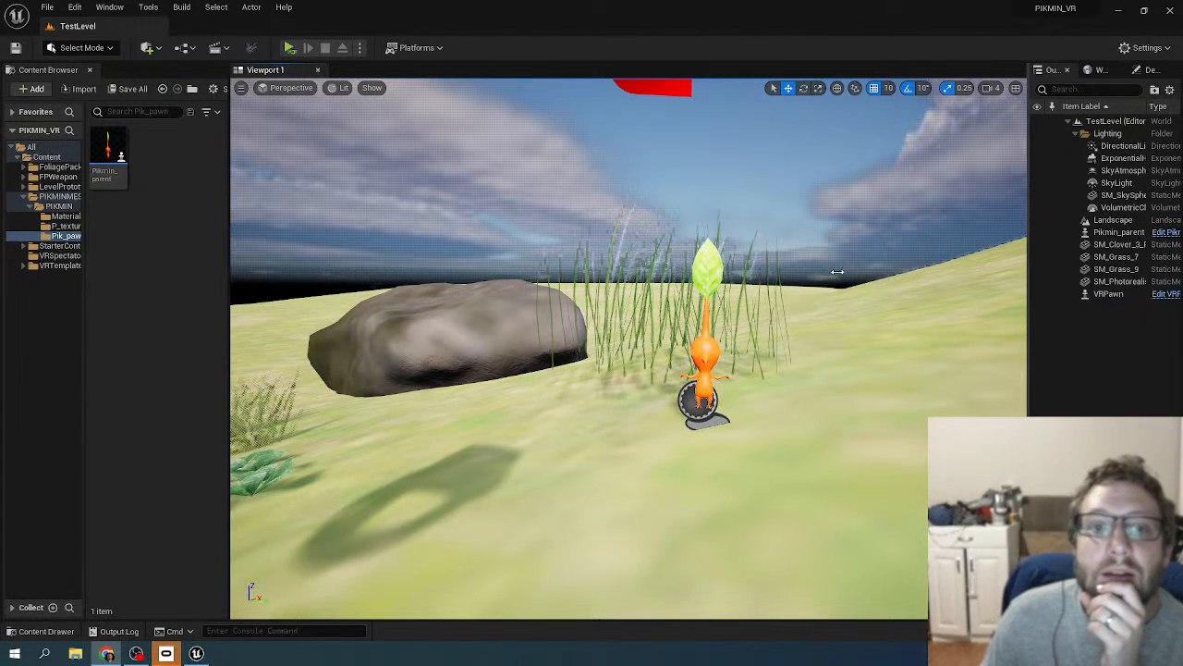
- Examine the ground, rock and tall grass around the Pikmin character in the test level
{"action": "right_click_drag", "start_coordinate": [603, 285], "coordinate": [813, 306]}
{"action": "key", "text": "w"}
{"action": "key", "text": "s"}
{"action": "key", "text": "w"}
{"action": "key", "text": "s"}
{"action": "key", "text": "w"}
{"action": "key", "text": "w"}
{"action": "key", "text": "s"}
{"action": "key", "text": "w"}
{"action": "key", "text": "s"}
{"action": "right_click_drag", "start_coordinate": [708, 306], "coordinate": [601, 356]}
{"action": "key", "text": "w"}
{"action": "key", "text": "w"}
{"action": "key", "text": "w"}
{"action": "key", "text": "s"}
{"action": "key", "text": "w"}
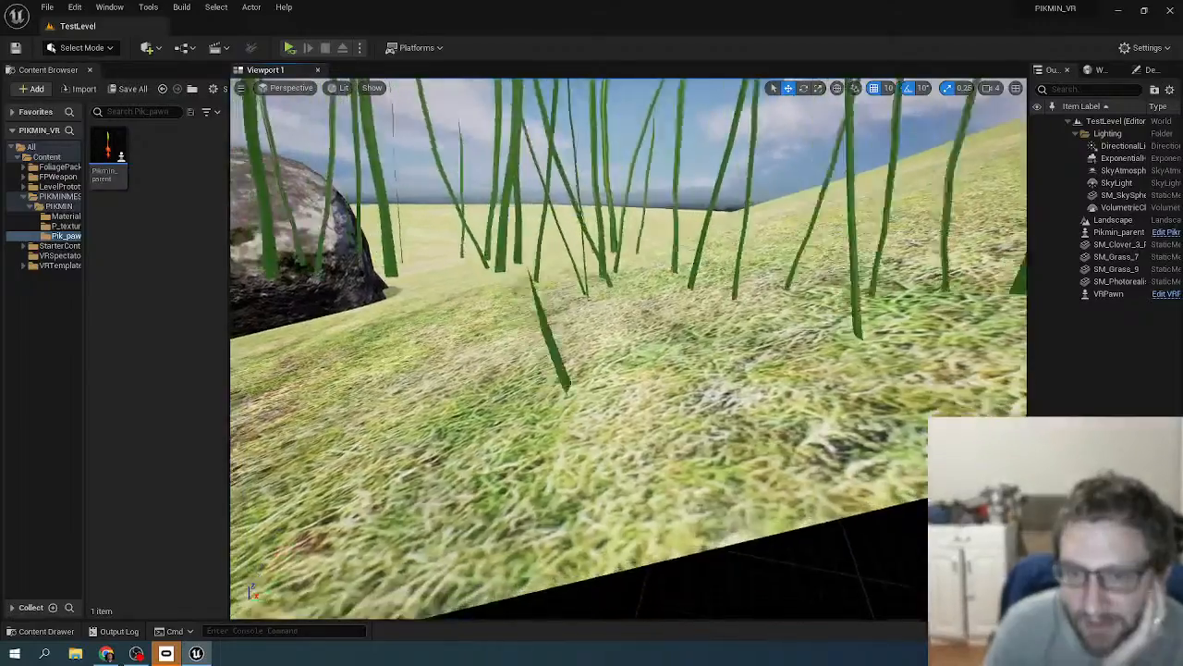
{"action": "mouse_move", "coordinate": [669, 324]}
{"action": "right_mouse_down"}
{"action": "mouse_move", "coordinate": [646, 346]}
{"action": "mouse_move", "coordinate": [669, 325]}
{"action": "mouse_move", "coordinate": [638, 323]}
{"action": "mouse_move", "coordinate": [680, 325]}
{"action": "right_mouse_up"}
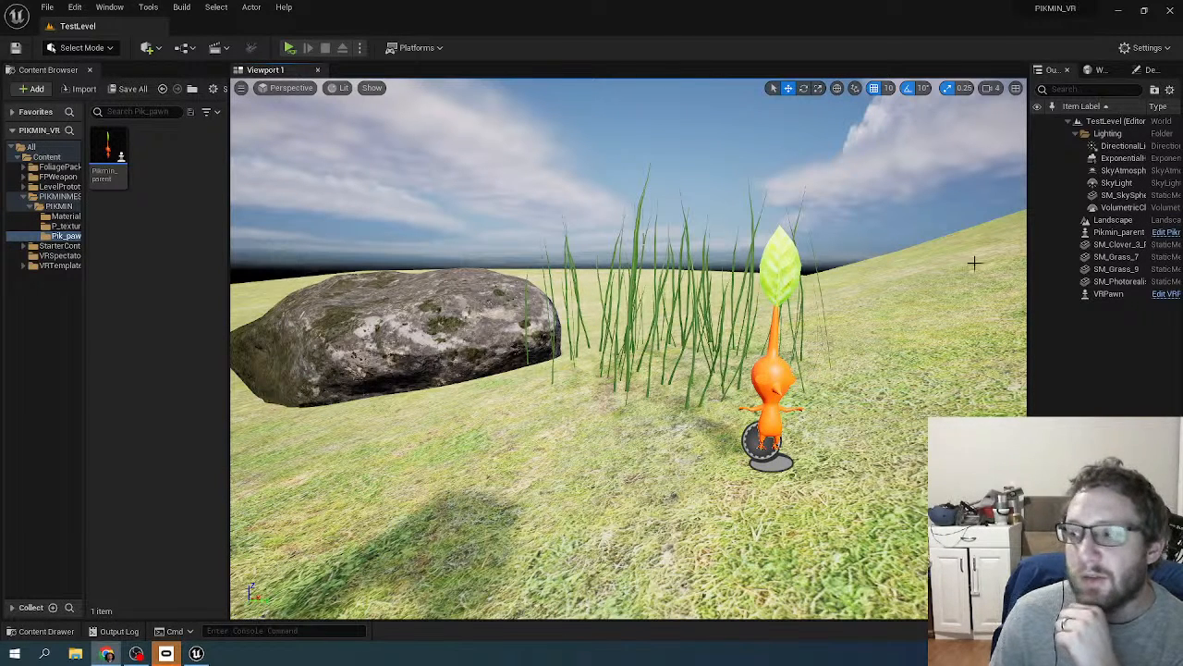
- Select the rock and inspect it and the nearby dry grass clumps up close to judge their scale
{"action": "right_click_drag", "start_coordinate": [586, 295], "coordinate": [494, 315]}
{"action": "key", "text": "w"}
{"action": "left_click", "coordinate": [492, 340]}
{"action": "key", "text": "f"}
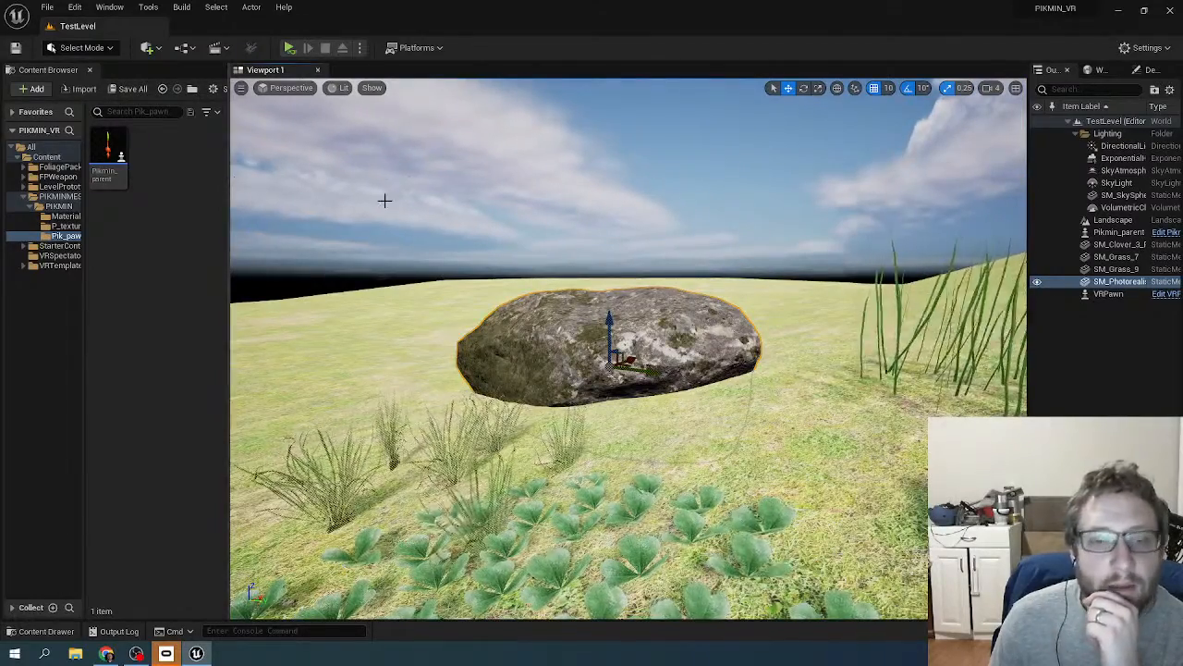
{"action": "right_click_drag", "start_coordinate": [383, 198], "coordinate": [430, 222]}
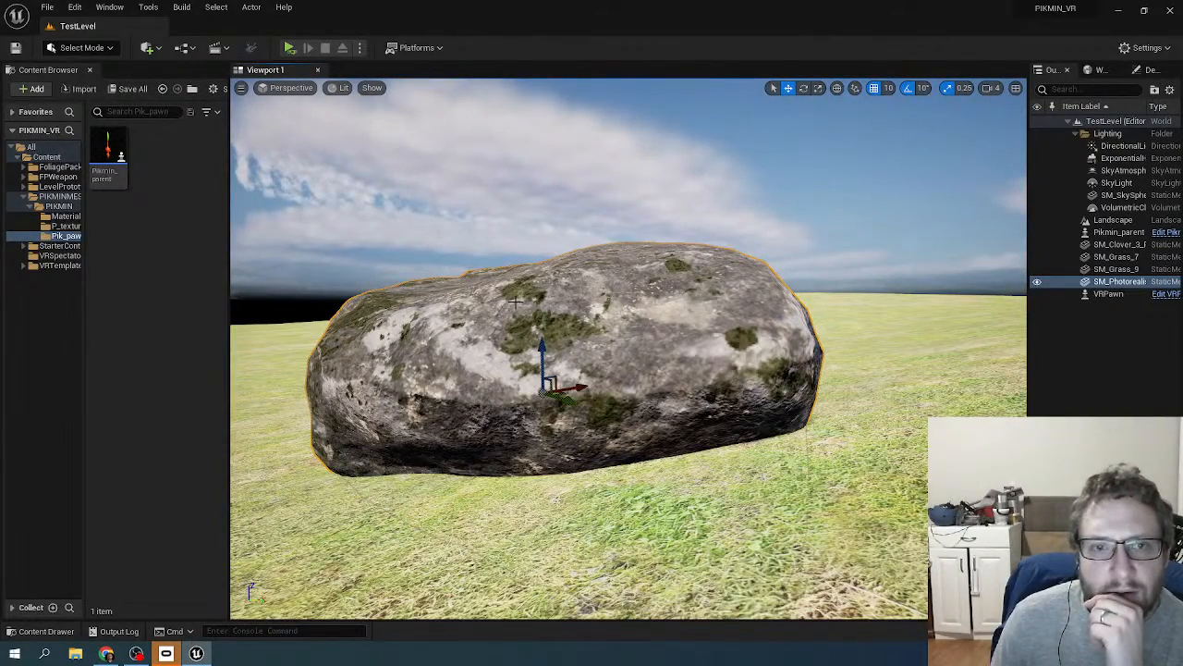
{"action": "right_click_drag", "start_coordinate": [431, 222], "coordinate": [431, 222]}
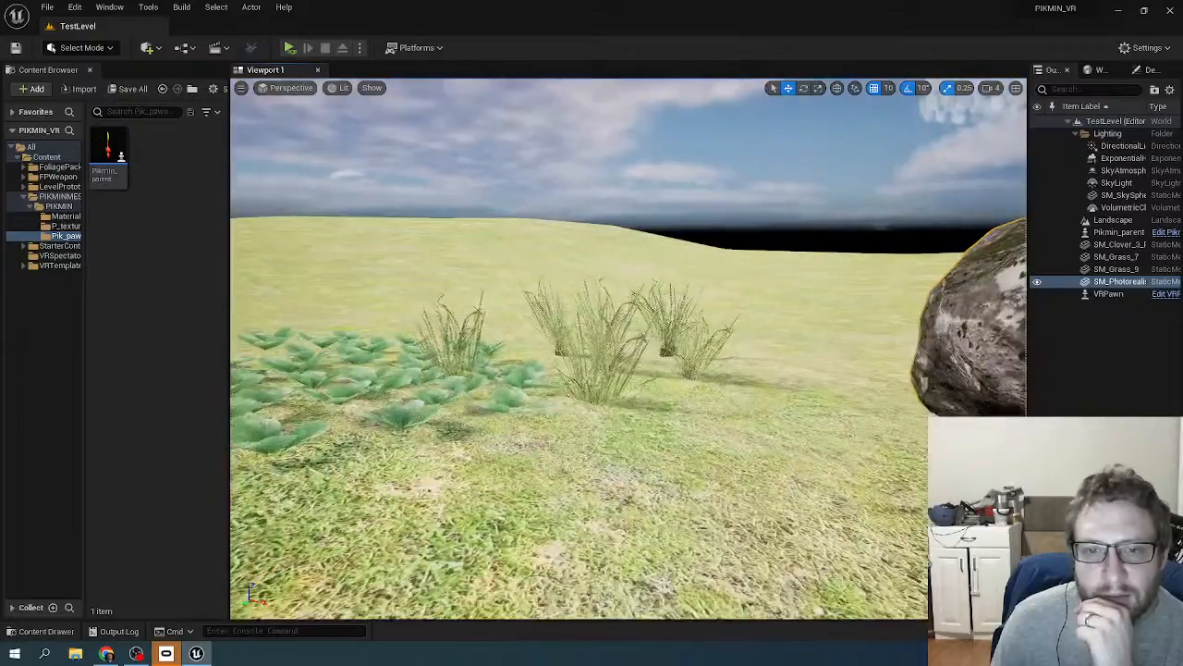
{"action": "key", "text": "w"}
{"action": "right_click_drag", "start_coordinate": [527, 334], "coordinate": [527, 333]}
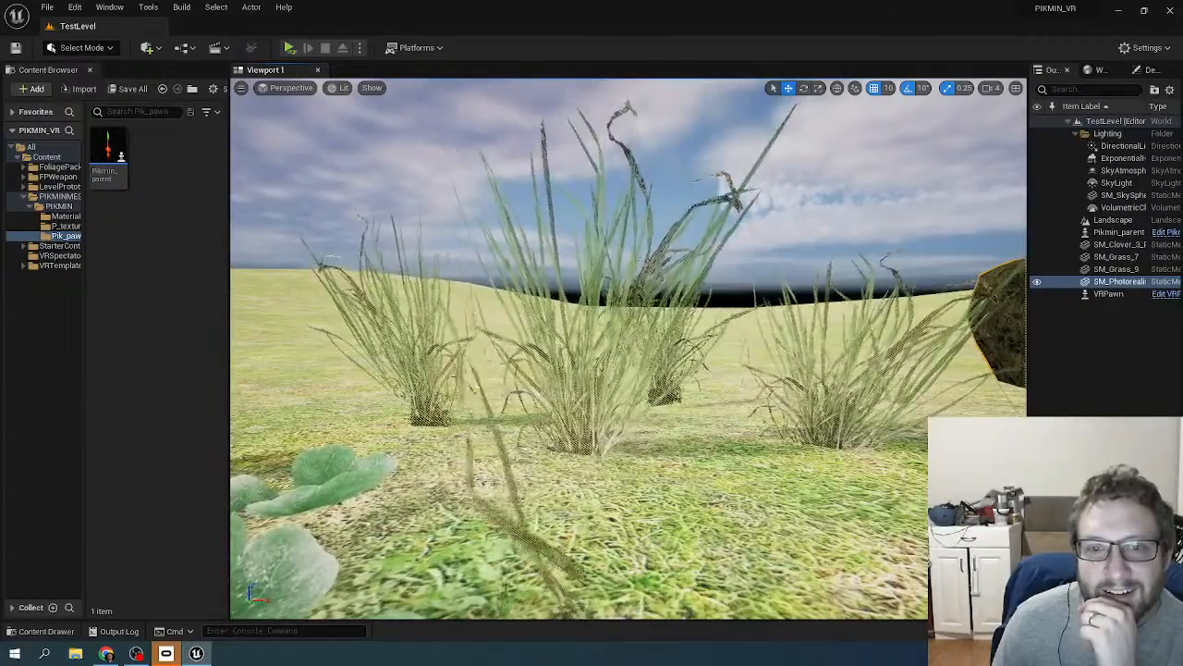
{"action": "right_click_drag", "start_coordinate": [530, 331], "coordinate": [498, 365]}
{"action": "key", "text": "s"}
{"action": "key", "text": "w"}
{"action": "key", "text": "s"}
{"action": "key", "text": "w"}
{"action": "key", "text": "w"}
{"action": "key", "text": "s"}
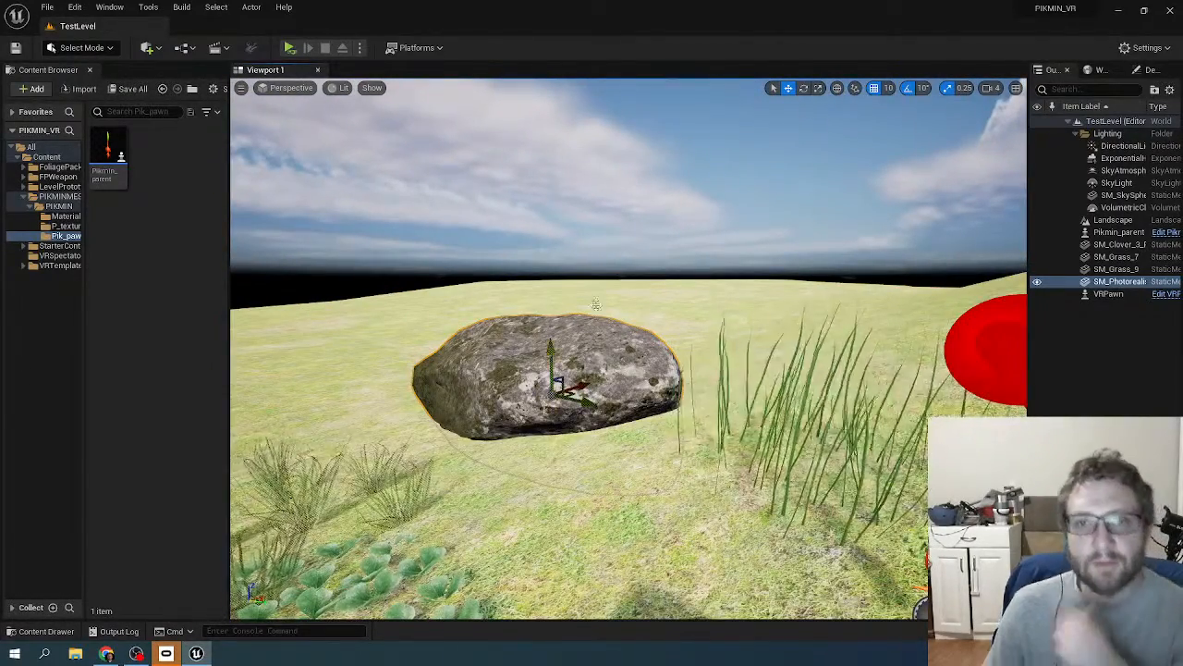
- Scale the rock up uniformly to a boulder and move it back behind the dry grass clumps
{"action": "left_click", "coordinate": [819, 88]}
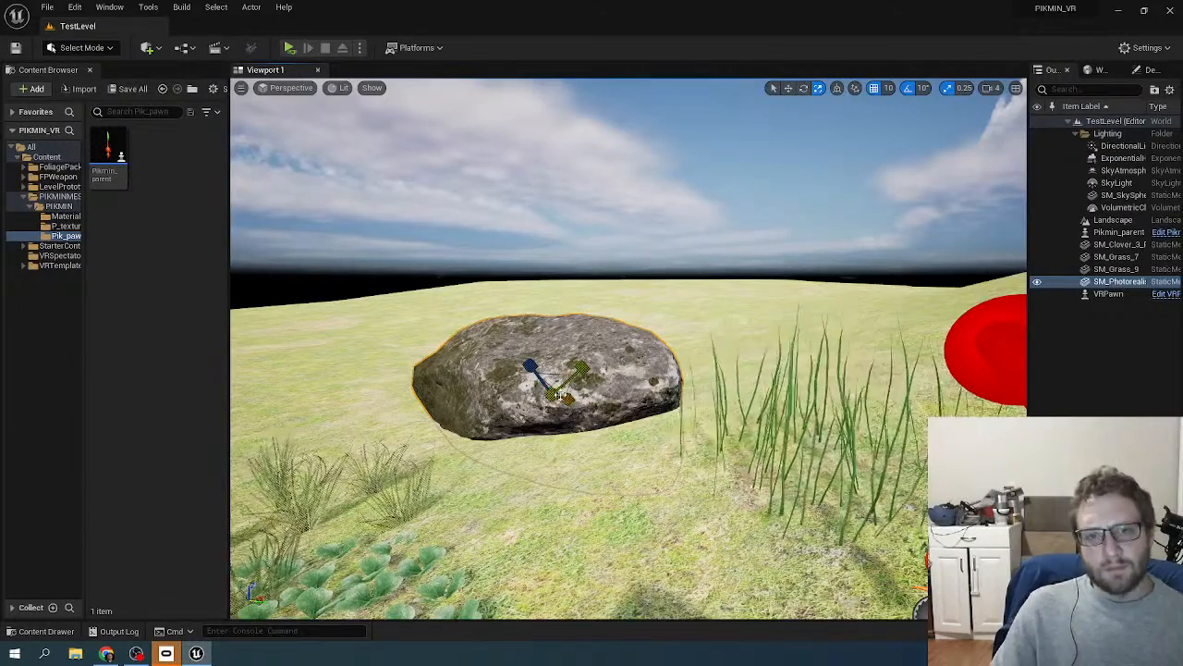
{"action": "left_click_drag", "start_coordinate": [553, 394], "coordinate": [574, 380]}
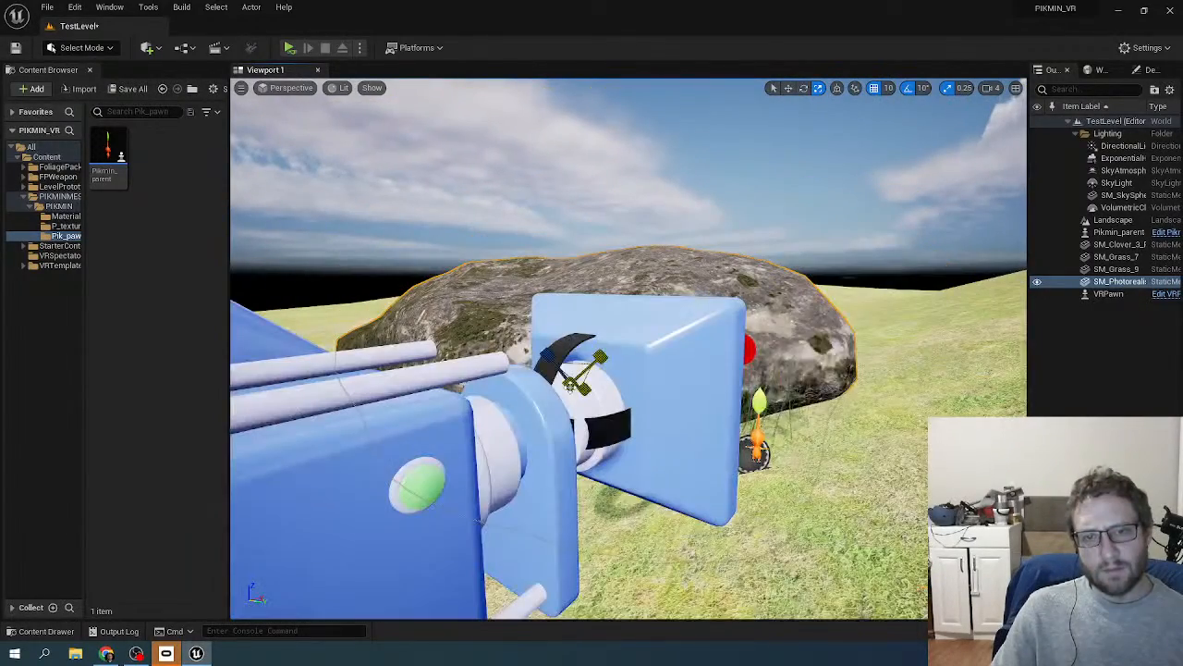
{"action": "left_click", "coordinate": [788, 88]}
{"action": "scroll", "coordinate": [599, 245], "scroll_direction": "up", "scroll_amount": 5}
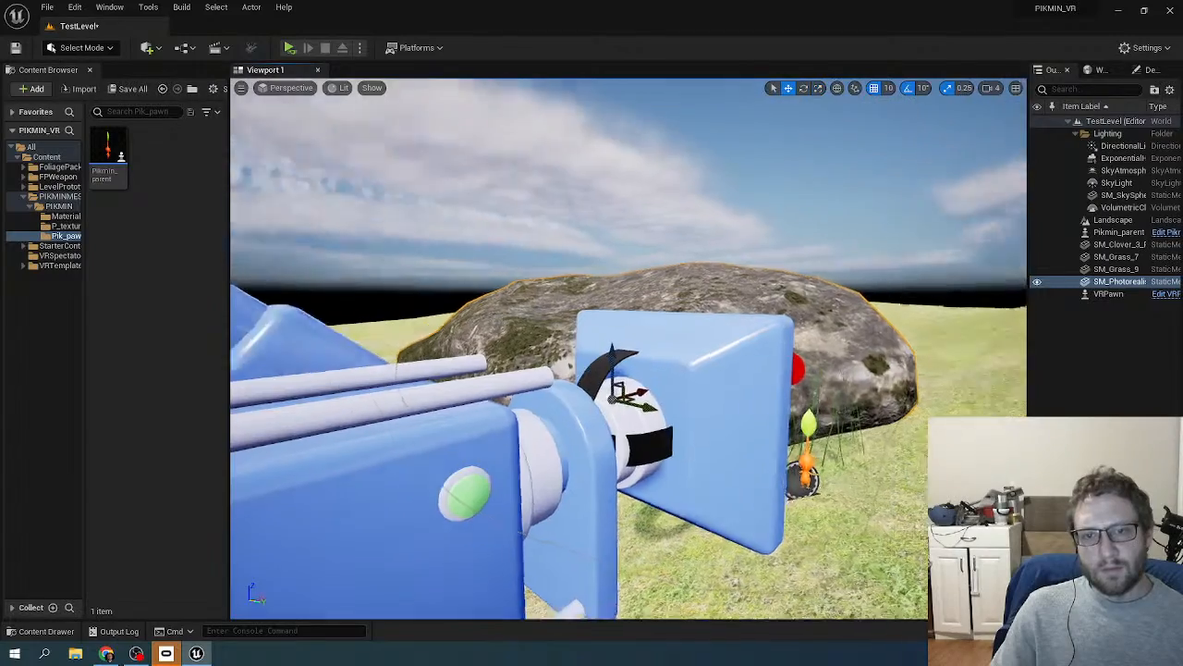
{"action": "scroll", "coordinate": [599, 245], "scroll_direction": "down", "scroll_amount": 5}
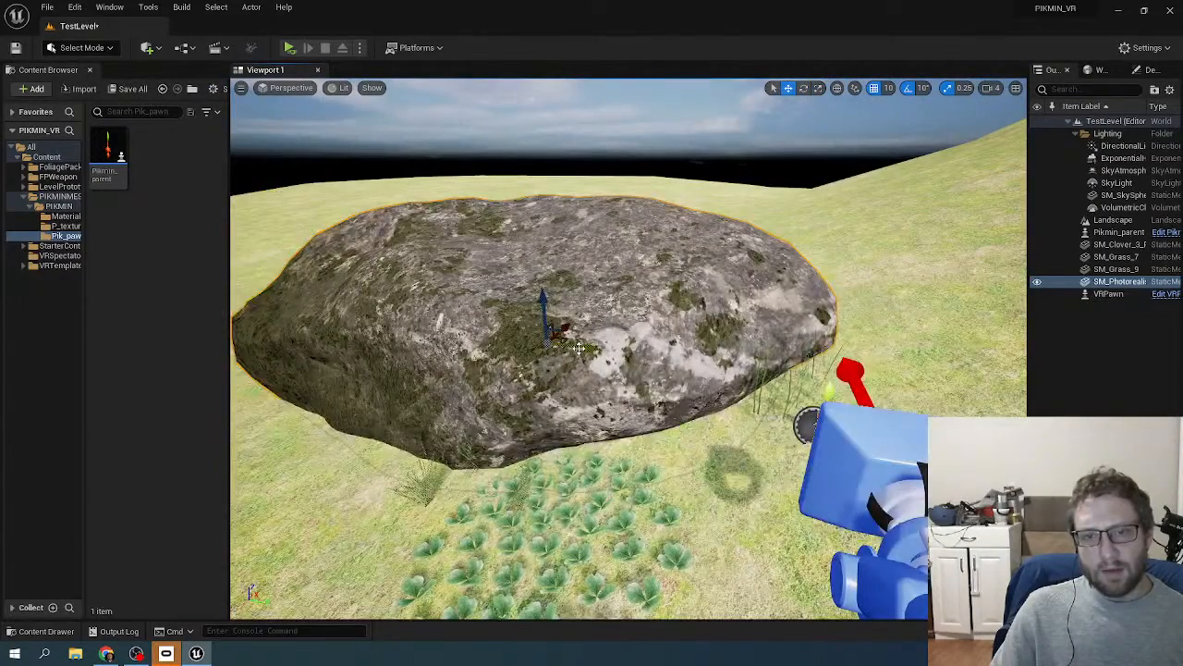
{"action": "left_click_drag", "start_coordinate": [555, 338], "coordinate": [440, 338]}
{"action": "key", "text": "w"}
{"action": "right_click_drag", "start_coordinate": [440, 339], "coordinate": [810, 344]}
- Enlarge the tall grass patch SM_Grass_7 uniformly and move it behind the Pikmin, beside the rock
{"action": "left_click", "coordinate": [638, 328]}
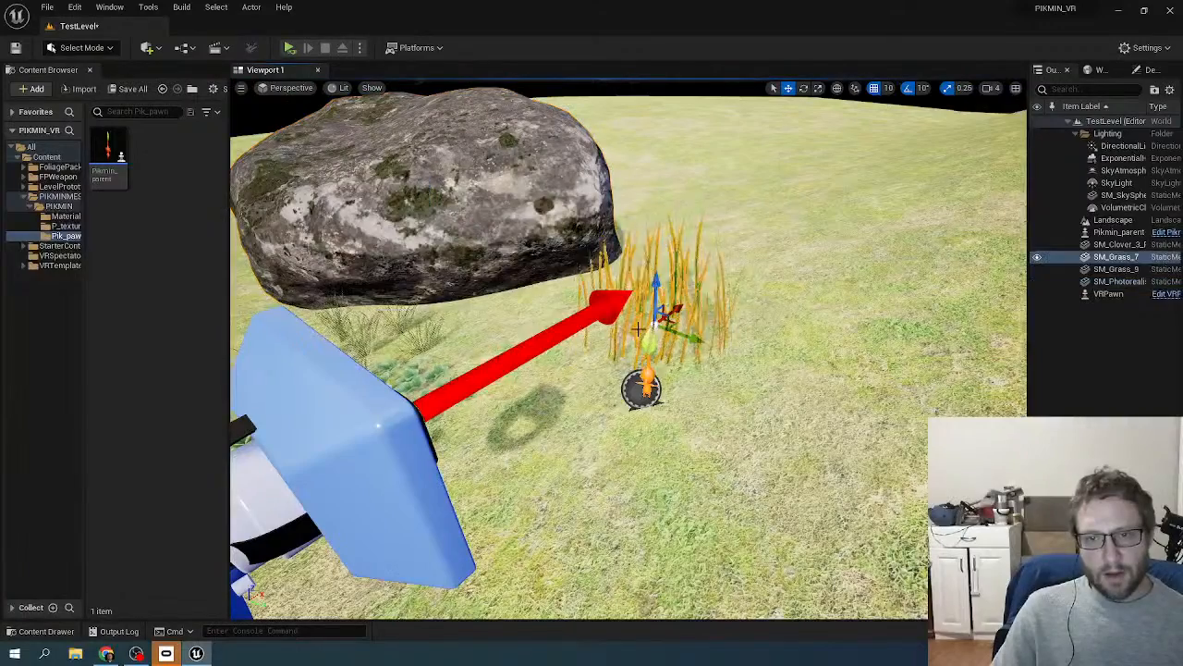
{"action": "left_click", "coordinate": [819, 87]}
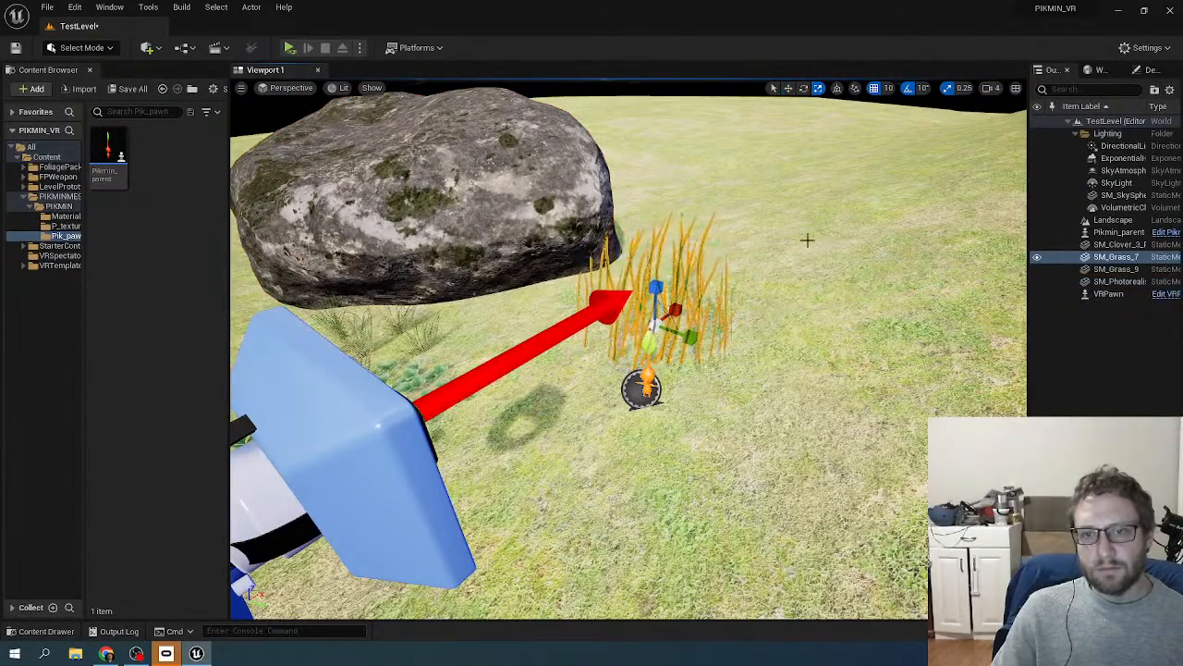
{"action": "left_click_drag", "start_coordinate": [654, 326], "coordinate": [676, 309]}
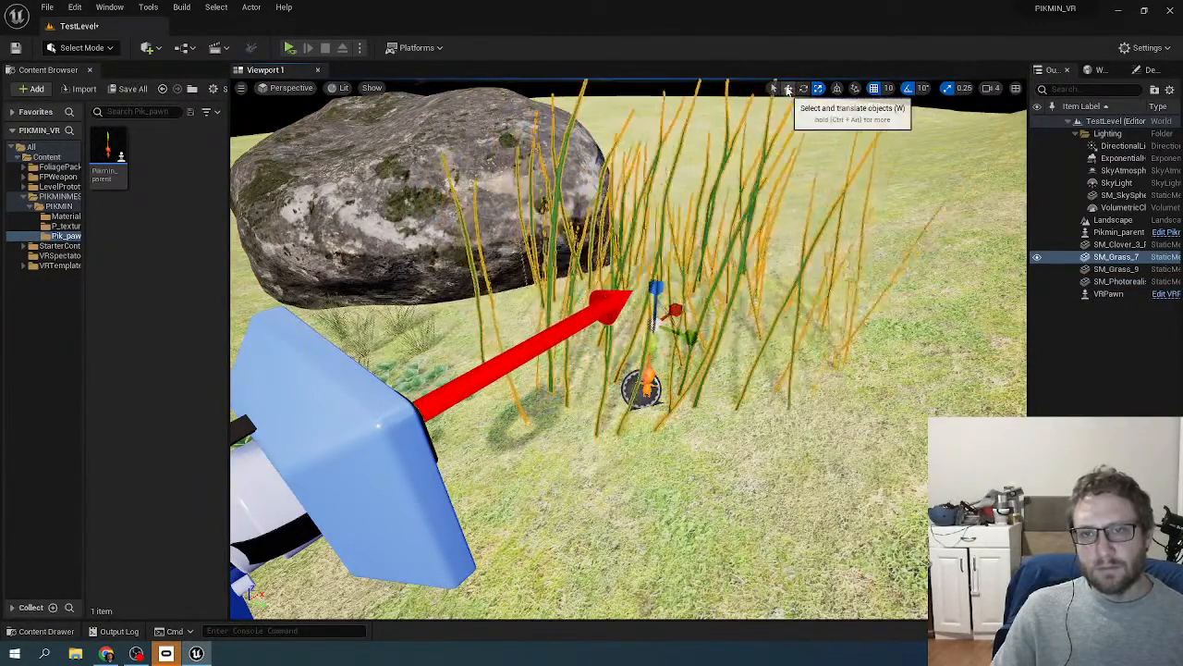
{"action": "left_click", "coordinate": [788, 88]}
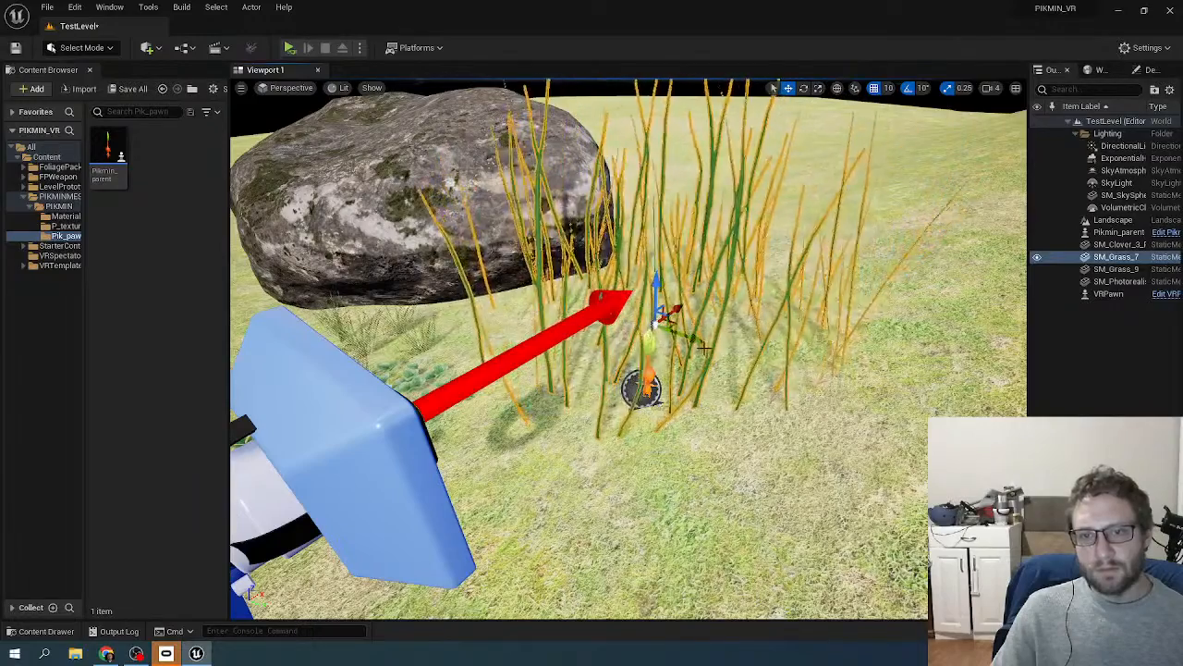
{"action": "left_click_drag", "start_coordinate": [700, 341], "coordinate": [740, 219]}
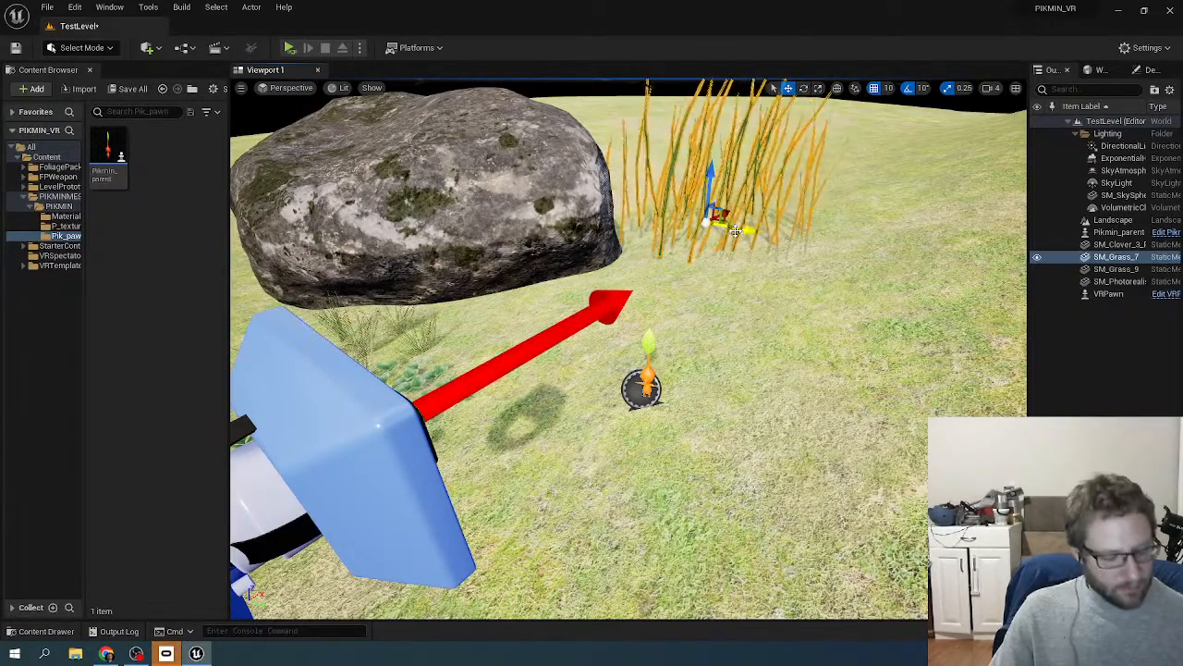
- Duplicate the enlarged tall grass patch and place the copy next to the original, on the side away from the rock
{"action": "key", "text": "f"}
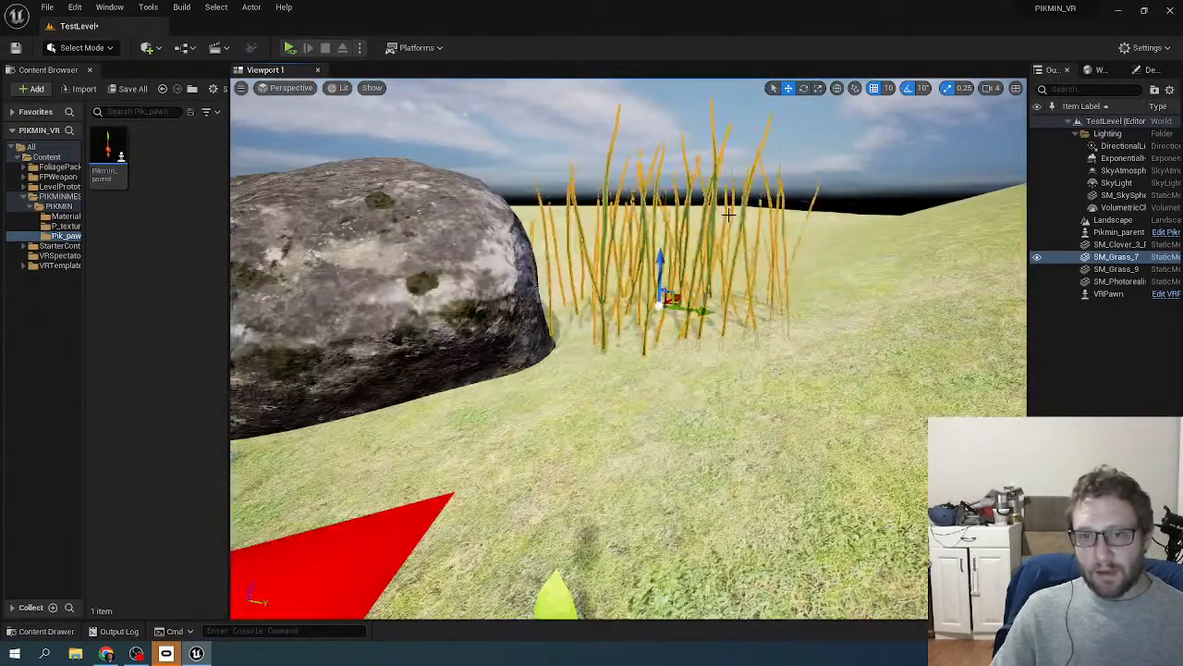
{"action": "right_click_drag", "start_coordinate": [729, 217], "coordinate": [736, 214]}
{"action": "key", "text": "w"}
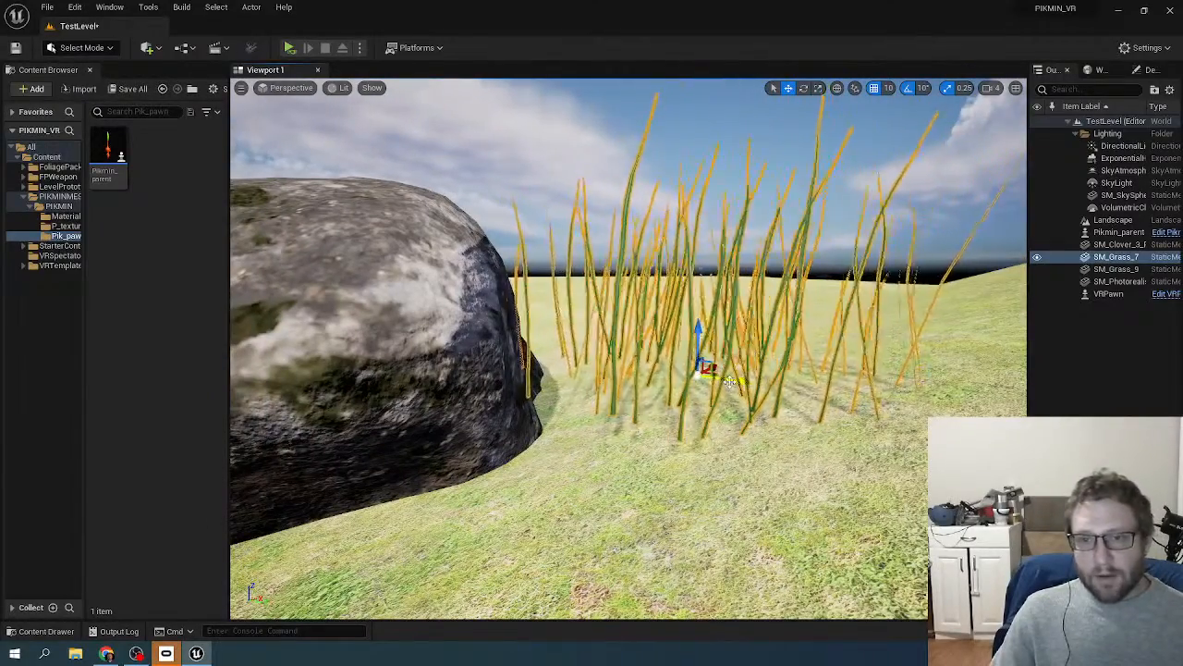
{"action": "left_click_drag", "start_coordinate": [730, 381], "coordinate": [947, 407], "text": "alt"}
{"action": "key", "text": "s"}
{"action": "right_click_drag", "start_coordinate": [796, 402], "coordinate": [751, 407]}
{"action": "key", "text": "w"}
{"action": "key", "text": "s"}
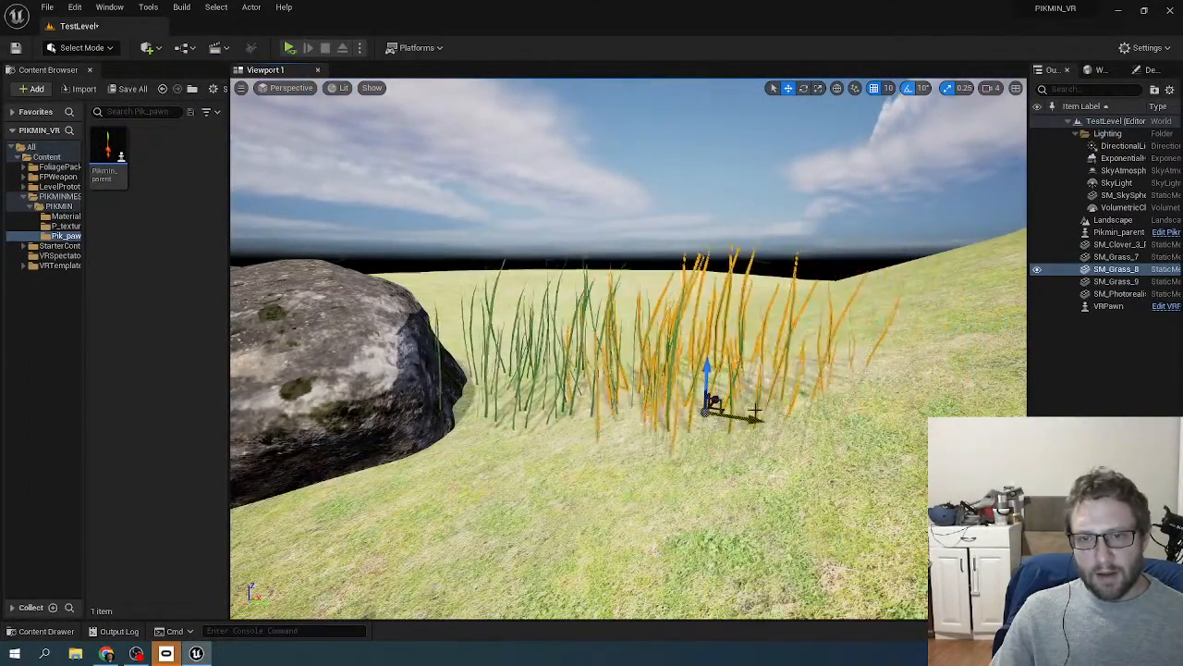
{"action": "key", "text": "s"}
{"action": "right_click_drag", "start_coordinate": [754, 409], "coordinate": [717, 427]}
{"action": "key", "text": "w"}
{"action": "key", "text": "w"}
{"action": "key", "text": "s"}
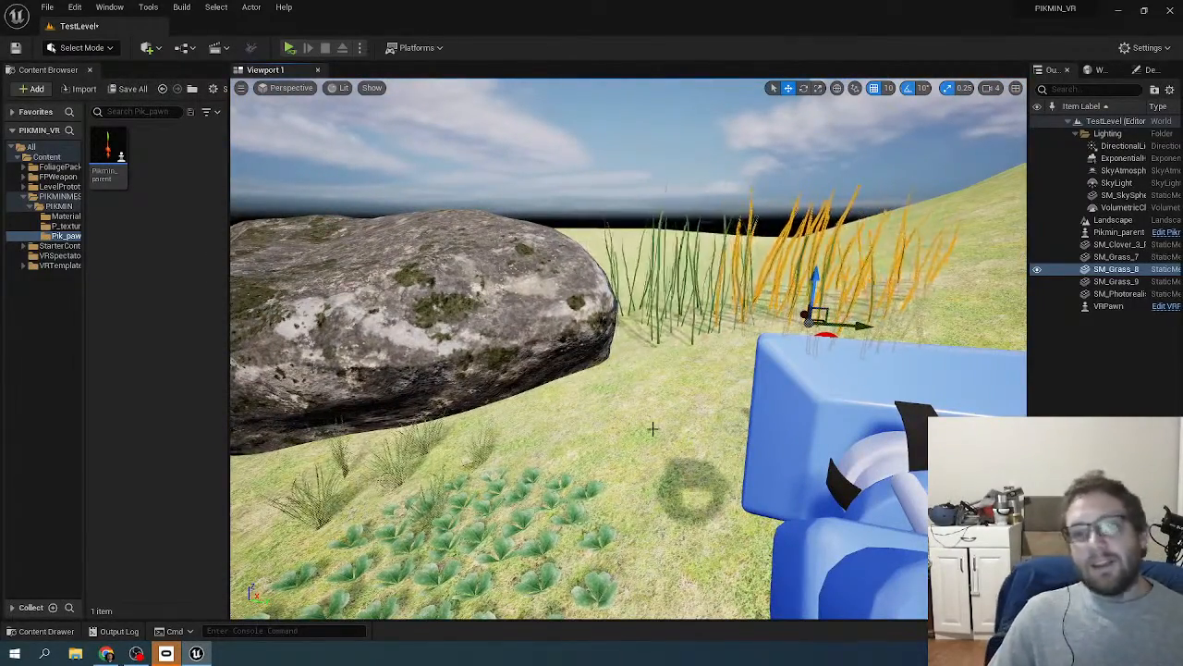
- Scale the dry grass clumps SM_Grass_9 beside the clover up uniformly to several times their size
{"action": "mouse_move", "coordinate": [653, 428]}
{"action": "right_mouse_down"}
{"action": "mouse_move", "coordinate": [703, 428]}
{"action": "mouse_move", "coordinate": [555, 425]}
{"action": "mouse_move", "coordinate": [592, 407]}
{"action": "mouse_move", "coordinate": [654, 422]}
{"action": "right_mouse_up"}
{"action": "key", "text": "w"}
{"action": "key", "text": "w"}
{"action": "scroll", "coordinate": [654, 422], "scroll_direction": "down", "scroll_amount": 3}
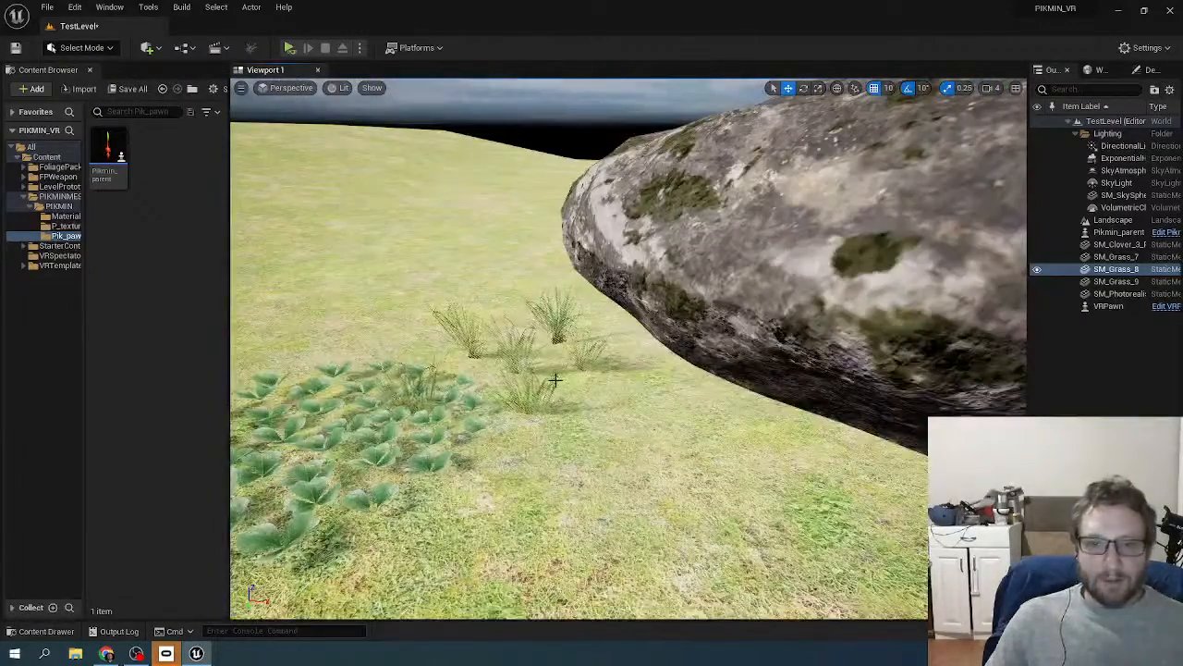
{"action": "left_click", "coordinate": [558, 326]}
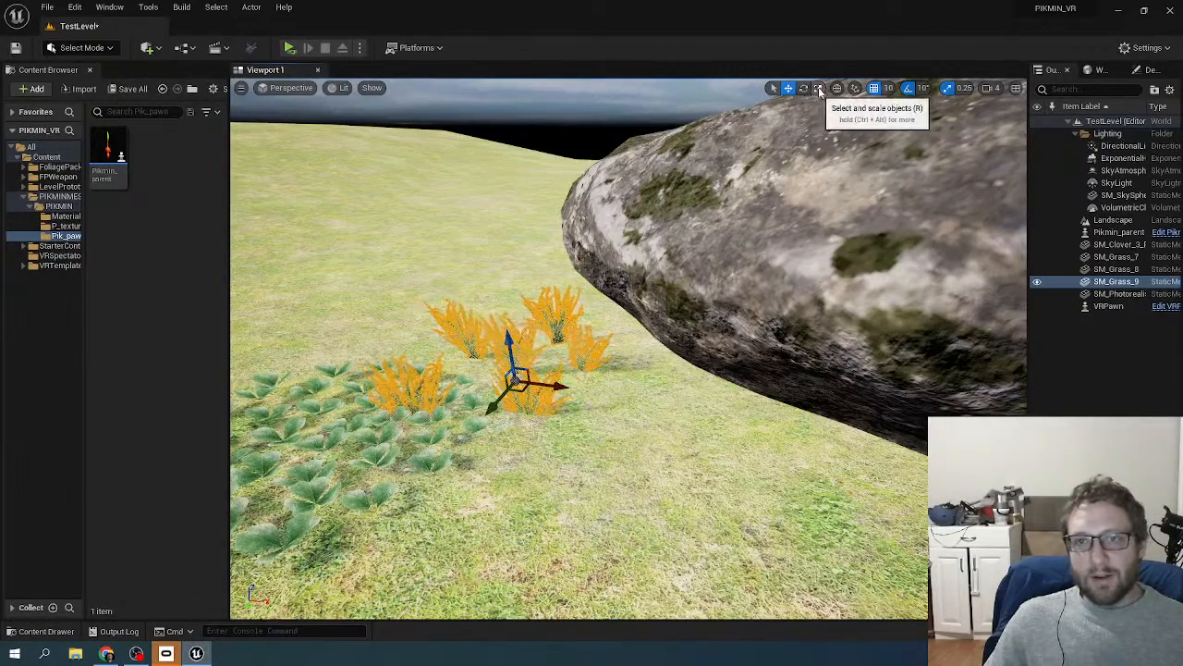
{"action": "left_click", "coordinate": [803, 88]}
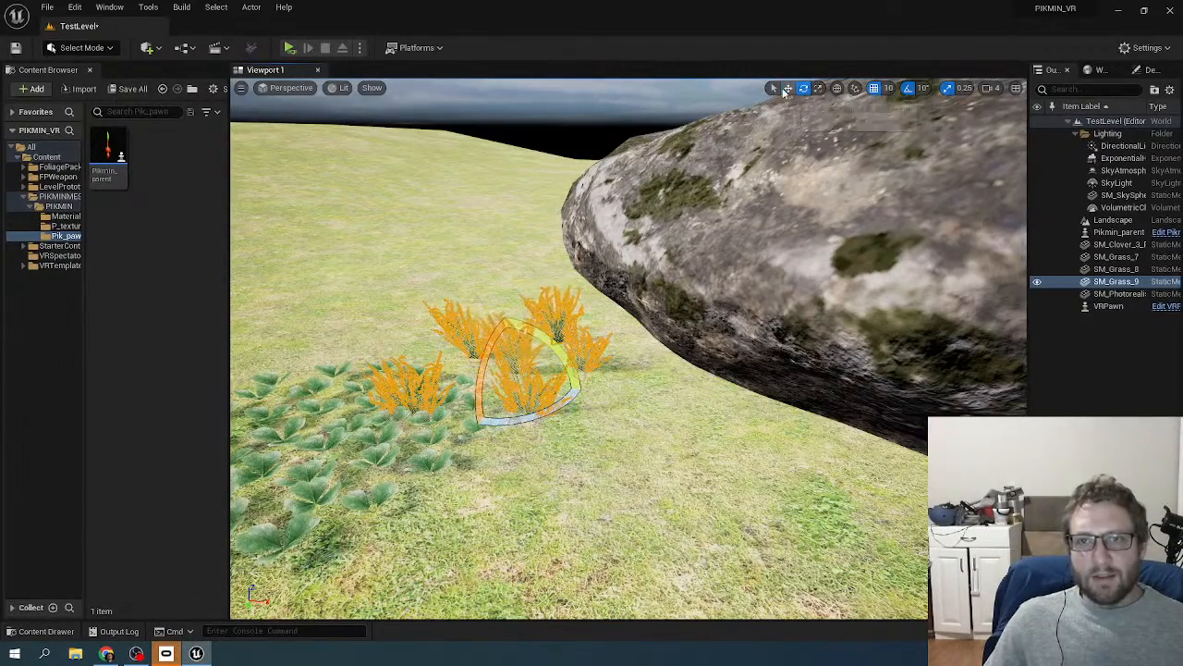
{"action": "left_click", "coordinate": [788, 88]}
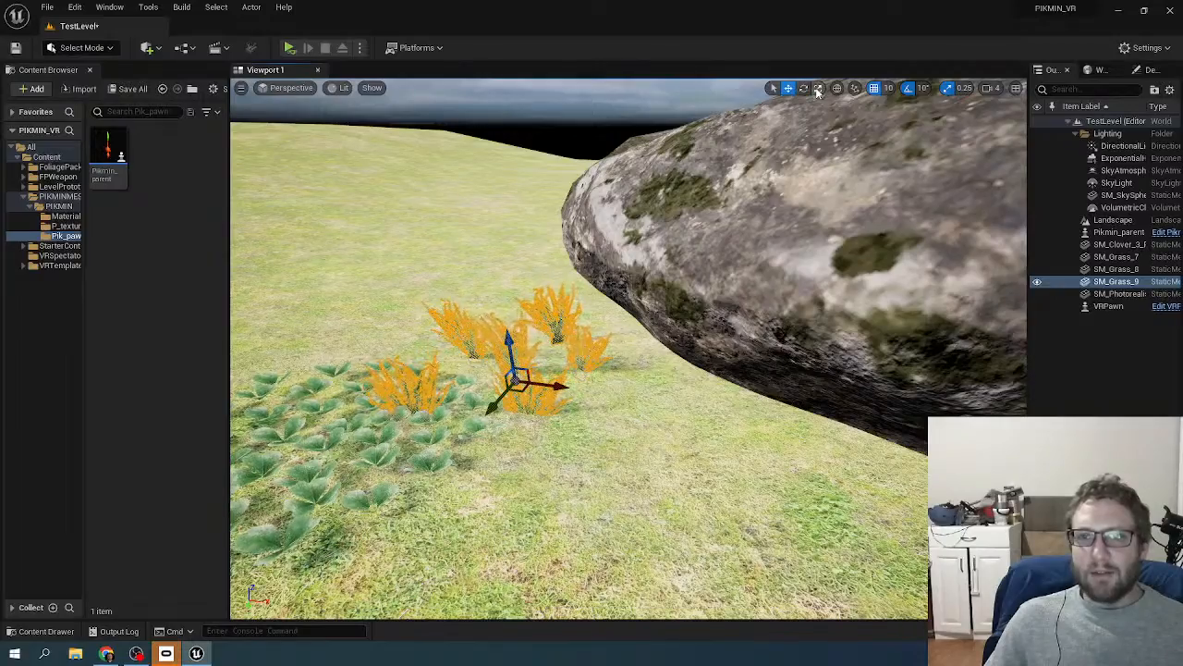
{"action": "left_click", "coordinate": [818, 88]}
{"action": "left_click_drag", "start_coordinate": [516, 375], "coordinate": [520, 378]}
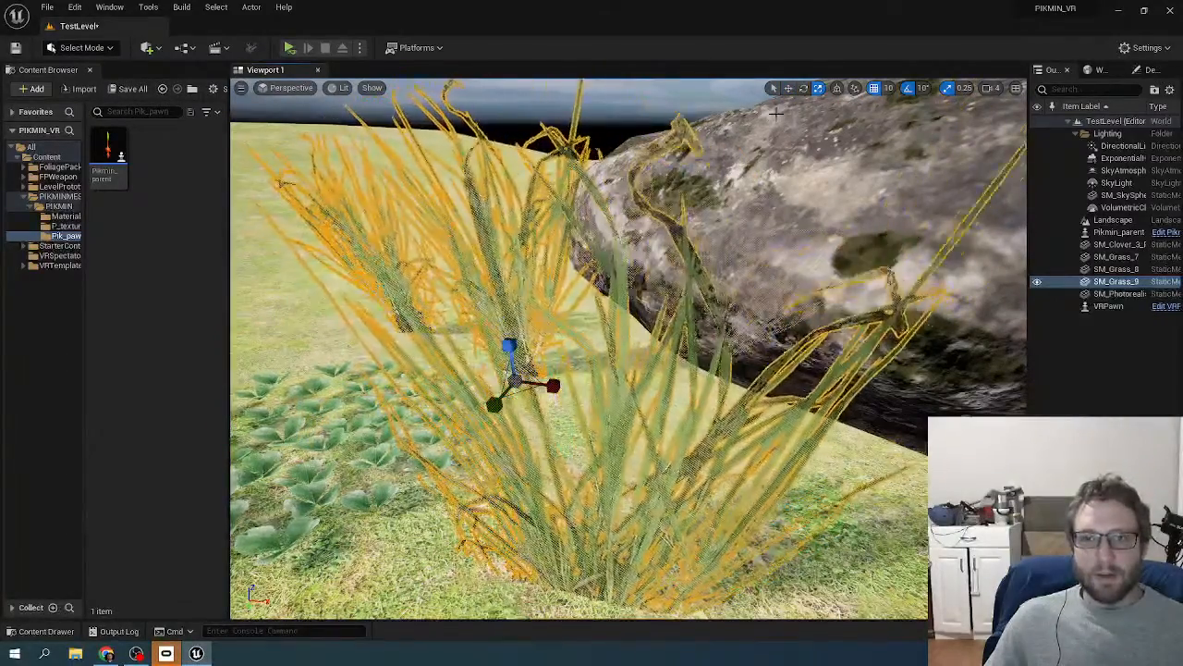
- Rotate the enlarged dry grass clumps and move them away from the clover to the far end of the rock
{"action": "right_click_drag", "start_coordinate": [692, 171], "coordinate": [610, 208]}
{"action": "key", "text": "f"}
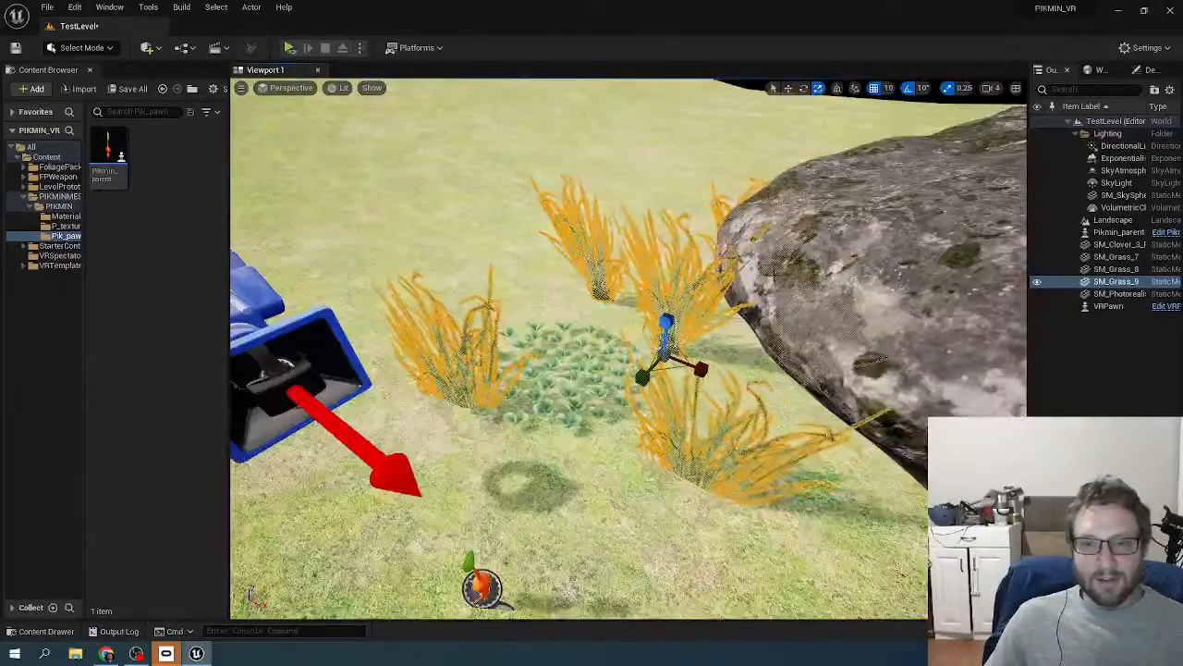
{"action": "left_click", "coordinate": [803, 88]}
{"action": "mouse_move", "coordinate": [739, 357]}
{"action": "left_mouse_down"}
{"action": "mouse_move", "coordinate": [728, 371]}
{"action": "mouse_move", "coordinate": [737, 355]}
{"action": "left_mouse_up"}
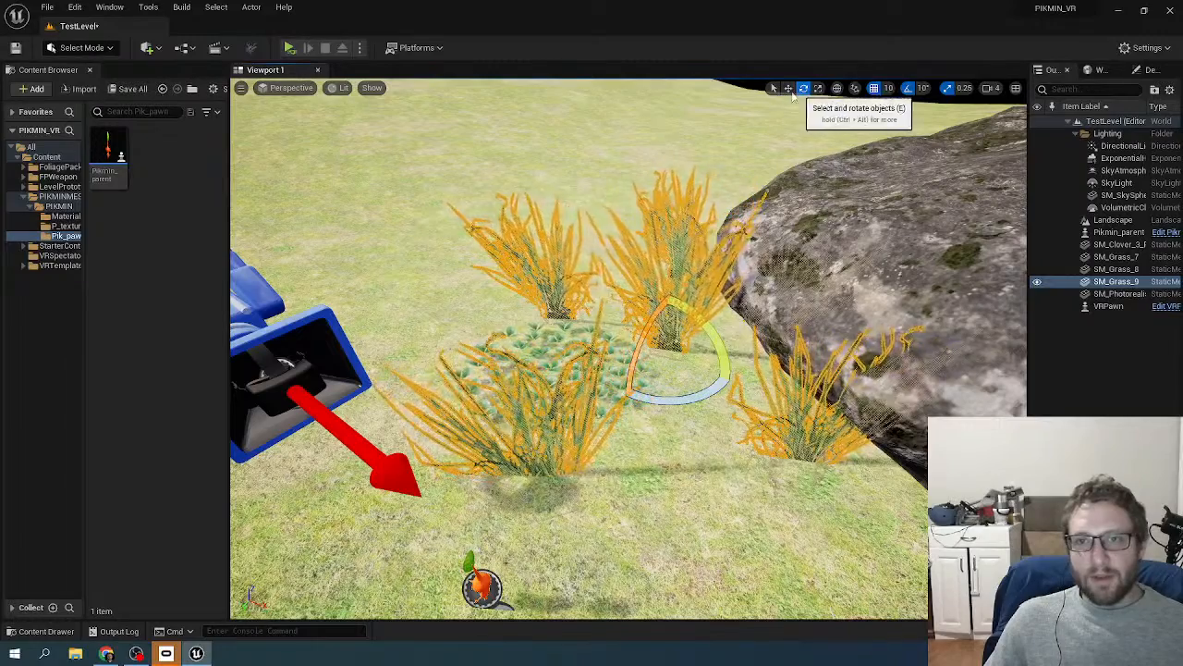
{"action": "left_click", "coordinate": [788, 88]}
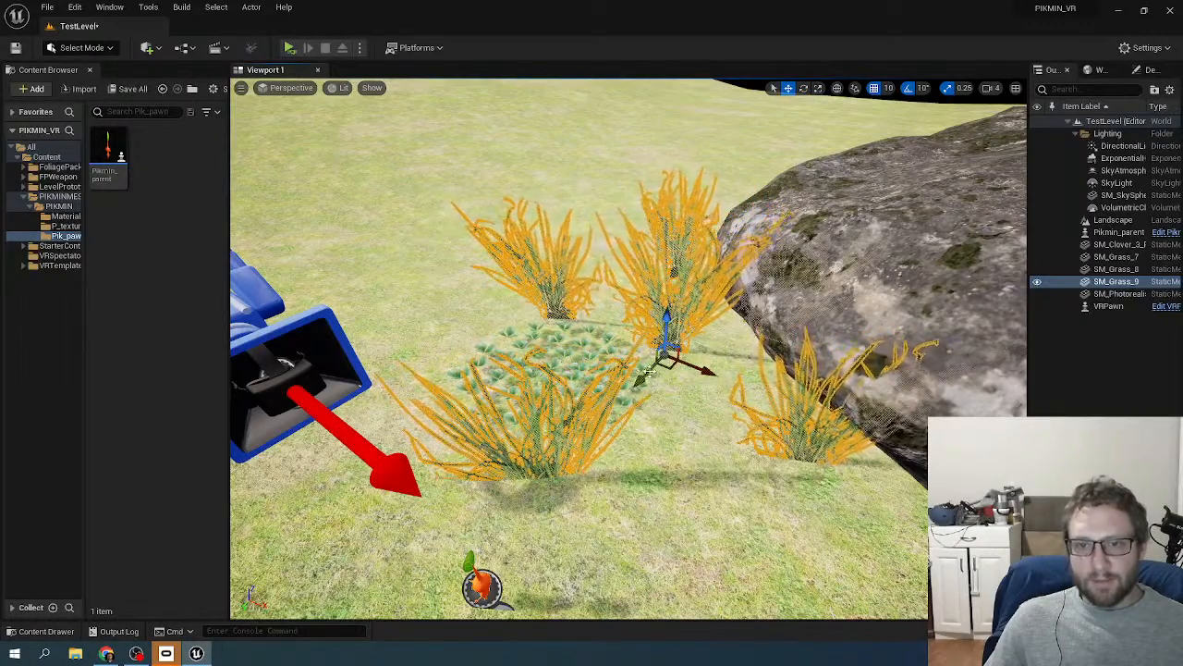
{"action": "left_click_drag", "start_coordinate": [668, 349], "coordinate": [730, 260]}
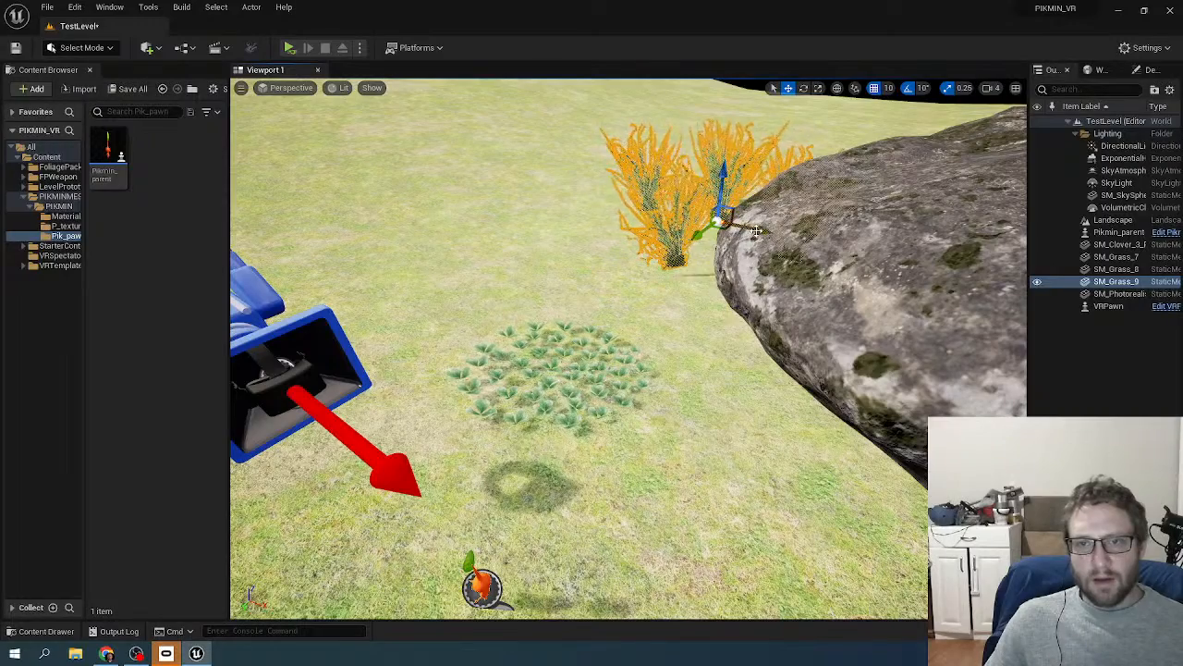
- Scale the clover patch up uniformly so its leaves spread across the ground between the rock and the Pikmin
{"action": "left_click", "coordinate": [610, 393]}
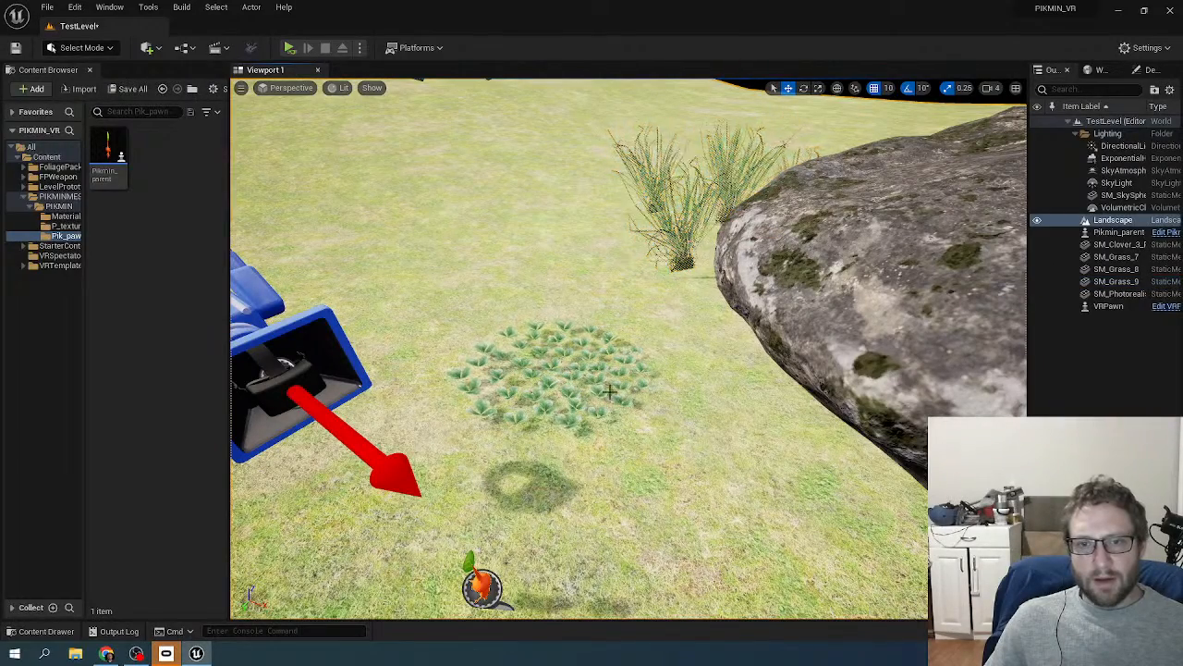
{"action": "scroll", "coordinate": [560, 381], "scroll_direction": "up", "scroll_amount": 1}
{"action": "right_click_drag", "start_coordinate": [565, 379], "coordinate": [600, 382]}
{"action": "scroll", "coordinate": [591, 446], "scroll_direction": "down", "scroll_amount": 5}
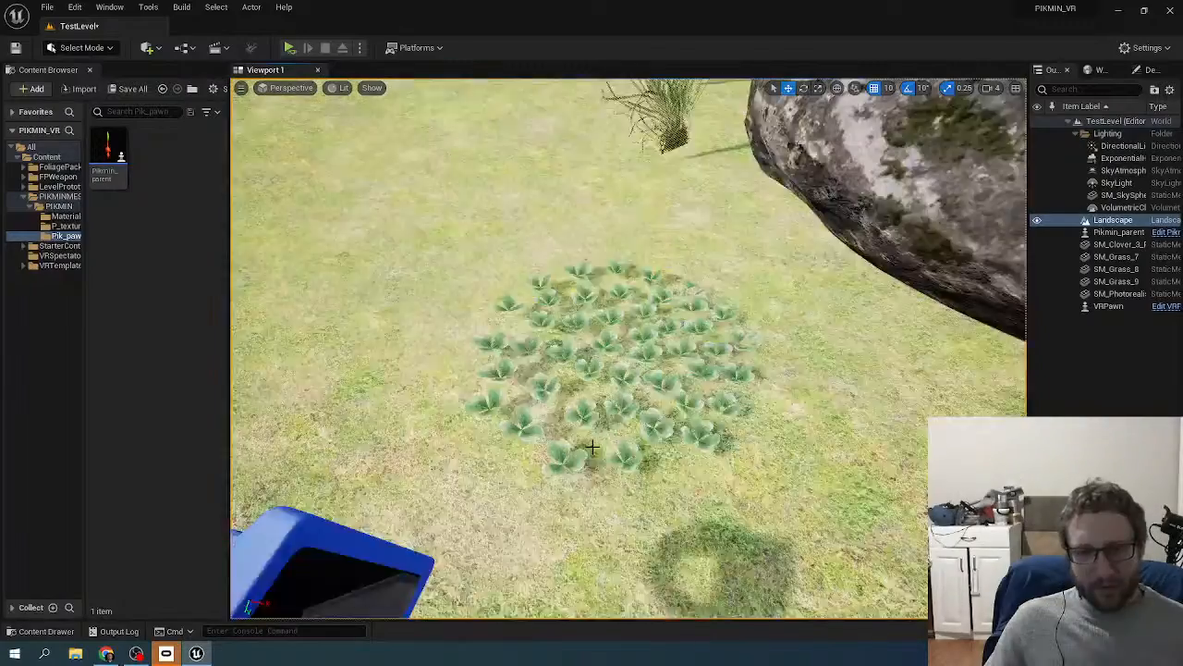
{"action": "left_click", "coordinate": [658, 361]}
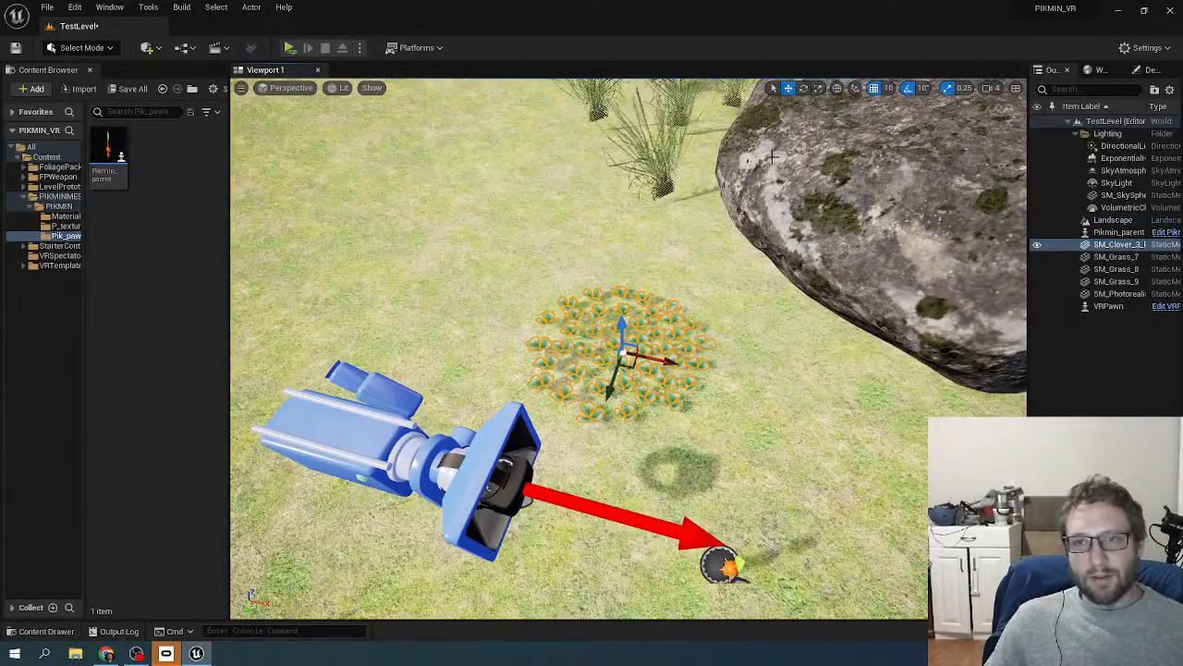
{"action": "left_click", "coordinate": [818, 90]}
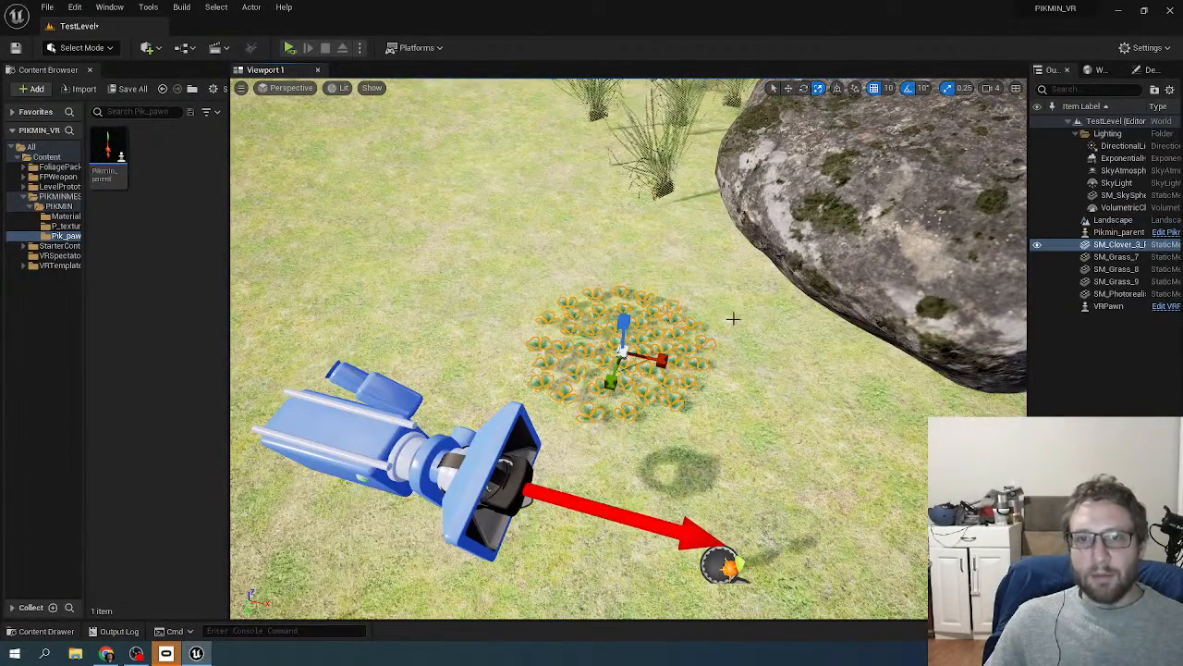
{"action": "left_click_drag", "start_coordinate": [625, 353], "coordinate": [634, 350]}
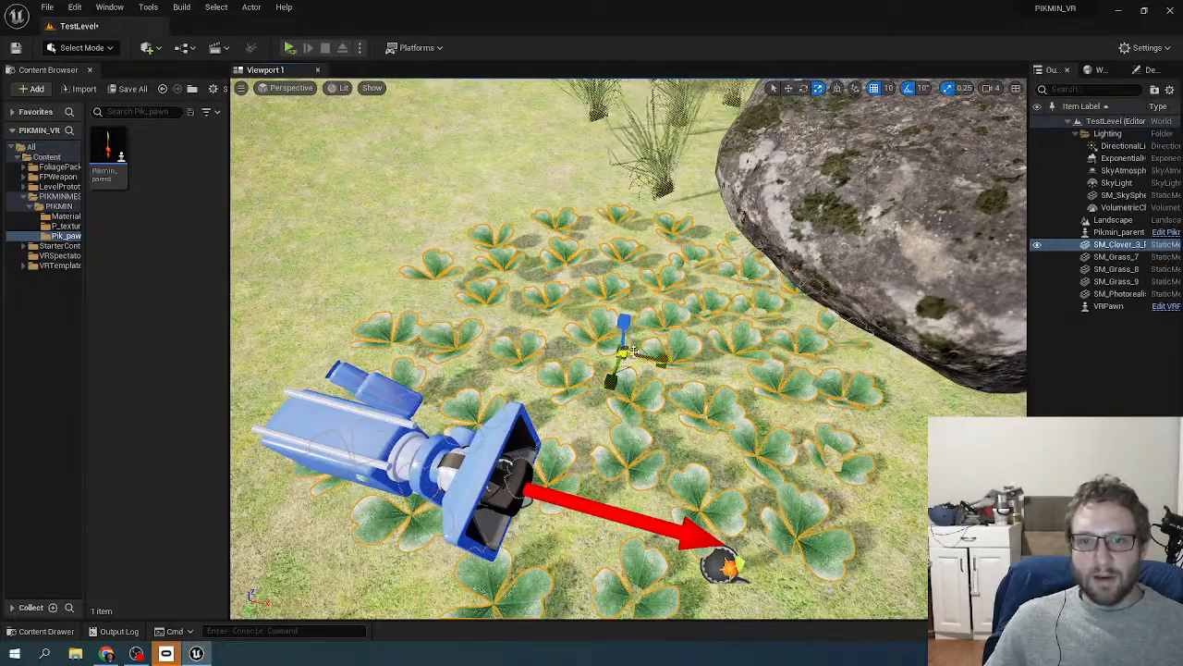
{"action": "left_click", "coordinate": [774, 87]}
{"action": "right_click_drag", "start_coordinate": [849, 211], "coordinate": [1008, 242]}
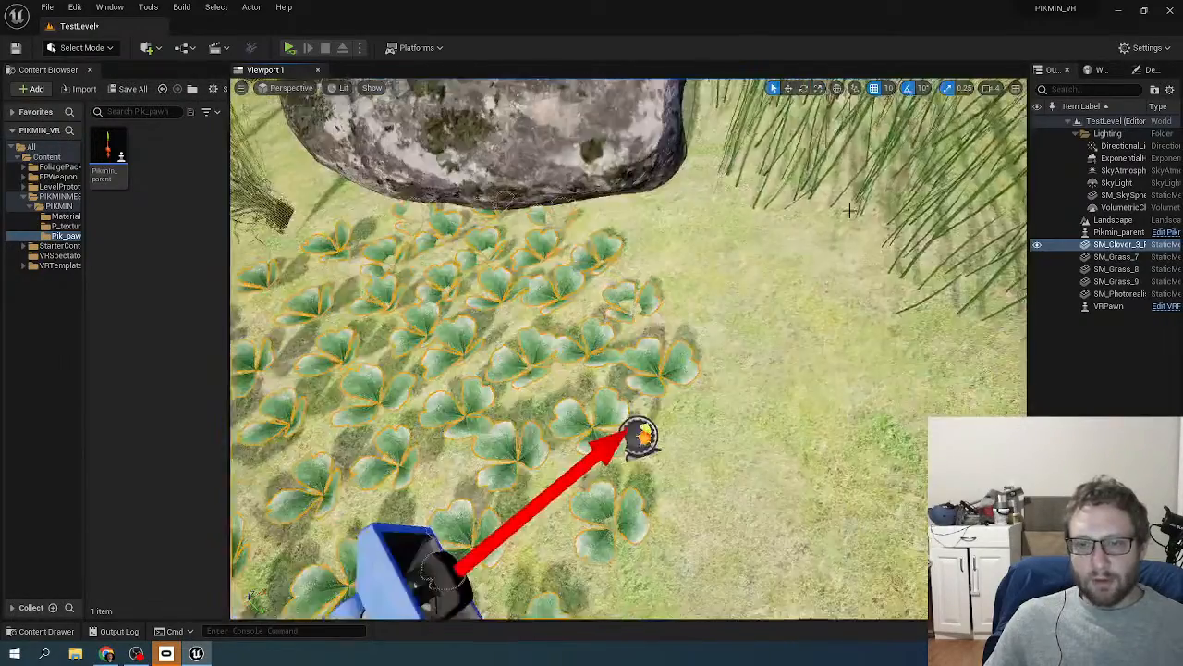
- Select the enlarged clover patch and examine its leaves from above and close up beside the Pikmin
{"action": "scroll", "coordinate": [850, 211], "scroll_direction": "down", "scroll_amount": 3}
{"action": "right_click_drag", "start_coordinate": [850, 211], "coordinate": [814, 258]}
{"action": "left_click", "coordinate": [583, 284]}
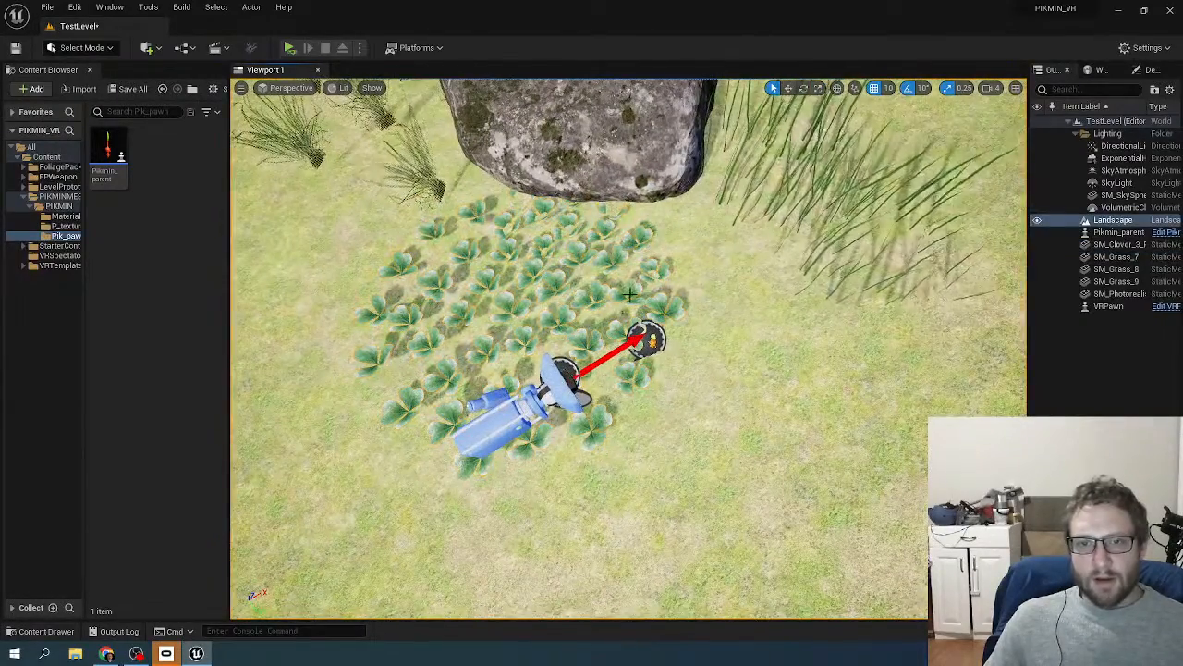
{"action": "left_click", "coordinate": [596, 296]}
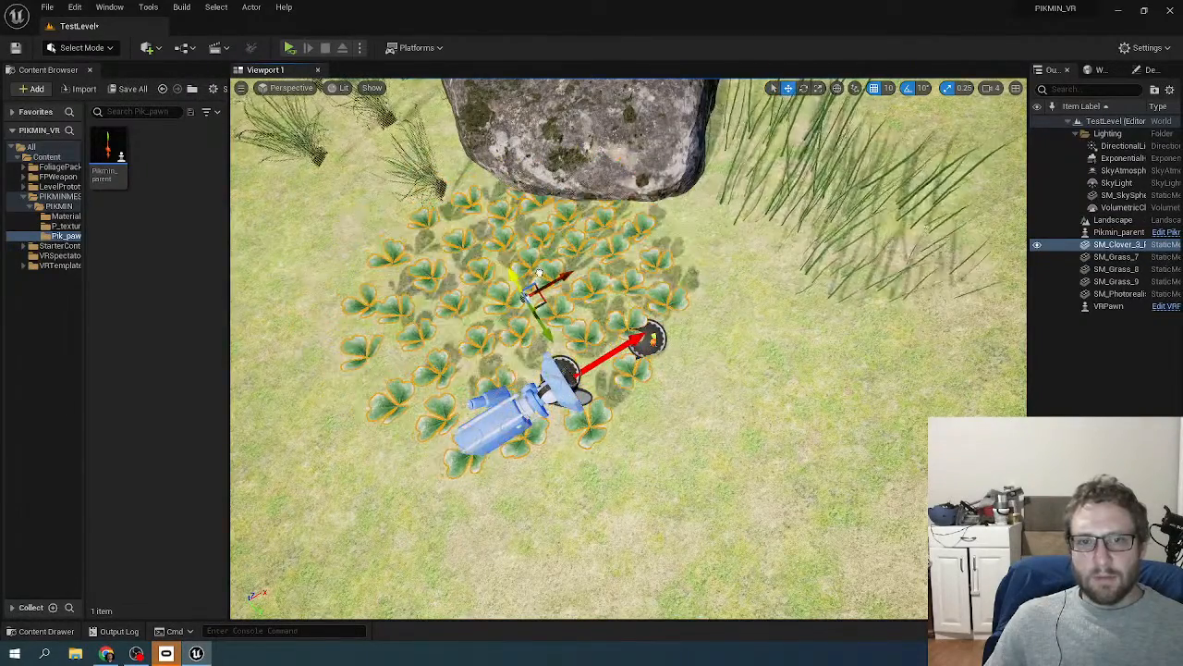
{"action": "right_click_drag", "start_coordinate": [617, 312], "coordinate": [703, 312]}
{"action": "scroll", "coordinate": [617, 313], "scroll_direction": "up", "scroll_amount": 3}
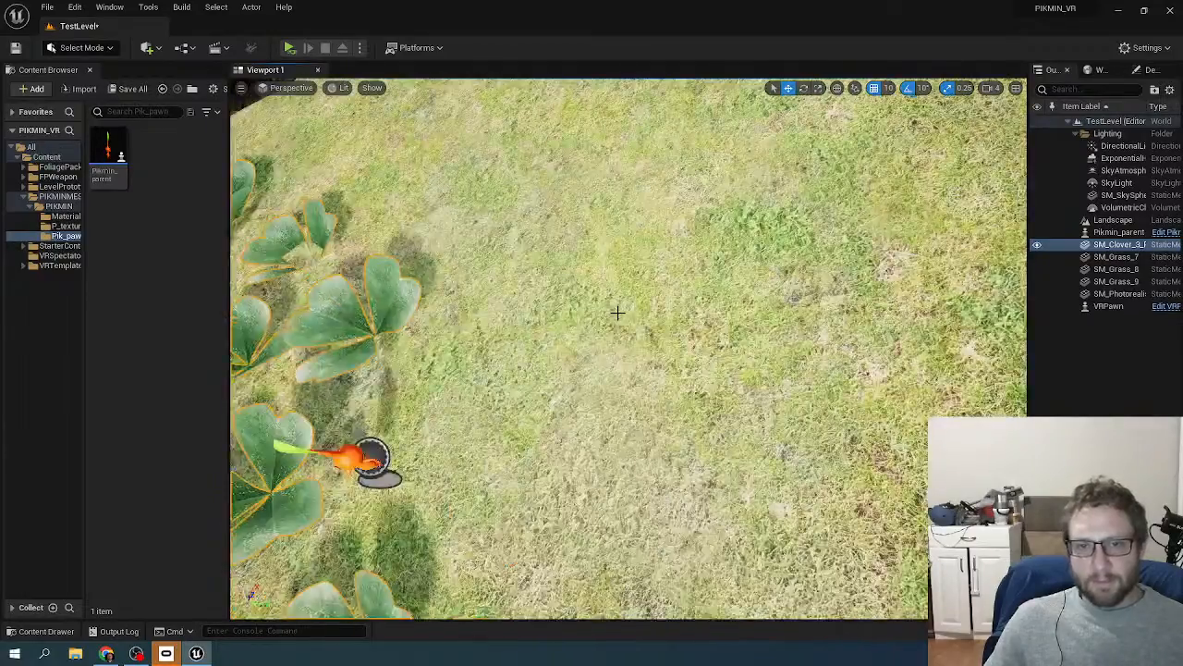
{"action": "right_click_drag", "start_coordinate": [617, 312], "coordinate": [527, 240]}
{"action": "scroll", "coordinate": [627, 350], "scroll_direction": "up", "scroll_amount": 3}
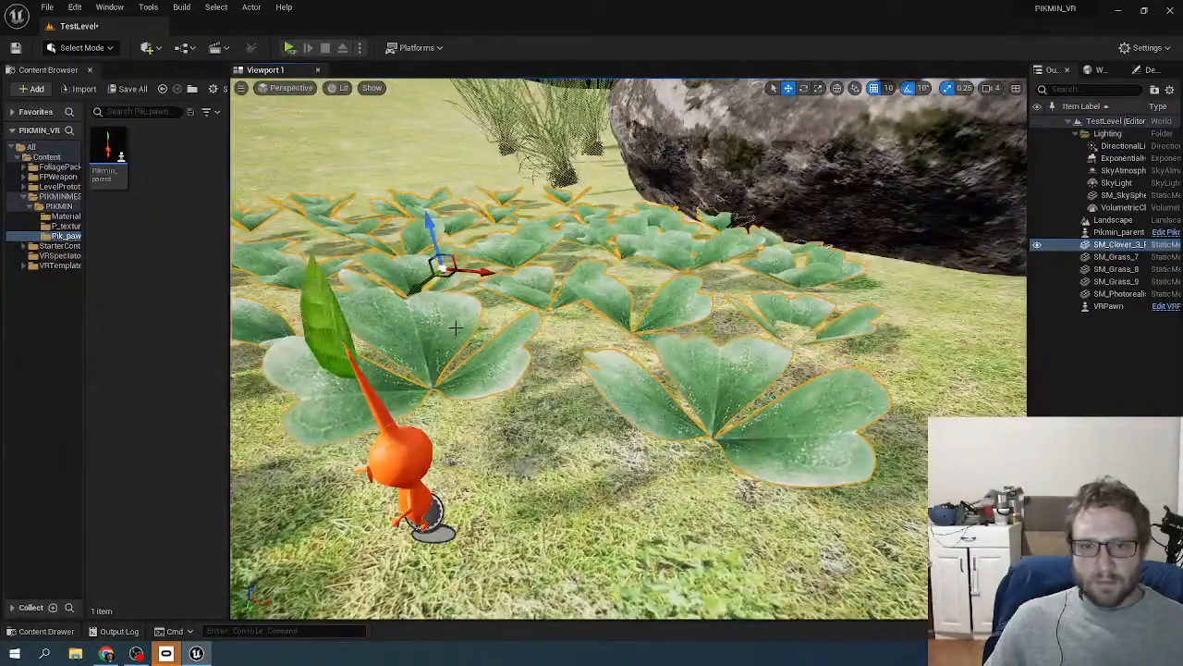
{"action": "scroll", "coordinate": [627, 349], "scroll_direction": "up", "scroll_amount": 3}
{"action": "scroll", "coordinate": [510, 219], "scroll_direction": "down", "scroll_amount": 3}
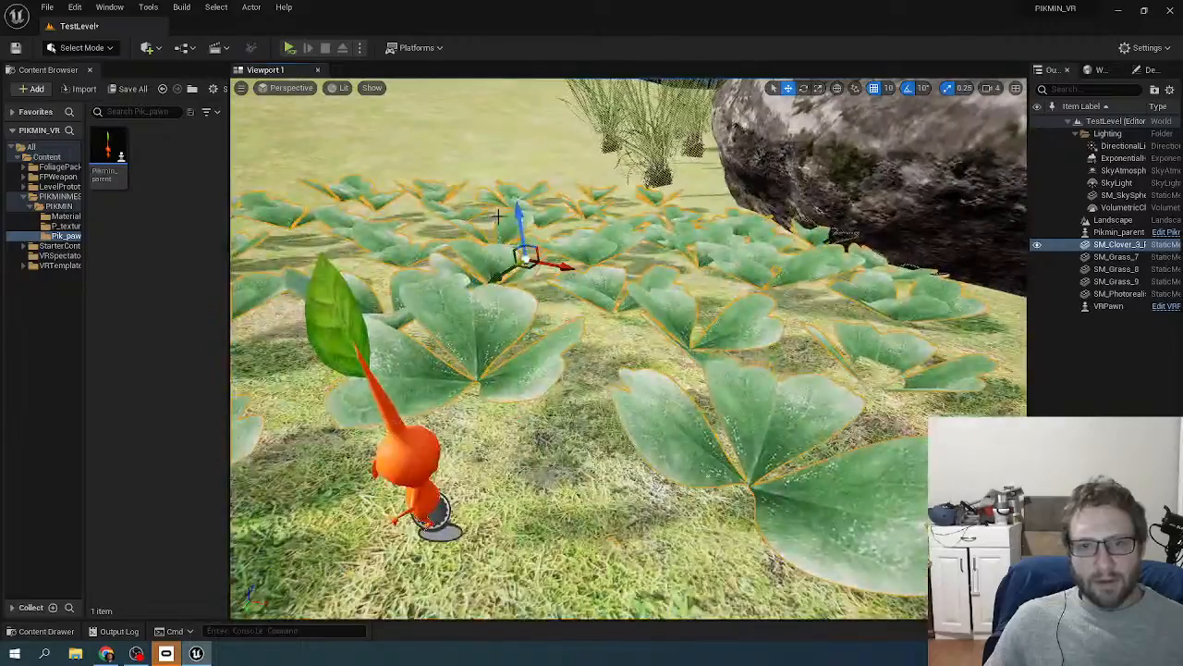
{"action": "scroll", "coordinate": [509, 219], "scroll_direction": "up", "scroll_amount": 2}
{"action": "scroll", "coordinate": [510, 219], "scroll_direction": "down", "scroll_amount": 2}
- Move the clover patch away from the Pikmin to the dry grass clumps by the rock and lower it toward the ground
{"action": "left_click_drag", "start_coordinate": [509, 219], "coordinate": [539, 220]}
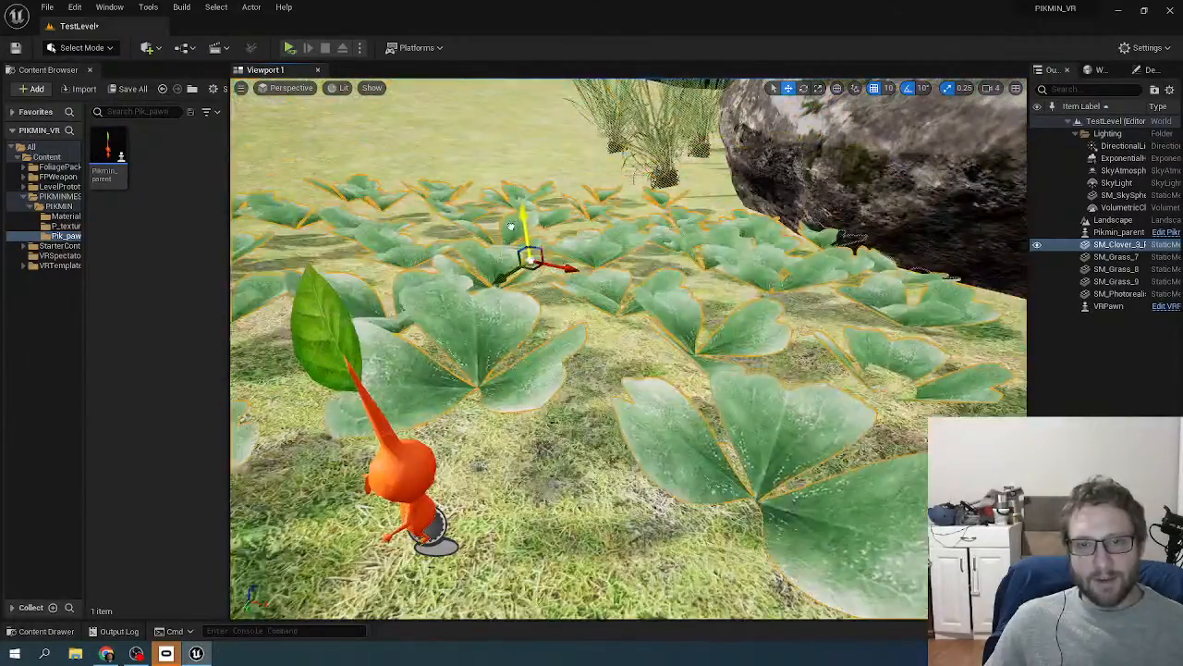
{"action": "key", "text": "s"}
{"action": "mouse_move", "coordinate": [539, 220]}
{"action": "right_mouse_down"}
{"action": "mouse_move", "coordinate": [592, 208]}
{"action": "mouse_move", "coordinate": [555, 205]}
{"action": "right_mouse_up"}
{"action": "mouse_move", "coordinate": [572, 297]}
{"action": "right_mouse_down"}
{"action": "mouse_move", "coordinate": [499, 296]}
{"action": "mouse_move", "coordinate": [503, 310]}
{"action": "mouse_move", "coordinate": [573, 297]}
{"action": "right_mouse_up"}
{"action": "key", "text": "w"}
{"action": "key", "text": "s"}
{"action": "left_click_drag", "start_coordinate": [567, 330], "coordinate": [435, 271]}
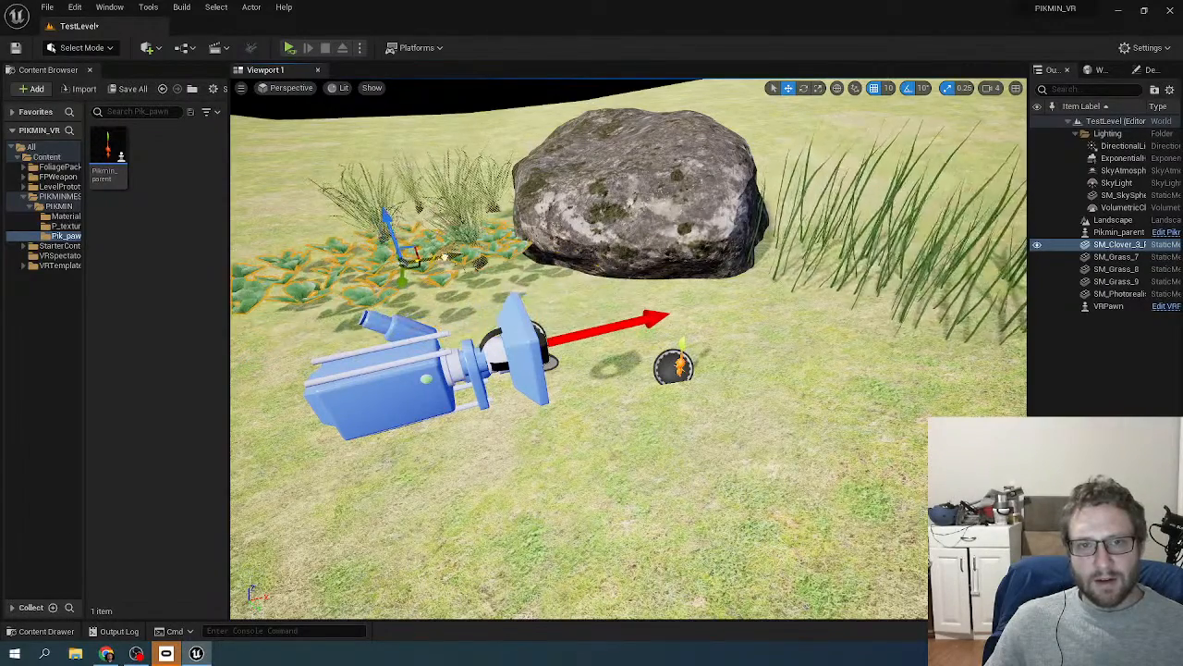
{"action": "mouse_move", "coordinate": [388, 232]}
{"action": "left_mouse_down"}
{"action": "mouse_move", "coordinate": [403, 262]}
{"action": "mouse_move", "coordinate": [400, 244]}
{"action": "left_mouse_up"}
- Set the rotation snap to 5° and tilt the clover patch to follow the slope of the ground
{"action": "left_click", "coordinate": [803, 88]}
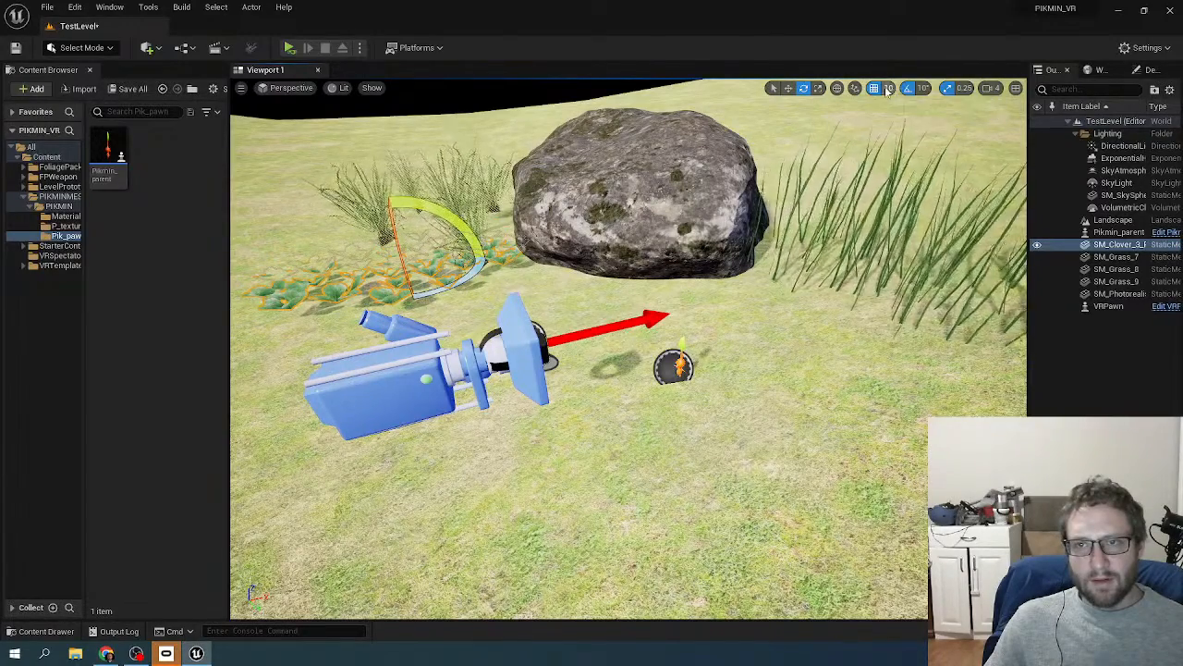
{"action": "left_click", "coordinate": [923, 88]}
{"action": "left_click", "coordinate": [945, 121]}
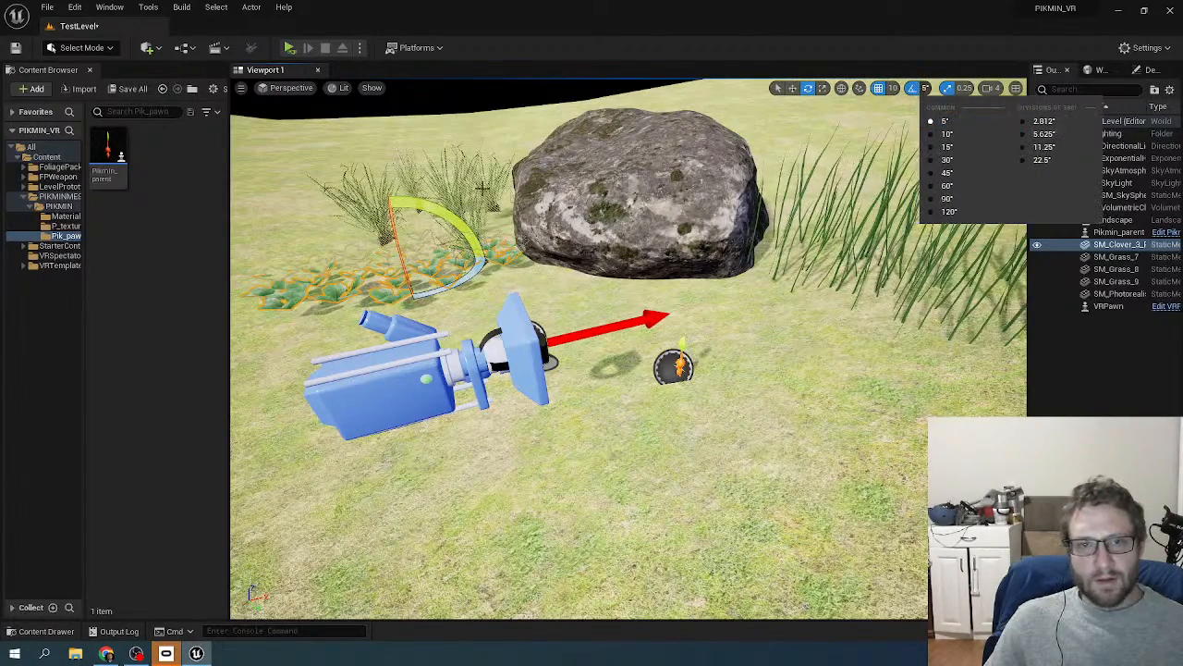
{"action": "left_click", "coordinate": [402, 227]}
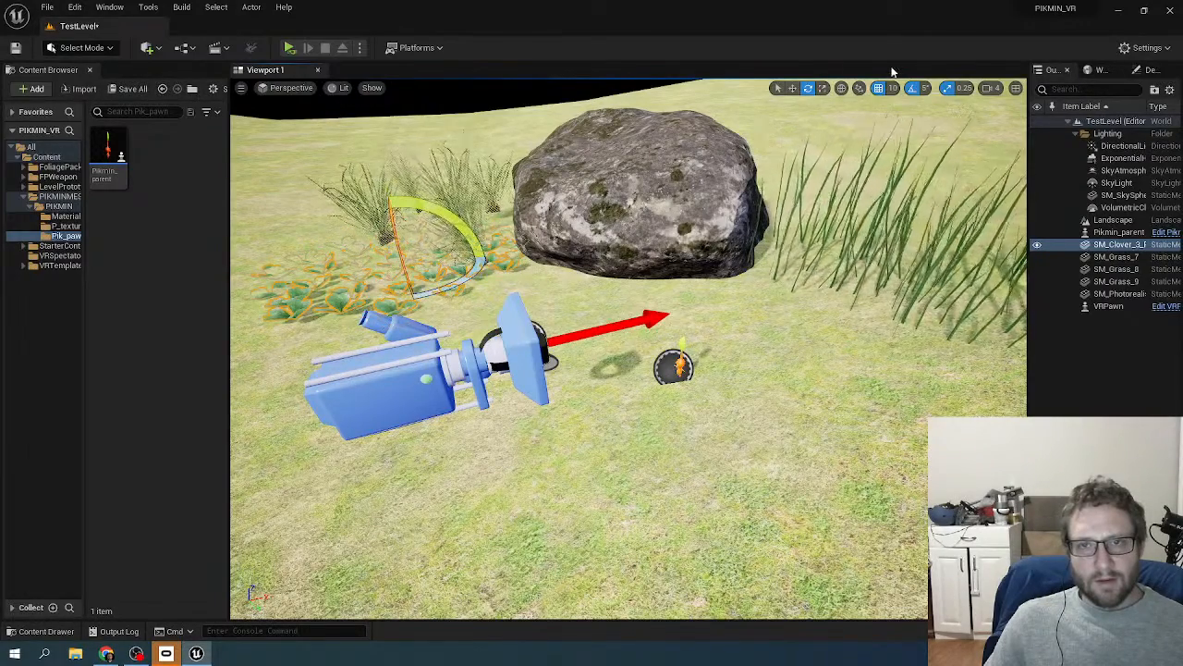
- Reselect the clover patch for moving and examine from ground level how its leaves sit on the slope
{"action": "key", "text": "q"}
{"action": "left_click", "coordinate": [398, 292]}
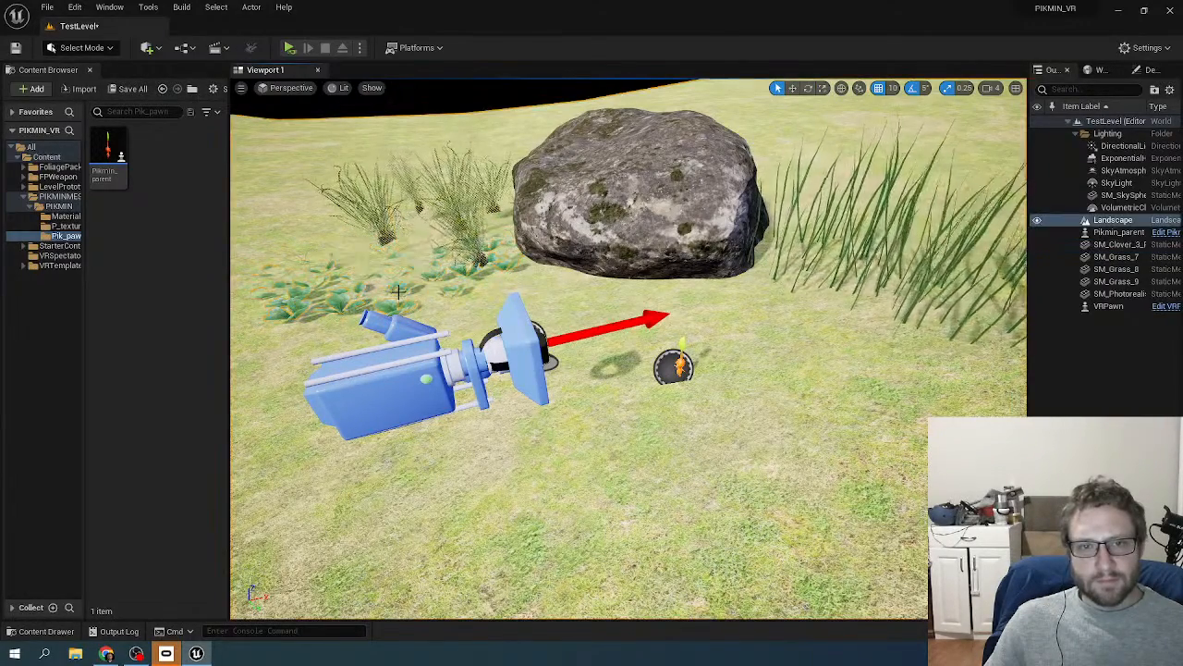
{"action": "left_click", "coordinate": [792, 87]}
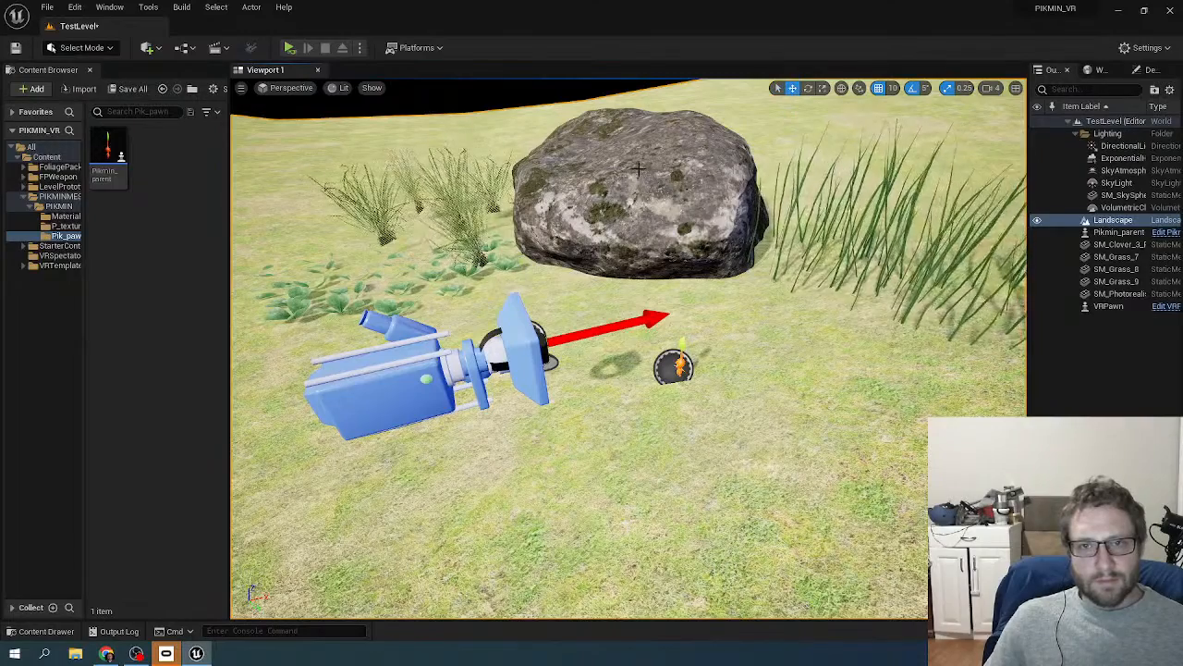
{"action": "left_click", "coordinate": [446, 269]}
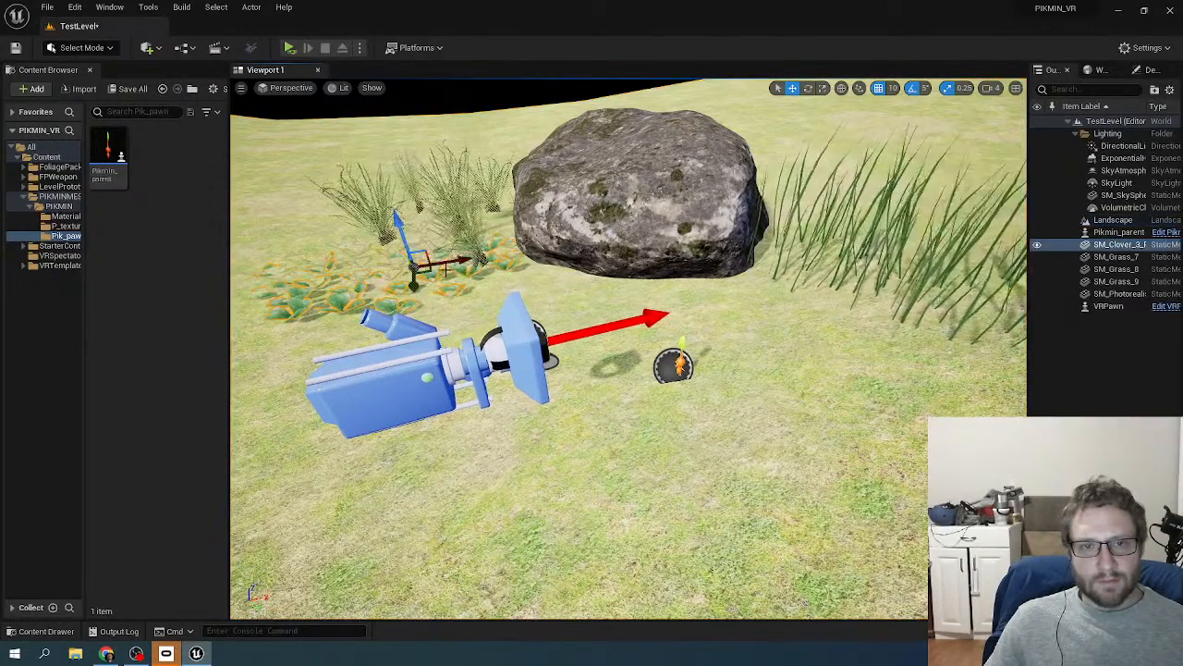
{"action": "key", "text": "f"}
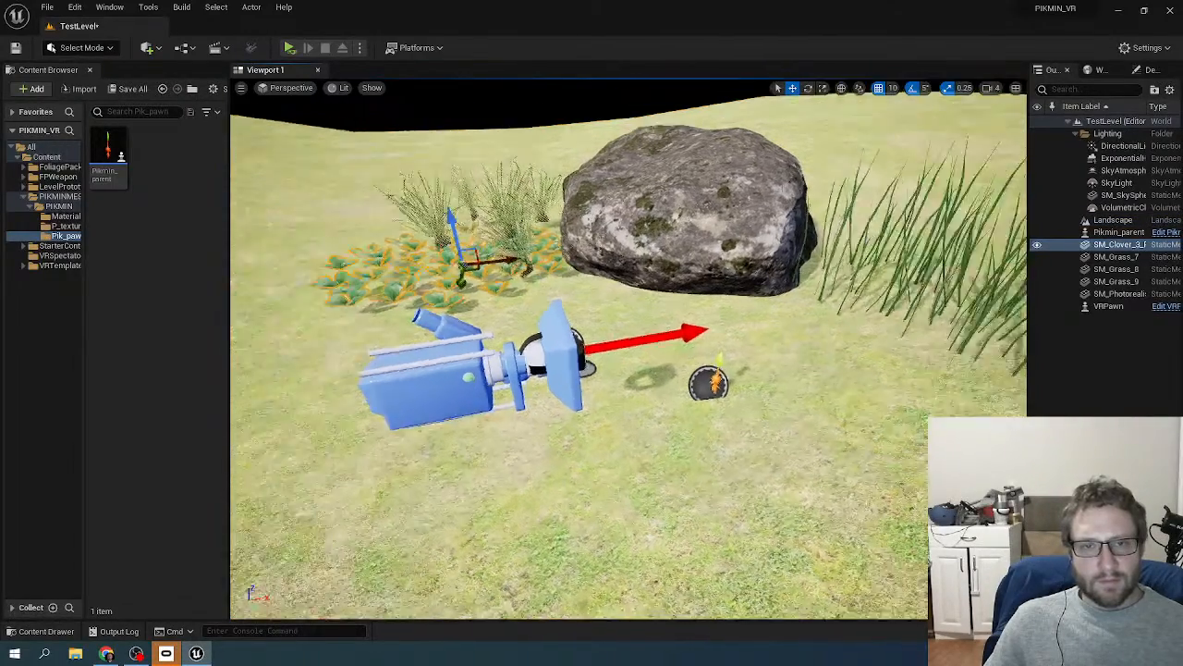
{"action": "scroll", "coordinate": [423, 248], "scroll_direction": "up", "scroll_amount": 4}
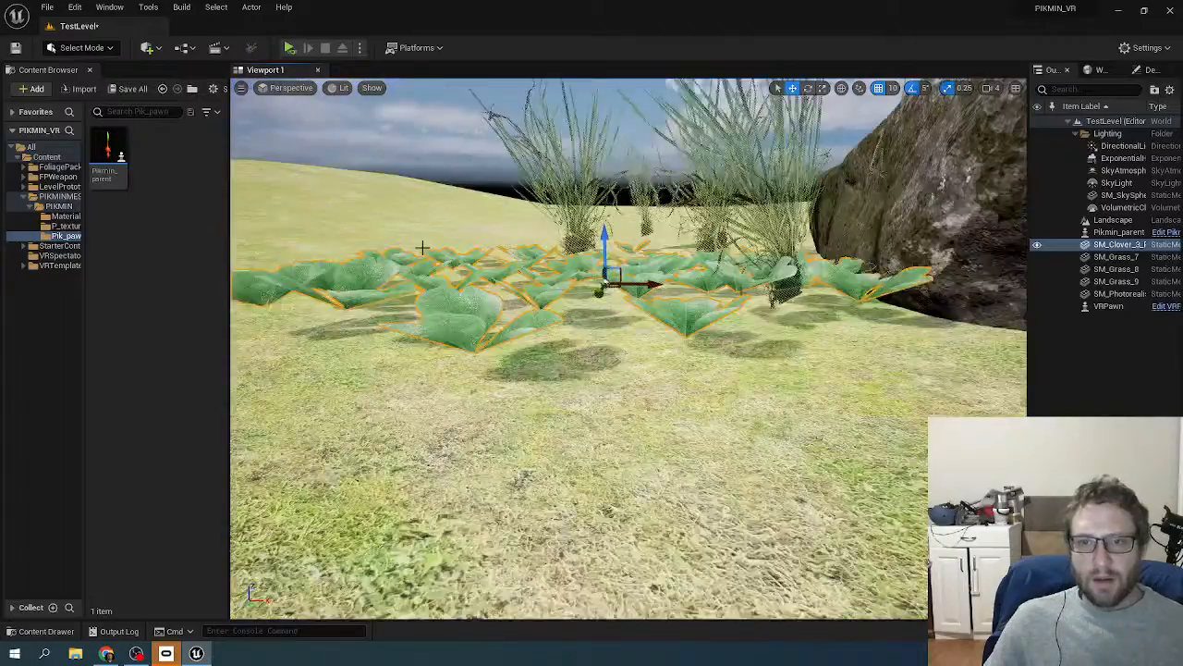
{"action": "scroll", "coordinate": [420, 230], "scroll_direction": "up", "scroll_amount": 3}
{"action": "right_click_drag", "start_coordinate": [419, 230], "coordinate": [702, 264]}
{"action": "scroll", "coordinate": [441, 251], "scroll_direction": "down", "scroll_amount": 6}
{"action": "scroll", "coordinate": [448, 251], "scroll_direction": "down", "scroll_amount": 5}
{"action": "right_click_drag", "start_coordinate": [448, 252], "coordinate": [523, 278]}
{"action": "scroll", "coordinate": [468, 249], "scroll_direction": "up", "scroll_amount": 8}
{"action": "right_click_drag", "start_coordinate": [469, 249], "coordinate": [369, 245]}
{"action": "scroll", "coordinate": [469, 248], "scroll_direction": "down", "scroll_amount": 3}
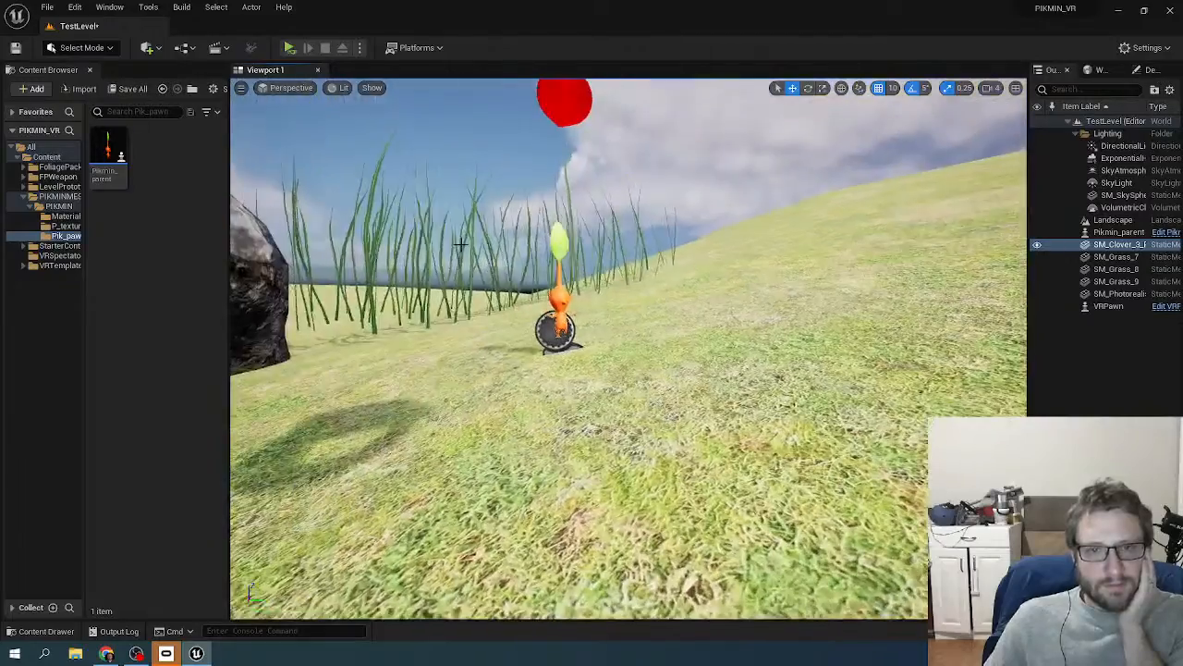
- Move the Pikmin_parent actor close to the front of the rock and set it on the ground
{"action": "scroll", "coordinate": [558, 278], "scroll_direction": "up", "scroll_amount": 6}
{"action": "right_click_drag", "start_coordinate": [558, 278], "coordinate": [474, 284]}
{"action": "scroll", "coordinate": [602, 275], "scroll_direction": "down", "scroll_amount": 6}
{"action": "left_click", "coordinate": [601, 275]}
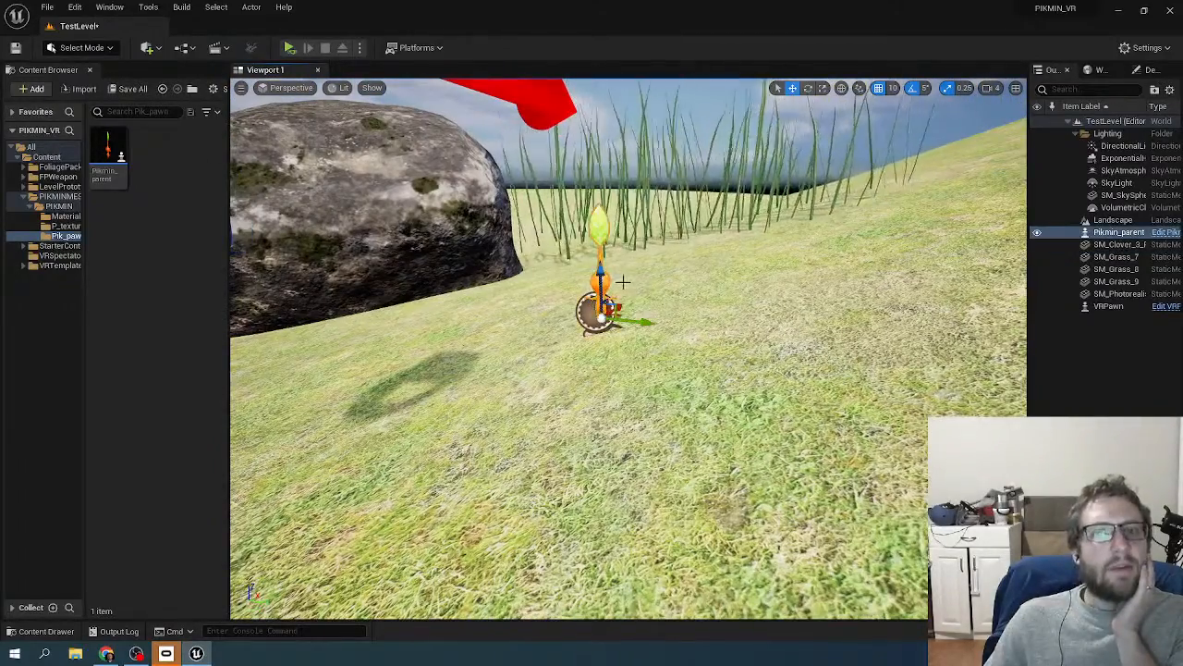
{"action": "right_click_drag", "start_coordinate": [326, 316], "coordinate": [185, 316]}
{"action": "scroll", "coordinate": [422, 293], "scroll_direction": "up", "scroll_amount": 5}
{"action": "scroll", "coordinate": [422, 293], "scroll_direction": "down", "scroll_amount": 5}
{"action": "right_click_drag", "start_coordinate": [422, 293], "coordinate": [499, 298]}
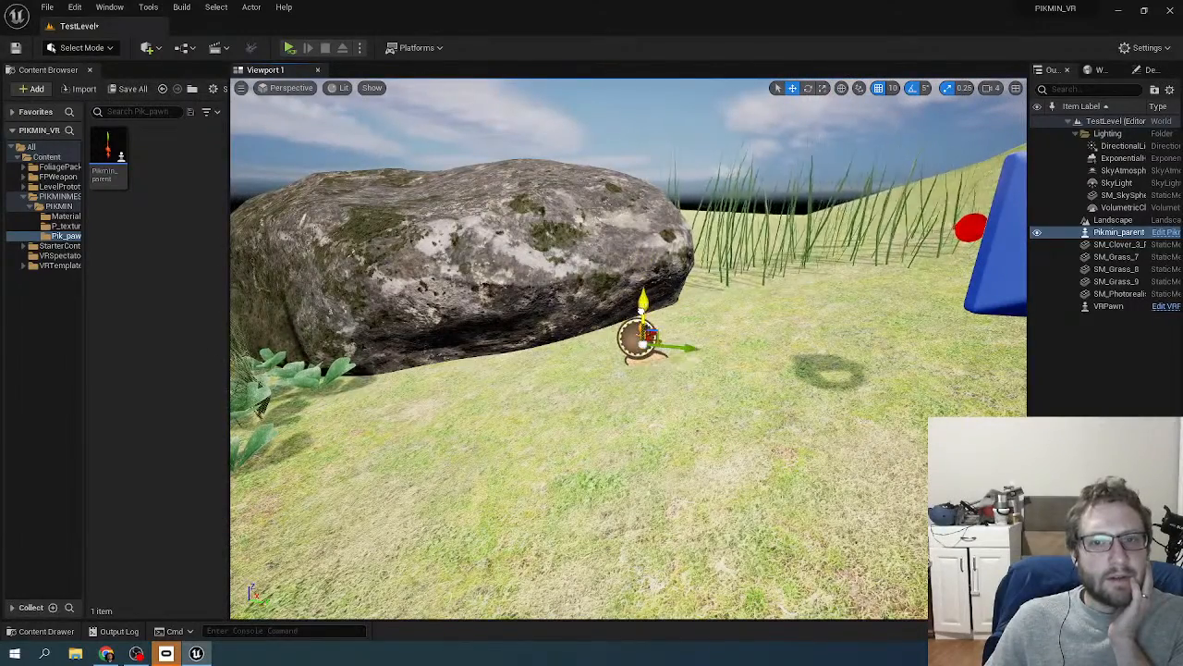
{"action": "right_click_drag", "start_coordinate": [659, 338], "coordinate": [717, 344]}
{"action": "scroll", "coordinate": [659, 338], "scroll_direction": "up", "scroll_amount": 6}
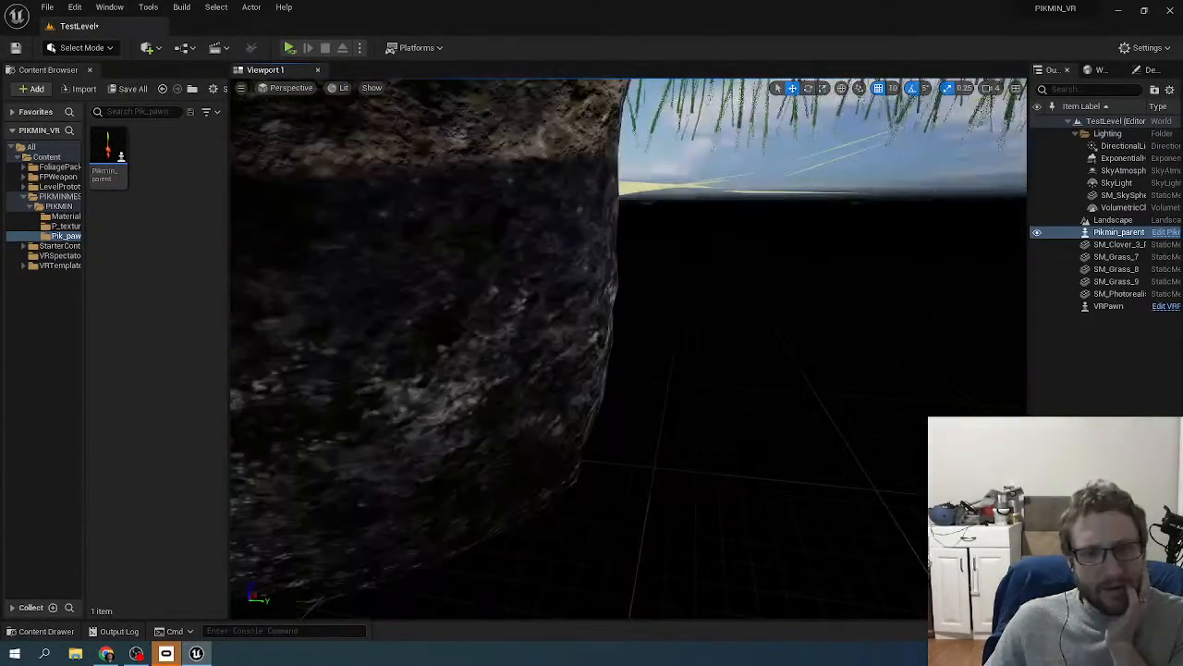
{"action": "scroll", "coordinate": [640, 340], "scroll_direction": "down", "scroll_amount": 3}
{"action": "right_click_drag", "start_coordinate": [640, 341], "coordinate": [700, 370]}
{"action": "scroll", "coordinate": [628, 349], "scroll_direction": "down", "scroll_amount": 2}
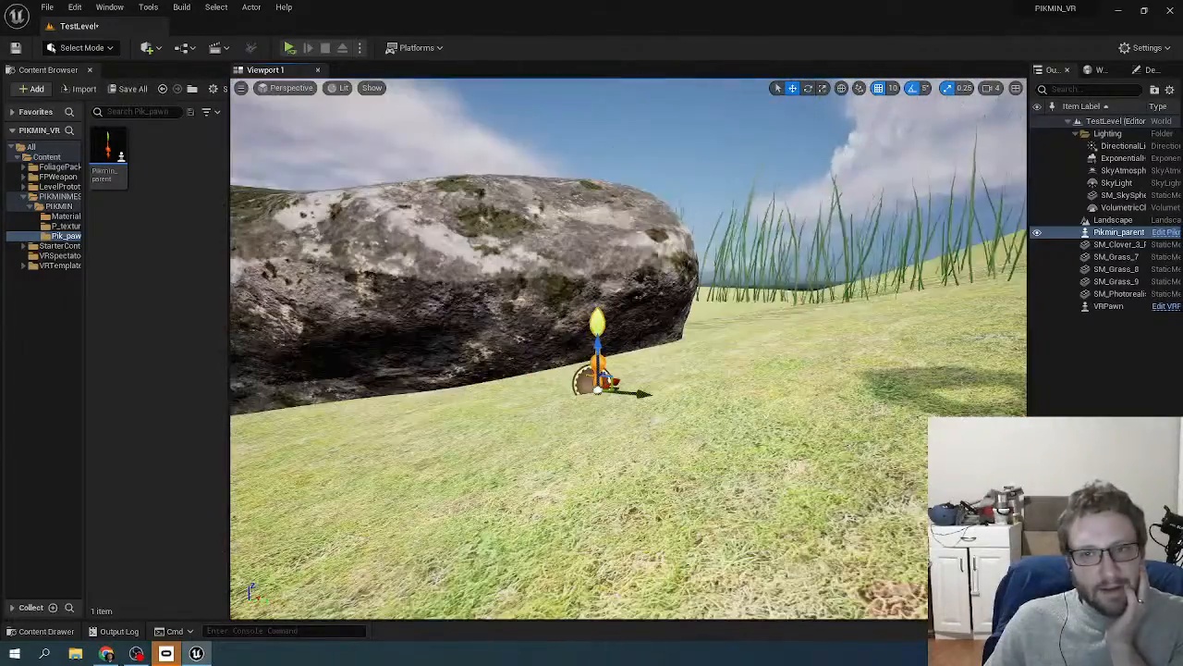
- Examine the Pikmin's scale against the rock and tall grass from several distances and angles
{"action": "scroll", "coordinate": [628, 349], "scroll_direction": "up", "scroll_amount": 2}
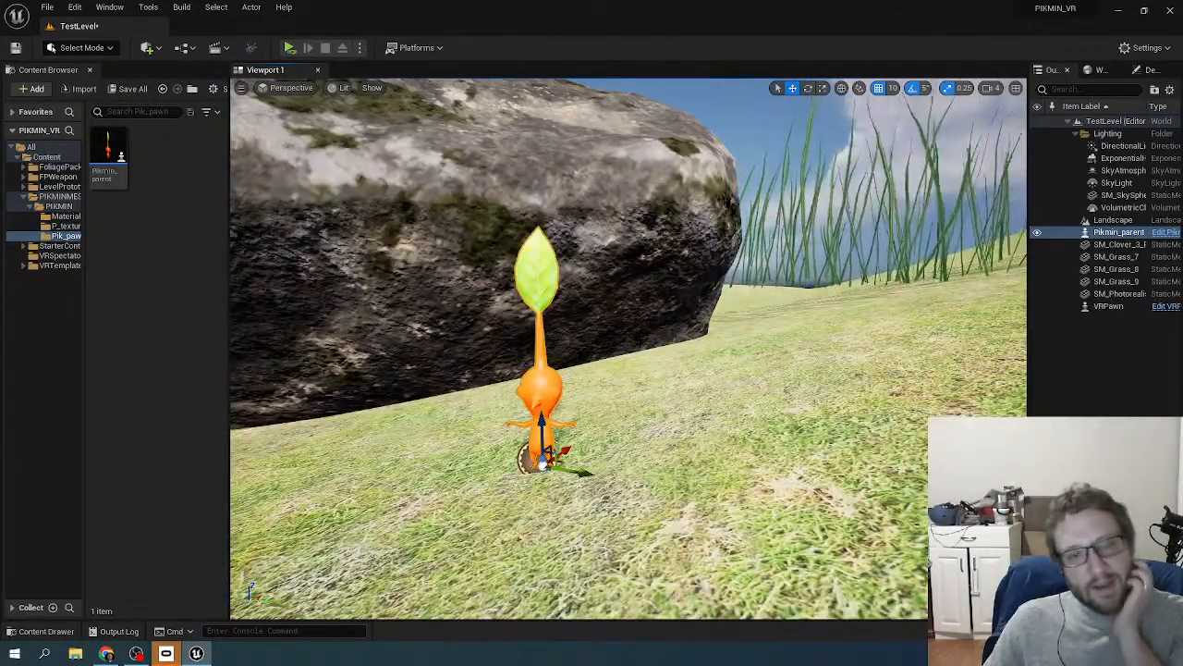
{"action": "scroll", "coordinate": [628, 349], "scroll_direction": "down", "scroll_amount": 3}
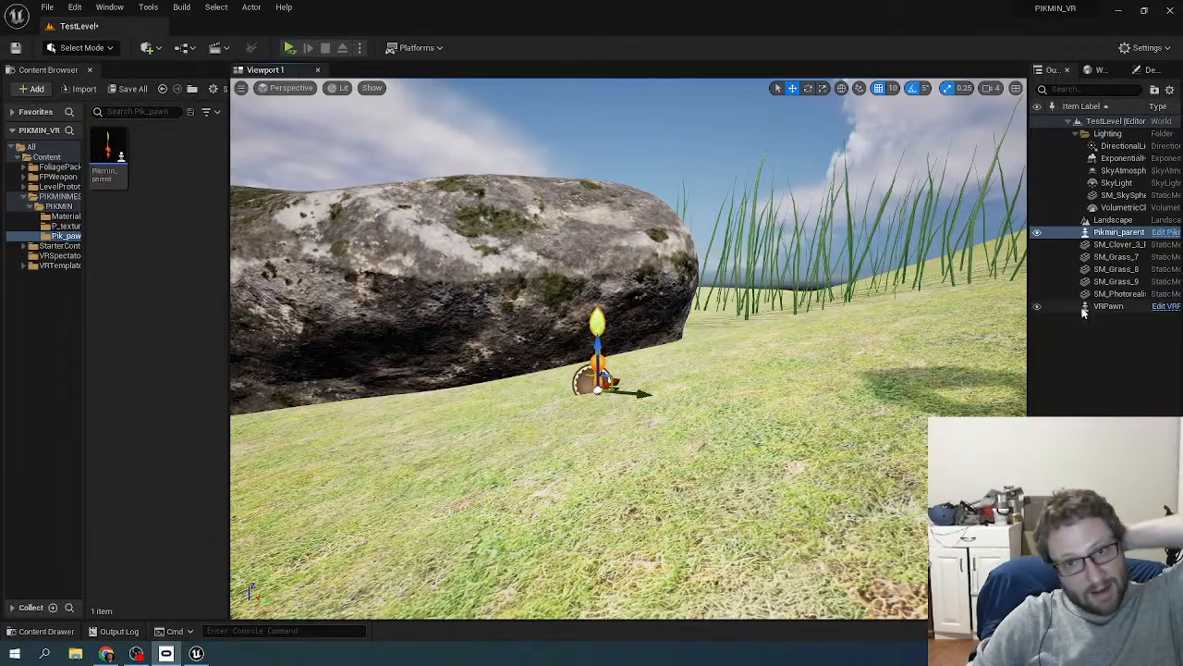
{"action": "right_click_drag", "start_coordinate": [694, 333], "coordinate": [749, 276]}
{"action": "scroll", "coordinate": [693, 333], "scroll_direction": "up", "scroll_amount": 5}
{"action": "right_click_drag", "start_coordinate": [693, 333], "coordinate": [462, 416]}
{"action": "scroll", "coordinate": [694, 333], "scroll_direction": "up", "scroll_amount": 5}
{"action": "right_click_drag", "start_coordinate": [693, 333], "coordinate": [983, 185]}
{"action": "scroll", "coordinate": [984, 185], "scroll_direction": "down", "scroll_amount": 6}
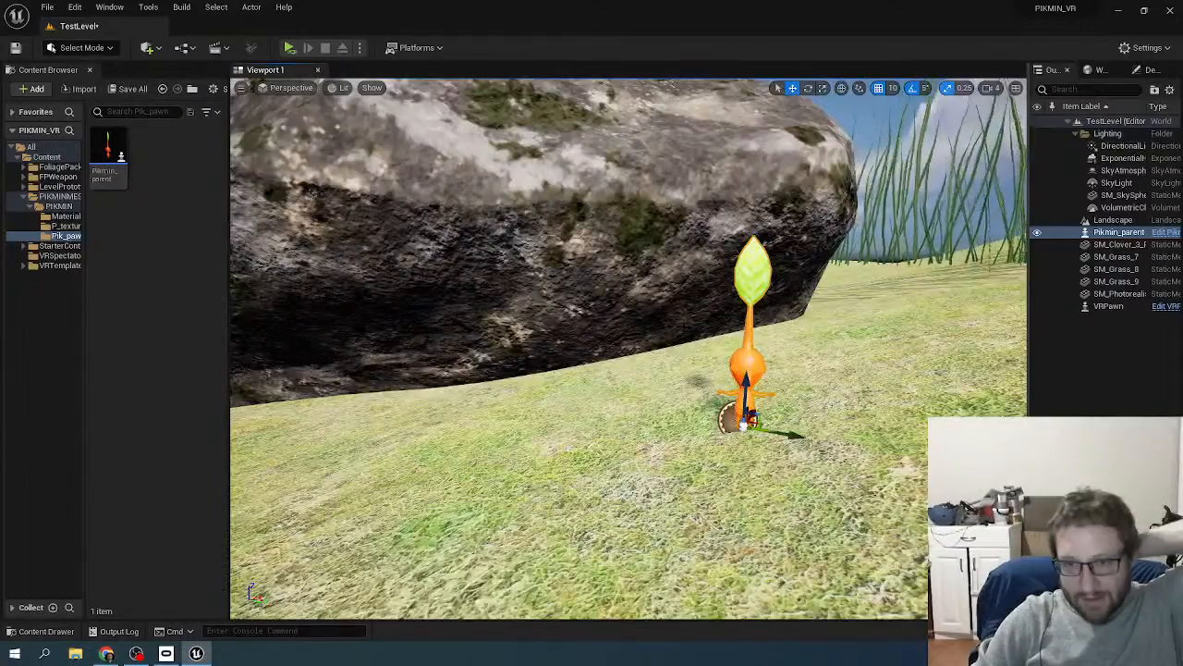
{"action": "scroll", "coordinate": [725, 321], "scroll_direction": "up", "scroll_amount": 6}
{"action": "right_click_drag", "start_coordinate": [725, 322], "coordinate": [869, 313]}
{"action": "scroll", "coordinate": [725, 321], "scroll_direction": "down", "scroll_amount": 5}
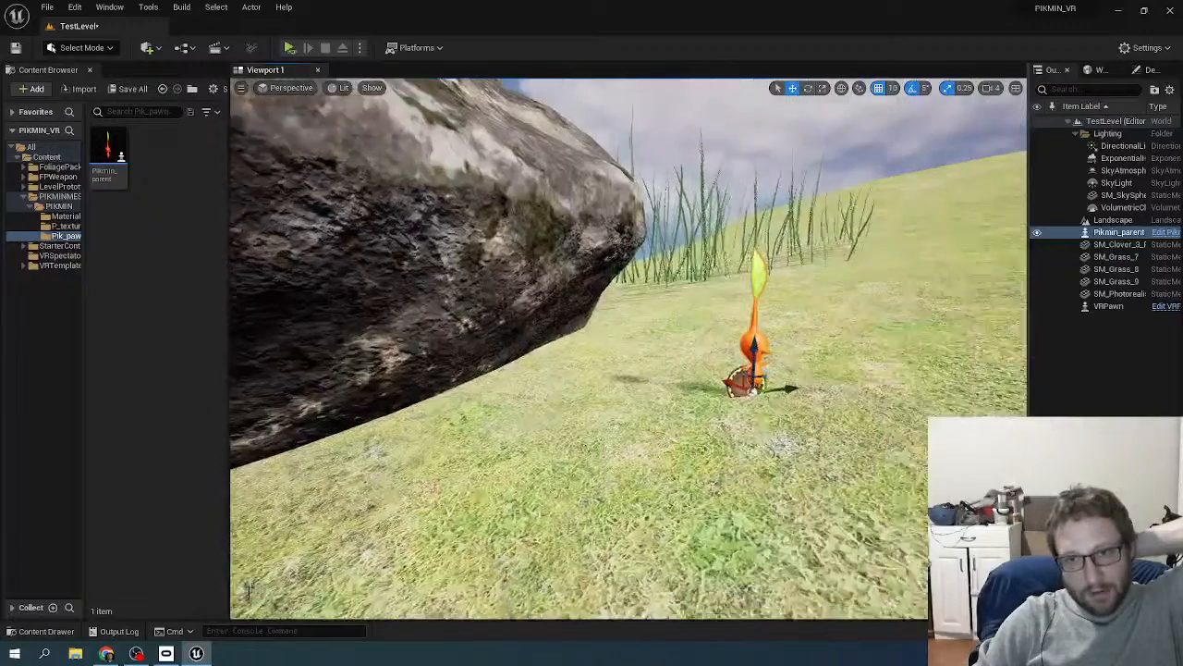
{"action": "right_click_drag", "start_coordinate": [739, 320], "coordinate": [388, 320]}
{"action": "scroll", "coordinate": [739, 320], "scroll_direction": "up", "scroll_amount": 6}
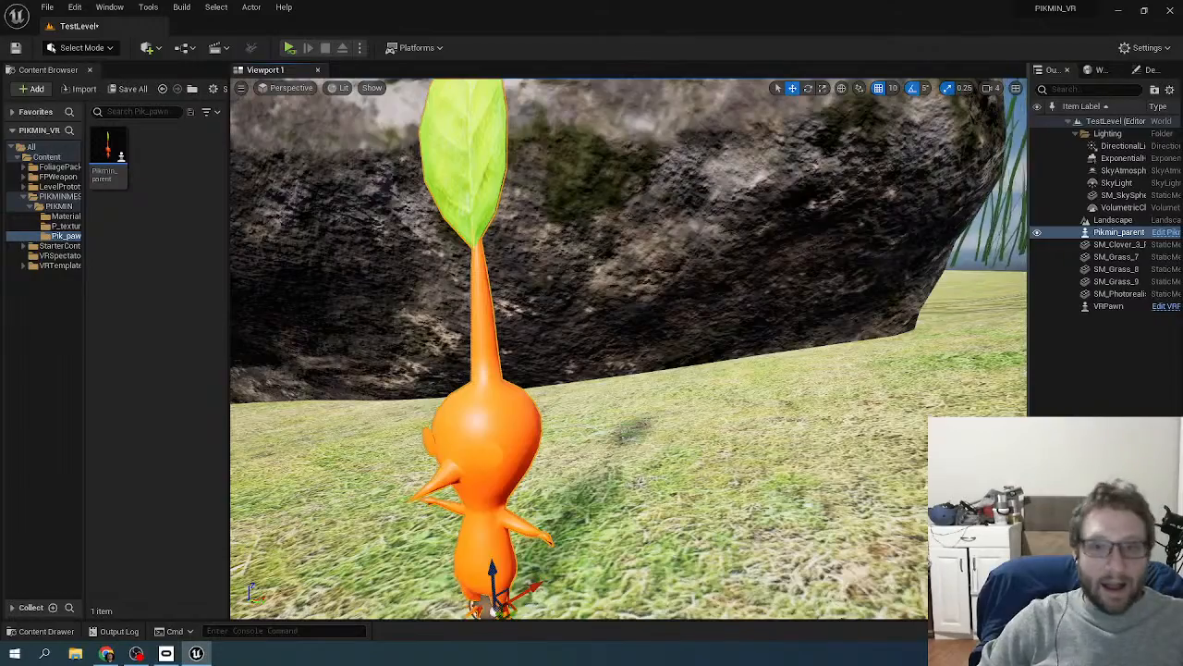
{"action": "right_click_drag", "start_coordinate": [760, 580], "coordinate": [648, 514]}
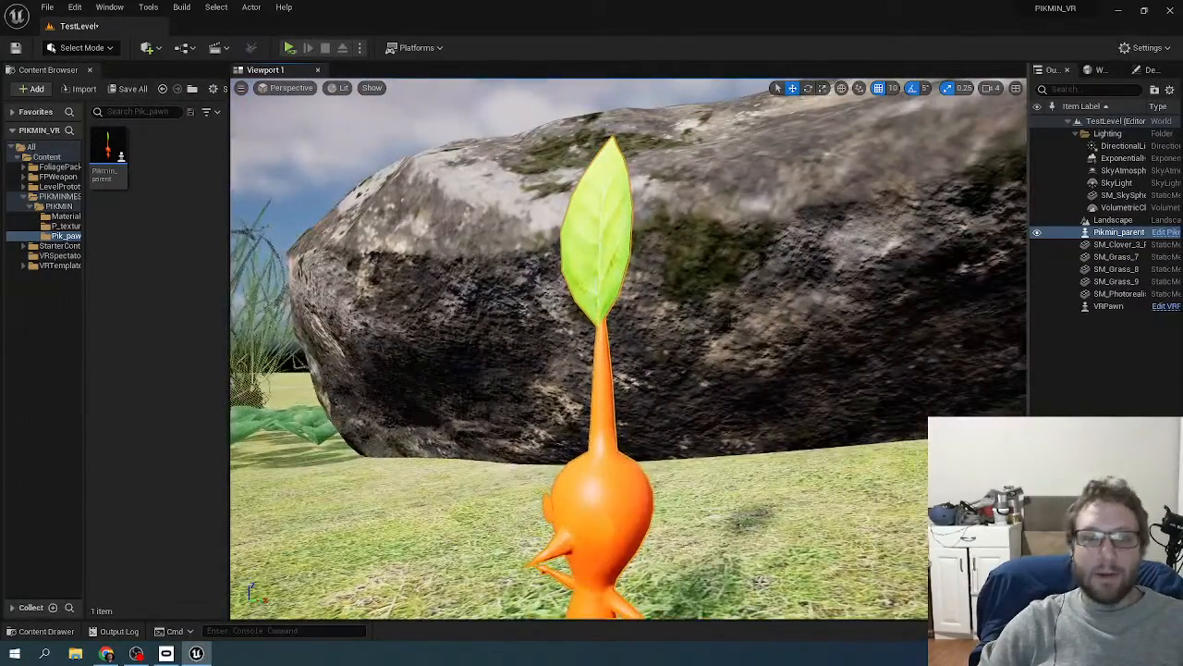
{"action": "right_click_drag", "start_coordinate": [759, 581], "coordinate": [703, 610]}
{"action": "key", "text": "w"}
{"action": "key", "text": "s"}
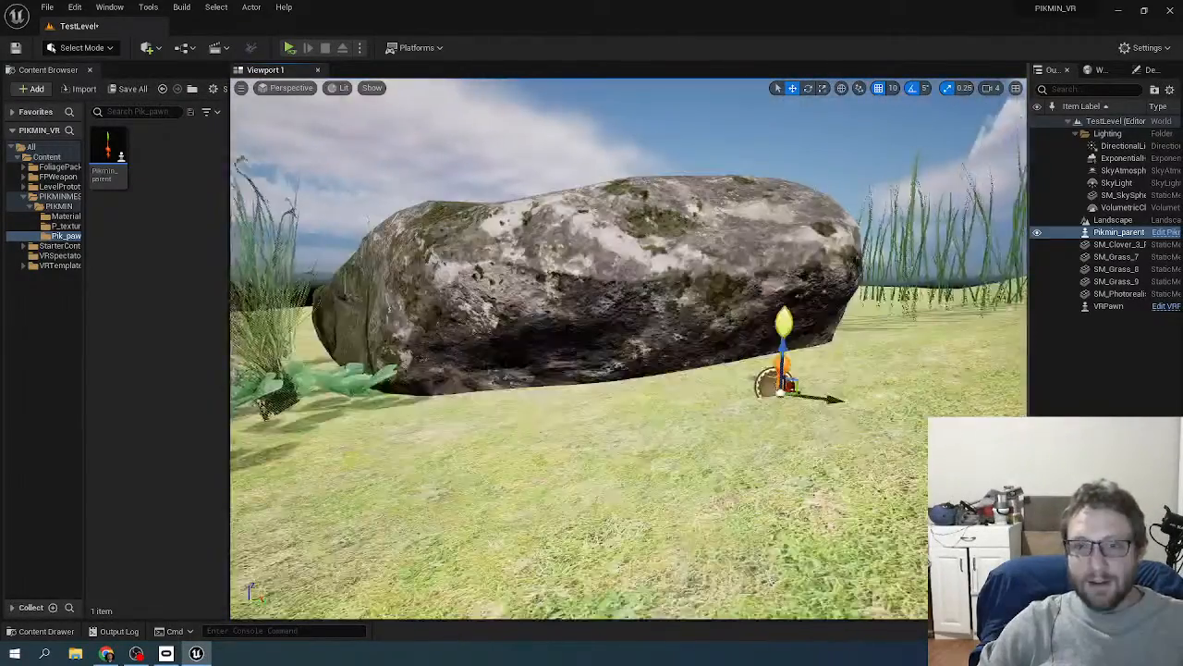
{"action": "right_click_drag", "start_coordinate": [726, 322], "coordinate": [694, 389]}
{"action": "key", "text": "w"}
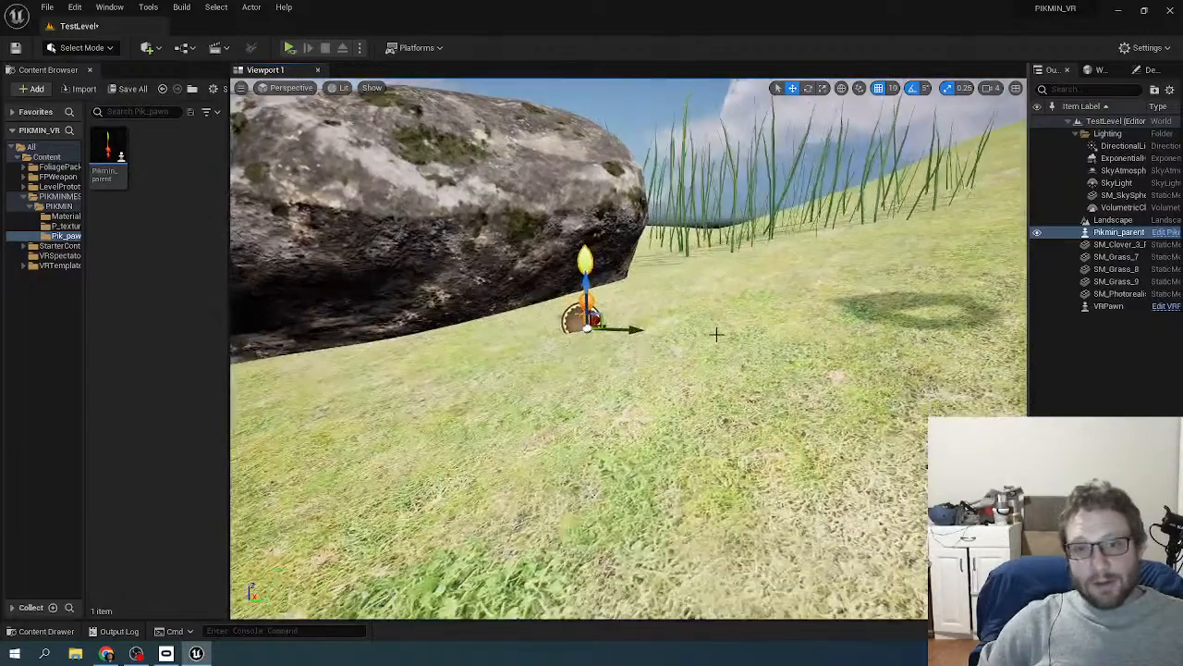
{"action": "scroll", "coordinate": [716, 334], "scroll_direction": "up", "scroll_amount": 3}
{"action": "right_click_drag", "start_coordinate": [710, 326], "coordinate": [664, 238]}
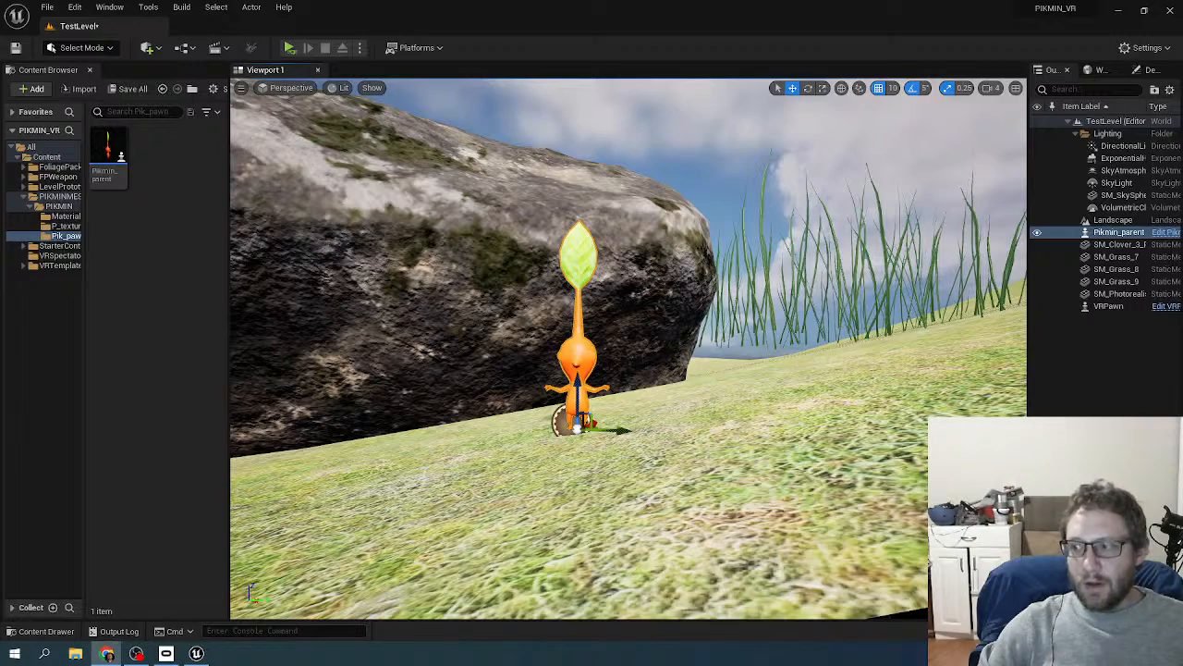
- Lower the tall grass patch SM_Grass_7 beside the rock so its blades sink into the ground
{"action": "mouse_move", "coordinate": [628, 348]}
{"action": "right_mouse_down"}
{"action": "mouse_move", "coordinate": [768, 314]}
{"action": "mouse_move", "coordinate": [797, 333]}
{"action": "mouse_move", "coordinate": [647, 342]}
{"action": "right_mouse_up"}
{"action": "left_click", "coordinate": [598, 335]}
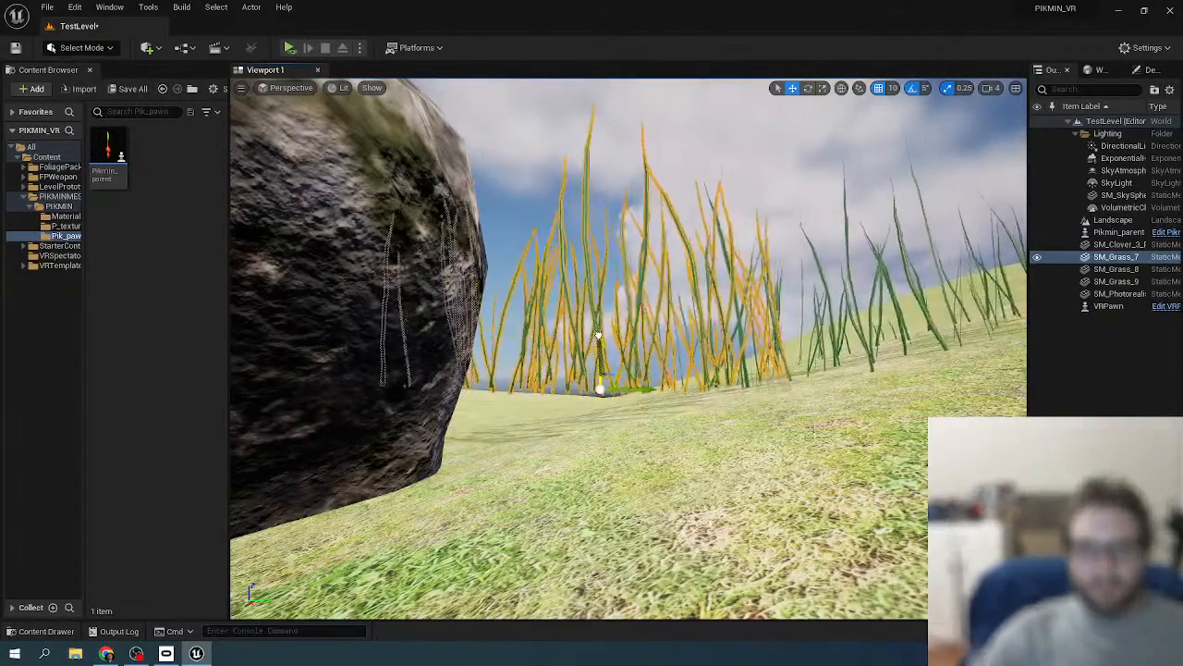
{"action": "left_click_drag", "start_coordinate": [598, 335], "coordinate": [596, 388]}
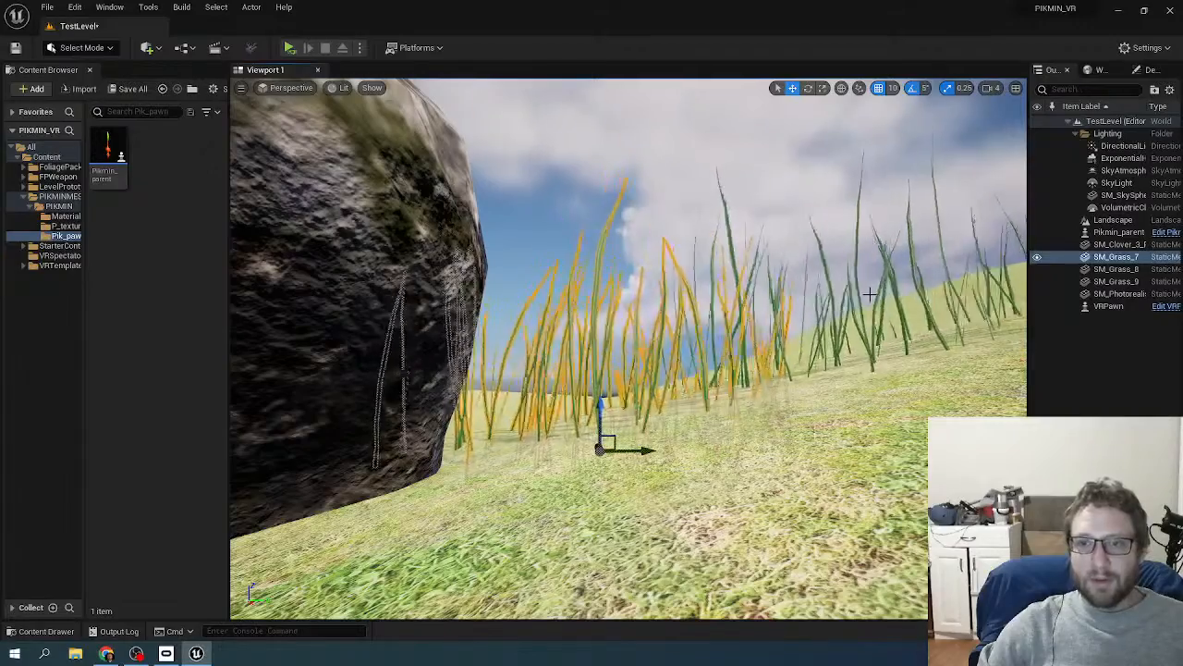
- Select the SkyAtmosphere actor in the Lighting folder and focus the view on it
{"action": "right_click_drag", "start_coordinate": [761, 329], "coordinate": [669, 329]}
{"action": "scroll", "coordinate": [761, 329], "scroll_direction": "down", "scroll_amount": 5}
{"action": "key", "text": "w"}
{"action": "right_click_drag", "start_coordinate": [761, 328], "coordinate": [778, 268]}
{"action": "scroll", "coordinate": [777, 269], "scroll_direction": "down", "scroll_amount": 5}
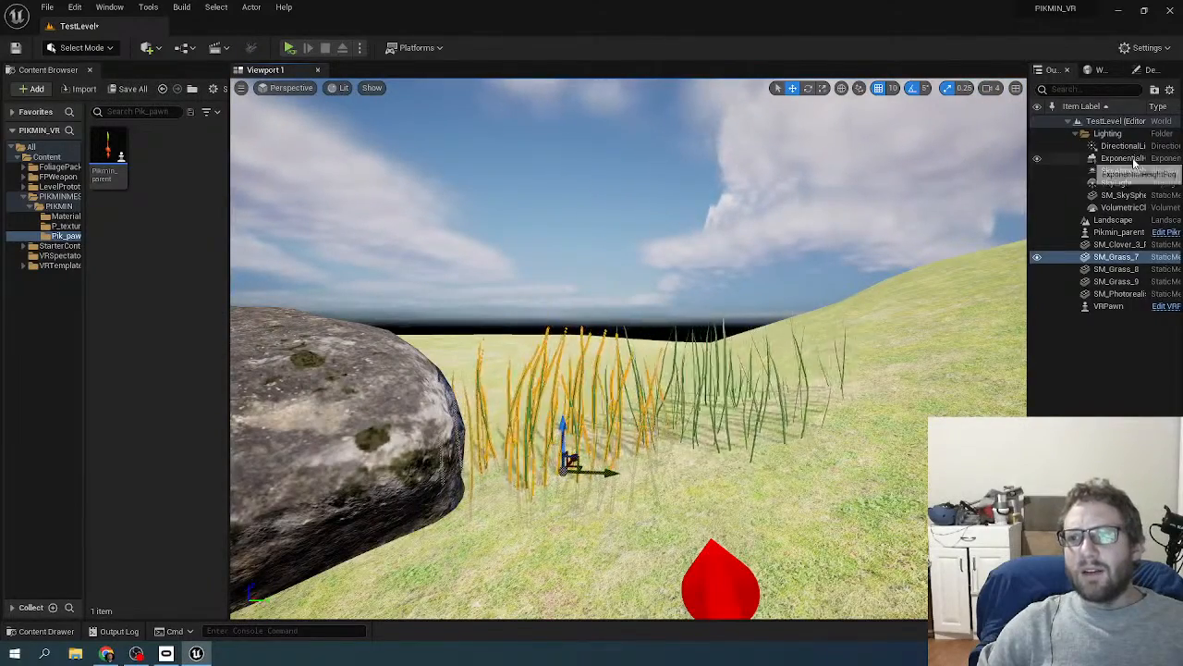
{"action": "left_click", "coordinate": [1123, 170]}
{"action": "key", "text": "f"}
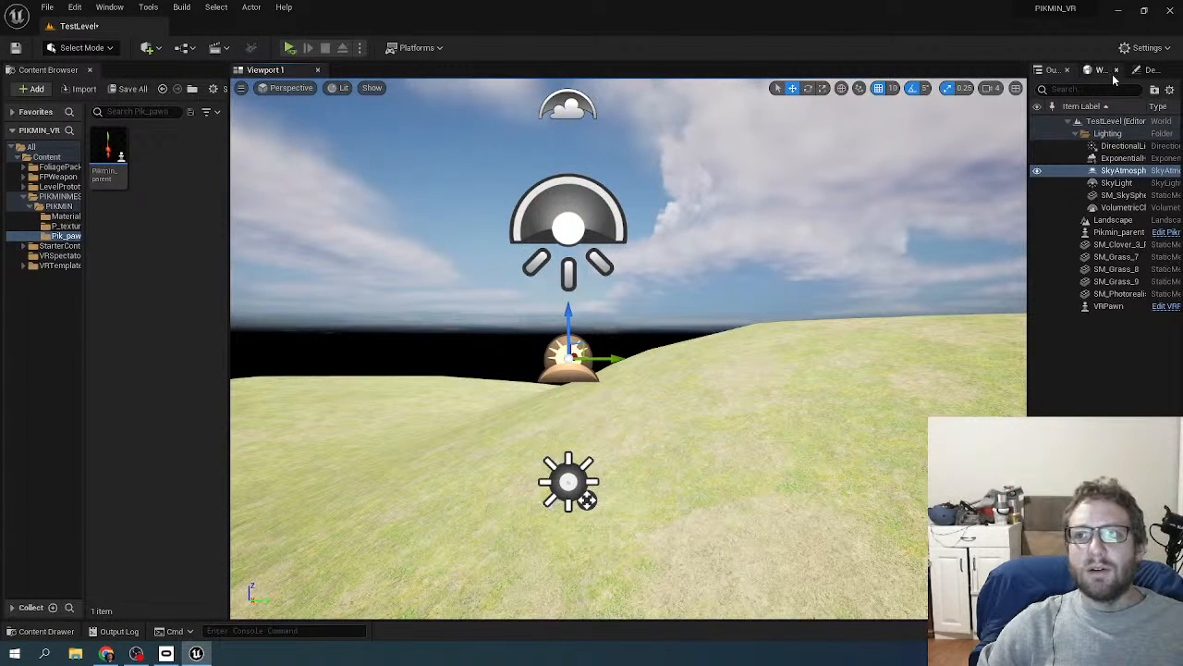
- Dock the Details panel in the same tab group as the Outliner and display the SkyAtmosphere's details
{"action": "left_click_drag", "start_coordinate": [1149, 69], "coordinate": [1061, 172]}
{"action": "left_click_drag", "start_coordinate": [953, 383], "coordinate": [1126, 78]}
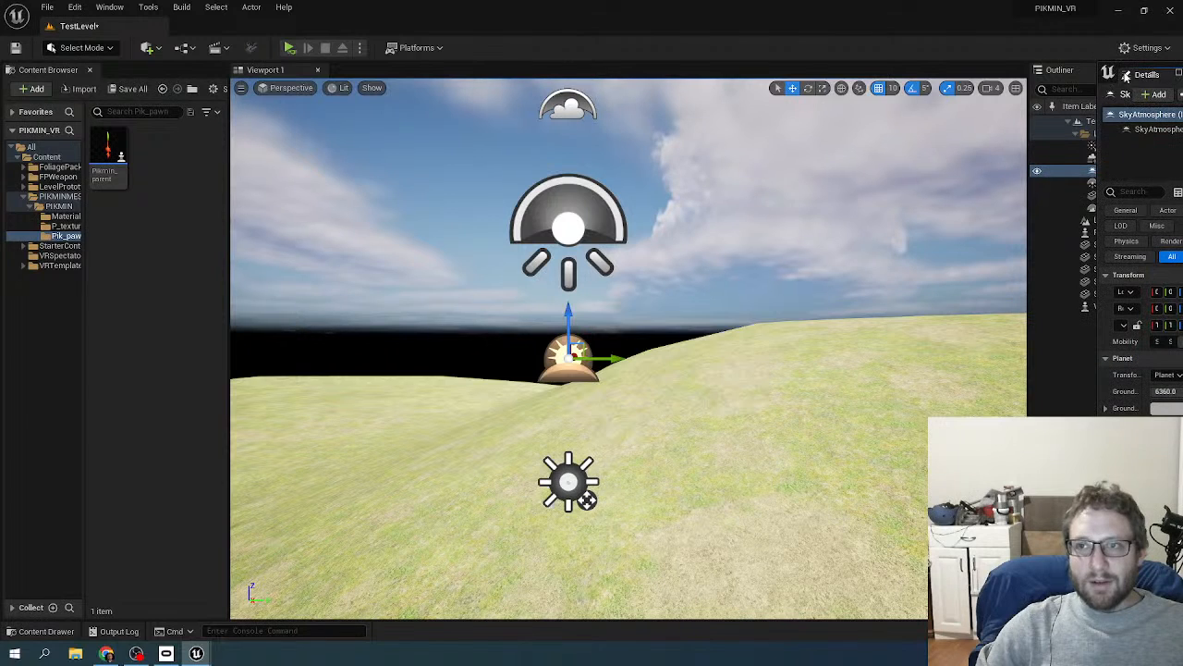
{"action": "left_click", "coordinate": [1107, 75]}
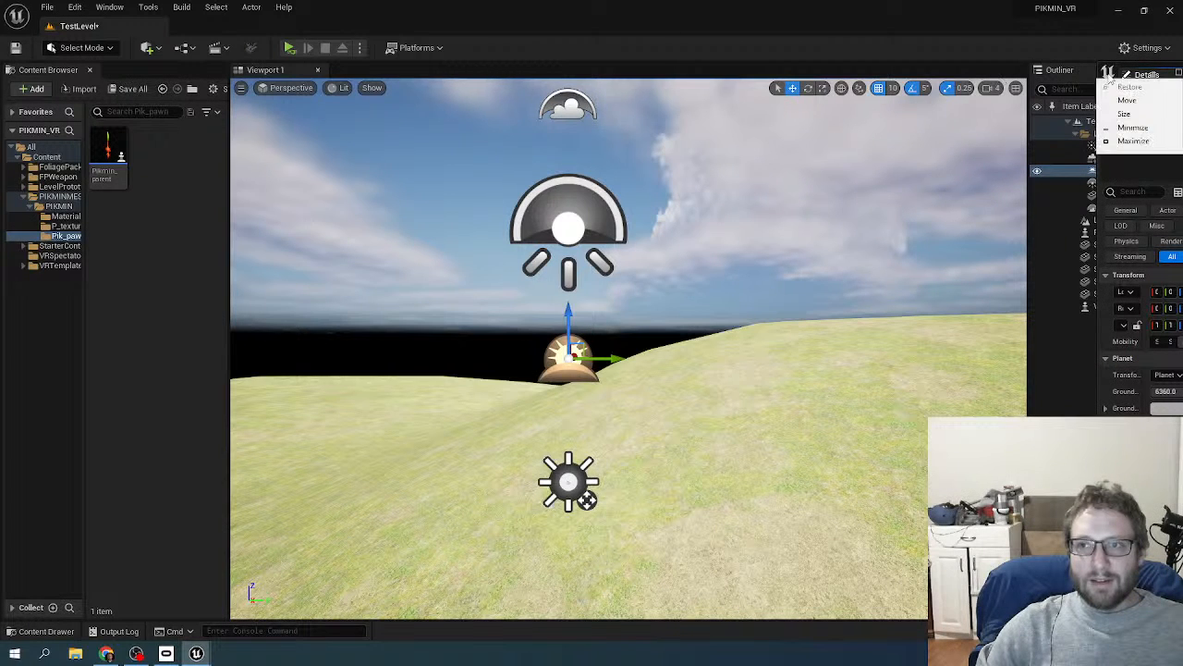
{"action": "left_click", "coordinate": [1085, 75]}
{"action": "left_click_drag", "start_coordinate": [1137, 75], "coordinate": [1139, 71]}
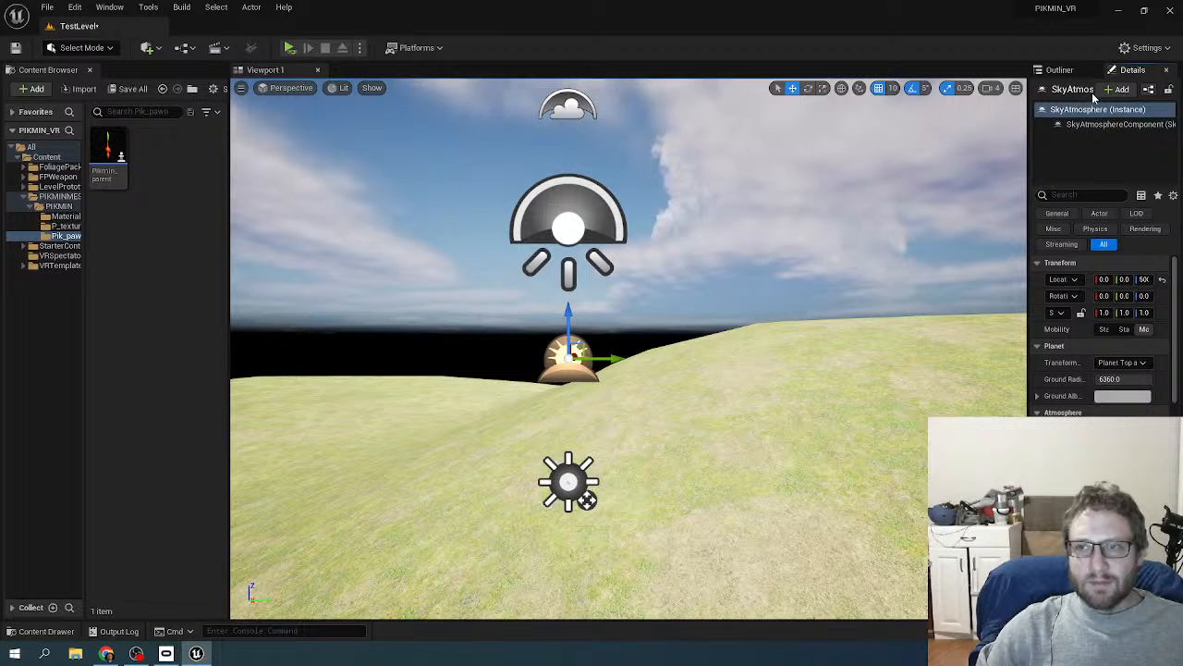
{"action": "left_click", "coordinate": [1059, 70]}
{"action": "left_click", "coordinate": [1113, 73]}
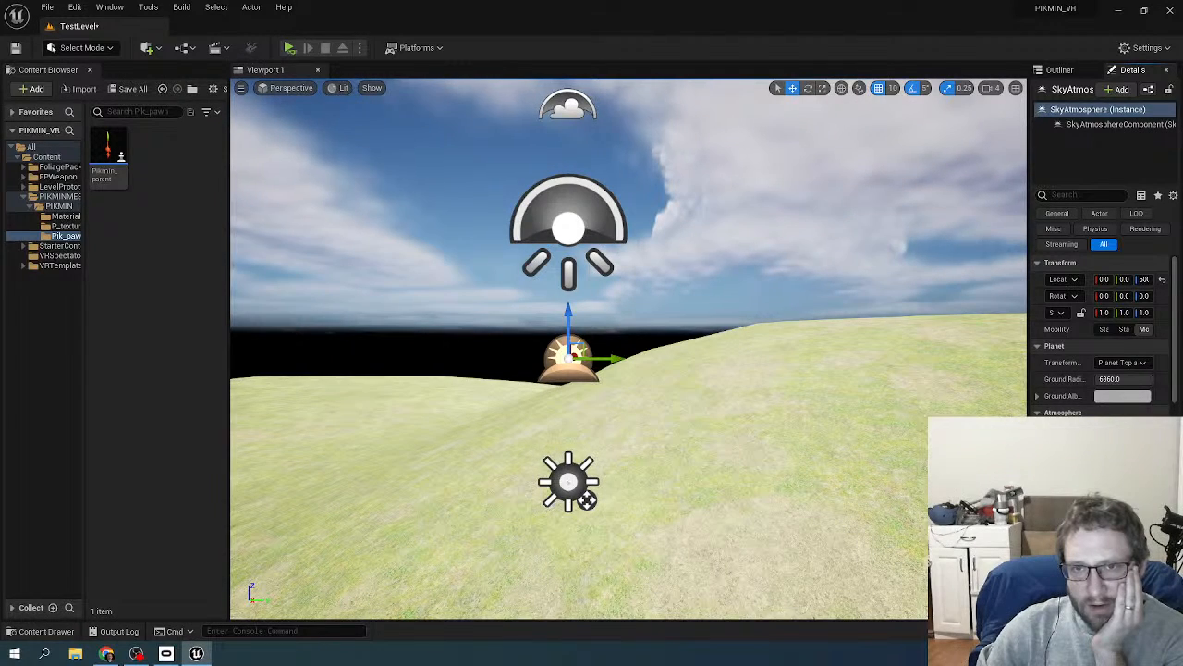
- Look through the SkyAtmosphere's Planet, Atmosphere, Rayleigh and Mie settings
{"action": "right_click_drag", "start_coordinate": [958, 382], "coordinate": [860, 328]}
{"action": "key", "text": "f"}
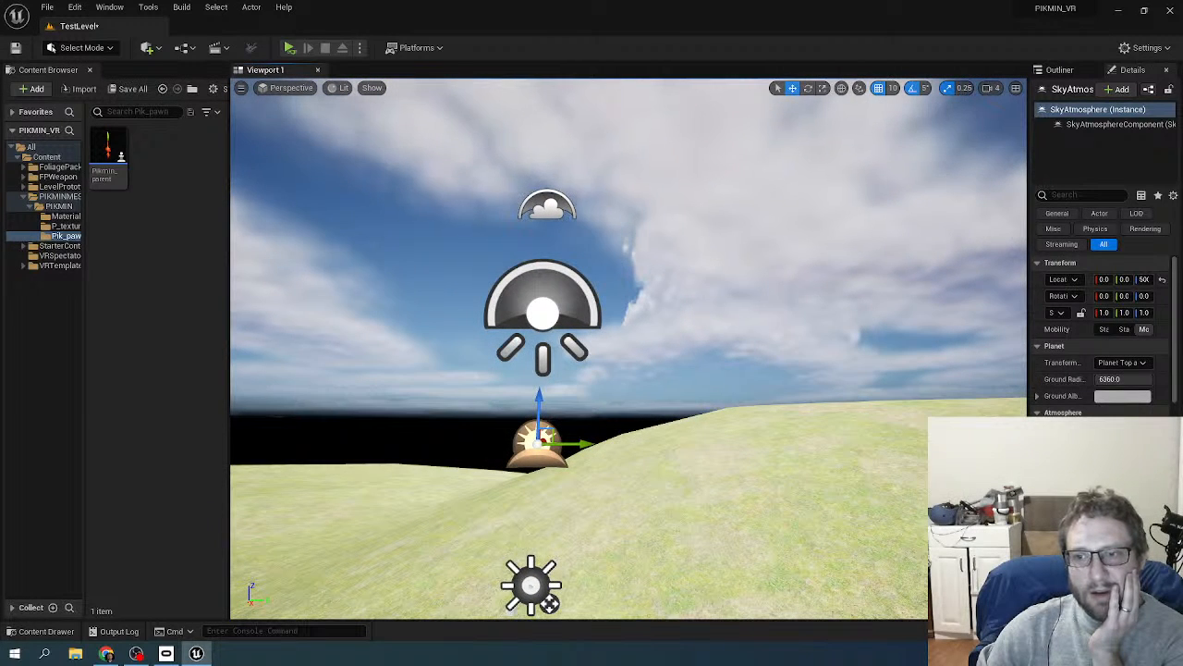
{"action": "scroll", "coordinate": [1105, 335], "scroll_direction": "down", "scroll_amount": 2}
{"action": "scroll", "coordinate": [1105, 335], "scroll_direction": "up", "scroll_amount": 2}
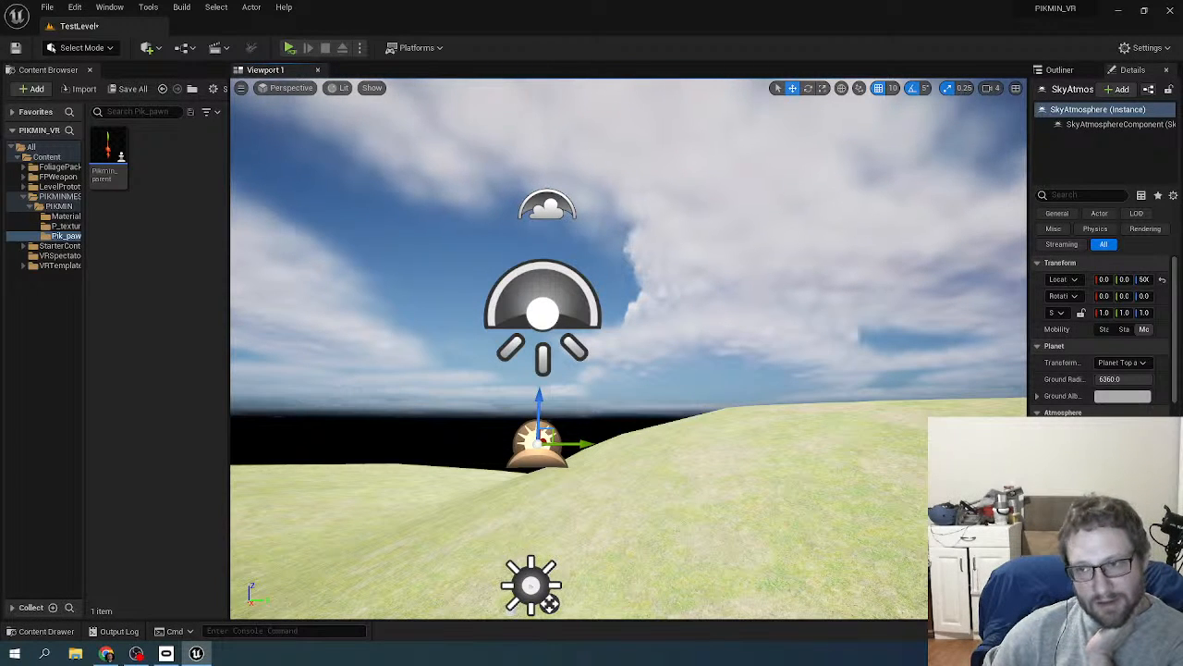
{"action": "scroll", "coordinate": [1105, 334], "scroll_direction": "down", "scroll_amount": 5}
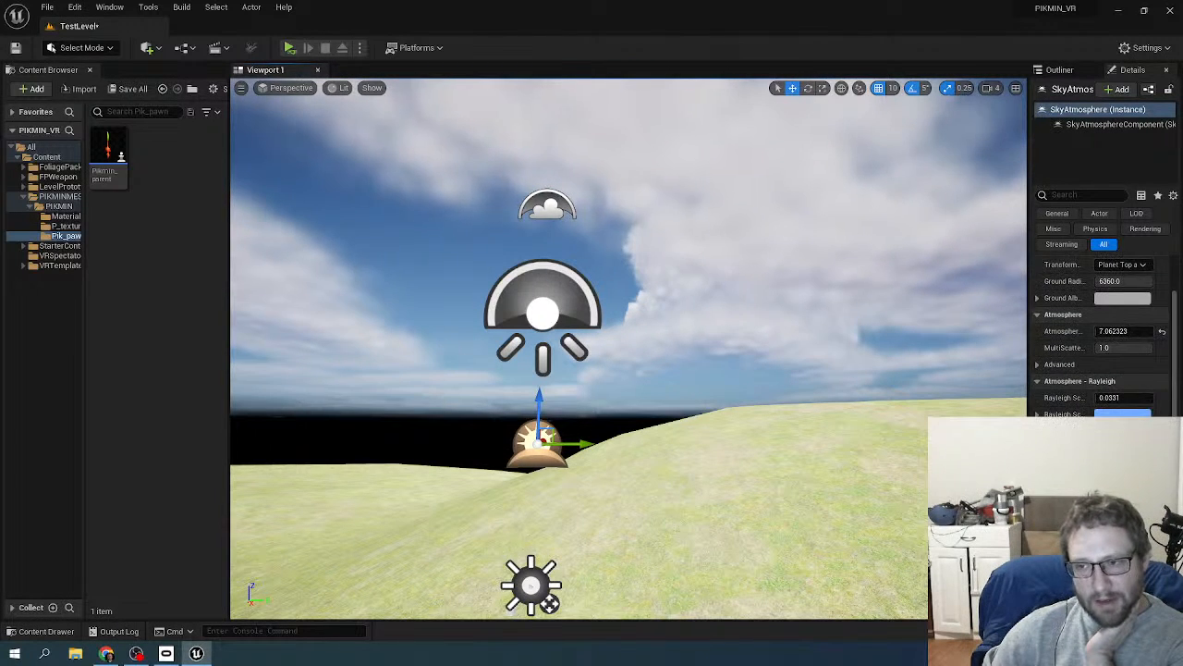
{"action": "scroll", "coordinate": [1105, 334], "scroll_direction": "down", "scroll_amount": 2}
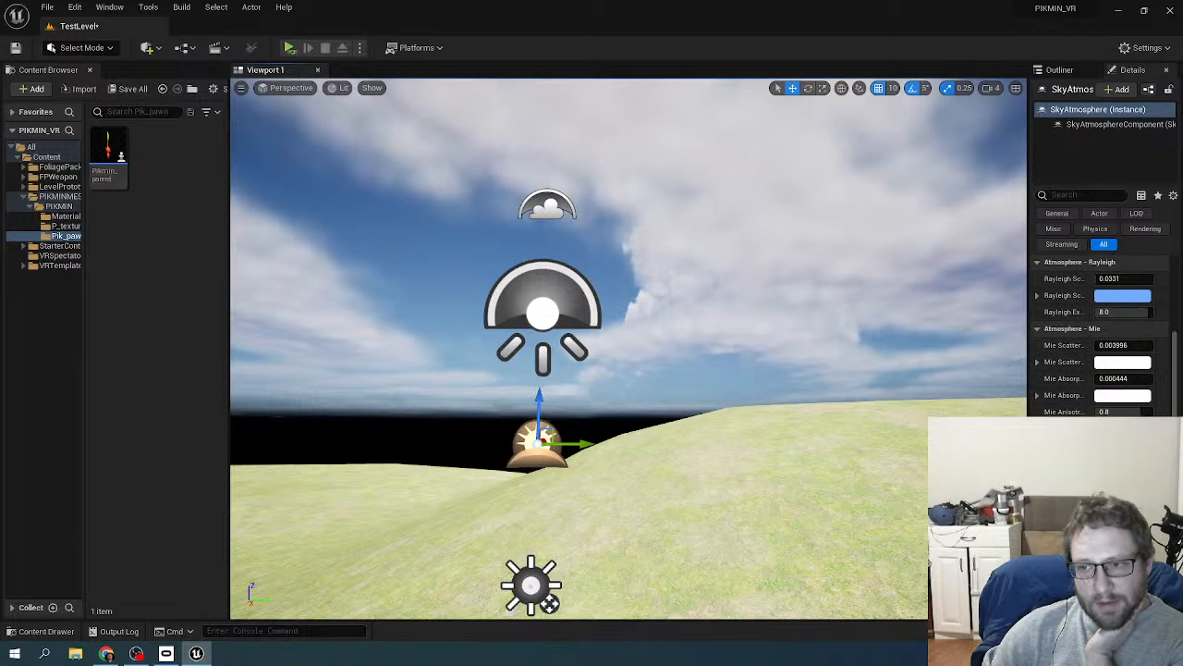
{"action": "scroll", "coordinate": [1105, 334], "scroll_direction": "up", "scroll_amount": 2}
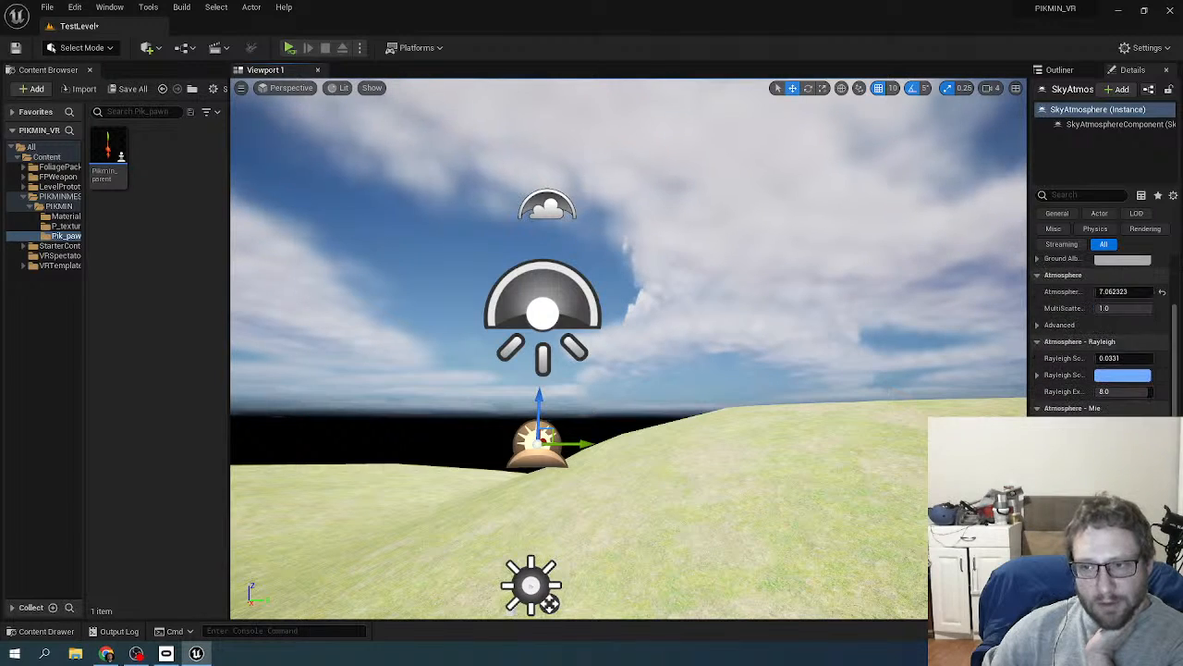
- Survey the horizon behind the rock and hills from several directions
{"action": "right_click_drag", "start_coordinate": [885, 424], "coordinate": [999, 453]}
{"action": "scroll", "coordinate": [885, 424], "scroll_direction": "up", "scroll_amount": 4}
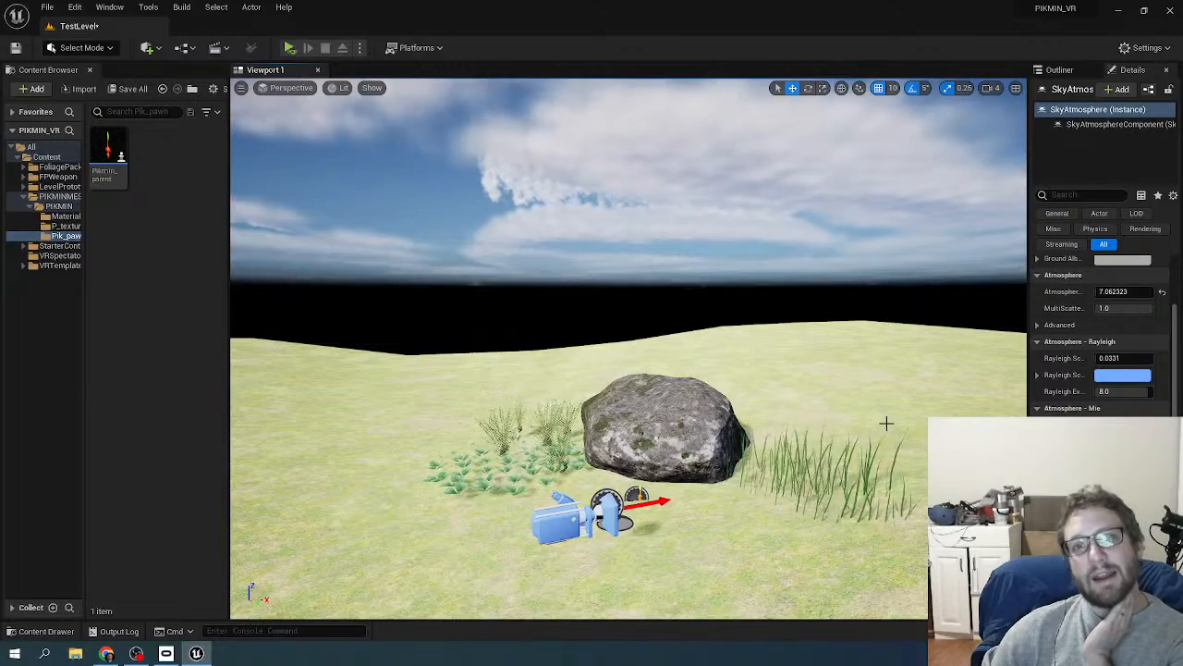
{"action": "right_click_drag", "start_coordinate": [885, 423], "coordinate": [1017, 399]}
{"action": "key", "text": "w"}
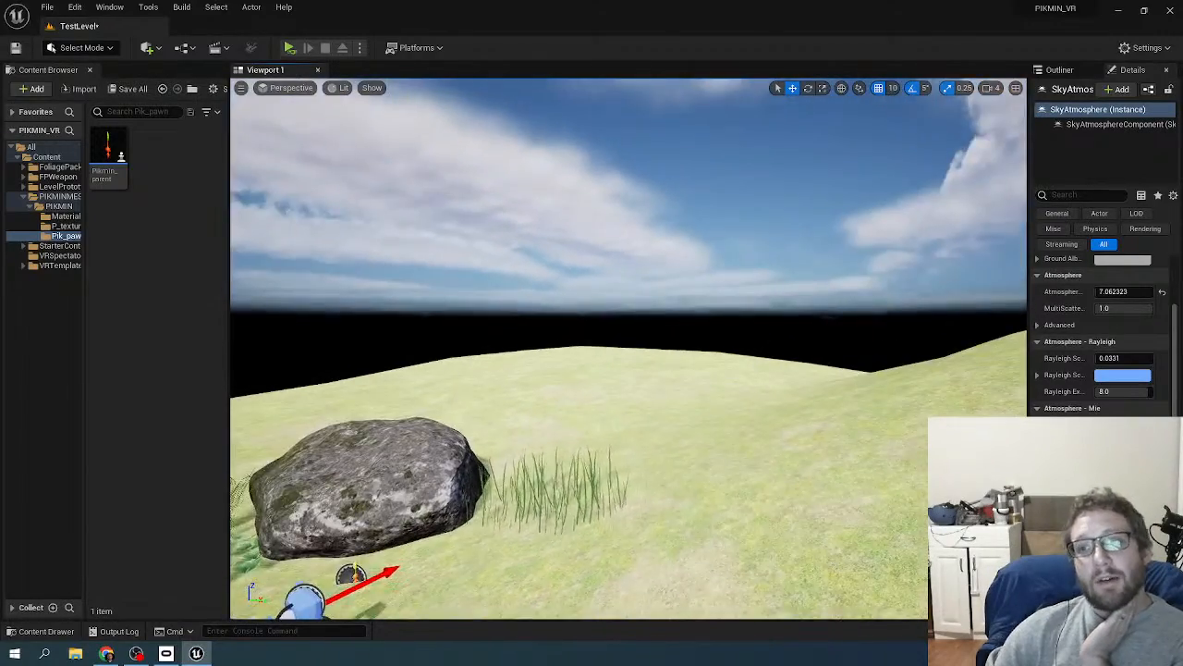
{"action": "right_click_drag", "start_coordinate": [647, 416], "coordinate": [620, 418]}
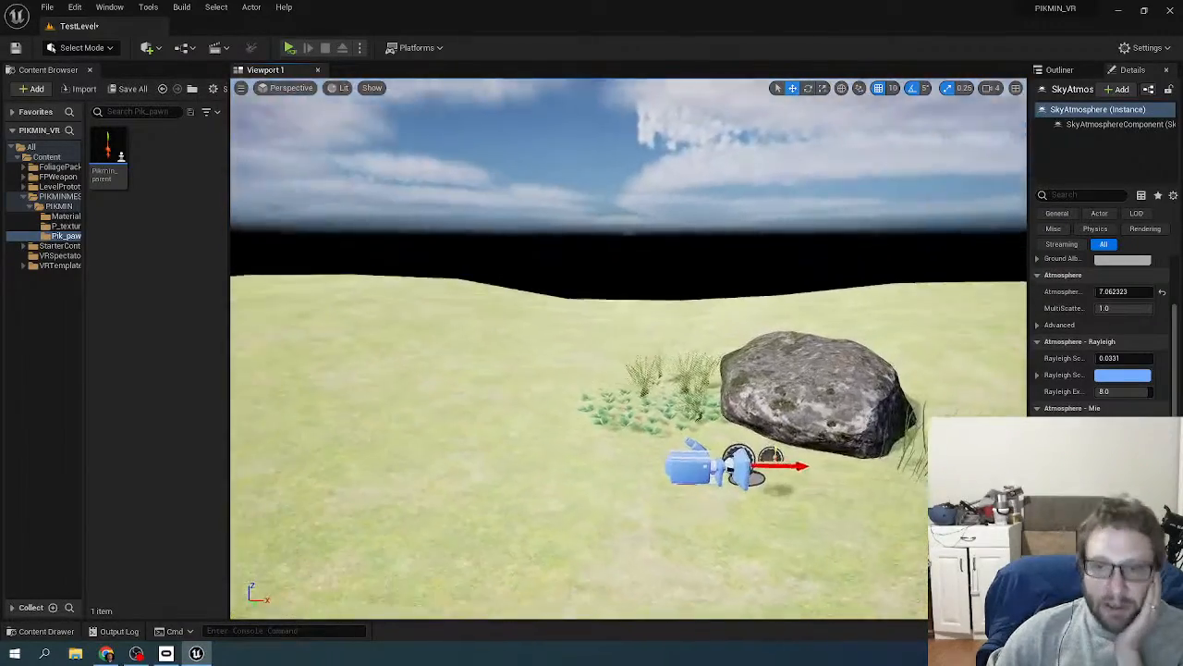
- Examine the rock, tall grass and Pikmin near ground level from several distances
{"action": "right_click_drag", "start_coordinate": [885, 421], "coordinate": [841, 479]}
{"action": "scroll", "coordinate": [886, 421], "scroll_direction": "up", "scroll_amount": 3}
{"action": "scroll", "coordinate": [885, 422], "scroll_direction": "up", "scroll_amount": 5}
{"action": "scroll", "coordinate": [882, 428], "scroll_direction": "down", "scroll_amount": 5}
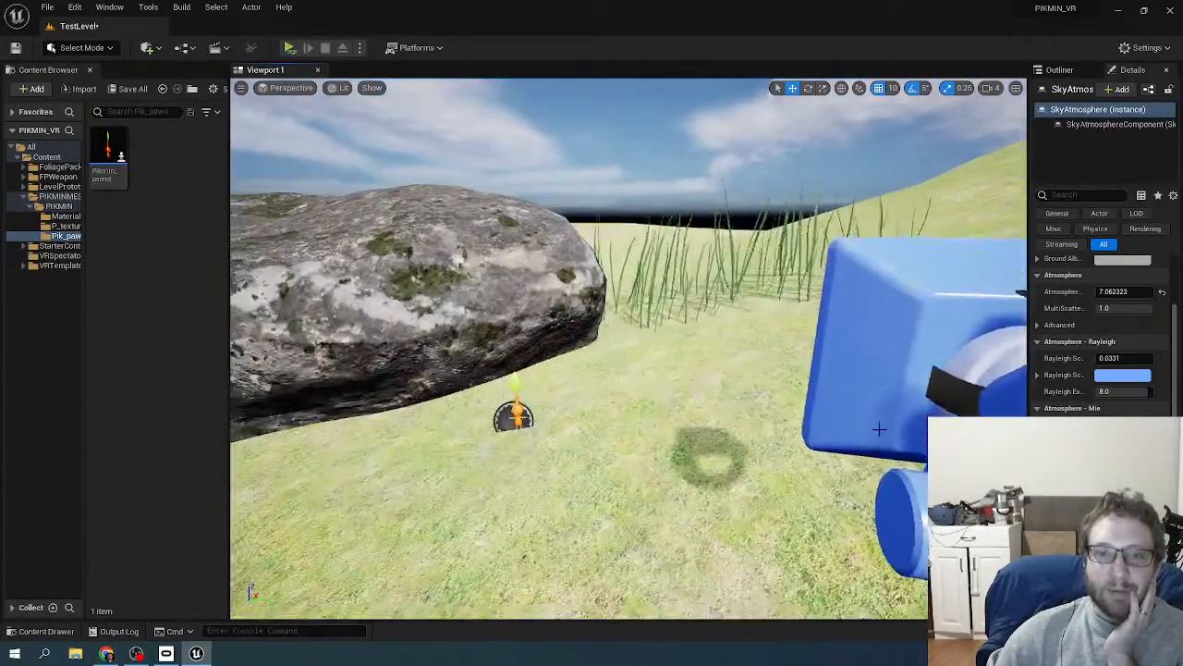
{"action": "scroll", "coordinate": [880, 429], "scroll_direction": "down", "scroll_amount": 3}
{"action": "right_click_drag", "start_coordinate": [877, 430], "coordinate": [869, 422]}
{"action": "scroll", "coordinate": [870, 423], "scroll_direction": "up", "scroll_amount": 8}
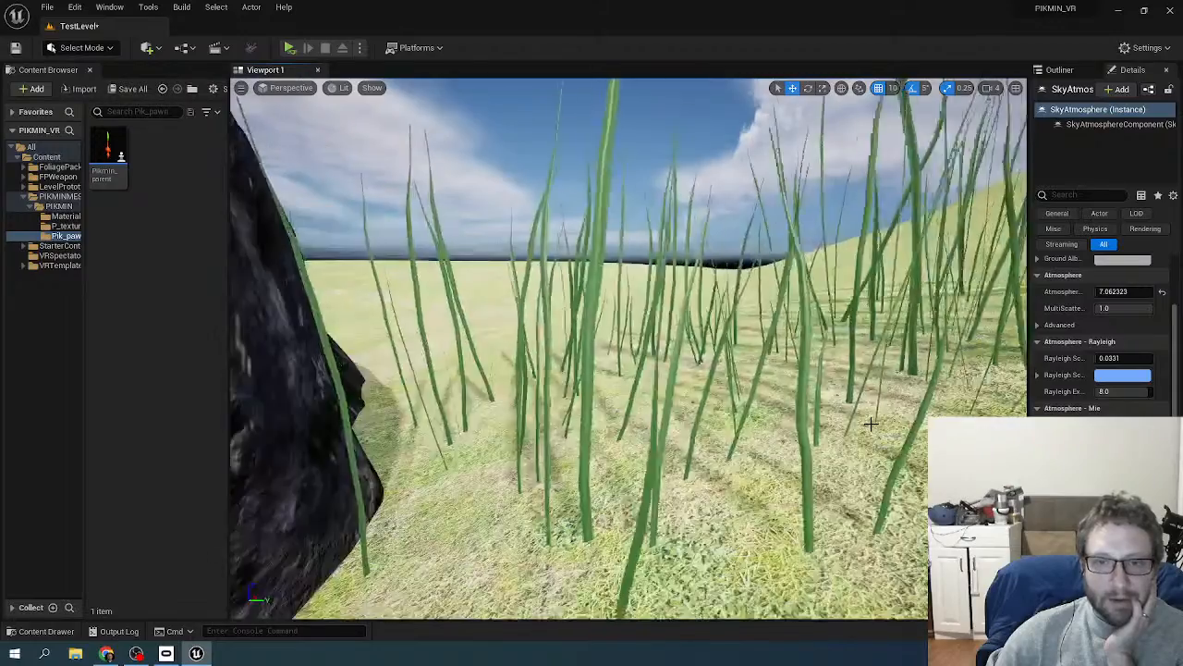
{"action": "scroll", "coordinate": [871, 424], "scroll_direction": "down", "scroll_amount": 8}
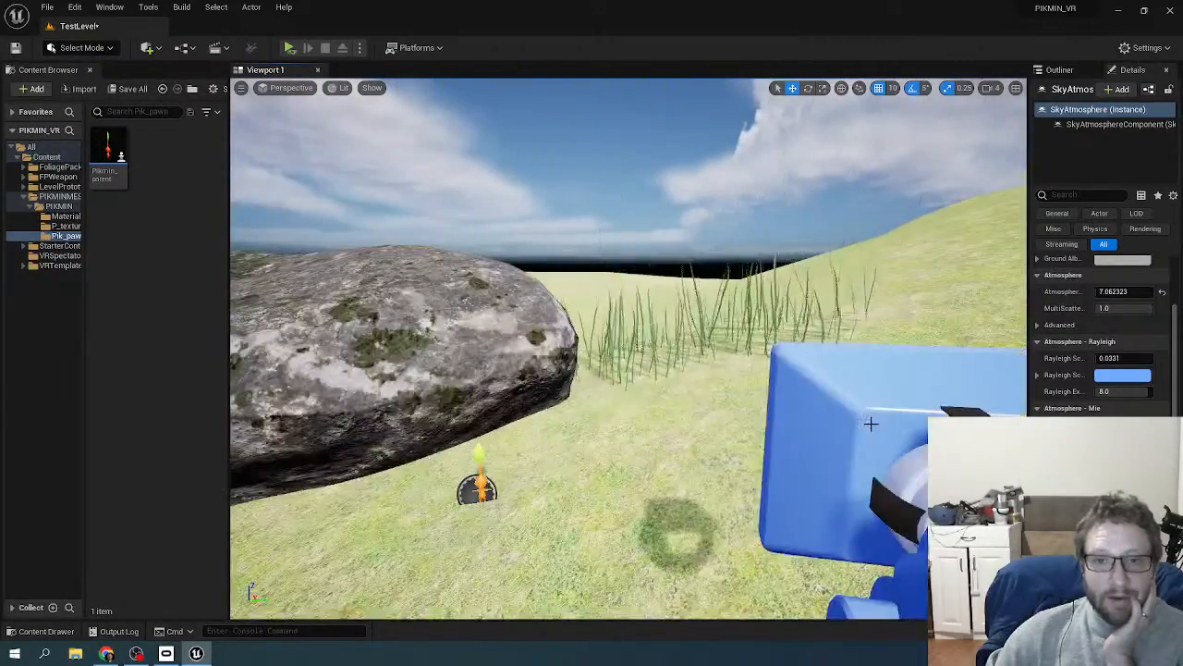
{"action": "scroll", "coordinate": [869, 423], "scroll_direction": "up", "scroll_amount": 6}
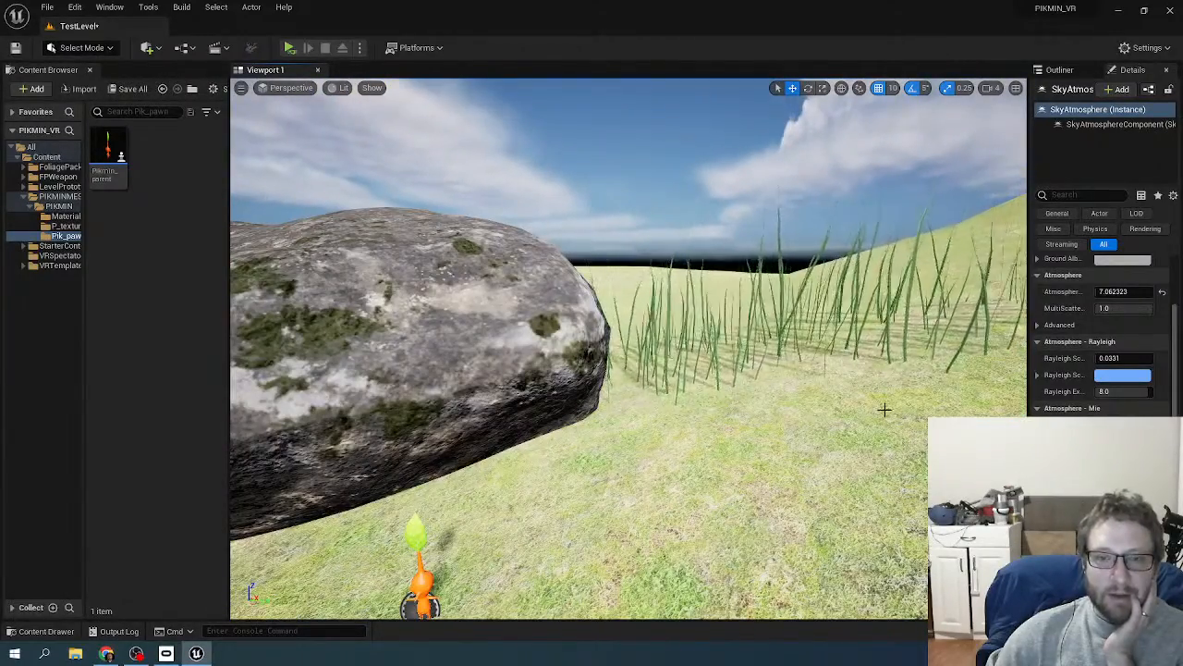
{"action": "right_click_drag", "start_coordinate": [878, 410], "coordinate": [852, 407]}
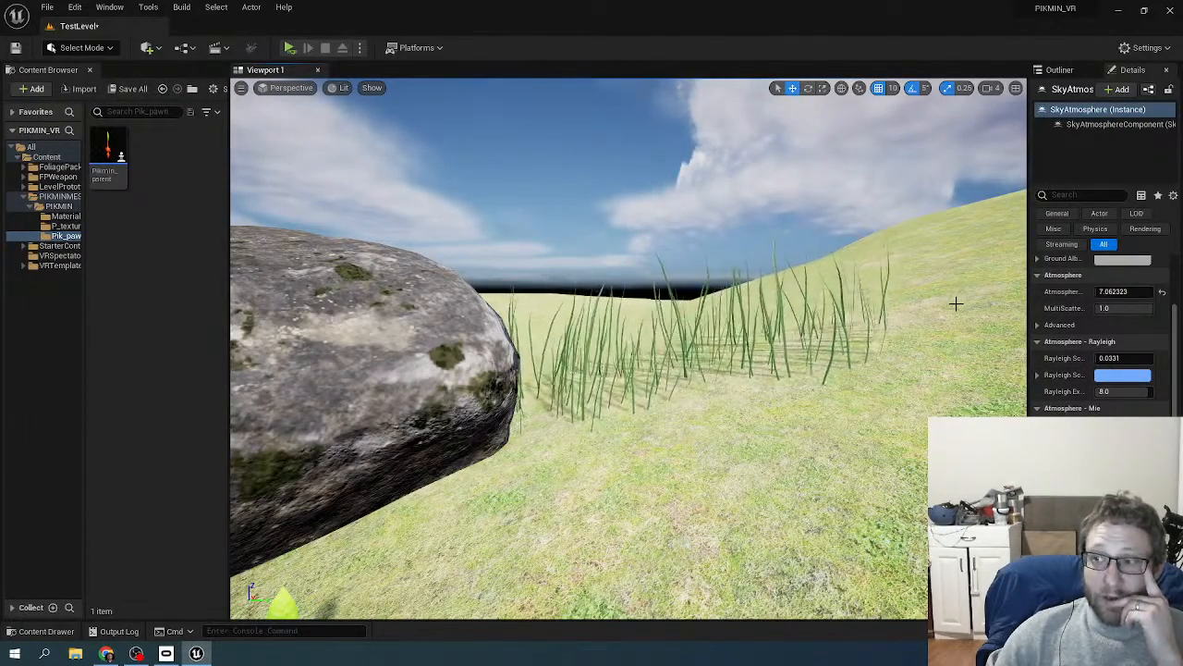
{"action": "right_click_drag", "start_coordinate": [1004, 301], "coordinate": [955, 296]}
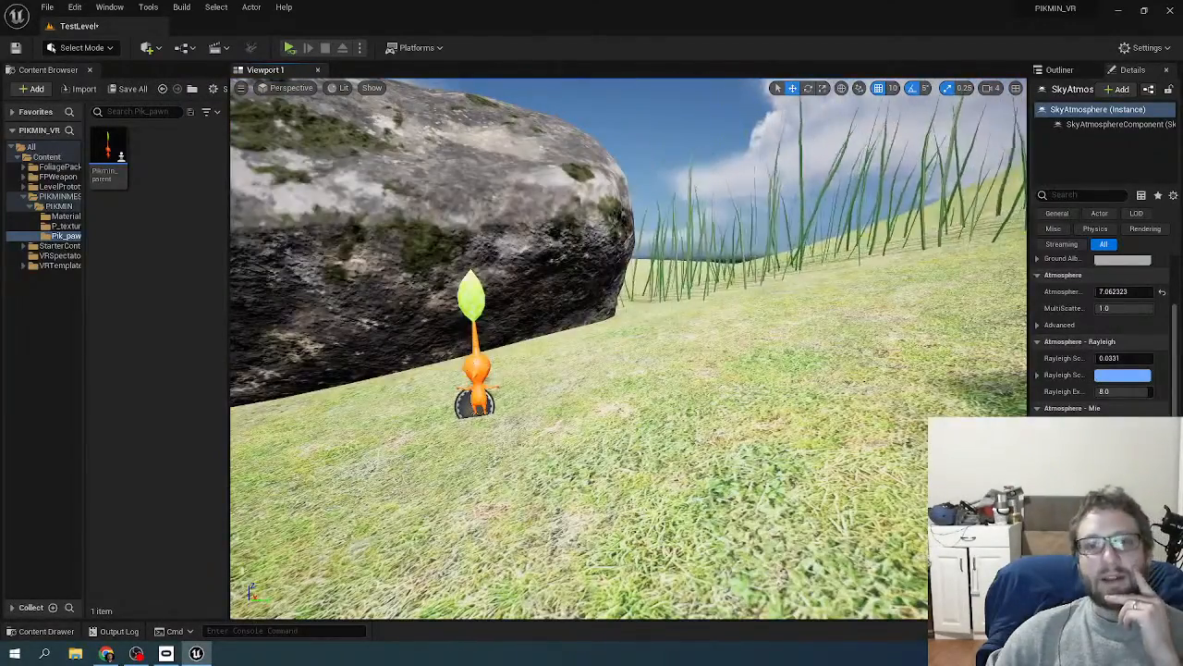
- Select the Pikmin_parent actor in front of the rock and frame it together with the whole rock
{"action": "left_click", "coordinate": [476, 360]}
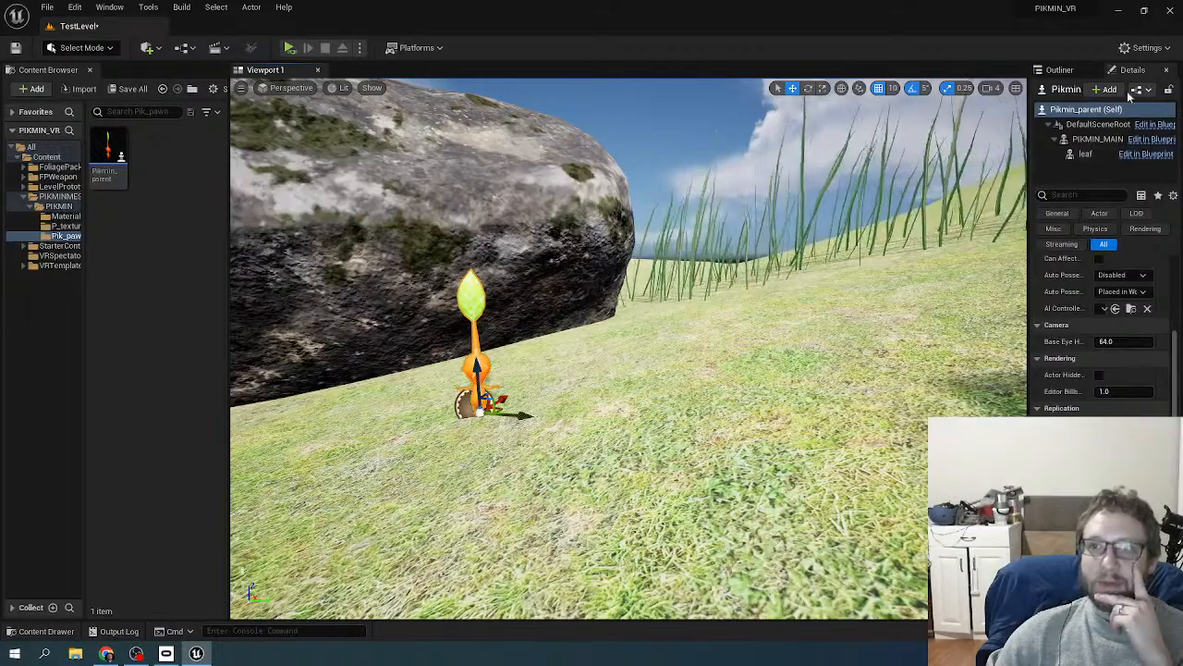
{"action": "left_click", "coordinate": [1050, 72]}
{"action": "left_click", "coordinate": [1124, 71]}
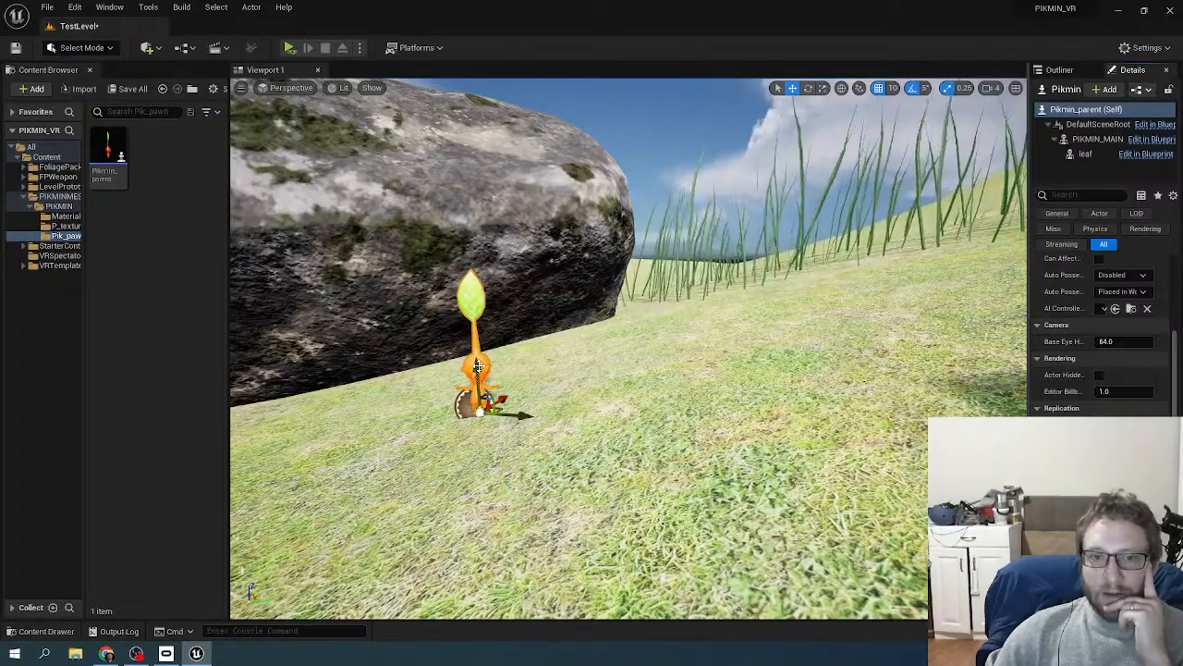
{"action": "mouse_move", "coordinate": [611, 332]}
{"action": "right_mouse_down"}
{"action": "mouse_move", "coordinate": [485, 342]}
{"action": "mouse_move", "coordinate": [501, 289]}
{"action": "mouse_move", "coordinate": [691, 277]}
{"action": "mouse_move", "coordinate": [231, 340]}
{"action": "mouse_move", "coordinate": [496, 294]}
{"action": "mouse_move", "coordinate": [612, 332]}
{"action": "right_mouse_up"}
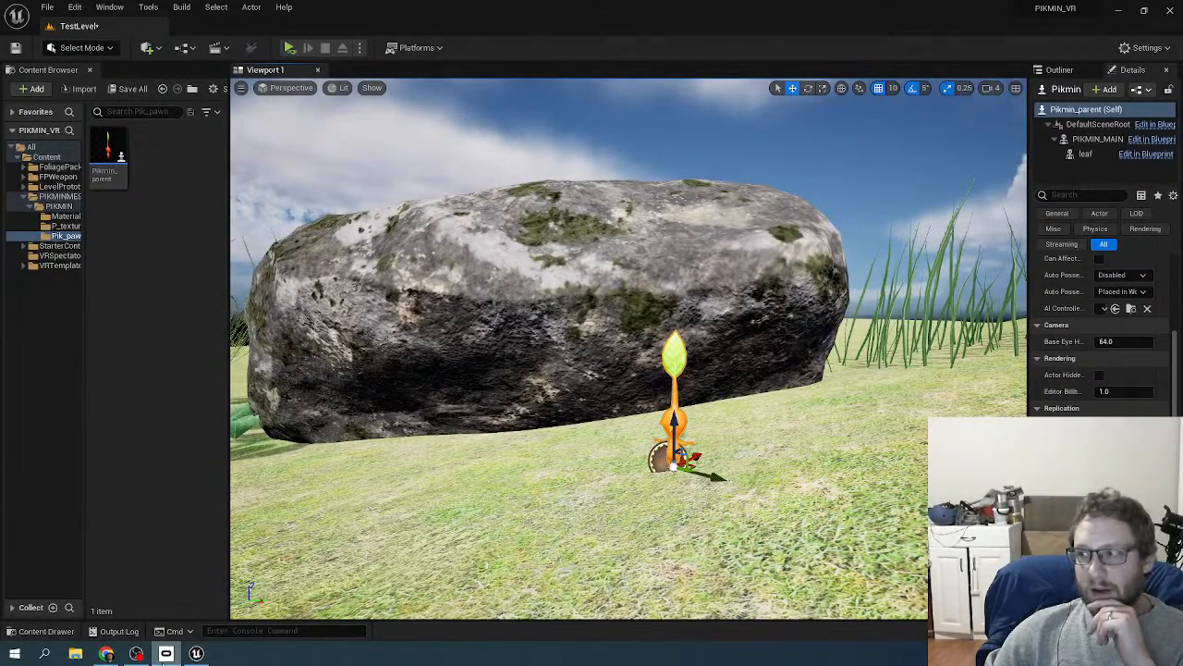
- Run the test level in the VR preview to judge the Pikmin's size beside the rock and plants, and exit it
{"action": "left_click", "coordinate": [289, 49]}
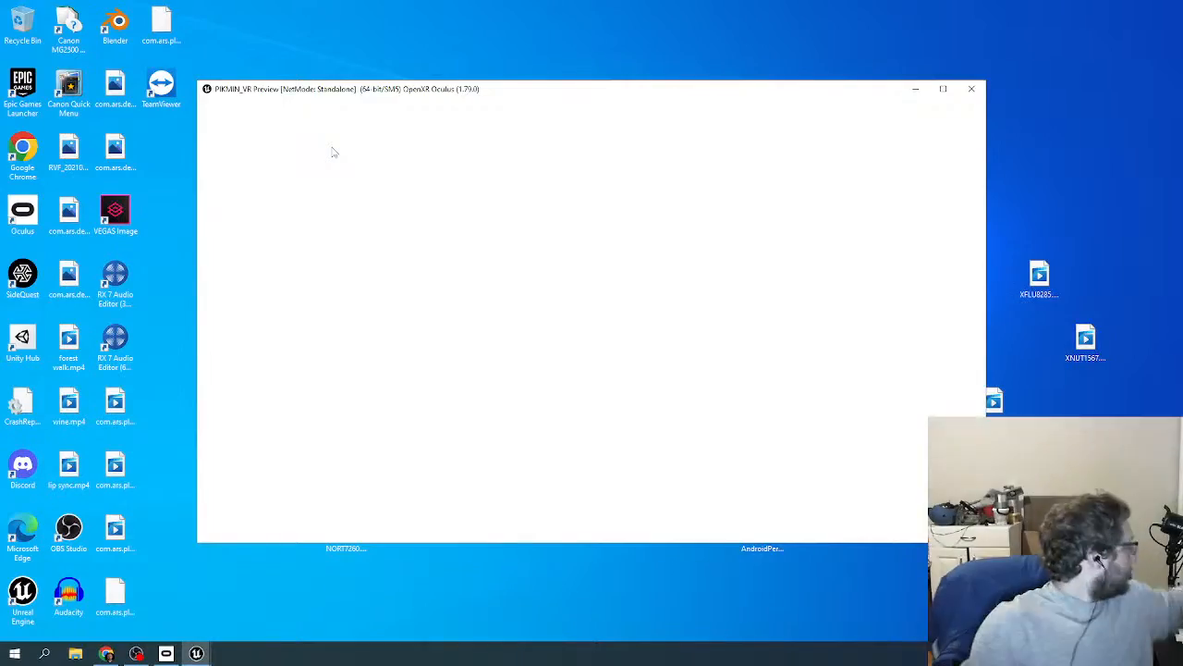
{"action": "key", "text": "Escape"}
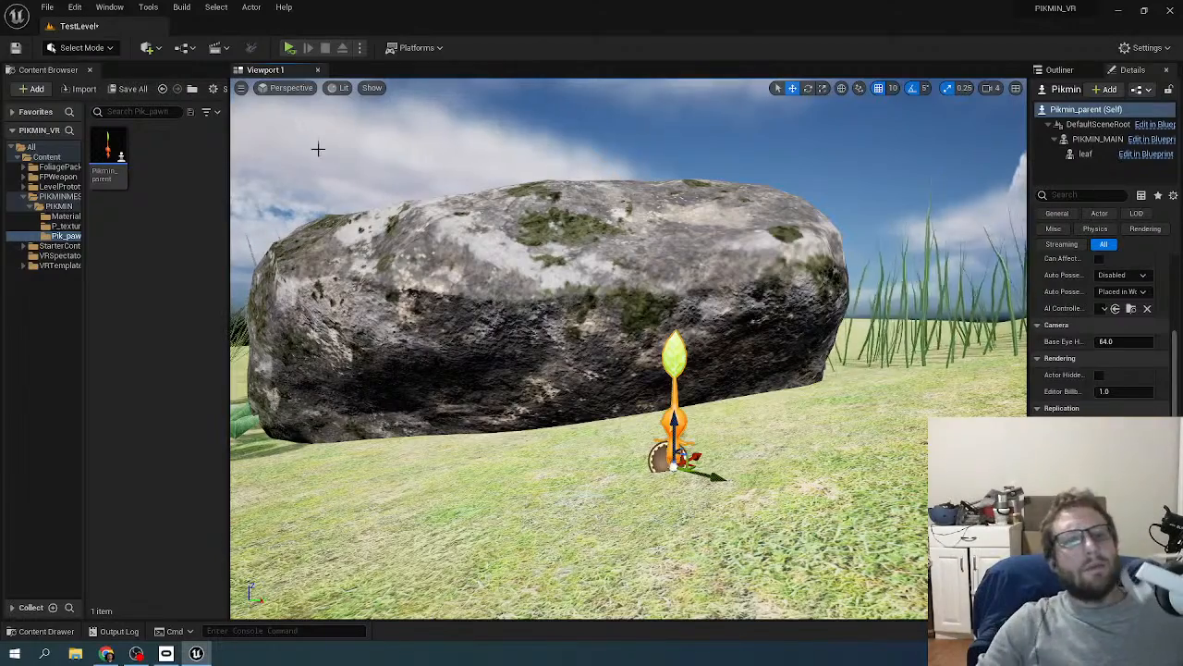
{"action": "left_click", "coordinate": [289, 47]}
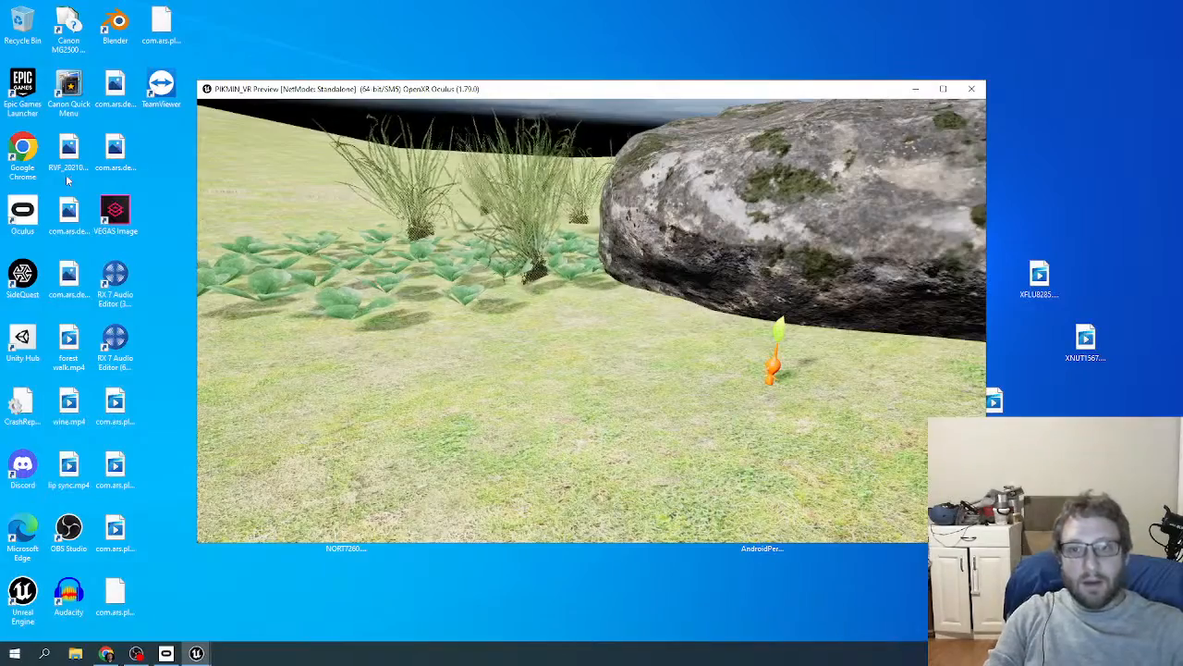
{"action": "key", "text": "Escape"}
- Inspect the Pikmin's model, leaf and scale against the rock from close up and farther away
{"action": "right_click_drag", "start_coordinate": [629, 347], "coordinate": [832, 348]}
{"action": "right_click_drag", "start_coordinate": [441, 254], "coordinate": [528, 324]}
{"action": "key", "text": "w"}
{"action": "key", "text": "s"}
{"action": "key", "text": "w"}
{"action": "key", "text": "s"}
{"action": "key", "text": "w"}
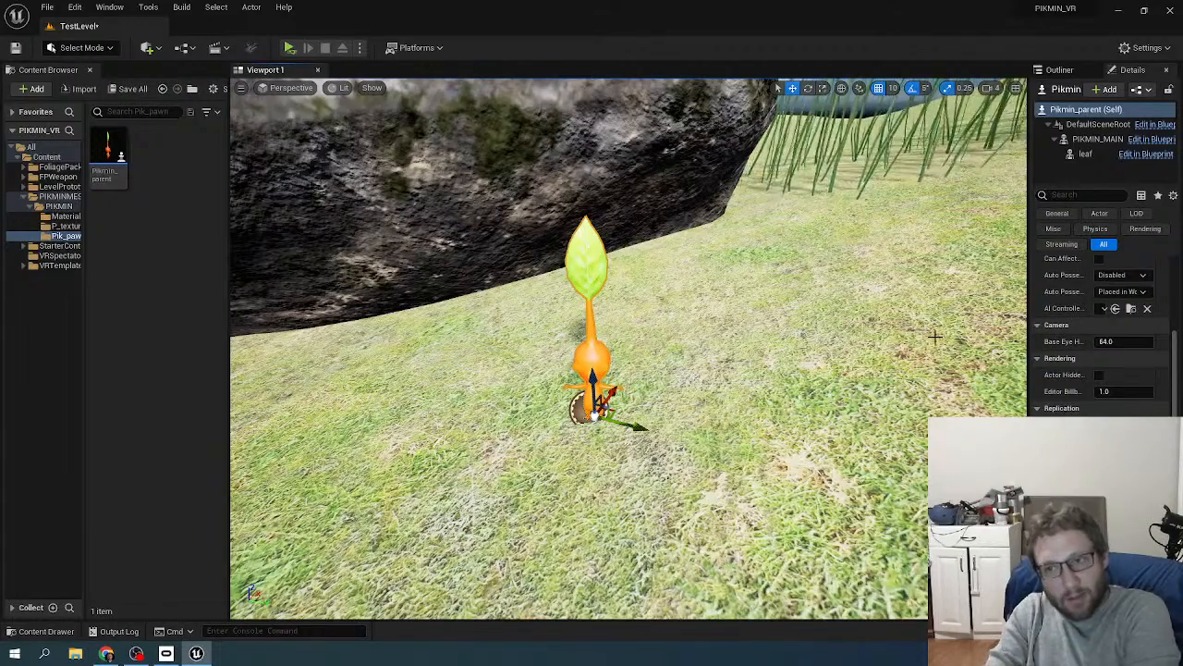
{"action": "right_click_drag", "start_coordinate": [479, 349], "coordinate": [472, 305]}
{"action": "scroll", "coordinate": [600, 338], "scroll_direction": "down", "scroll_amount": 3}
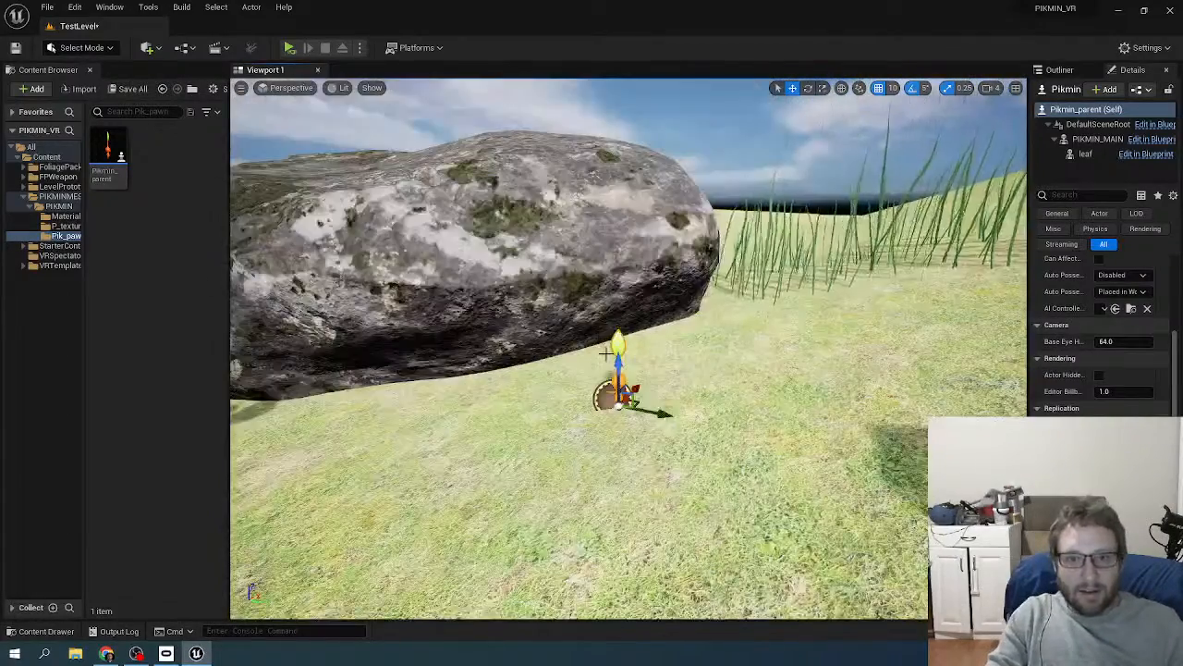
{"action": "scroll", "coordinate": [603, 353], "scroll_direction": "up", "scroll_amount": 3}
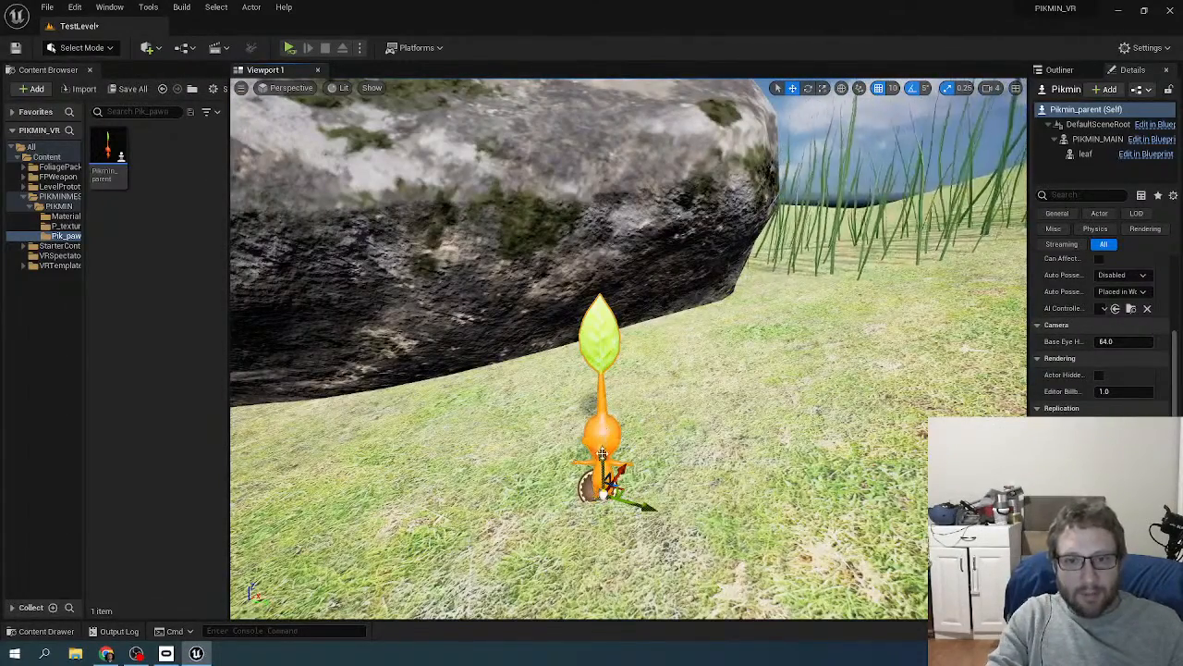
{"action": "mouse_move", "coordinate": [601, 476]}
{"action": "left_mouse_down"}
{"action": "mouse_move", "coordinate": [602, 419]}
{"action": "mouse_move", "coordinate": [606, 482]}
{"action": "left_mouse_up"}
{"action": "right_click_drag", "start_coordinate": [607, 482], "coordinate": [573, 472]}
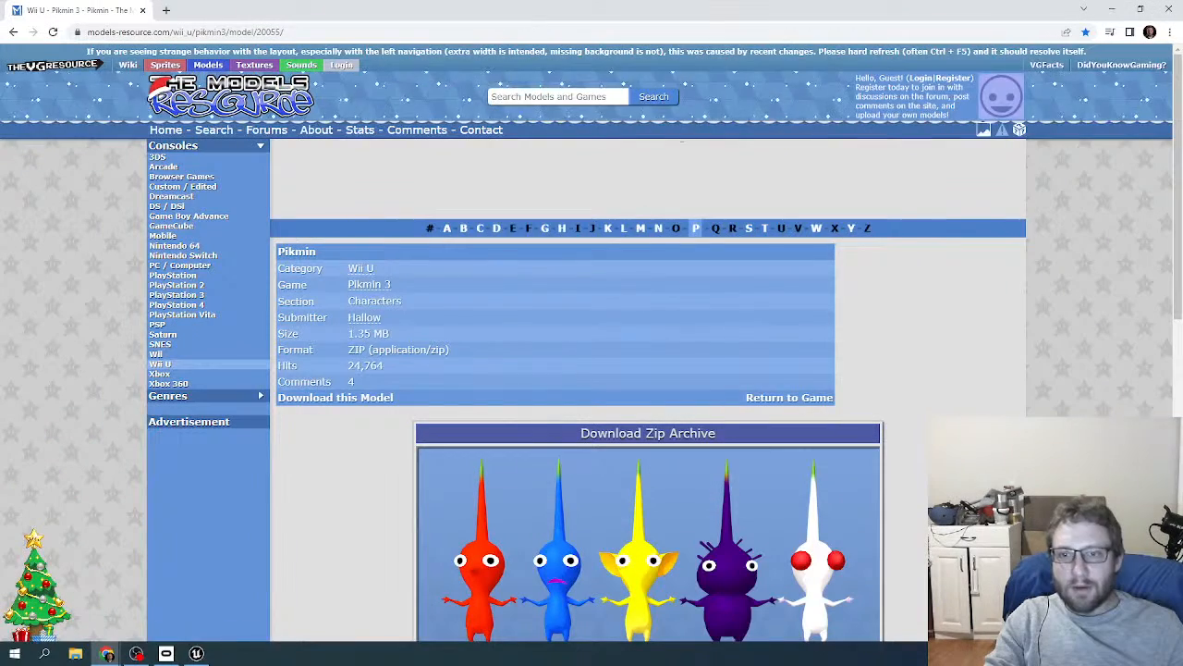
- In the browser, look over the Pikmin 3 character model page on The Models Resource, including the Pikmin types and the leaf, bud and flower parts
{"action": "scroll", "coordinate": [669, 312], "scroll_direction": "down", "scroll_amount": 3}
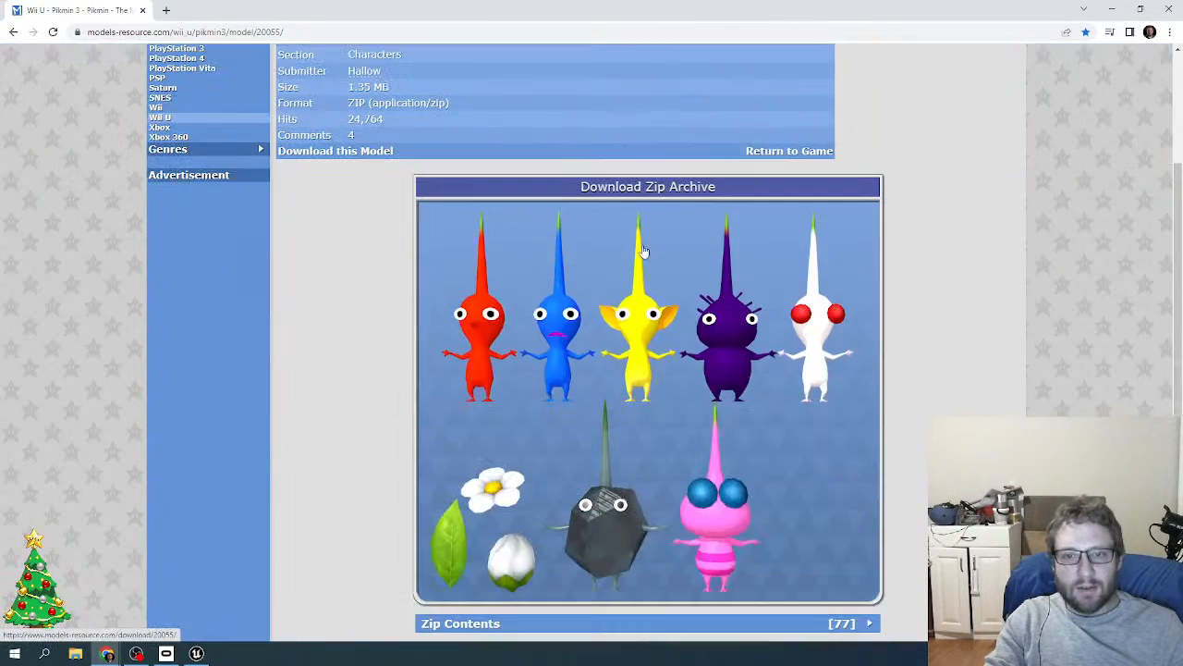
{"action": "scroll", "coordinate": [669, 312], "scroll_direction": "down", "scroll_amount": 2}
{"action": "scroll", "coordinate": [669, 312], "scroll_direction": "up", "scroll_amount": 1}
{"action": "scroll", "coordinate": [669, 311], "scroll_direction": "down", "scroll_amount": 3}
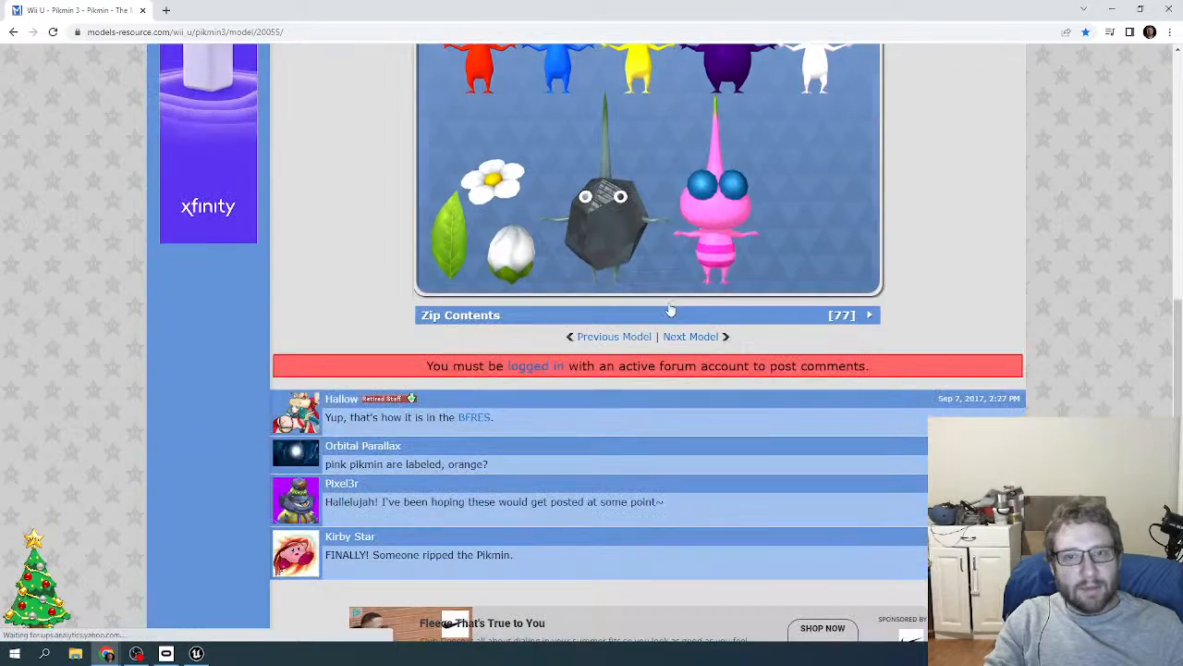
{"action": "scroll", "coordinate": [669, 308], "scroll_direction": "down", "scroll_amount": 1}
{"action": "scroll", "coordinate": [669, 307], "scroll_direction": "up", "scroll_amount": 2}
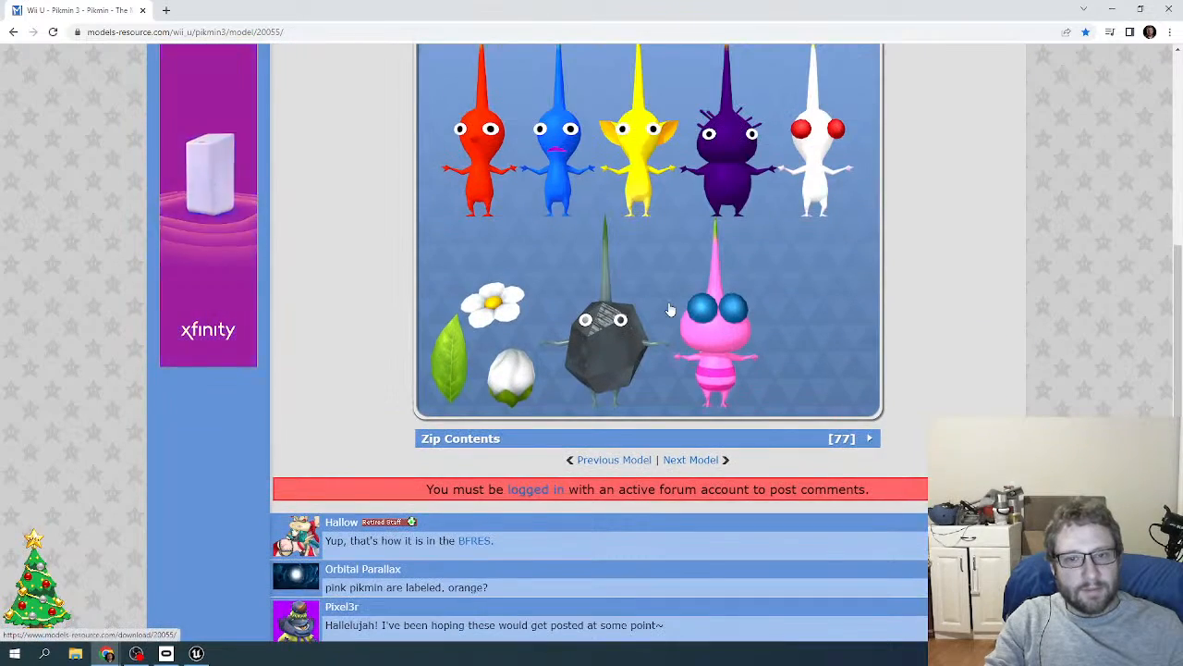
{"action": "scroll", "coordinate": [672, 309], "scroll_direction": "up", "scroll_amount": 3}
{"action": "scroll", "coordinate": [669, 309], "scroll_direction": "up", "scroll_amount": 2}
{"action": "scroll", "coordinate": [670, 315], "scroll_direction": "down", "scroll_amount": 4}
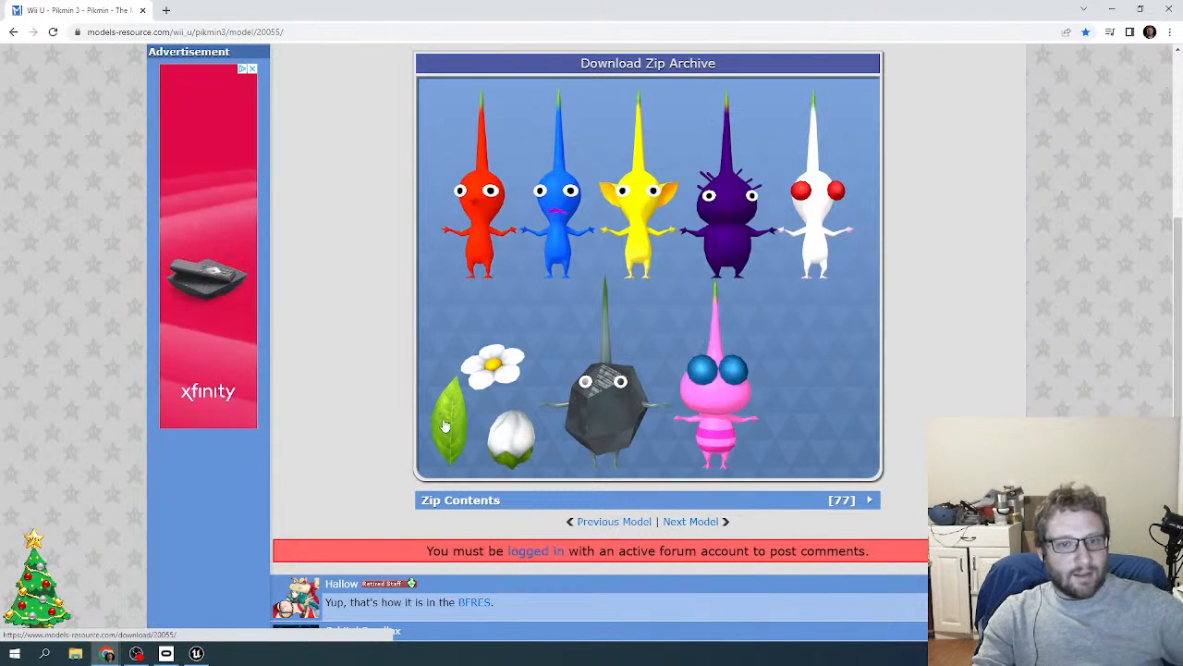
{"action": "scroll", "coordinate": [476, 399], "scroll_direction": "up", "scroll_amount": 2}
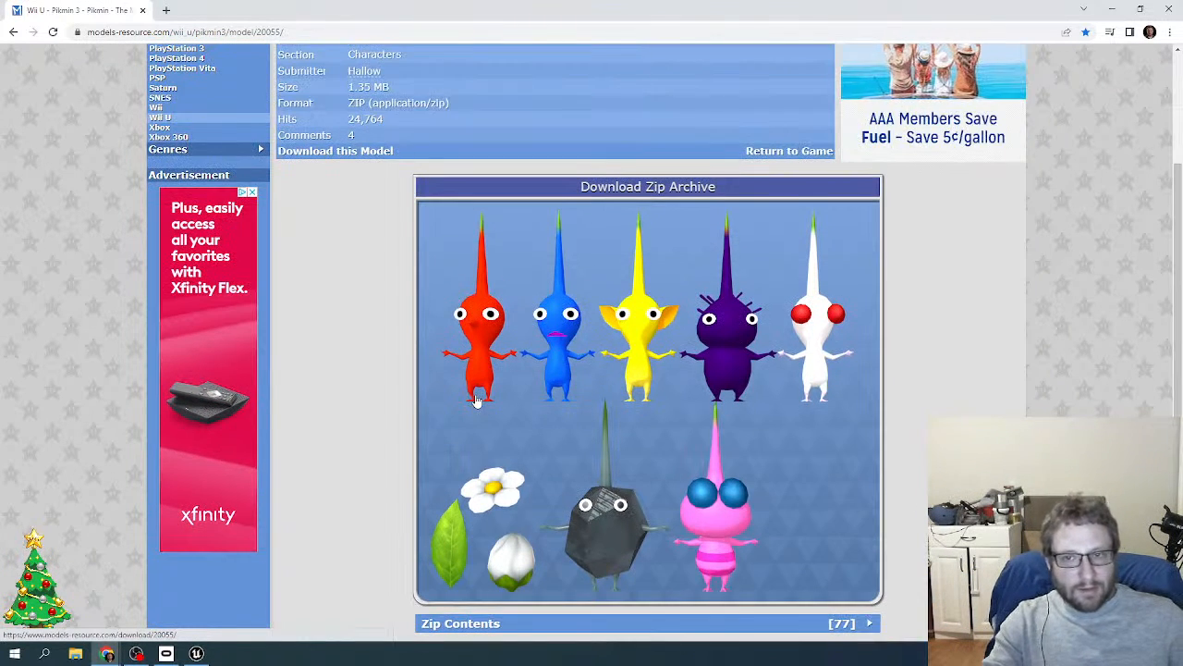
{"action": "scroll", "coordinate": [476, 400], "scroll_direction": "down", "scroll_amount": 1}
{"action": "scroll", "coordinate": [492, 414], "scroll_direction": "down", "scroll_amount": 2}
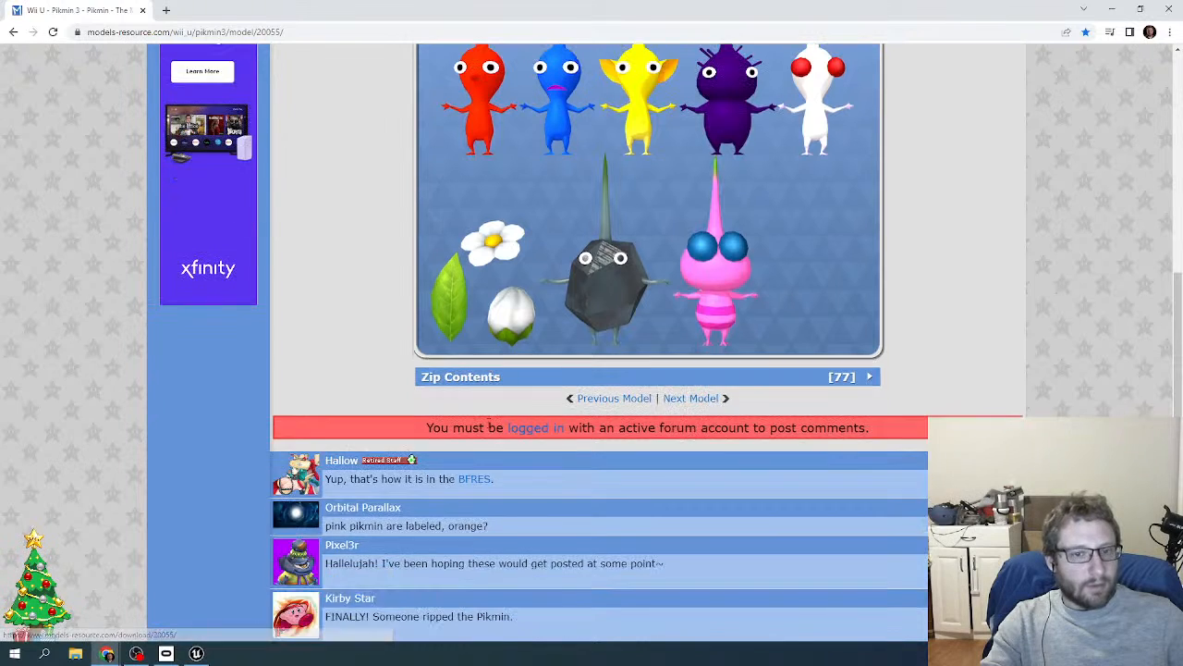
{"action": "scroll", "coordinate": [490, 425], "scroll_direction": "up", "scroll_amount": 2}
{"action": "scroll", "coordinate": [572, 347], "scroll_direction": "up", "scroll_amount": 1}
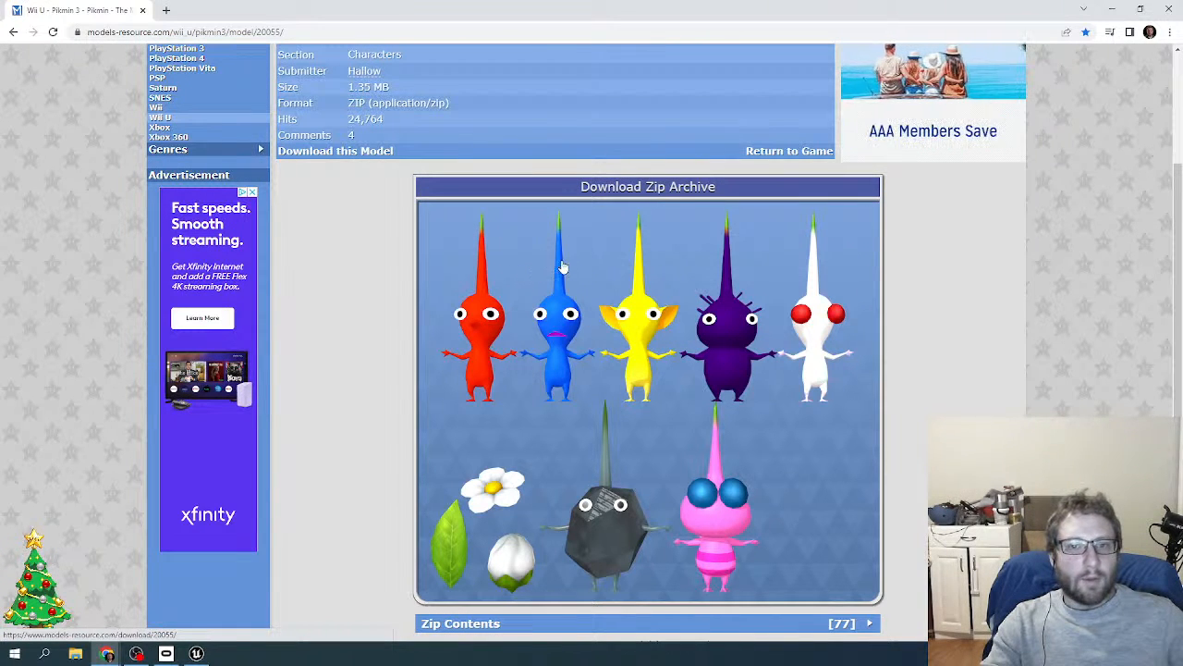
- Review the Pikmin model page further, from its category and file details down to the preview image, zip contents and comments
{"action": "scroll", "coordinate": [531, 279], "scroll_direction": "up", "scroll_amount": 1}
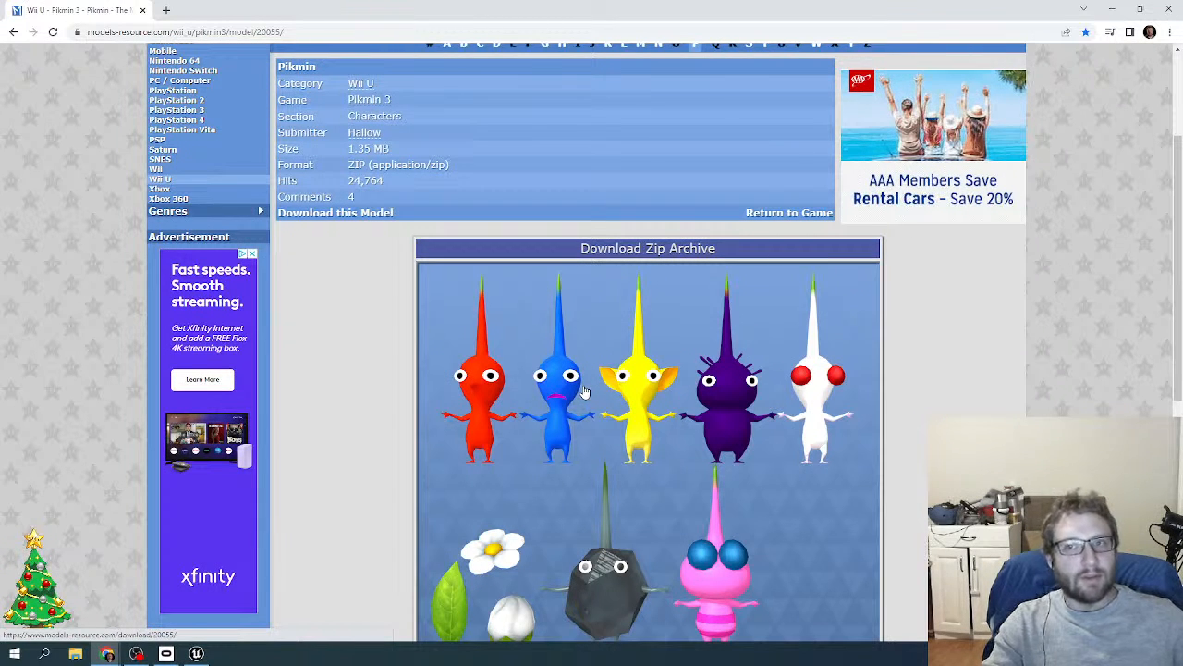
{"action": "scroll", "coordinate": [584, 392], "scroll_direction": "down", "scroll_amount": 1}
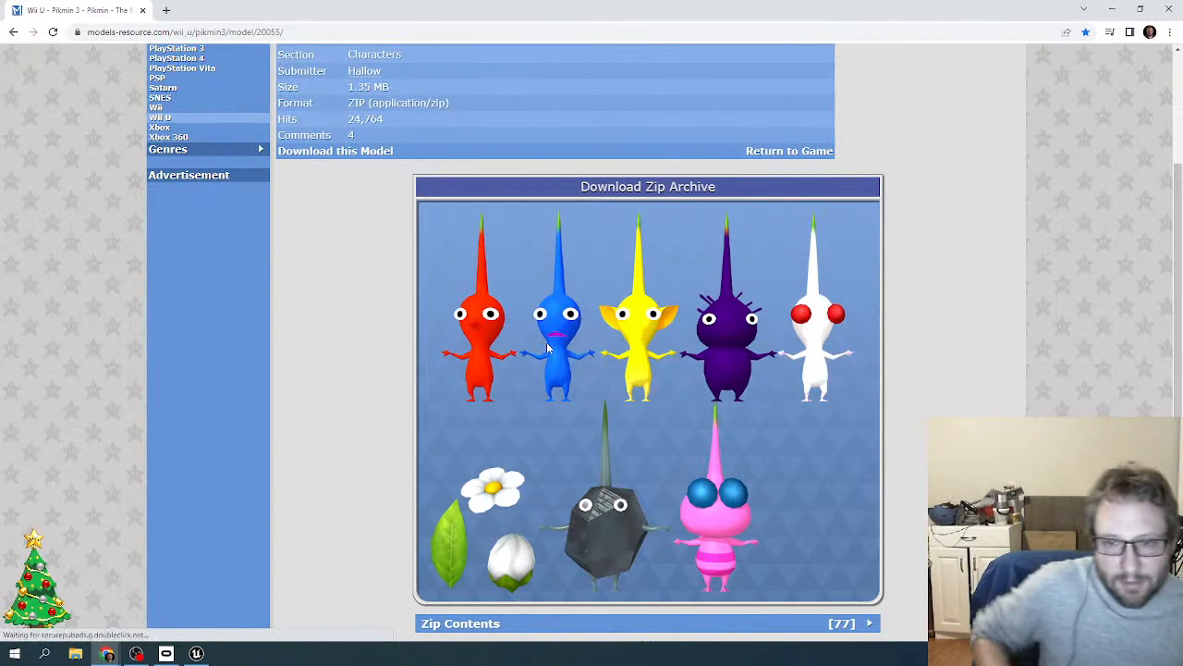
{"action": "scroll", "coordinate": [517, 344], "scroll_direction": "up", "scroll_amount": 2}
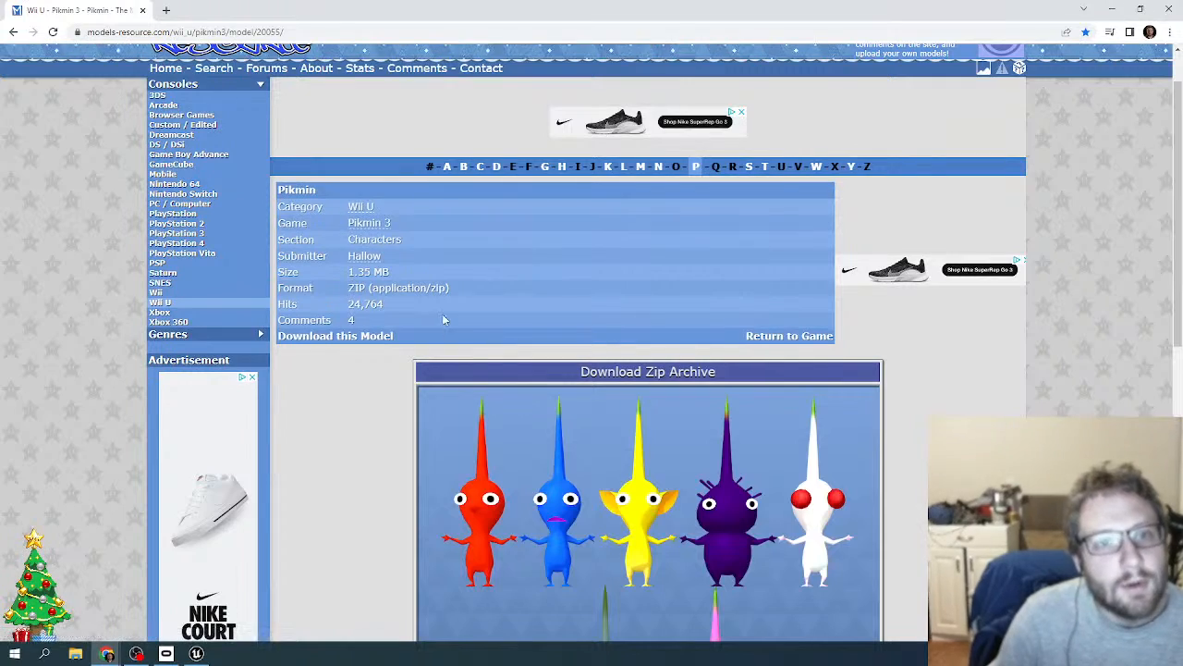
{"action": "scroll", "coordinate": [434, 309], "scroll_direction": "down", "scroll_amount": 1}
{"action": "scroll", "coordinate": [434, 308], "scroll_direction": "up", "scroll_amount": 2}
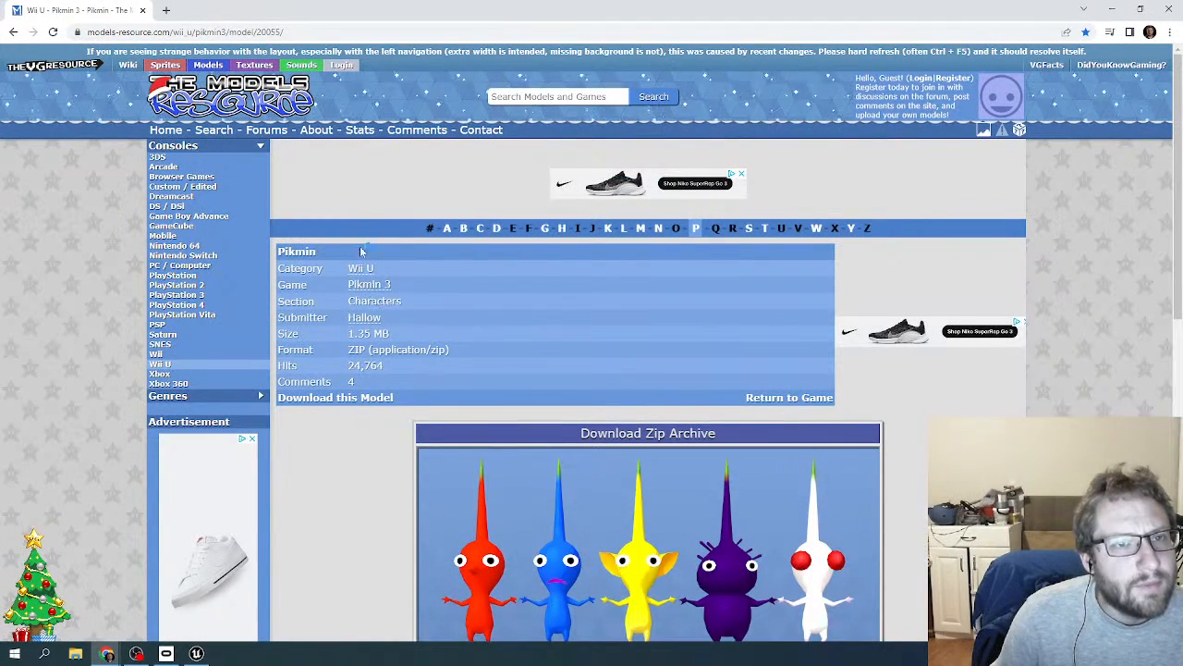
{"action": "scroll", "coordinate": [435, 215], "scroll_direction": "down", "scroll_amount": 5}
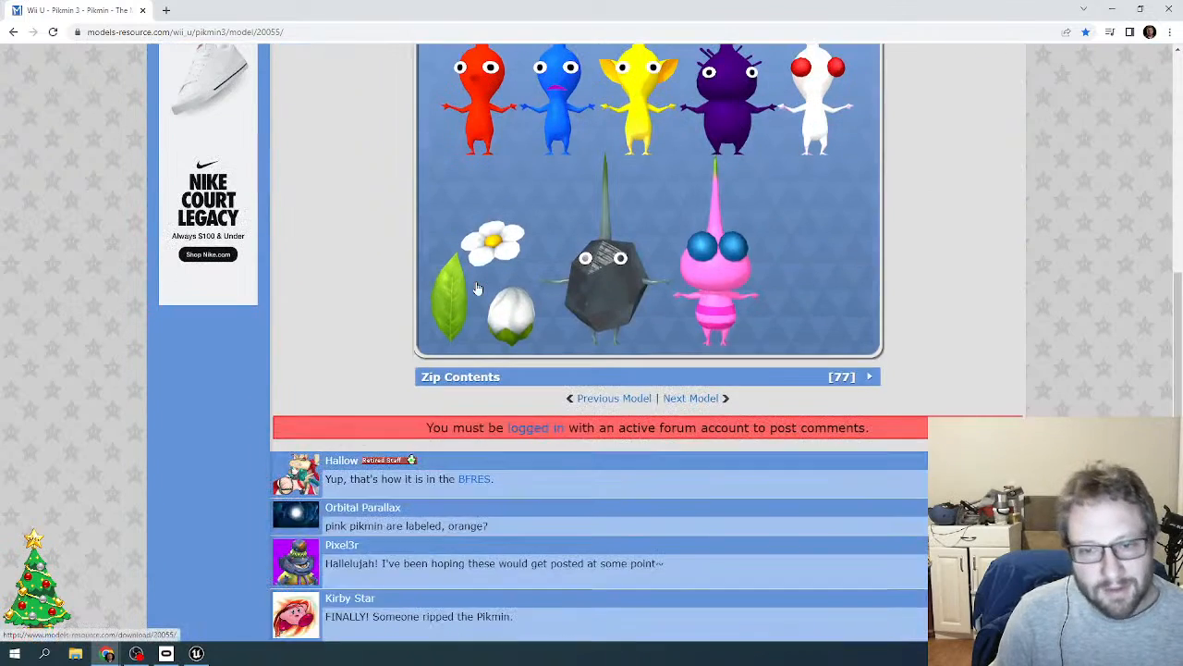
{"action": "scroll", "coordinate": [477, 288], "scroll_direction": "up", "scroll_amount": 3}
{"action": "scroll", "coordinate": [477, 288], "scroll_direction": "up", "scroll_amount": 2}
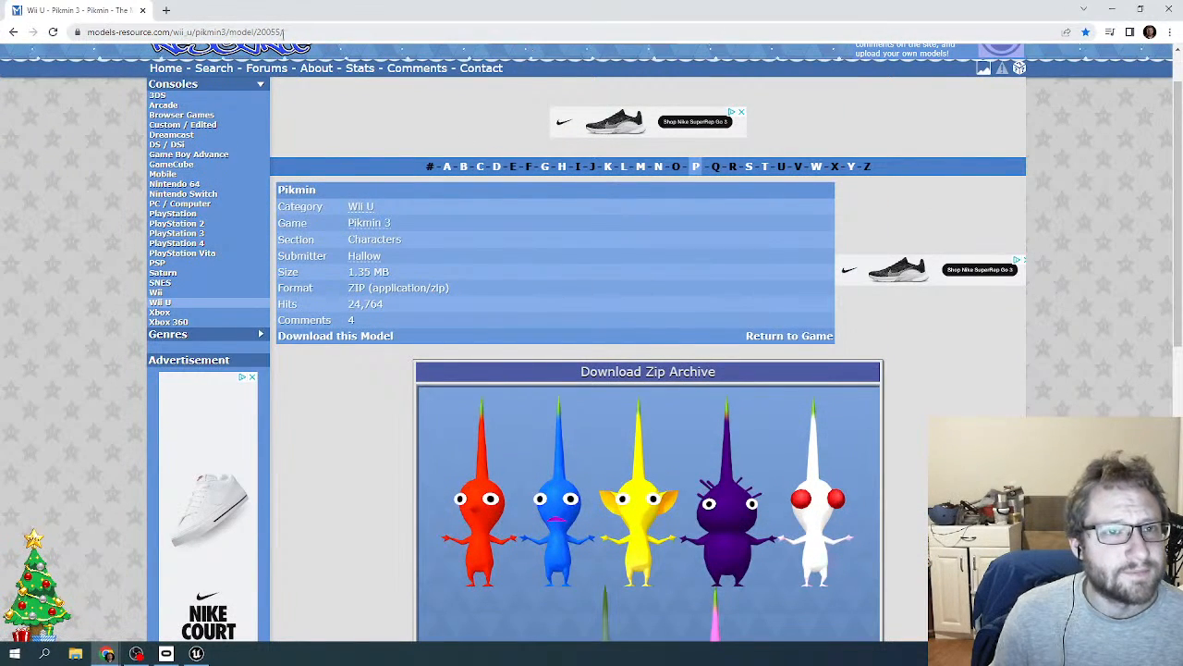
- Shorten the page address to the Pikmin 3 game page and browse its character, creature and boss models
{"action": "left_click_drag", "start_coordinate": [307, 30], "coordinate": [230, 31]}
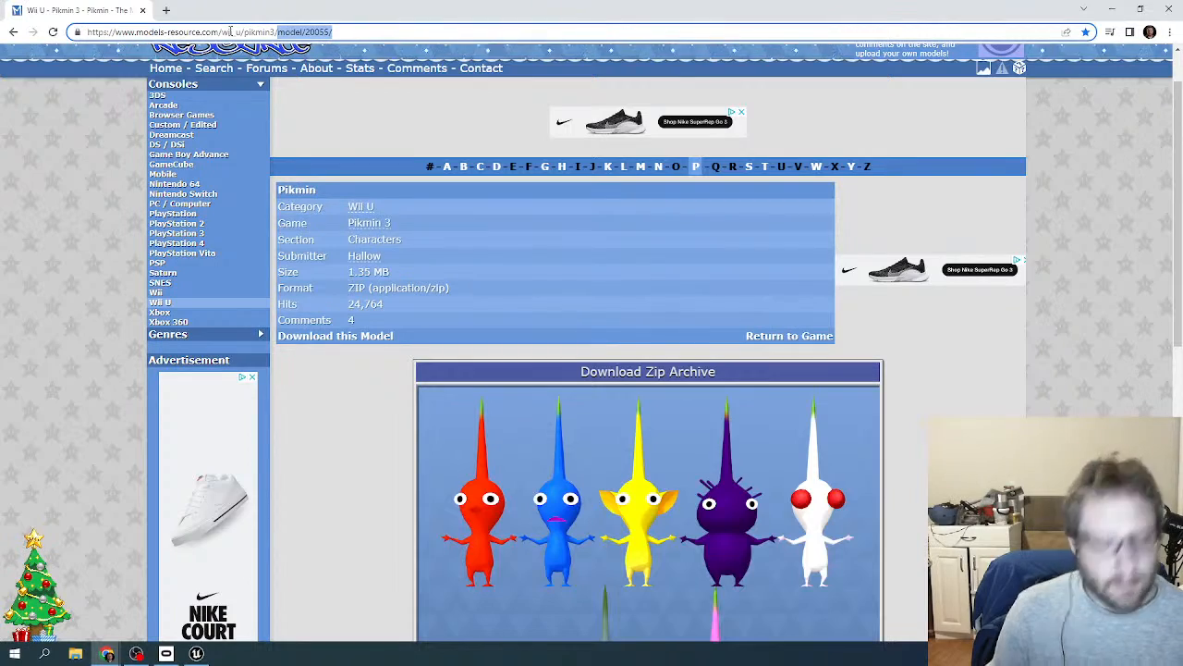
{"action": "key", "text": "BackSpace"}
{"action": "key", "text": "Return"}
{"action": "scroll", "coordinate": [413, 138], "scroll_direction": "down", "scroll_amount": 3}
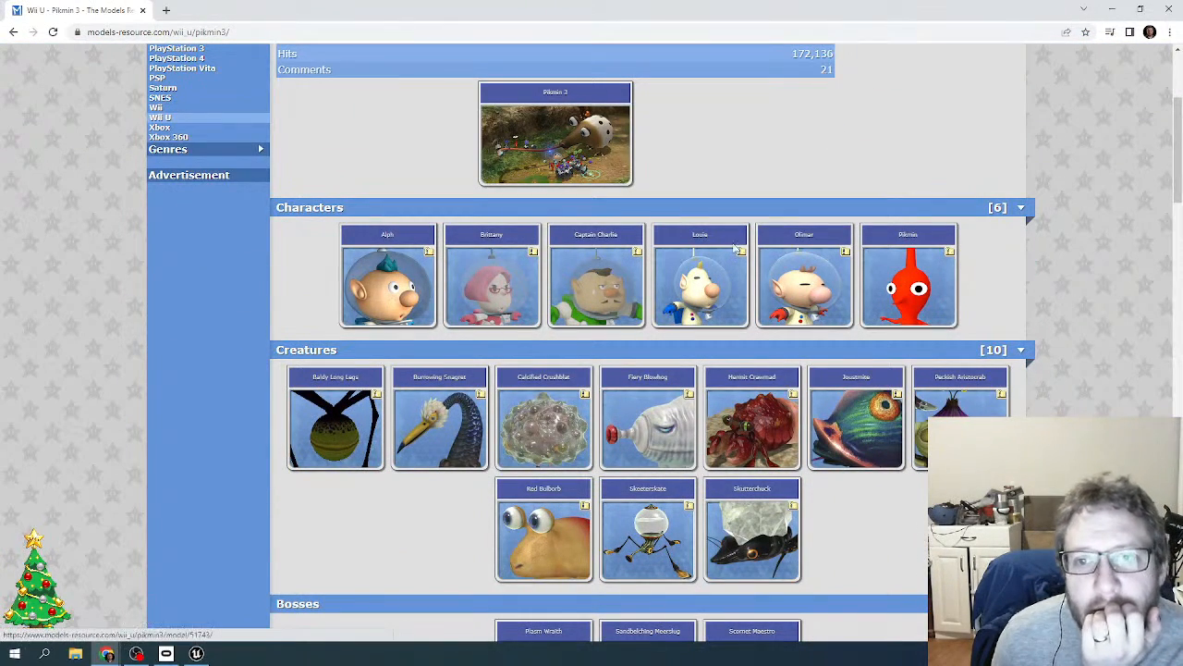
{"action": "scroll", "coordinate": [836, 257], "scroll_direction": "down", "scroll_amount": 1}
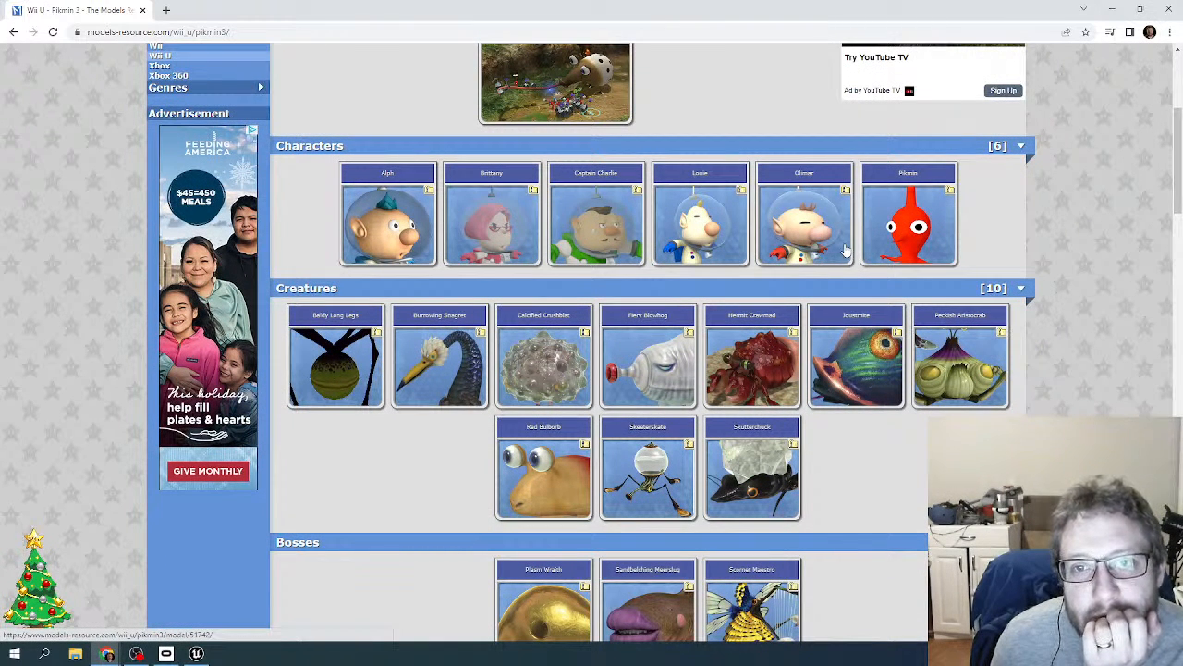
{"action": "scroll", "coordinate": [858, 247], "scroll_direction": "down", "scroll_amount": 1}
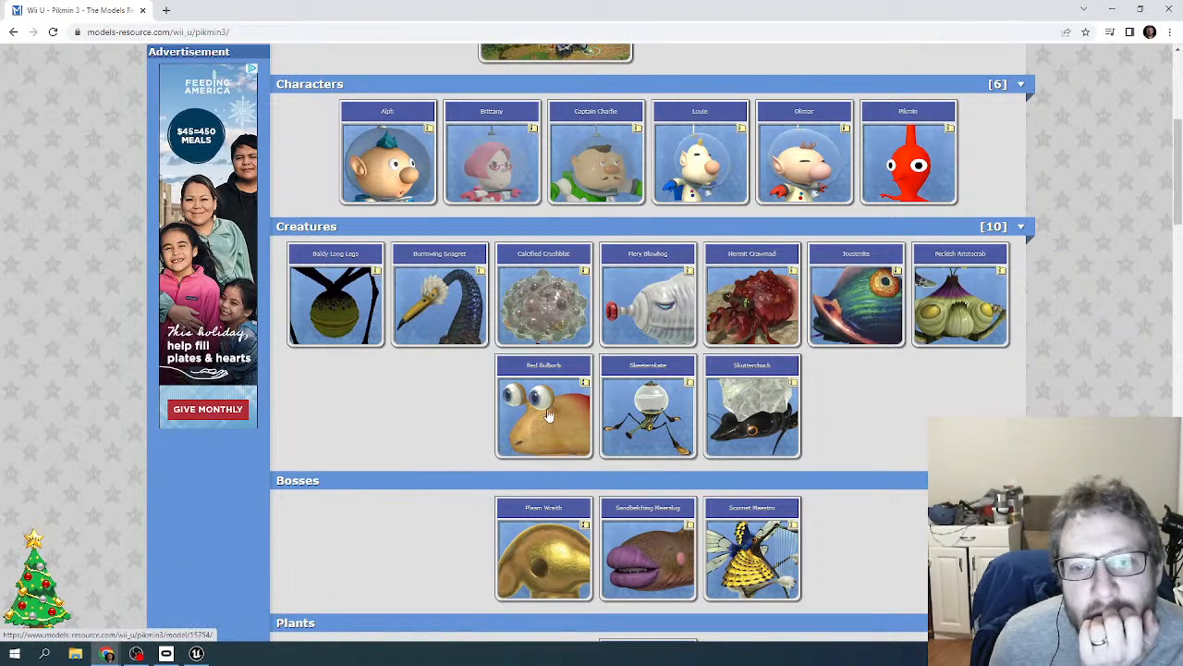
- Open the Red Bulborb model page, look over the preview and download its zip archive
{"action": "left_click", "coordinate": [619, 405]}
{"action": "scroll", "coordinate": [624, 382], "scroll_direction": "down", "scroll_amount": 5}
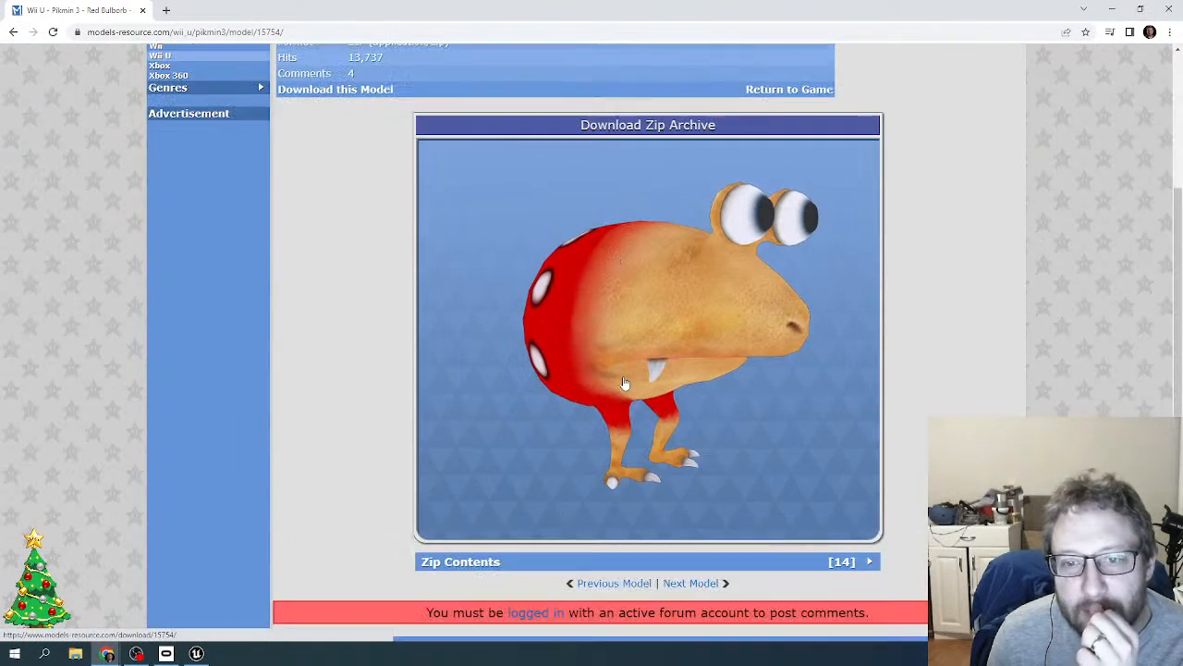
{"action": "scroll", "coordinate": [638, 416], "scroll_direction": "down", "scroll_amount": 1}
{"action": "scroll", "coordinate": [702, 388], "scroll_direction": "up", "scroll_amount": 3}
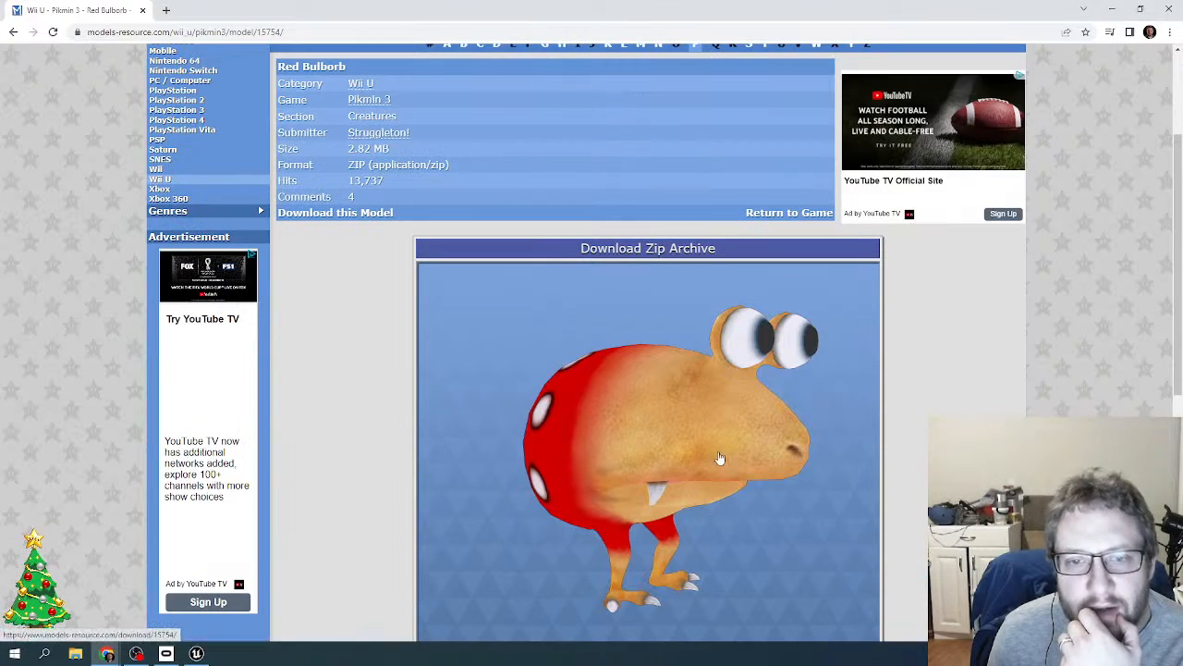
{"action": "left_click", "coordinate": [710, 385]}
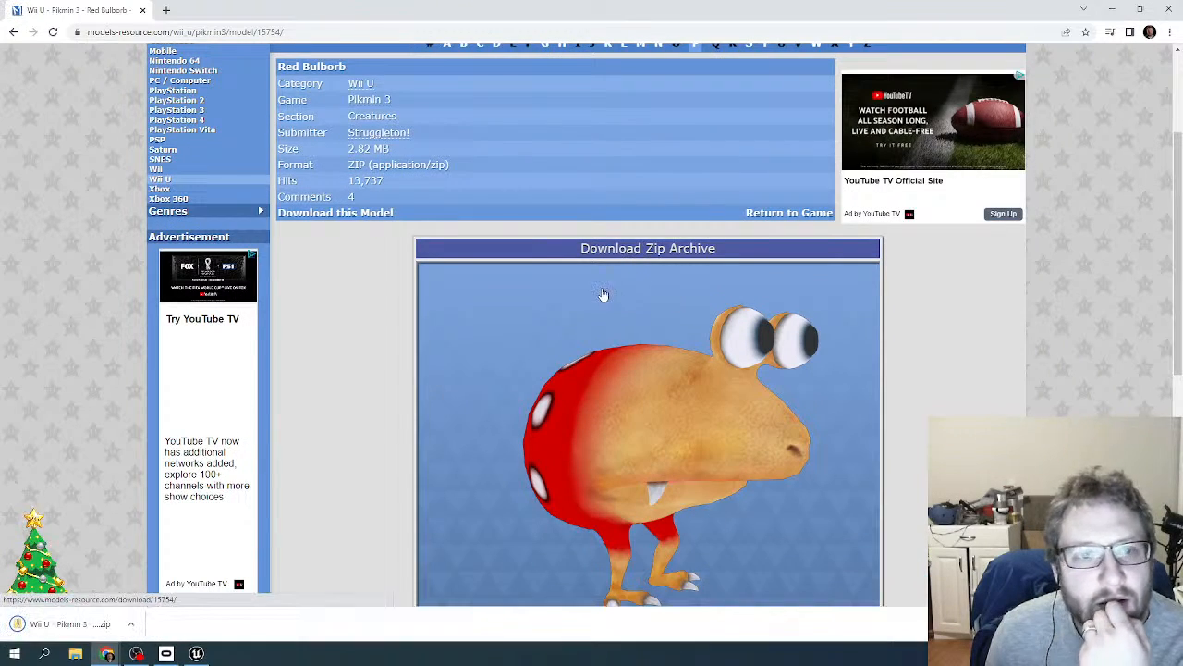
- Switch to the Unreal Editor, move the Downloads window out of the way, and create an Enemies folder inside the PIKMIN content folder
{"action": "key", "text": "alt+Tab"}
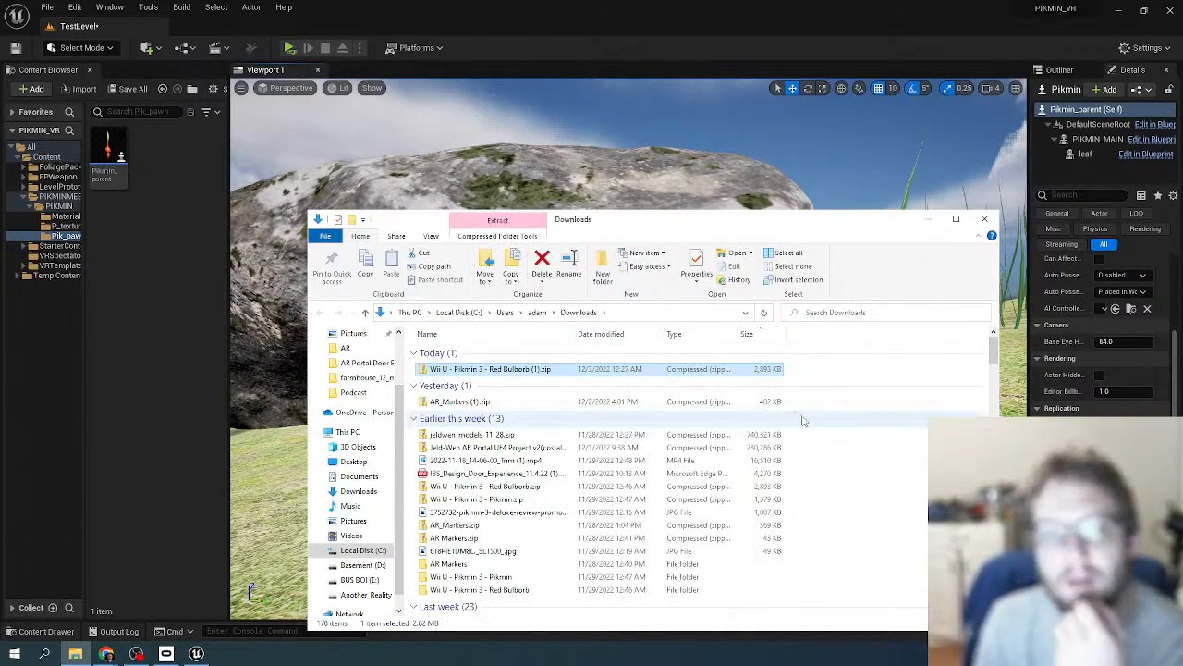
{"action": "left_click_drag", "start_coordinate": [759, 219], "coordinate": [1182, 204]}
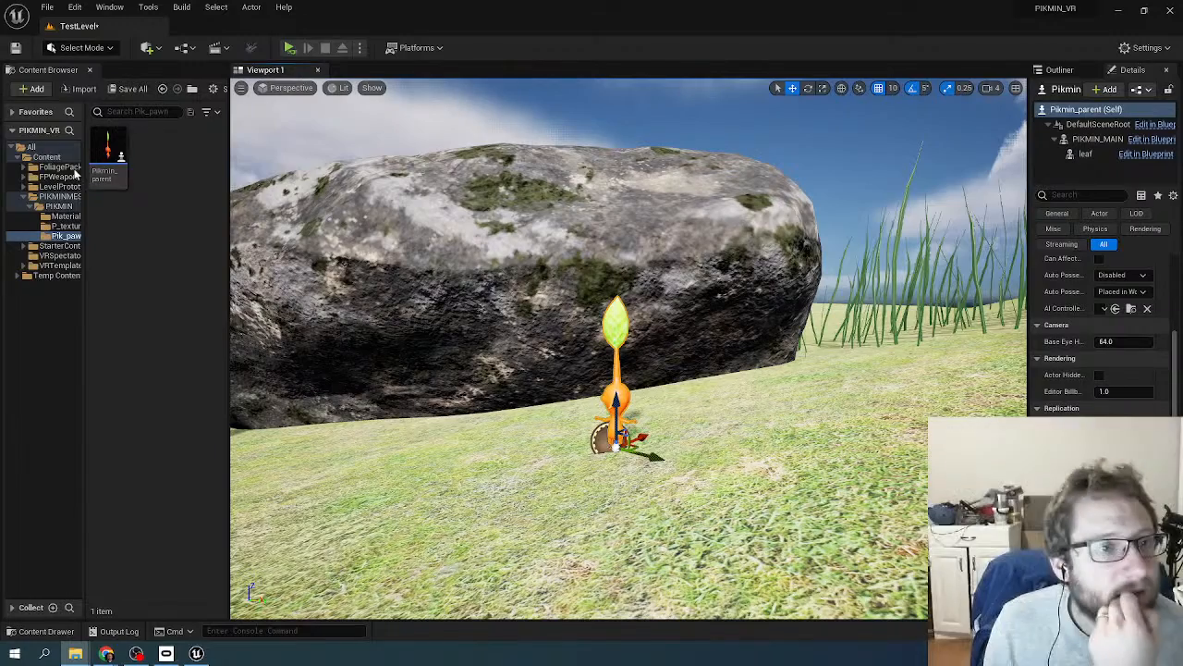
{"action": "left_click", "coordinate": [59, 206]}
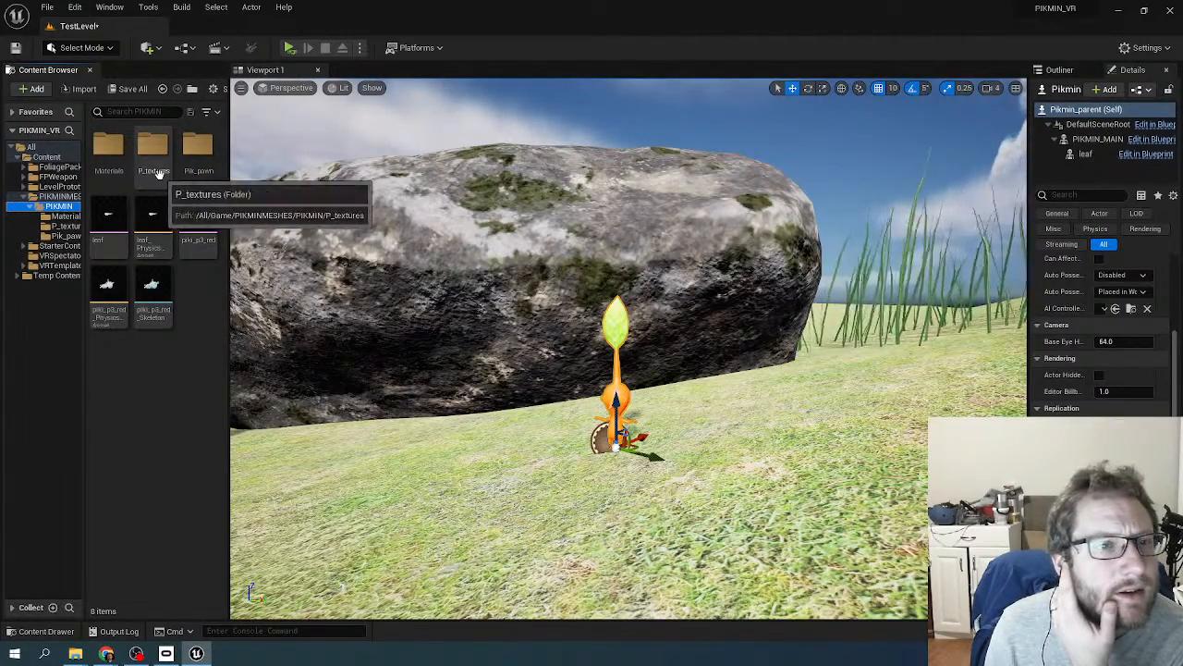
{"action": "right_click", "coordinate": [173, 382]}
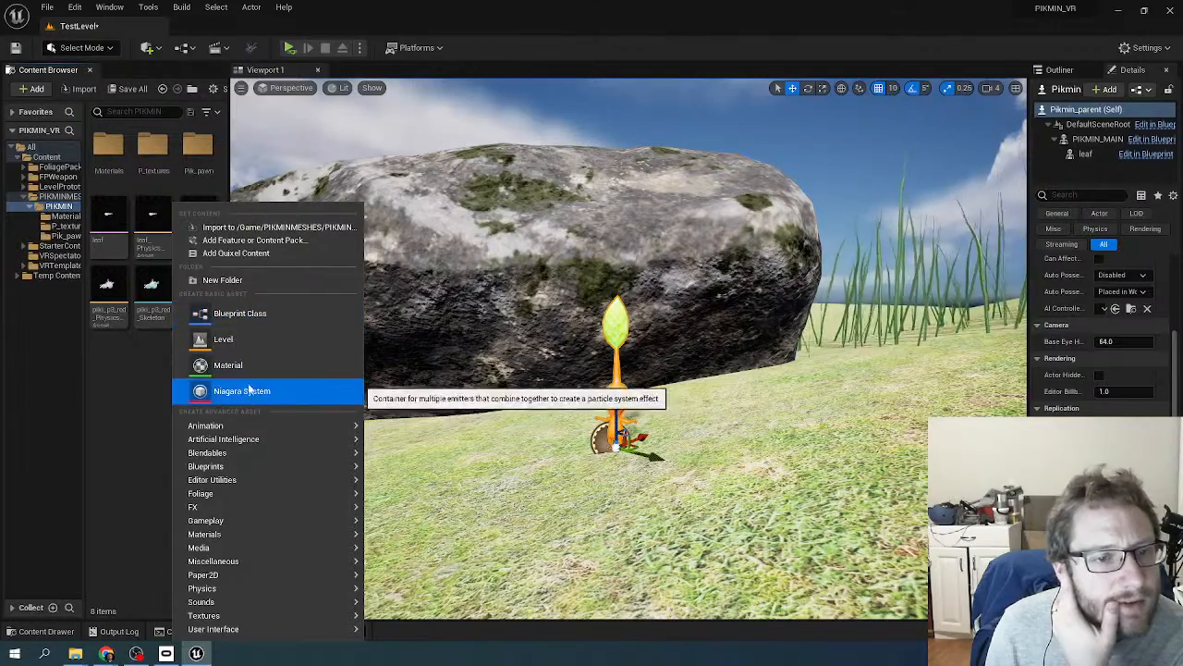
{"action": "left_click", "coordinate": [227, 279]}
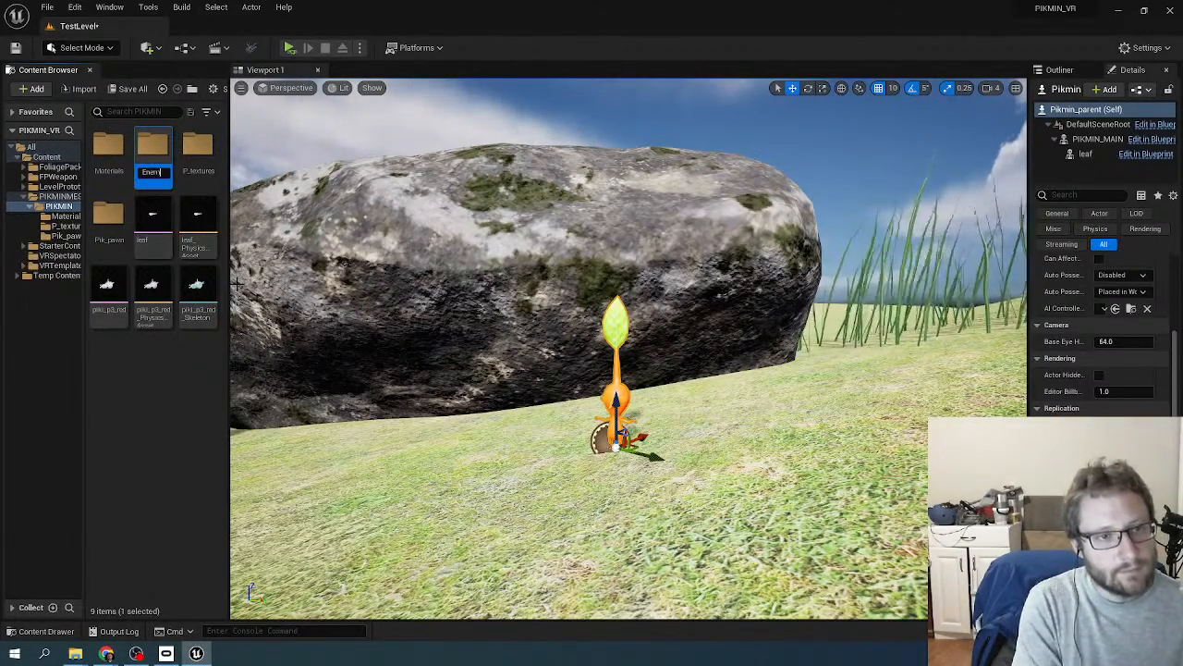
{"action": "scroll", "coordinate": [237, 284], "scroll_direction": "up", "scroll_amount": 3}
{"action": "key", "text": "Return"}
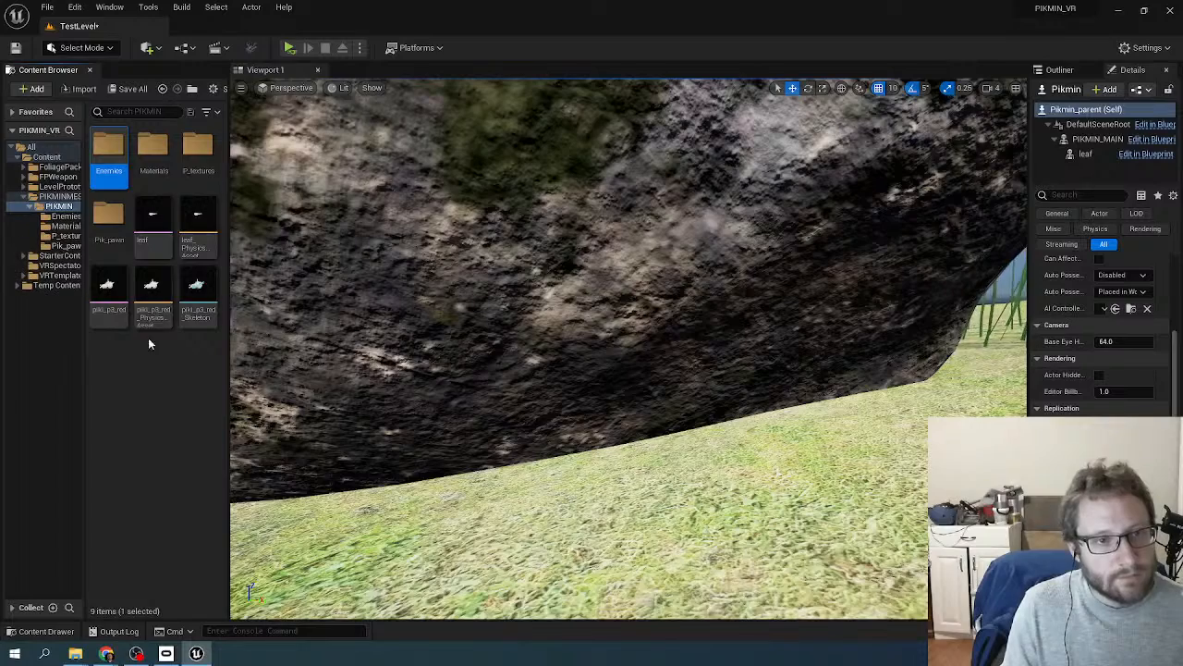
- Import the Red_Bulborb skeletal mesh and textures into the Enemies folder with Create New Materials, and clear and close the import log
{"action": "double_click", "coordinate": [105, 173]}
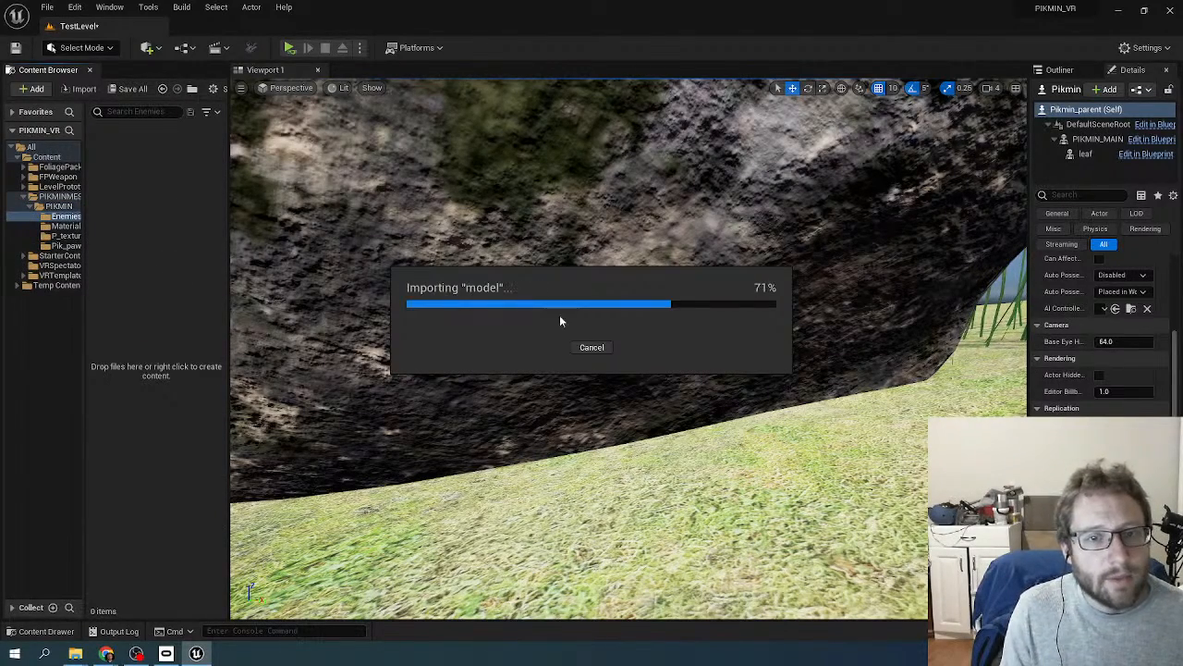
{"action": "scroll", "coordinate": [638, 421], "scroll_direction": "down", "scroll_amount": 5}
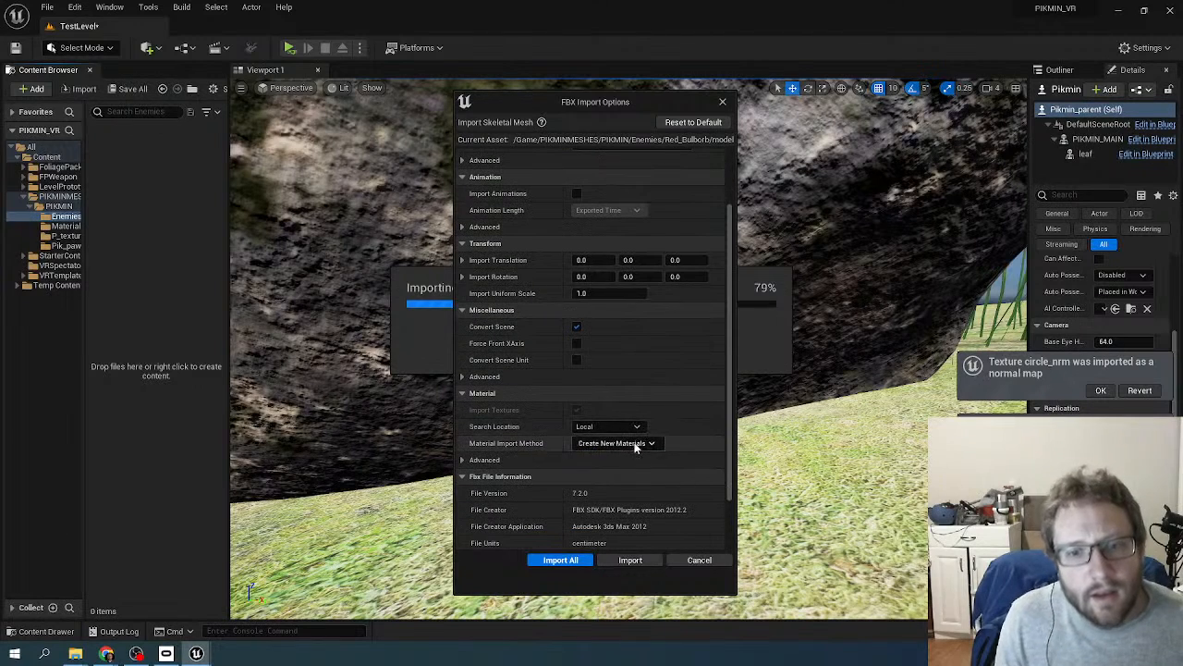
{"action": "left_click", "coordinate": [635, 445]}
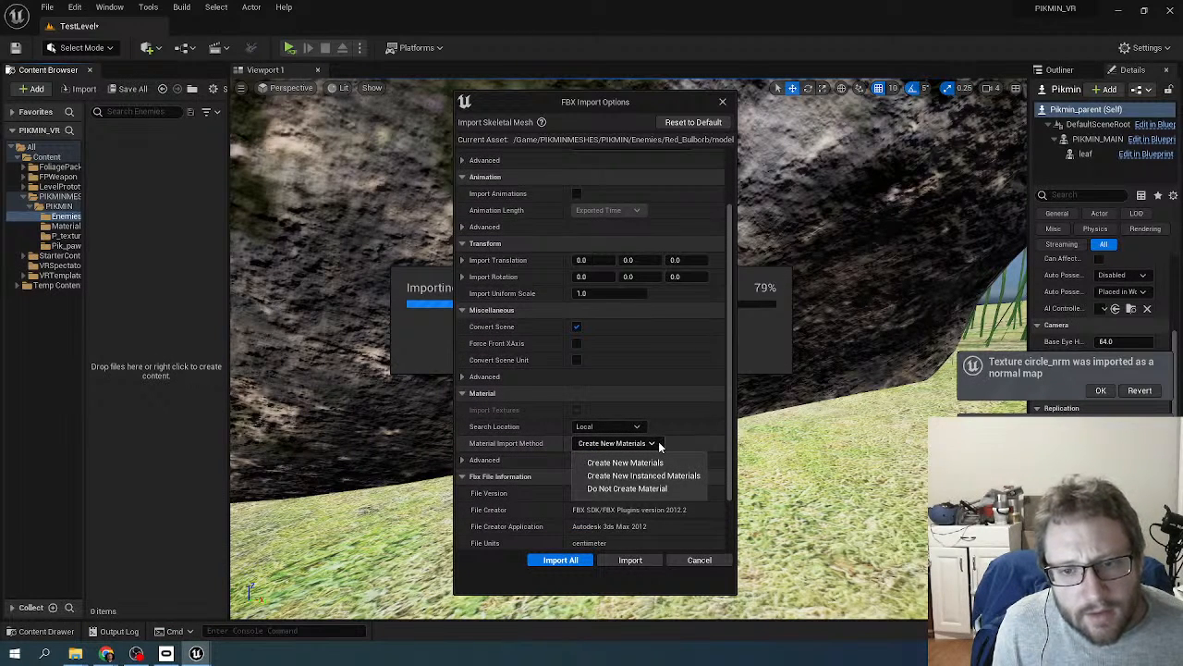
{"action": "left_click", "coordinate": [659, 446]}
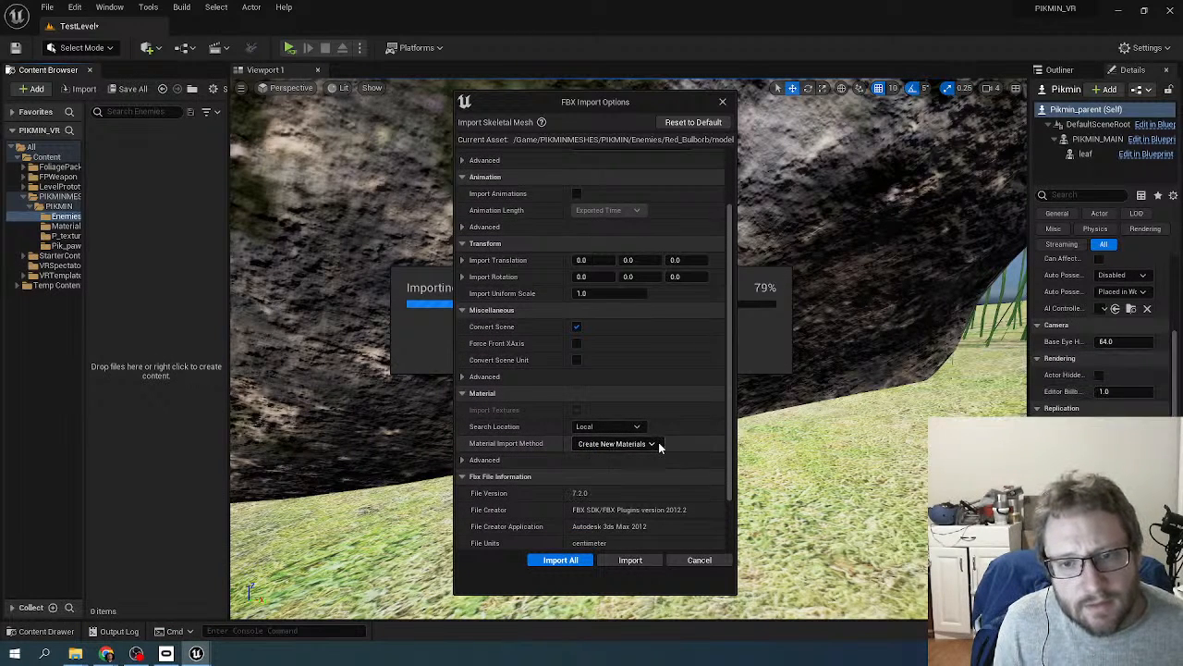
{"action": "left_click", "coordinate": [568, 561]}
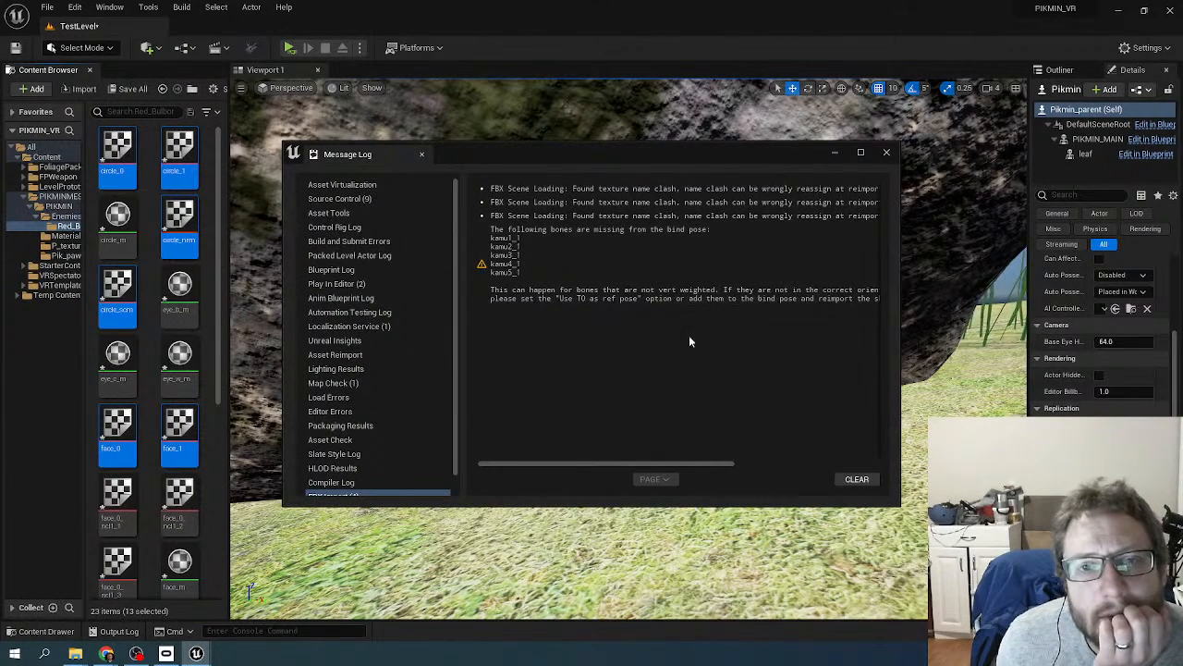
{"action": "left_click", "coordinate": [857, 479]}
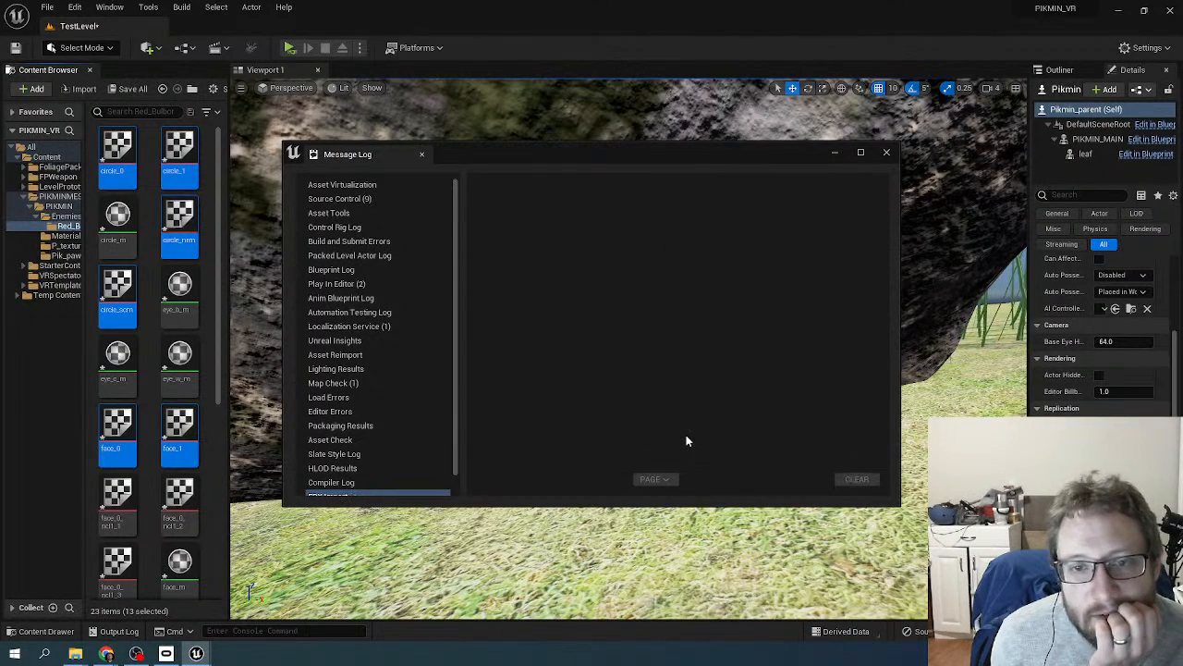
{"action": "left_click", "coordinate": [886, 154]}
- Place the skeletal mesh named model from the Red_Bulborb folder on the grass in front of the rock, near the Pikmin
{"action": "right_click_drag", "start_coordinate": [542, 290], "coordinate": [444, 287]}
{"action": "key", "text": "w"}
{"action": "key", "text": "f"}
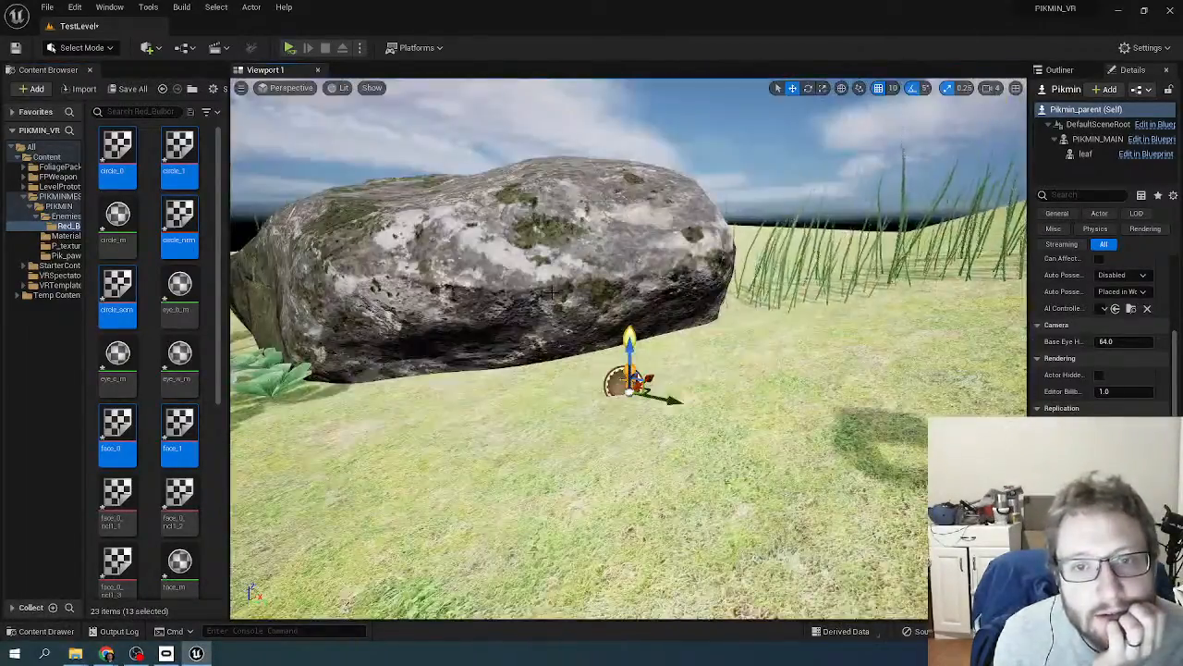
{"action": "right_click_drag", "start_coordinate": [629, 348], "coordinate": [460, 364]}
{"action": "scroll", "coordinate": [118, 185], "scroll_direction": "down", "scroll_amount": 1}
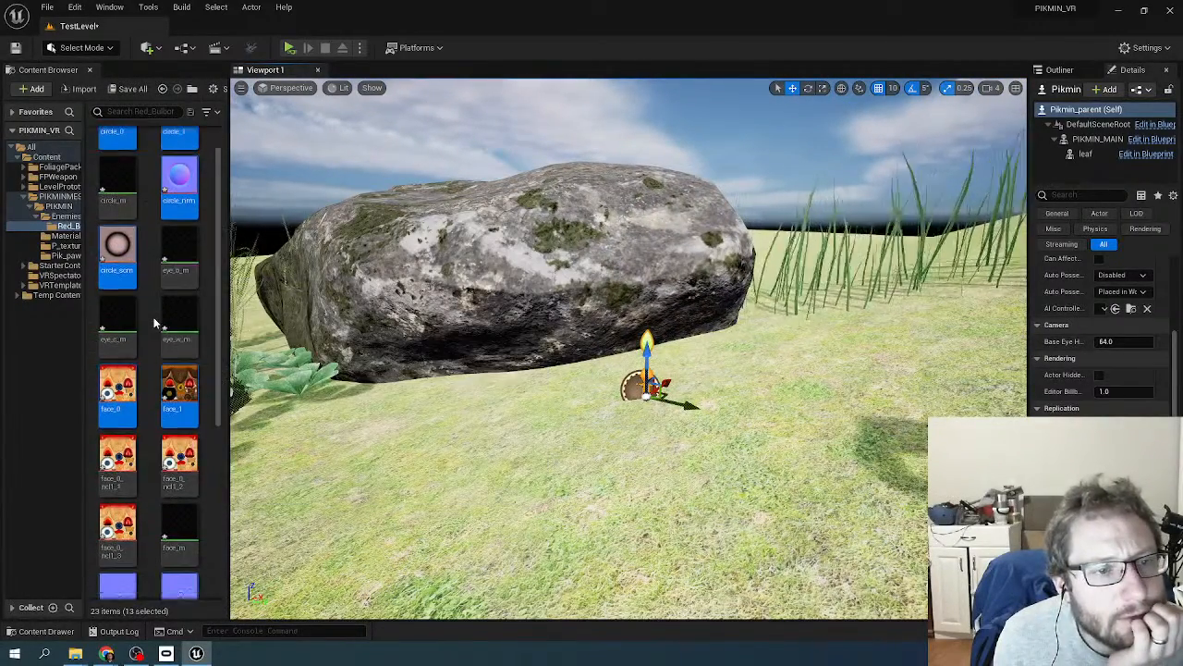
{"action": "scroll", "coordinate": [148, 369], "scroll_direction": "down", "scroll_amount": 3}
{"action": "scroll", "coordinate": [146, 373], "scroll_direction": "down", "scroll_amount": 7}
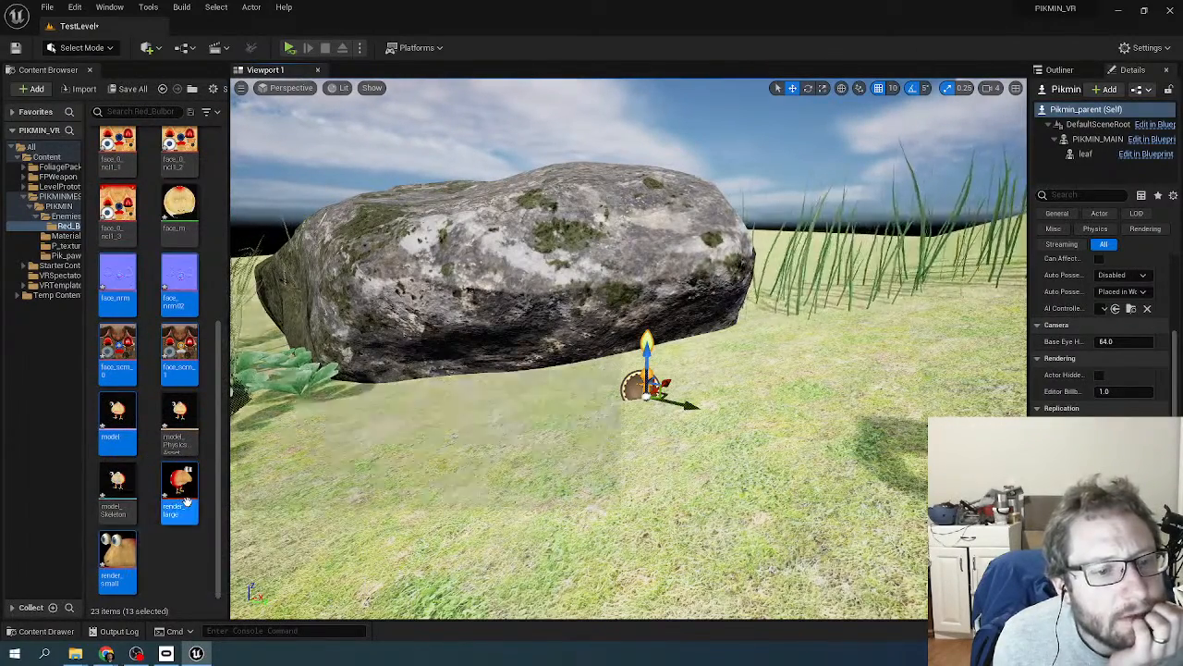
{"action": "scroll", "coordinate": [167, 490], "scroll_direction": "up", "scroll_amount": 2}
{"action": "scroll", "coordinate": [207, 479], "scroll_direction": "down", "scroll_amount": 2}
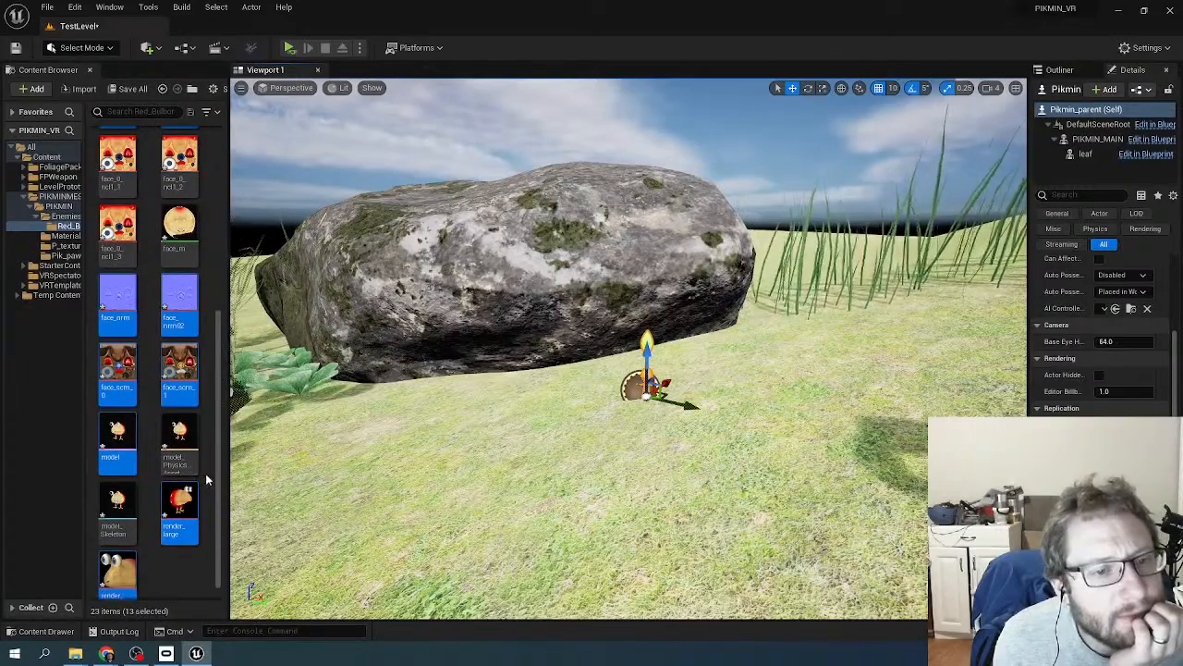
{"action": "scroll", "coordinate": [130, 460], "scroll_direction": "down", "scroll_amount": 1}
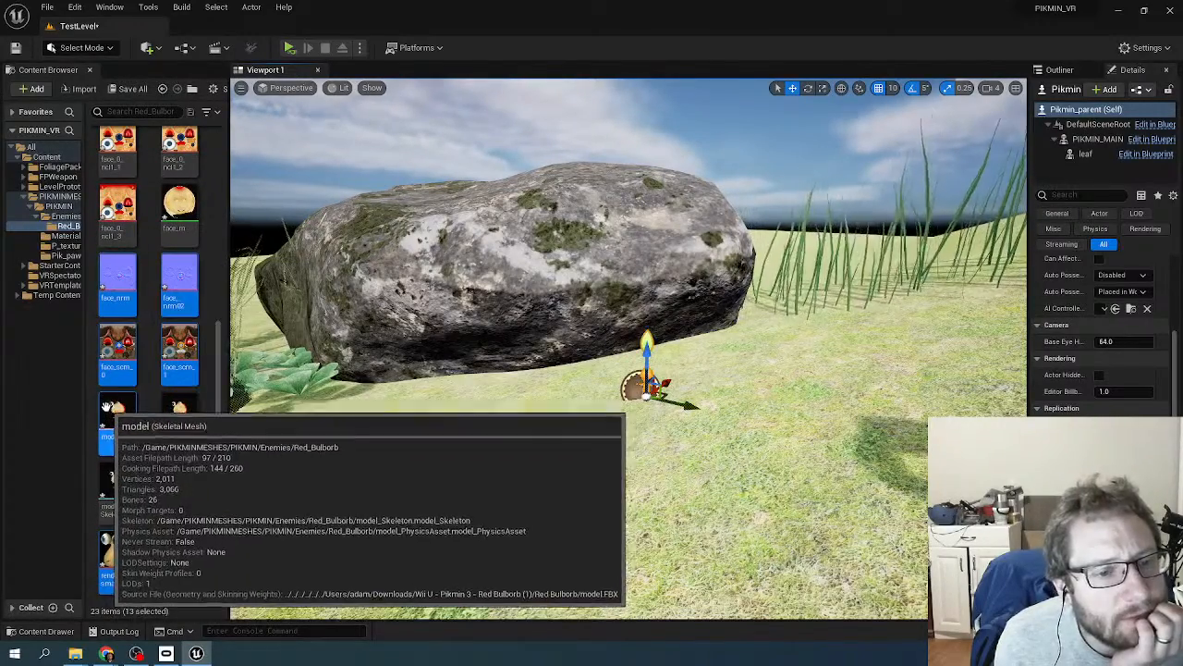
{"action": "left_click_drag", "start_coordinate": [426, 434], "coordinate": [429, 433]}
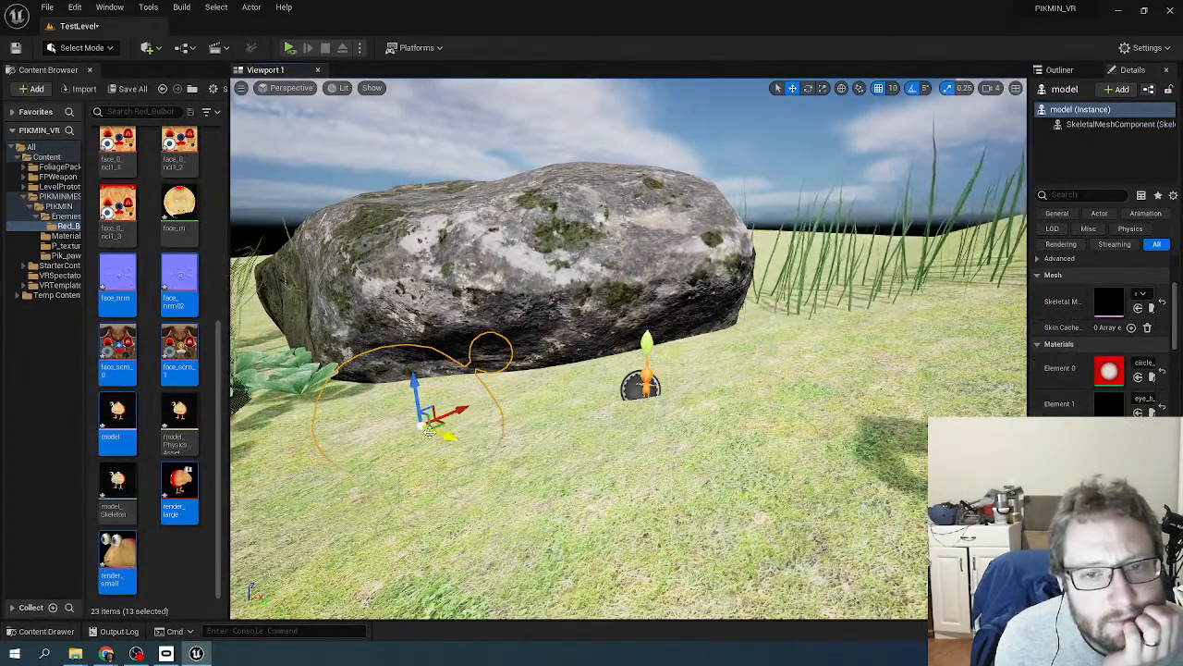
- Move the Red Bulborb across the grass until it stands just behind the Pikmin
{"action": "left_click_drag", "start_coordinate": [404, 322], "coordinate": [757, 343]}
{"action": "right_click_drag", "start_coordinate": [752, 350], "coordinate": [721, 375]}
{"action": "left_click_drag", "start_coordinate": [705, 374], "coordinate": [645, 354]}
{"action": "right_click_drag", "start_coordinate": [645, 354], "coordinate": [976, 368]}
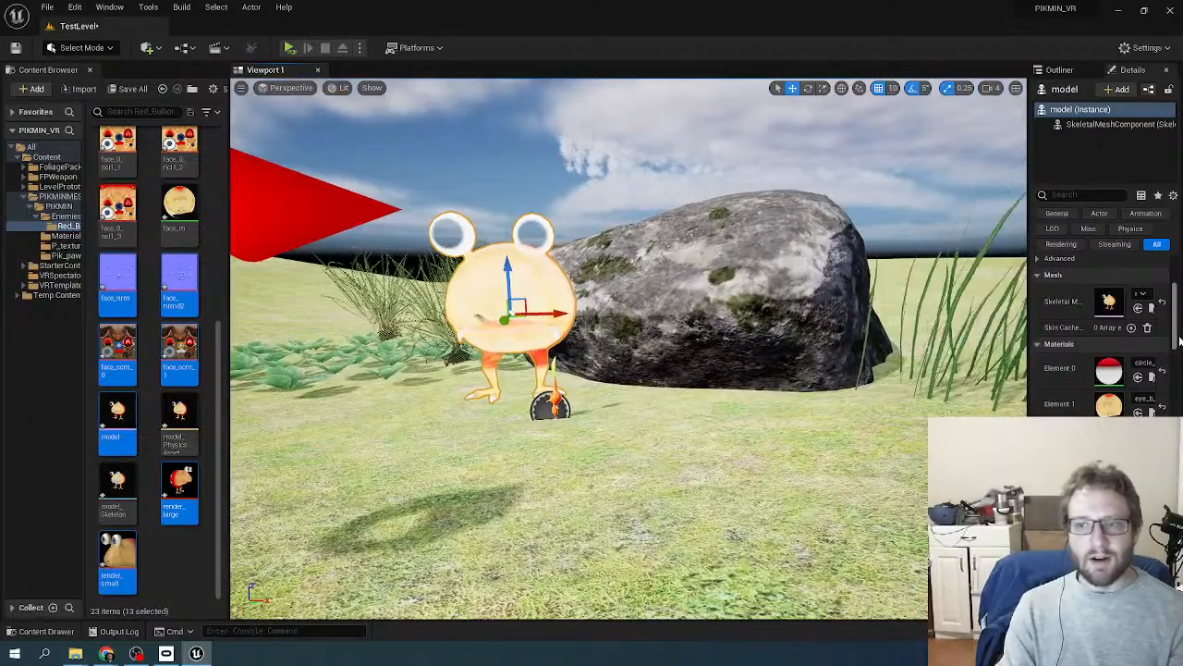
- Check the Red Bulborb's mesh and material settings, and compare its size with the Pikmin and the rock from several viewpoints
{"action": "scroll", "coordinate": [1179, 342], "scroll_direction": "down", "scroll_amount": 3}
{"action": "scroll", "coordinate": [1179, 333], "scroll_direction": "up", "scroll_amount": 5}
{"action": "scroll", "coordinate": [1180, 324], "scroll_direction": "down", "scroll_amount": 4}
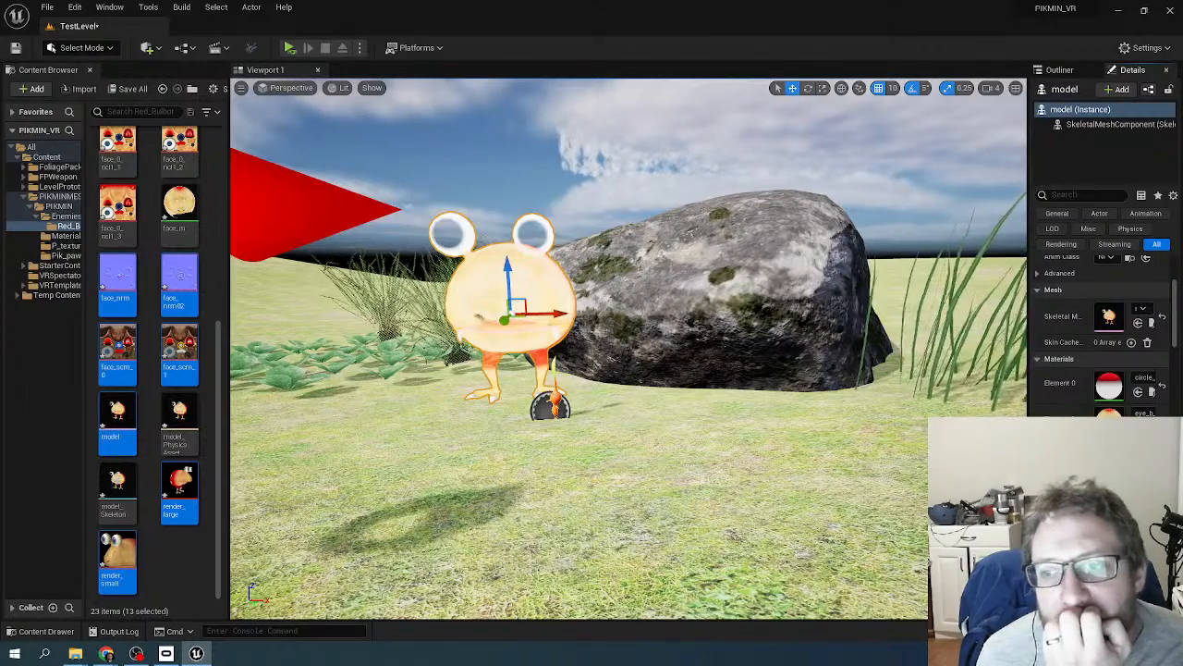
{"action": "right_click_drag", "start_coordinate": [758, 438], "coordinate": [733, 418]}
{"action": "scroll", "coordinate": [721, 422], "scroll_direction": "up", "scroll_amount": 4}
{"action": "key", "text": "s"}
{"action": "key", "text": "w"}
{"action": "key", "text": "a"}
{"action": "key", "text": "d"}
{"action": "key", "text": "w"}
{"action": "key", "text": "s"}
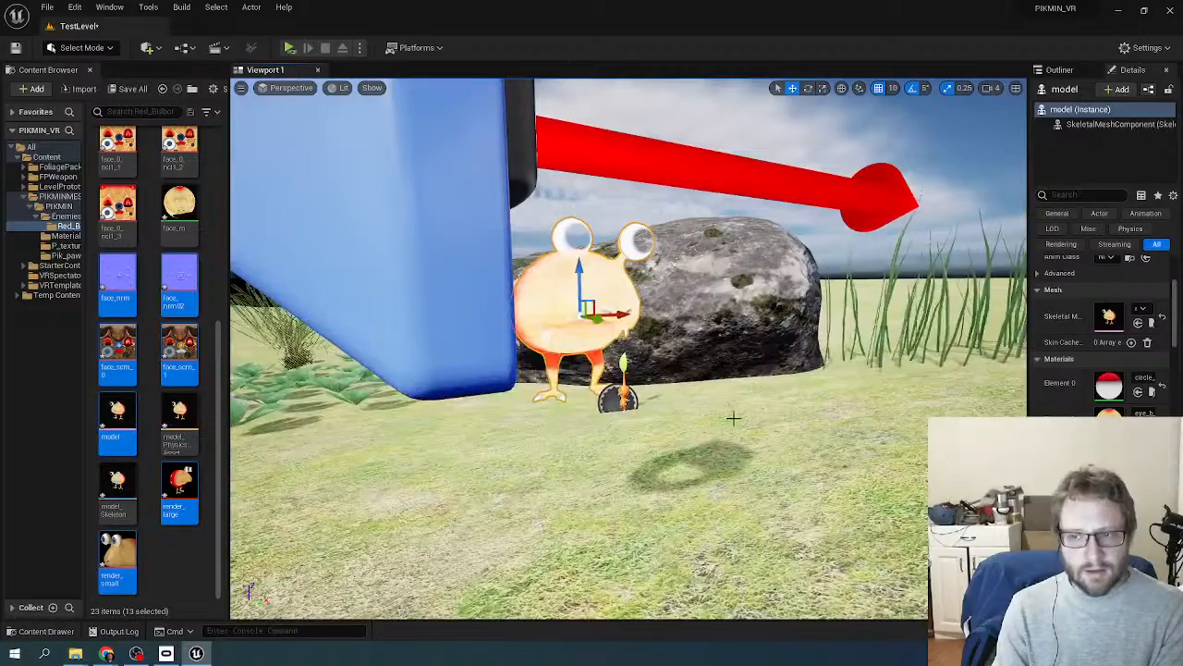
- Open the circle_m material in a docked editor tab and separate its two overlapping Texture Sample nodes
{"action": "double_click", "coordinate": [1110, 383]}
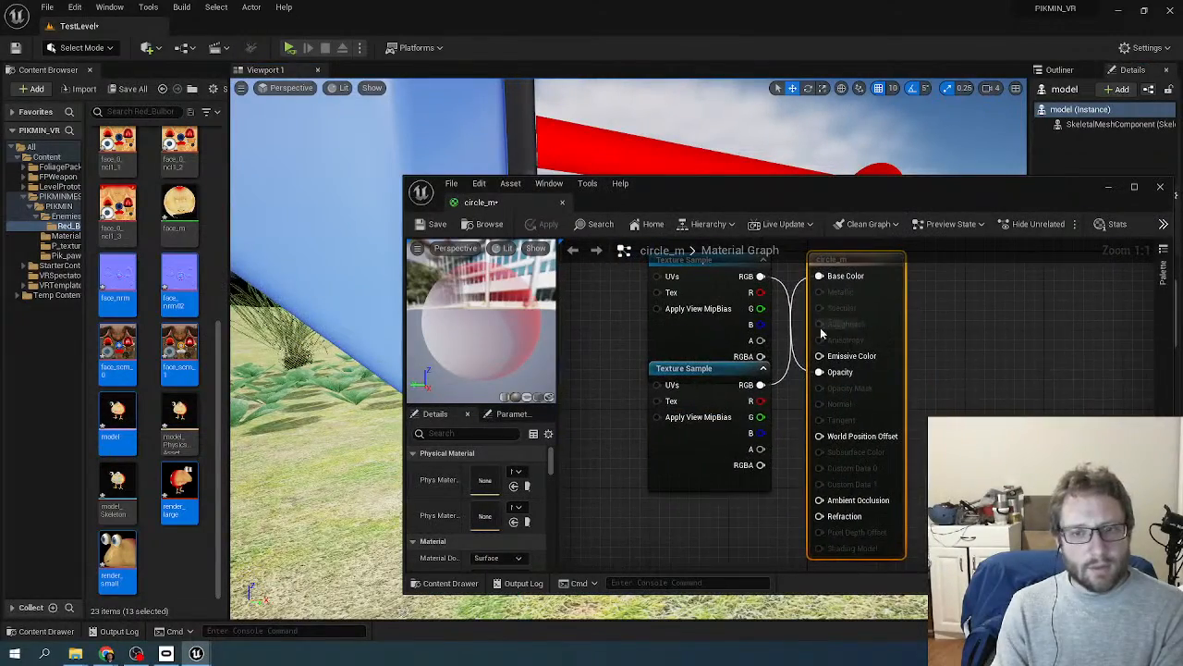
{"action": "left_click_drag", "start_coordinate": [518, 197], "coordinate": [492, 28]}
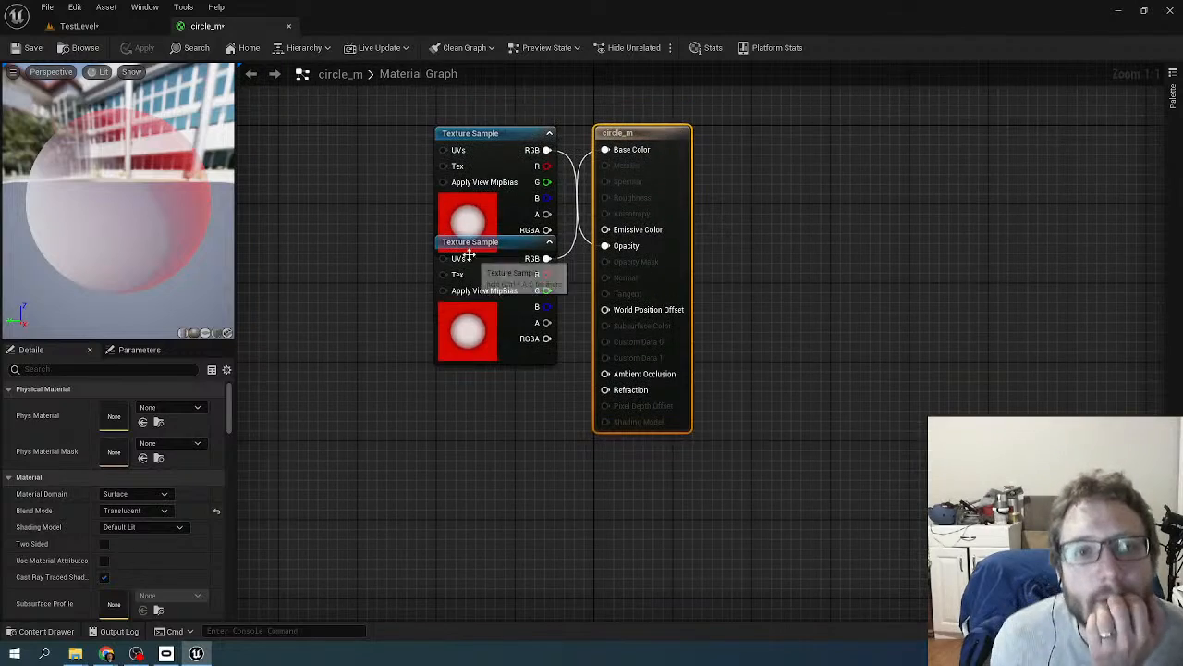
{"action": "left_click_drag", "start_coordinate": [470, 245], "coordinate": [484, 498]}
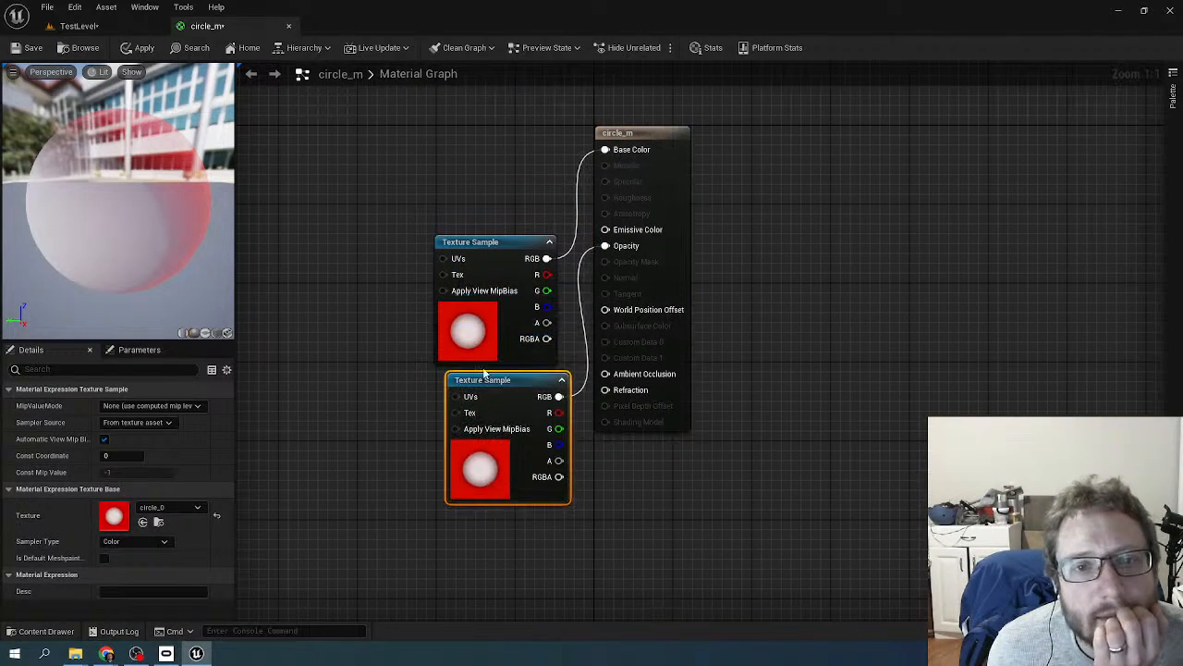
{"action": "left_click_drag", "start_coordinate": [479, 246], "coordinate": [468, 196]}
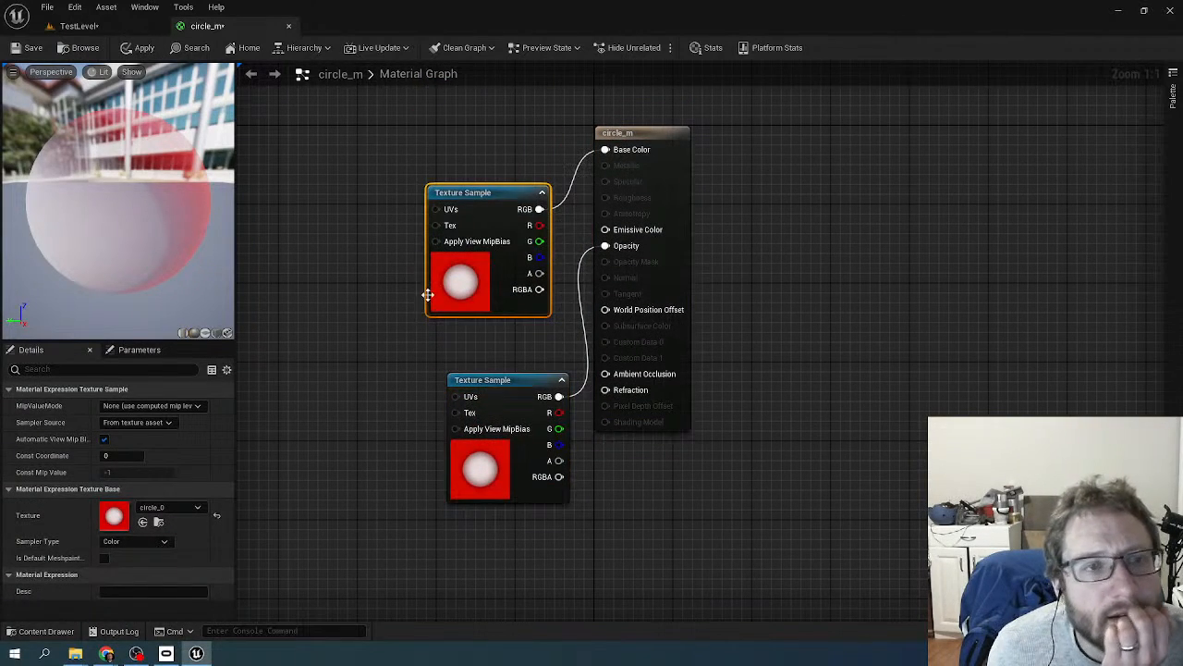
- Check the Bulborb's back in the level and move both circle_m Texture Sample nodes further from the result node
{"action": "left_click", "coordinate": [79, 25]}
{"action": "scroll", "coordinate": [448, 171], "scroll_direction": "up", "scroll_amount": 5}
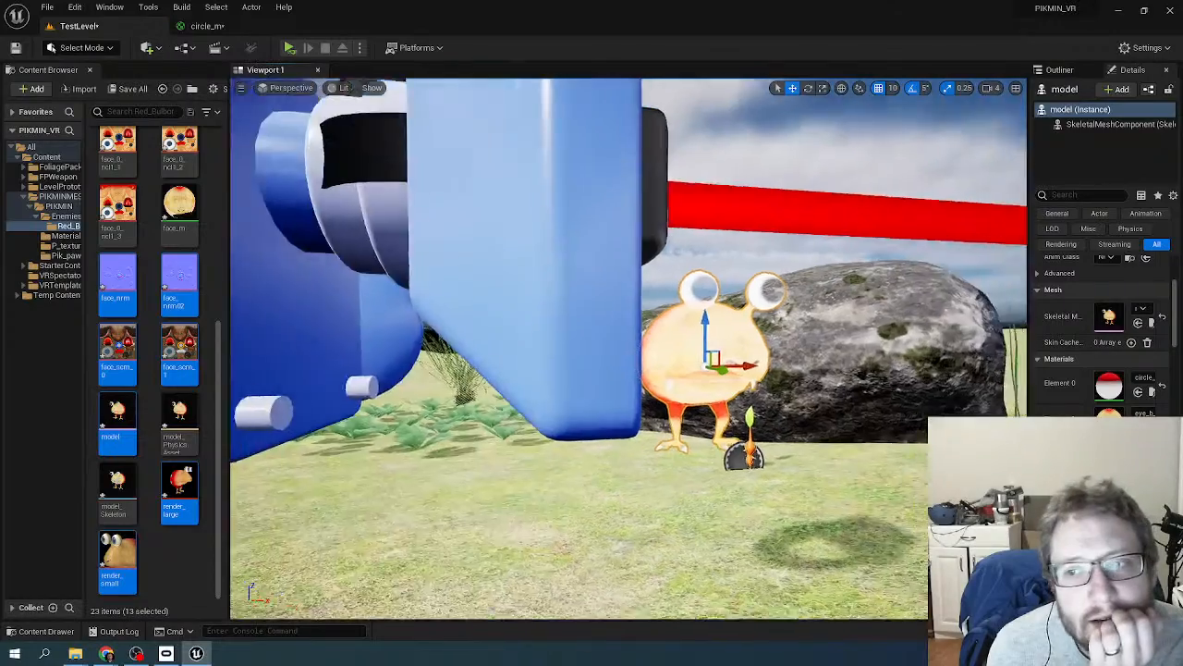
{"action": "scroll", "coordinate": [449, 172], "scroll_direction": "up", "scroll_amount": 5}
{"action": "right_click_drag", "start_coordinate": [448, 172], "coordinate": [645, 213]}
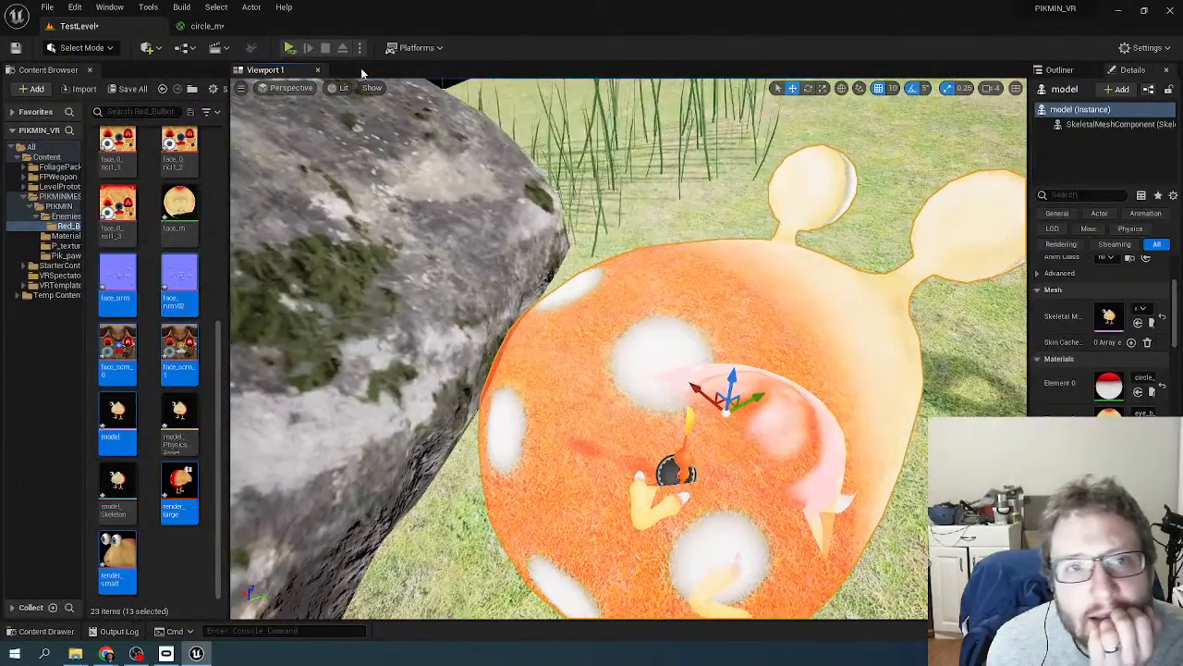
{"action": "left_click", "coordinate": [209, 26]}
{"action": "left_click_drag", "start_coordinate": [481, 204], "coordinate": [421, 152]}
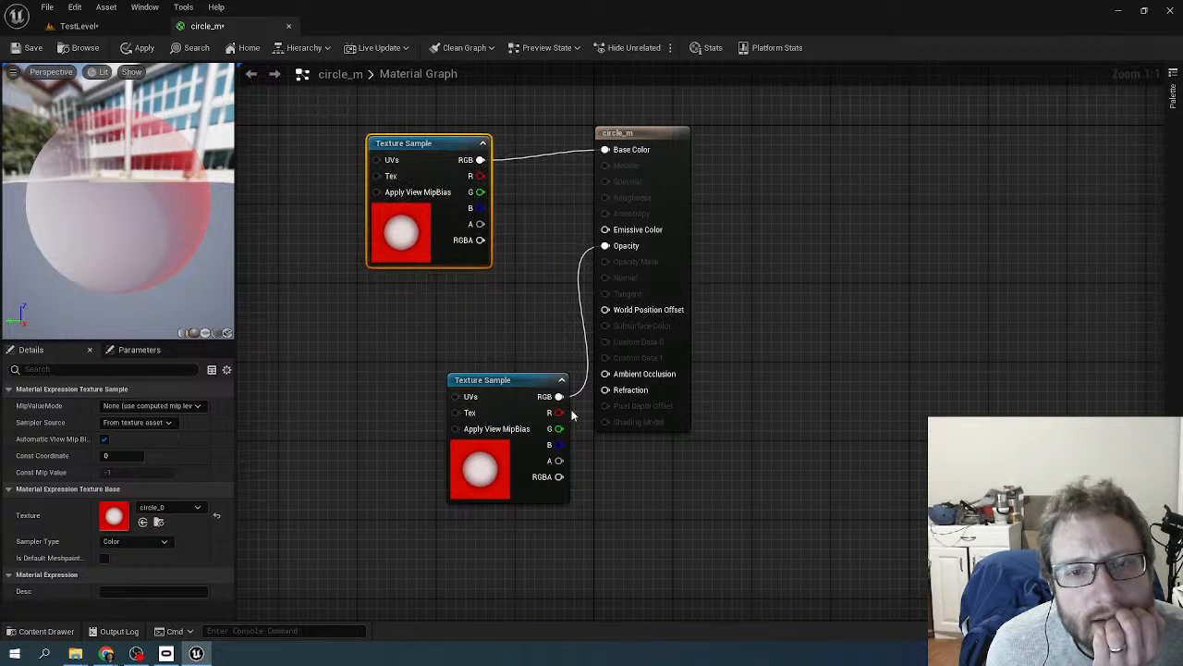
{"action": "left_click_drag", "start_coordinate": [519, 397], "coordinate": [447, 337]}
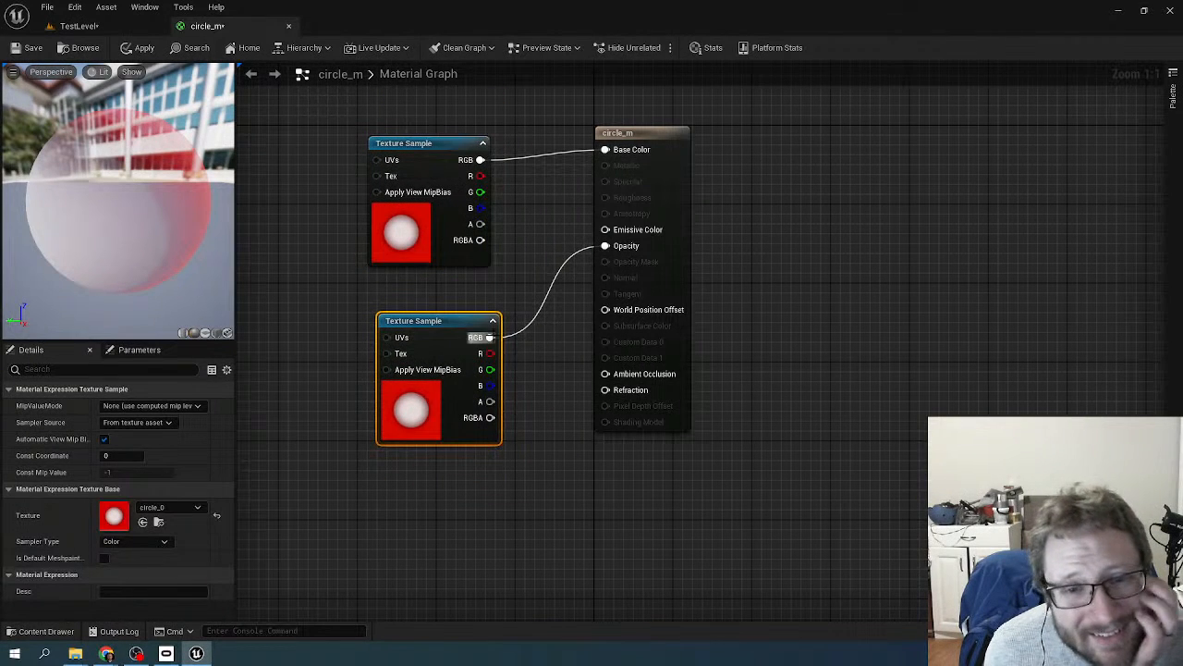
- Try connecting the upper Texture Sample's alpha to Opacity in circle_m, apply it, and check the Bulborb in the level
{"action": "left_click_drag", "start_coordinate": [479, 223], "coordinate": [533, 241]}
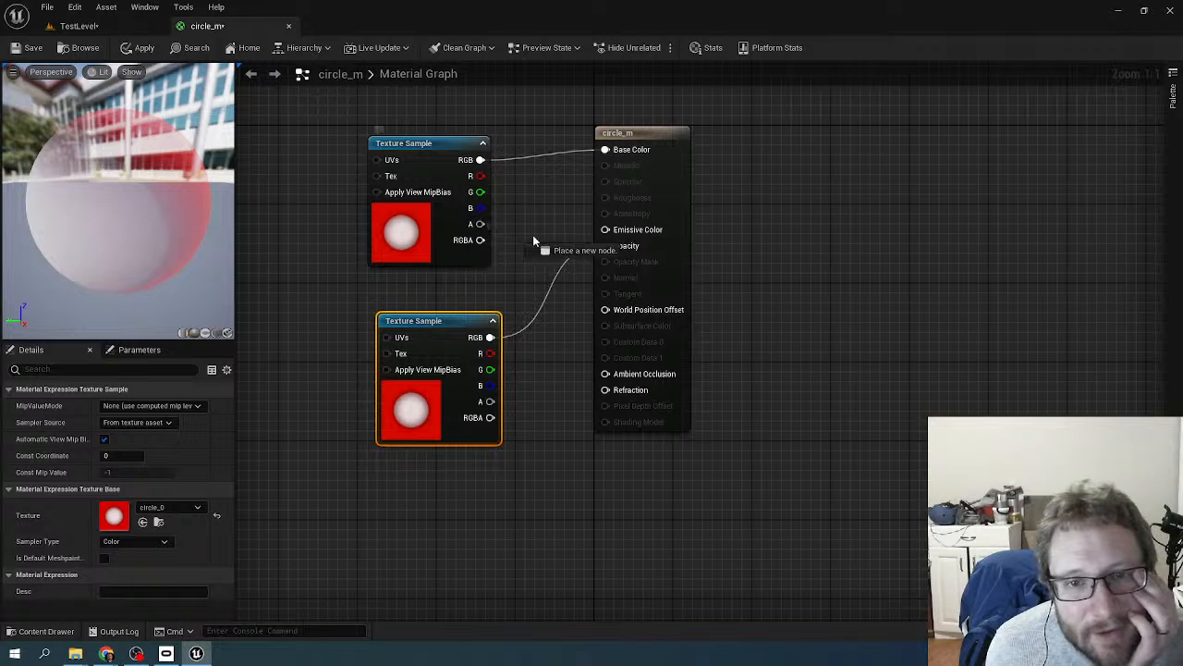
{"action": "left_click_drag", "start_coordinate": [622, 246], "coordinate": [622, 246]}
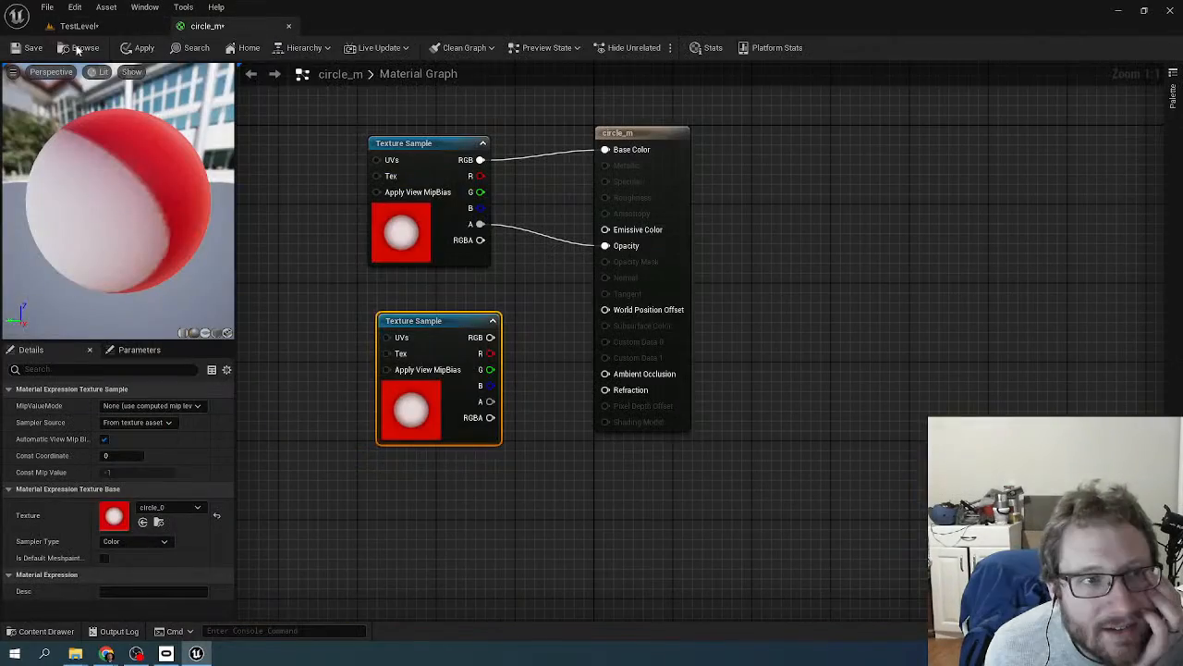
{"action": "left_click", "coordinate": [140, 46]}
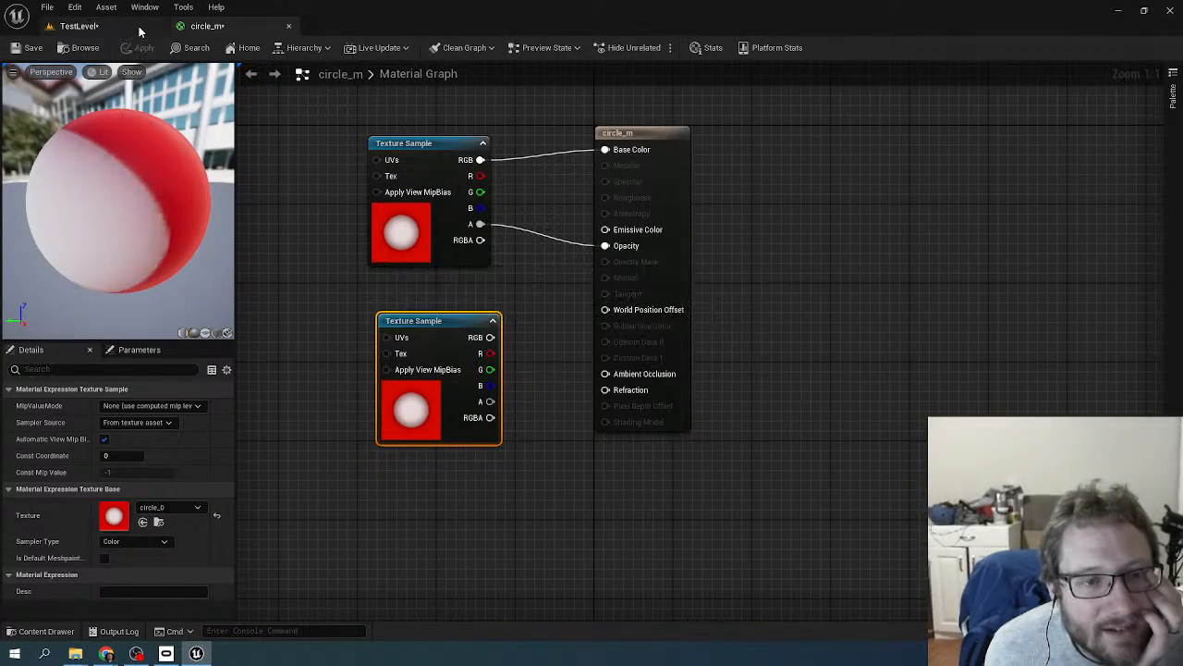
{"action": "left_click", "coordinate": [139, 27]}
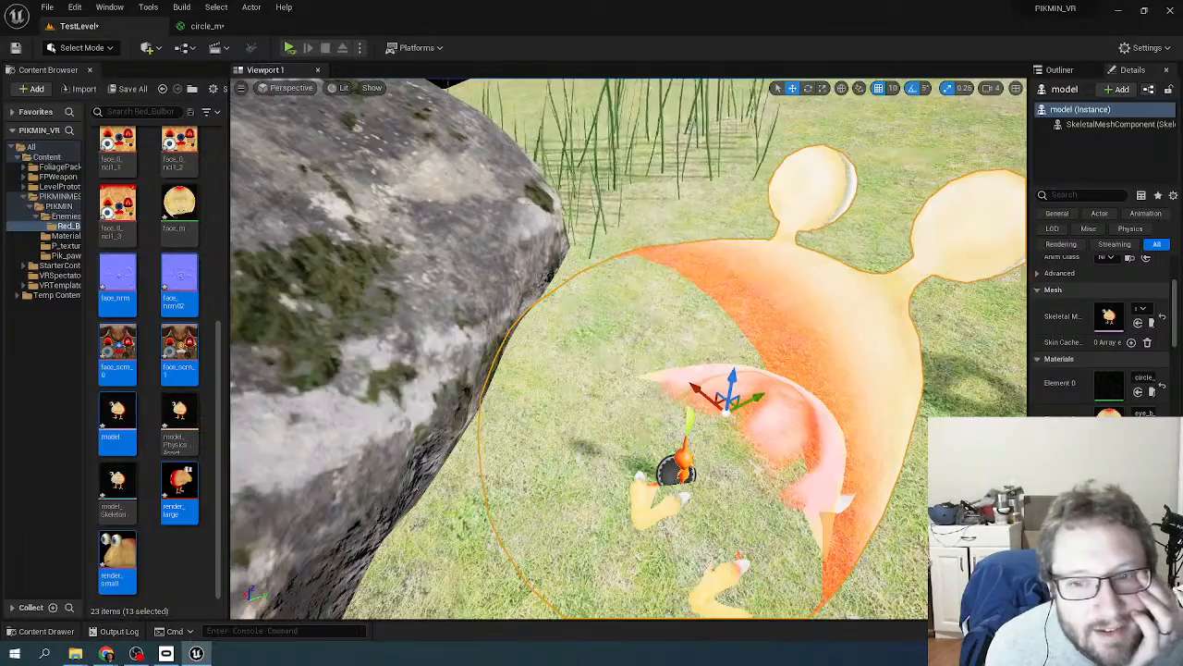
{"action": "key", "text": "f"}
{"action": "right_click_drag", "start_coordinate": [610, 246], "coordinate": [634, 295]}
{"action": "key", "text": "w"}
{"action": "key", "text": "s"}
{"action": "key", "text": "w"}
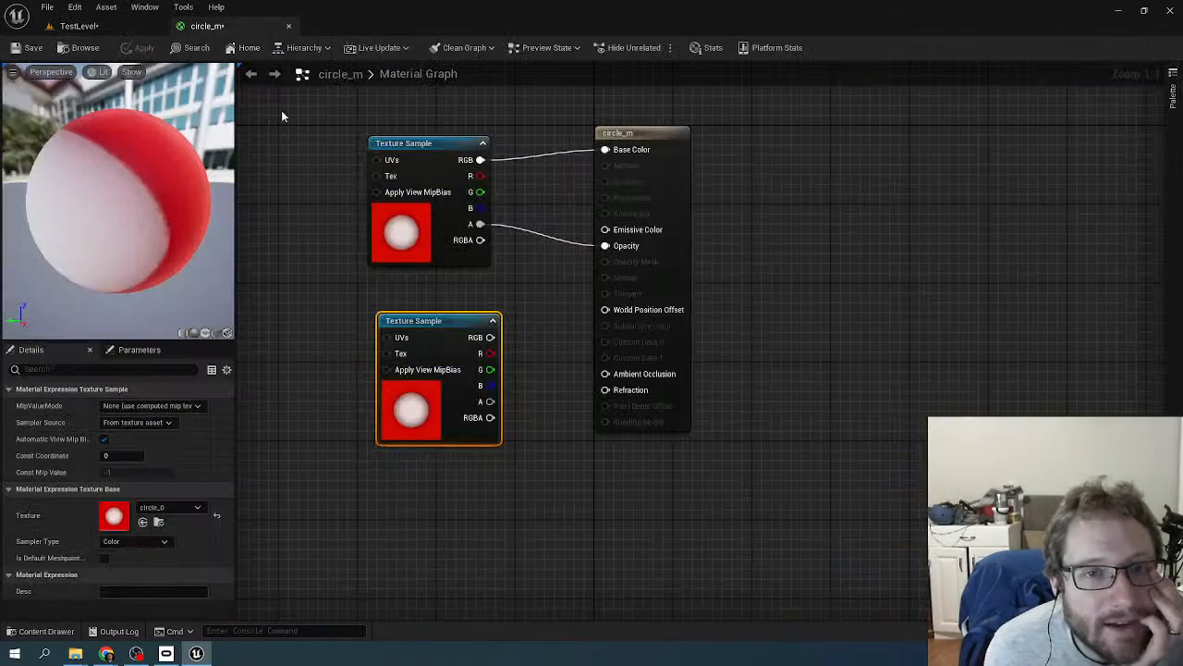
- Disconnect circle_m's Opacity input and replace the unused second Texture Sample node with a pasted one
{"action": "left_click", "coordinate": [207, 25]}
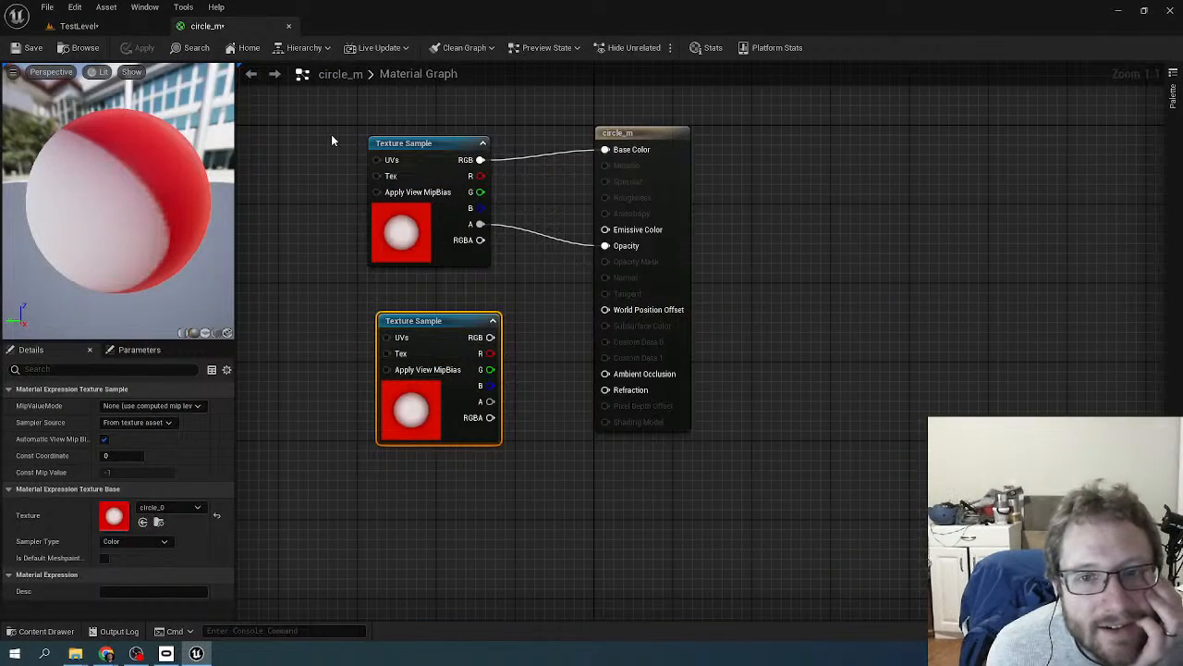
{"action": "left_click", "coordinate": [480, 225], "text": "alt"}
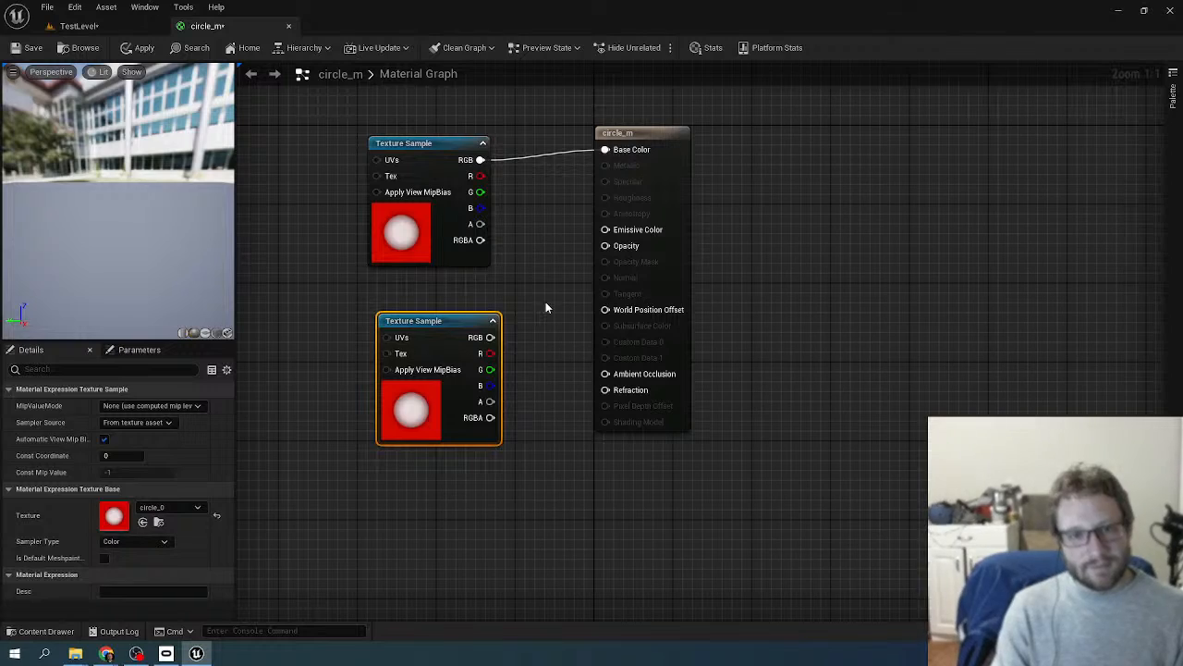
{"action": "left_click_drag", "start_coordinate": [472, 359], "coordinate": [671, 478]}
{"action": "left_click", "coordinate": [415, 388]}
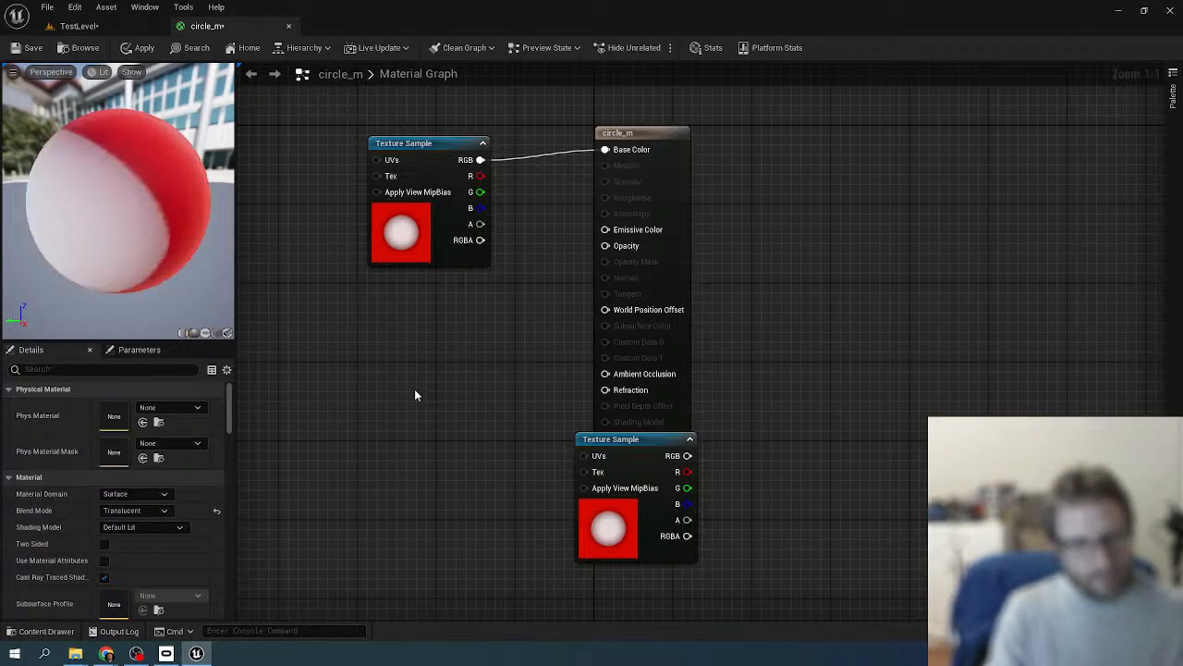
{"action": "key", "text": "ctrl+v"}
{"action": "left_click", "coordinate": [79, 25]}
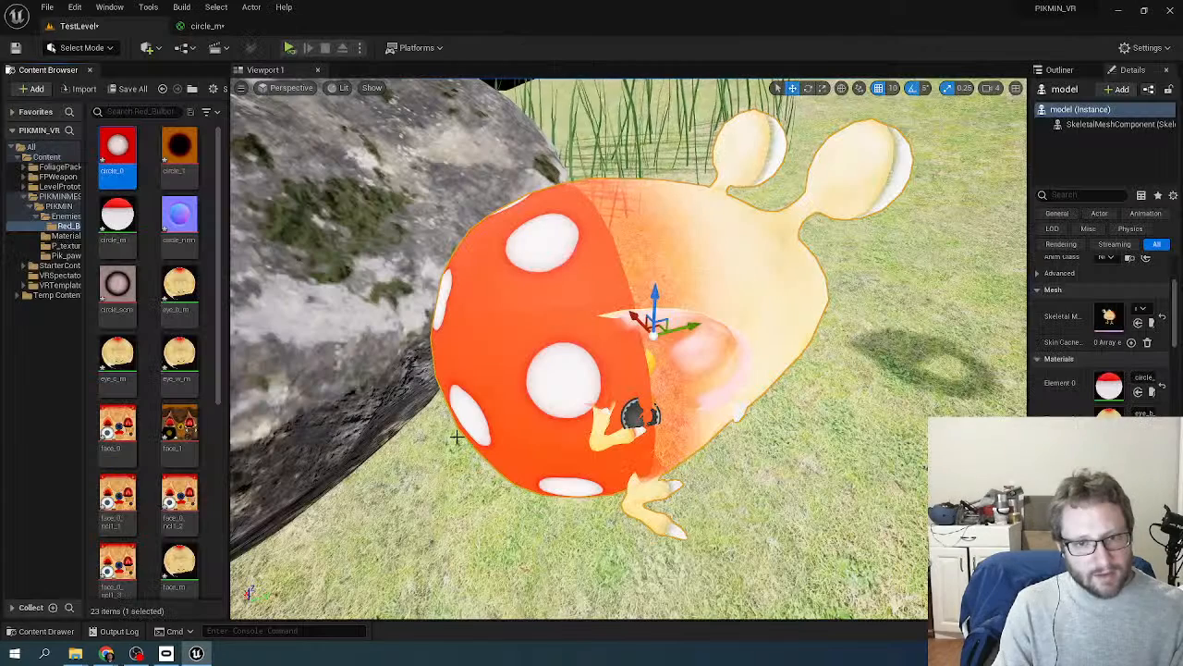
{"action": "left_click", "coordinate": [208, 26]}
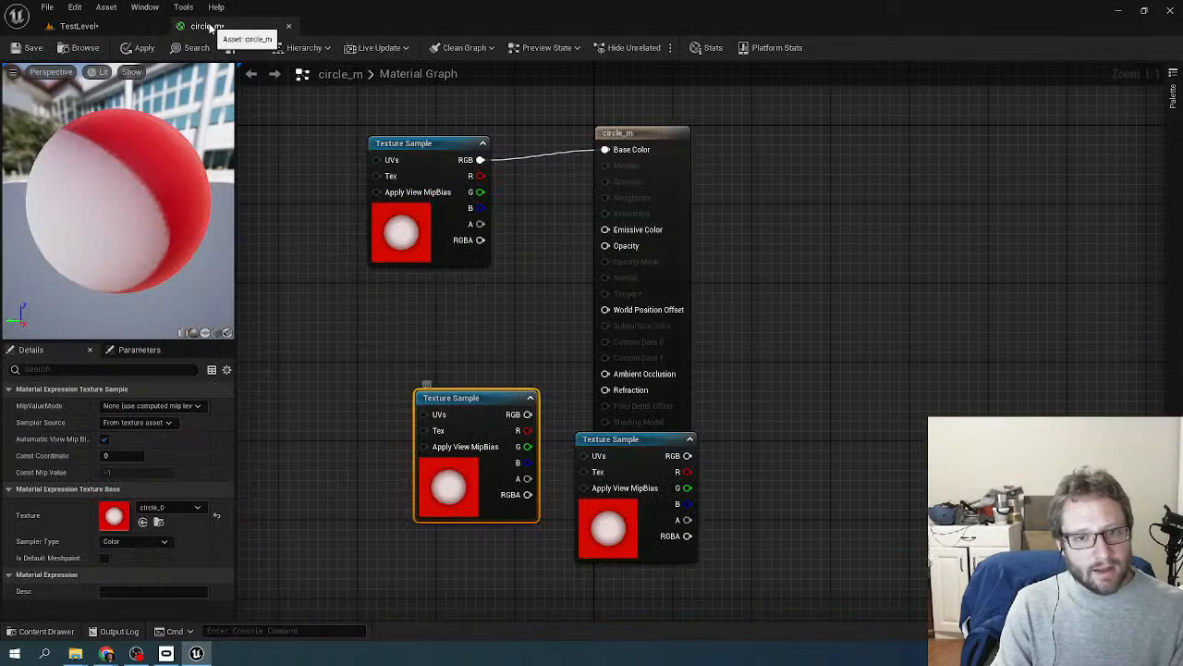
{"action": "left_click", "coordinate": [636, 449]}
{"action": "key", "text": "Delete"}
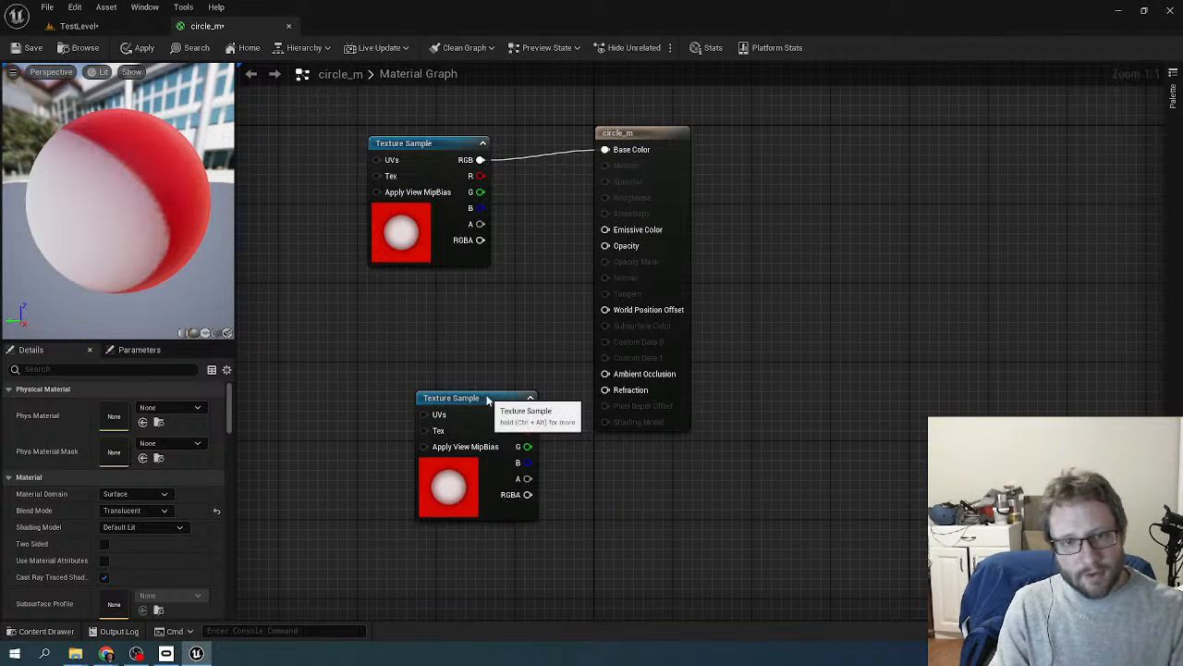
- Place the pasted Texture Sample below the first one and set its texture to circle_nrm
{"action": "left_click_drag", "start_coordinate": [488, 399], "coordinate": [428, 331]}
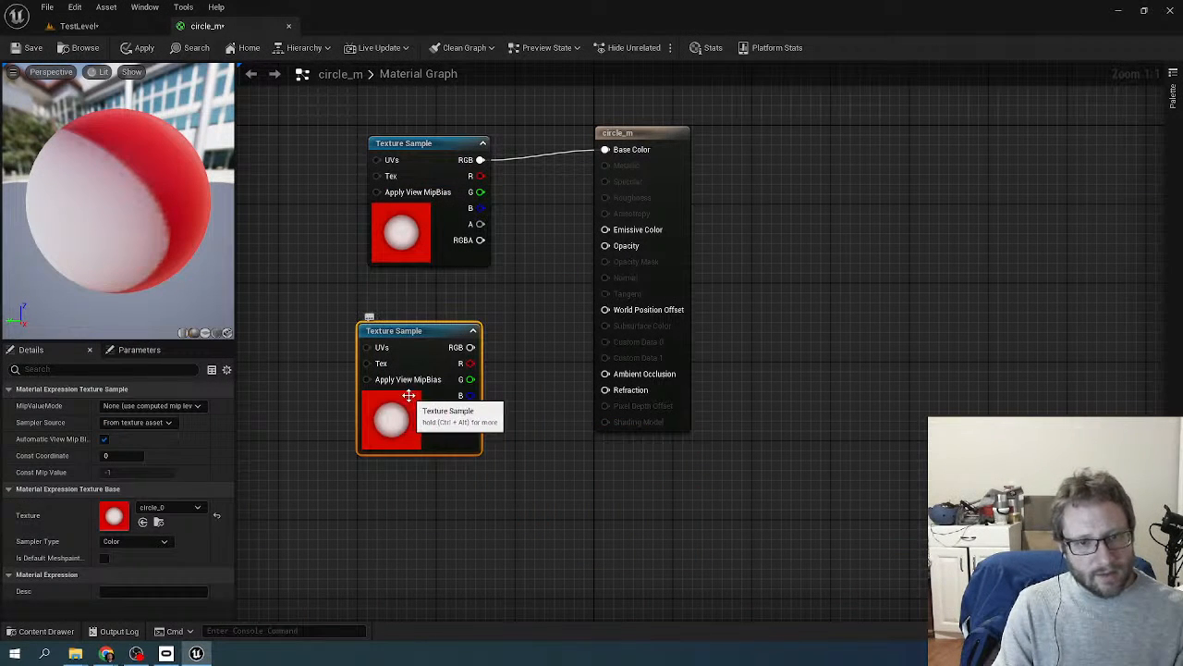
{"action": "left_click", "coordinate": [181, 507]}
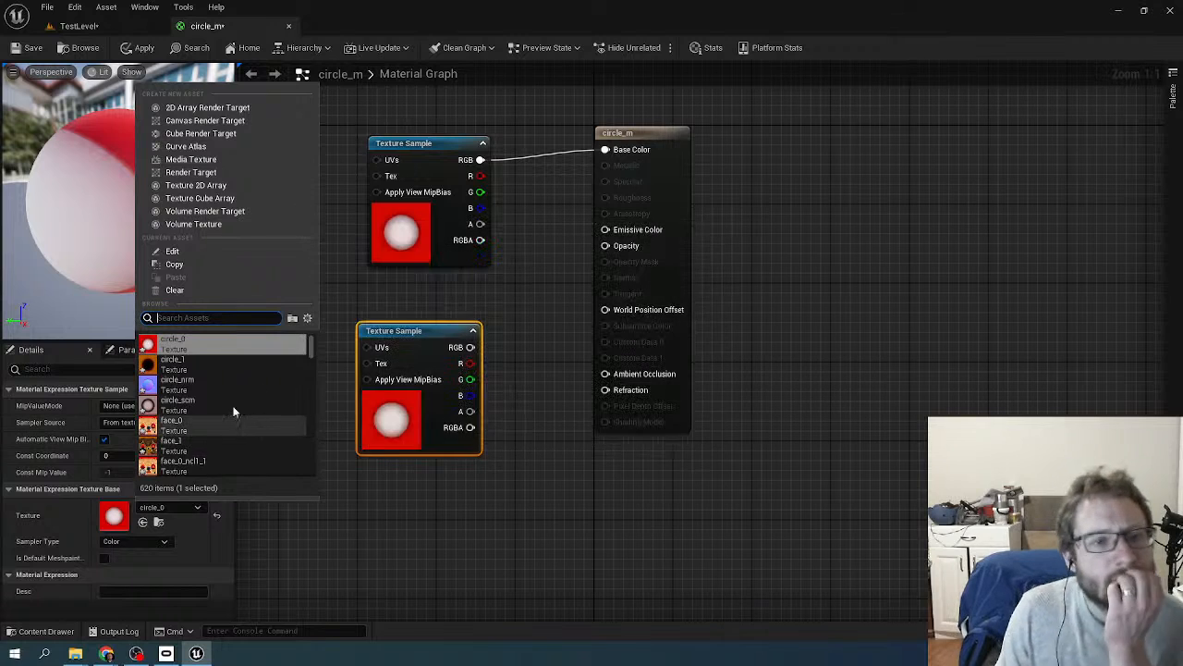
{"action": "left_click", "coordinate": [214, 381]}
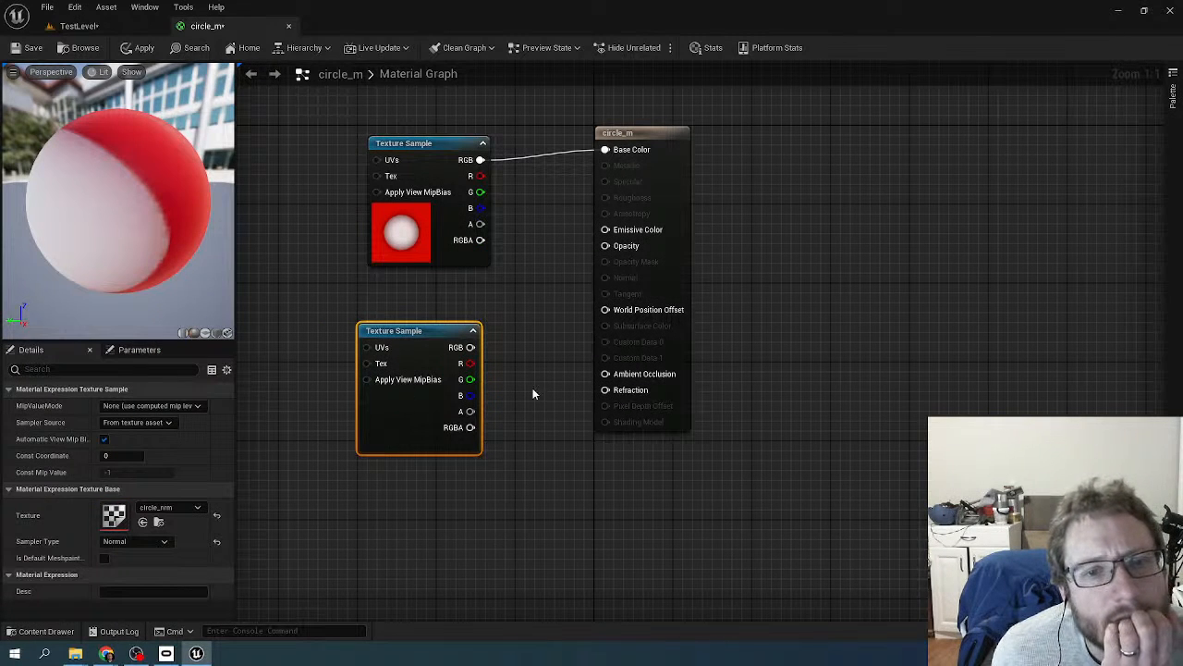
- Reposition the circle_m result node and set the material's Blend Mode to Opaque
{"action": "left_click_drag", "start_coordinate": [470, 346], "coordinate": [560, 323]}
{"action": "left_click", "coordinate": [567, 235]}
{"action": "left_click", "coordinate": [631, 128]}
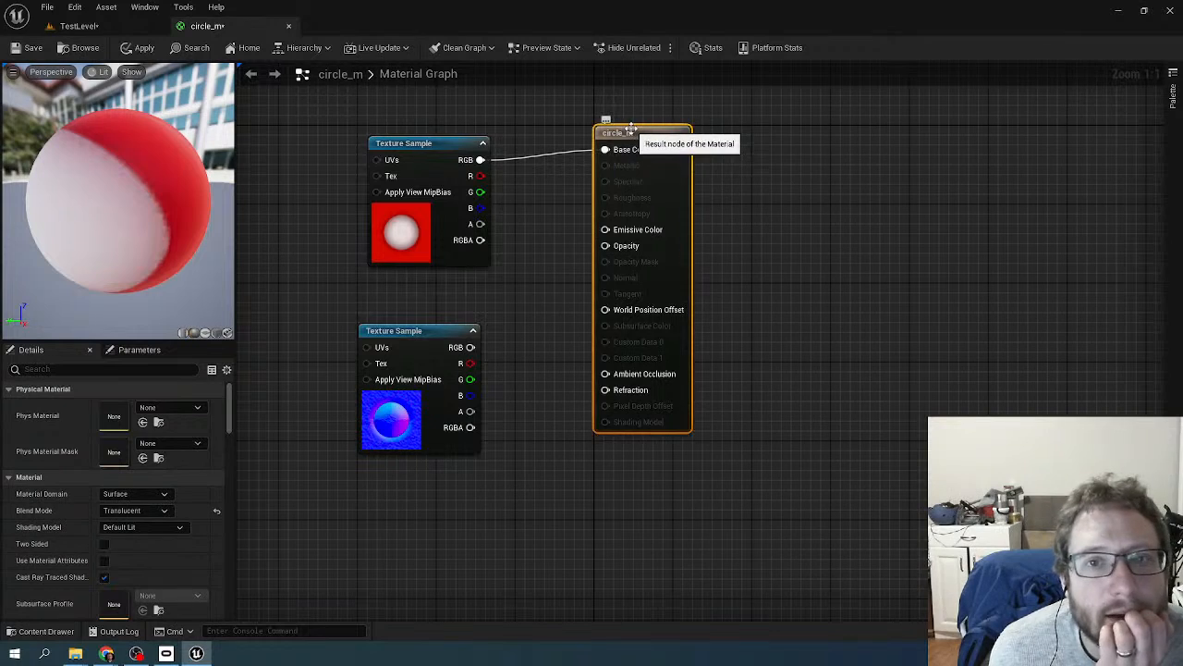
{"action": "scroll", "coordinate": [301, 314], "scroll_direction": "down", "scroll_amount": 1}
{"action": "scroll", "coordinate": [515, 293], "scroll_direction": "up", "scroll_amount": 1}
{"action": "left_click", "coordinate": [515, 293]}
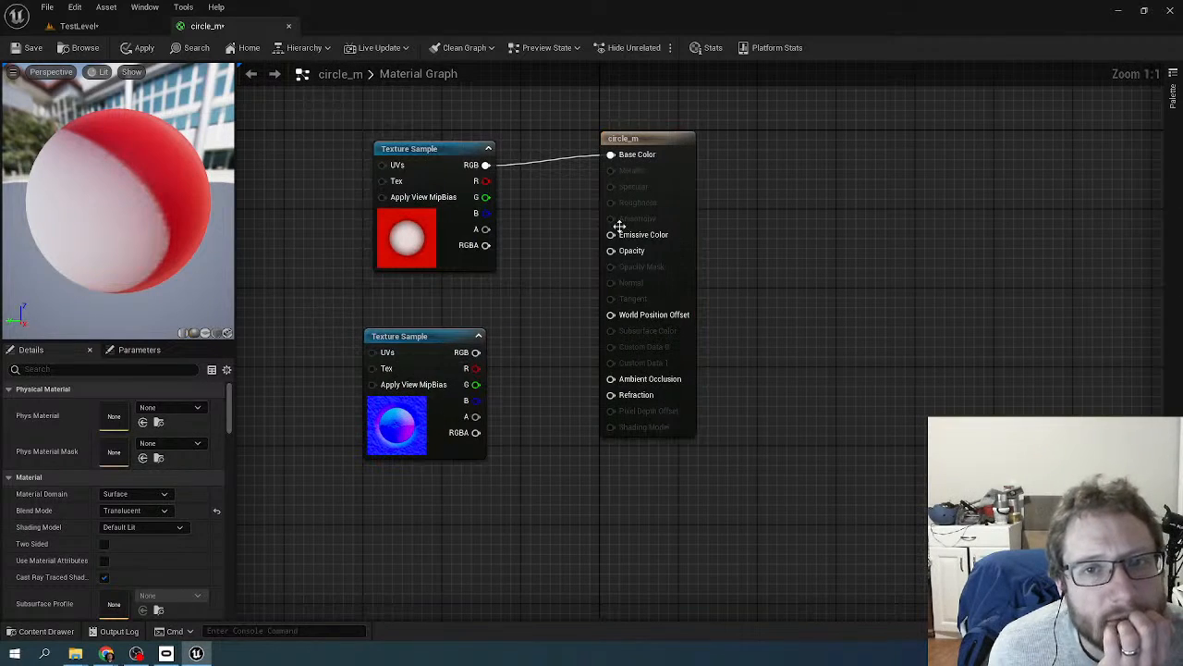
{"action": "left_click_drag", "start_coordinate": [619, 226], "coordinate": [608, 245]}
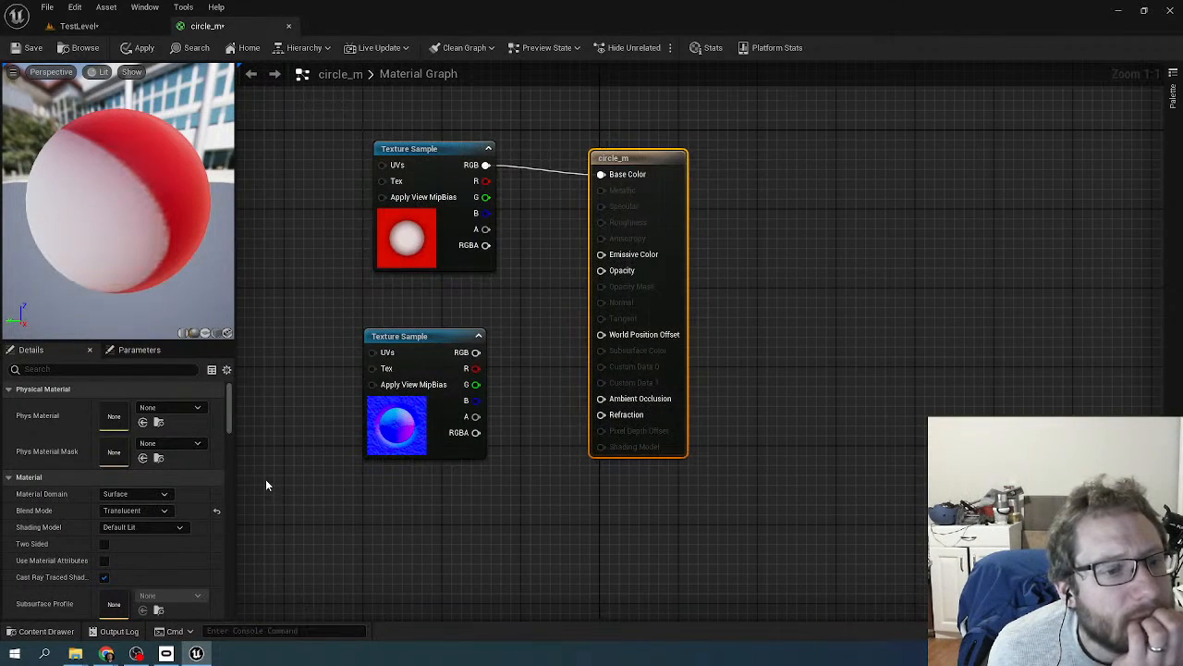
{"action": "scroll", "coordinate": [265, 483], "scroll_direction": "down", "scroll_amount": 2}
{"action": "left_click", "coordinate": [148, 510]}
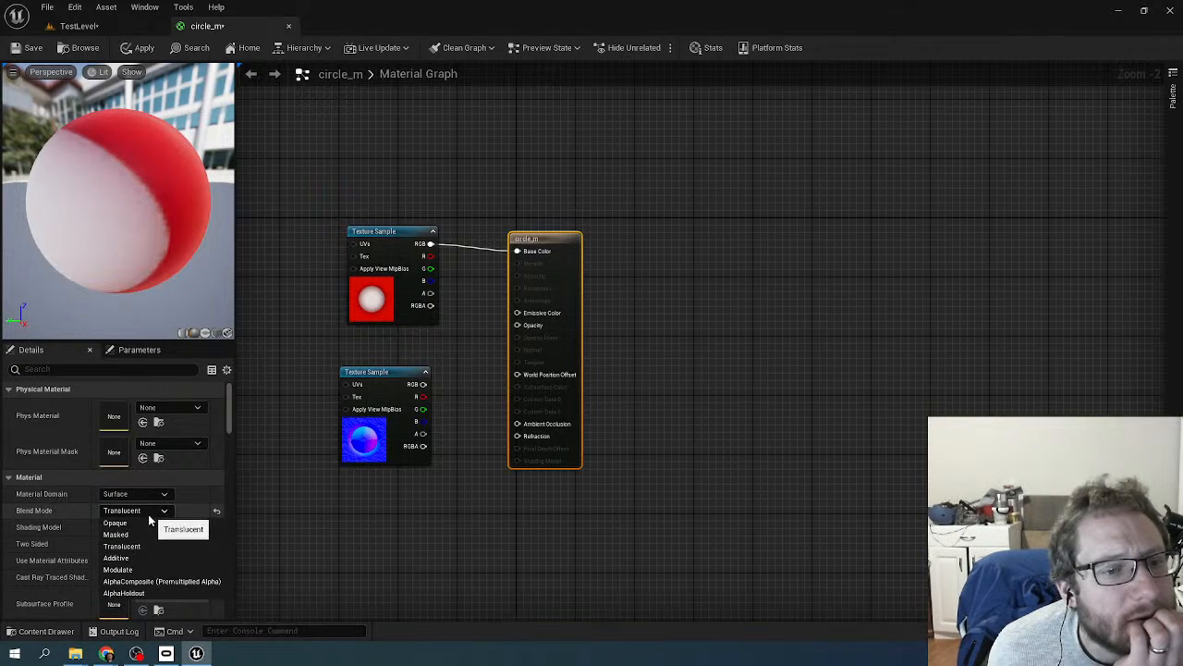
{"action": "left_click", "coordinate": [138, 524]}
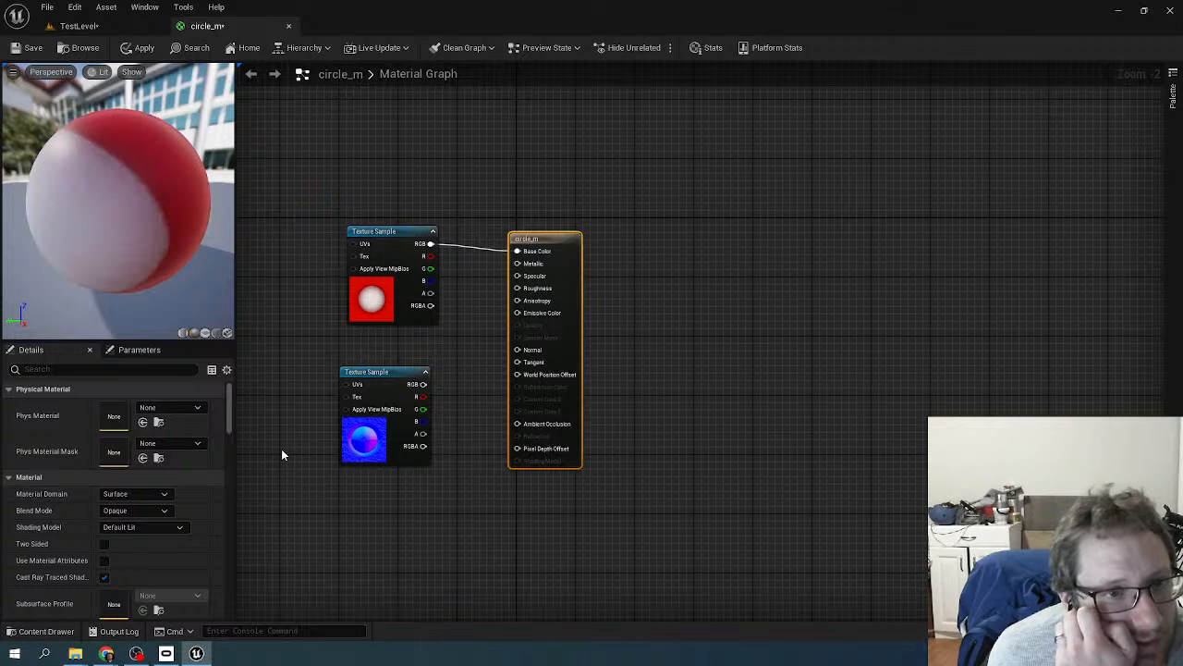
- Align the circle_nrm Texture Sample under the first, connect its RGB output to the Normal input, and apply the material
{"action": "left_click_drag", "start_coordinate": [376, 371], "coordinate": [490, 396]}
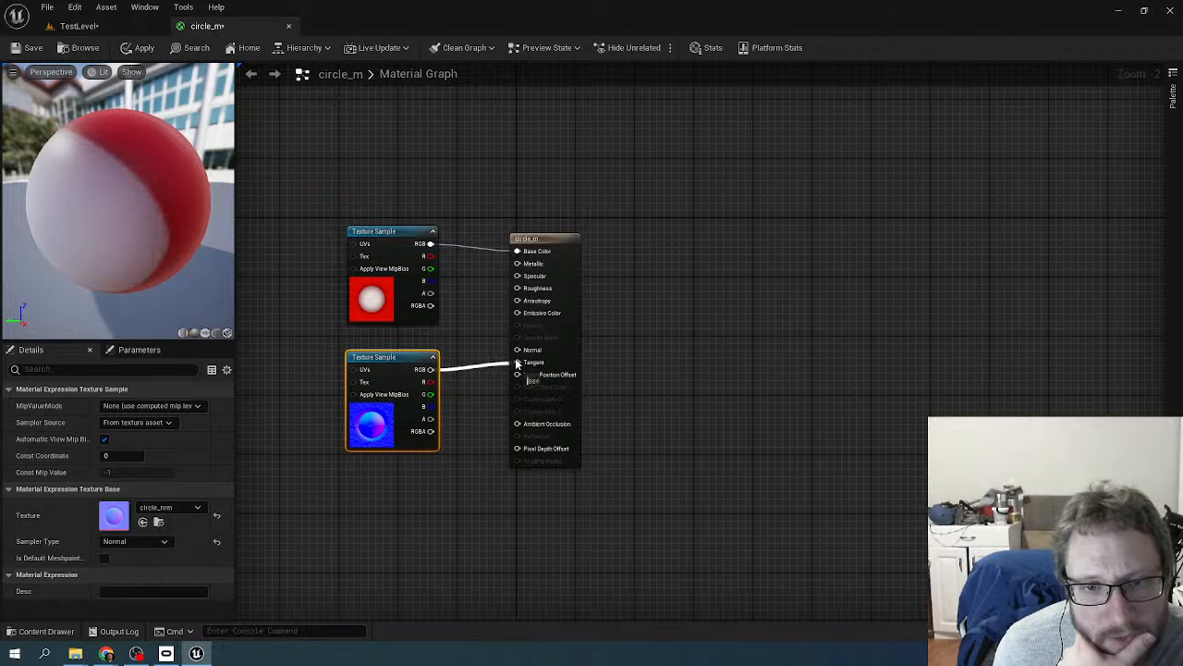
{"action": "left_click_drag", "start_coordinate": [520, 357], "coordinate": [518, 351]}
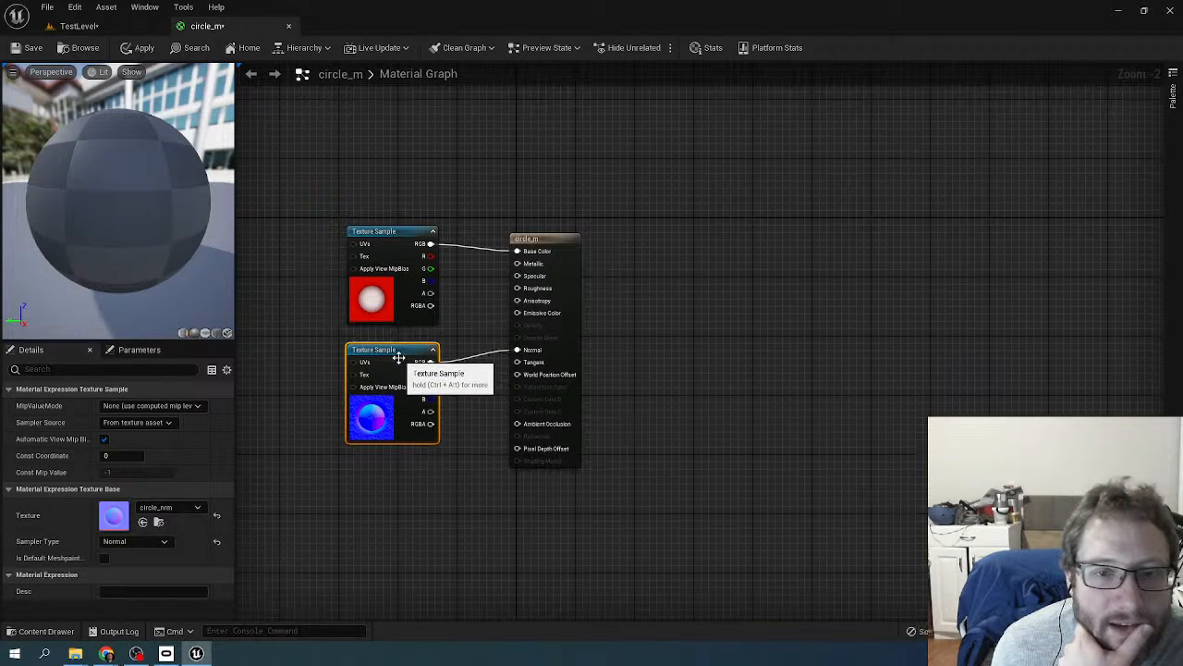
{"action": "right_click_drag", "start_coordinate": [453, 335], "coordinate": [490, 337]}
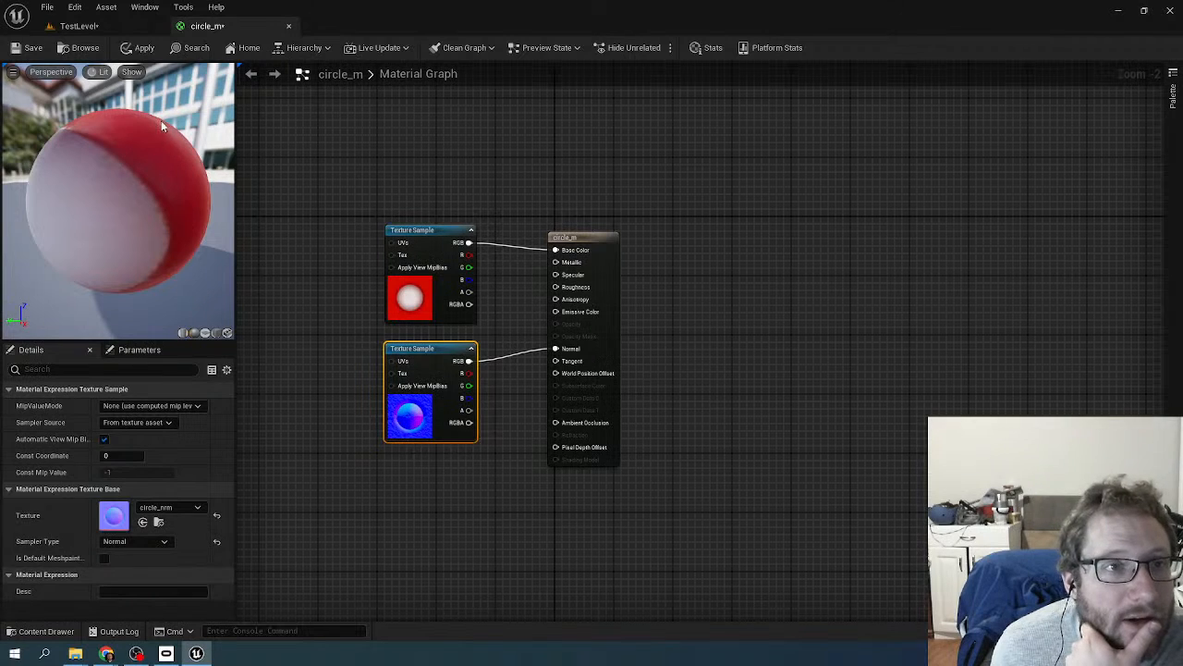
{"action": "left_click", "coordinate": [135, 48]}
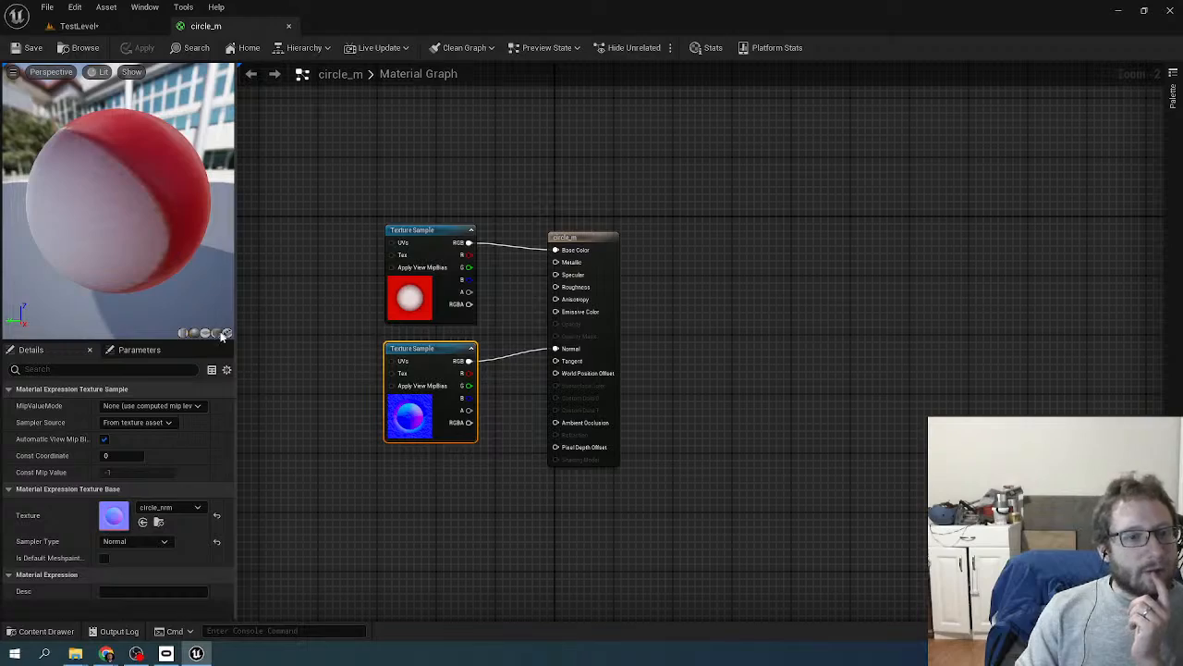
- Inspect the Bulborb's shell in the level from behind, above and close up to judge the changed circle_m material
{"action": "left_click", "coordinate": [104, 25]}
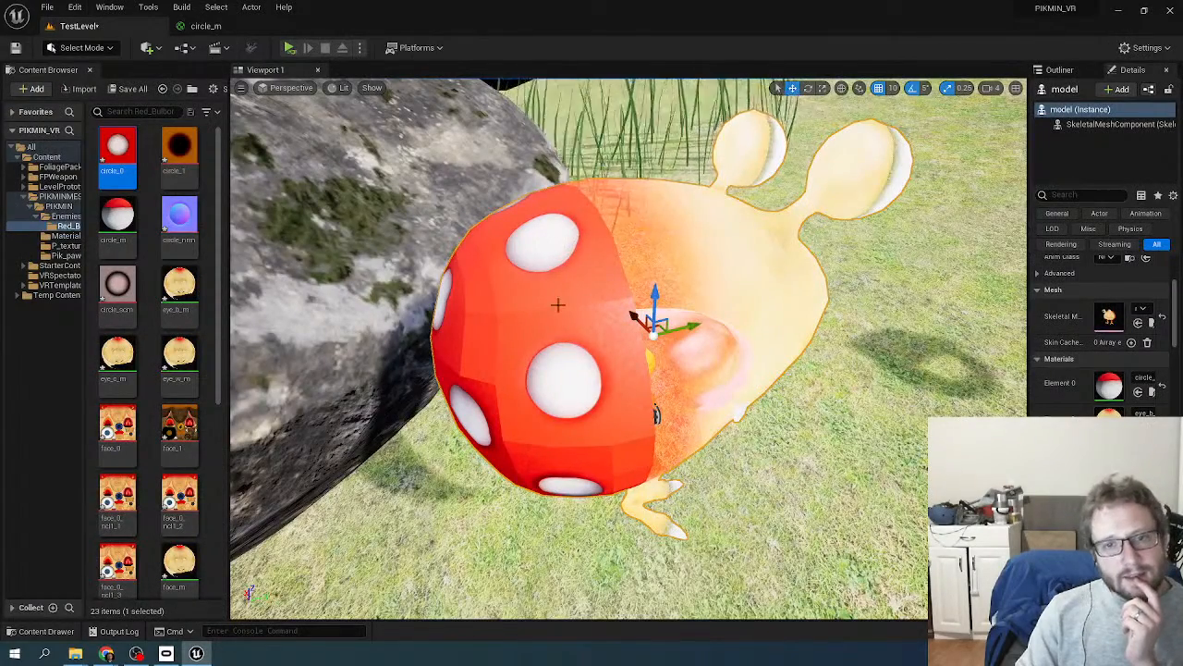
{"action": "right_click_drag", "start_coordinate": [558, 305], "coordinate": [559, 369]}
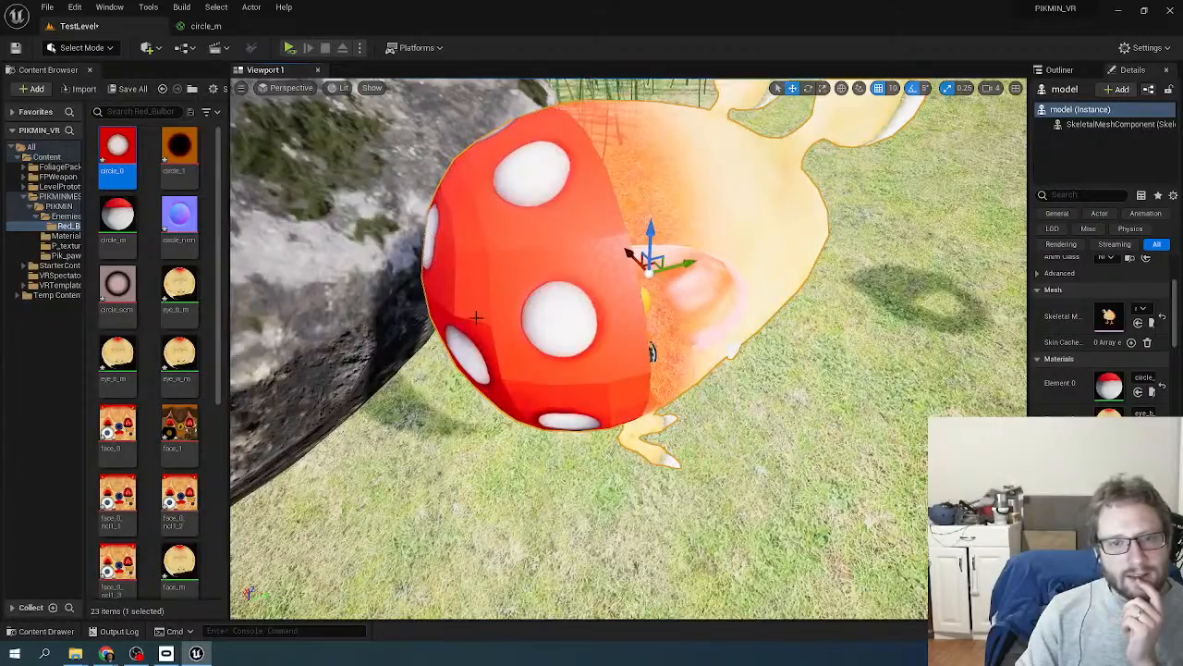
{"action": "scroll", "coordinate": [476, 317], "scroll_direction": "up", "scroll_amount": 5}
{"action": "scroll", "coordinate": [472, 317], "scroll_direction": "down", "scroll_amount": 5}
{"action": "right_click_drag", "start_coordinate": [466, 317], "coordinate": [712, 185]}
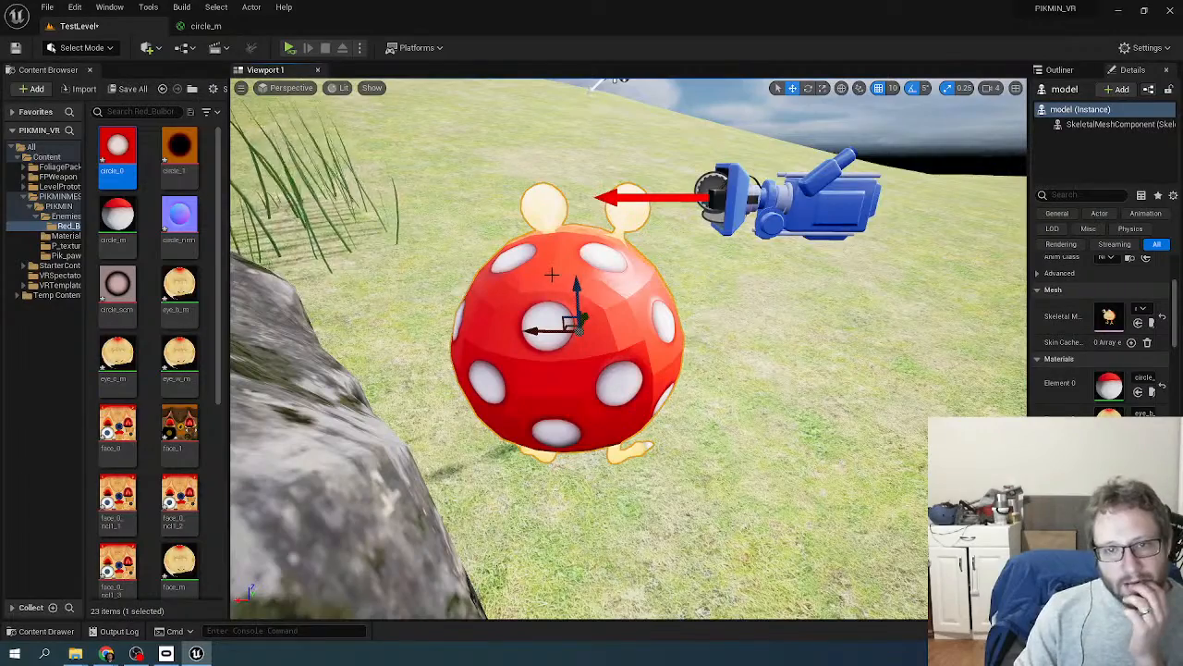
{"action": "right_click_drag", "start_coordinate": [552, 275], "coordinate": [573, 261]}
{"action": "key", "text": "w"}
{"action": "key", "text": "s"}
{"action": "key", "text": "s"}
{"action": "key", "text": "w"}
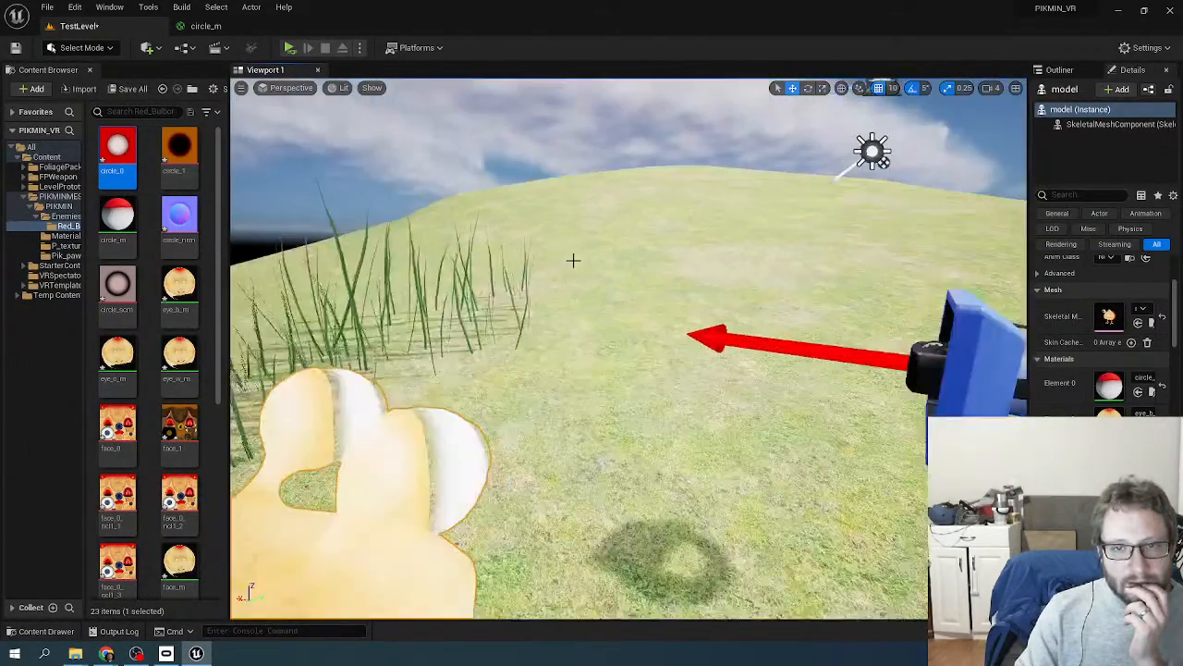
- Separate the overlapping Texture Samples in the eye_b_m graph, placing the Base Color one above the Opacity one
{"action": "key", "text": "f"}
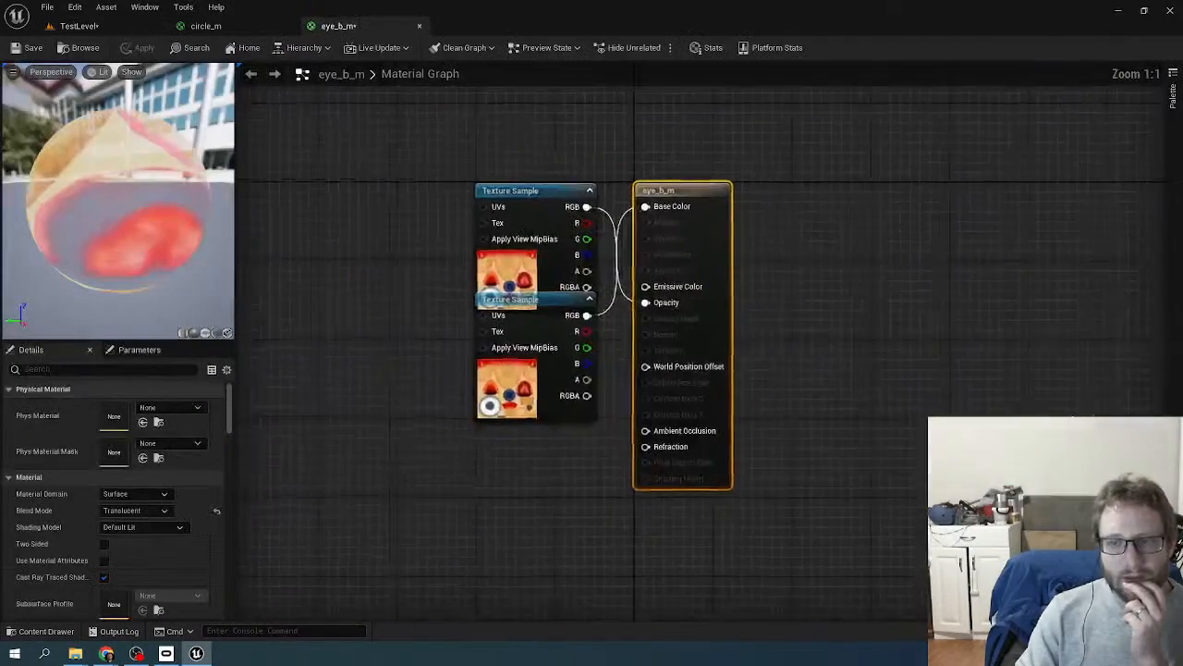
{"action": "left_click_drag", "start_coordinate": [566, 315], "coordinate": [554, 264]}
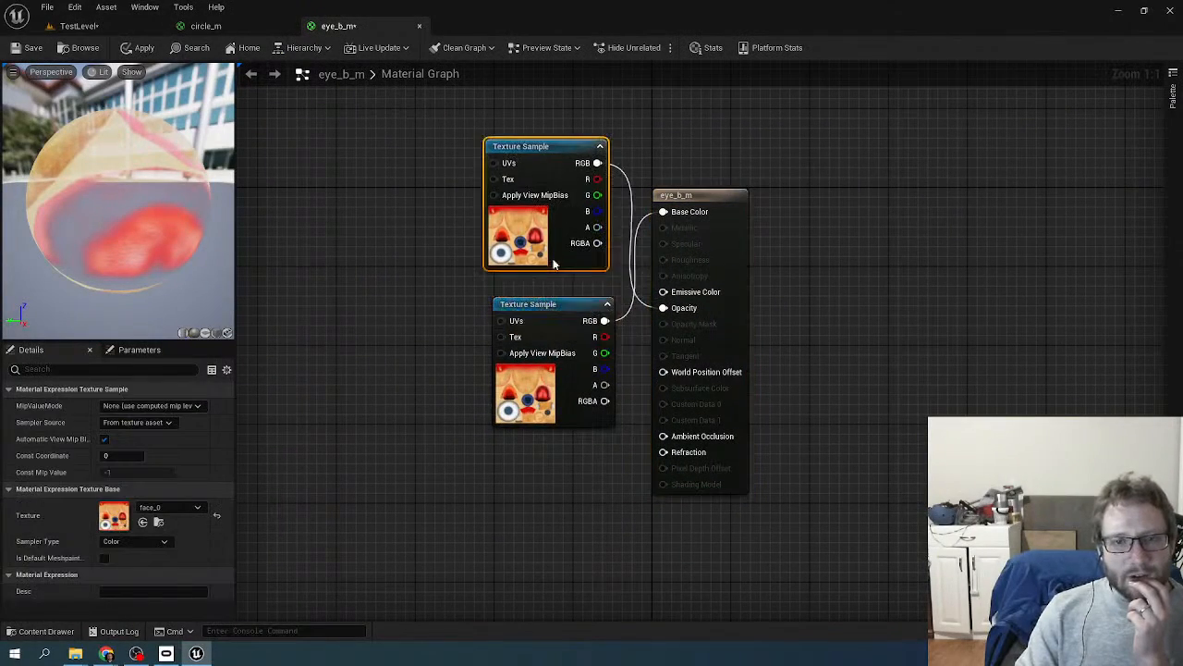
{"action": "left_click_drag", "start_coordinate": [546, 310], "coordinate": [418, 310]}
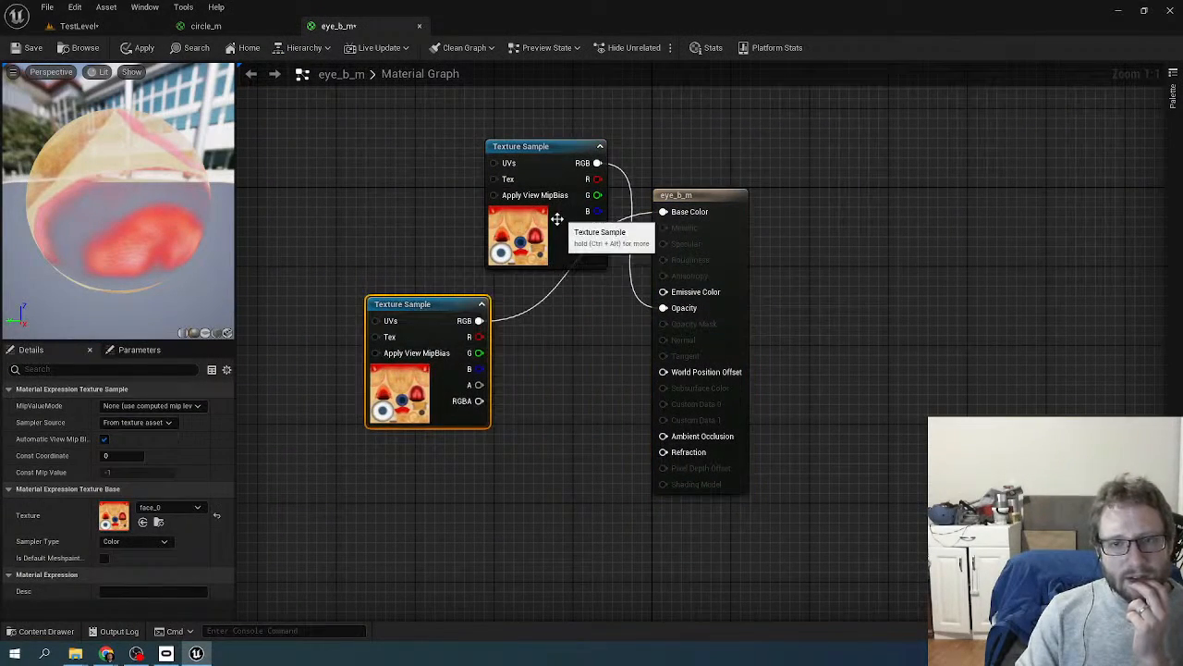
{"action": "left_click_drag", "start_coordinate": [537, 167], "coordinate": [509, 441]}
{"action": "left_click_drag", "start_coordinate": [418, 320], "coordinate": [433, 209]}
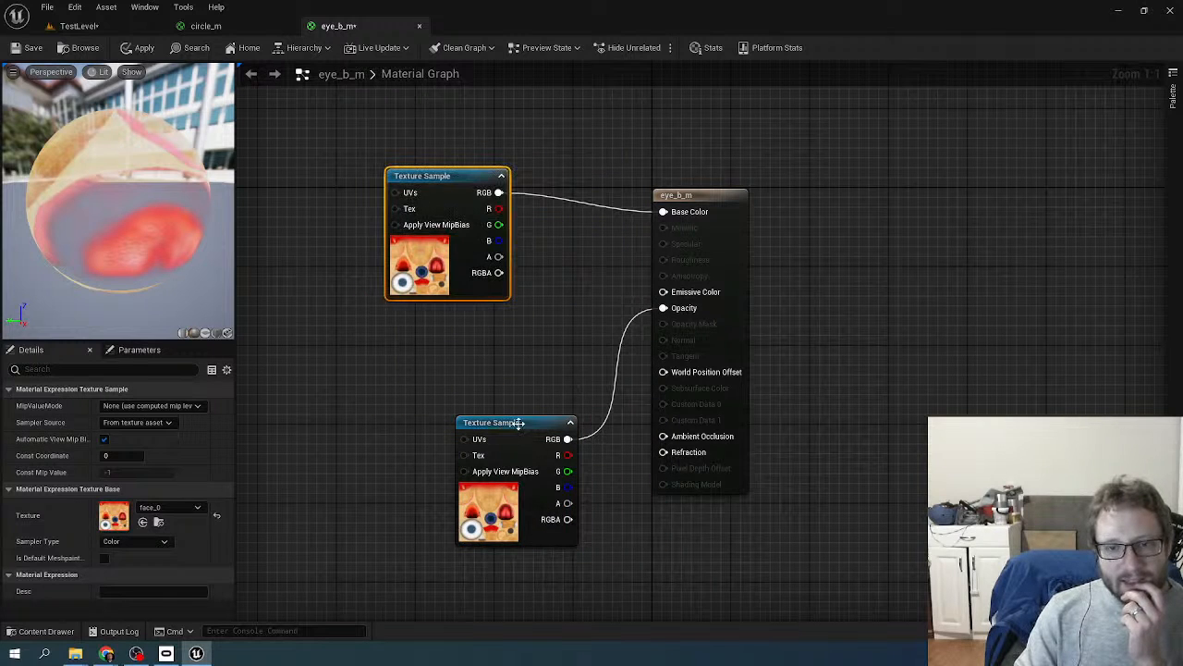
{"action": "left_click_drag", "start_coordinate": [518, 423], "coordinate": [505, 354]}
- Set eye_b_m's Blend Mode to Opaque and move the second Texture Sample directly below the first one
{"action": "left_click", "coordinate": [702, 201]}
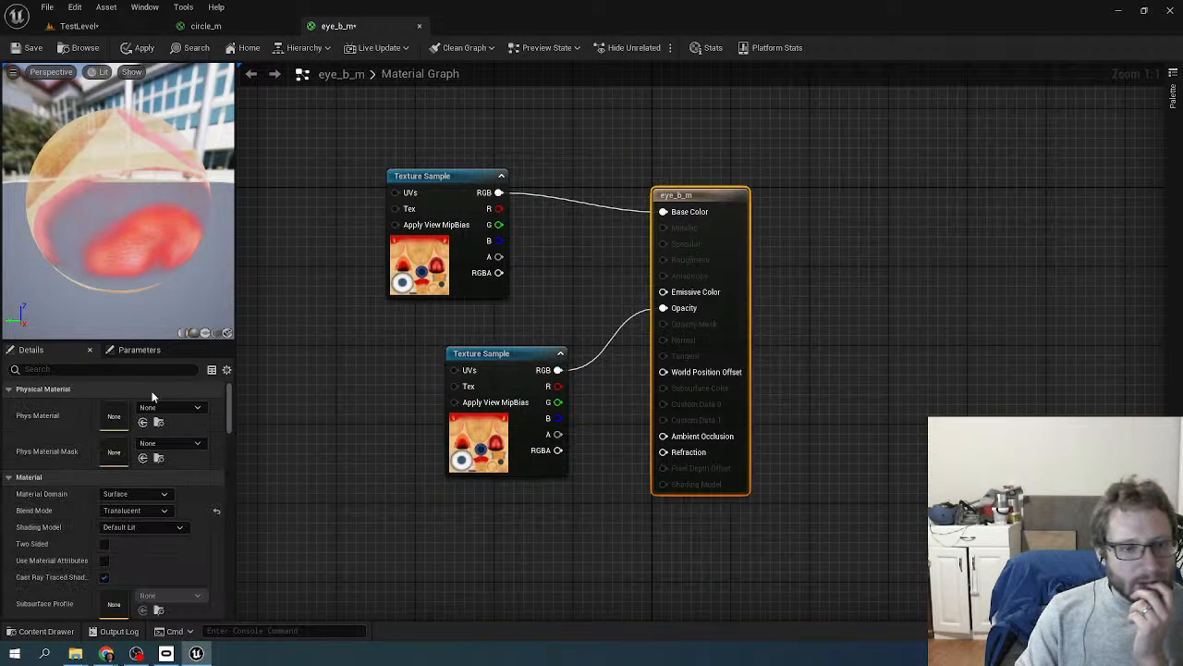
{"action": "left_click", "coordinate": [130, 511]}
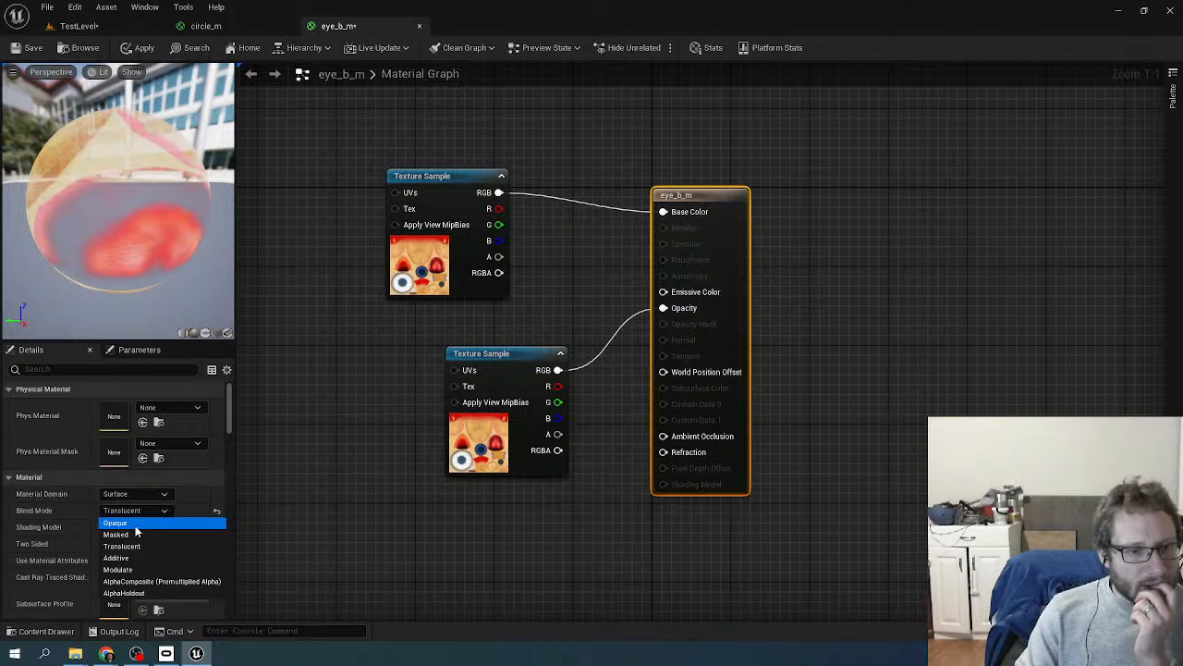
{"action": "left_click", "coordinate": [135, 525]}
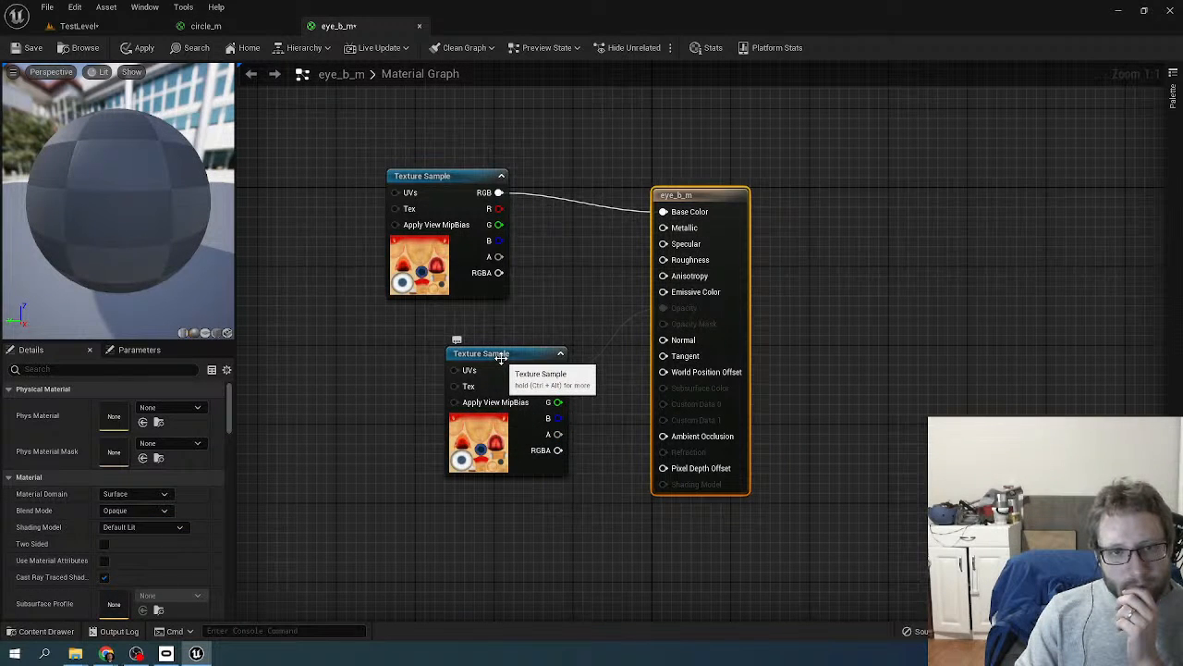
{"action": "left_click_drag", "start_coordinate": [500, 358], "coordinate": [448, 337]}
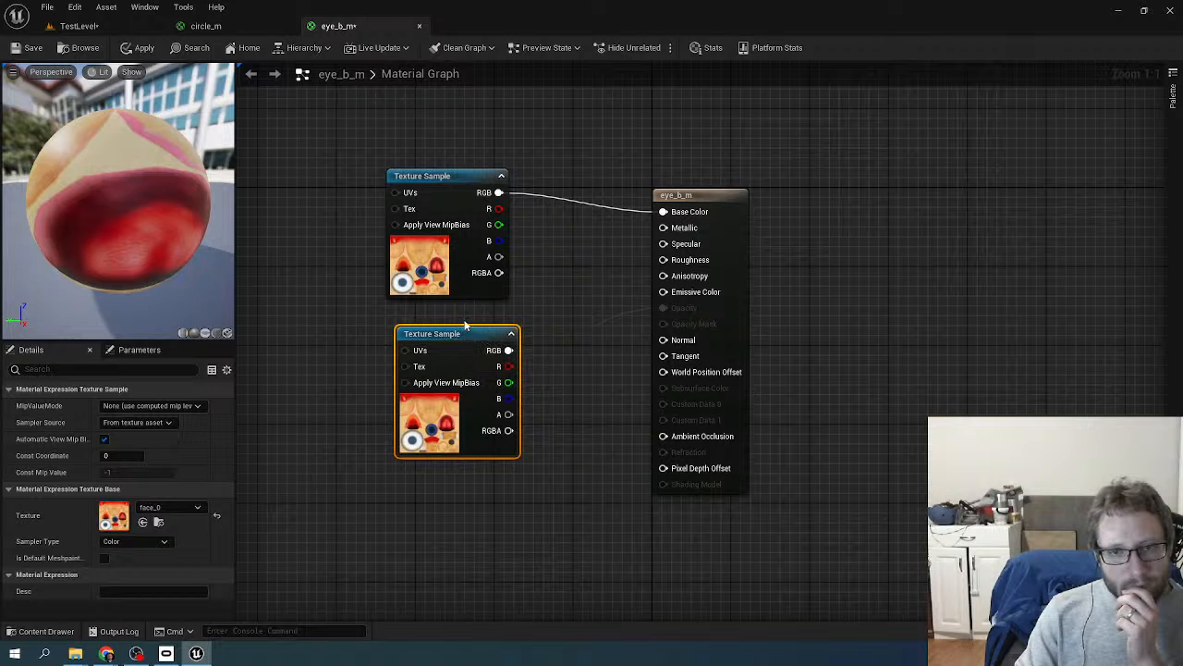
{"action": "mouse_move", "coordinate": [152, 257]}
{"action": "left_mouse_down"}
{"action": "mouse_move", "coordinate": [221, 259]}
{"action": "mouse_move", "coordinate": [222, 203]}
{"action": "mouse_move", "coordinate": [221, 270]}
{"action": "mouse_move", "coordinate": [155, 261]}
{"action": "mouse_move", "coordinate": [220, 257]}
{"action": "mouse_move", "coordinate": [218, 176]}
{"action": "mouse_move", "coordinate": [204, 147]}
{"action": "mouse_move", "coordinate": [185, 213]}
{"action": "mouse_move", "coordinate": [199, 268]}
{"action": "mouse_move", "coordinate": [148, 256]}
{"action": "left_mouse_up"}
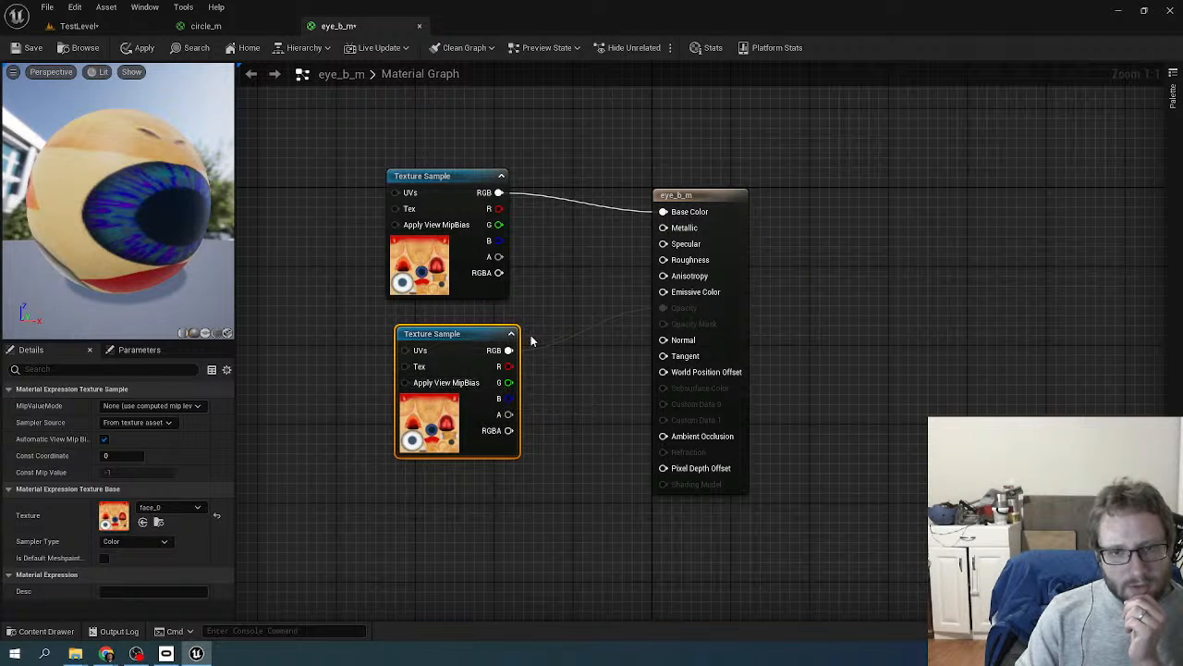
- Set the lower Texture Sample's texture to face_nrm and connect its RGB output to the Normal input
{"action": "left_click", "coordinate": [163, 500]}
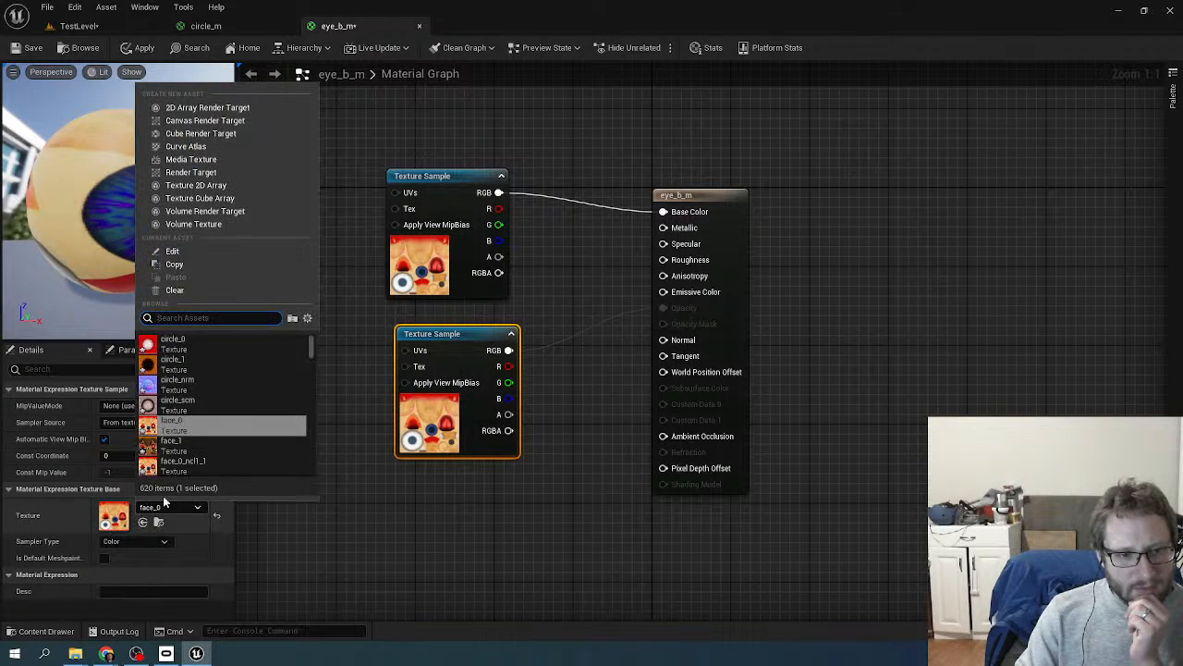
{"action": "scroll", "coordinate": [220, 440], "scroll_direction": "down", "scroll_amount": 3}
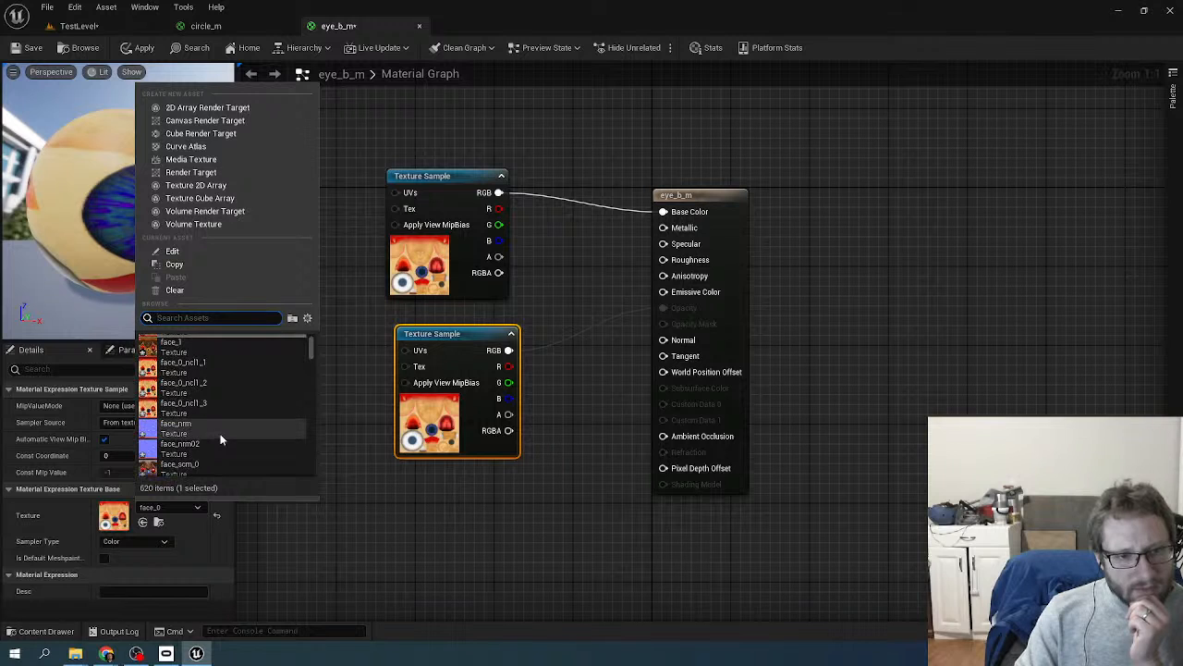
{"action": "left_click", "coordinate": [217, 429]}
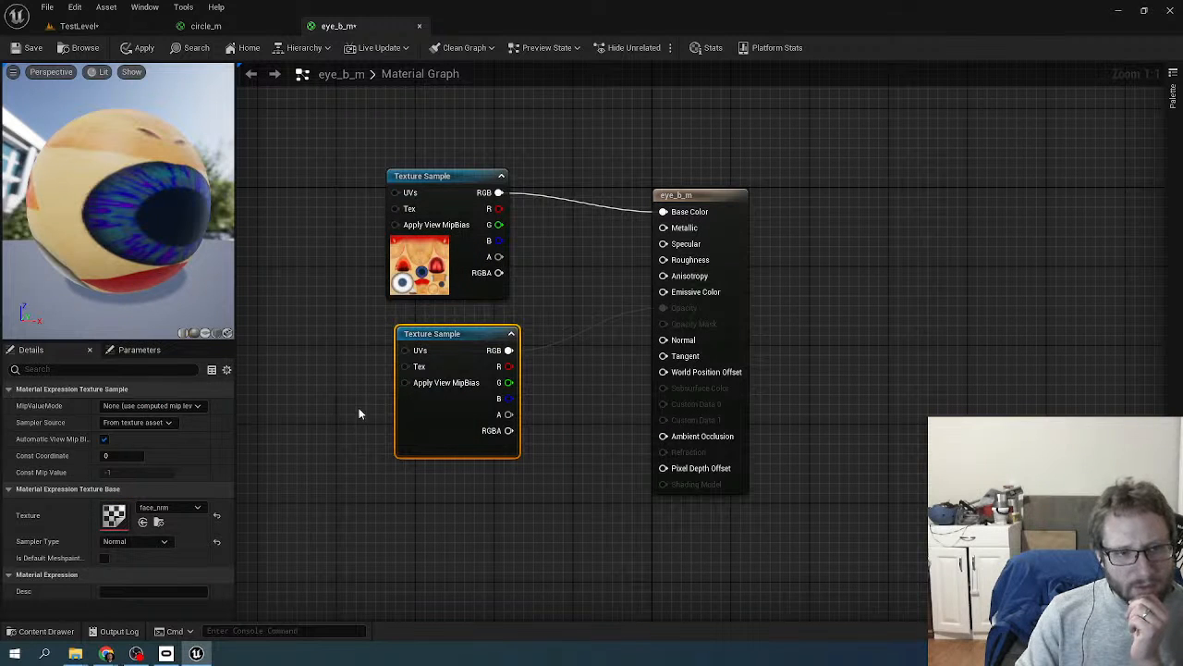
{"action": "left_click_drag", "start_coordinate": [508, 350], "coordinate": [662, 343]}
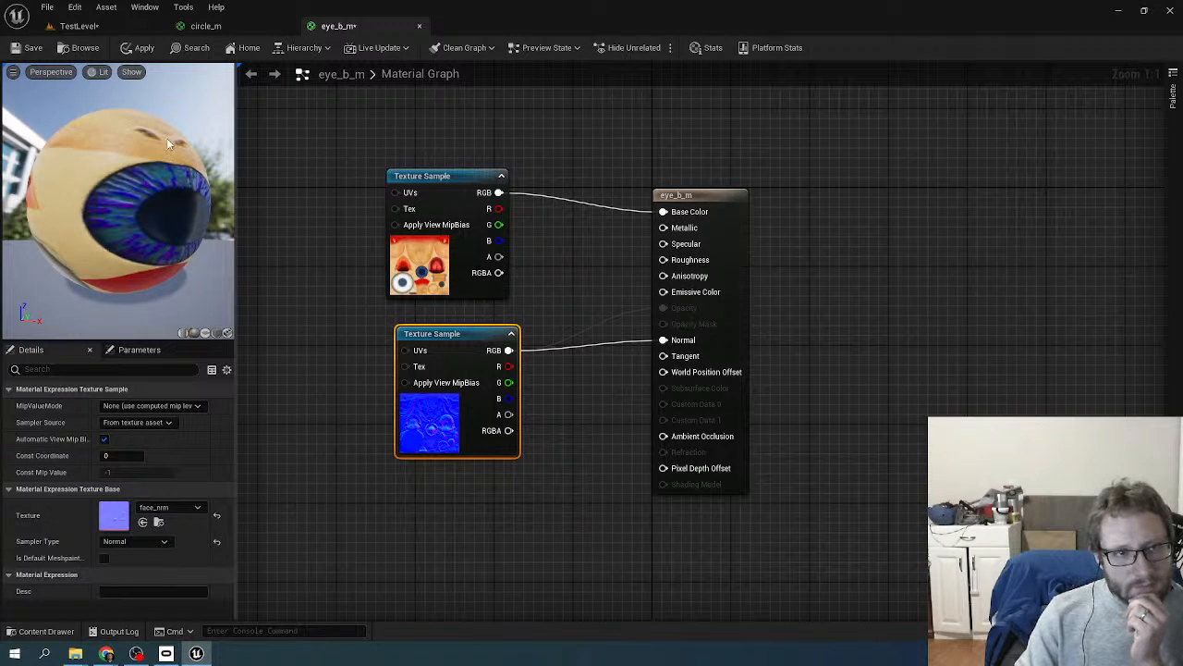
- Save the eye_b_m material and align the face_nrm Texture Sample under the Base Color one
{"action": "left_click", "coordinate": [27, 47]}
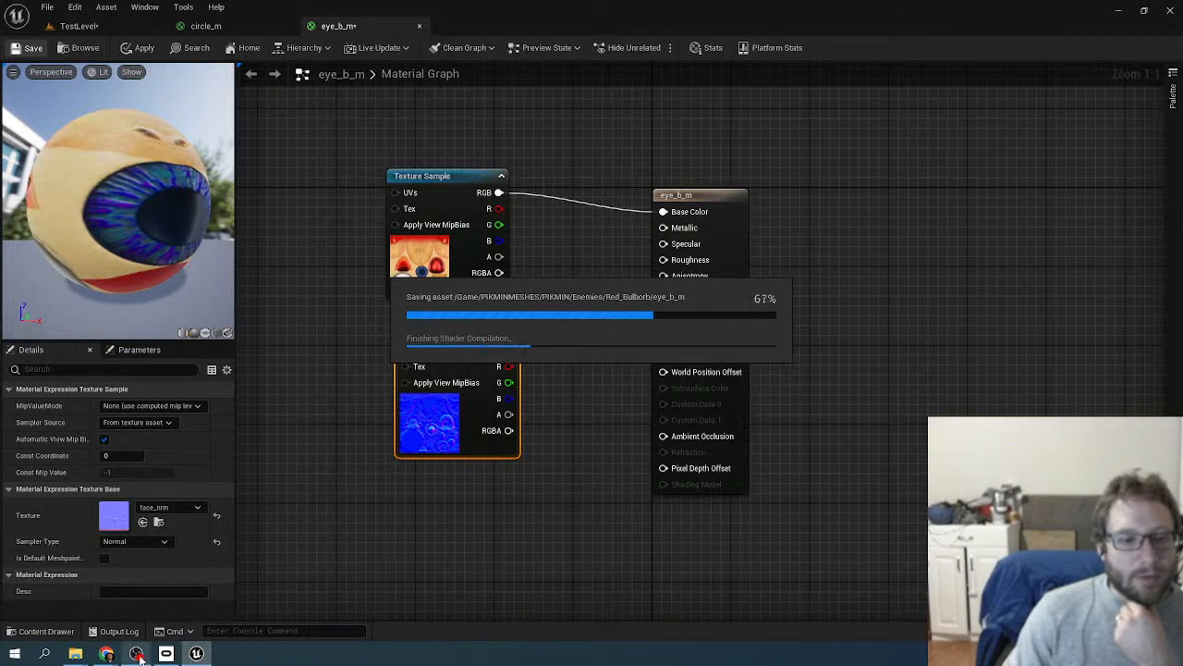
{"action": "mouse_move", "coordinate": [137, 654]}
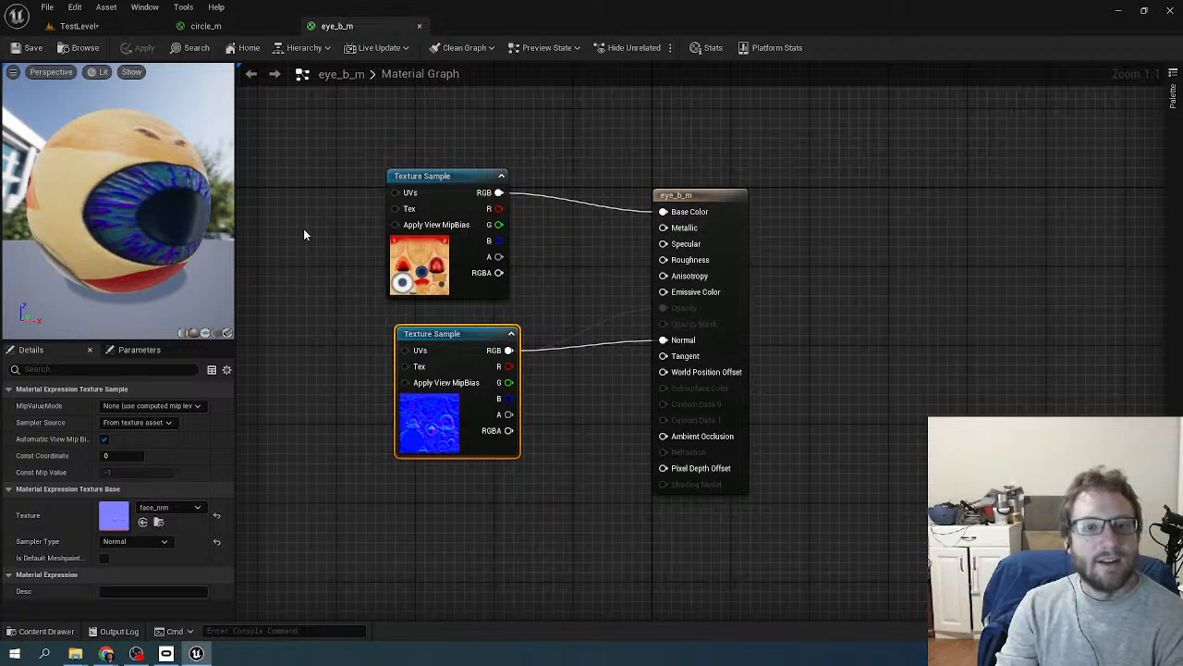
{"action": "left_click_drag", "start_coordinate": [432, 336], "coordinate": [422, 335]}
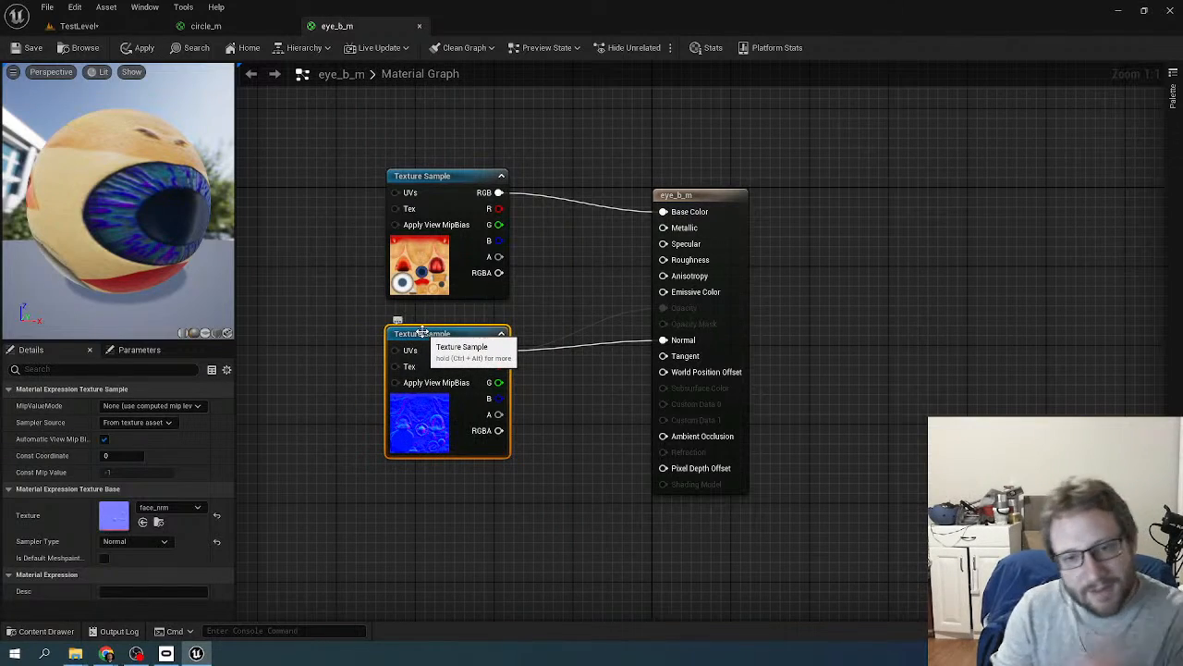
- Inspect the Bulborb's face and eyes from the front in TestLevel to judge the changed eye_b_m material
{"action": "left_click", "coordinate": [79, 26]}
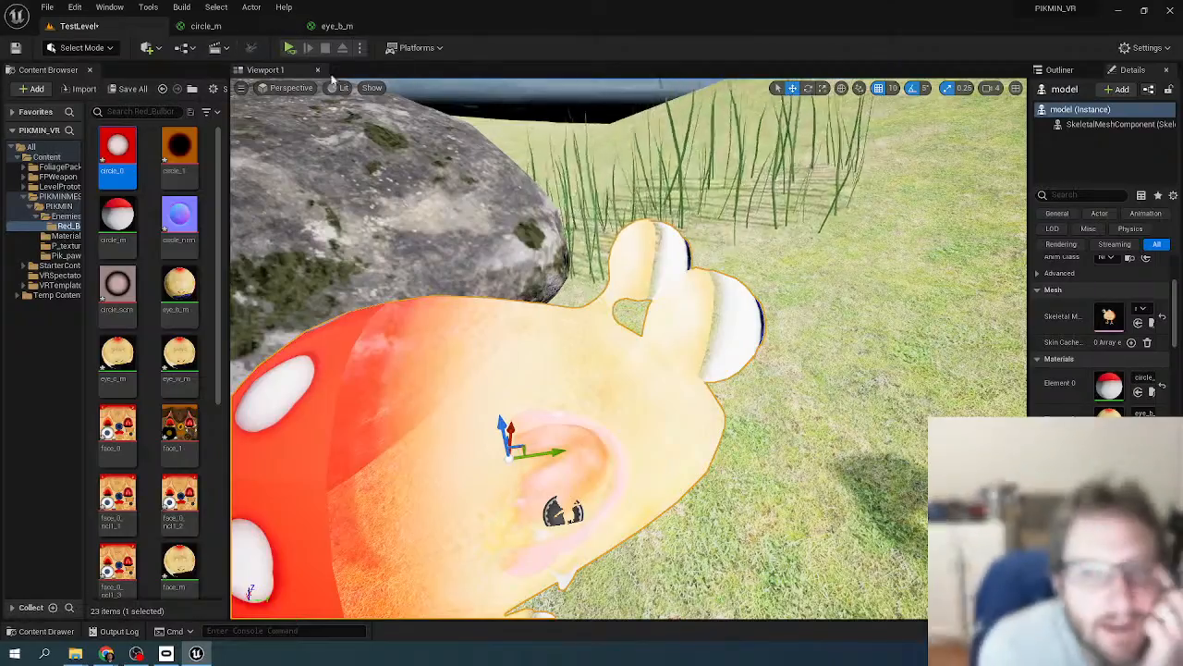
{"action": "right_click_drag", "start_coordinate": [628, 347], "coordinate": [832, 348]}
{"action": "right_click_drag", "start_coordinate": [552, 188], "coordinate": [626, 198]}
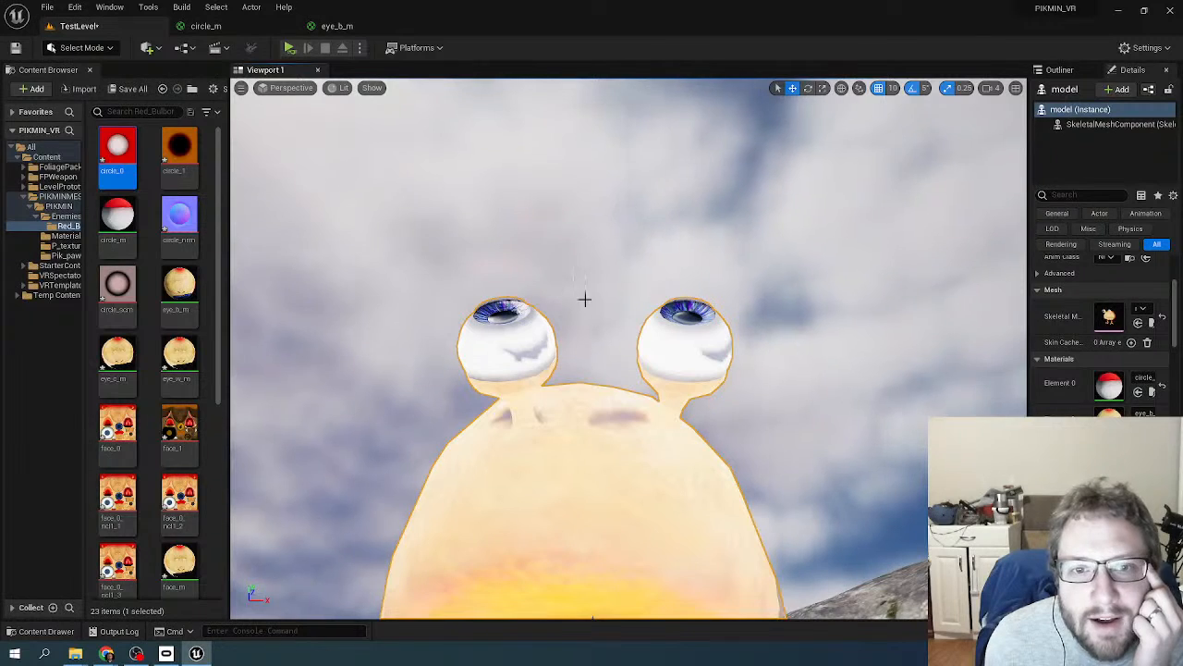
{"action": "right_click_drag", "start_coordinate": [565, 304], "coordinate": [576, 339]}
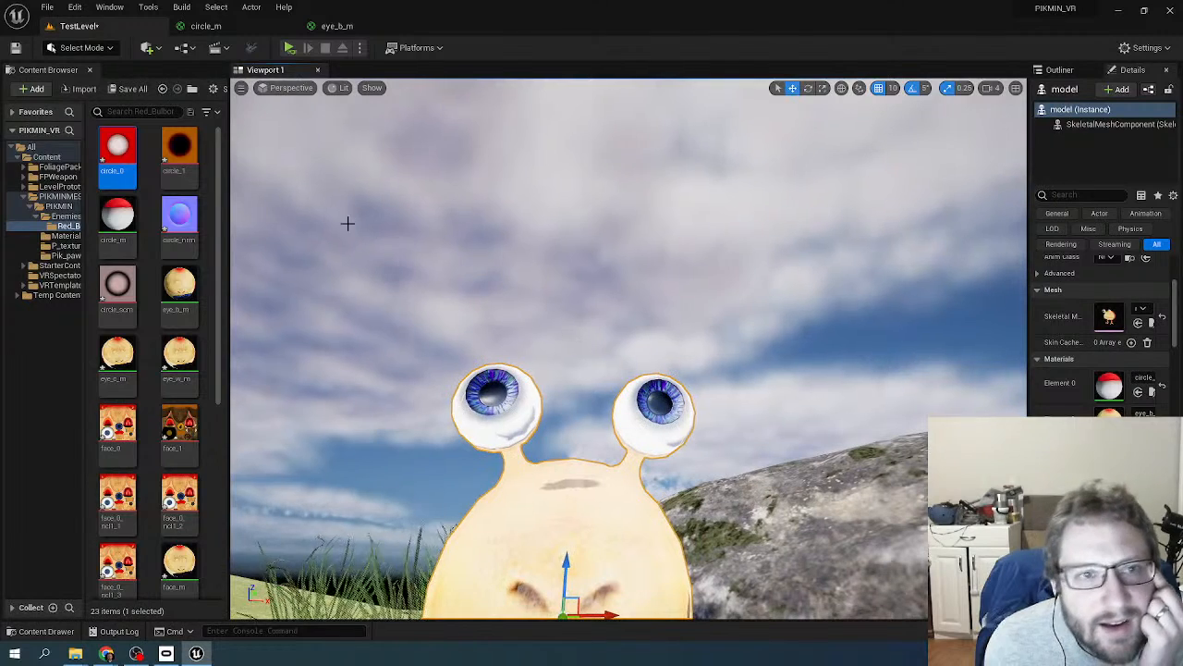
- Move the circle_nrm Texture Sample in circle_m away from the result node and add a Multiply node from its RGB output
{"action": "left_click", "coordinate": [252, 30]}
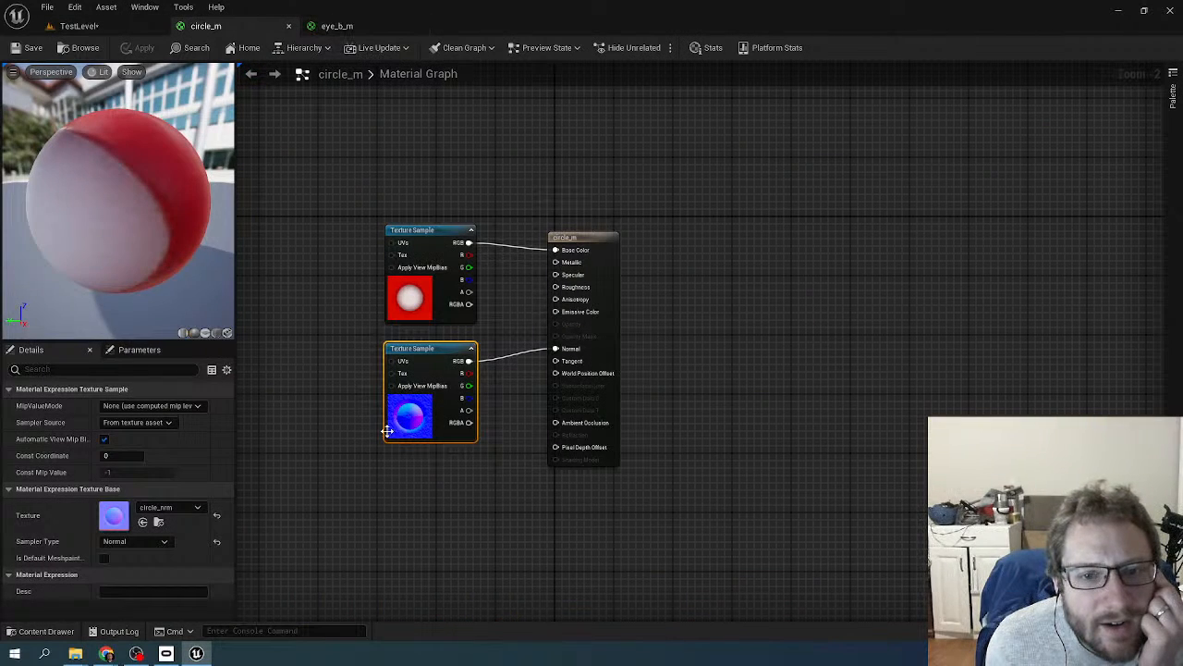
{"action": "left_click_drag", "start_coordinate": [422, 350], "coordinate": [446, 374]}
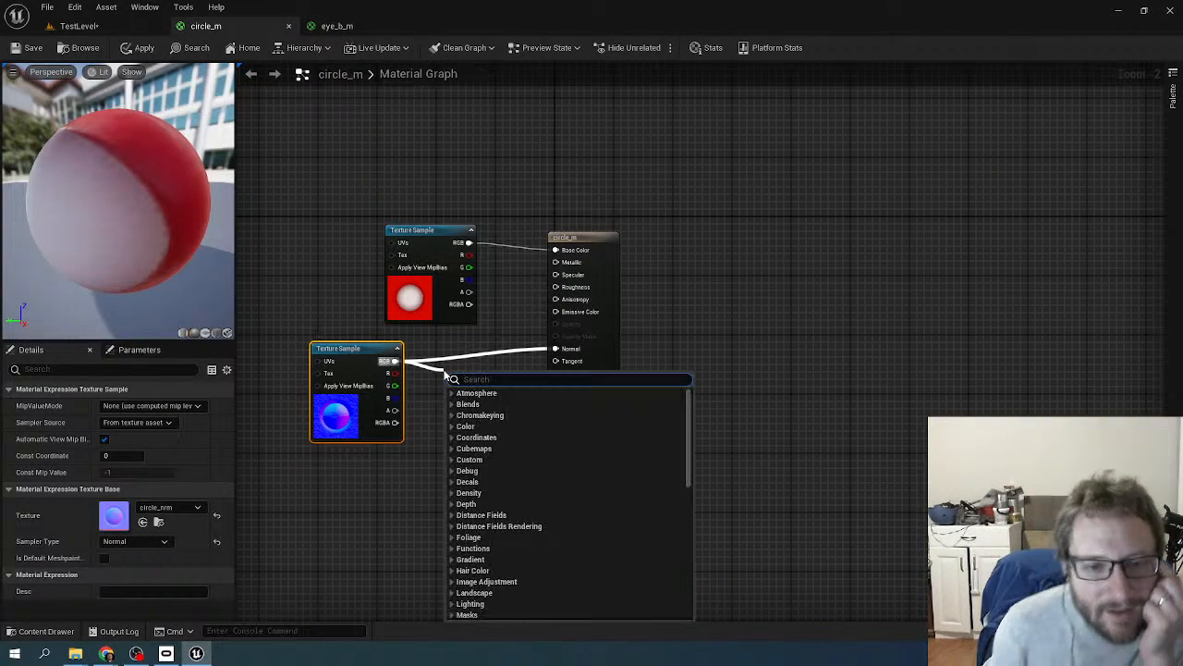
{"action": "type", "text": "multi"}
{"action": "key", "text": "Return"}
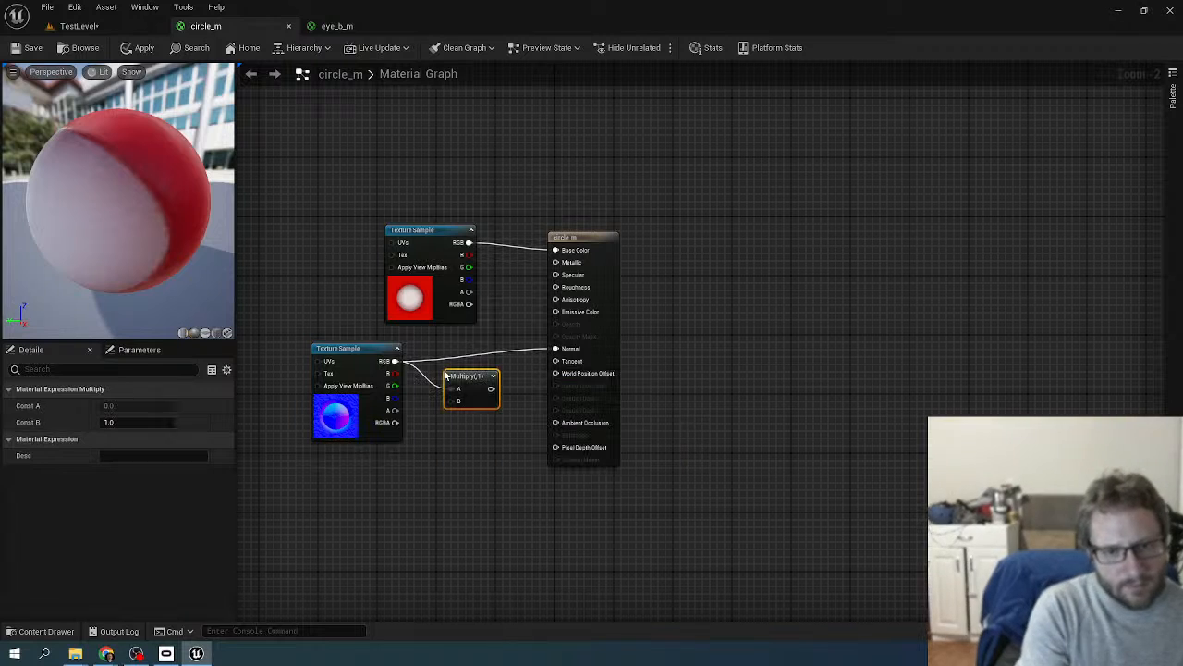
- Add a Constant node with value -1 and connect it to the Multiply node's B input
{"action": "left_click", "coordinate": [440, 444]}
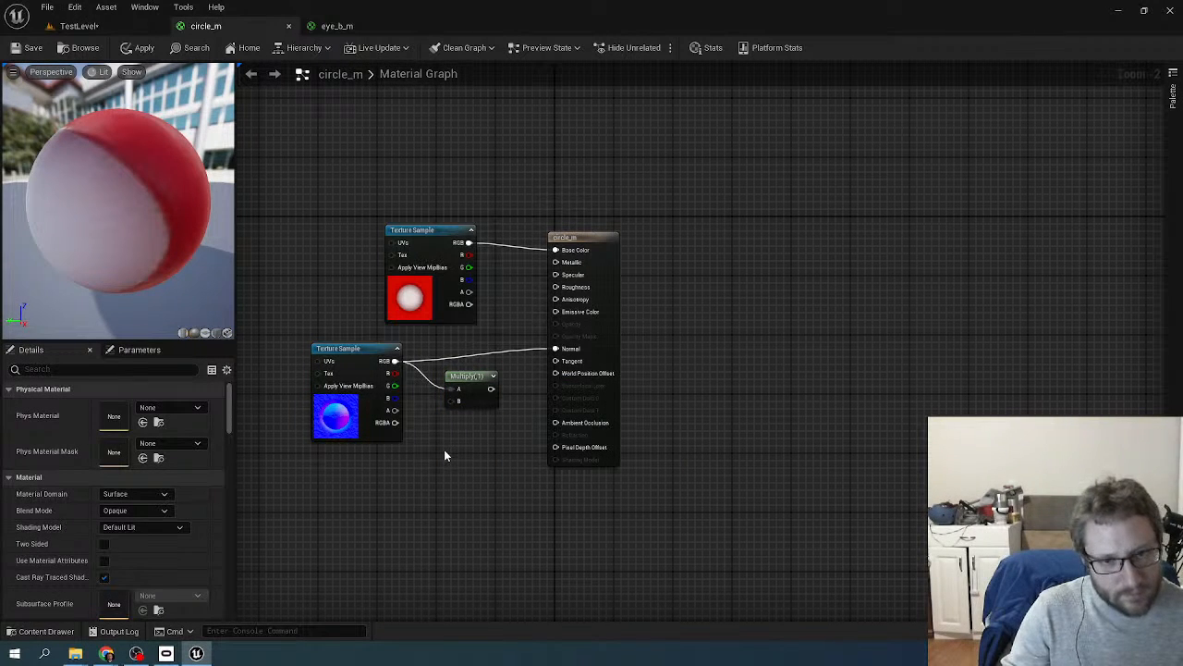
{"action": "left_click", "coordinate": [444, 454]}
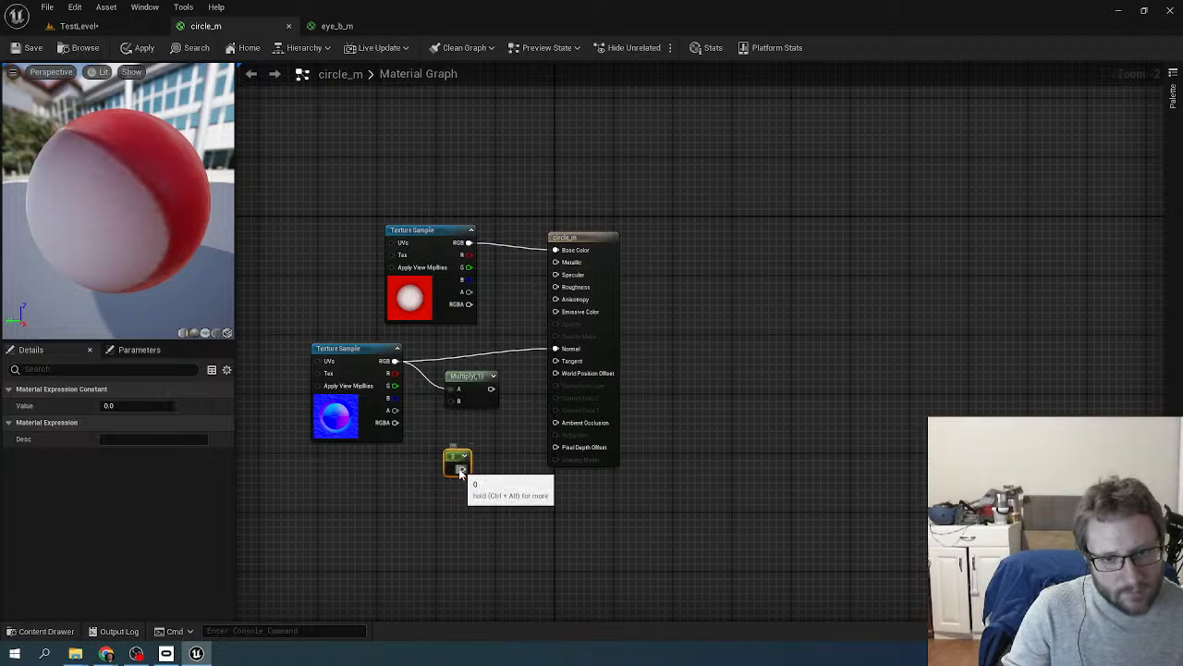
{"action": "left_click_drag", "start_coordinate": [463, 468], "coordinate": [453, 401]}
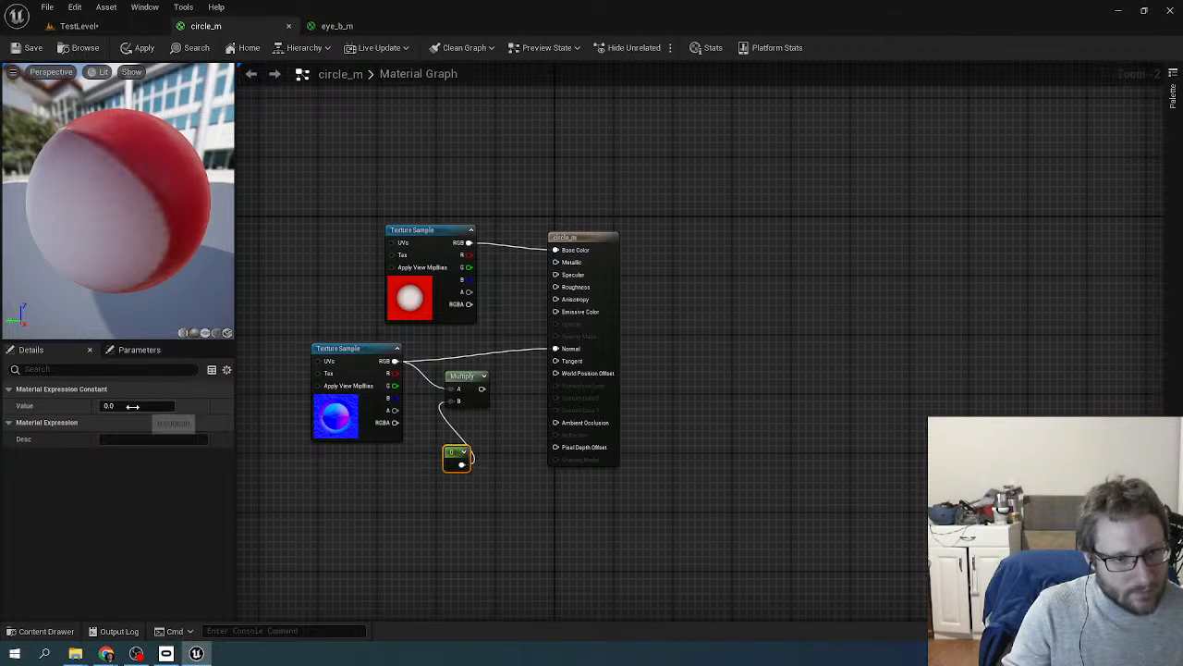
{"action": "type", "text": "-1"}
{"action": "key", "text": "Return"}
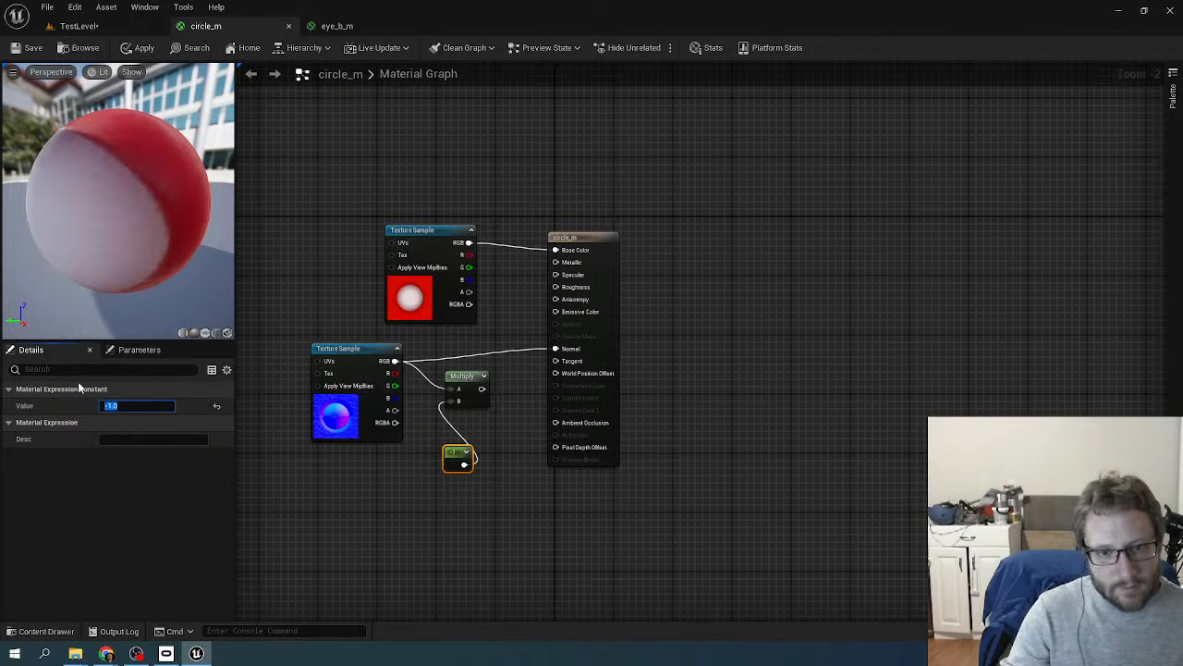
- Connect the Multiply output to circle_m's Normal input, check the preview sphere, and apply the material
{"action": "left_click_drag", "start_coordinate": [482, 389], "coordinate": [567, 354]}
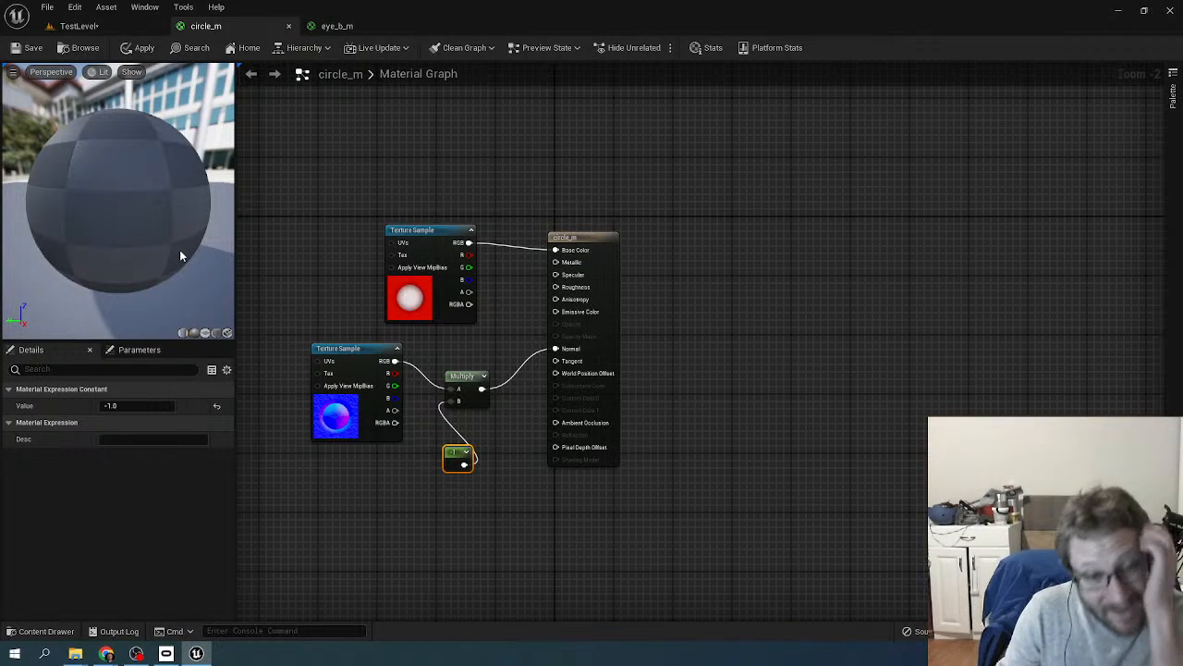
{"action": "left_click_drag", "start_coordinate": [179, 250], "coordinate": [222, 247]}
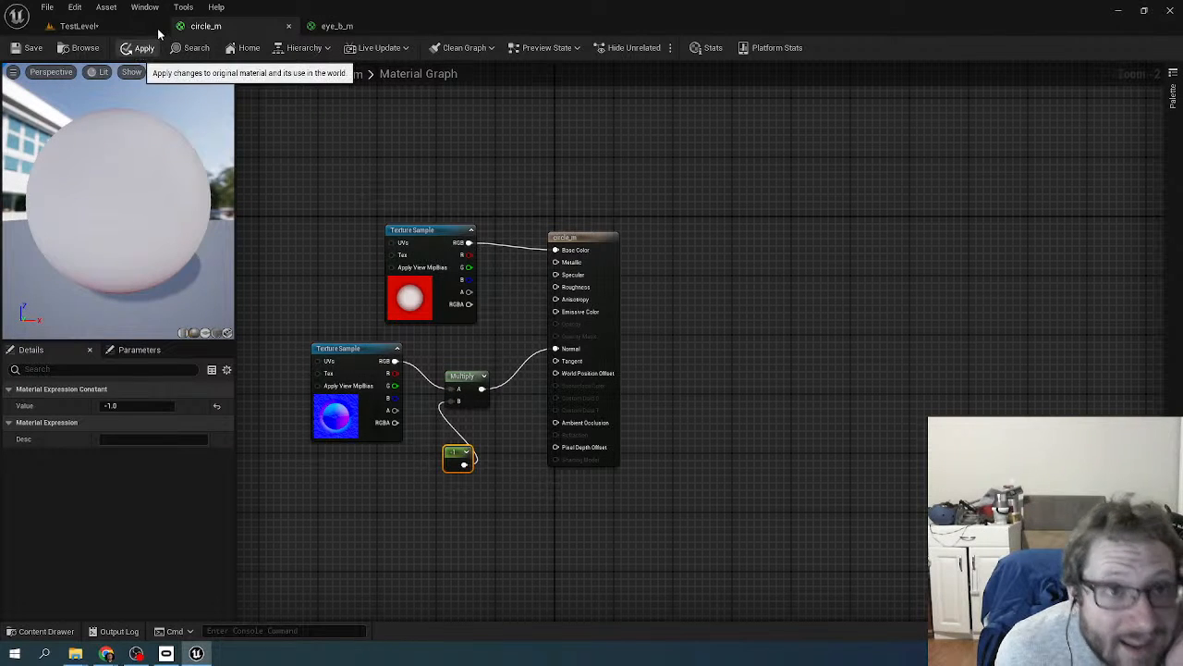
{"action": "left_click", "coordinate": [141, 47]}
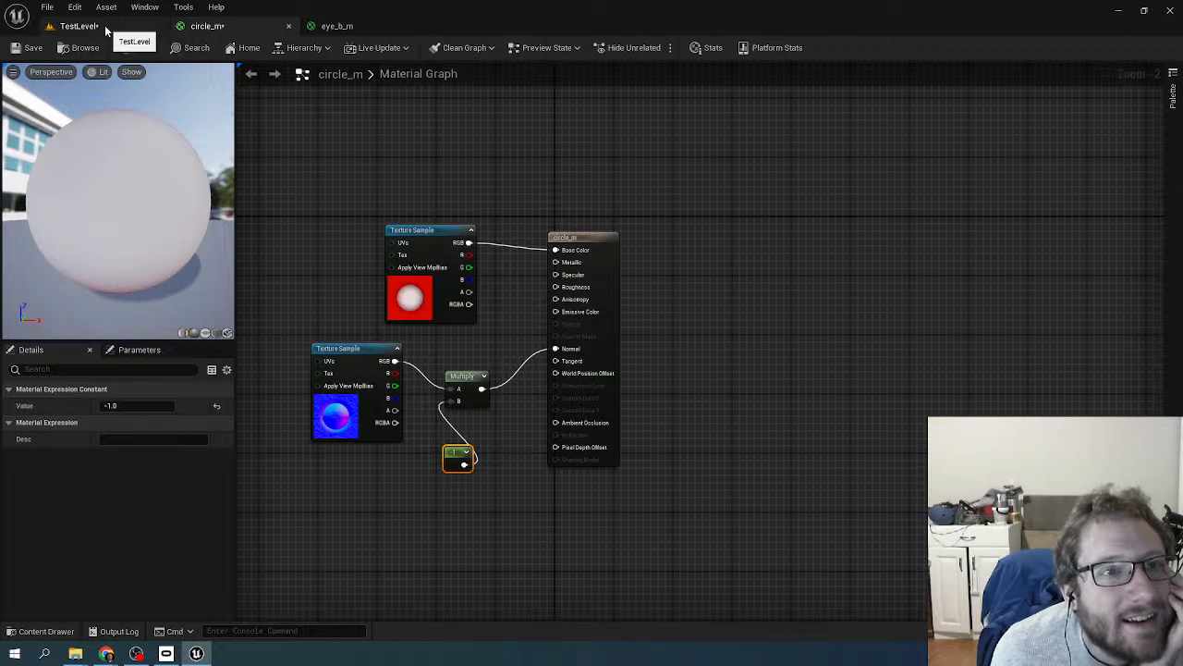
- Inspect the Bulborb's shell in TestLevel to judge the circle_m material with the multiplied normal map
{"action": "left_click", "coordinate": [106, 28]}
{"action": "key", "text": "w"}
{"action": "right_click_drag", "start_coordinate": [435, 283], "coordinate": [555, 361]}
{"action": "key", "text": "w"}
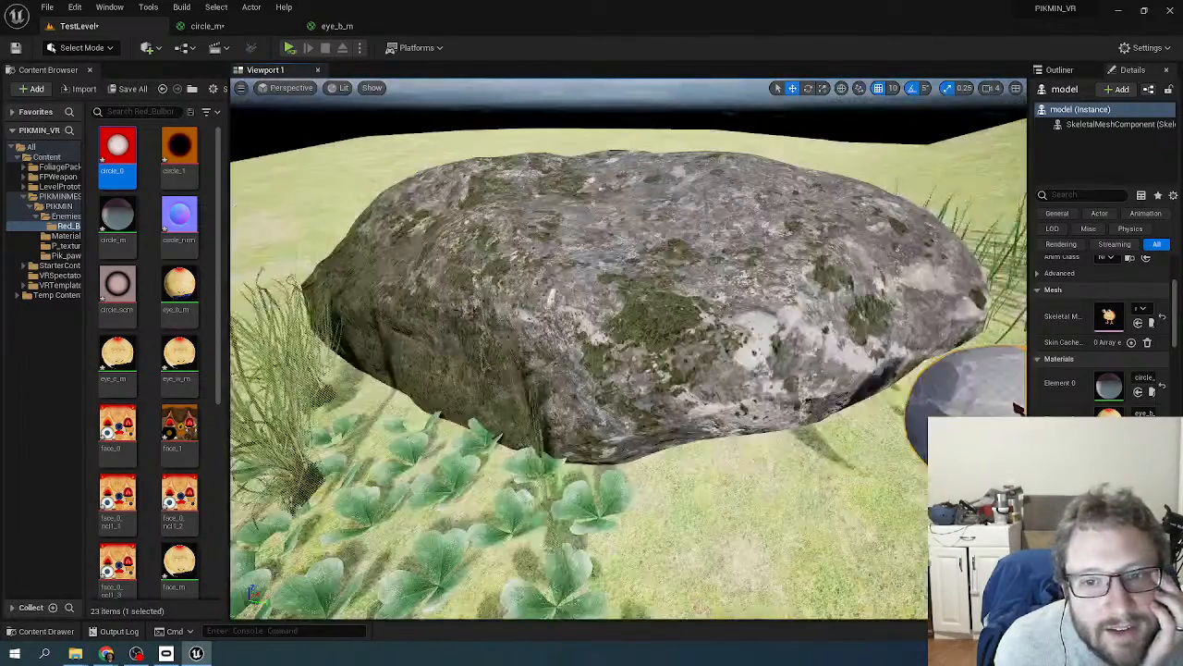
{"action": "key", "text": "f"}
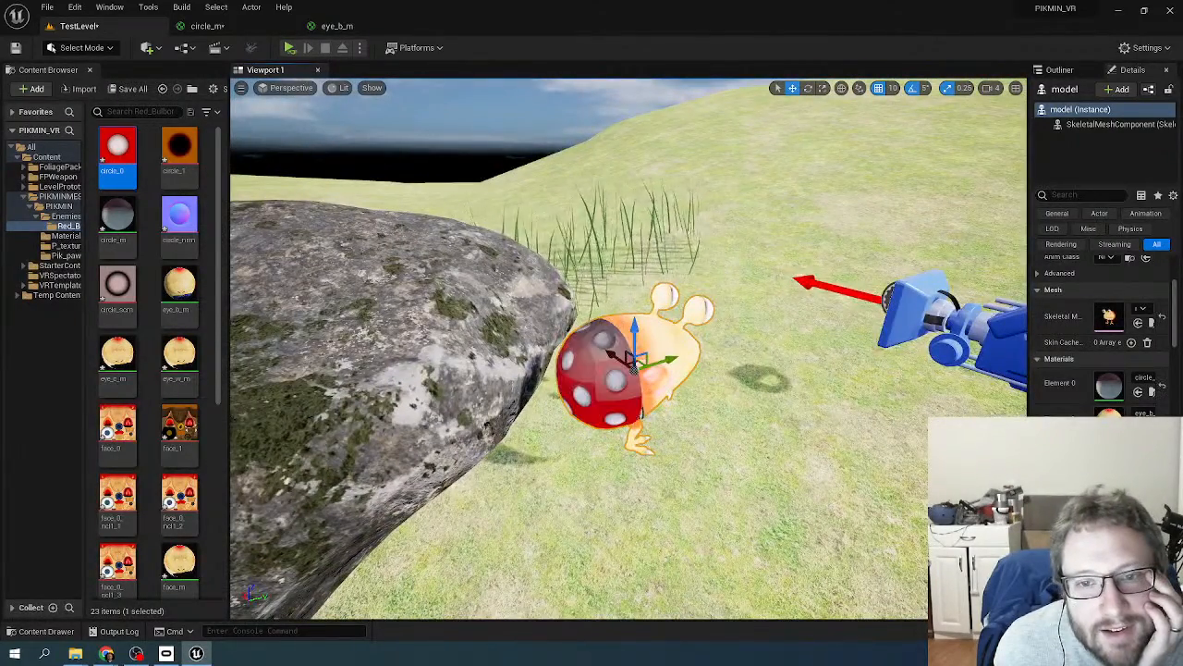
{"action": "right_click_drag", "start_coordinate": [512, 309], "coordinate": [540, 333]}
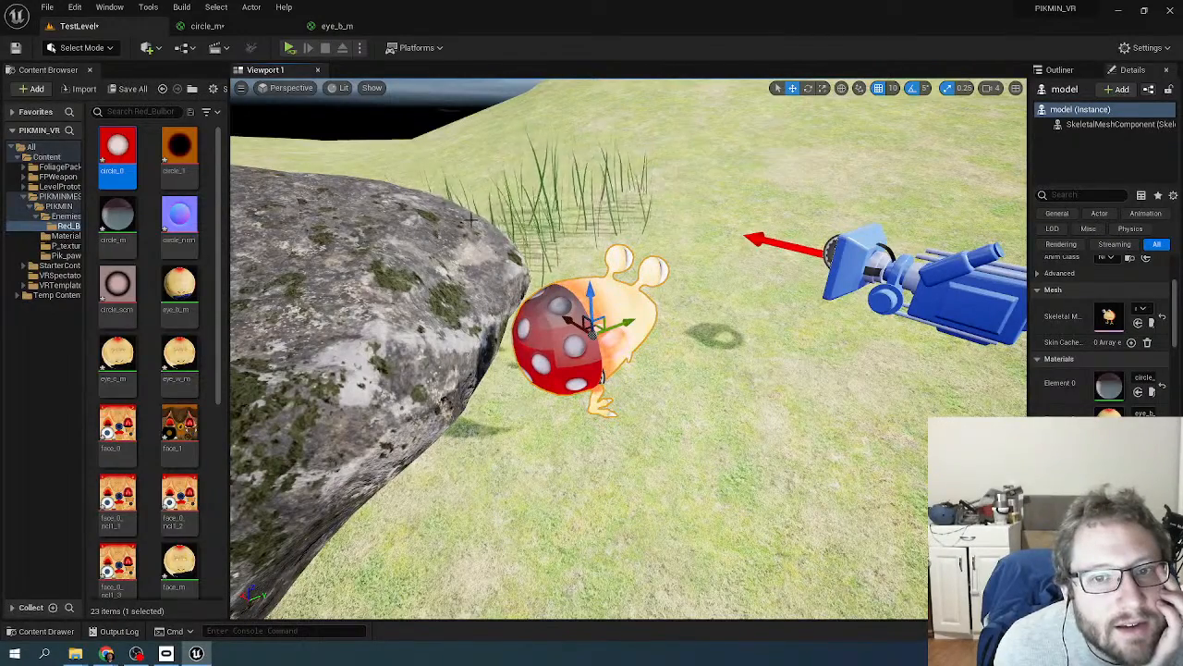
- Move the Multiply node in circle_m down and reconnect the circle_nrm Texture Sample's RGB output directly to Normal
{"action": "left_click", "coordinate": [211, 26]}
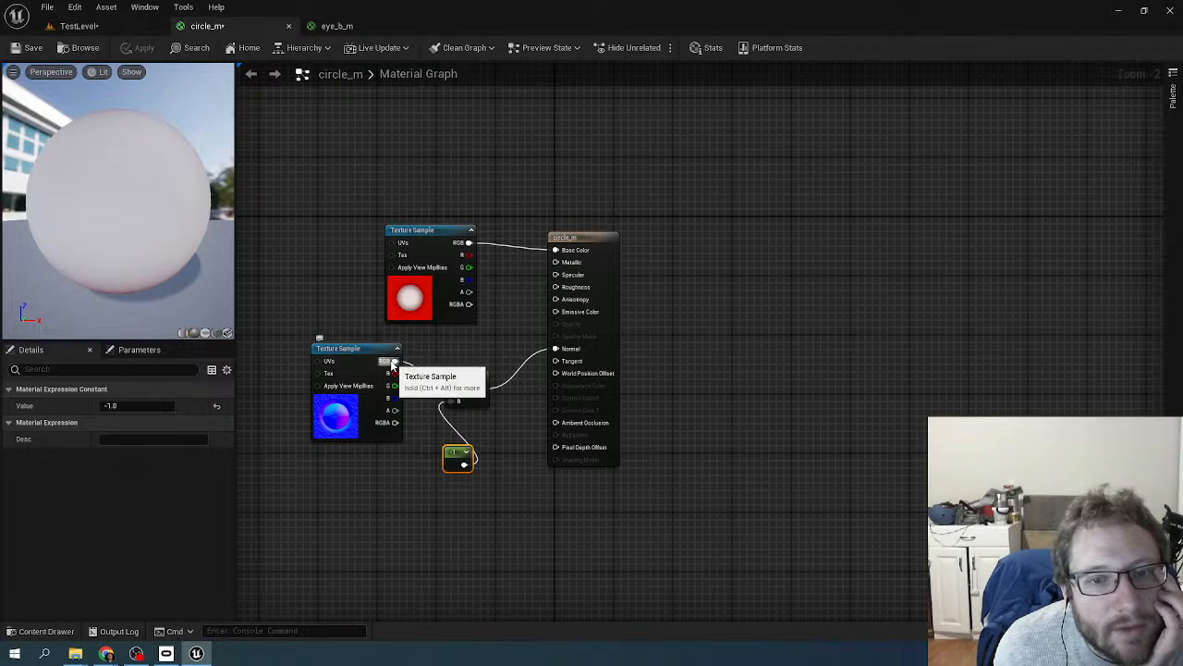
{"action": "left_click_drag", "start_coordinate": [460, 376], "coordinate": [451, 423]}
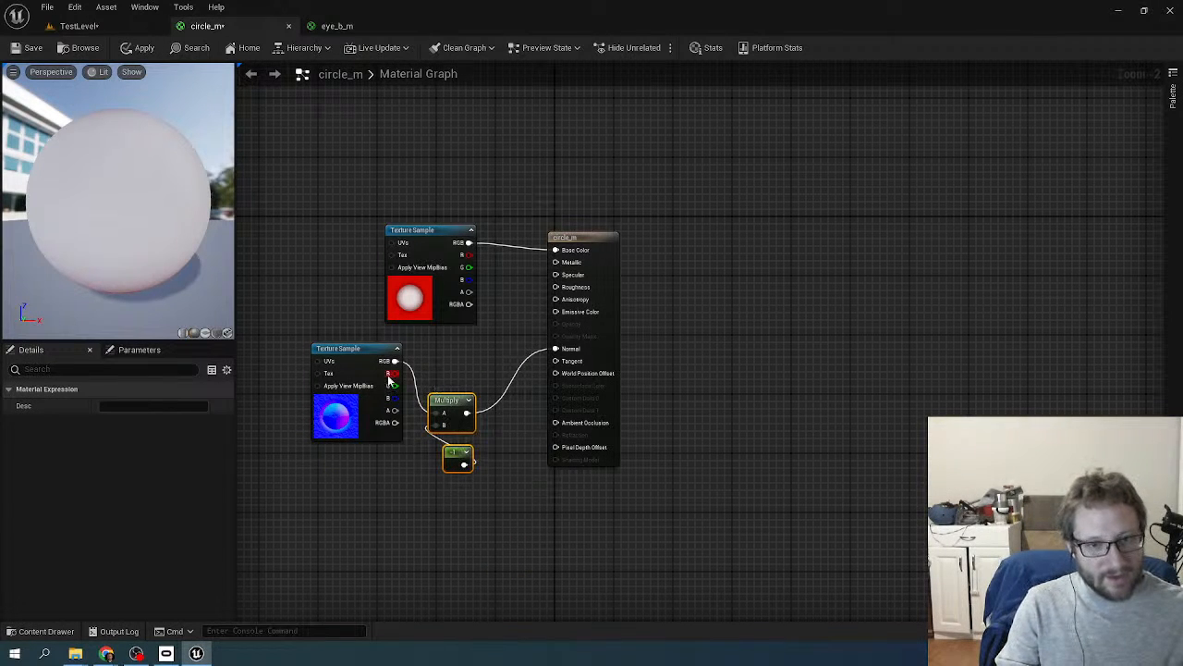
{"action": "left_click_drag", "start_coordinate": [395, 361], "coordinate": [555, 349]}
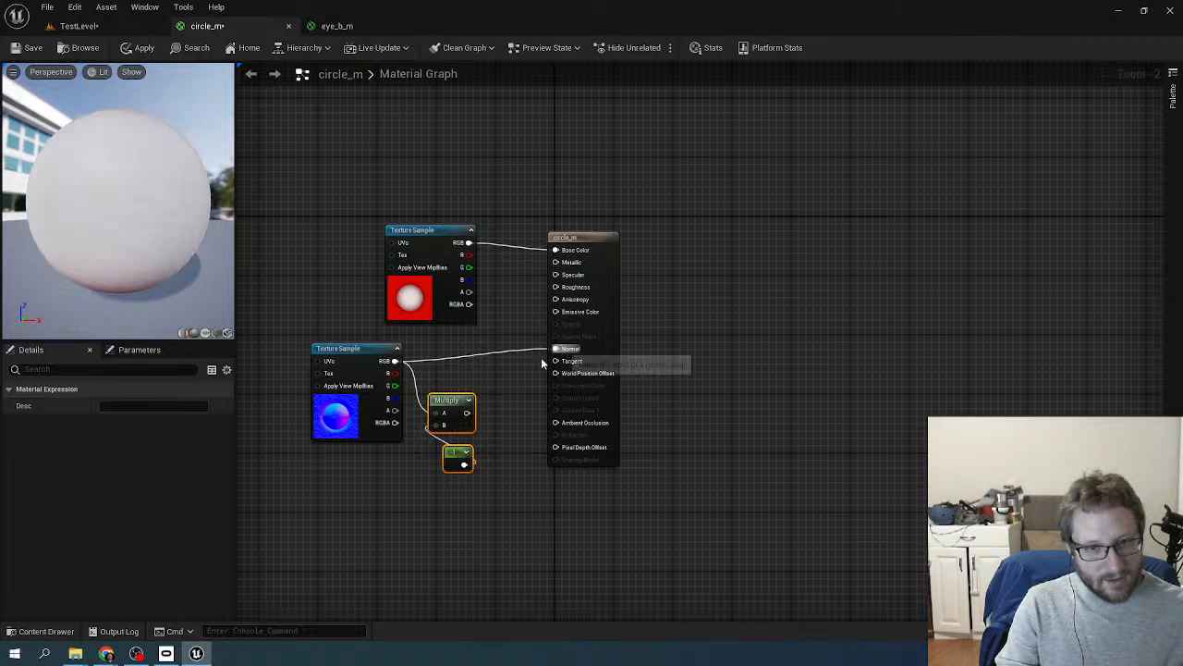
- Delete the Multiply and Constant nodes from the circle_m graph and apply the material
{"action": "key", "text": "Delete"}
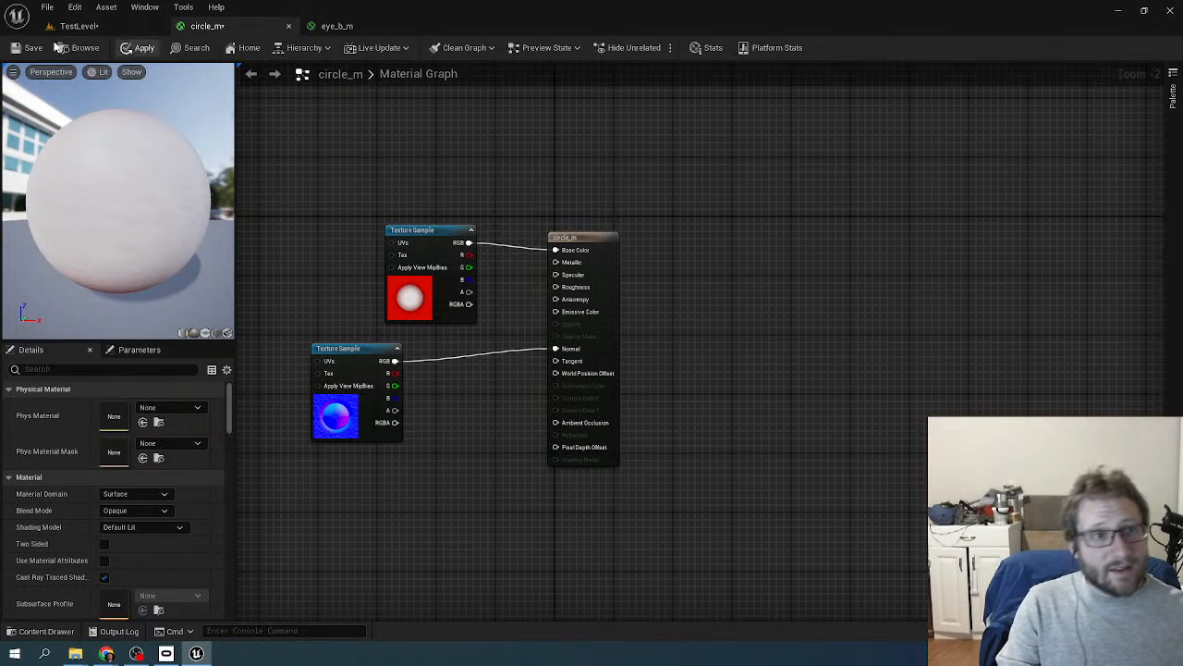
- Paste the Multiply node and its -1 Constant into eye_b_m, wire them between the face_nrm sample's RGB output and Normal, and save
{"action": "left_click", "coordinate": [341, 27]}
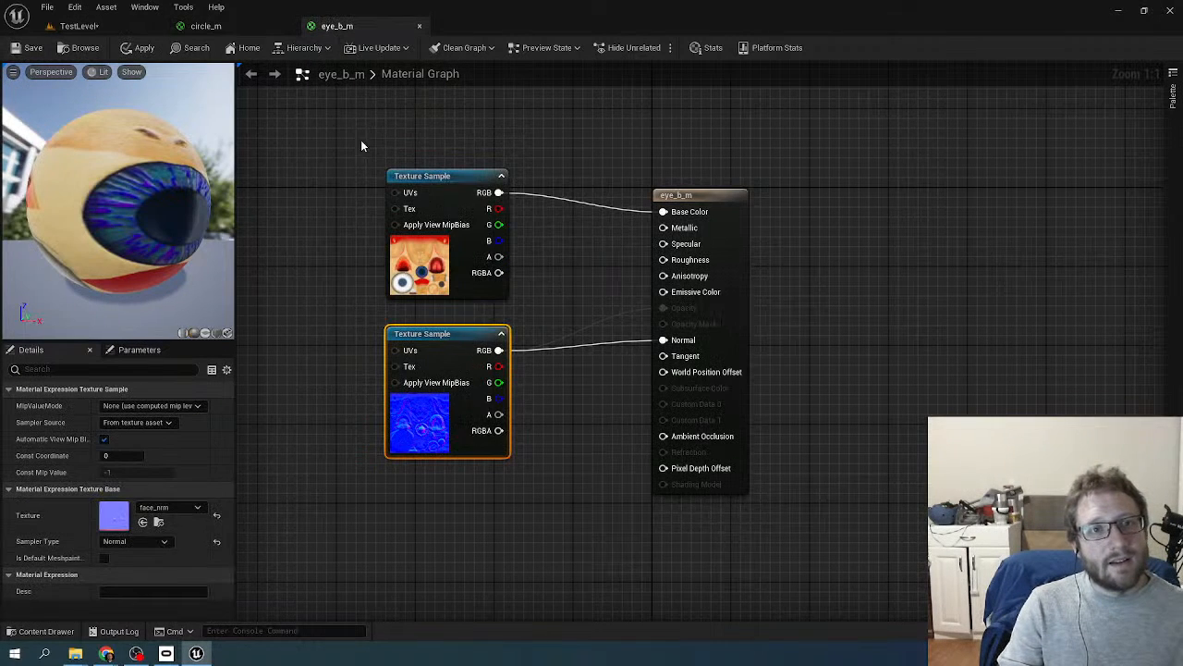
{"action": "key", "text": "ctrl+v"}
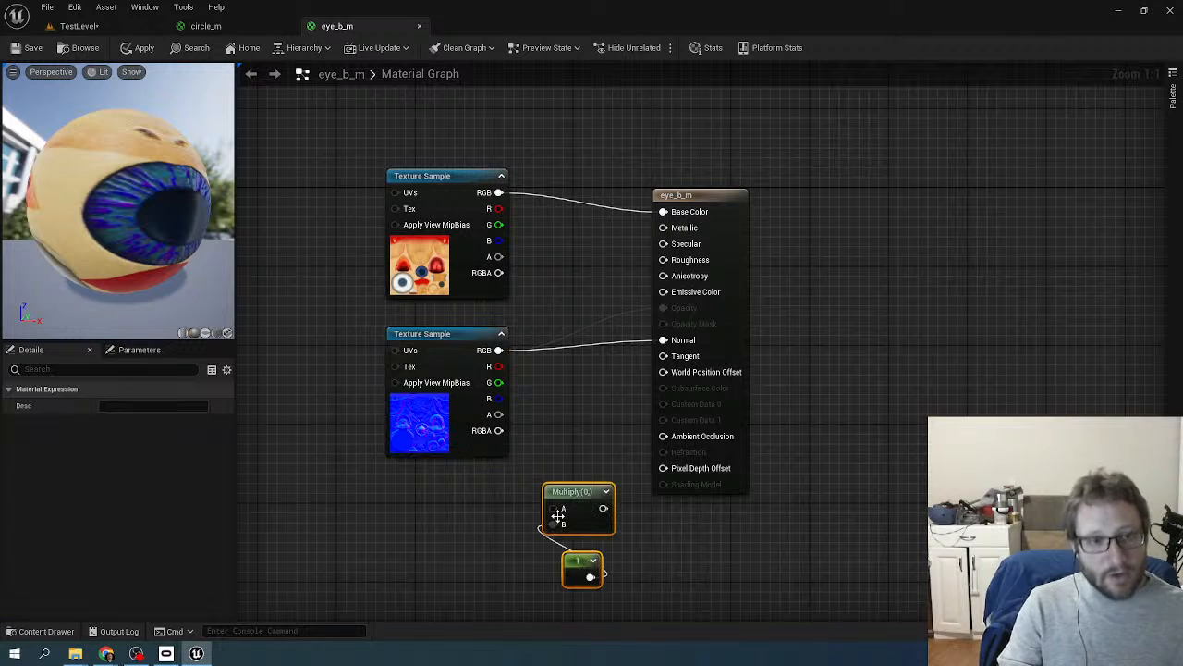
{"action": "left_click_drag", "start_coordinate": [552, 508], "coordinate": [553, 373]}
{"action": "left_click", "coordinate": [532, 448]}
{"action": "left_click_drag", "start_coordinate": [571, 452], "coordinate": [588, 554]}
{"action": "left_click_drag", "start_coordinate": [580, 497], "coordinate": [581, 341]}
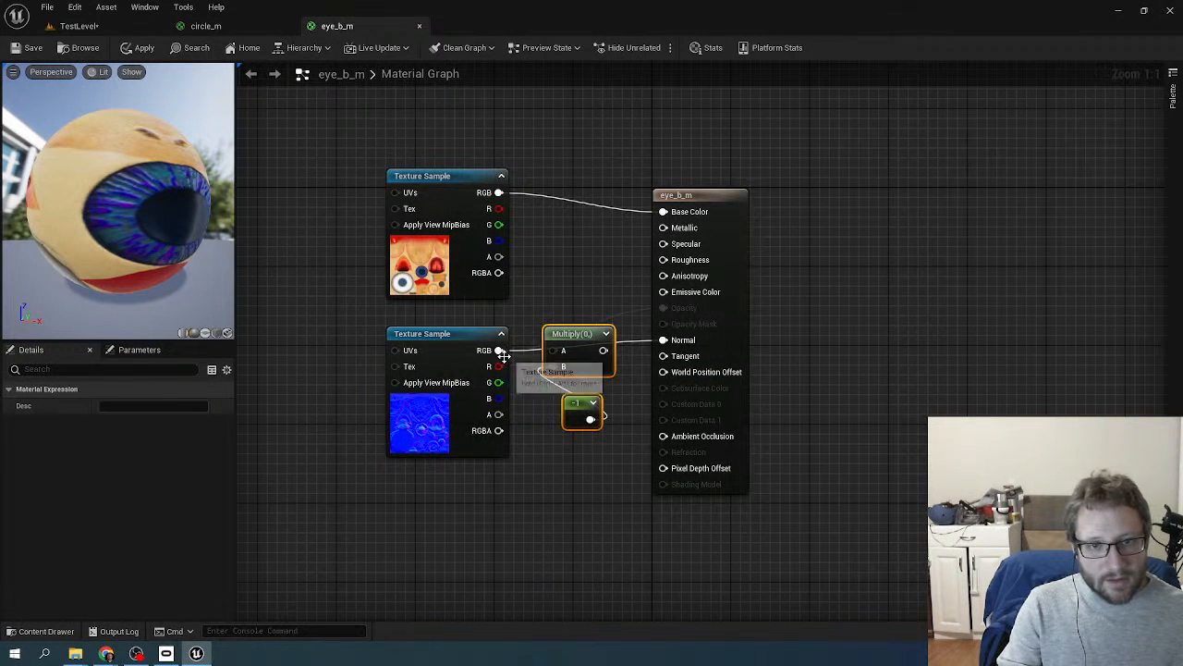
{"action": "left_click_drag", "start_coordinate": [504, 354], "coordinate": [677, 343]}
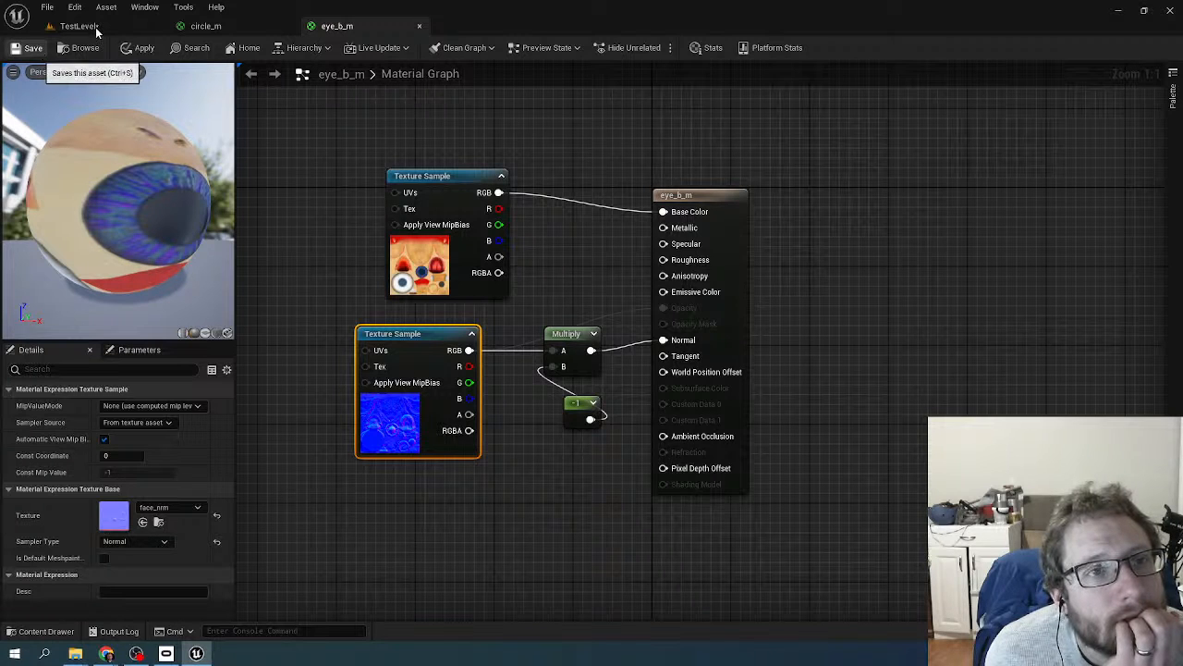
{"action": "key", "text": "ctrl+s"}
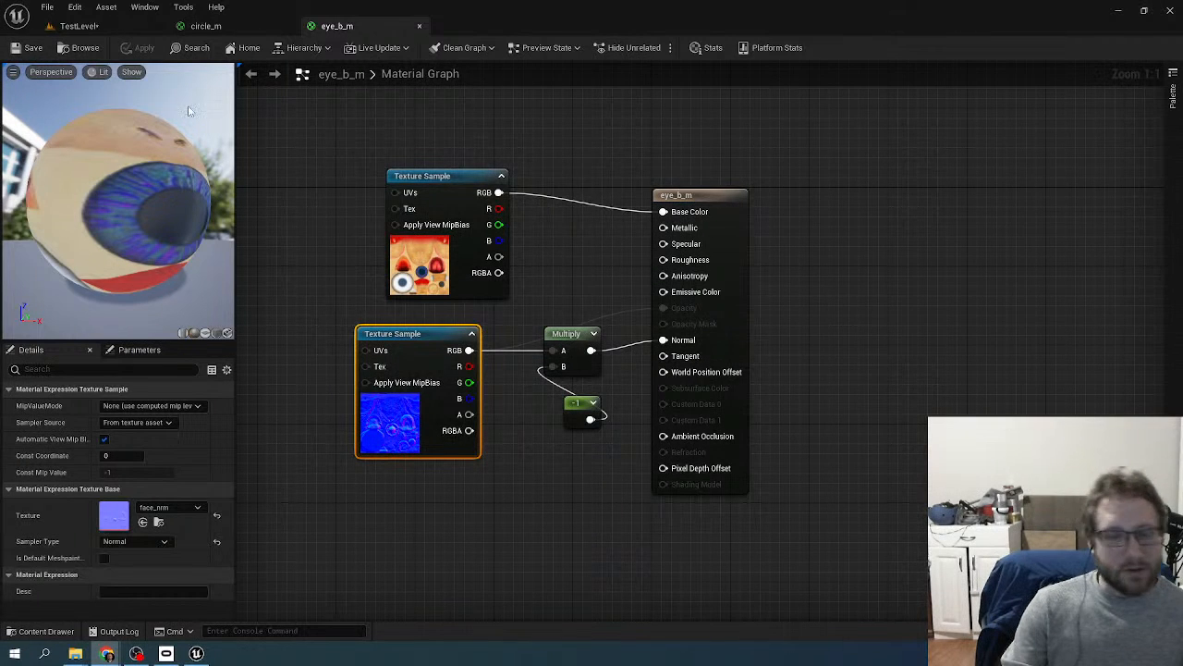
- Inspect the Bulborb's eyes in TestLevel from the front and up close to judge the eye_b_m normal map
{"action": "left_click", "coordinate": [101, 25]}
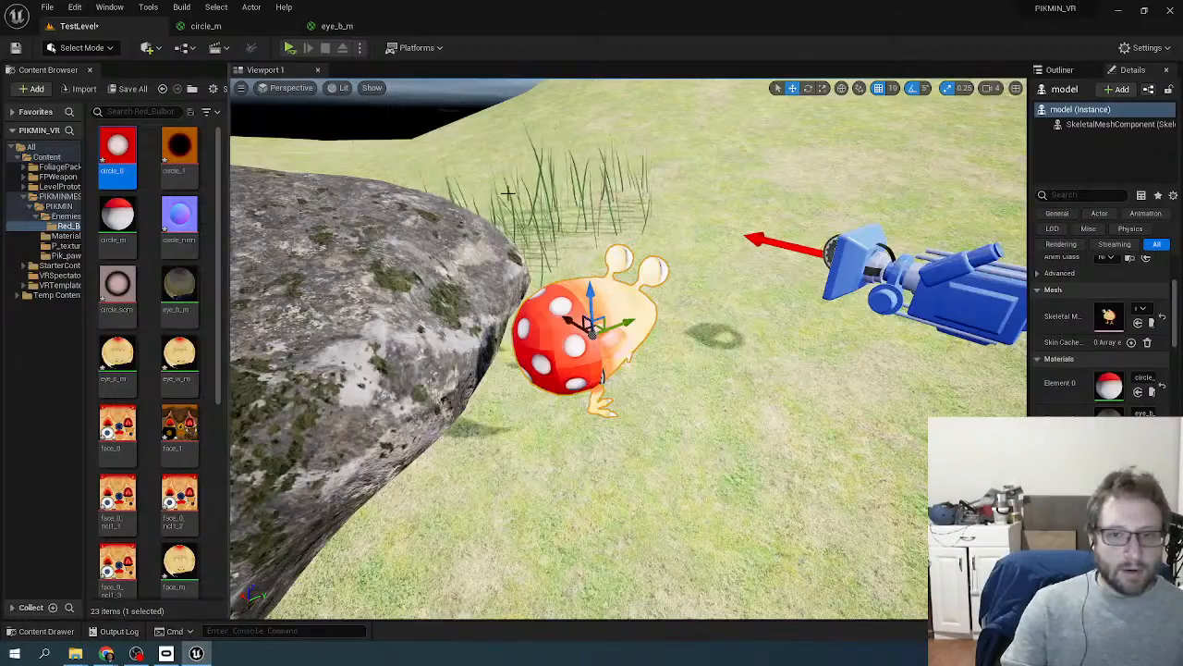
{"action": "right_click_drag", "start_coordinate": [463, 194], "coordinate": [536, 139]}
{"action": "key", "text": "w"}
{"action": "key", "text": "w"}
{"action": "right_click_drag", "start_coordinate": [536, 201], "coordinate": [278, 185]}
{"action": "right_click_drag", "start_coordinate": [476, 209], "coordinate": [309, 127]}
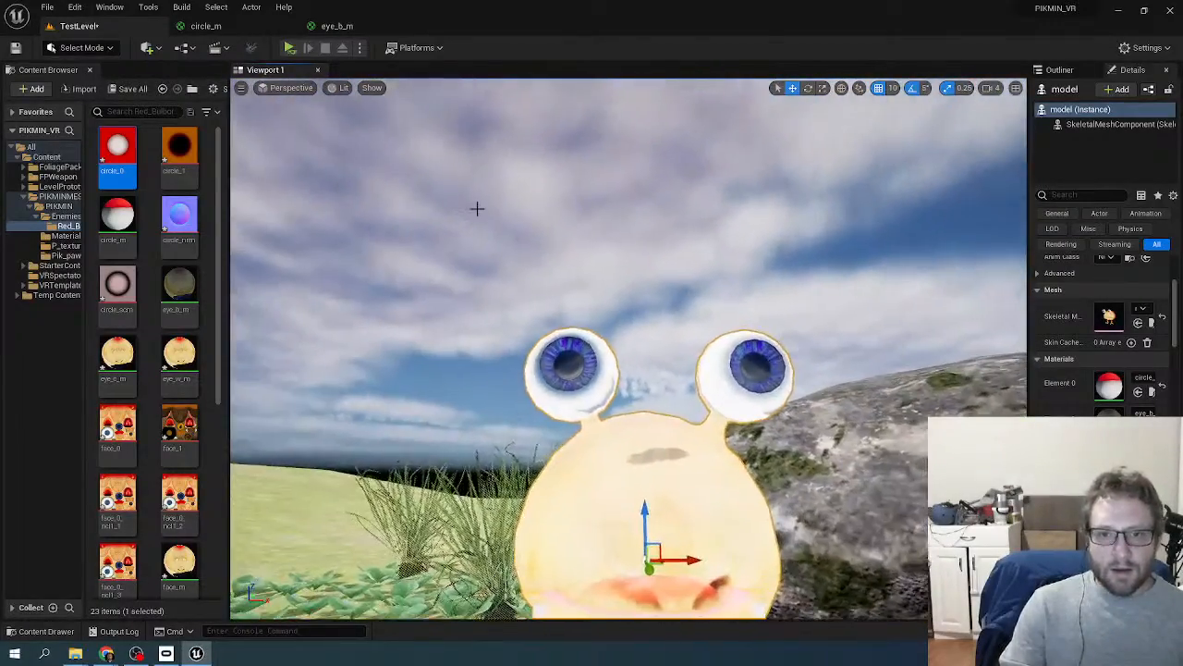
{"action": "key", "text": "w"}
{"action": "right_click_drag", "start_coordinate": [498, 280], "coordinate": [535, 357]}
{"action": "key", "text": "s"}
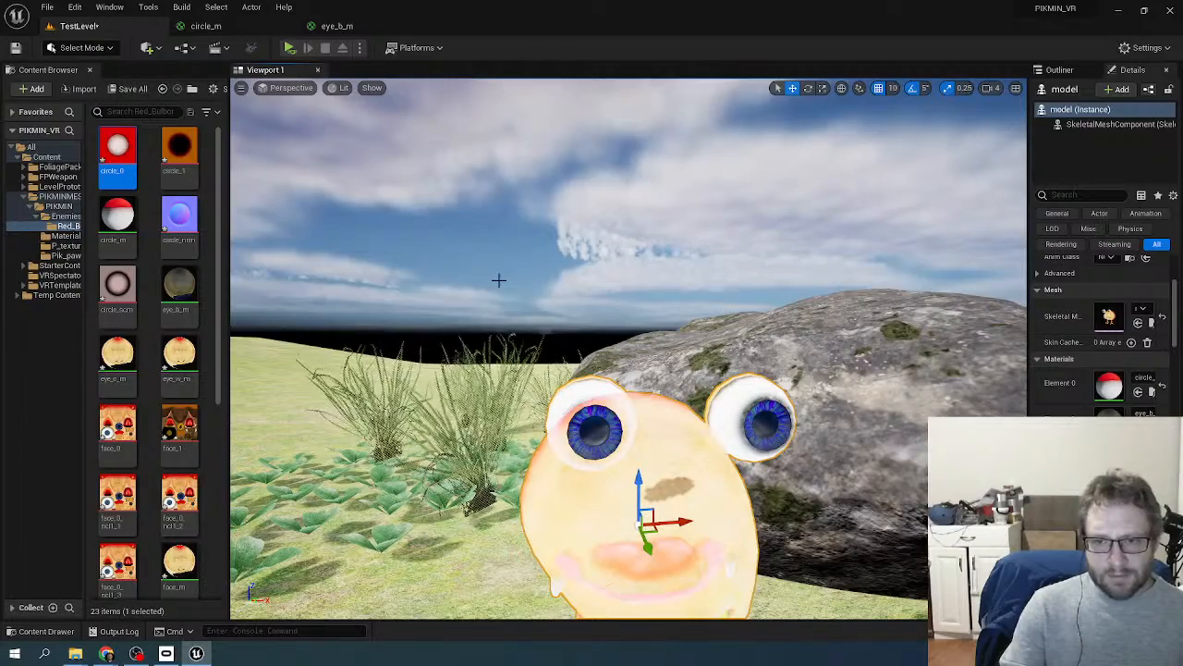
{"action": "mouse_move", "coordinate": [498, 280]}
{"action": "right_mouse_down"}
{"action": "mouse_move", "coordinate": [555, 305]}
{"action": "mouse_move", "coordinate": [702, 278]}
{"action": "mouse_move", "coordinate": [481, 282]}
{"action": "mouse_move", "coordinate": [501, 285]}
{"action": "mouse_move", "coordinate": [499, 274]}
{"action": "right_mouse_up"}
{"action": "key", "text": "s"}
{"action": "key", "text": "w"}
{"action": "scroll", "coordinate": [499, 275], "scroll_direction": "up", "scroll_amount": 3}
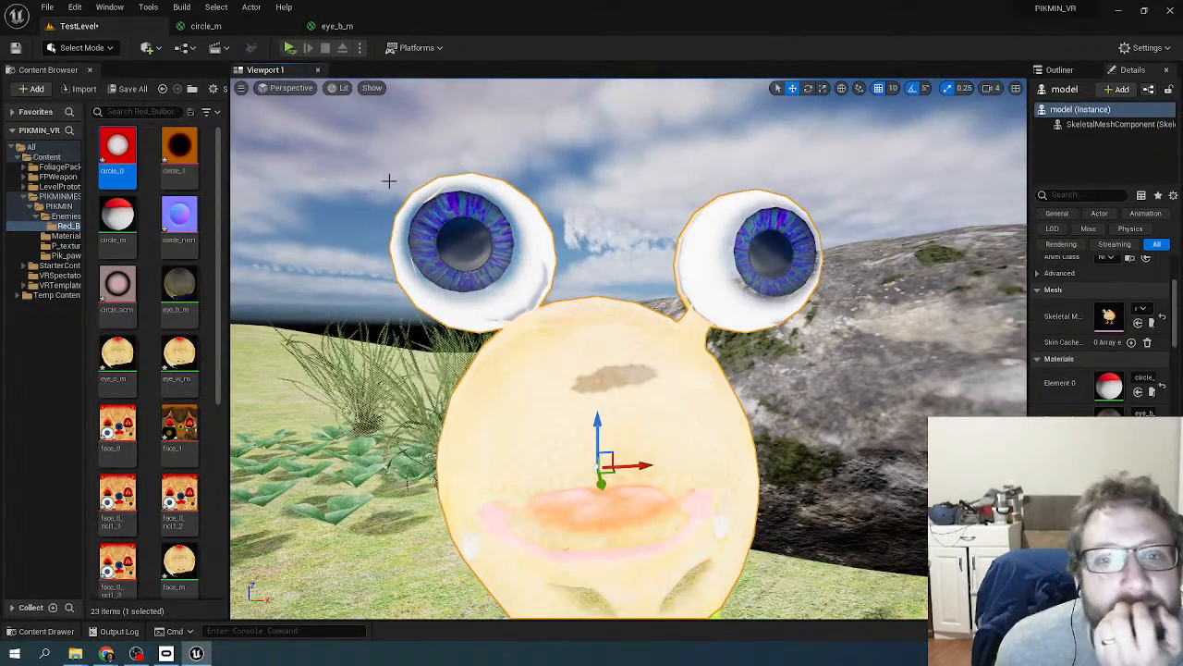
- Reconnect the face_nrm Texture Sample's RGB output directly to Normal in eye_b_m and delete the Multiply and Constant nodes
{"action": "left_click", "coordinate": [325, 30]}
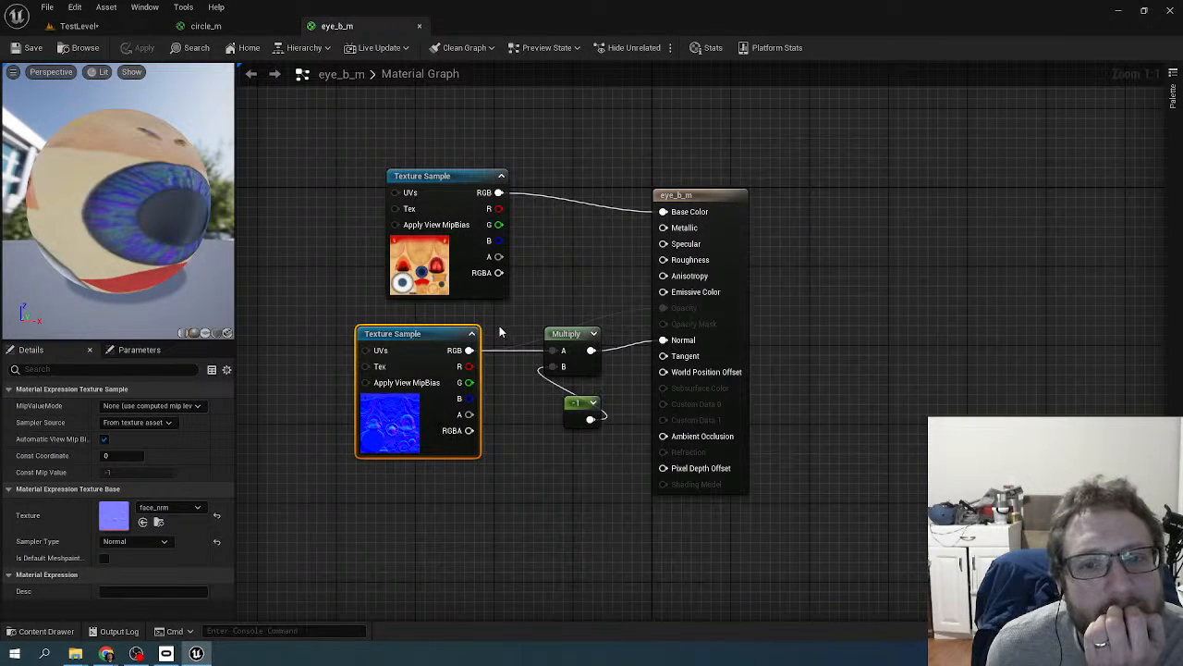
{"action": "left_click_drag", "start_coordinate": [592, 462], "coordinate": [570, 436]}
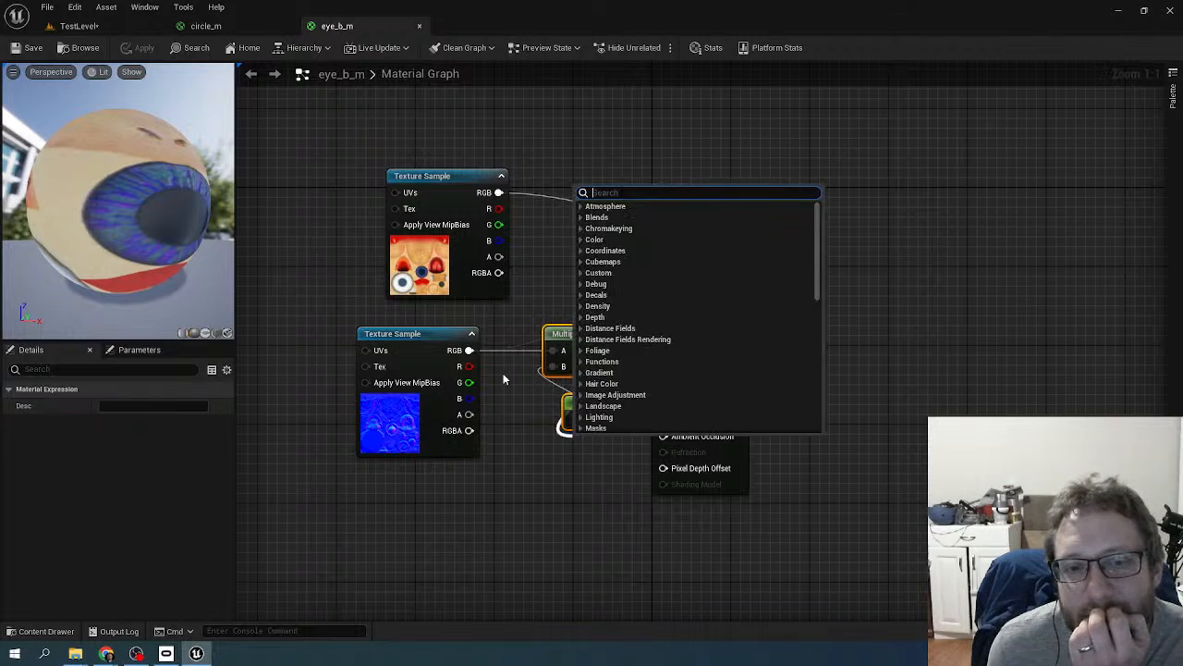
{"action": "left_click", "coordinate": [545, 354]}
{"action": "left_click", "coordinate": [565, 352]}
{"action": "left_click_drag", "start_coordinate": [565, 353], "coordinate": [555, 461]}
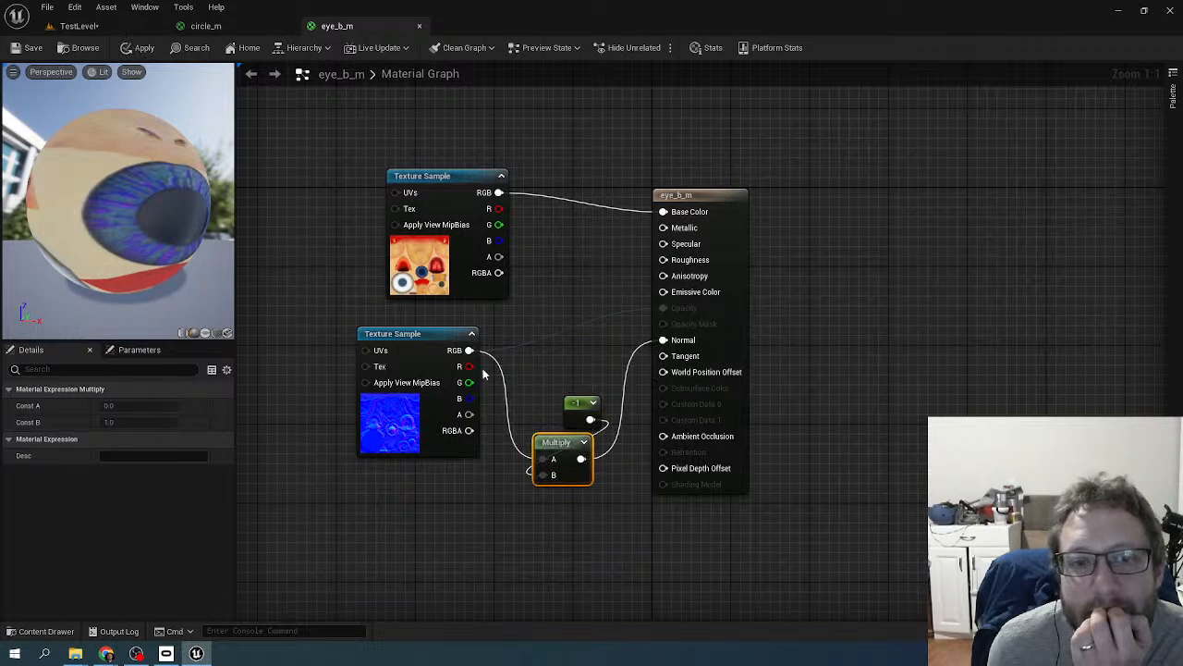
{"action": "left_click_drag", "start_coordinate": [470, 350], "coordinate": [670, 339]}
{"action": "left_click_drag", "start_coordinate": [554, 412], "coordinate": [589, 506]}
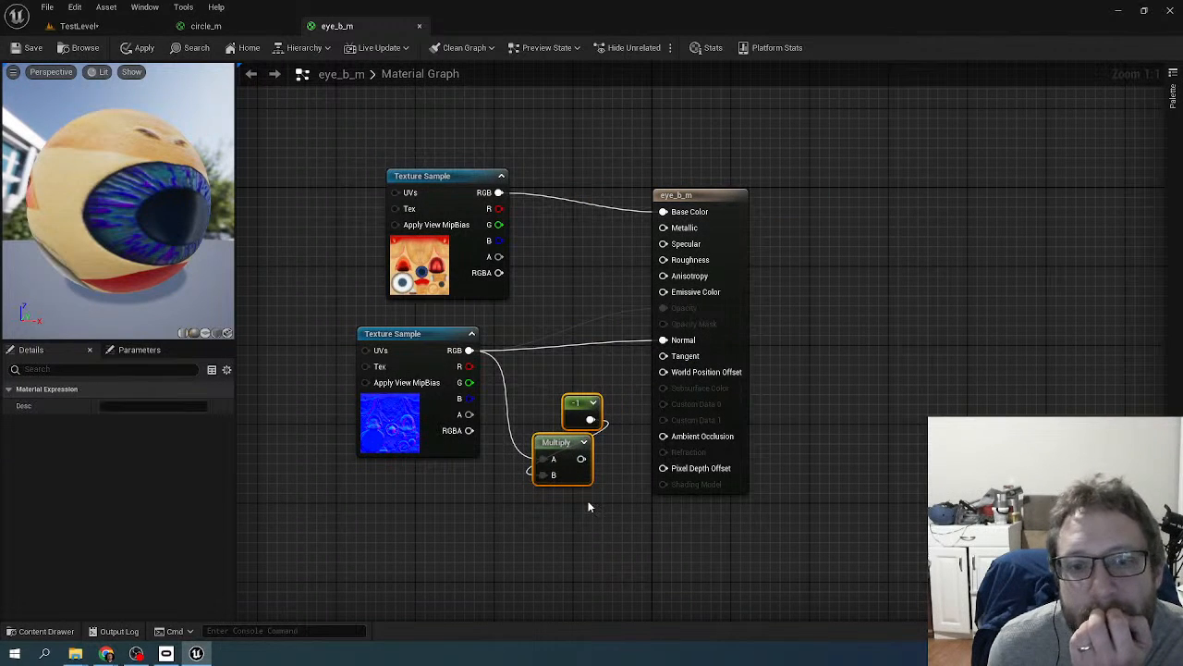
{"action": "key", "text": "Delete"}
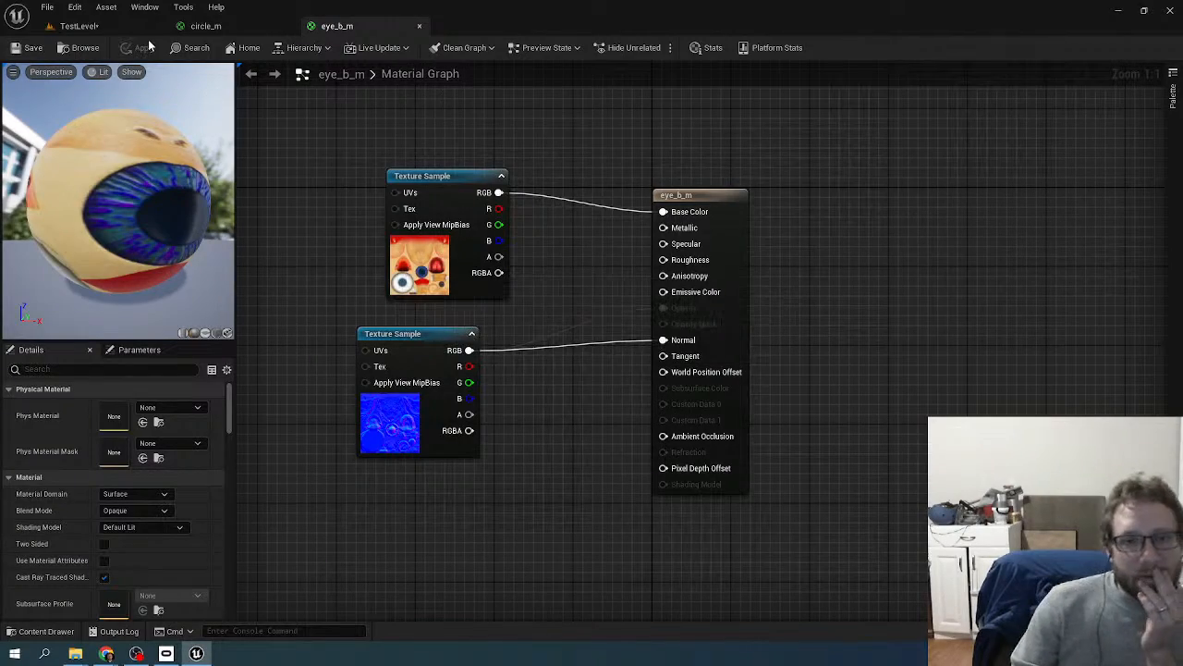
- Open the eye_c_m material from the Bulborb's material slots and spread its two overlapping Texture Samples apart, away from the material node
{"action": "left_click", "coordinate": [76, 26]}
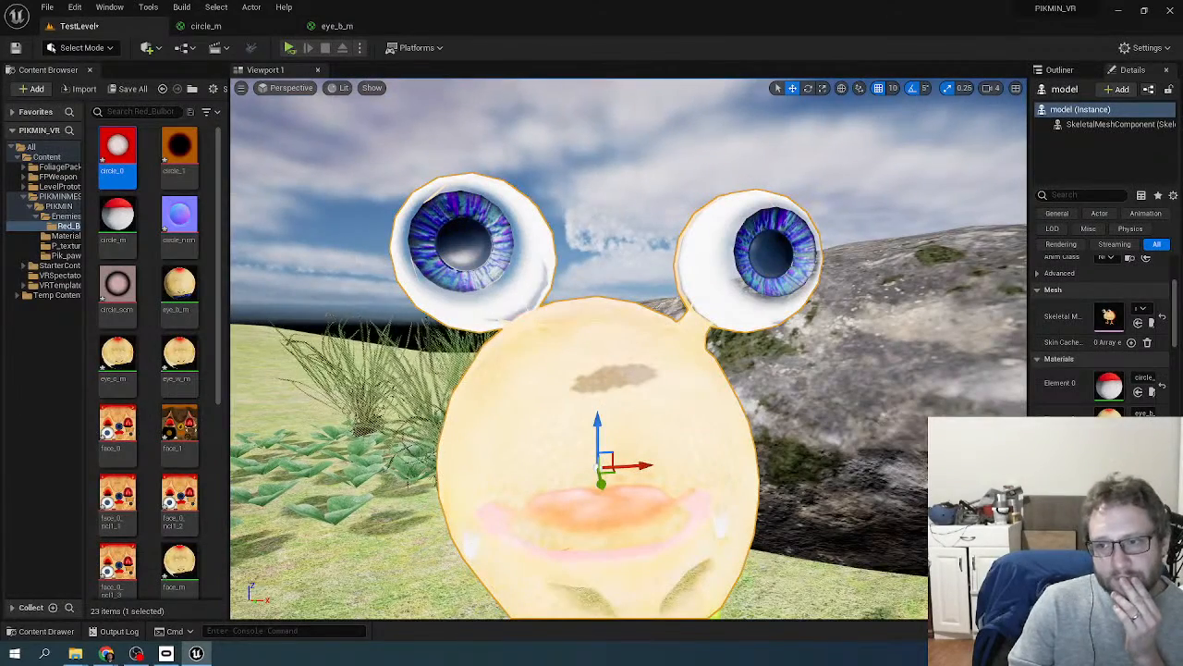
{"action": "double_click", "coordinate": [1109, 467]}
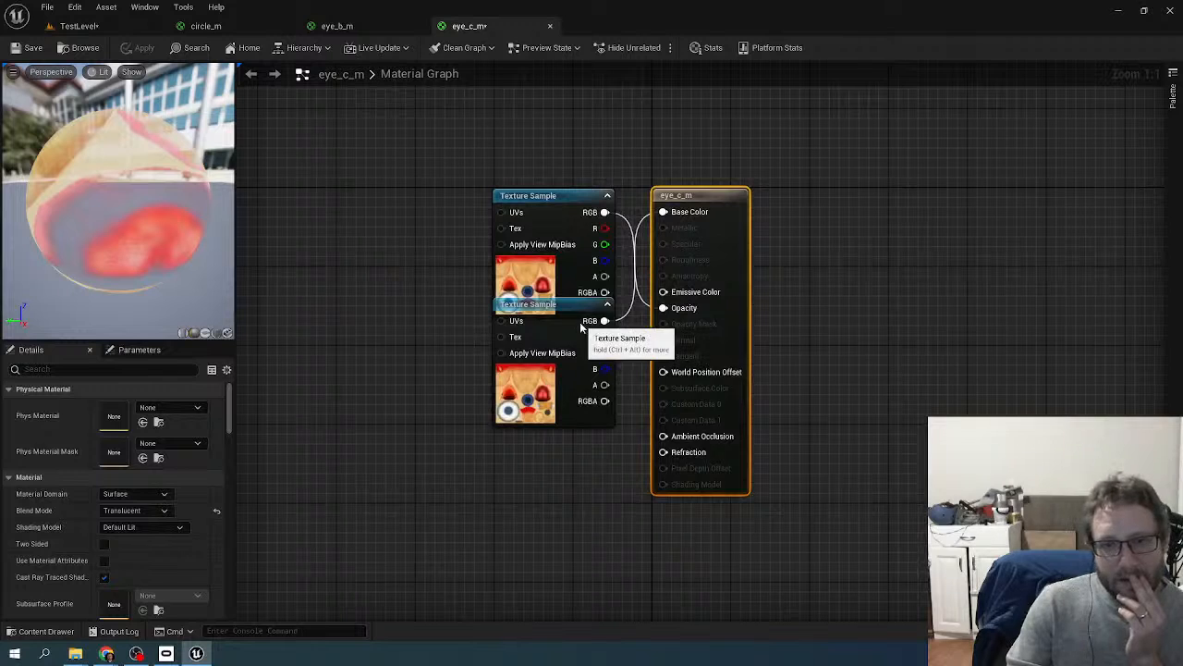
{"action": "left_click_drag", "start_coordinate": [581, 326], "coordinate": [445, 227]}
{"action": "left_click_drag", "start_coordinate": [532, 197], "coordinate": [458, 367]}
{"action": "left_click_drag", "start_coordinate": [615, 366], "coordinate": [582, 370]}
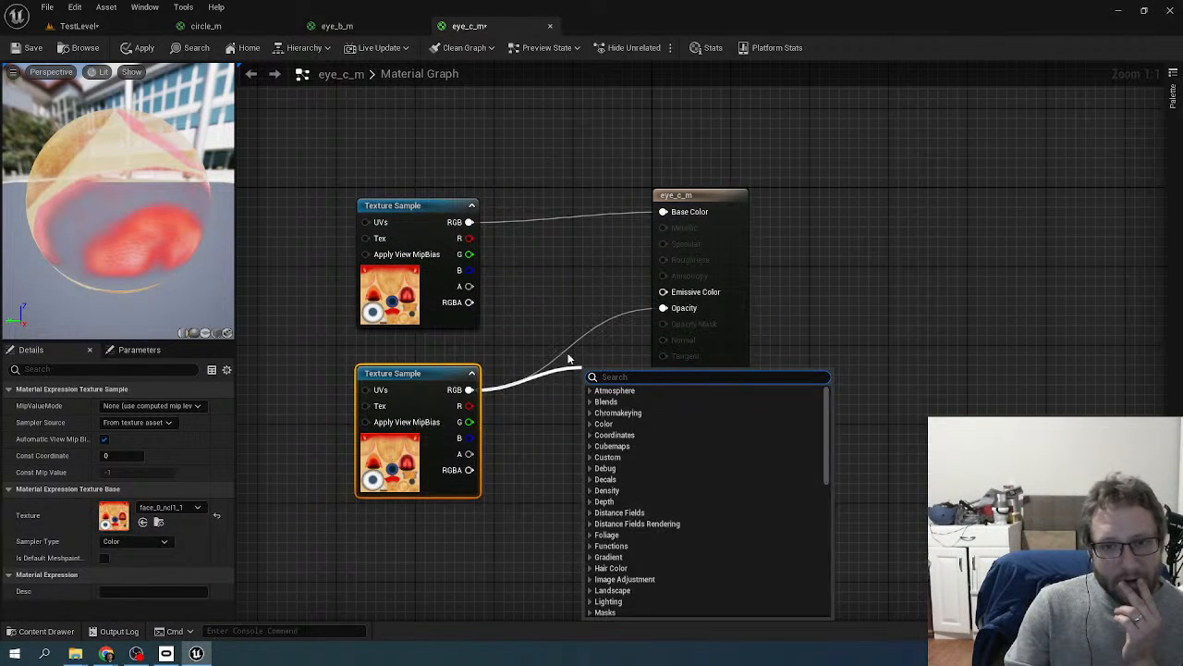
- Set the eye_c_m material's Blend Mode to Opaque
{"action": "left_click", "coordinate": [677, 196]}
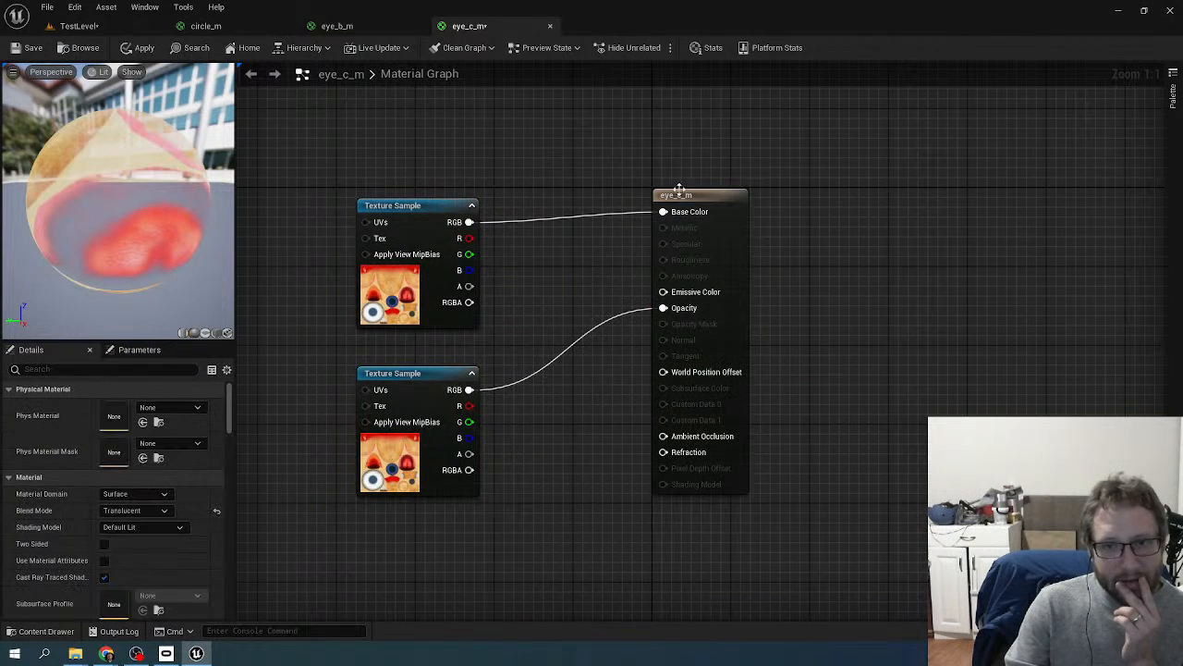
{"action": "left_click", "coordinate": [129, 496]}
{"action": "left_click", "coordinate": [178, 500]}
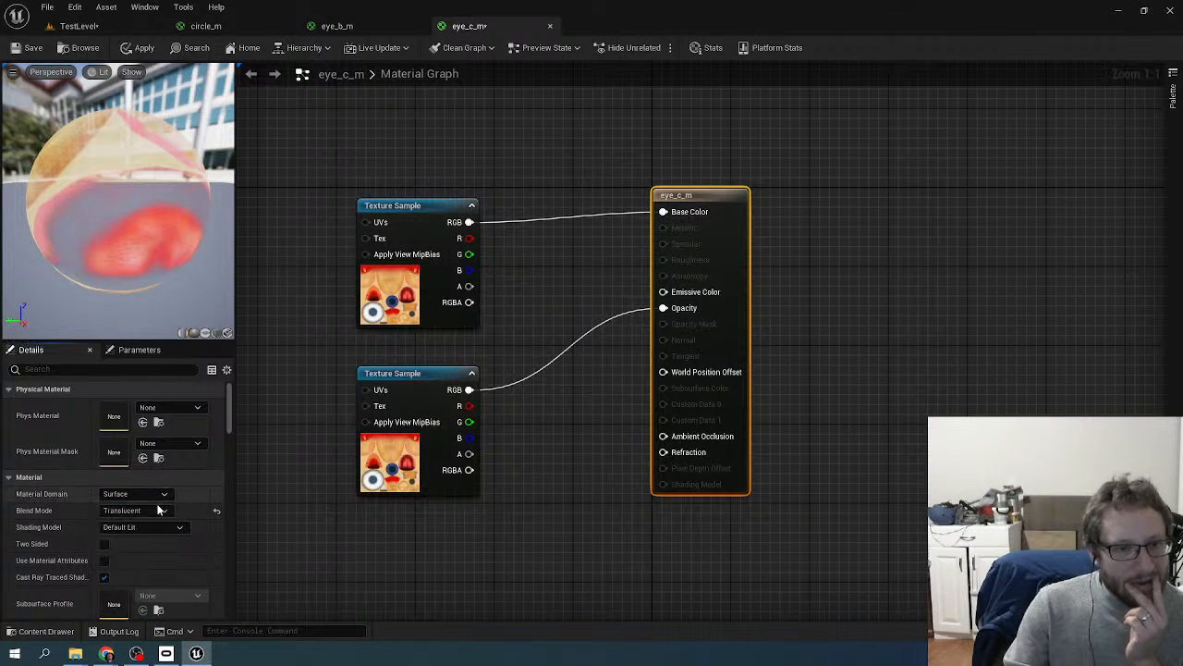
{"action": "left_click", "coordinate": [134, 510]}
{"action": "left_click", "coordinate": [140, 523]}
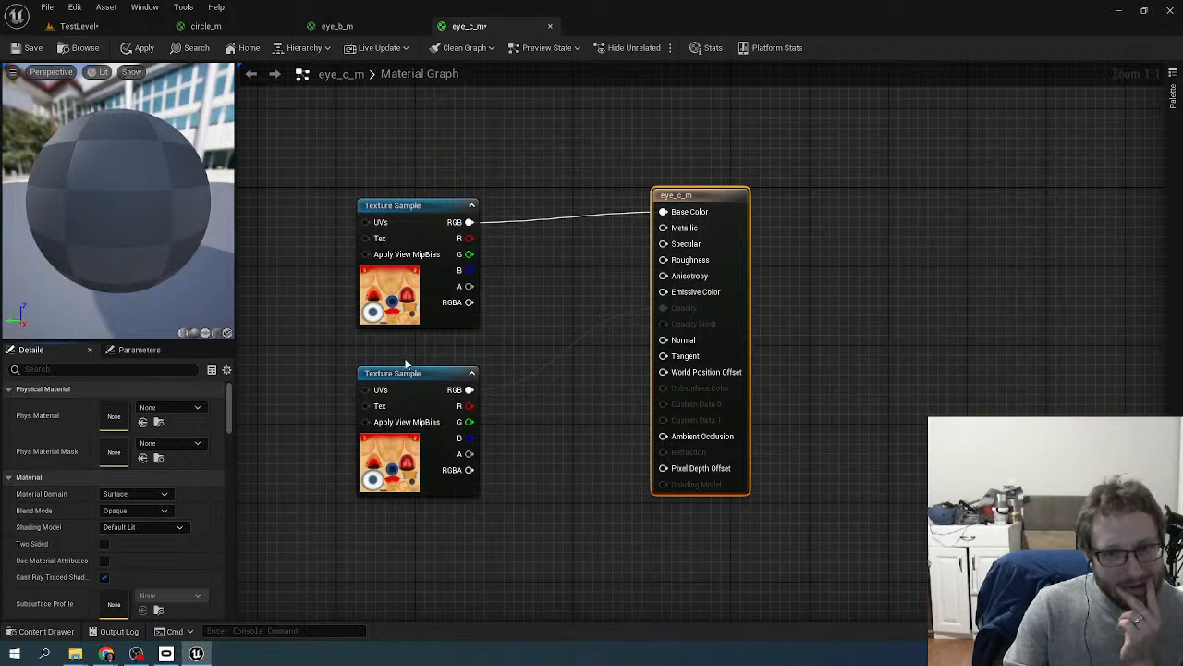
- Look through the texture choices for eye_c_m's lower Texture Sample, comparing the details of the face_0_ncl1 and face_nrm textures
{"action": "left_click", "coordinate": [389, 467]}
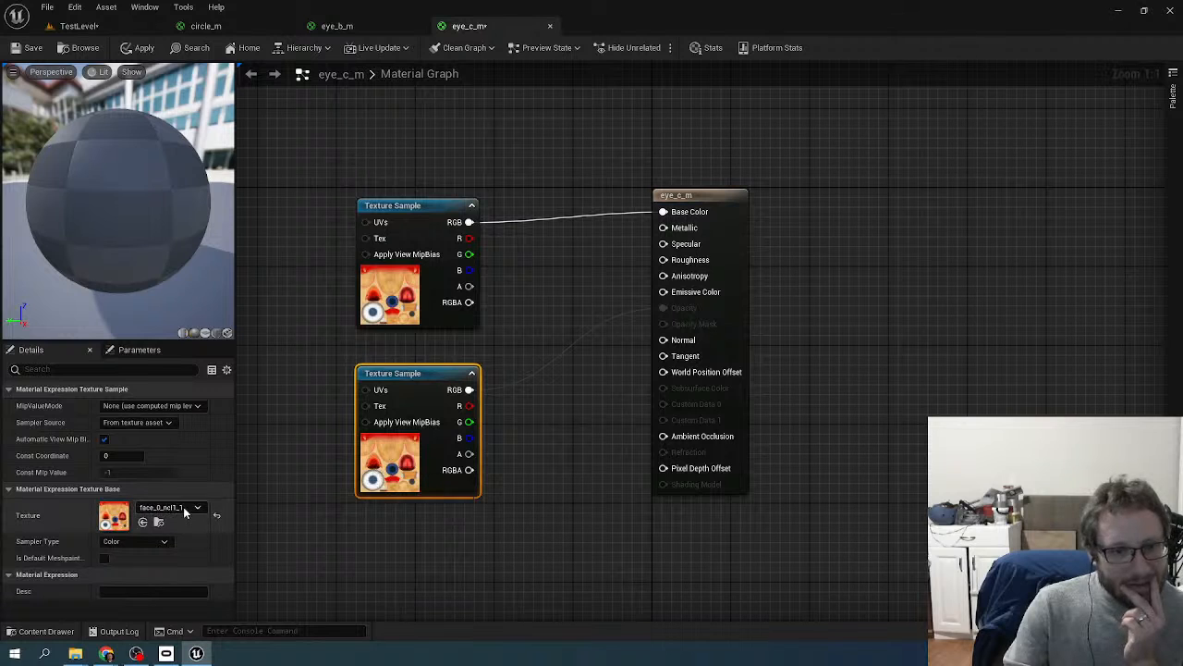
{"action": "left_click", "coordinate": [185, 506]}
{"action": "scroll", "coordinate": [228, 448], "scroll_direction": "down", "scroll_amount": 1}
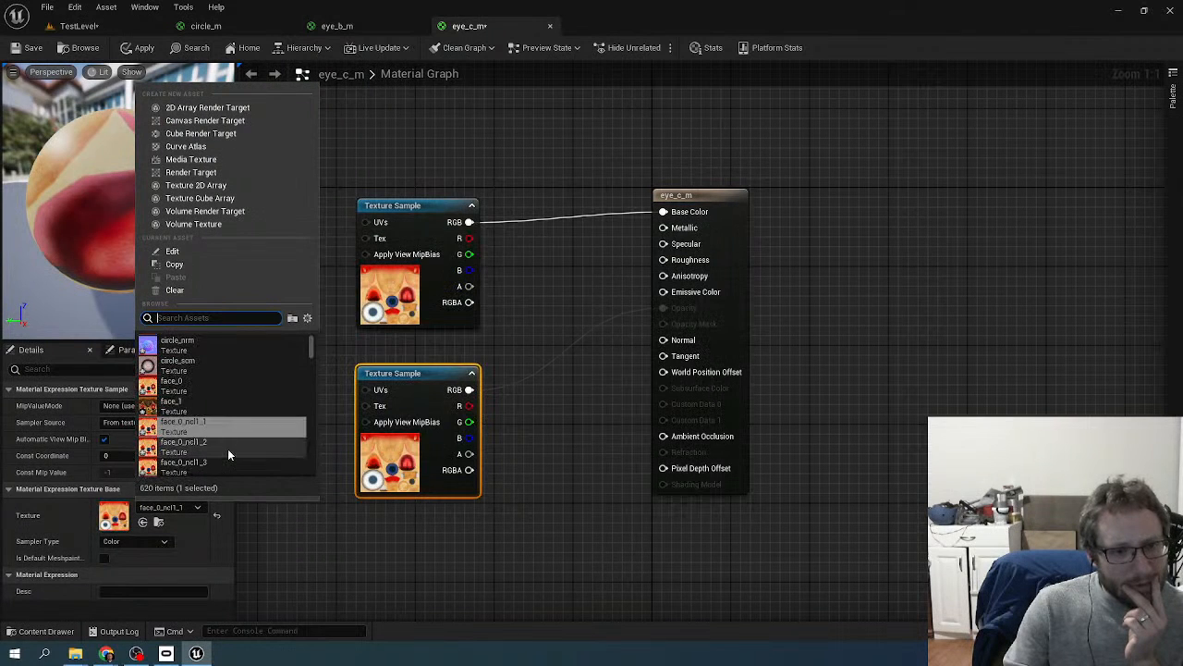
{"action": "scroll", "coordinate": [219, 442], "scroll_direction": "down", "scroll_amount": 1}
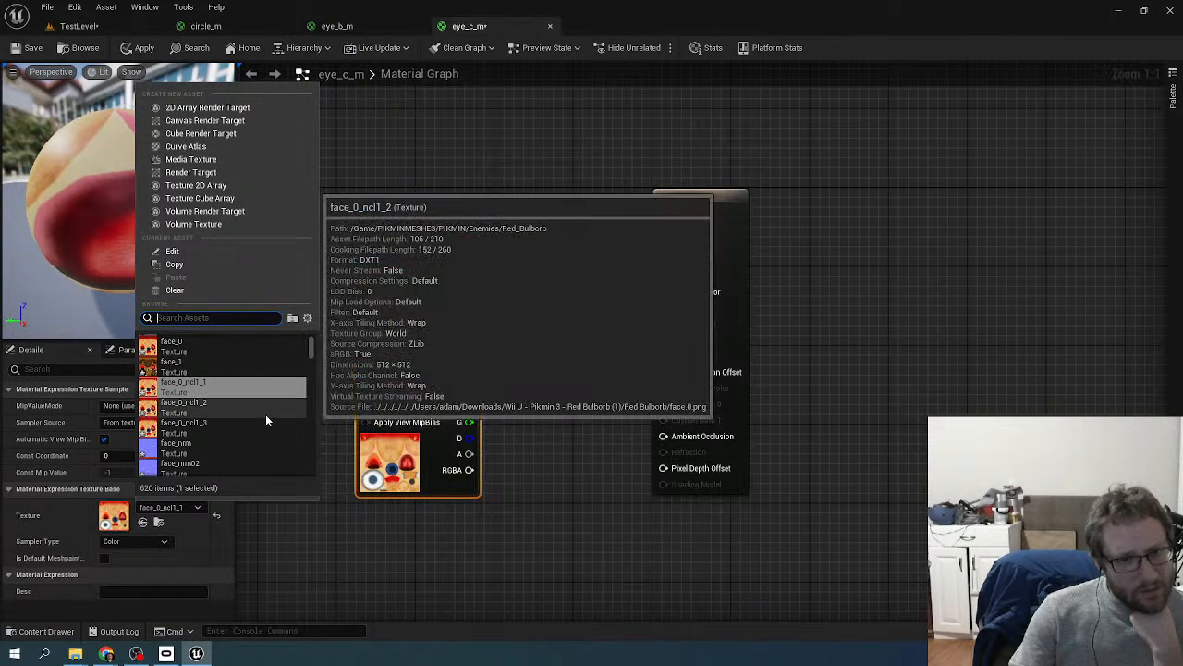
{"action": "scroll", "coordinate": [236, 440], "scroll_direction": "down", "scroll_amount": 1}
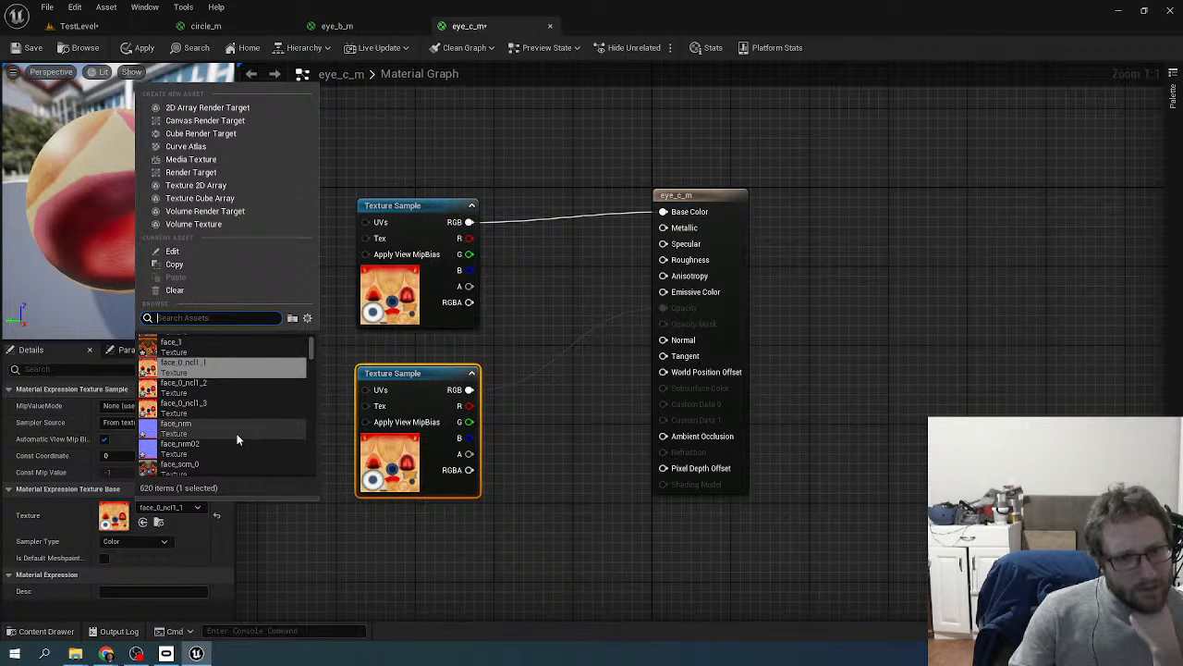
{"action": "scroll", "coordinate": [237, 440], "scroll_direction": "up", "scroll_amount": 2}
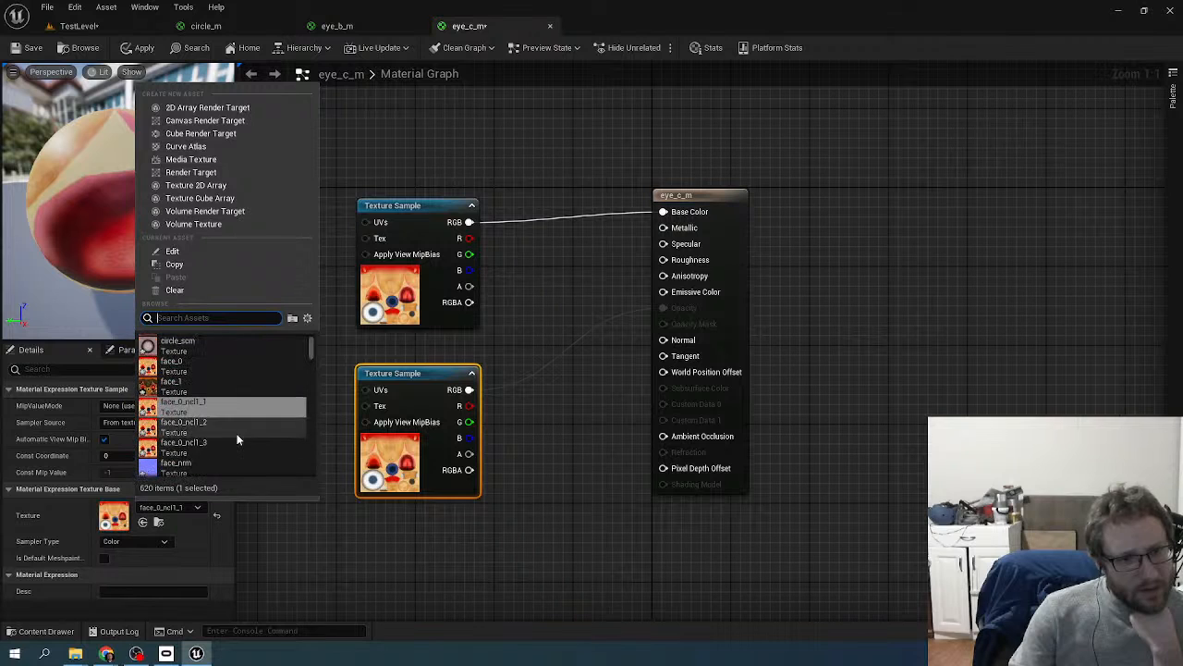
{"action": "scroll", "coordinate": [236, 440], "scroll_direction": "up", "scroll_amount": 2}
{"action": "scroll", "coordinate": [237, 440], "scroll_direction": "down", "scroll_amount": 3}
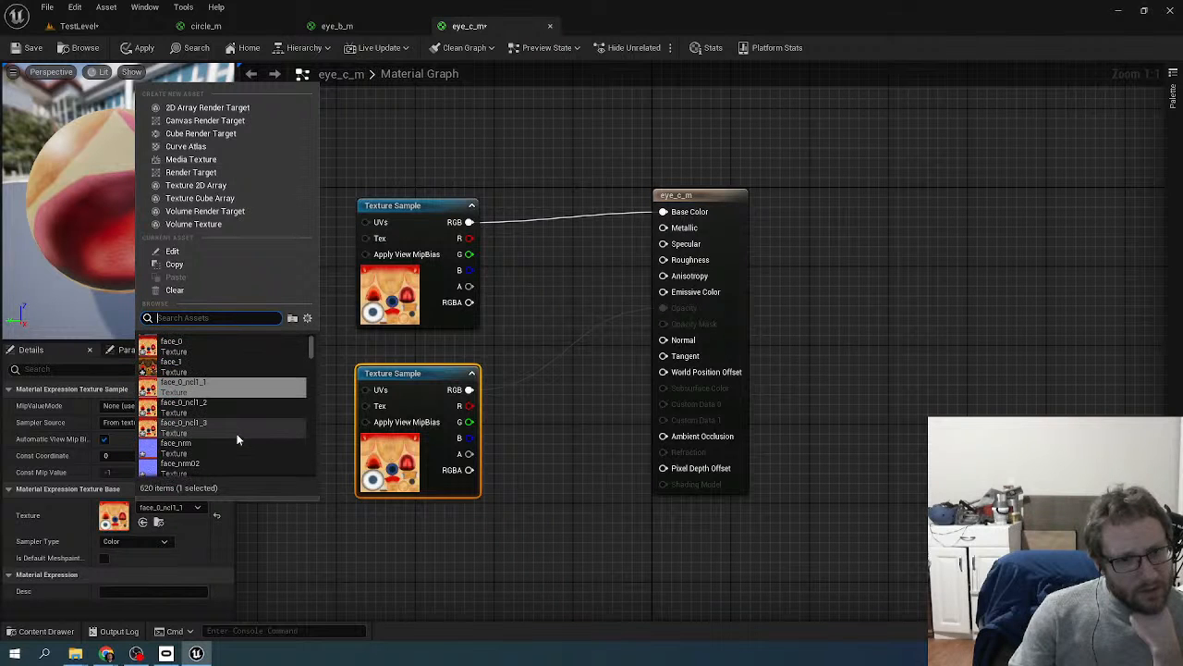
{"action": "scroll", "coordinate": [237, 440], "scroll_direction": "down", "scroll_amount": 1}
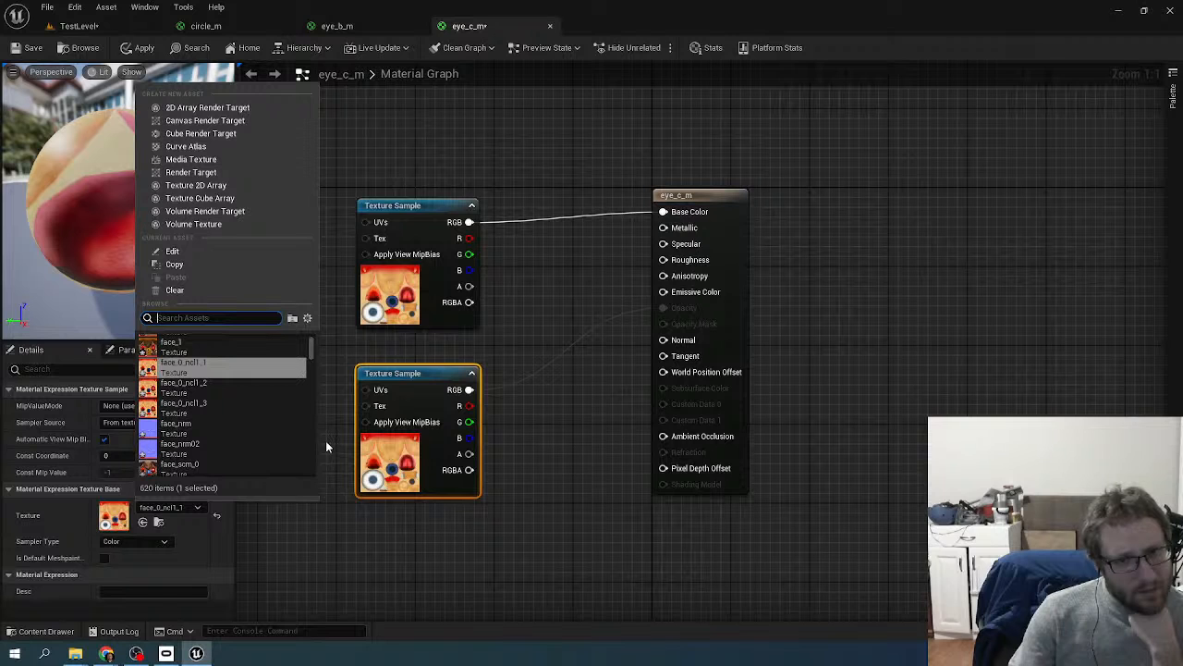
{"action": "mouse_move", "coordinate": [211, 428]}
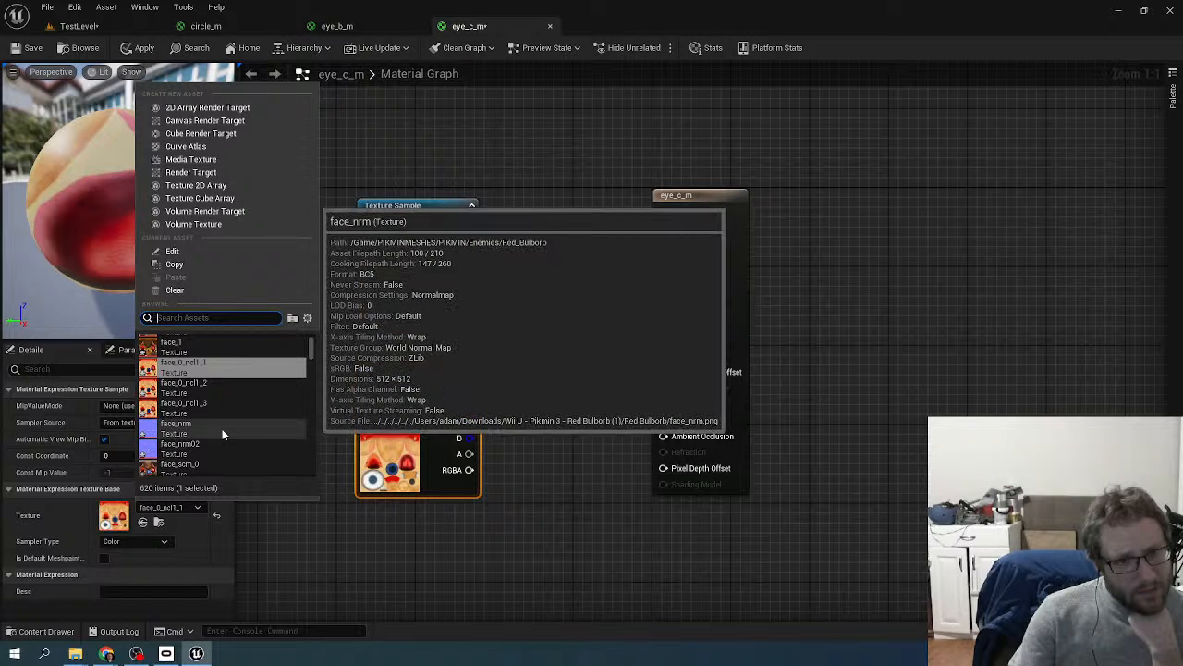
{"action": "mouse_move", "coordinate": [230, 462]}
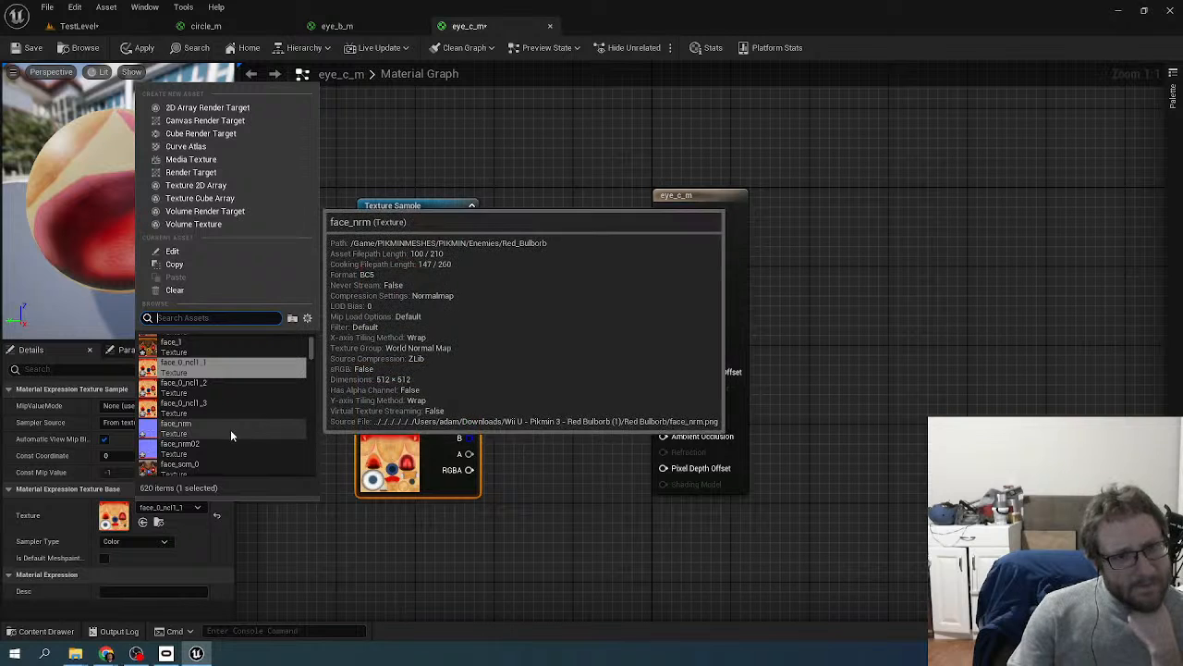
{"action": "mouse_move", "coordinate": [212, 367]}
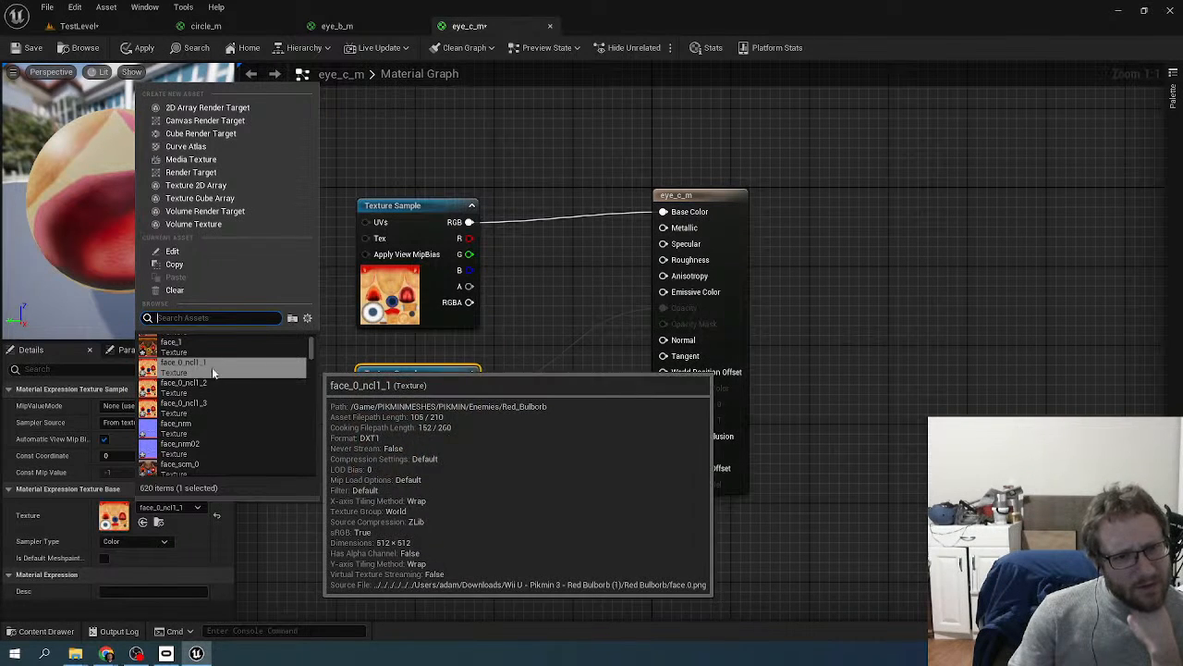
{"action": "scroll", "coordinate": [212, 367], "scroll_direction": "down", "scroll_amount": 10}
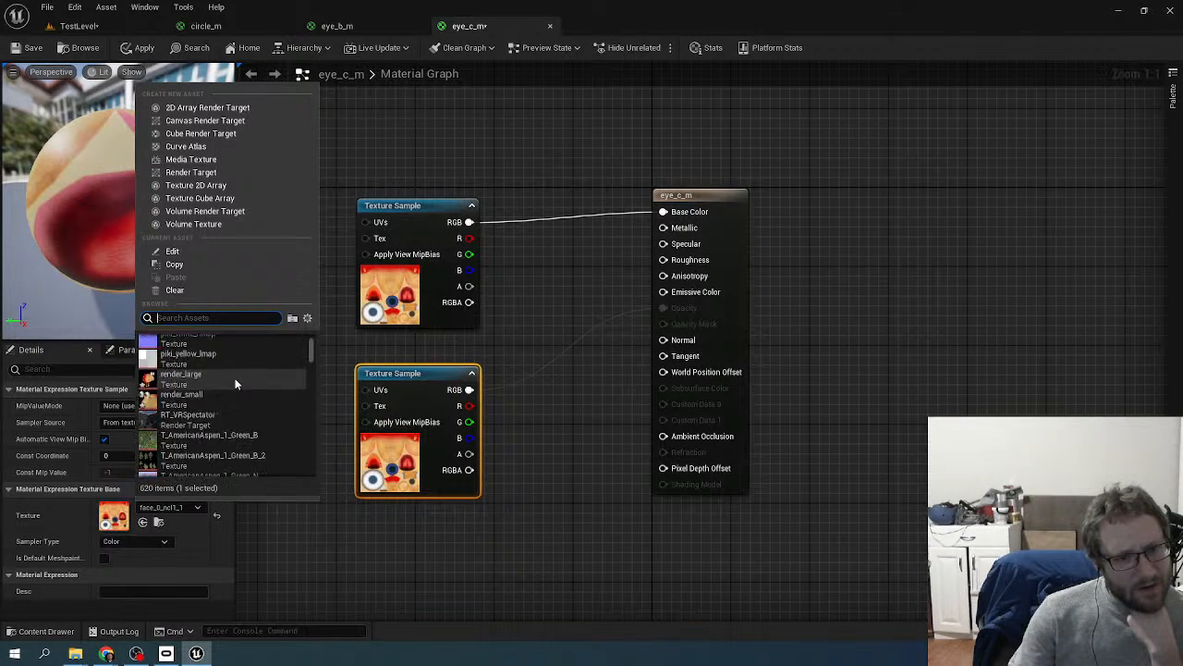
{"action": "scroll", "coordinate": [235, 384], "scroll_direction": "down", "scroll_amount": 10}
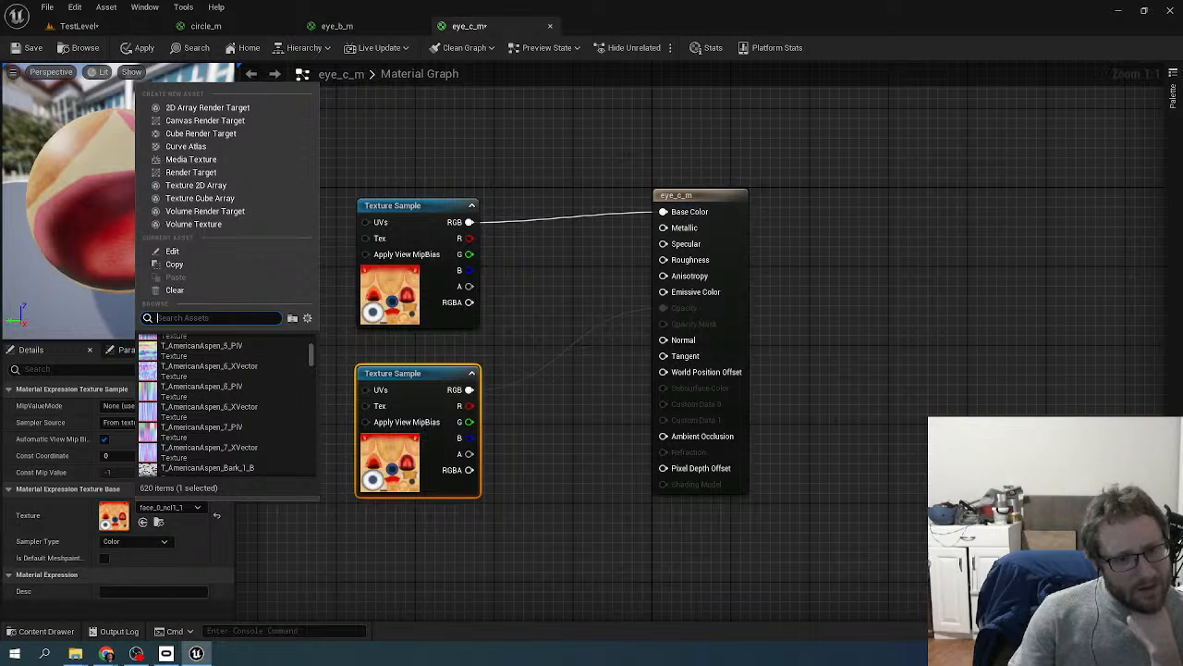
- Assign the face_nrm02 texture to eye_c_m's lower Texture Sample and connect its RGB output to Normal
{"action": "type", "text": "ace"}
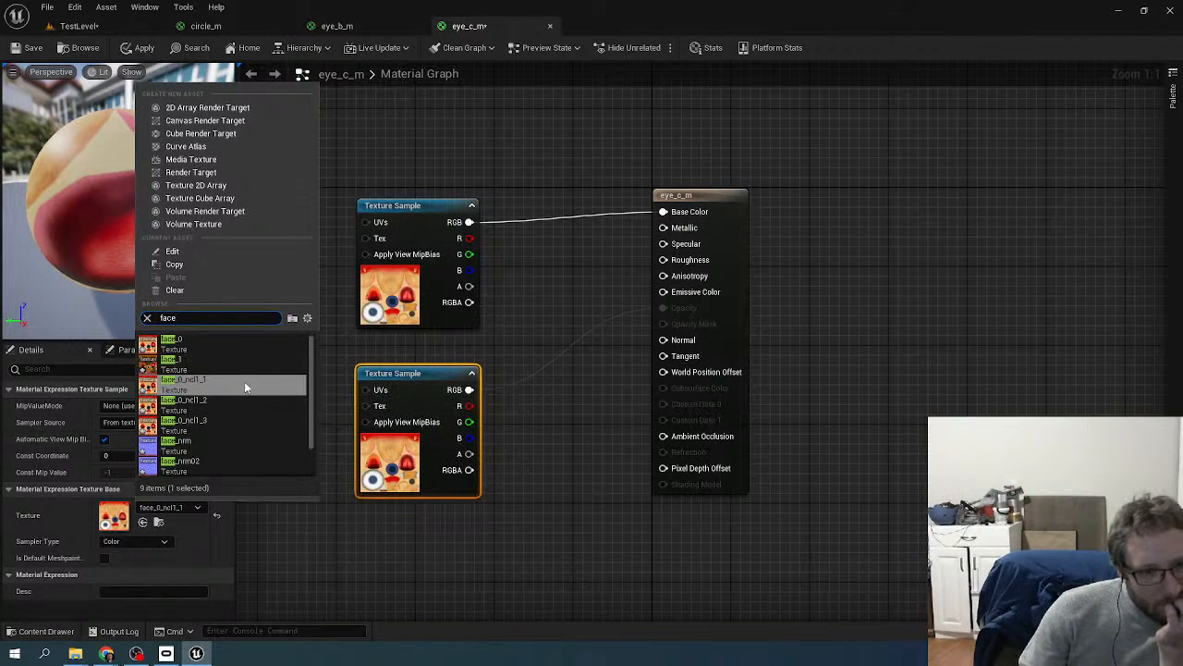
{"action": "scroll", "coordinate": [245, 381], "scroll_direction": "down", "scroll_amount": 1}
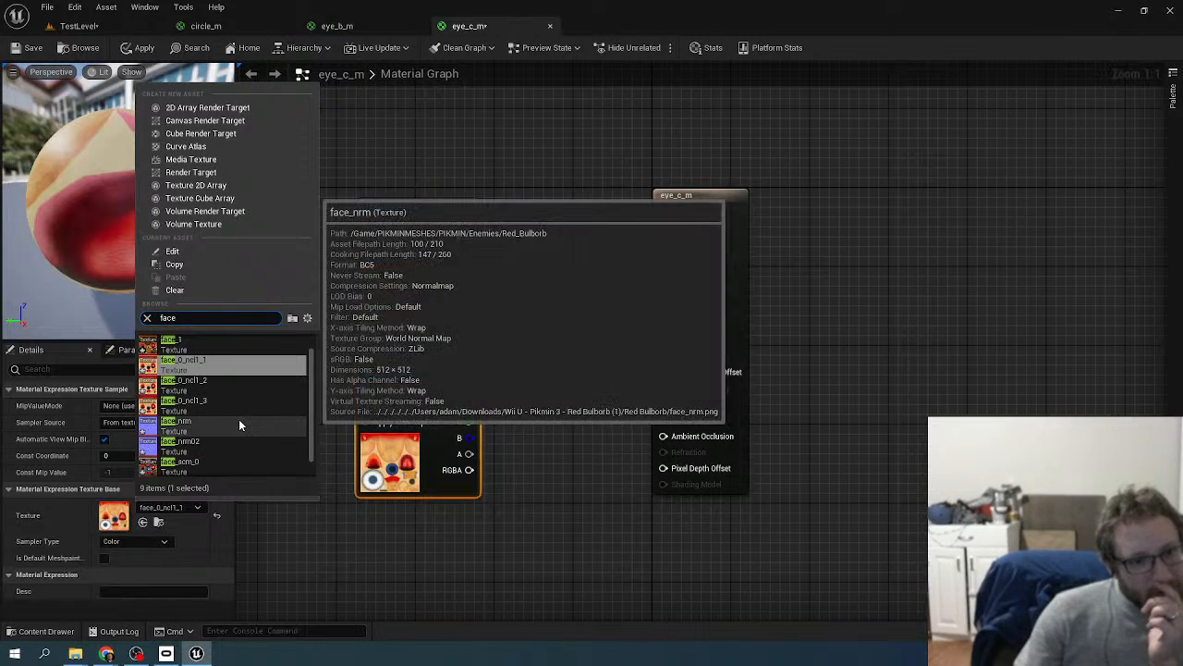
{"action": "left_click", "coordinate": [236, 444]}
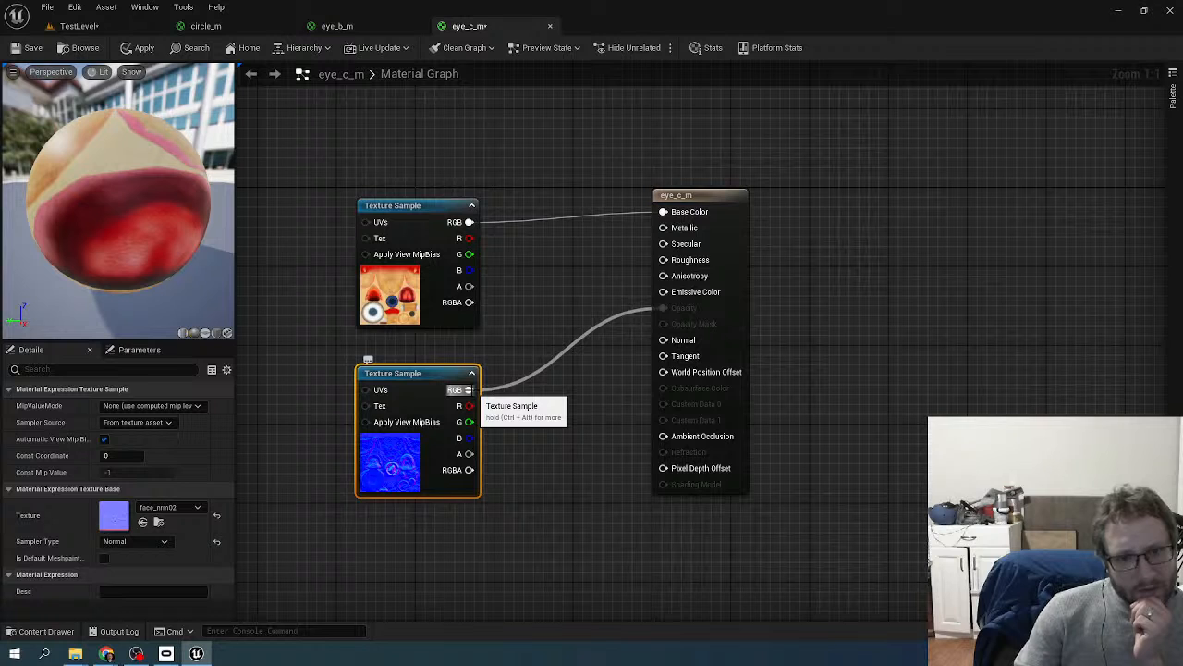
{"action": "left_click_drag", "start_coordinate": [468, 390], "coordinate": [663, 340], "text": "ctrl"}
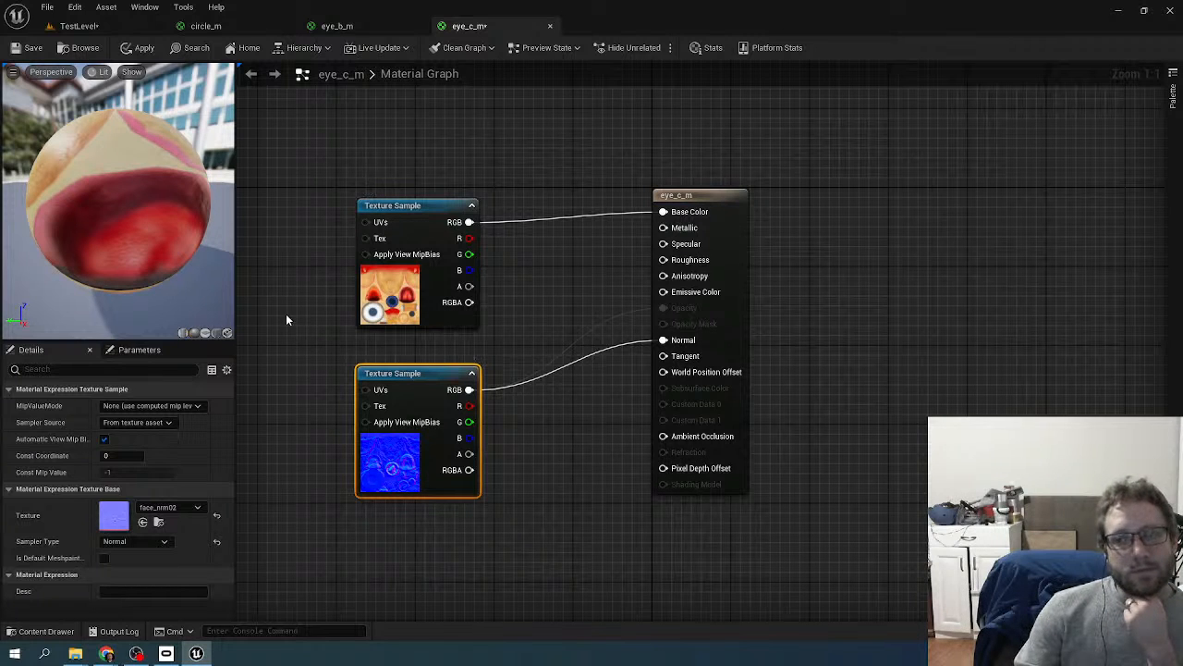
- Check the eye_c_m preview sphere from another angle, and apply and save the material
{"action": "left_click_drag", "start_coordinate": [185, 250], "coordinate": [88, 212]}
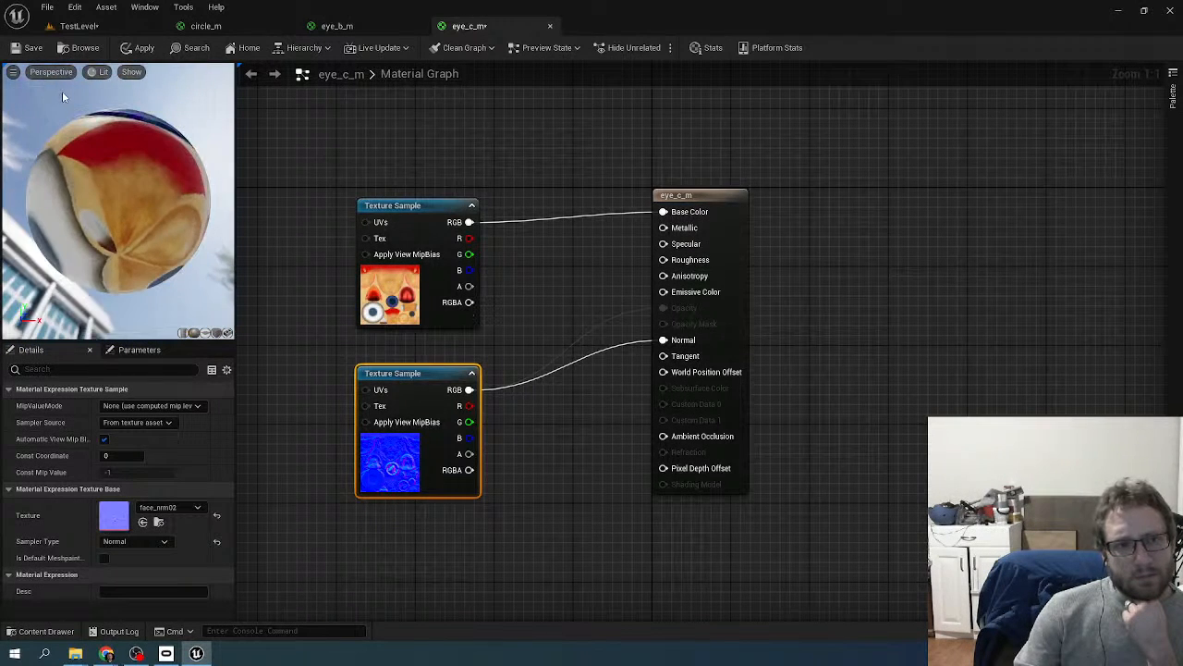
{"action": "left_click", "coordinate": [144, 48]}
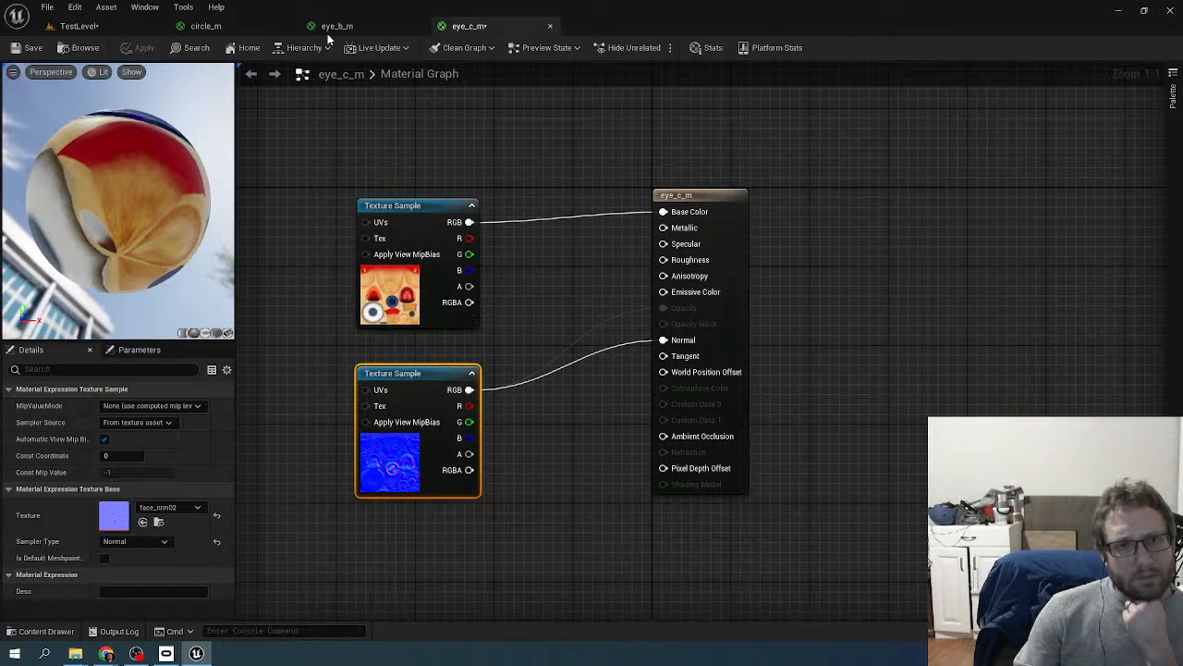
{"action": "left_click", "coordinate": [34, 48]}
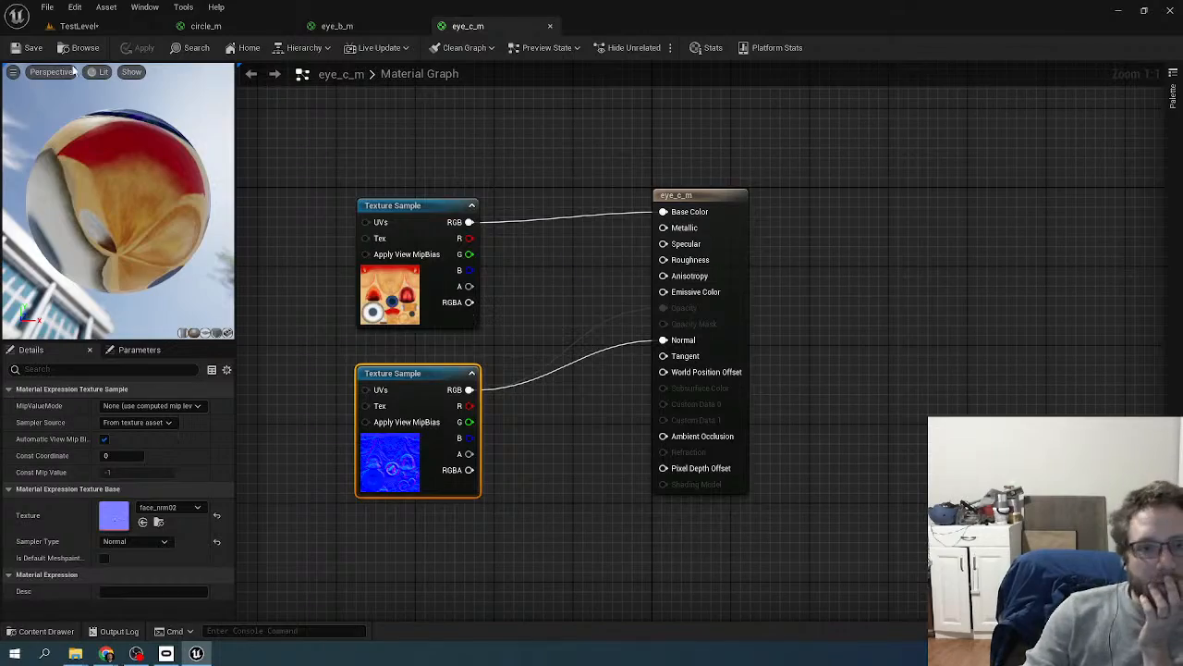
- Return to TestLevel and examine the Bulborb's eyes, face and shell from the front and the sides
{"action": "left_click", "coordinate": [70, 26]}
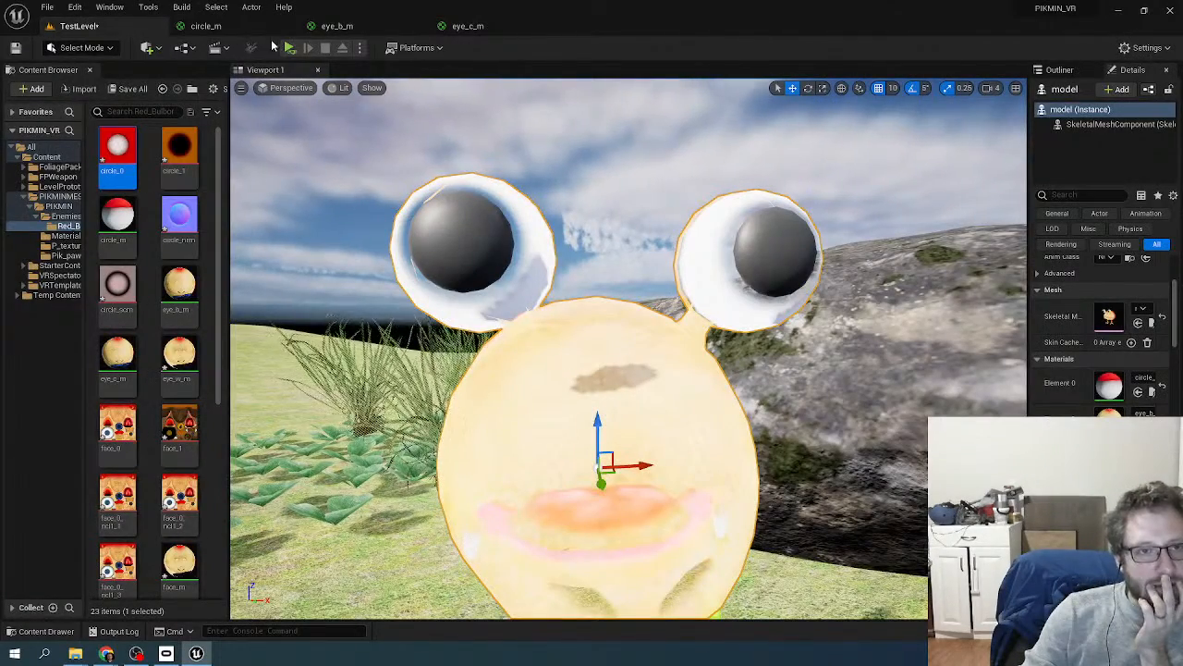
{"action": "right_click_drag", "start_coordinate": [478, 212], "coordinate": [591, 244]}
{"action": "key", "text": "w"}
{"action": "key", "text": "s"}
{"action": "key", "text": "w"}
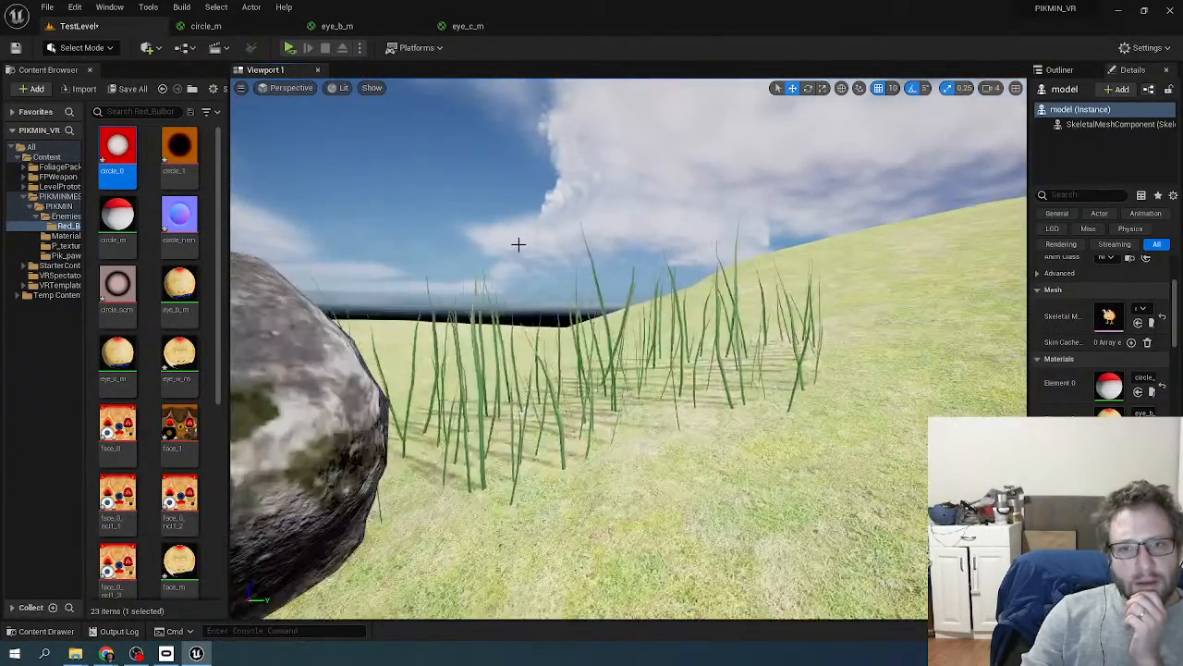
{"action": "right_click_drag", "start_coordinate": [518, 244], "coordinate": [416, 244]}
{"action": "key", "text": "w"}
{"action": "key", "text": "s"}
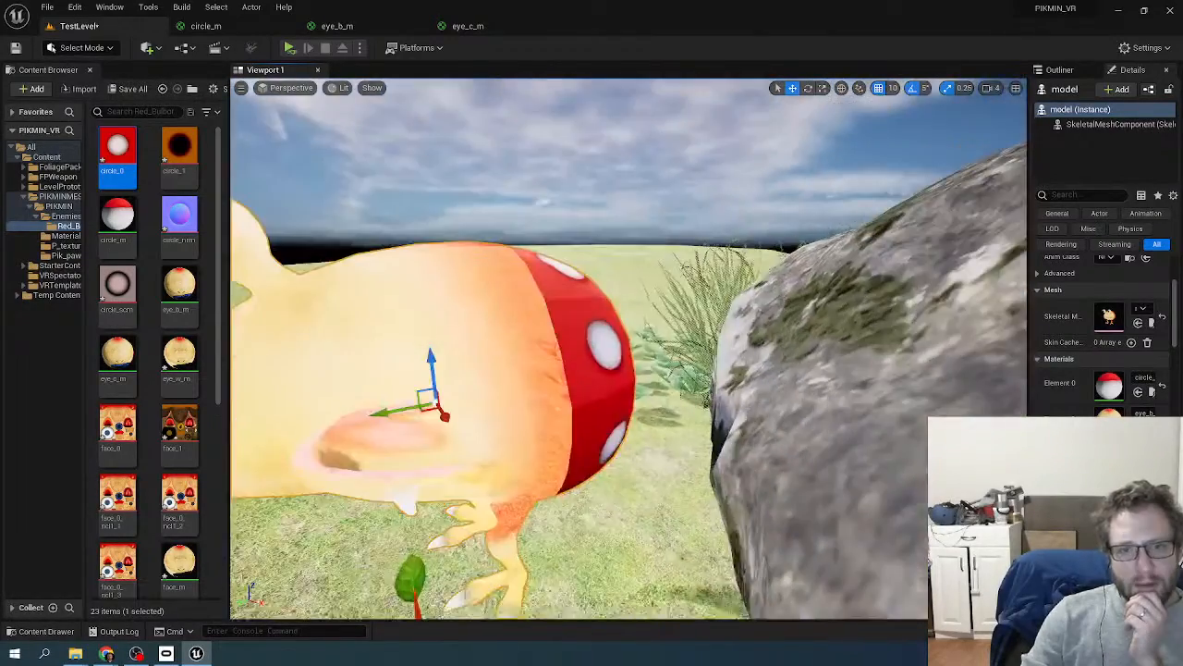
{"action": "right_click_drag", "start_coordinate": [634, 290], "coordinate": [579, 284]}
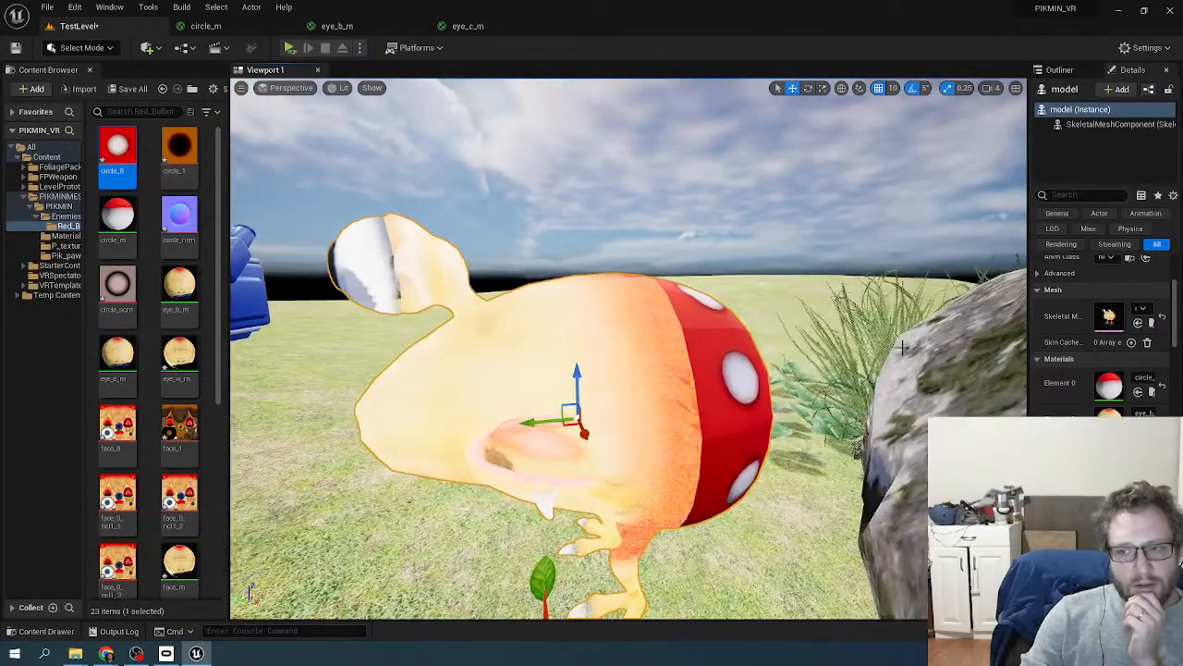
{"action": "right_click_drag", "start_coordinate": [901, 347], "coordinate": [922, 417]}
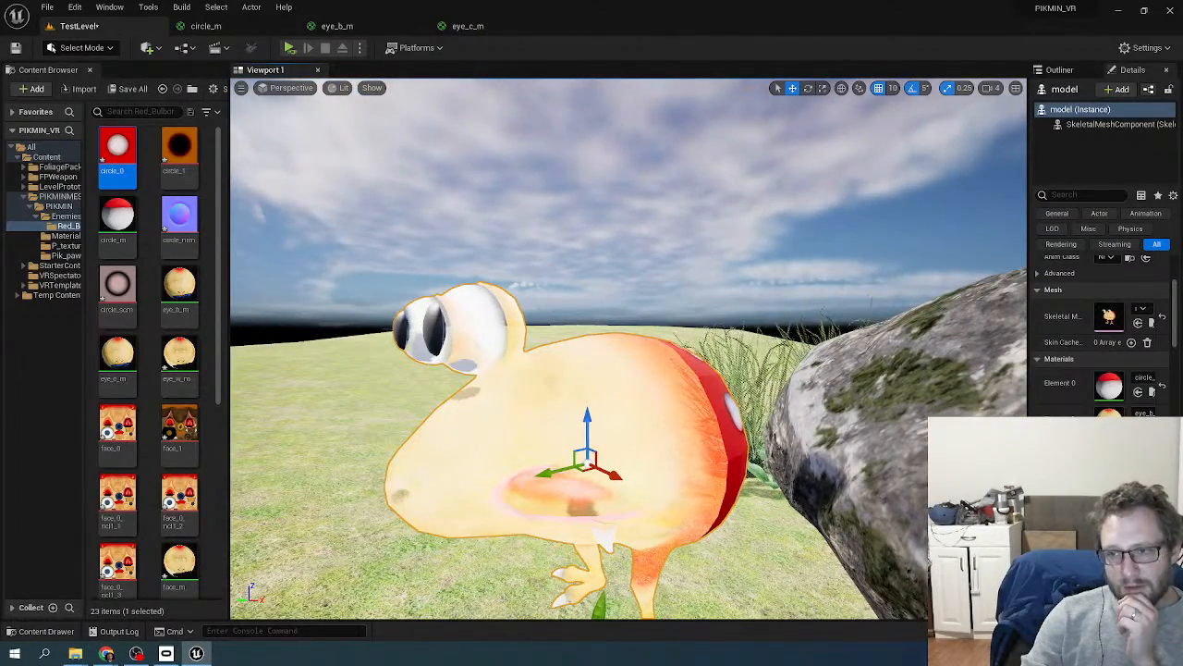
- Widen the Details panel and check the material assigned to the Bulborb's Element 2 slot before returning to the level
{"action": "left_click_drag", "start_coordinate": [1029, 486], "coordinate": [839, 485]}
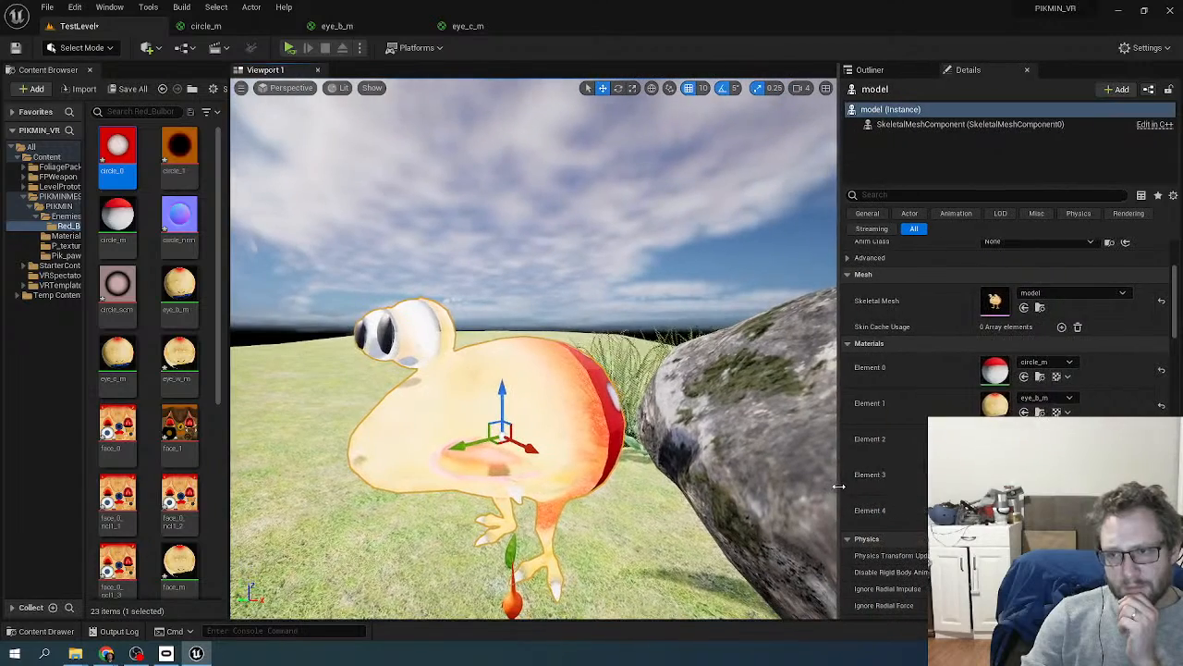
{"action": "scroll", "coordinate": [1007, 388], "scroll_direction": "down", "scroll_amount": 1}
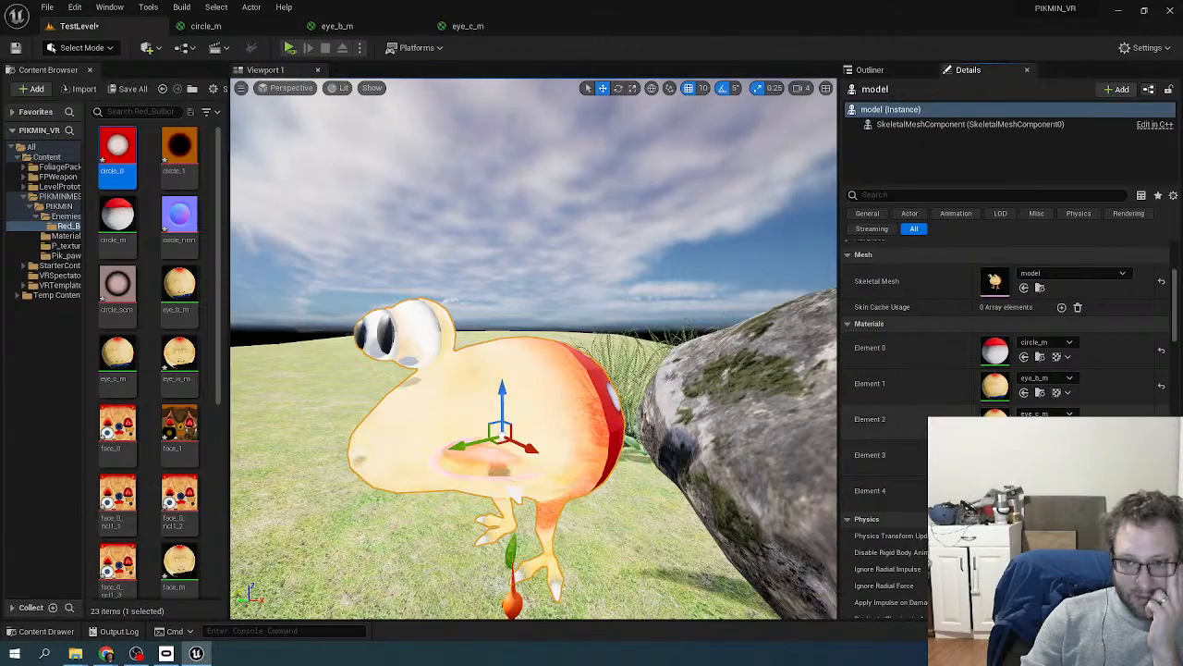
{"action": "double_click", "coordinate": [995, 420]}
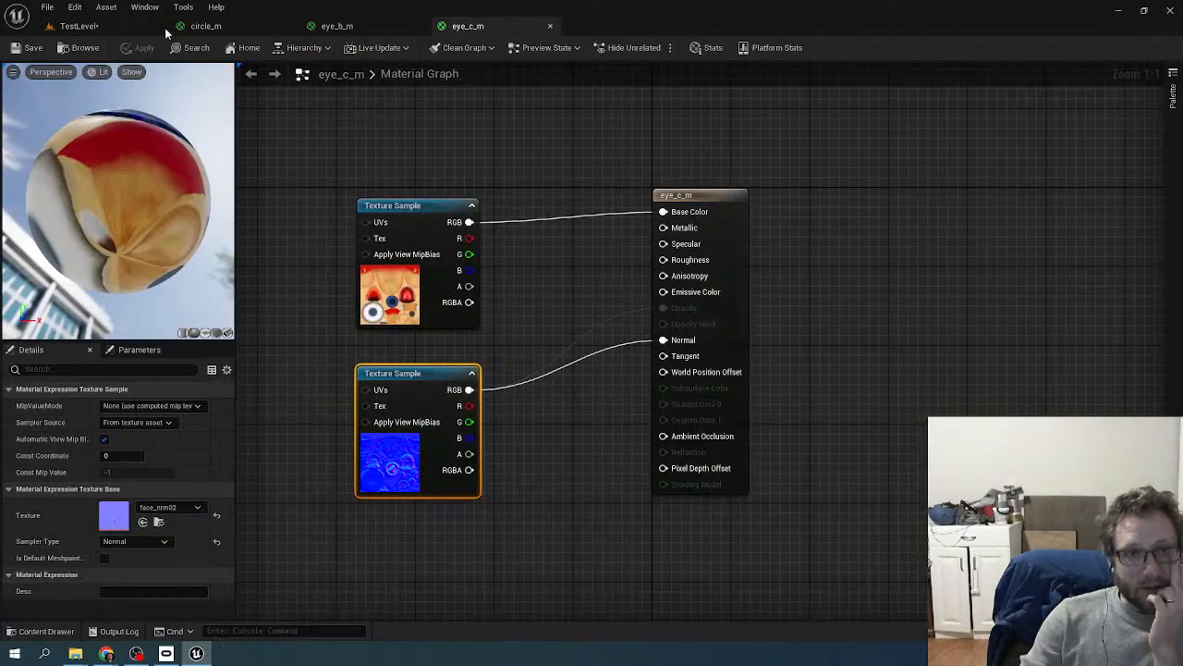
{"action": "left_click", "coordinate": [80, 26]}
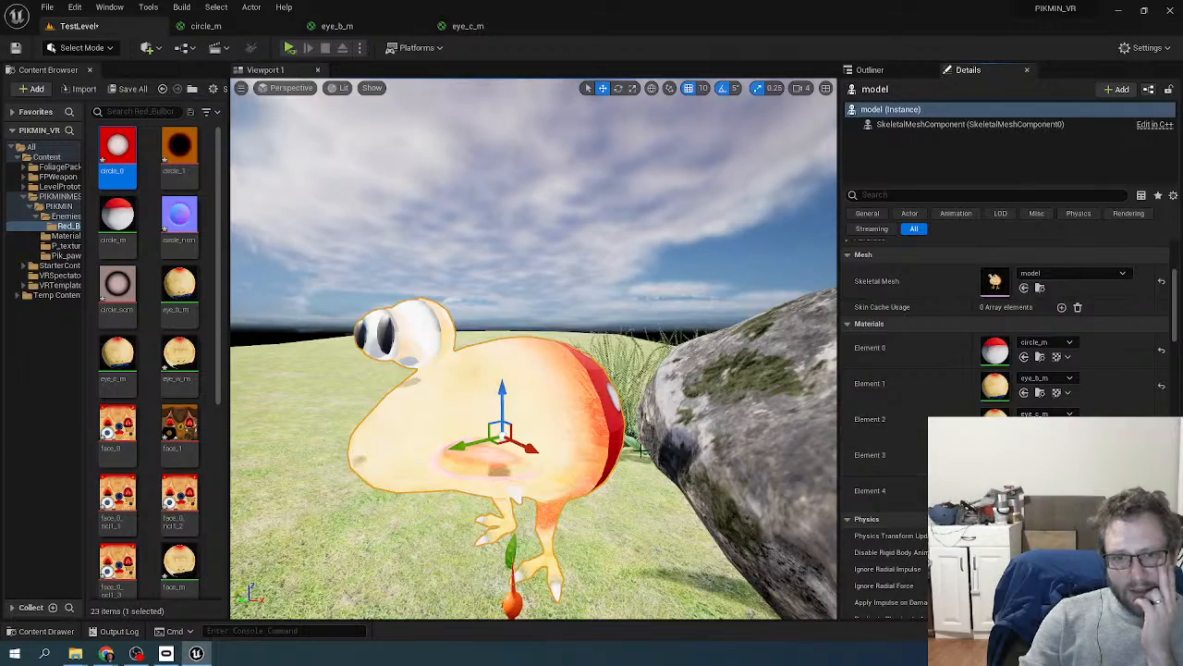
- Open the face_m material from the Bulborb's material slots and spread its two overlapping Texture Samples apart, away from the material node
{"action": "right_click_drag", "start_coordinate": [640, 451], "coordinate": [636, 444]}
{"action": "key", "text": "w"}
{"action": "key", "text": "s"}
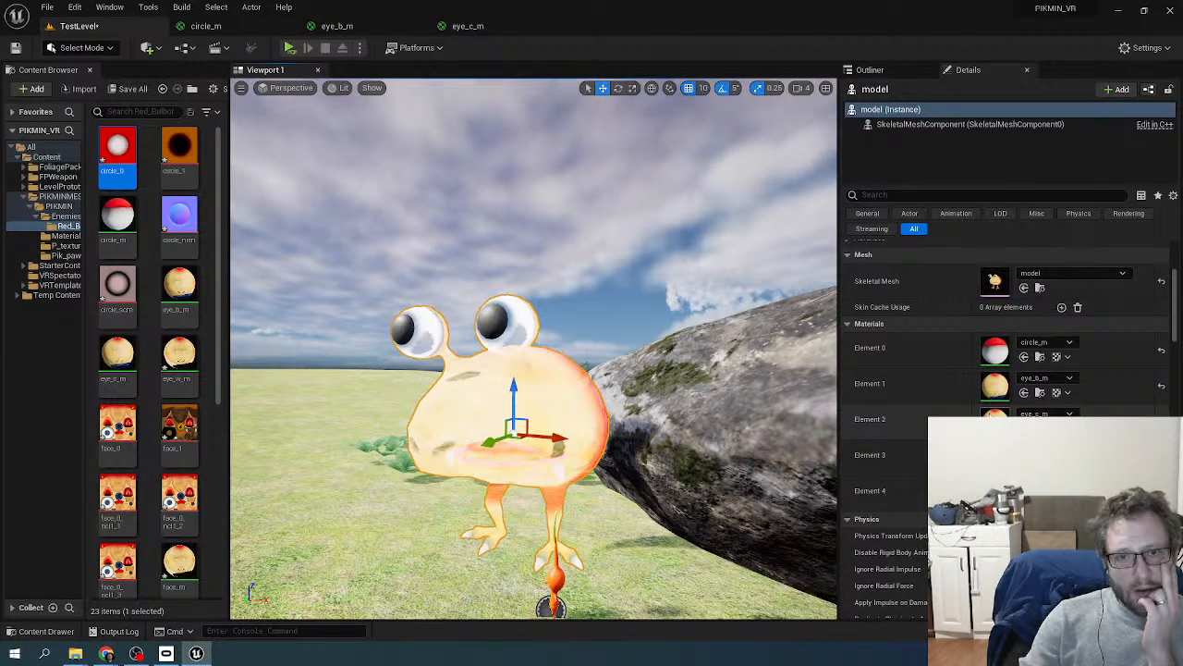
{"action": "scroll", "coordinate": [1005, 370], "scroll_direction": "down", "scroll_amount": 1}
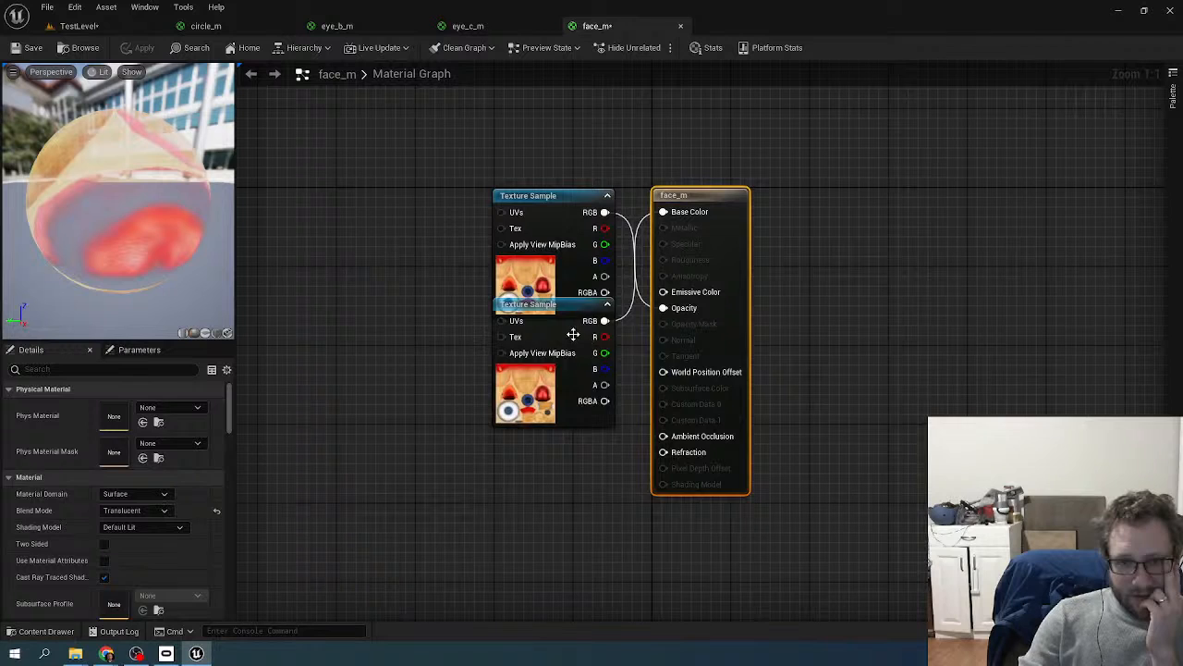
{"action": "left_click_drag", "start_coordinate": [571, 332], "coordinate": [393, 179]}
{"action": "left_click_drag", "start_coordinate": [514, 196], "coordinate": [447, 362]}
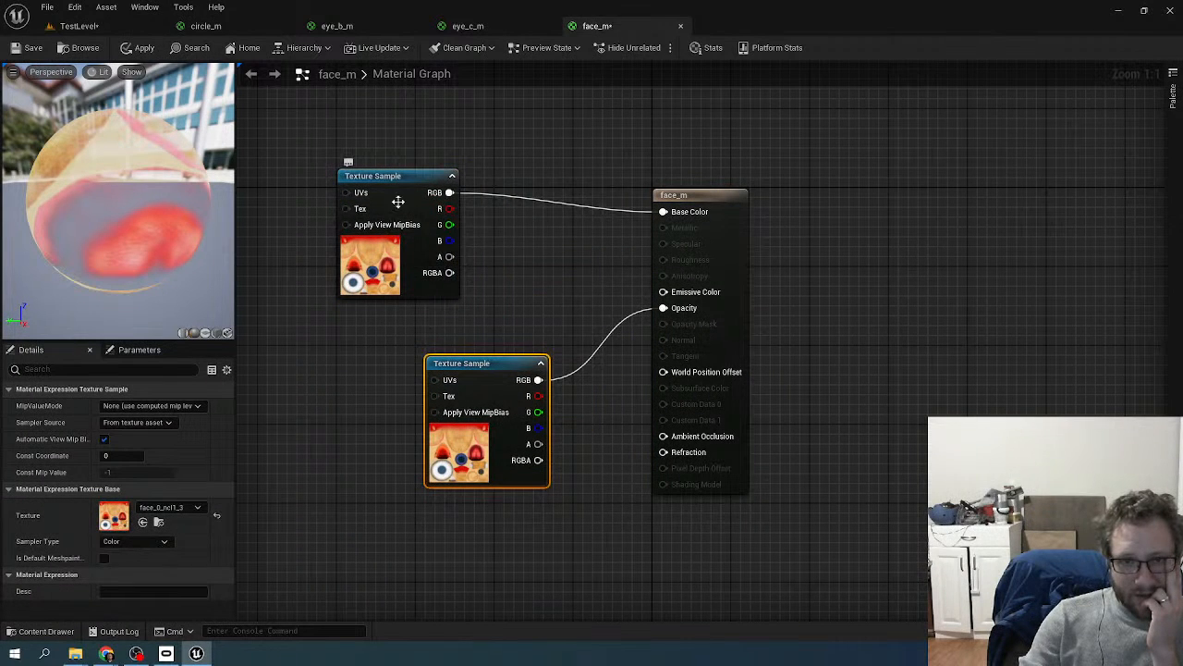
{"action": "left_click_drag", "start_coordinate": [397, 201], "coordinate": [494, 203]}
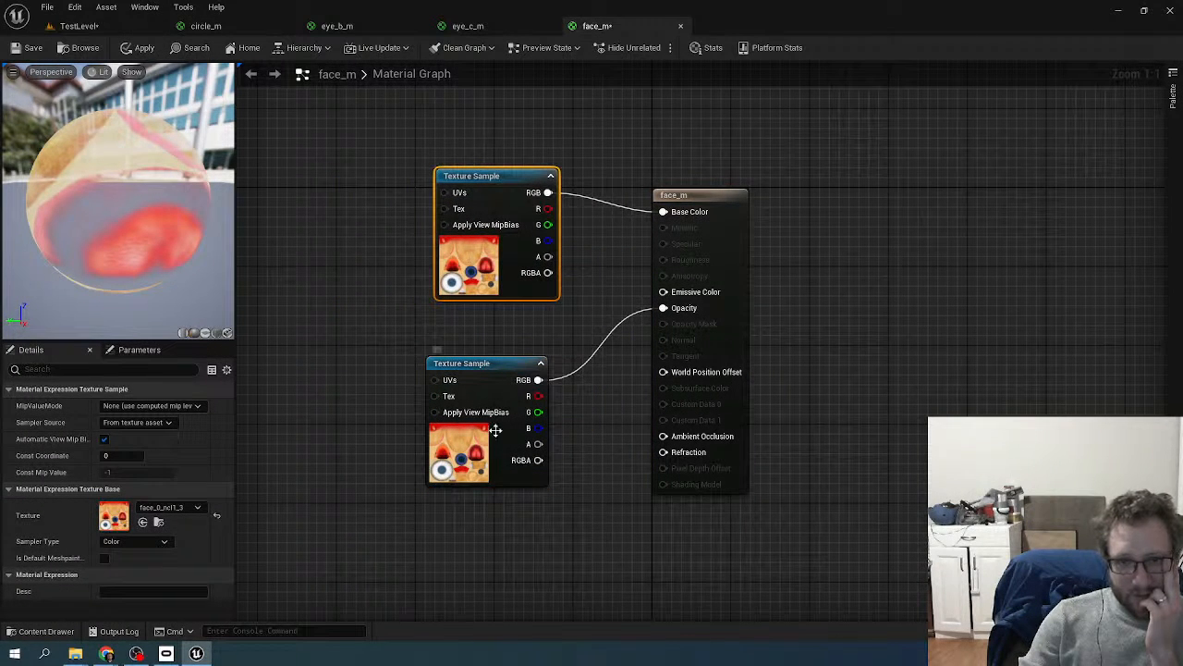
- Assign the face_nrm02 texture to face_m's upper Texture Sample
{"action": "left_click", "coordinate": [166, 506]}
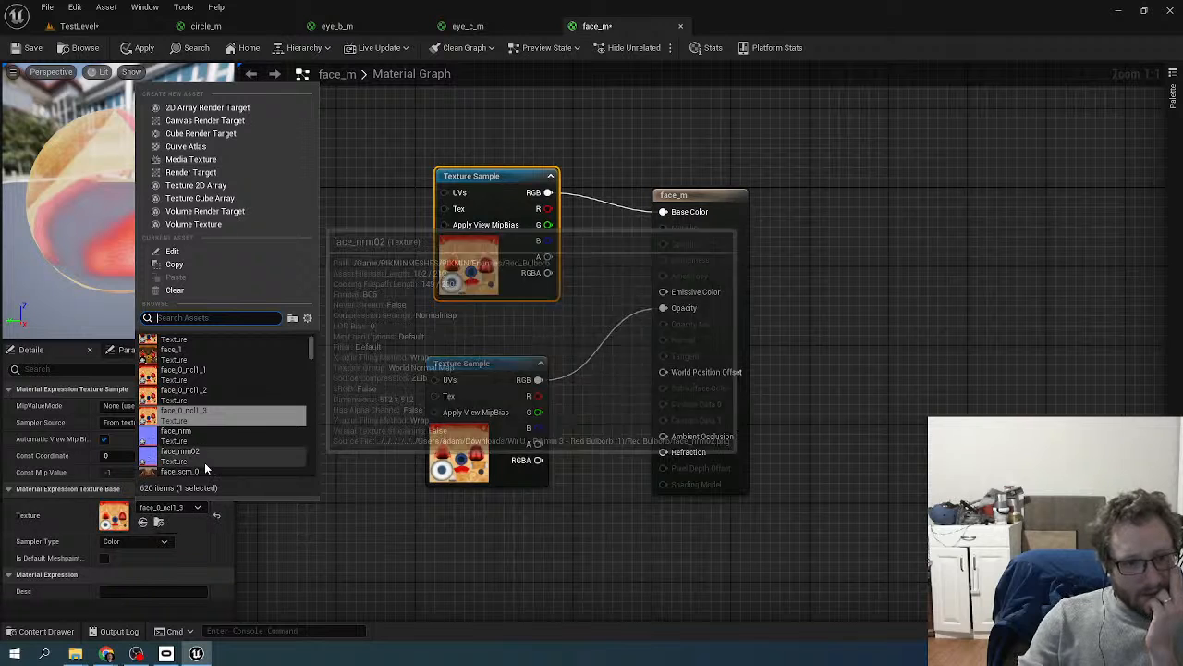
{"action": "scroll", "coordinate": [205, 454], "scroll_direction": "down", "scroll_amount": 1}
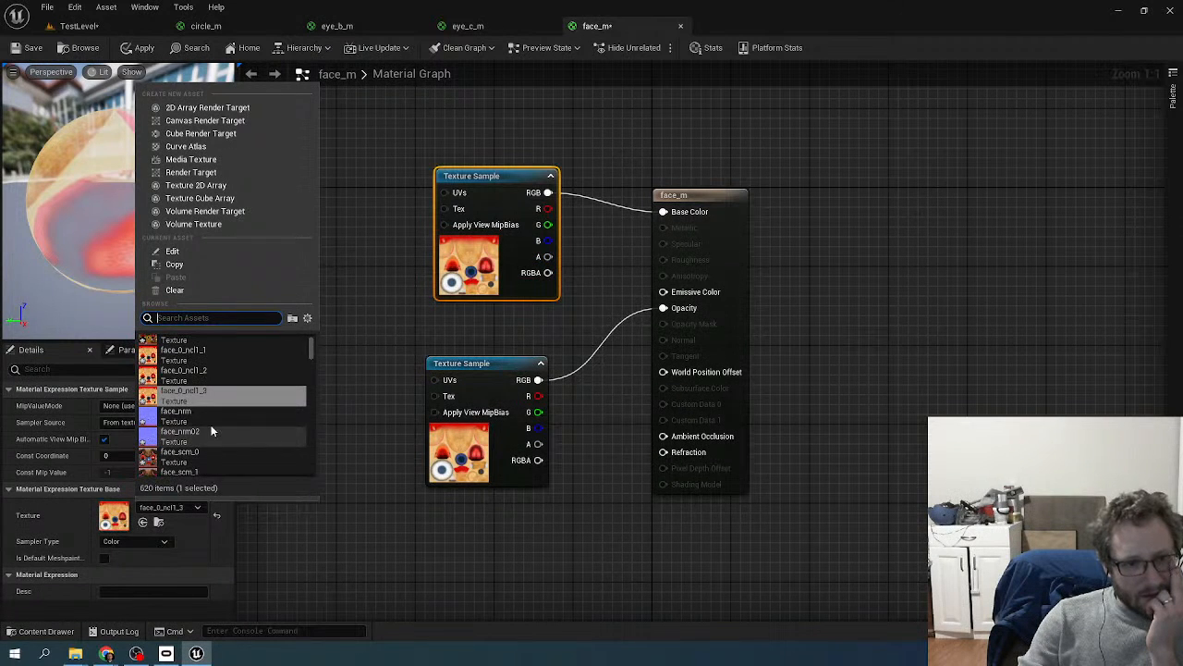
{"action": "left_click", "coordinate": [216, 431]}
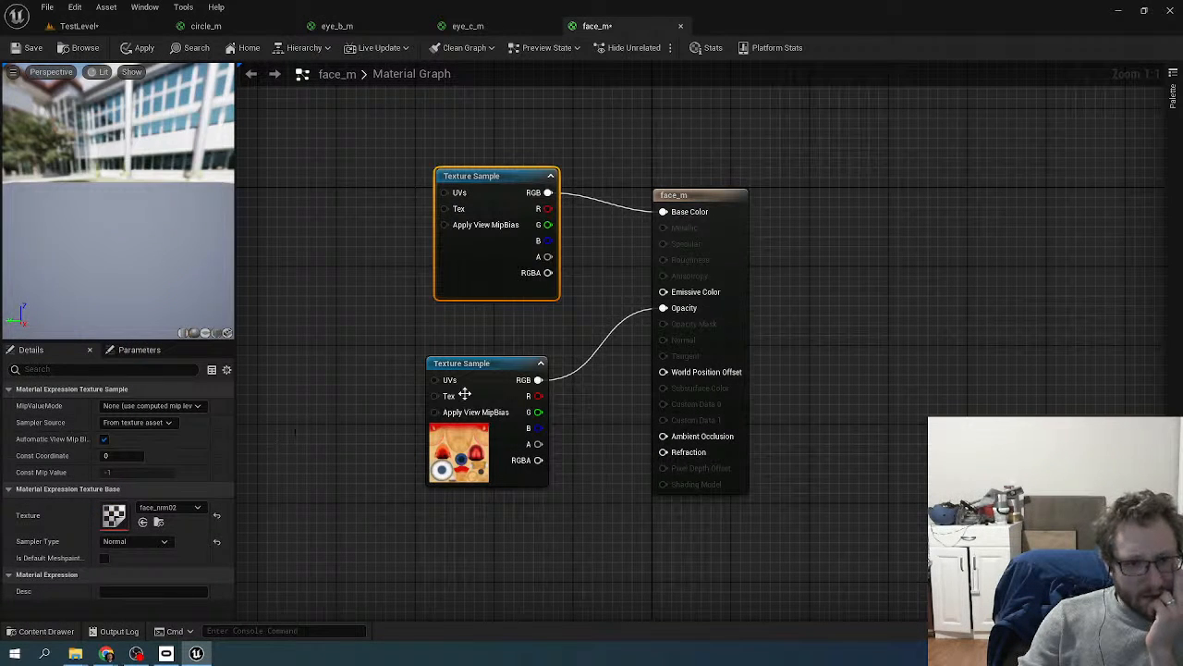
{"action": "left_click_drag", "start_coordinate": [538, 380], "coordinate": [656, 373]}
{"action": "left_click", "coordinate": [581, 339]}
{"action": "left_click_drag", "start_coordinate": [548, 192], "coordinate": [615, 364]}
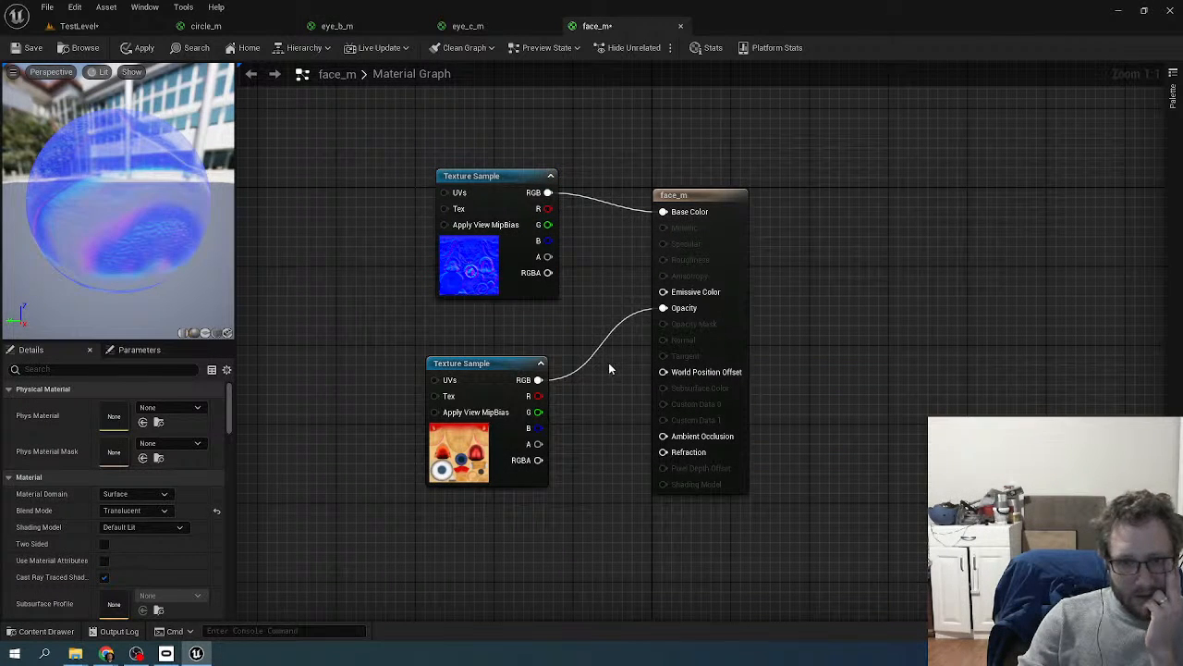
- Set face_m's Blend Mode to Opaque and connect the face_nrm02 sample to Normal and the face_0_ncl1_3 sample to Base Color
{"action": "left_click", "coordinate": [129, 511]}
{"action": "left_click", "coordinate": [118, 520]}
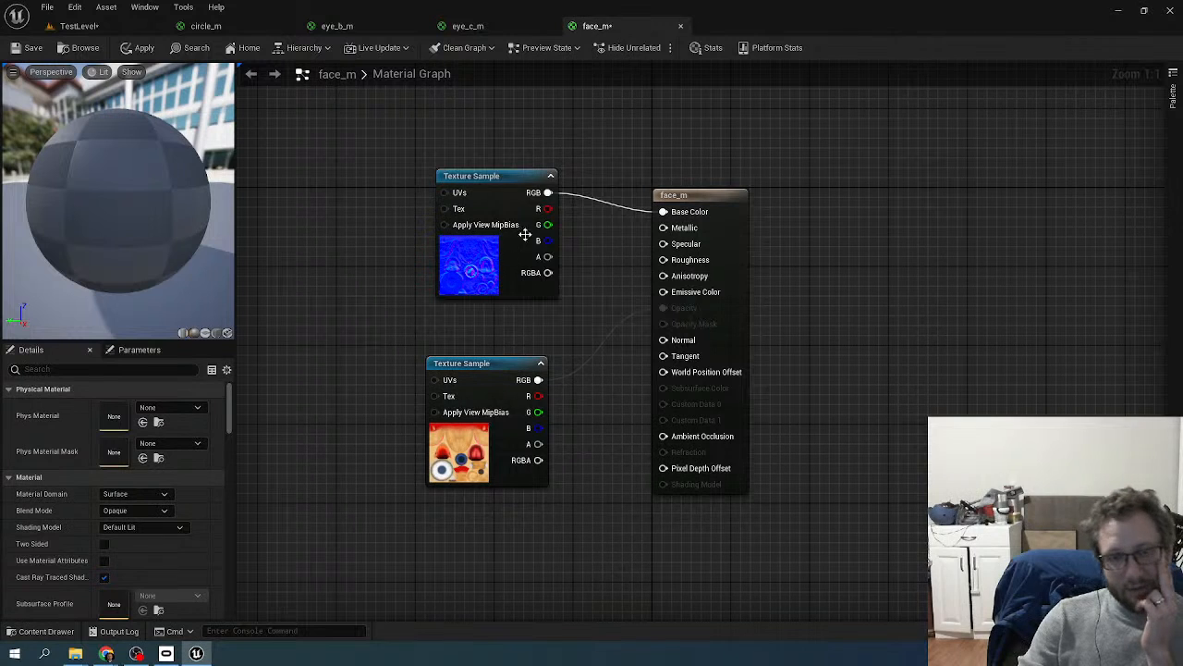
{"action": "left_click_drag", "start_coordinate": [548, 192], "coordinate": [663, 339]}
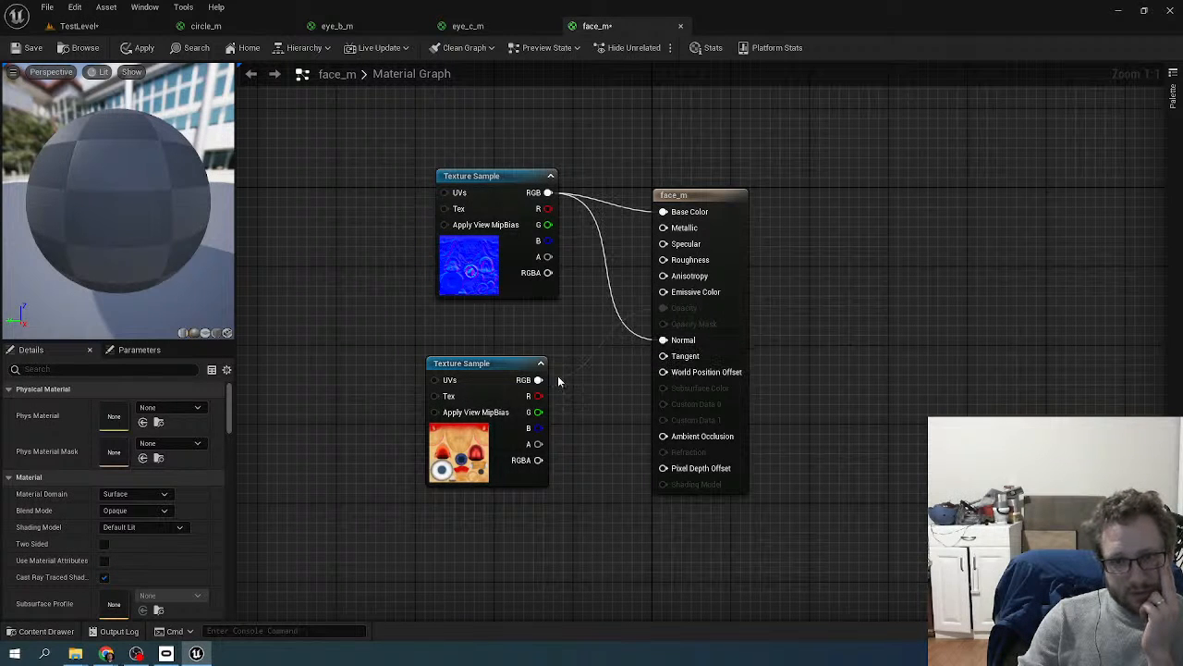
{"action": "left_click_drag", "start_coordinate": [542, 376], "coordinate": [655, 211]}
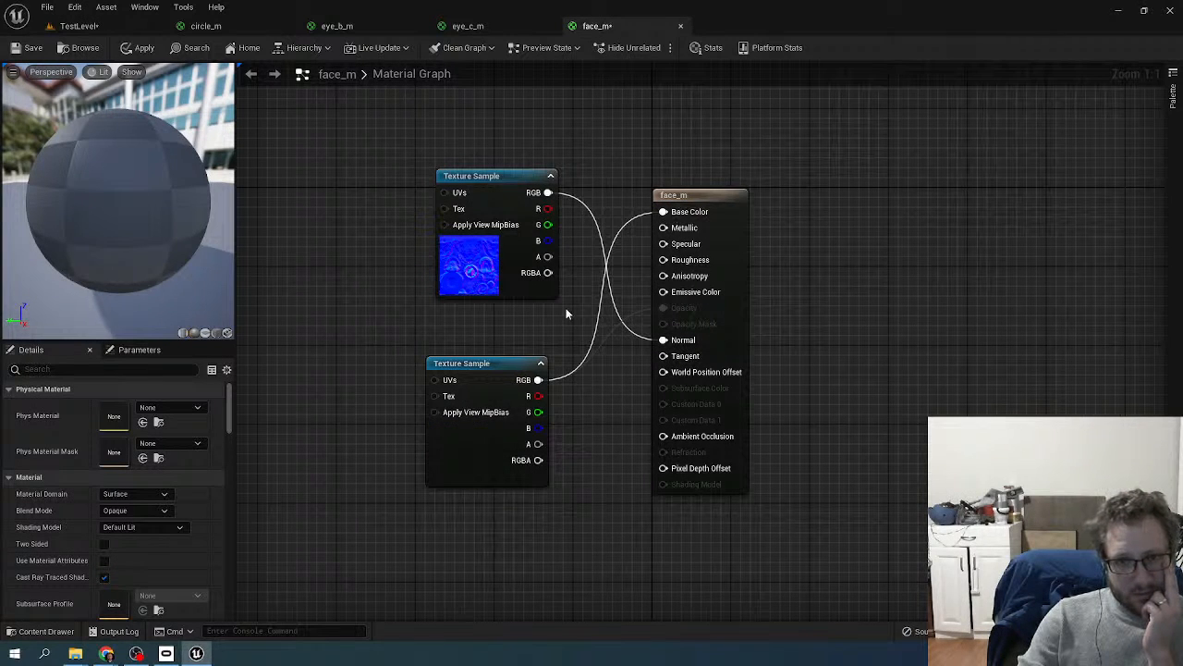
- Rearrange face_m's nodes so the face_0_ncl1_3 Texture Sample sits above the face_nrm02 one without crossing wires
{"action": "left_click_drag", "start_coordinate": [481, 363], "coordinate": [382, 235]}
{"action": "left_click_drag", "start_coordinate": [494, 177], "coordinate": [485, 404]}
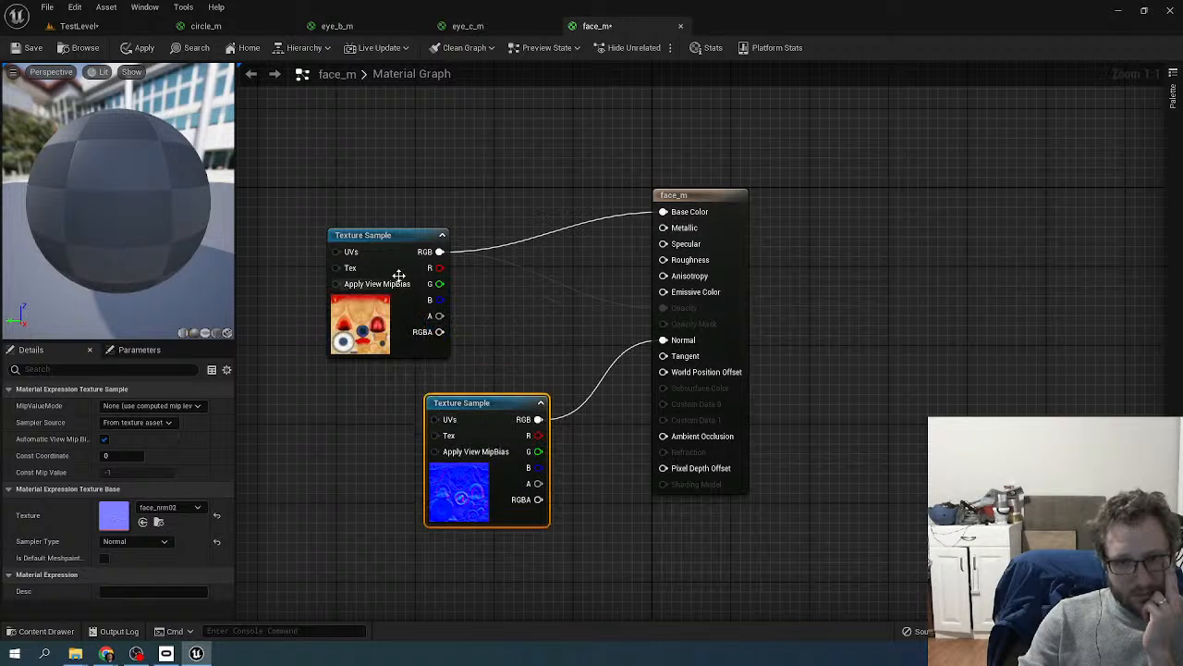
{"action": "left_click_drag", "start_coordinate": [398, 276], "coordinate": [515, 226]}
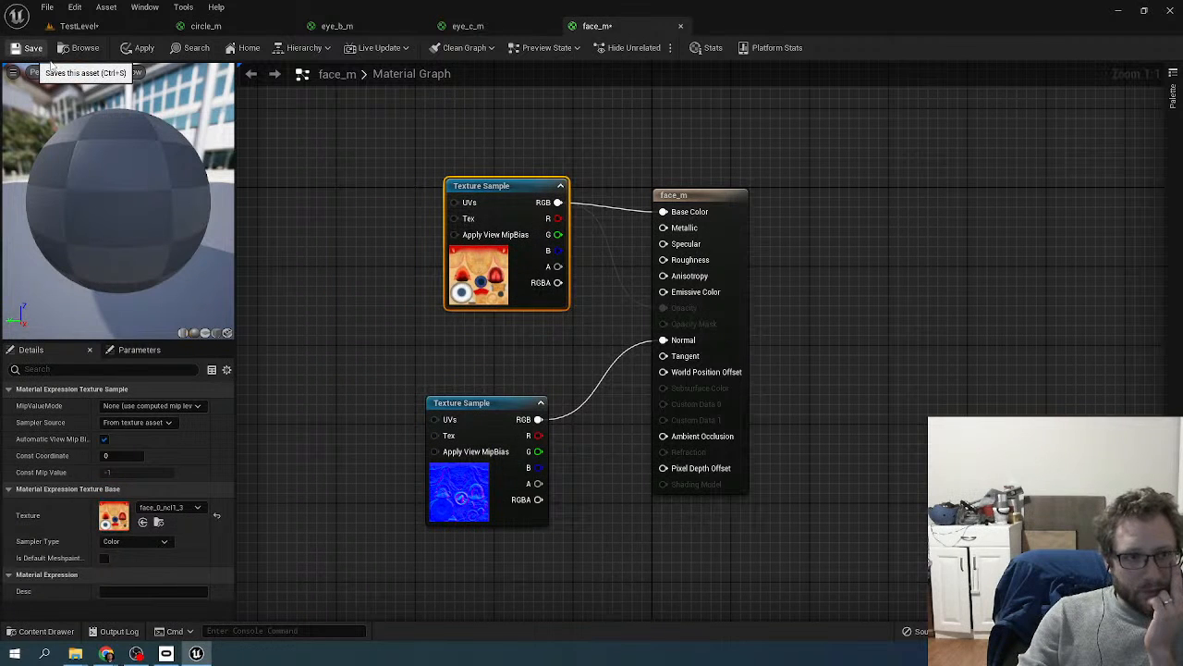
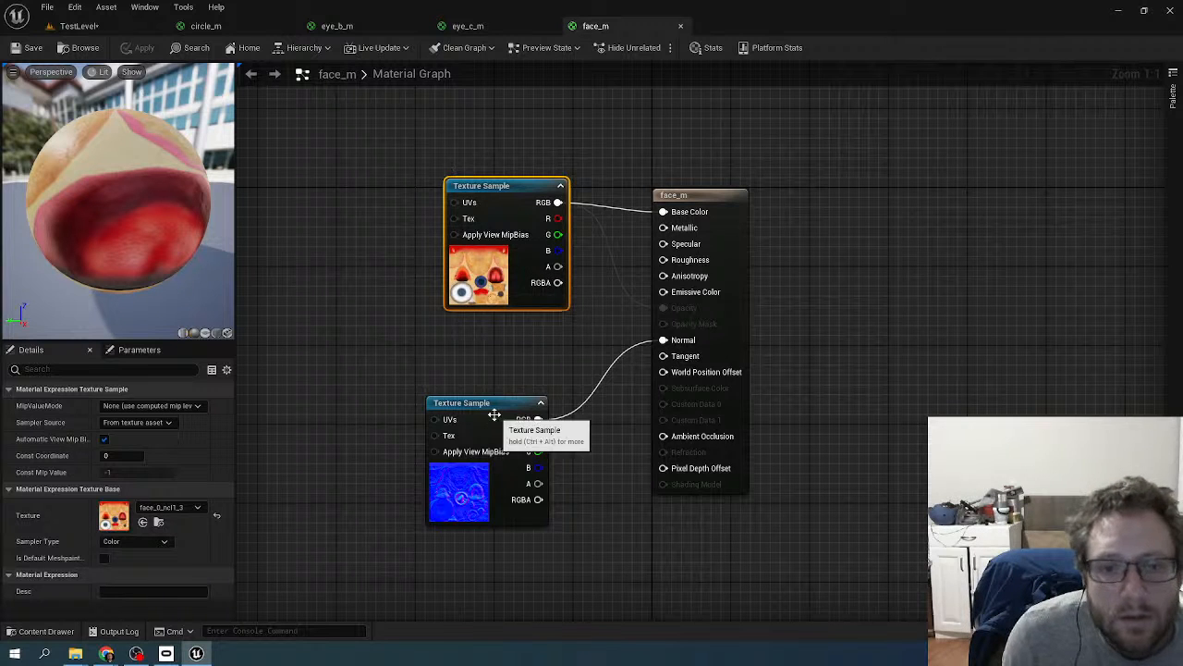
- Align the normal-map texture sample beneath the colour sample in the face_m graph and save the material
{"action": "left_click_drag", "start_coordinate": [497, 421], "coordinate": [515, 373]}
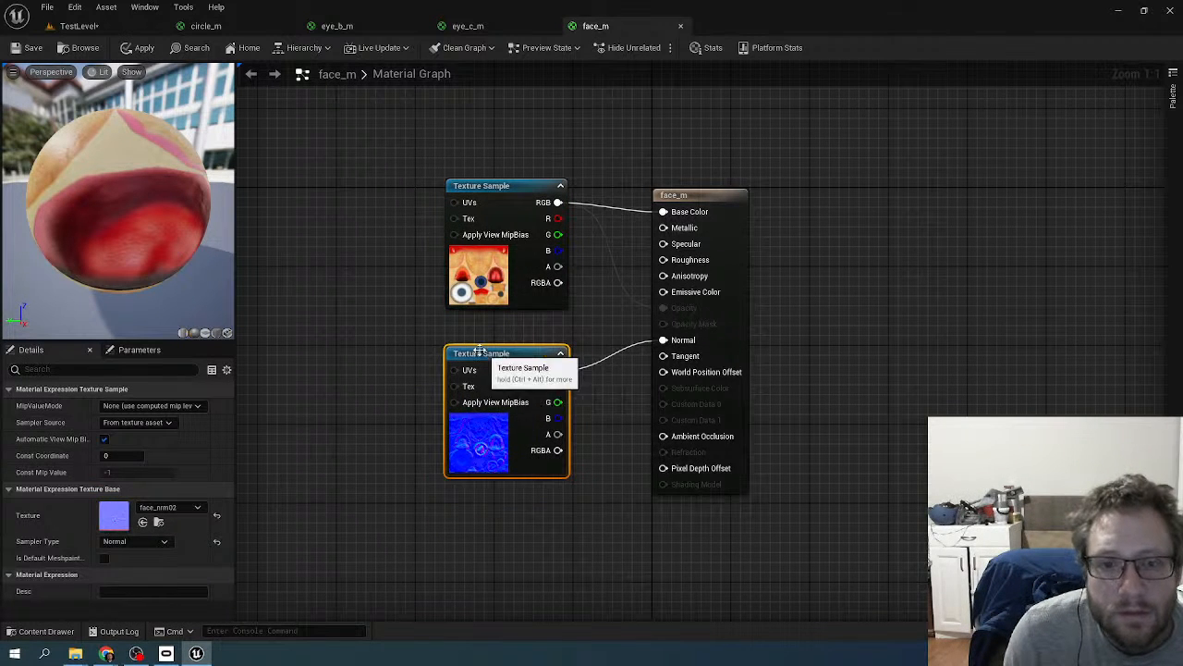
{"action": "left_click_drag", "start_coordinate": [172, 227], "coordinate": [205, 157]}
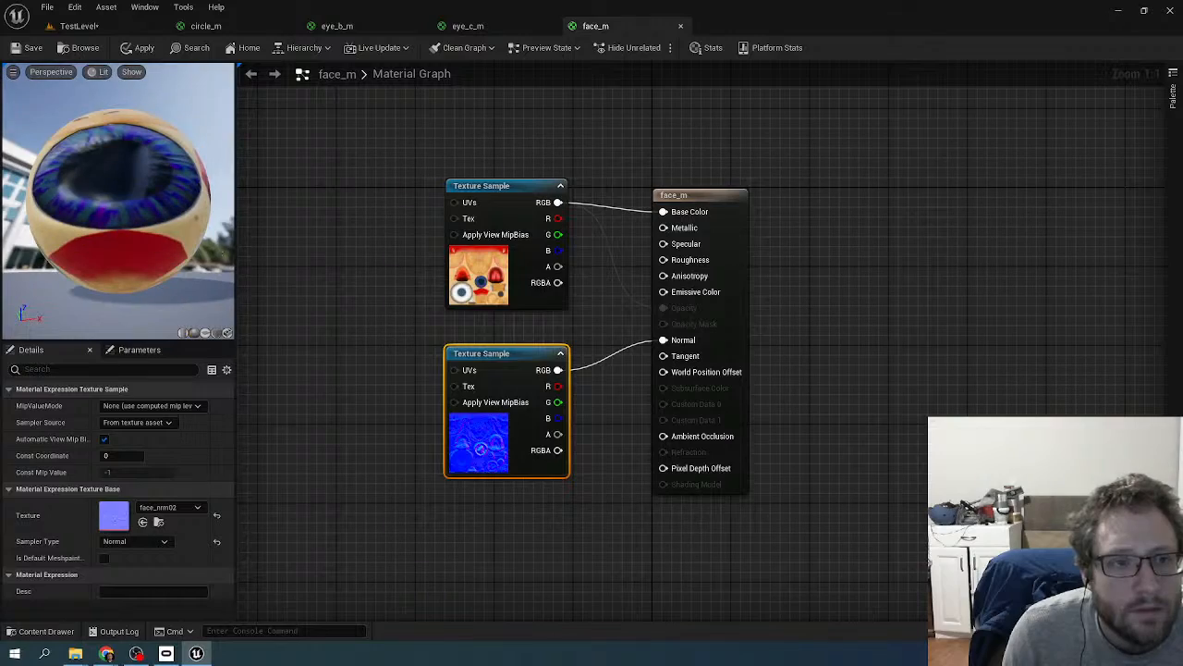
{"action": "left_click", "coordinate": [24, 48]}
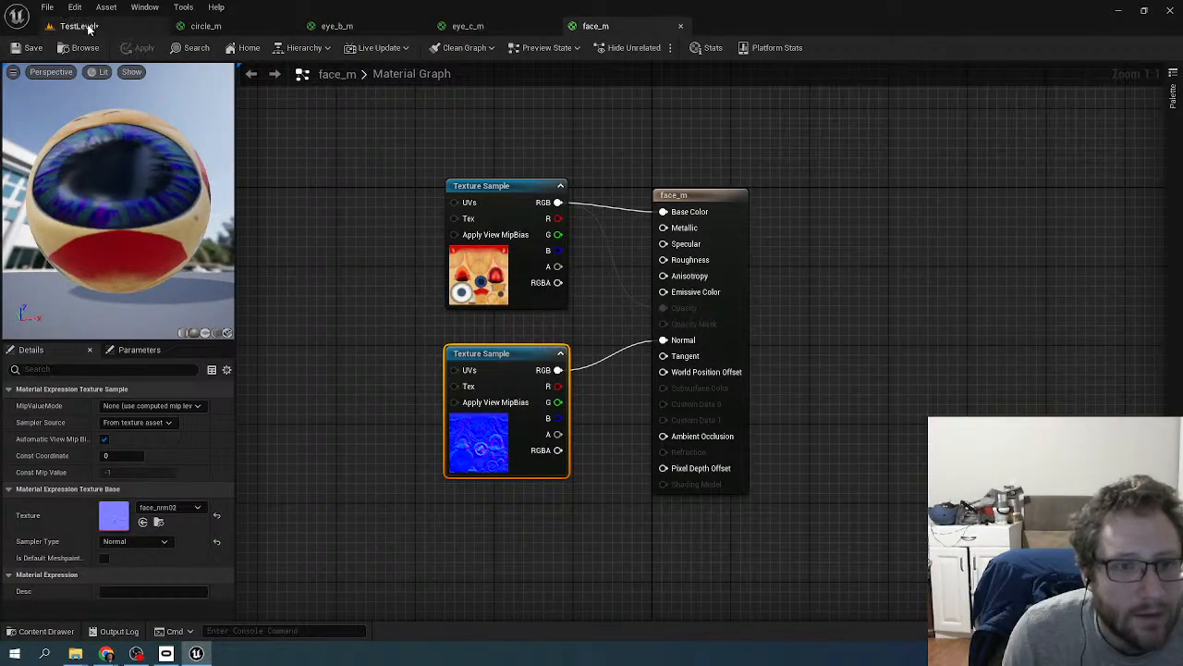
- Return to TestLevel and examine the creature model's body and face from several distances and angles
{"action": "left_click", "coordinate": [80, 26]}
{"action": "right_click_drag", "start_coordinate": [259, 202], "coordinate": [443, 314]}
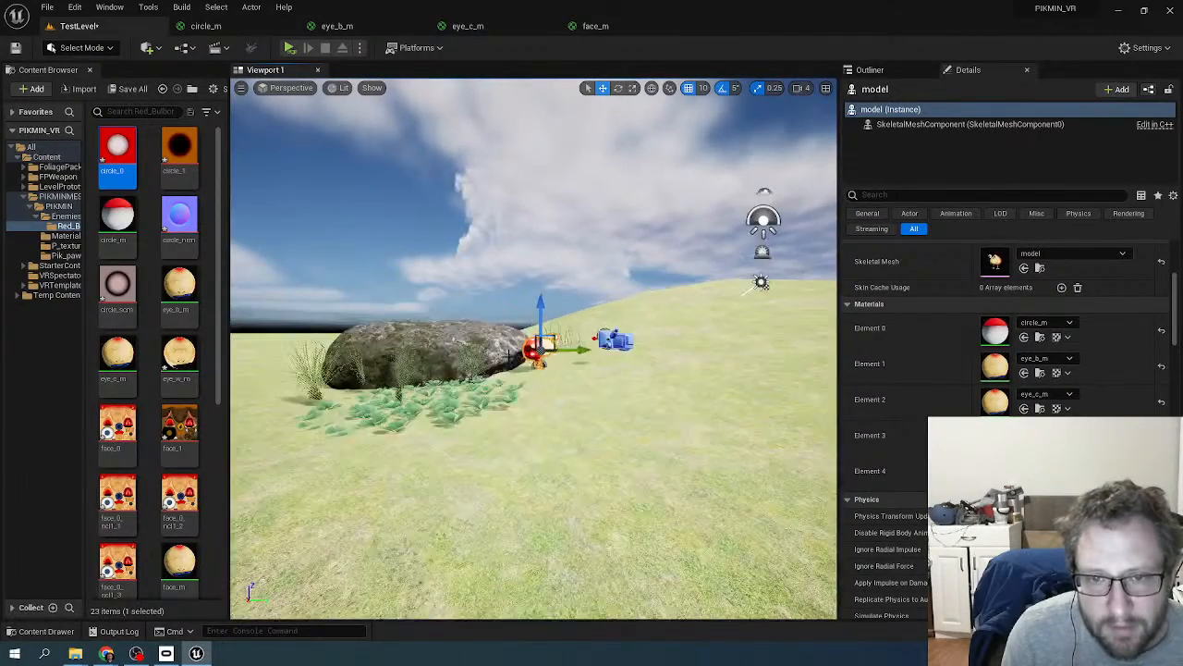
{"action": "right_click_drag", "start_coordinate": [514, 388], "coordinate": [516, 359]}
{"action": "scroll", "coordinate": [516, 358], "scroll_direction": "up", "scroll_amount": 5}
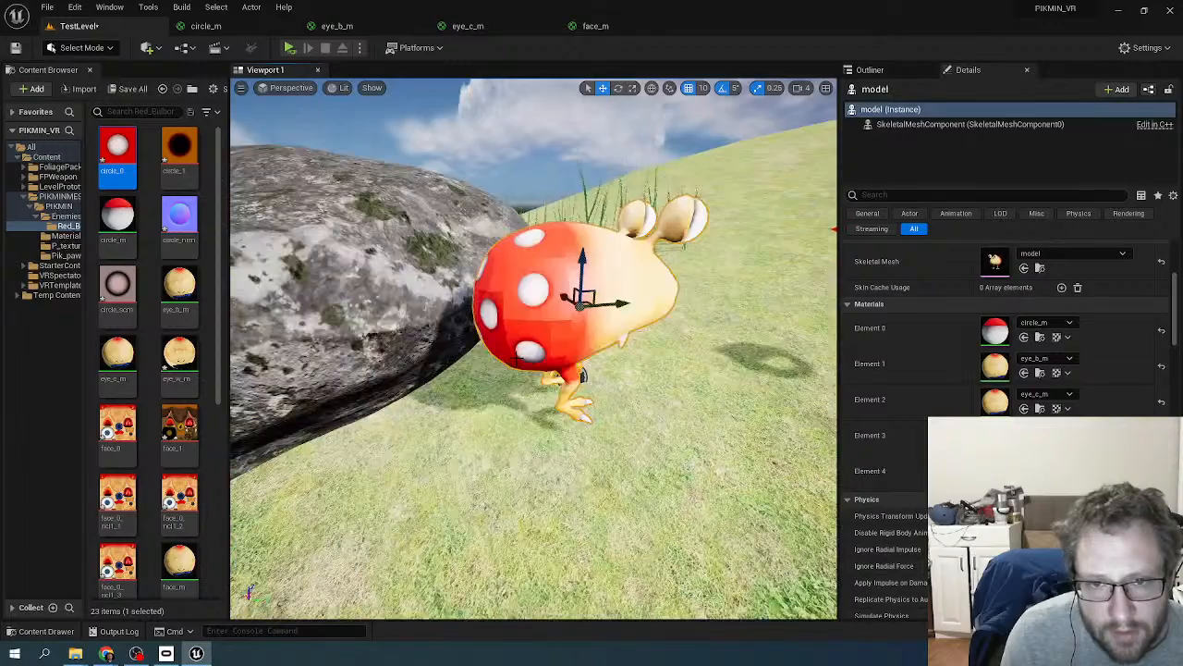
{"action": "scroll", "coordinate": [516, 358], "scroll_direction": "down", "scroll_amount": 2}
{"action": "scroll", "coordinate": [519, 358], "scroll_direction": "down", "scroll_amount": 8}
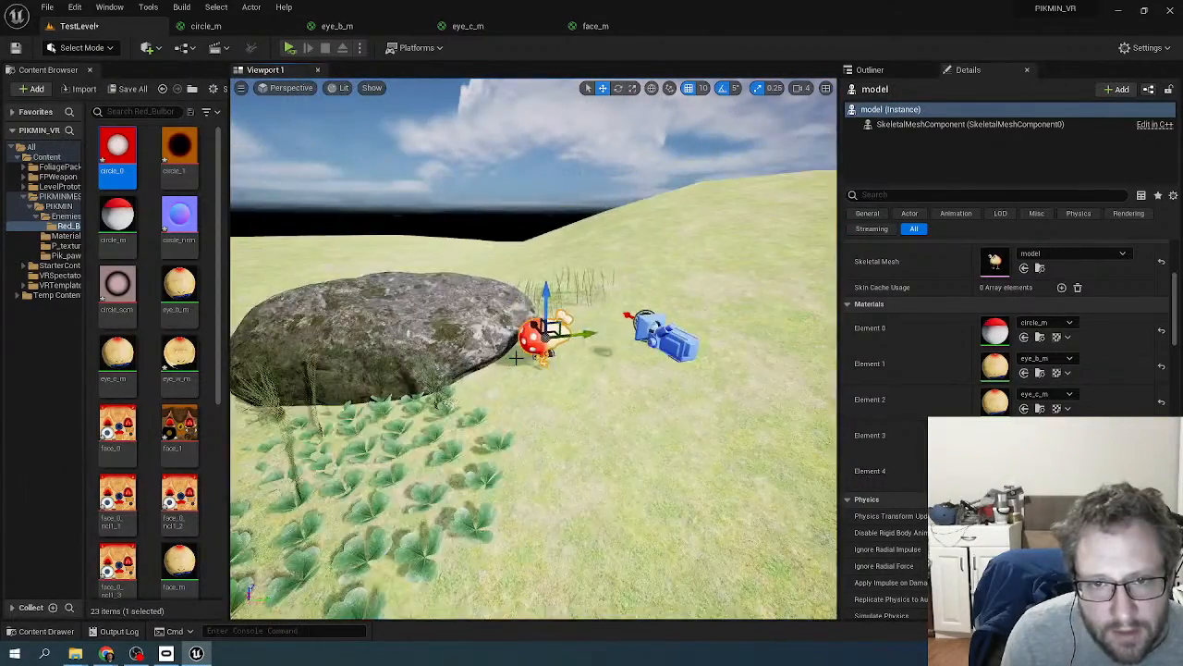
{"action": "right_click_drag", "start_coordinate": [519, 357], "coordinate": [573, 305]}
{"action": "right_click_drag", "start_coordinate": [519, 358], "coordinate": [379, 342]}
{"action": "key", "text": "w"}
{"action": "key", "text": "w"}
{"action": "key", "text": "s"}
{"action": "key", "text": "w"}
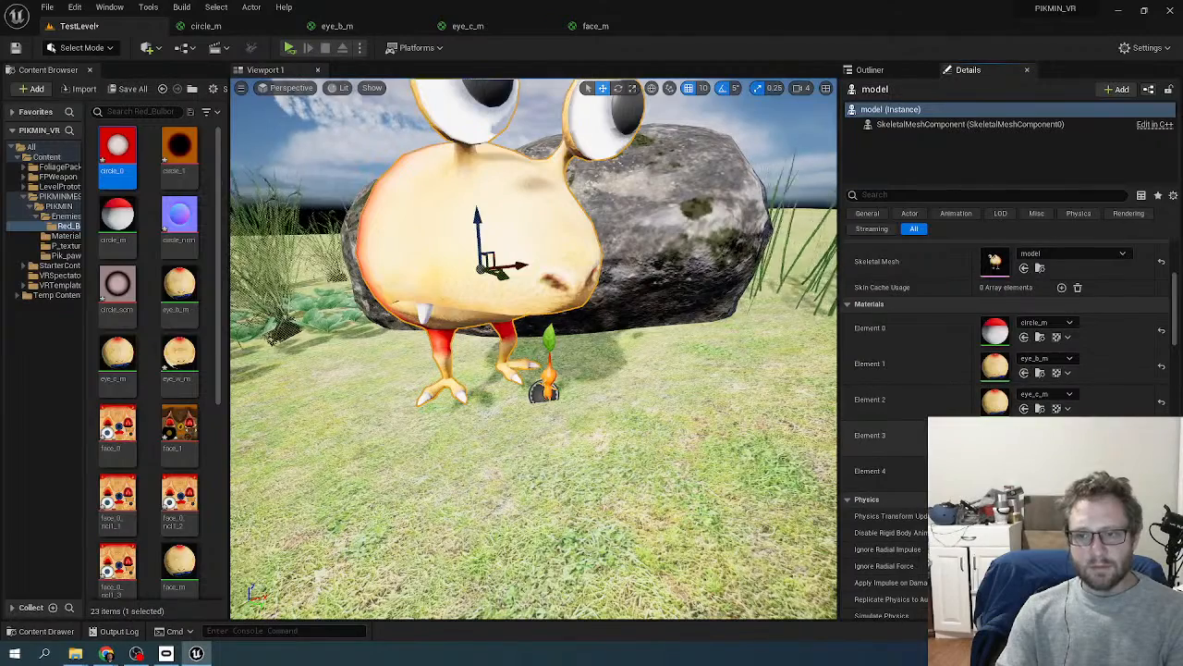
- Open the eye_w_m material from the model's material slots and set its blend mode to Opaque
{"action": "double_click", "coordinate": [995, 434]}
{"action": "left_click_drag", "start_coordinate": [564, 314], "coordinate": [463, 178]}
{"action": "left_click", "coordinate": [724, 193]}
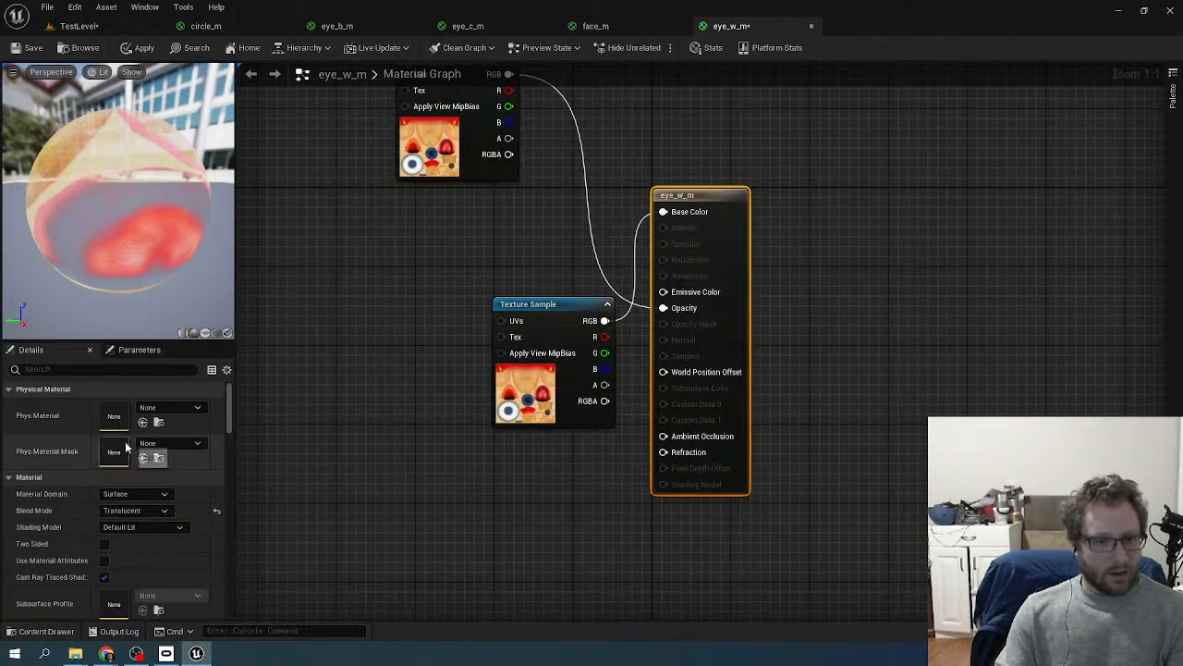
{"action": "left_click", "coordinate": [157, 495]}
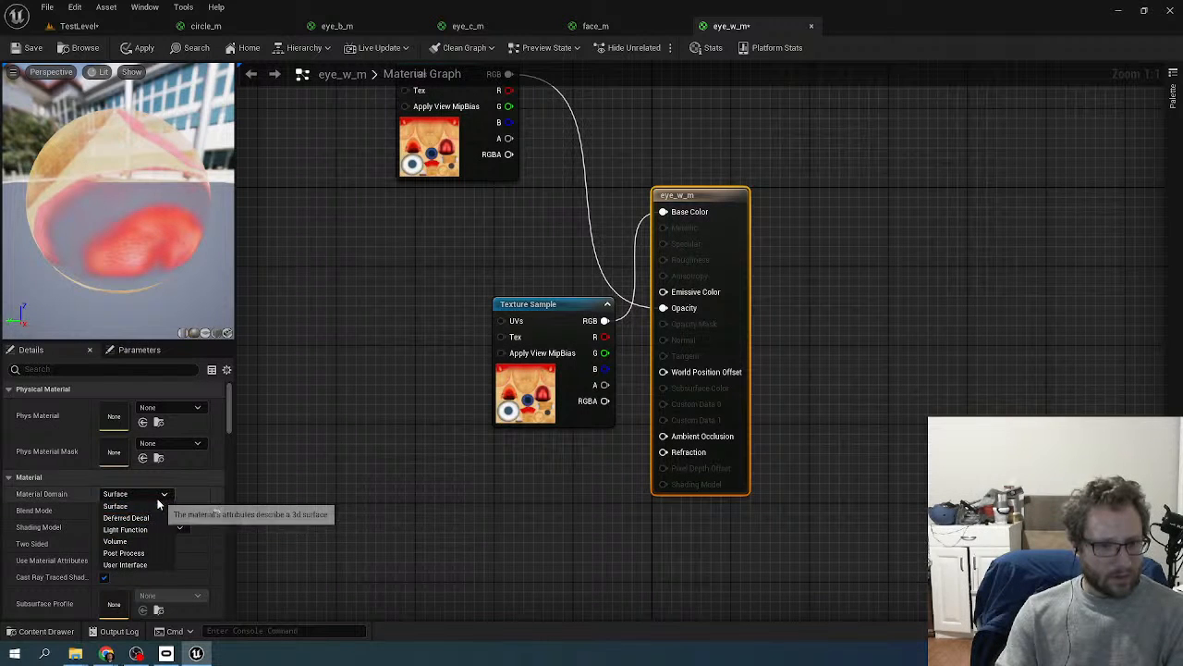
{"action": "key", "text": "Escape"}
{"action": "left_click", "coordinate": [156, 511]}
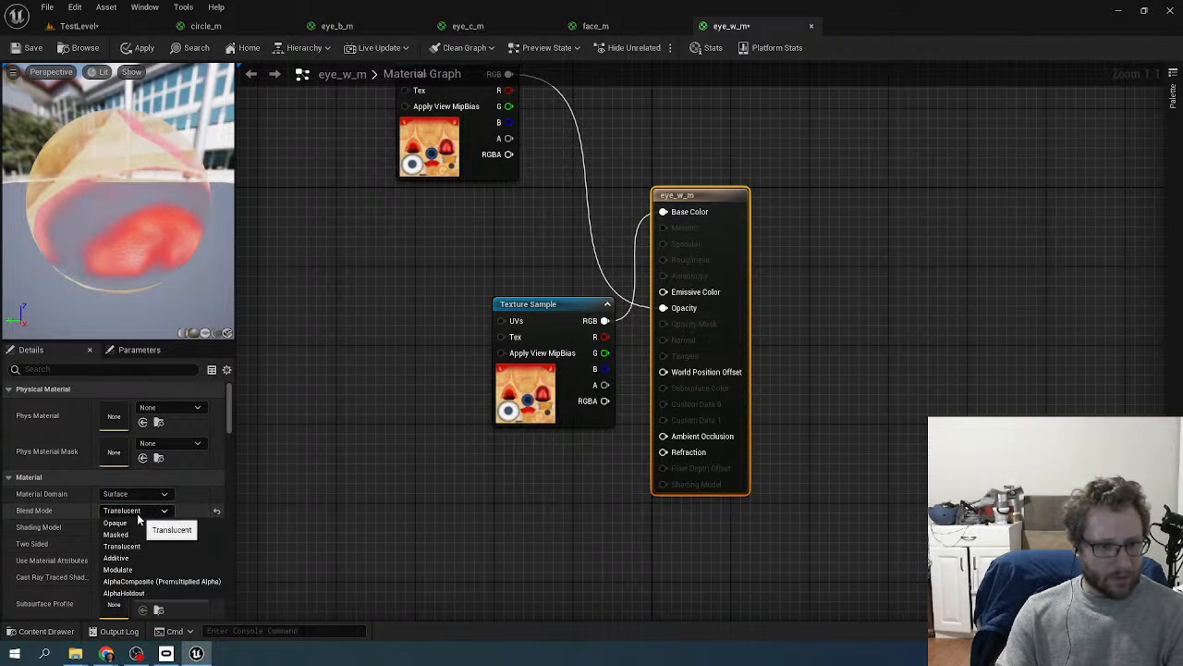
{"action": "left_click", "coordinate": [125, 520]}
- Connect the former opacity texture sample's RGB output to Normal in eye_w_m and arrange it below the base colour sample
{"action": "left_click_drag", "start_coordinate": [533, 313], "coordinate": [448, 242]}
{"action": "left_click_drag", "start_coordinate": [480, 166], "coordinate": [667, 342]}
{"action": "left_click_drag", "start_coordinate": [468, 452], "coordinate": [438, 422]}
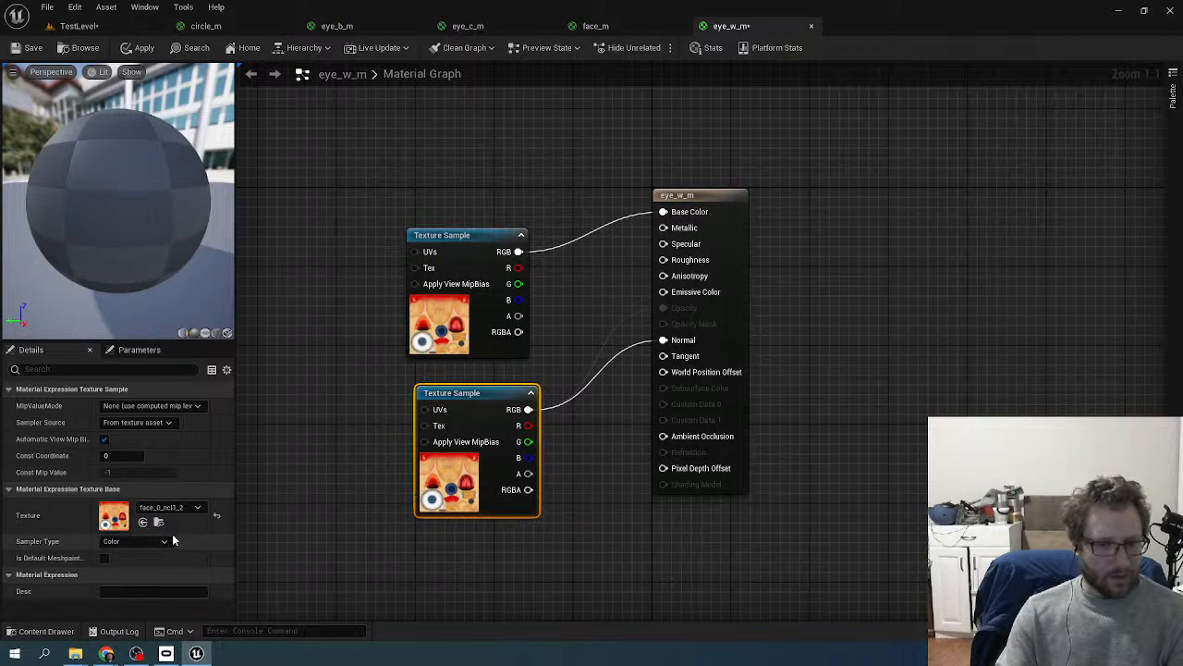
- Assign the face_nrm02 texture to the sample feeding Normal in eye_w_m and check the material on the preview sphere
{"action": "left_click", "coordinate": [200, 507]}
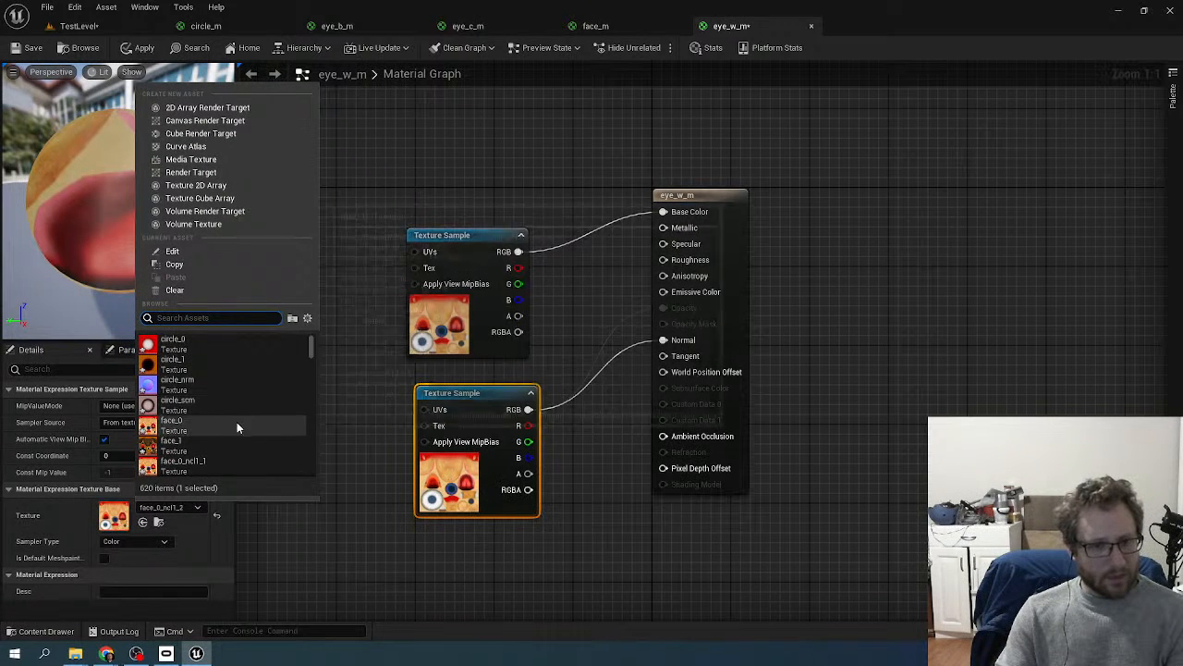
{"action": "scroll", "coordinate": [201, 425], "scroll_direction": "down", "scroll_amount": 4}
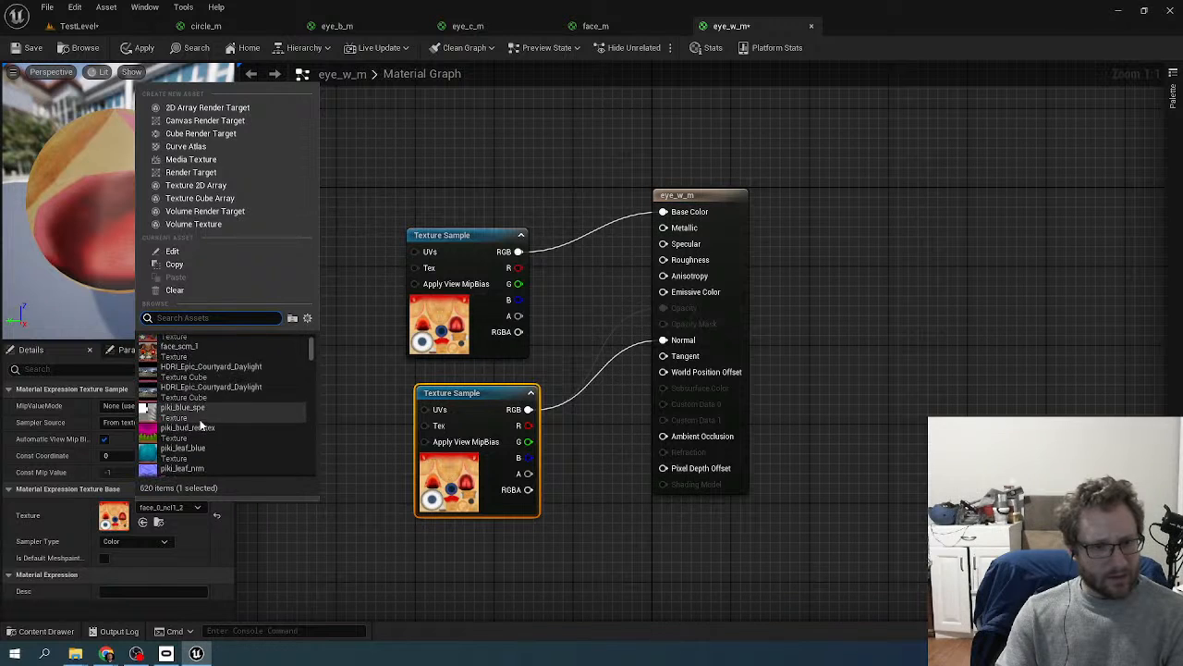
{"action": "scroll", "coordinate": [200, 424], "scroll_direction": "down", "scroll_amount": 10}
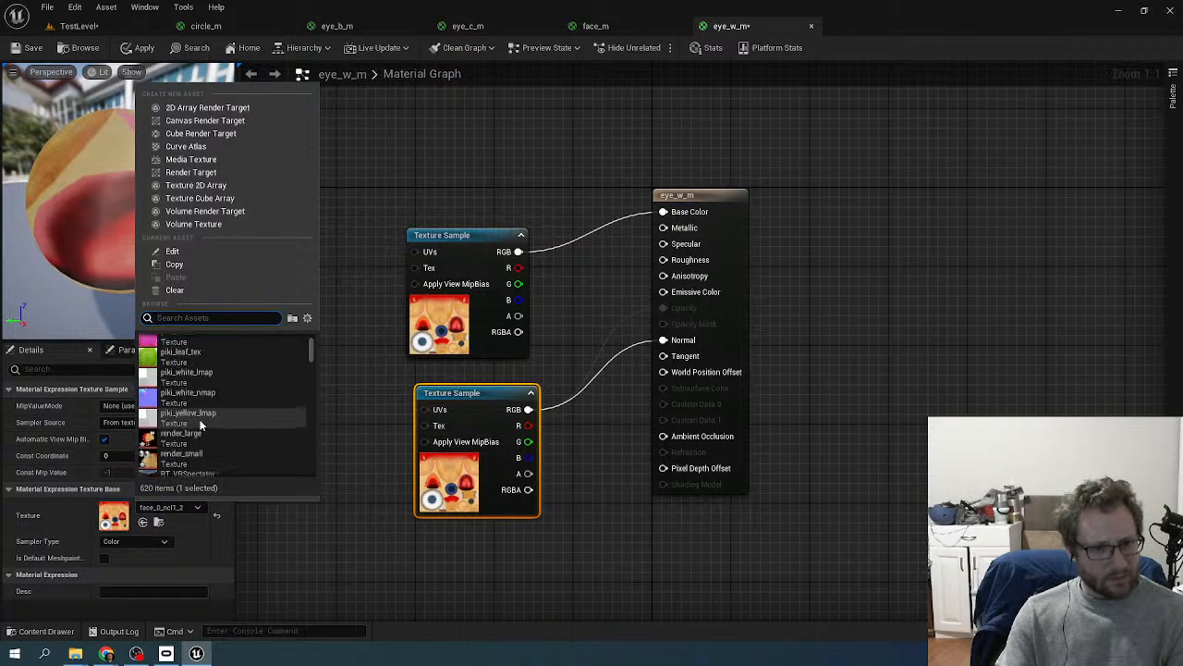
{"action": "scroll", "coordinate": [200, 424], "scroll_direction": "down", "scroll_amount": 5}
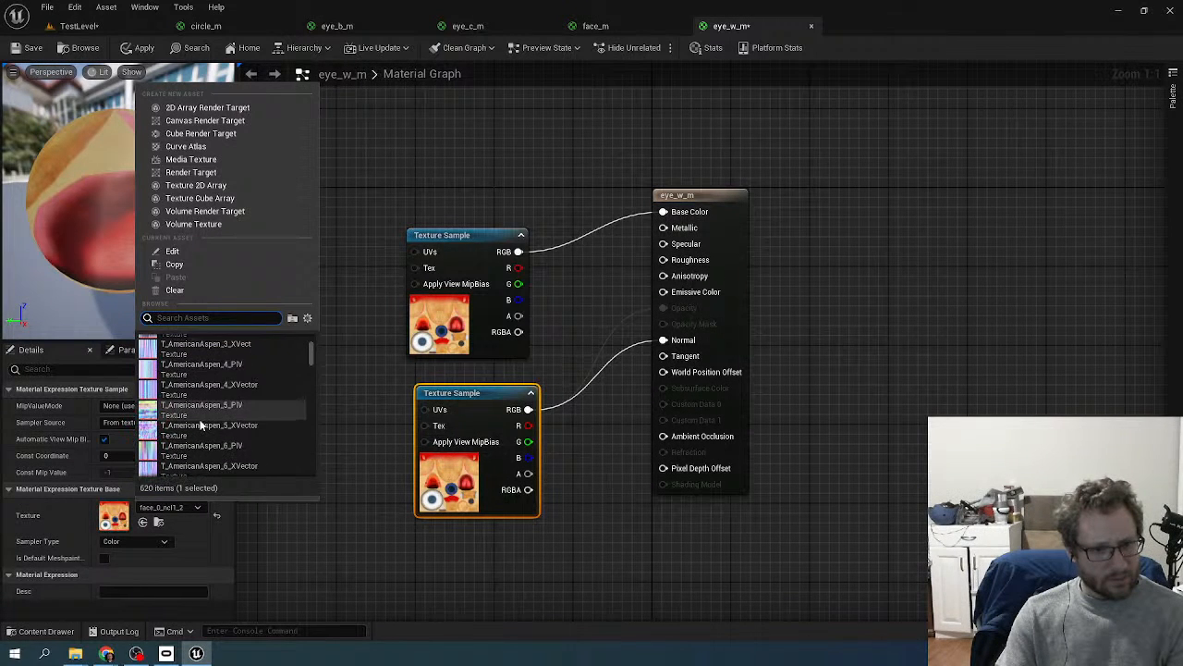
{"action": "scroll", "coordinate": [201, 424], "scroll_direction": "up", "scroll_amount": 6}
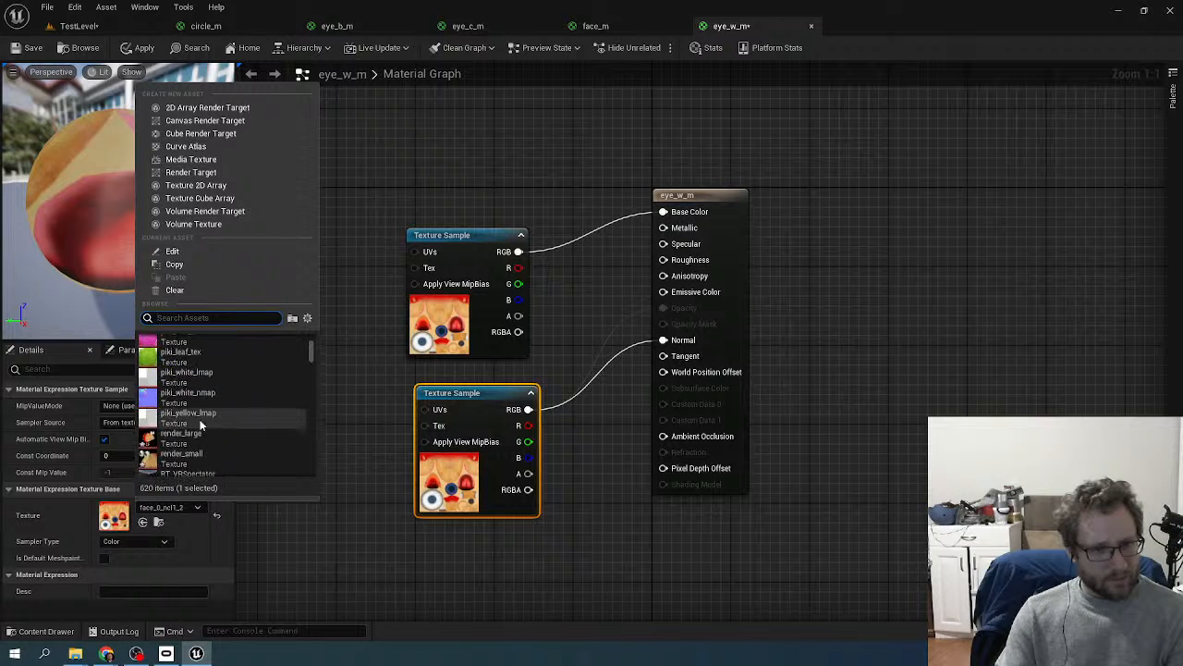
{"action": "scroll", "coordinate": [201, 424], "scroll_direction": "up", "scroll_amount": 3}
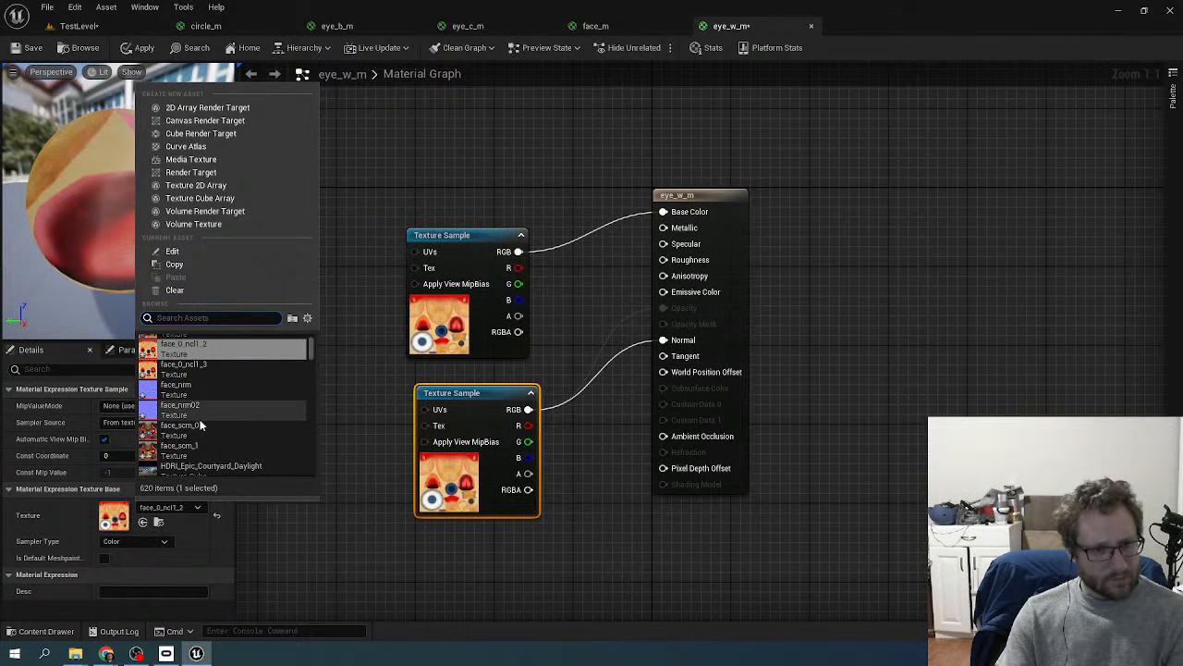
{"action": "left_click", "coordinate": [198, 418]}
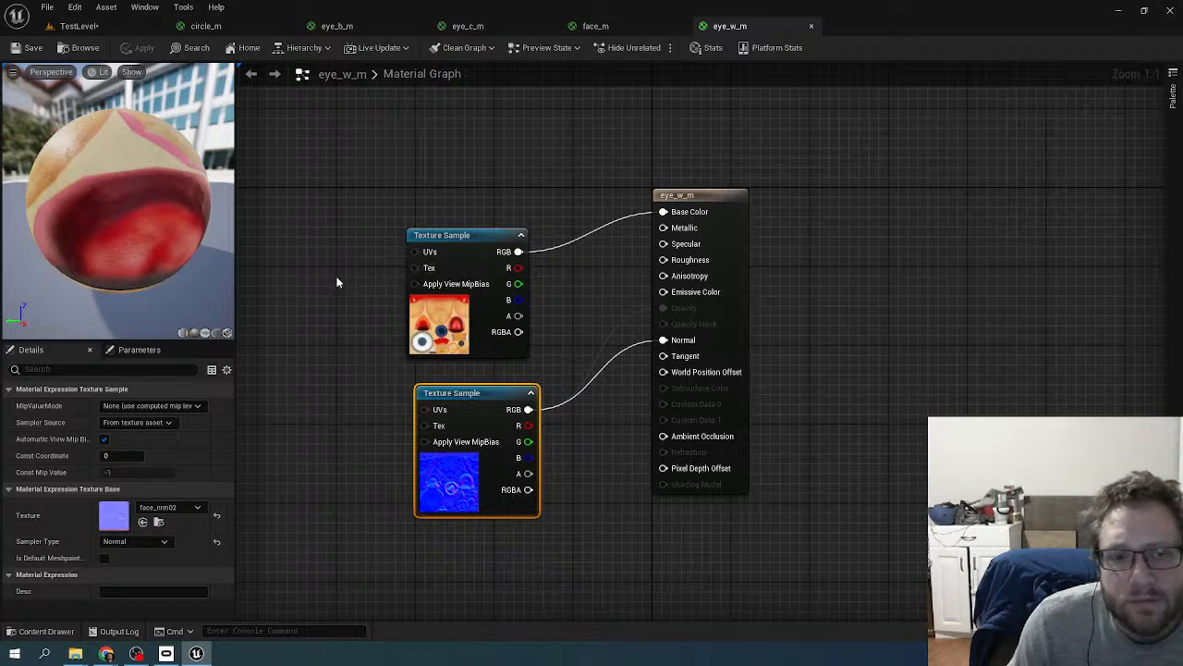
{"action": "left_click_drag", "start_coordinate": [118, 221], "coordinate": [119, 138]}
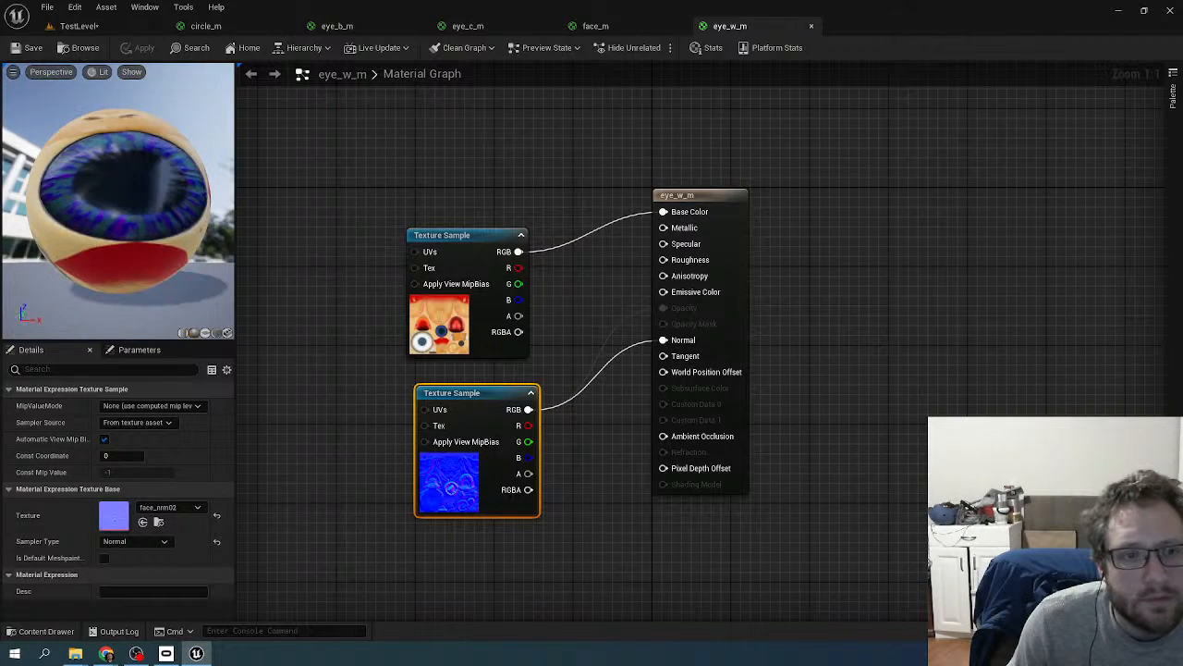
- Return to TestLevel and inspect the updated eyes and body materials on the model from the front, side and back
{"action": "left_click", "coordinate": [78, 25]}
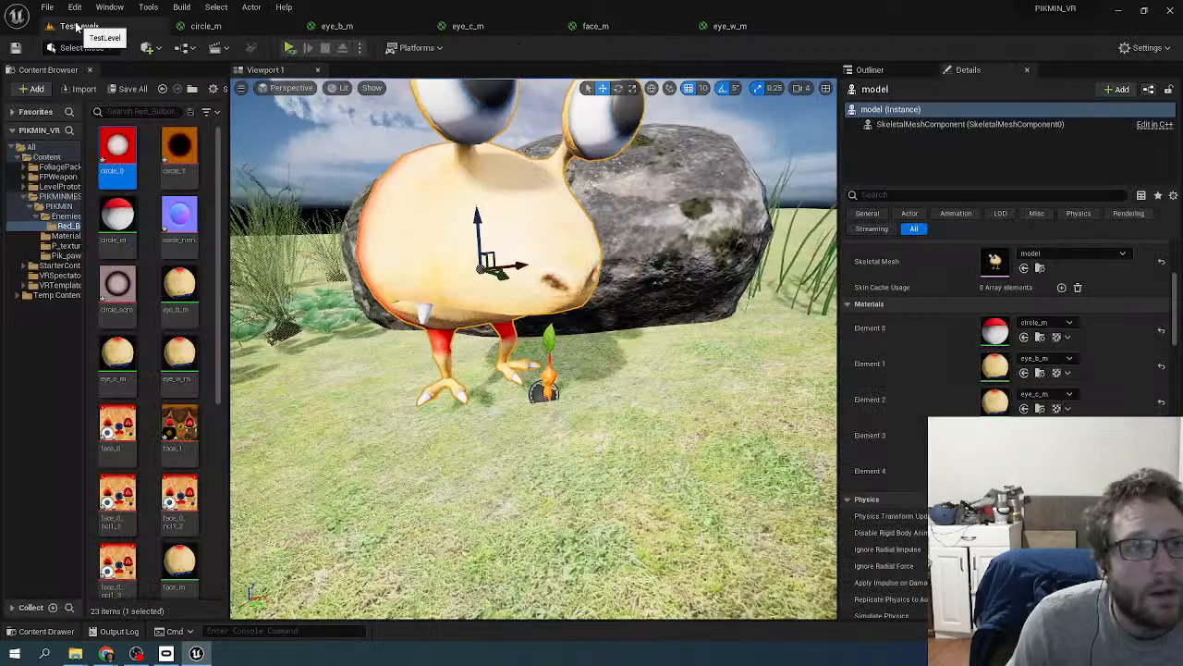
{"action": "key", "text": "f"}
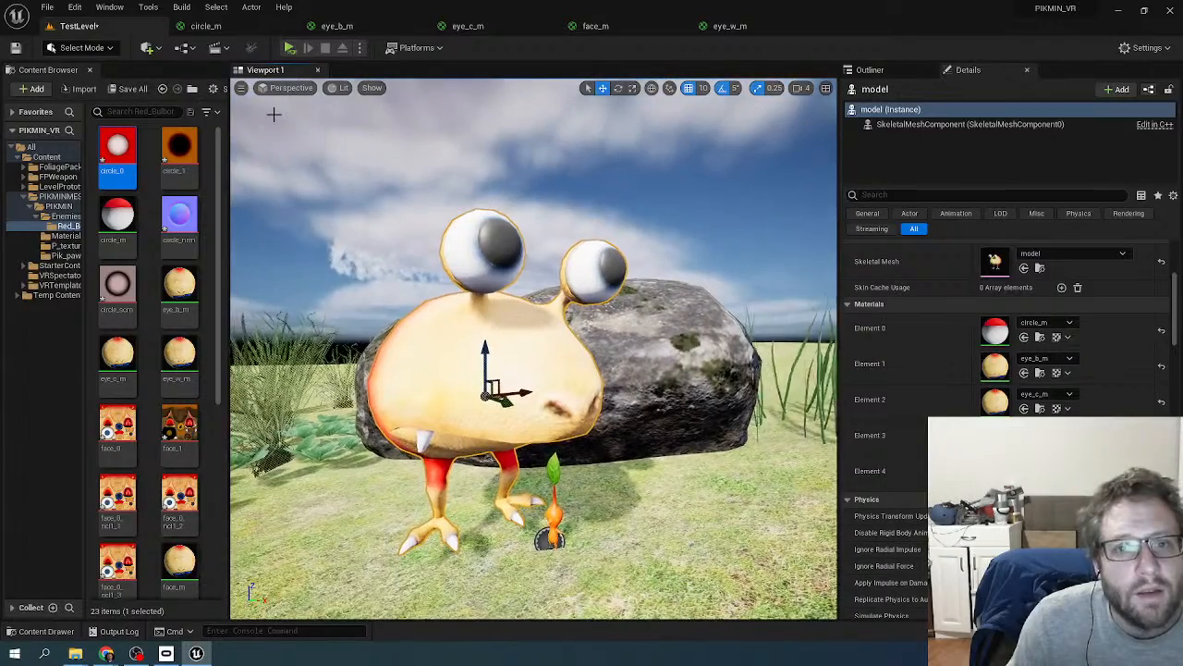
{"action": "right_click_drag", "start_coordinate": [274, 114], "coordinate": [397, 148]}
{"action": "key", "text": "w"}
{"action": "key", "text": "s"}
{"action": "key", "text": "w"}
{"action": "key", "text": "w"}
{"action": "key", "text": "w"}
{"action": "key", "text": "w"}
{"action": "key", "text": "w"}
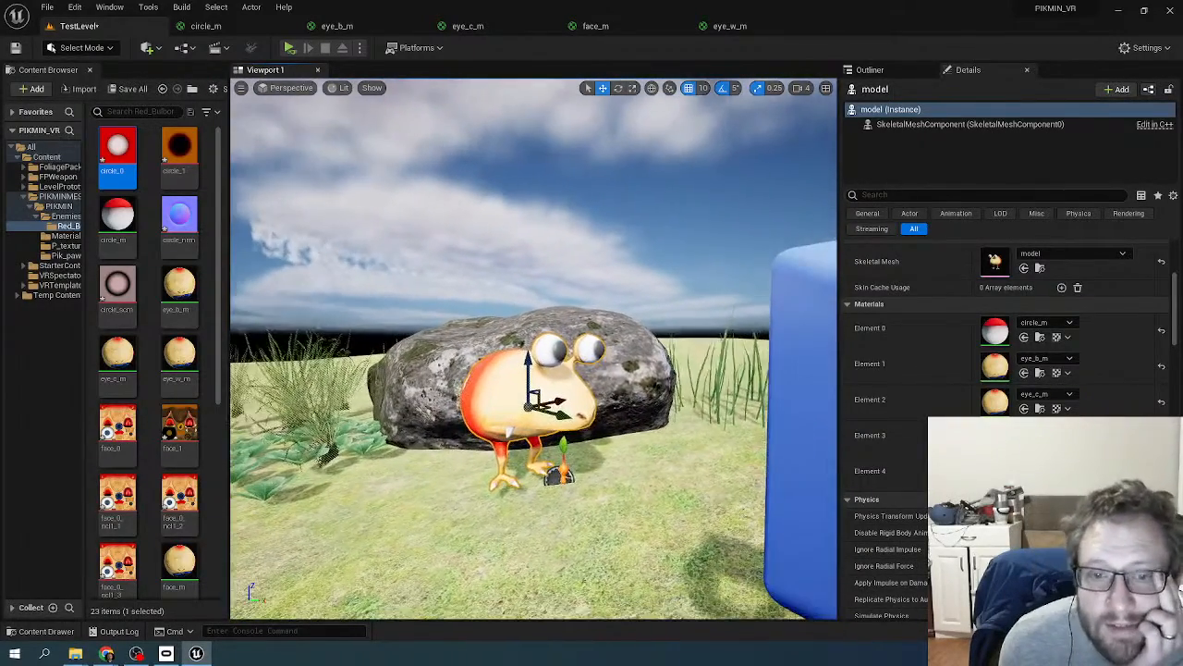
{"action": "right_click_drag", "start_coordinate": [273, 115], "coordinate": [289, 110]}
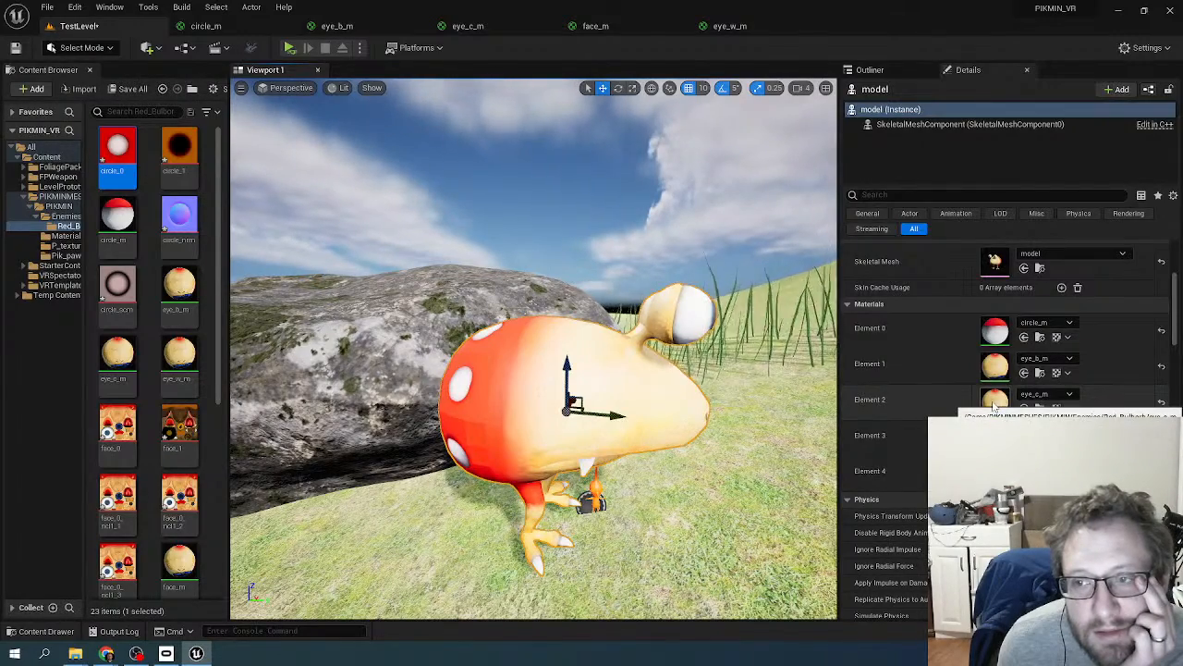
{"action": "right_click_drag", "start_coordinate": [692, 402], "coordinate": [647, 419]}
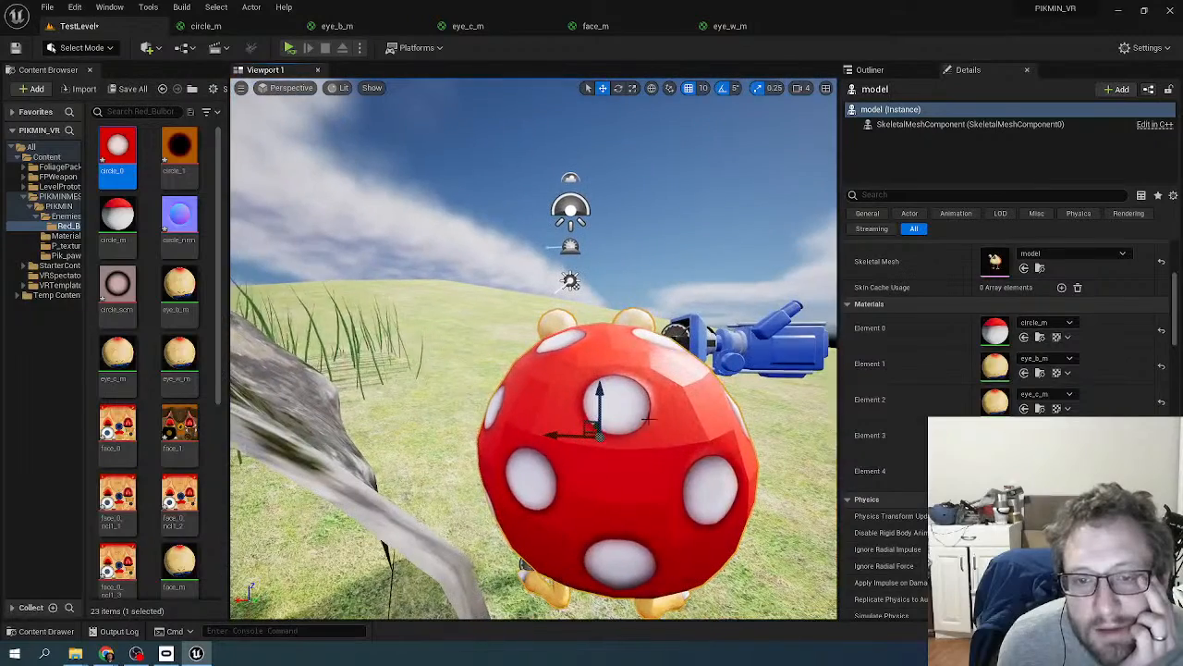
- Open the circle_m material and examine which textures its base colour and normal samples use
{"action": "double_click", "coordinate": [985, 331]}
{"action": "left_click", "coordinate": [428, 372]}
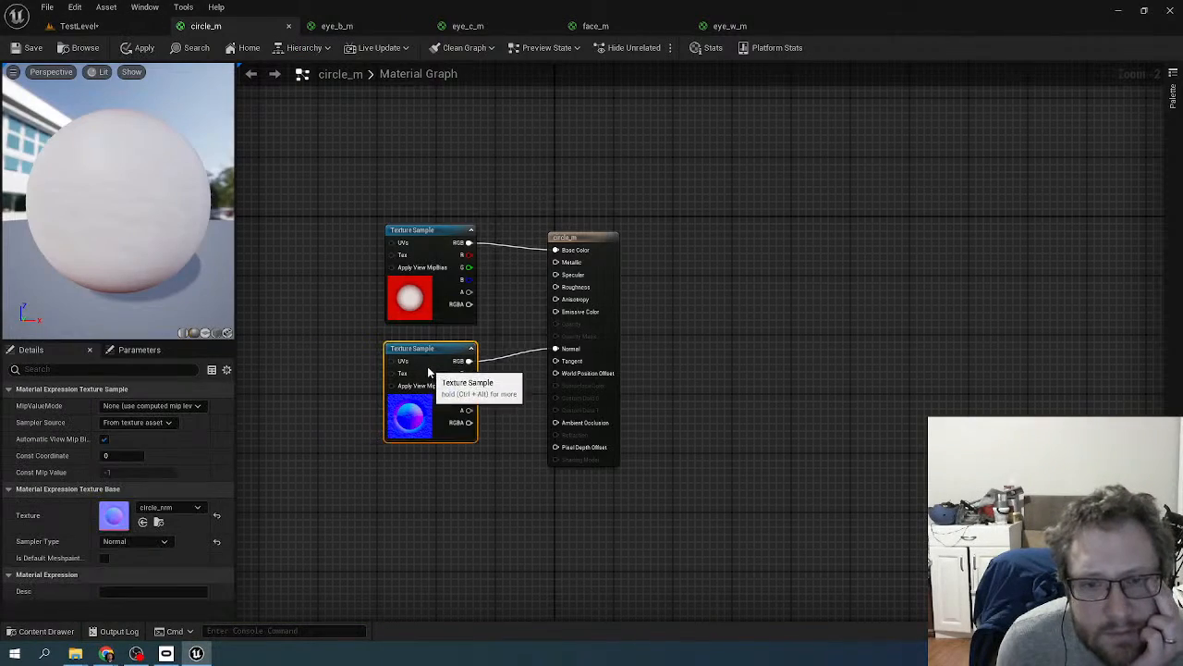
{"action": "left_click", "coordinate": [407, 294]}
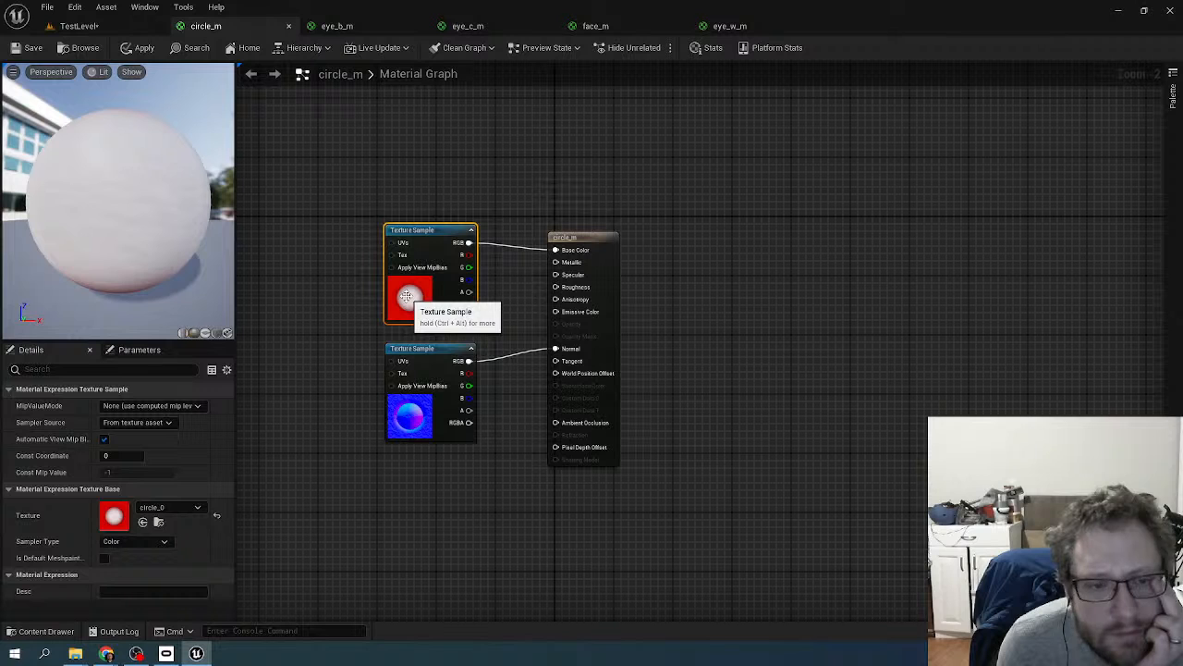
{"action": "left_click", "coordinate": [412, 404]}
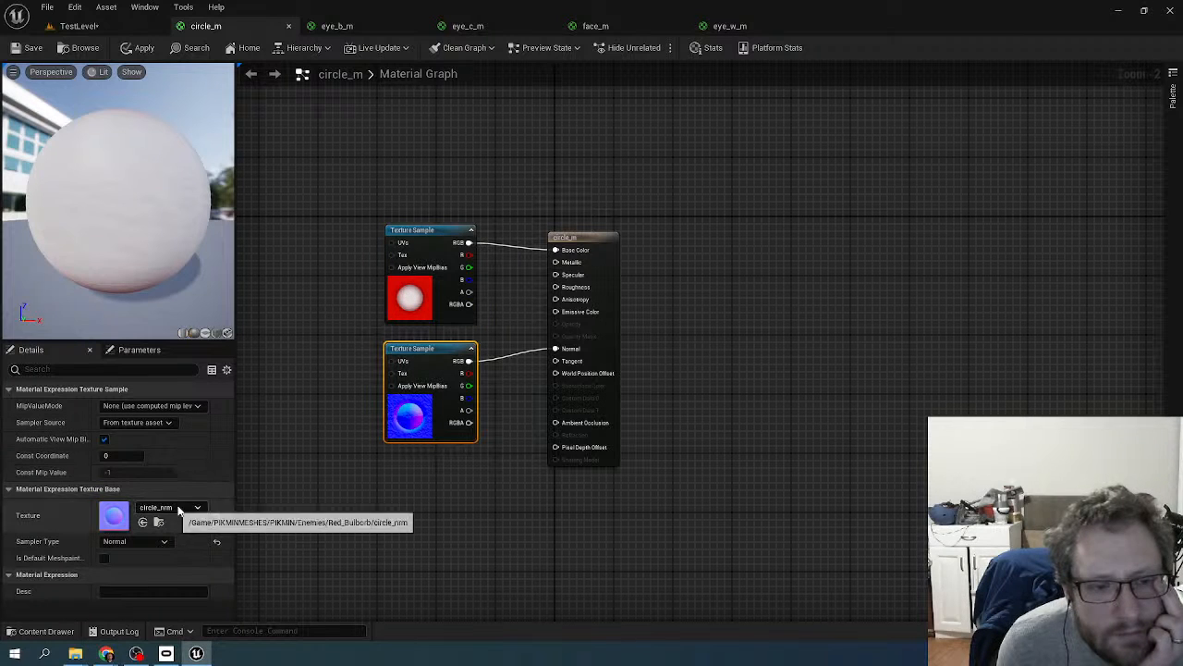
{"action": "left_click", "coordinate": [405, 296]}
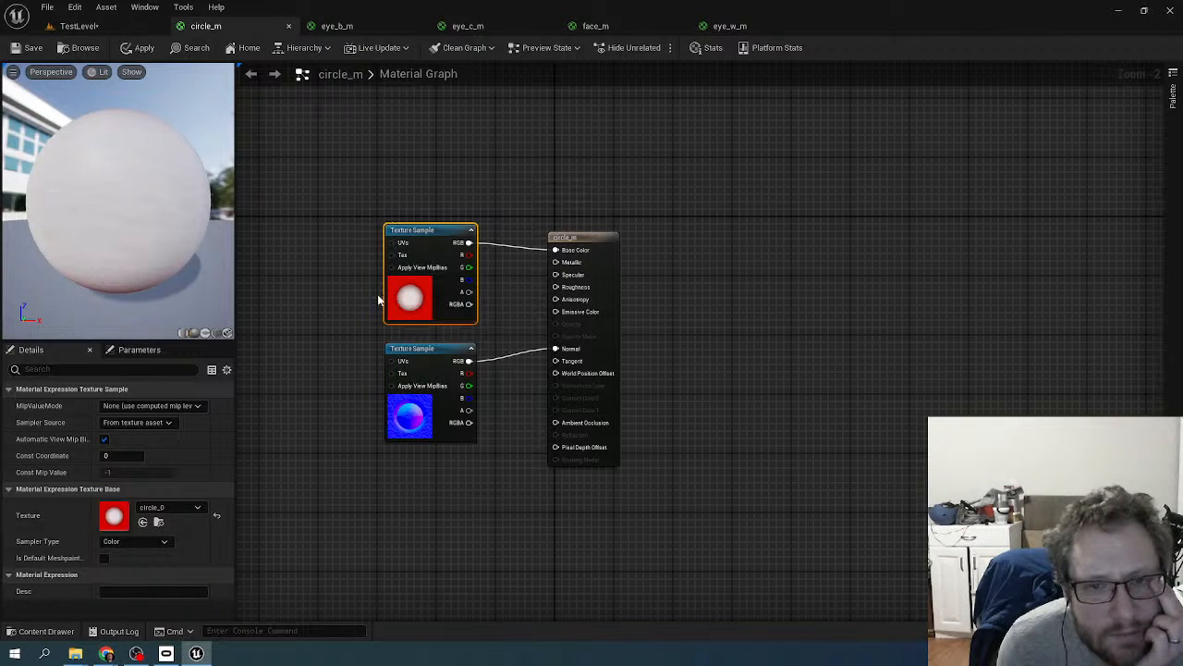
{"action": "scroll", "coordinate": [377, 299], "scroll_direction": "up", "scroll_amount": 2}
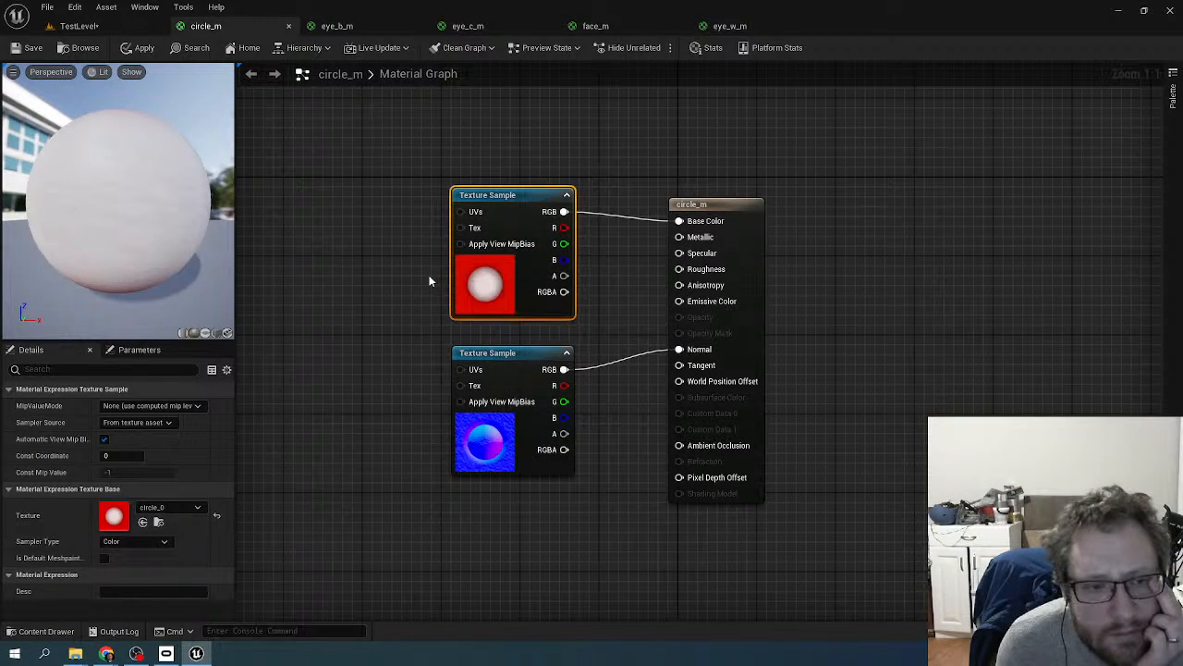
{"action": "scroll", "coordinate": [323, 297], "scroll_direction": "down", "scroll_amount": 1}
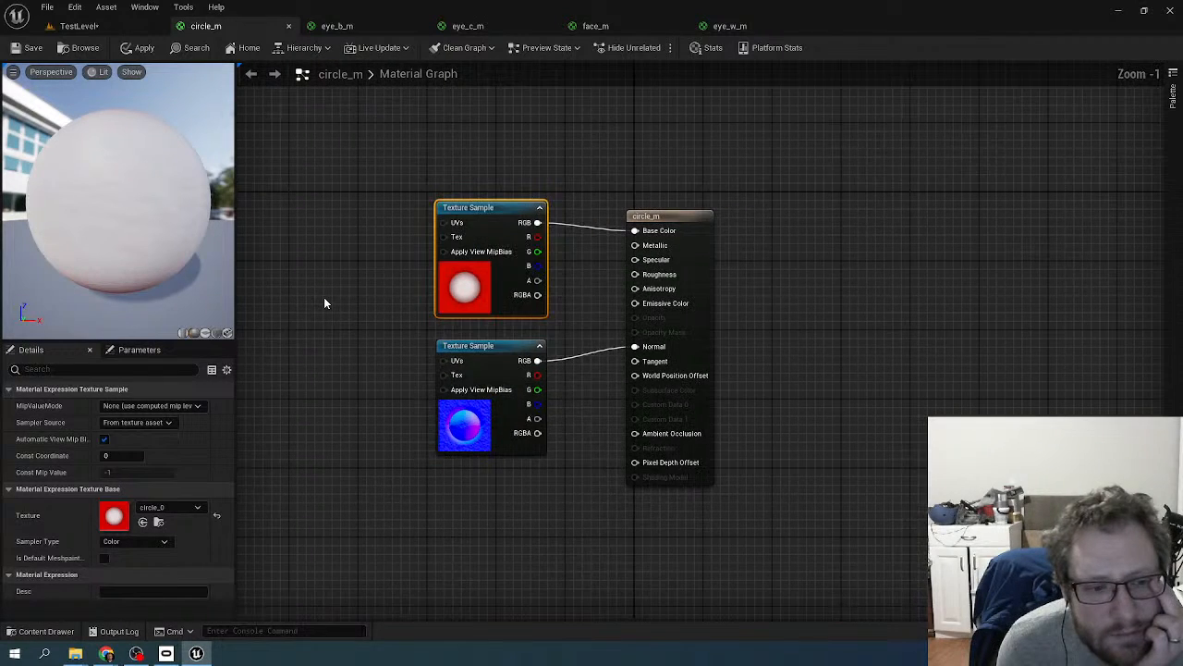
{"action": "scroll", "coordinate": [324, 297], "scroll_direction": "up", "scroll_amount": 1}
- Go back to TestLevel and examine the shading of the model's red spotted back up close
{"action": "left_click", "coordinate": [78, 26]}
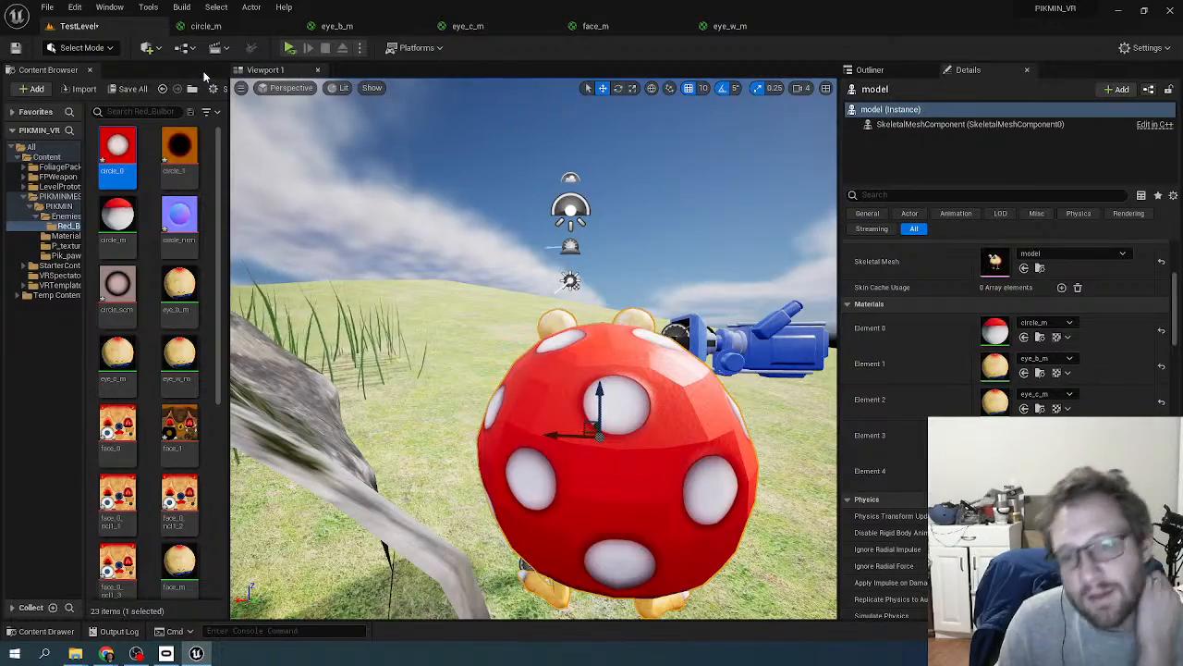
{"action": "right_click_drag", "start_coordinate": [527, 214], "coordinate": [397, 241]}
{"action": "key", "text": "w"}
{"action": "scroll", "coordinate": [526, 214], "scroll_direction": "down", "scroll_amount": 5}
{"action": "scroll", "coordinate": [508, 214], "scroll_direction": "up", "scroll_amount": 3}
{"action": "scroll", "coordinate": [517, 216], "scroll_direction": "up", "scroll_amount": 5}
{"action": "scroll", "coordinate": [517, 217], "scroll_direction": "down", "scroll_amount": 5}
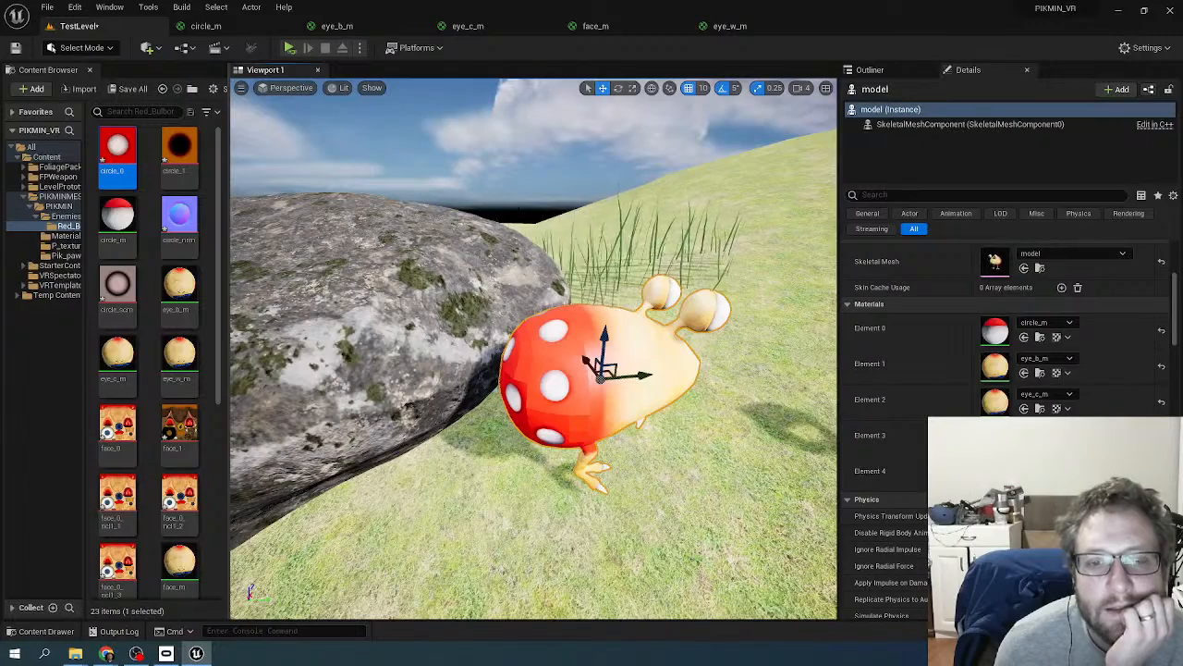
{"action": "right_click_drag", "start_coordinate": [529, 212], "coordinate": [562, 270]}
{"action": "scroll", "coordinate": [529, 213], "scroll_direction": "up", "scroll_amount": 4}
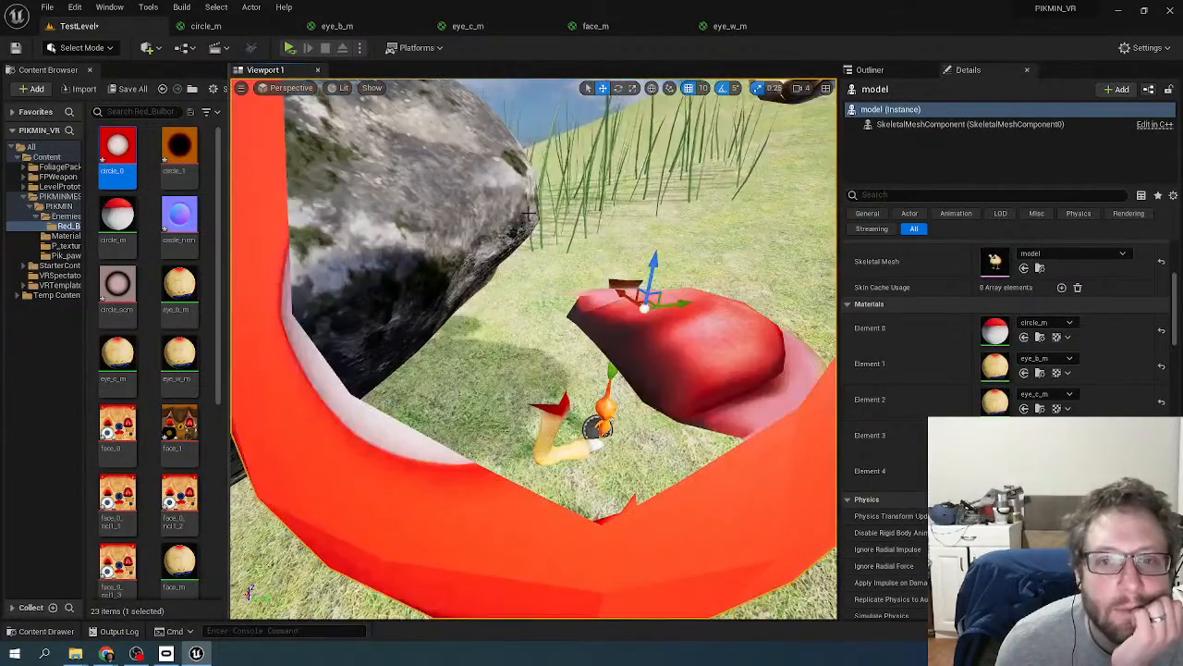
{"action": "scroll", "coordinate": [529, 213], "scroll_direction": "down", "scroll_amount": 2}
{"action": "scroll", "coordinate": [529, 213], "scroll_direction": "down", "scroll_amount": 4}
{"action": "scroll", "coordinate": [529, 212], "scroll_direction": "up", "scroll_amount": 4}
{"action": "mouse_move", "coordinate": [529, 212]}
{"action": "right_mouse_down"}
{"action": "mouse_move", "coordinate": [446, 243]}
{"action": "mouse_move", "coordinate": [369, 370]}
{"action": "mouse_move", "coordinate": [522, 286]}
{"action": "mouse_move", "coordinate": [541, 206]}
{"action": "right_mouse_up"}
{"action": "scroll", "coordinate": [528, 213], "scroll_direction": "down", "scroll_amount": 1}
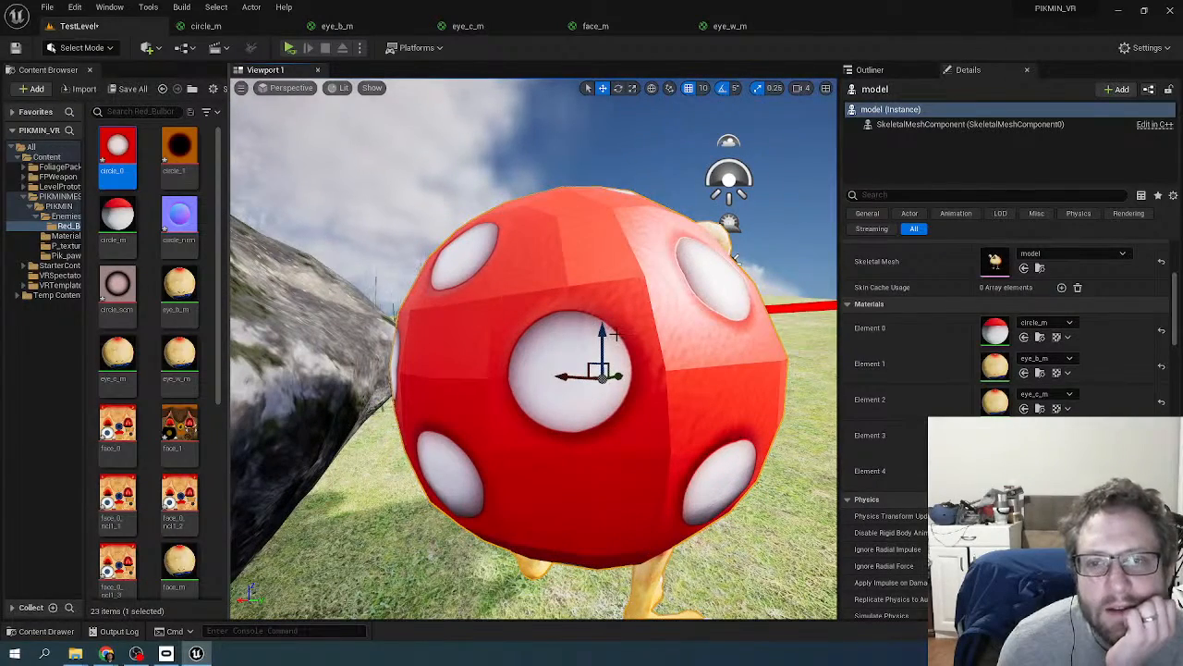
- Open the model's skeletal mesh asset and examine its preview scene settings, including the available preview animation blueprints
{"action": "mouse_move", "coordinate": [621, 333]}
{"action": "right_mouse_down"}
{"action": "mouse_move", "coordinate": [648, 318]}
{"action": "mouse_move", "coordinate": [626, 324]}
{"action": "right_mouse_up"}
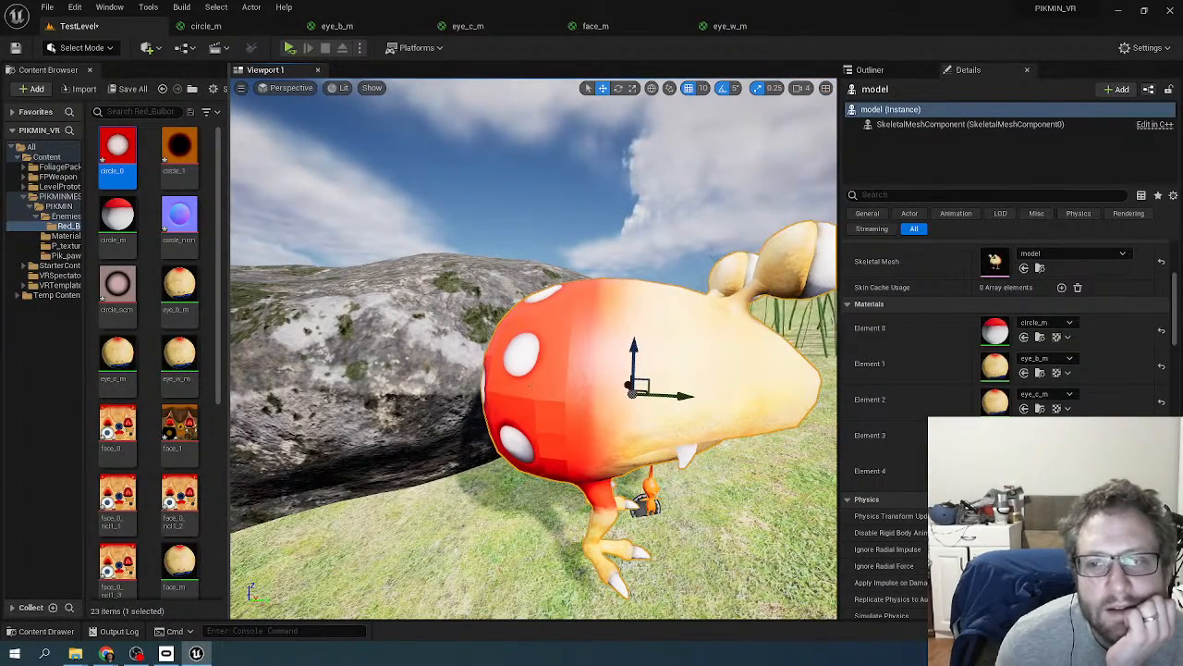
{"action": "double_click", "coordinate": [993, 262]}
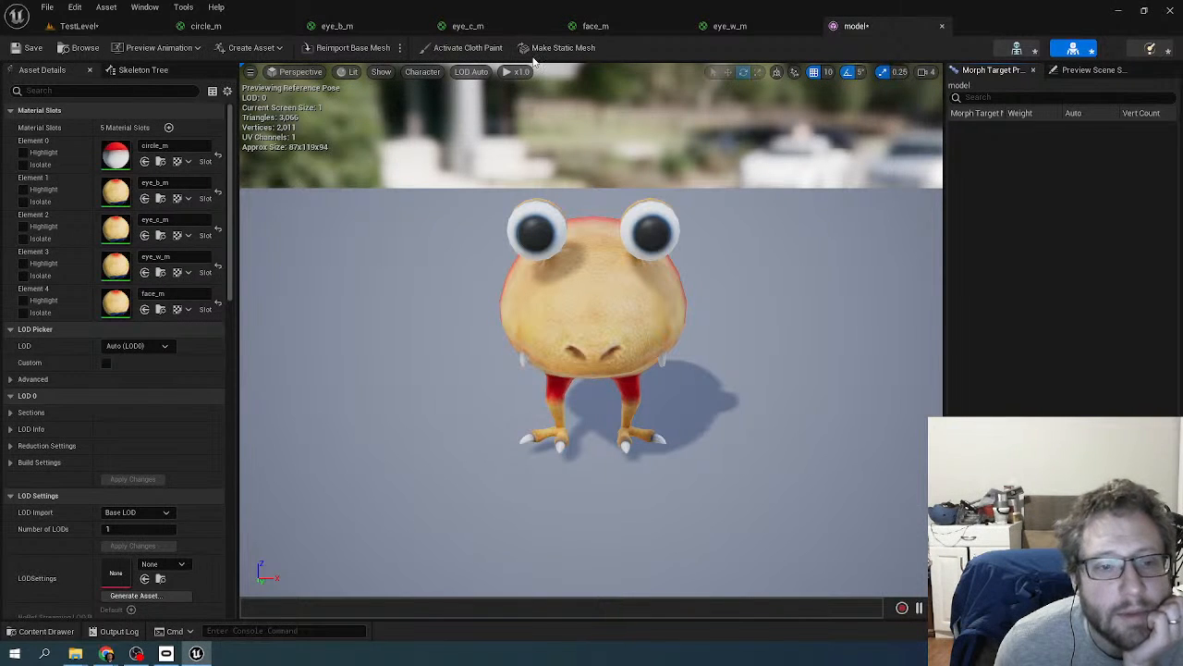
{"action": "scroll", "coordinate": [222, 189], "scroll_direction": "down", "scroll_amount": 1}
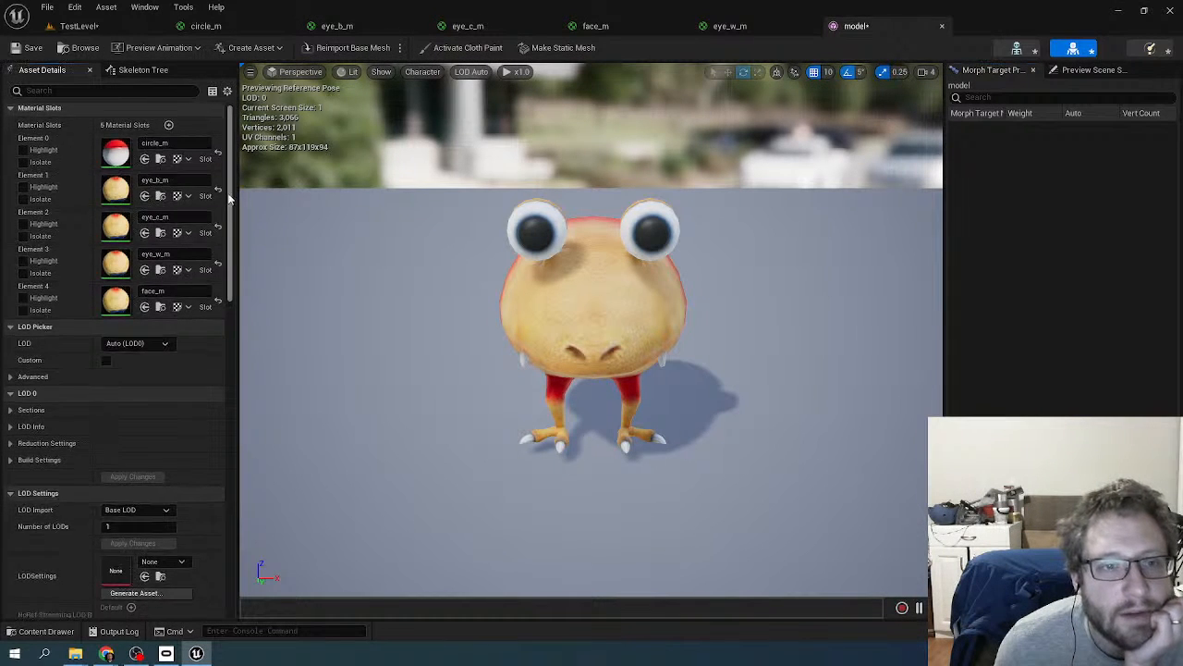
{"action": "scroll", "coordinate": [222, 190], "scroll_direction": "up", "scroll_amount": 1}
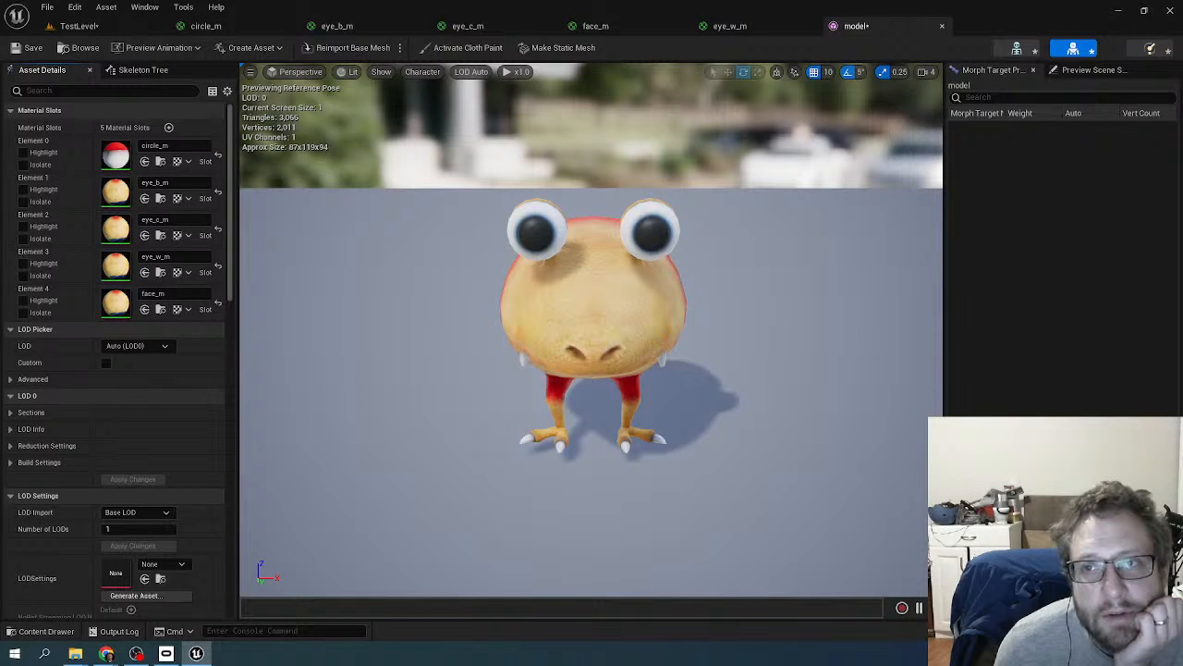
{"action": "left_click", "coordinate": [1091, 70]}
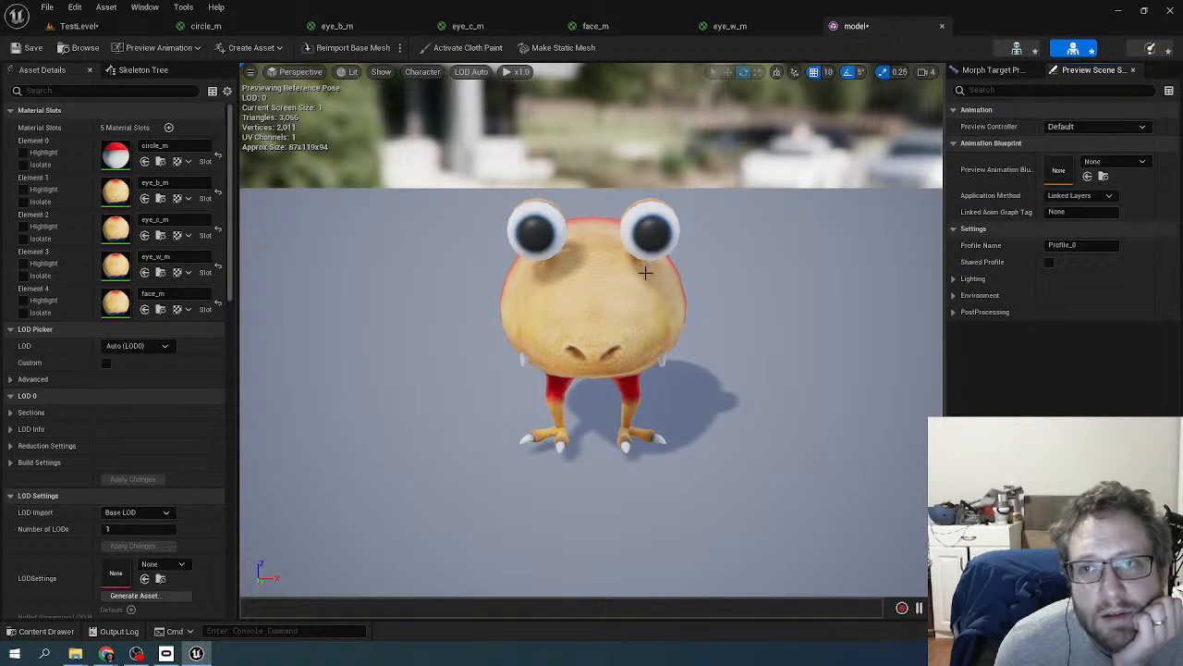
{"action": "left_click", "coordinate": [1107, 164]}
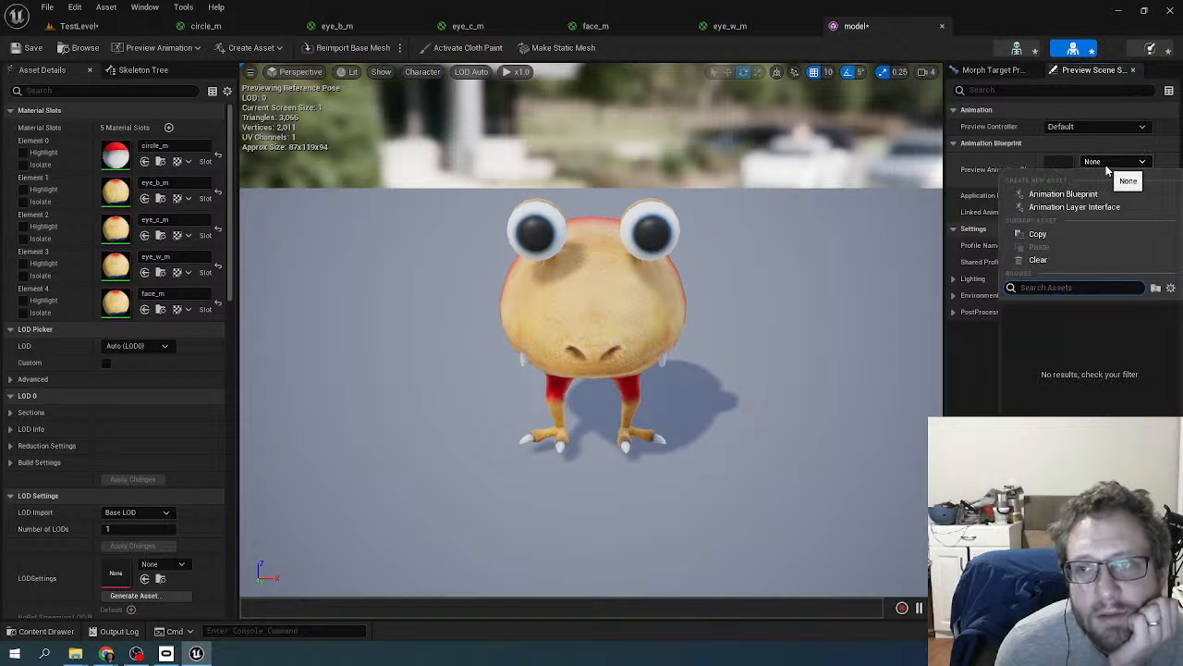
{"action": "left_click", "coordinate": [1105, 164]}
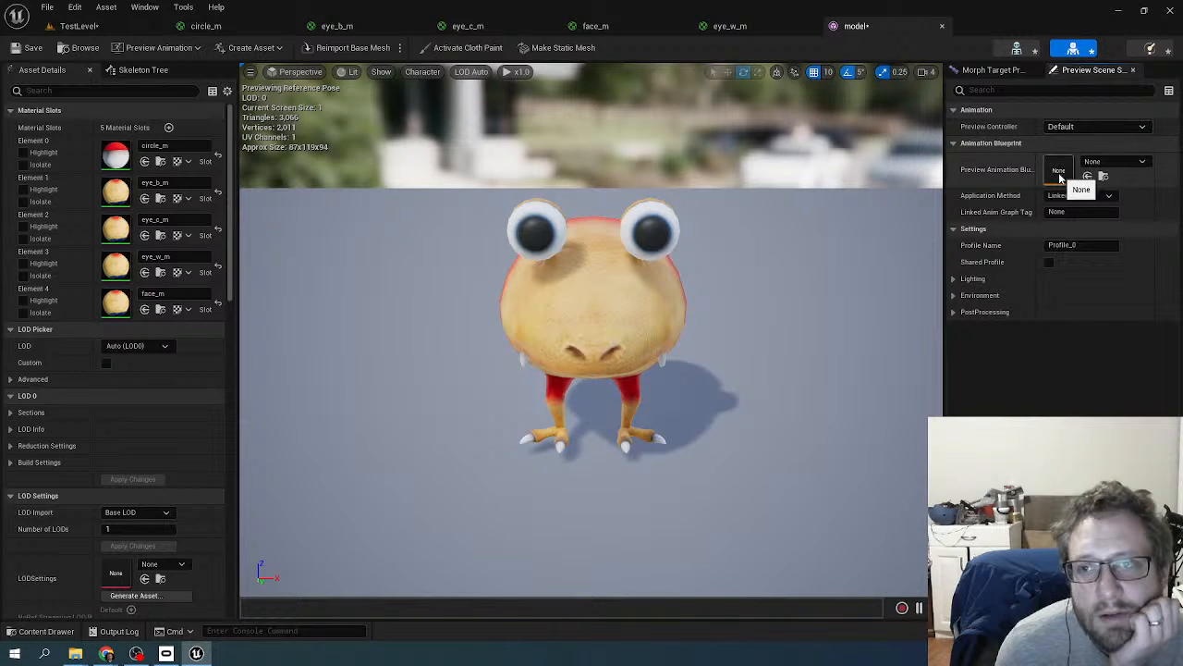
- Look through the skeletal mesh's asset details, from material slots and LOD import options to physics and ray tracing
{"action": "scroll", "coordinate": [98, 392], "scroll_direction": "down", "scroll_amount": 6}
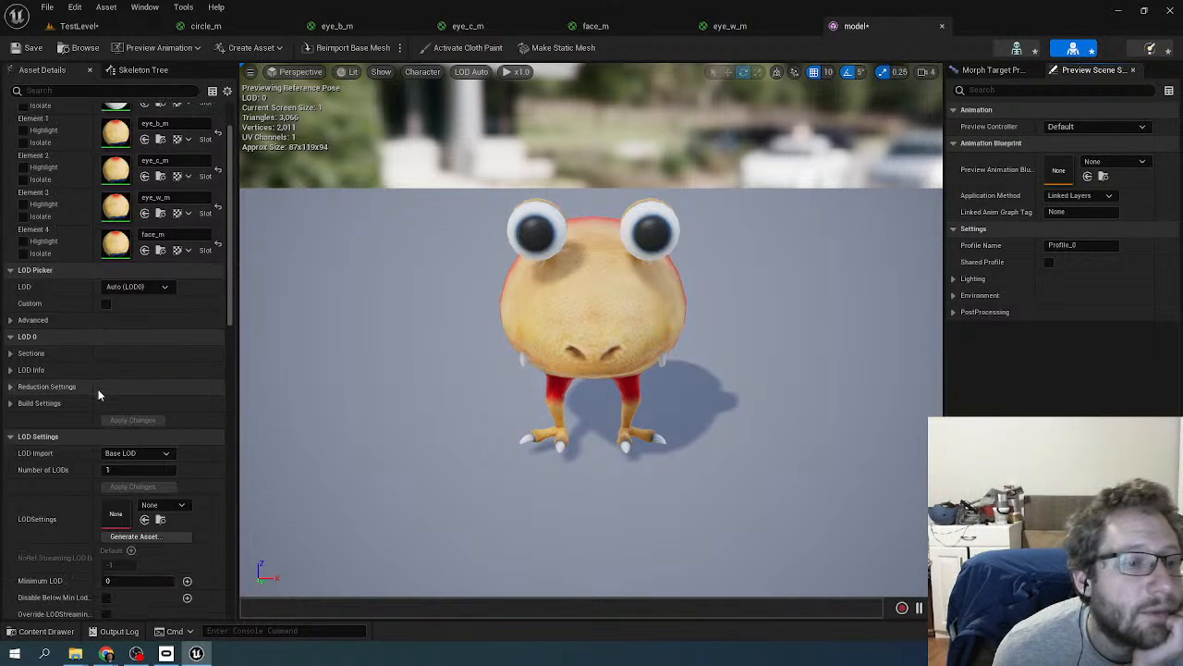
{"action": "scroll", "coordinate": [100, 396], "scroll_direction": "down", "scroll_amount": 2}
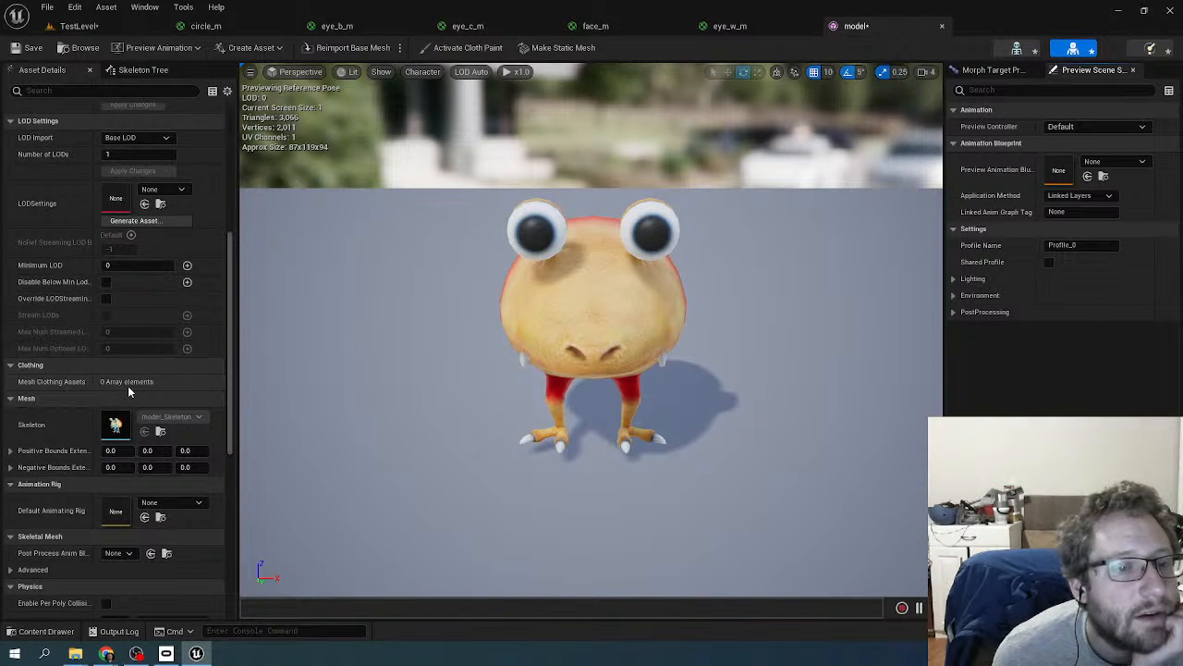
{"action": "scroll", "coordinate": [169, 416], "scroll_direction": "down", "scroll_amount": 2}
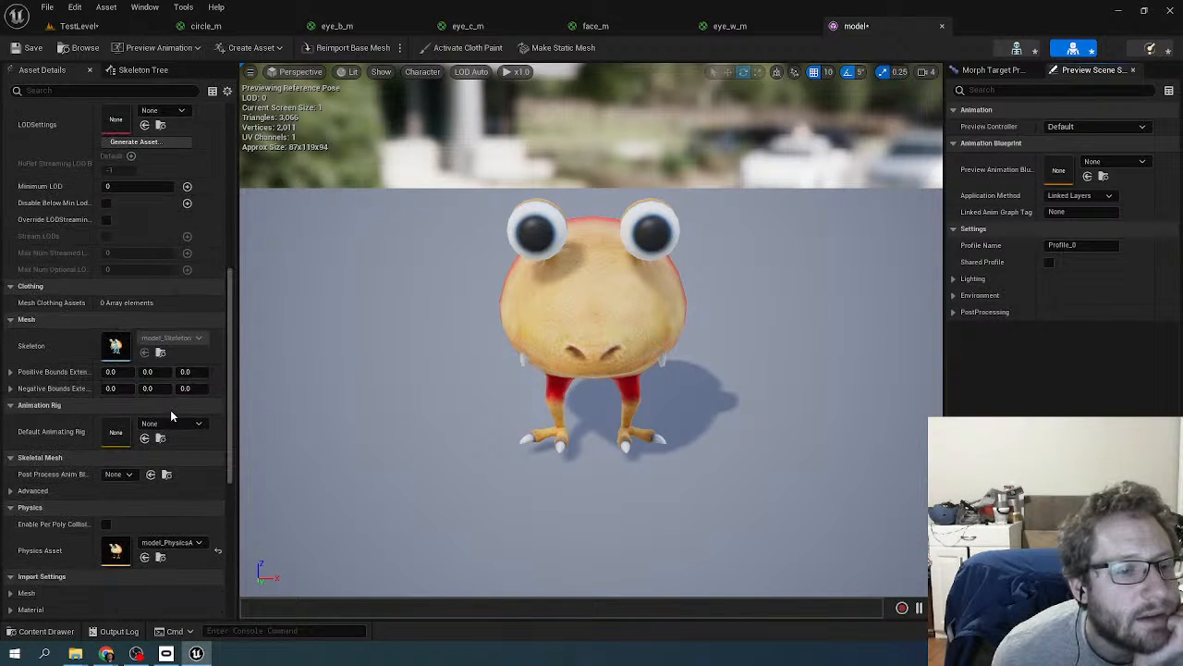
{"action": "scroll", "coordinate": [171, 413], "scroll_direction": "down", "scroll_amount": 6}
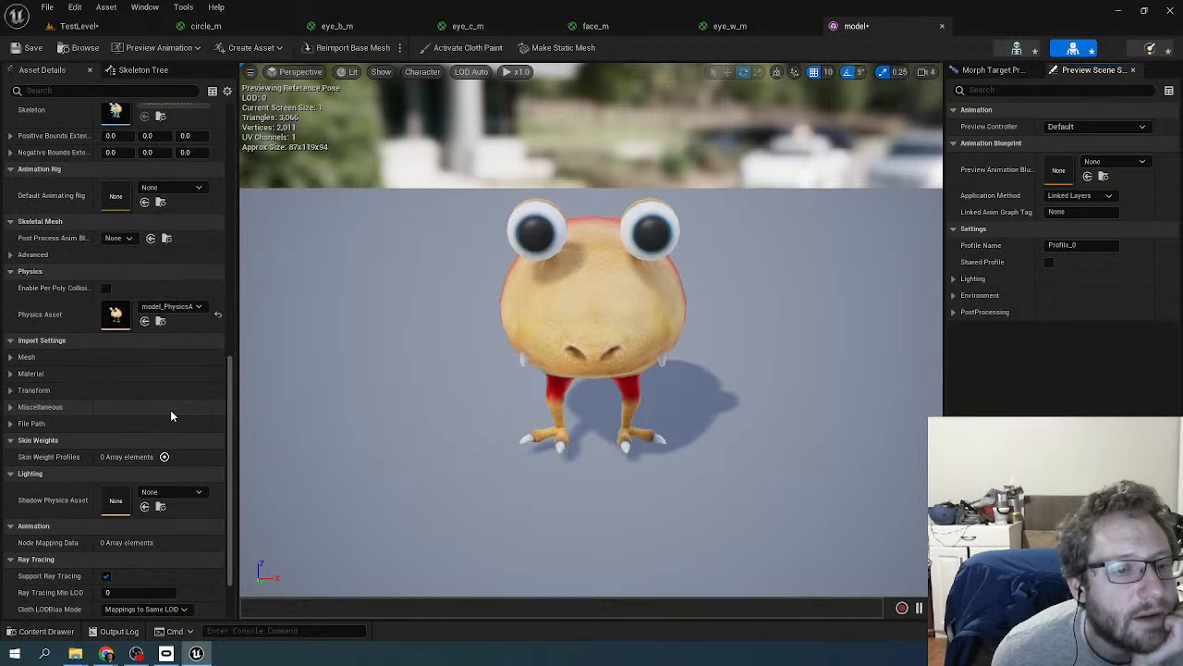
{"action": "scroll", "coordinate": [170, 416], "scroll_direction": "down", "scroll_amount": 2}
{"action": "scroll", "coordinate": [170, 415], "scroll_direction": "up", "scroll_amount": 6}
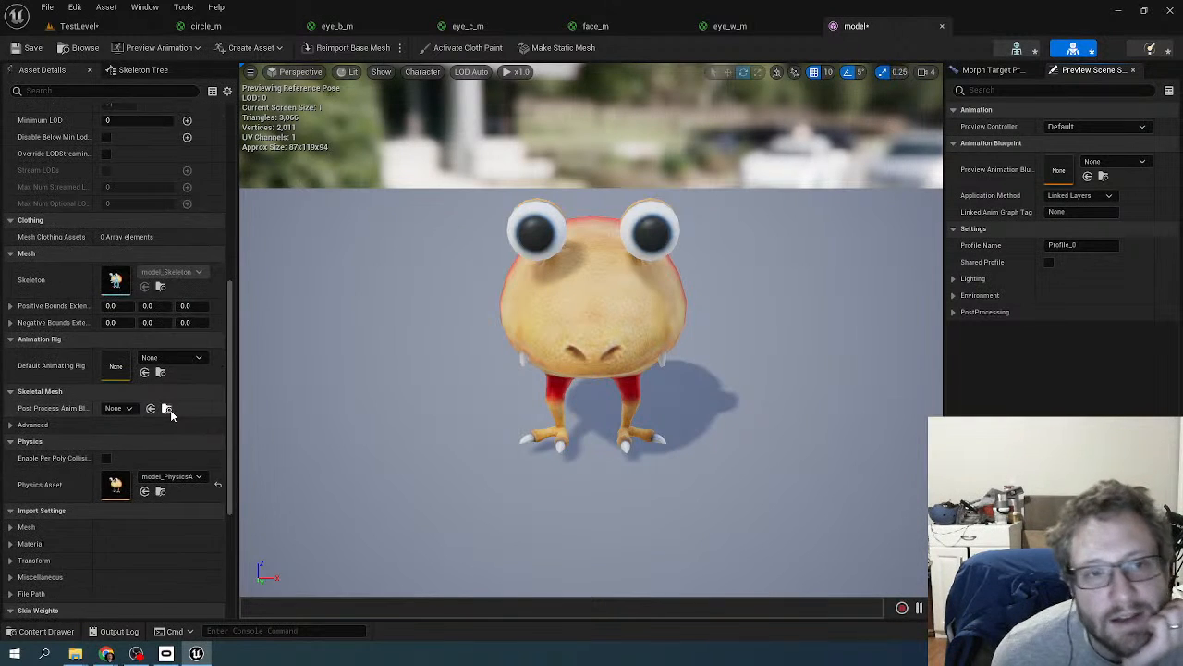
{"action": "scroll", "coordinate": [170, 413], "scroll_direction": "up", "scroll_amount": 11}
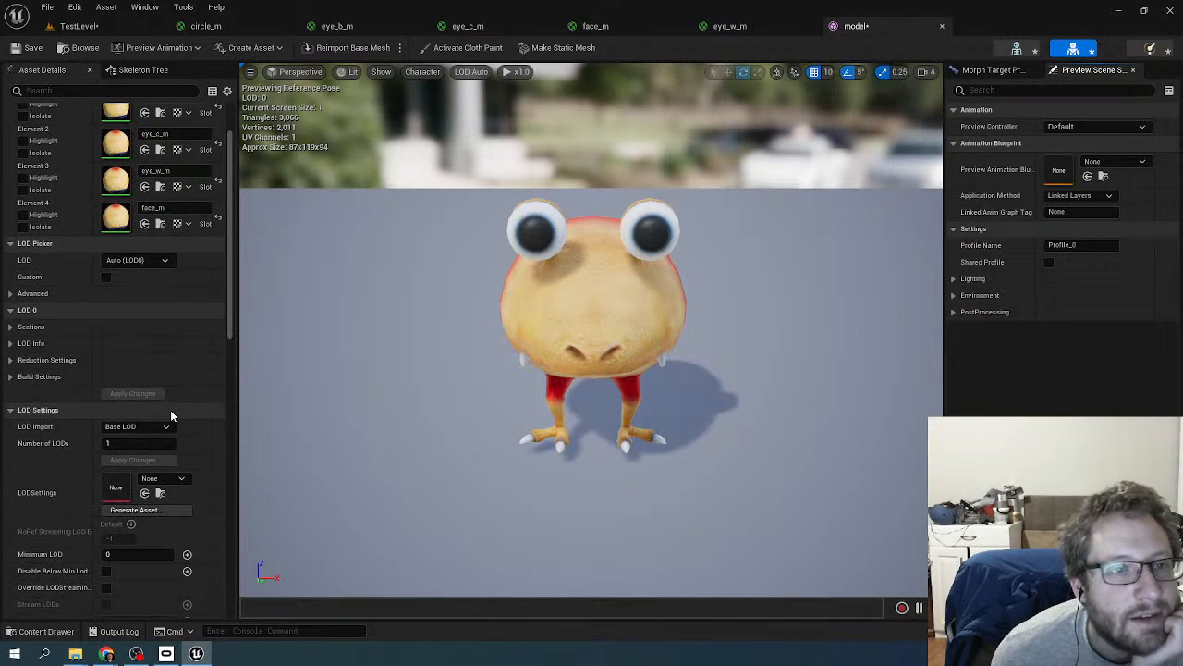
{"action": "scroll", "coordinate": [170, 415], "scroll_direction": "up", "scroll_amount": 2}
{"action": "scroll", "coordinate": [170, 415], "scroll_direction": "down", "scroll_amount": 2}
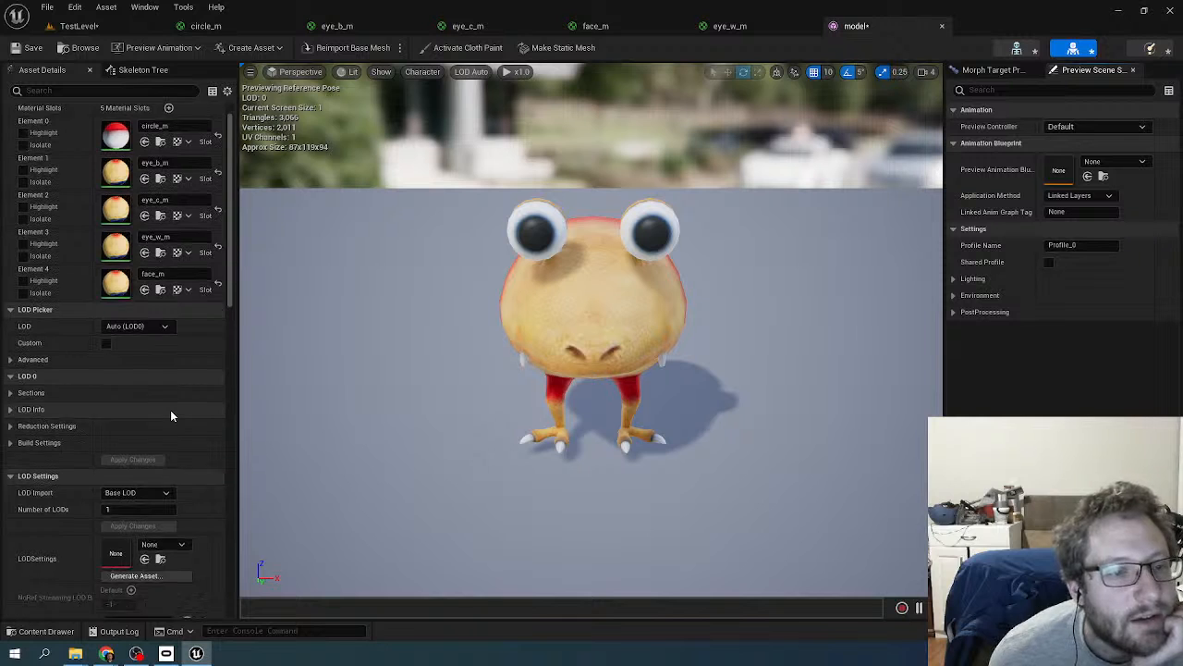
{"action": "scroll", "coordinate": [170, 415], "scroll_direction": "down", "scroll_amount": 1}
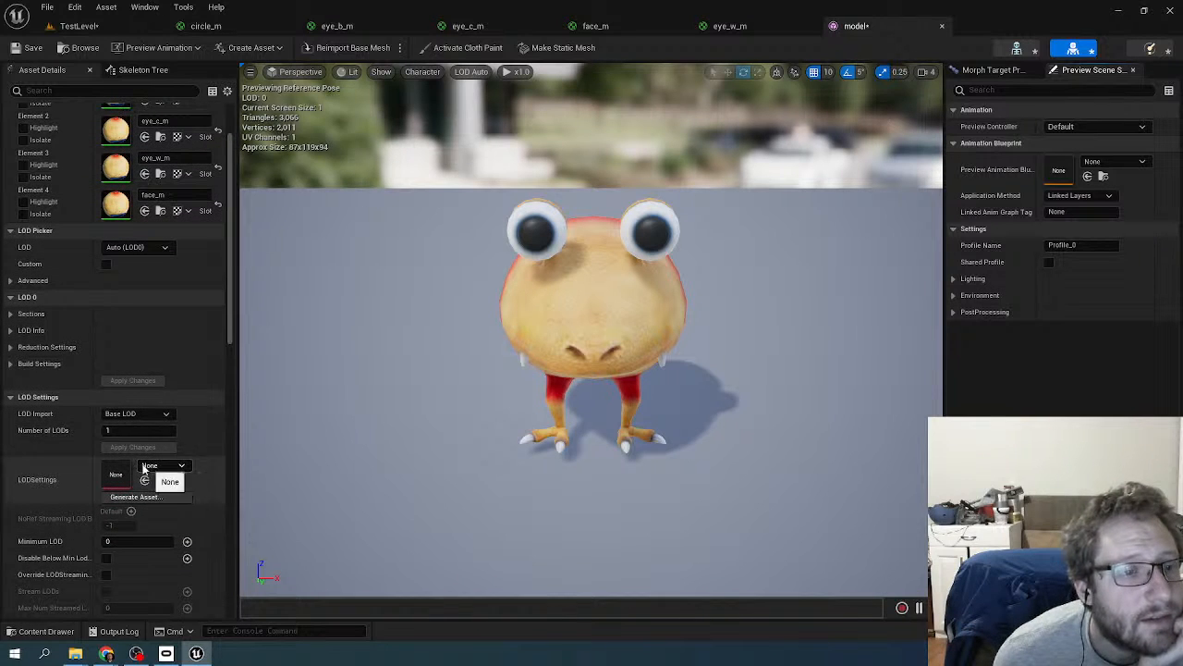
{"action": "left_click", "coordinate": [150, 415]}
{"action": "left_click", "coordinate": [151, 423]}
- Inspect the model in the mesh preview from the front and from behind, near and far
{"action": "scroll", "coordinate": [281, 395], "scroll_direction": "down", "scroll_amount": 8}
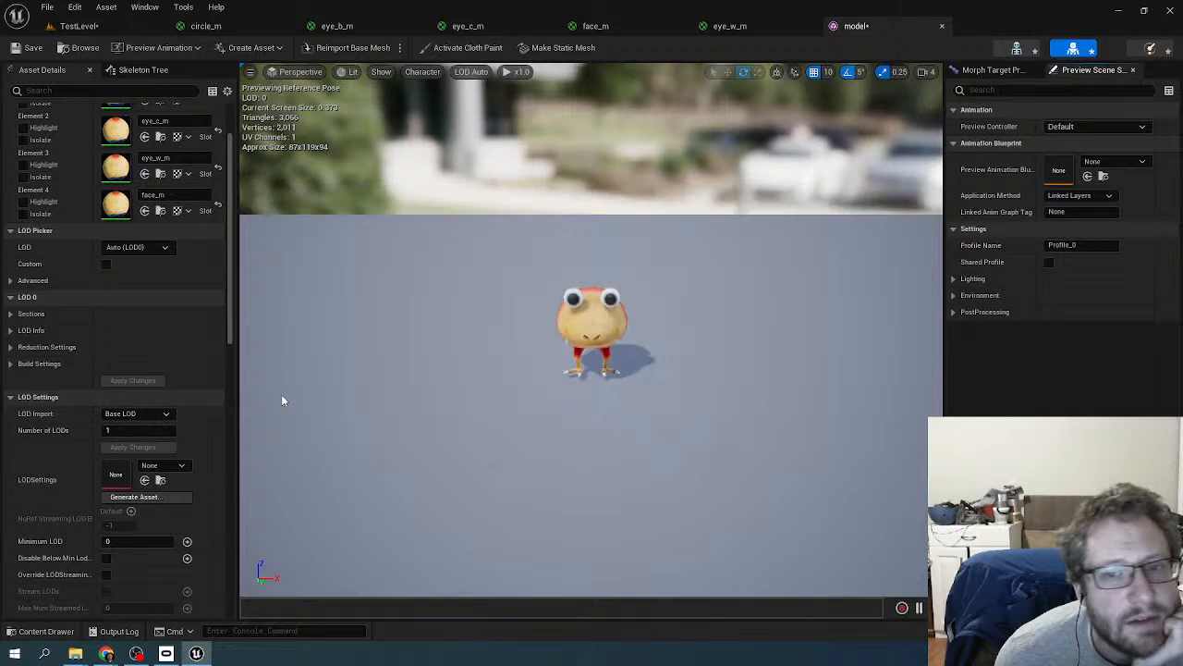
{"action": "scroll", "coordinate": [283, 400], "scroll_direction": "up", "scroll_amount": 10}
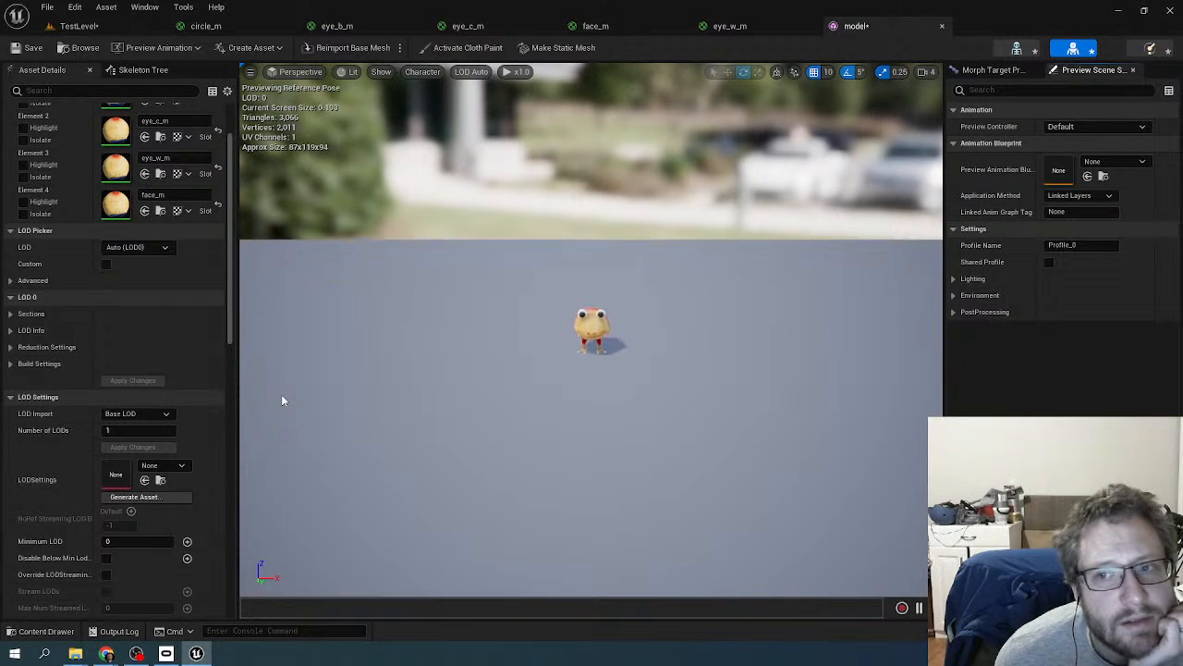
{"action": "scroll", "coordinate": [283, 400], "scroll_direction": "down", "scroll_amount": 3}
{"action": "scroll", "coordinate": [283, 400], "scroll_direction": "up", "scroll_amount": 6}
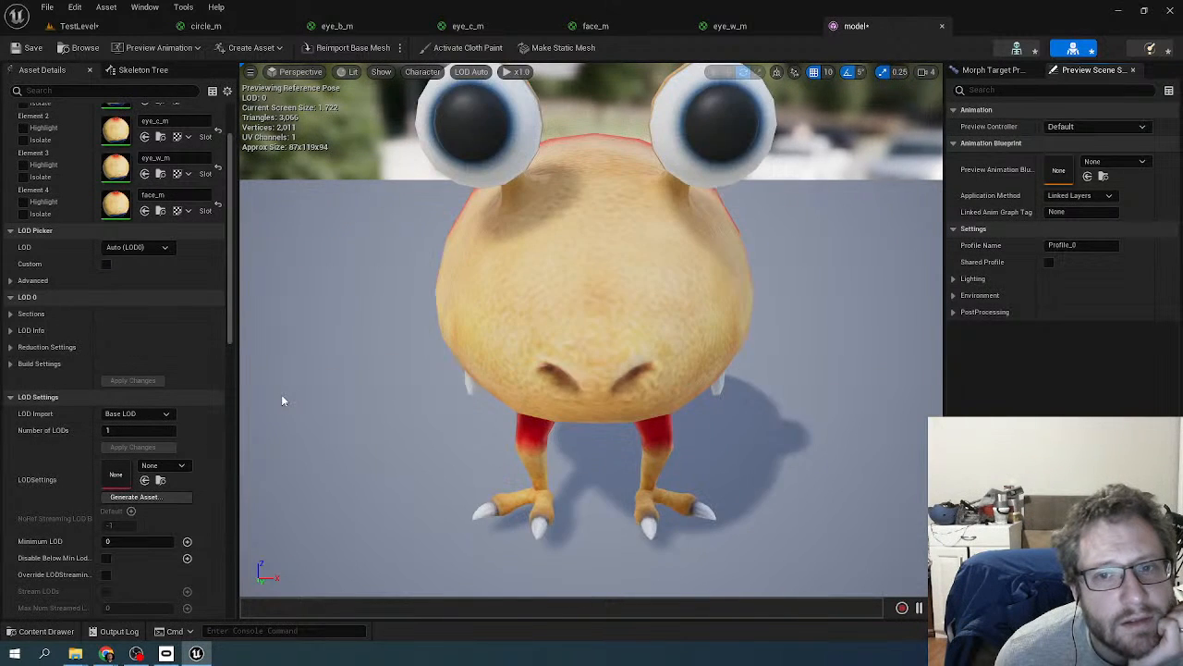
{"action": "right_click_drag", "start_coordinate": [283, 400], "coordinate": [276, 532]}
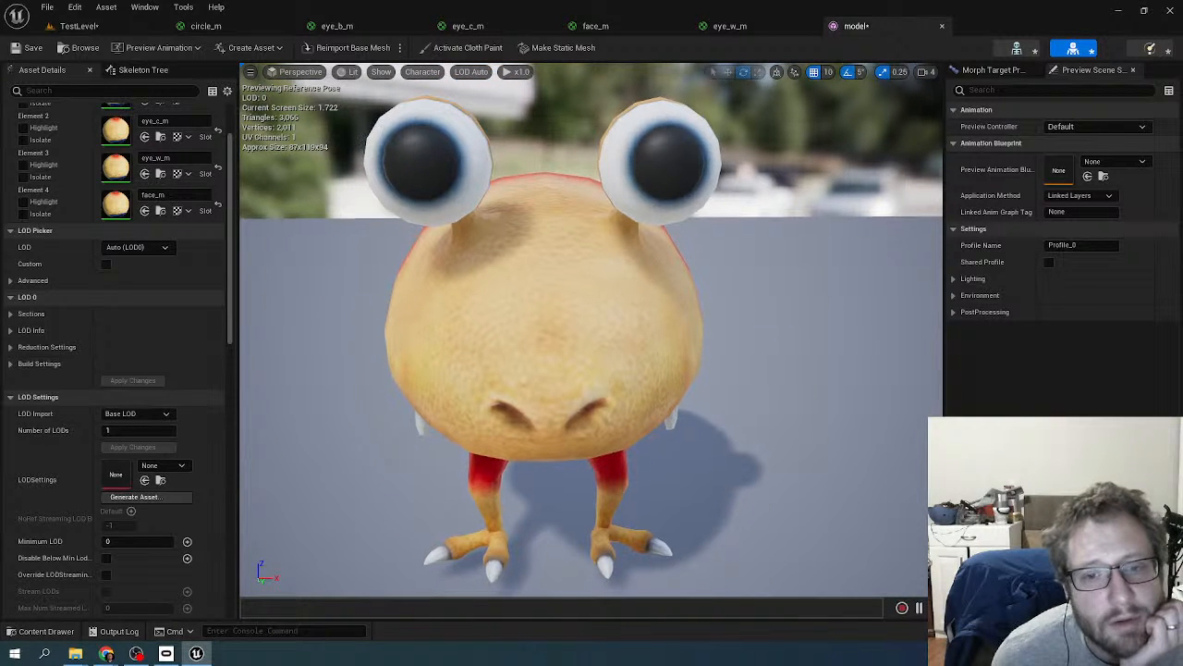
{"action": "right_click_drag", "start_coordinate": [281, 386], "coordinate": [213, 333]}
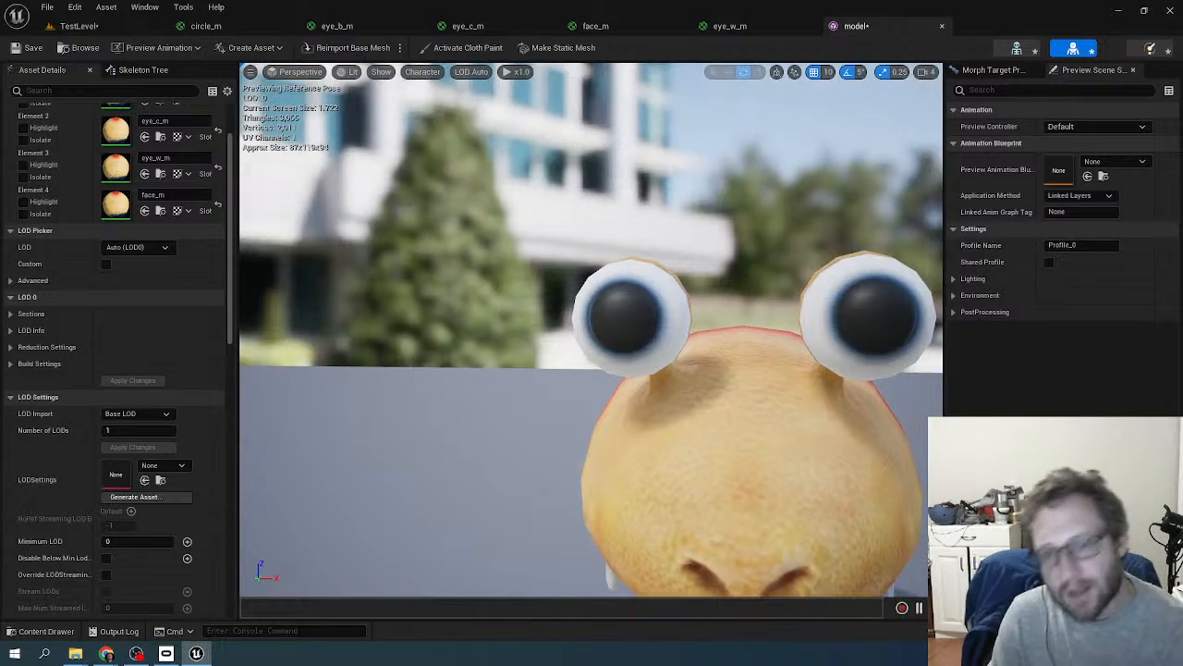
{"action": "right_click_drag", "start_coordinate": [592, 333], "coordinate": [777, 370]}
{"action": "key", "text": "s"}
{"action": "right_click_drag", "start_coordinate": [592, 333], "coordinate": [458, 349]}
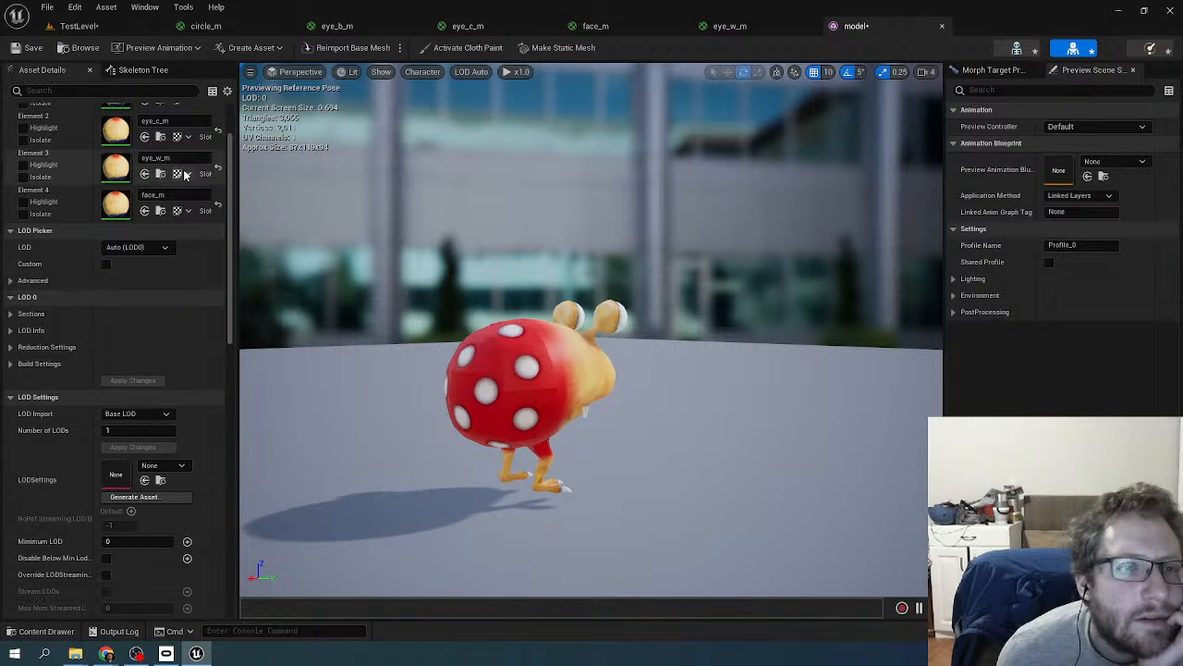
- Examine the mesh's LOD 0 sections, reduction settings and remaining asset details for options affecting how it is shaded
{"action": "scroll", "coordinate": [232, 176], "scroll_direction": "up", "scroll_amount": 3}
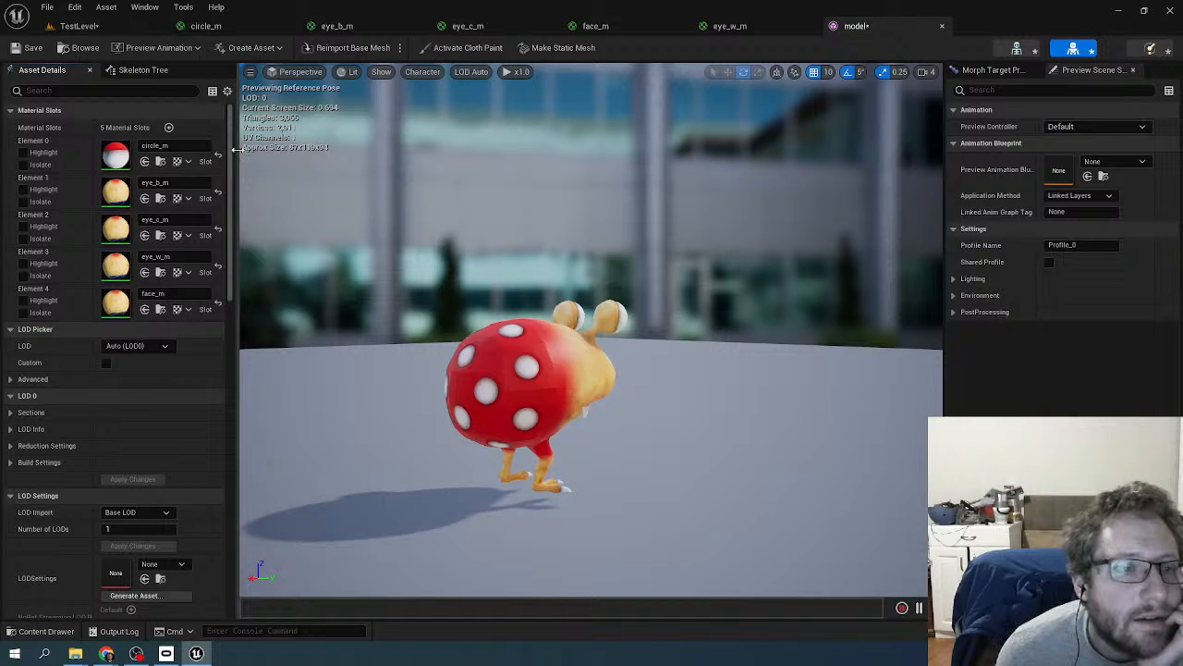
{"action": "left_click", "coordinate": [93, 373]}
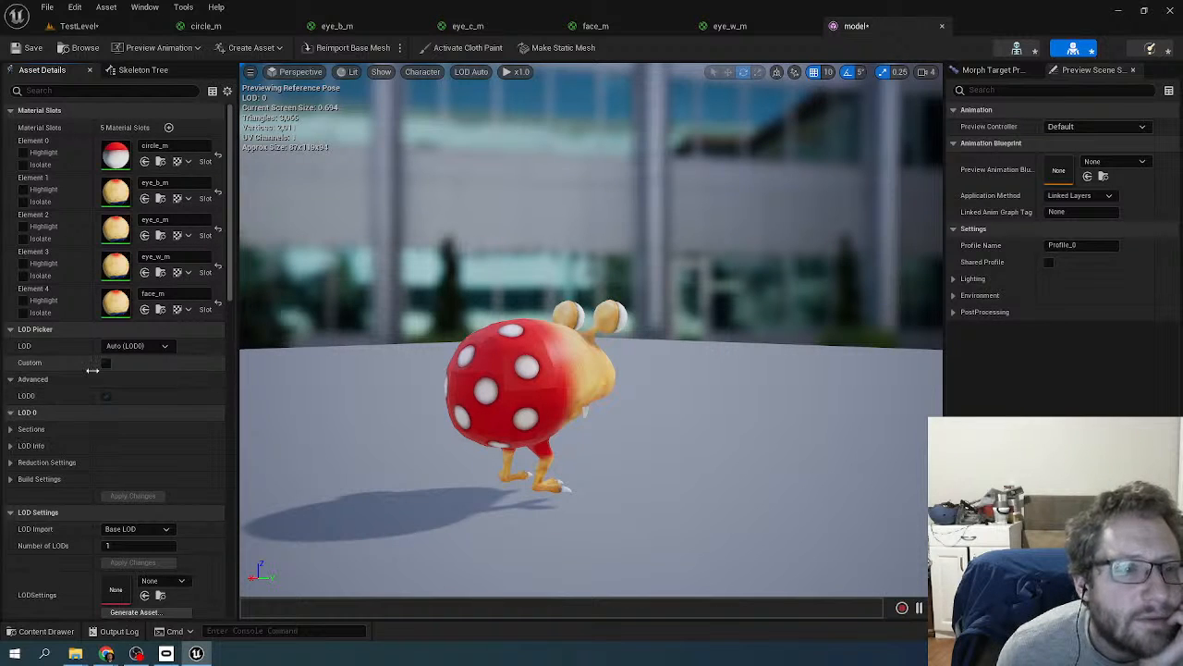
{"action": "scroll", "coordinate": [48, 394], "scroll_direction": "down", "scroll_amount": 1}
{"action": "left_click", "coordinate": [17, 410]}
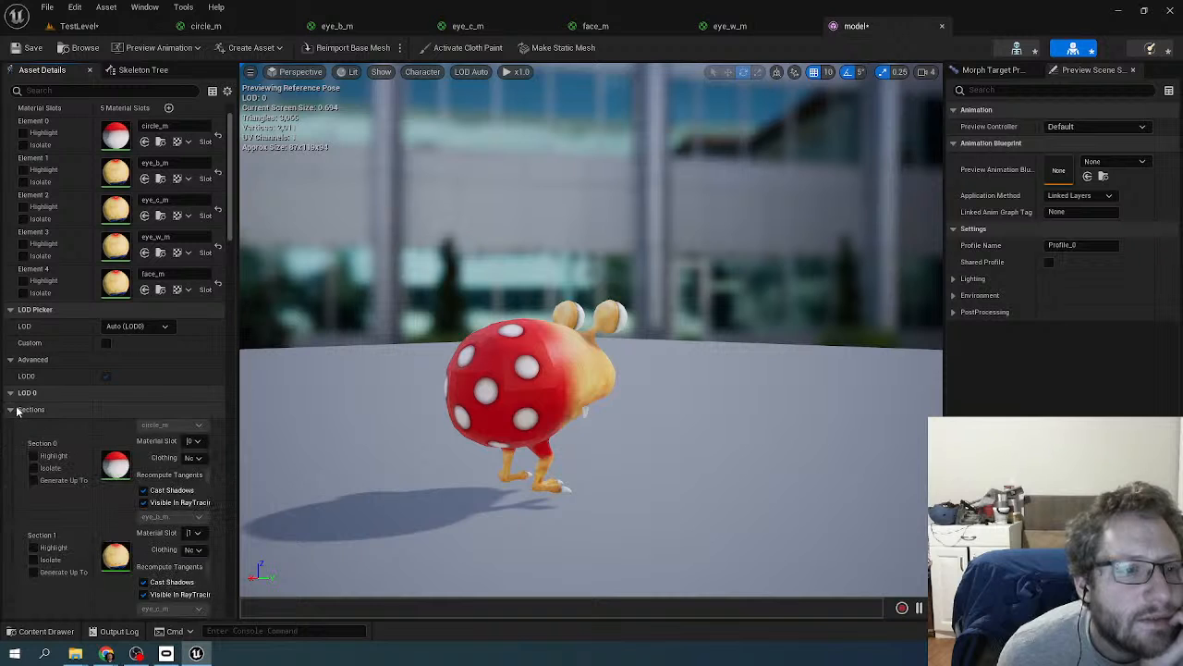
{"action": "scroll", "coordinate": [18, 411], "scroll_direction": "down", "scroll_amount": 6}
{"action": "scroll", "coordinate": [22, 410], "scroll_direction": "down", "scroll_amount": 14}
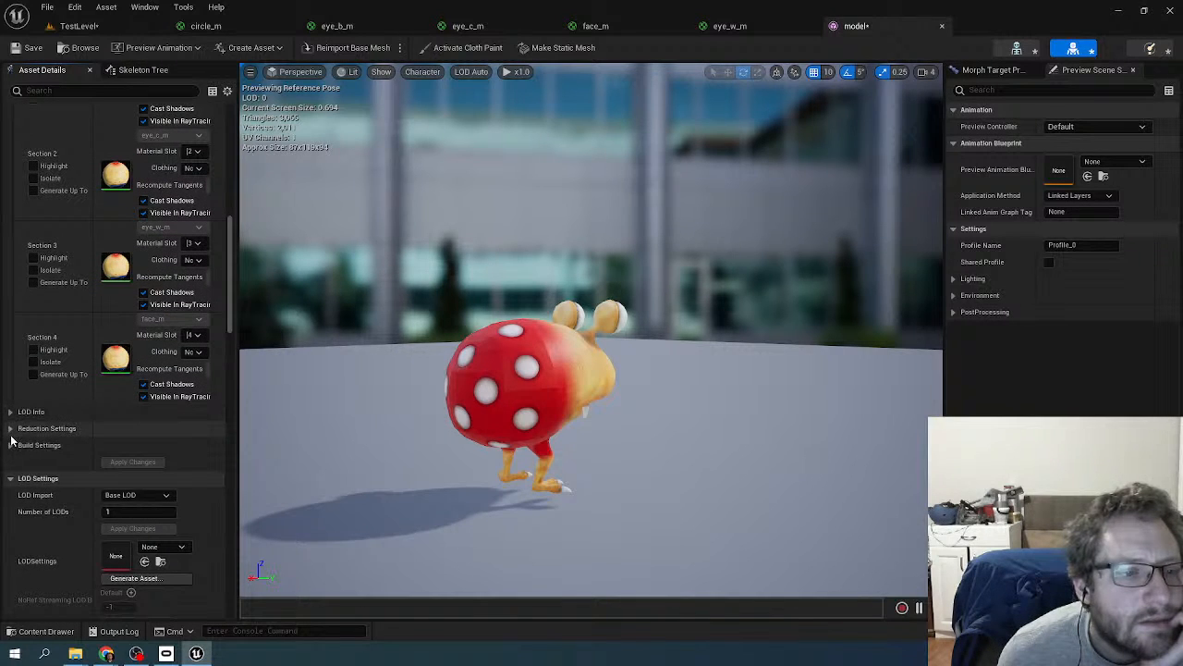
{"action": "left_click", "coordinate": [12, 429]}
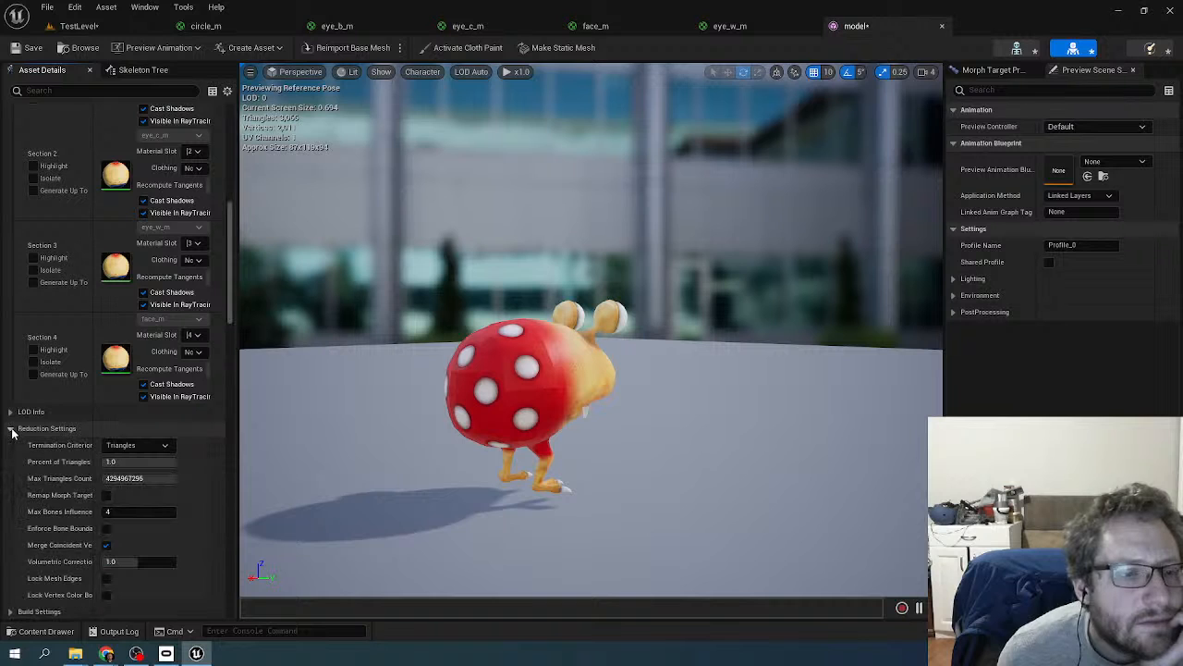
{"action": "left_click", "coordinate": [11, 429]}
{"action": "scroll", "coordinate": [28, 426], "scroll_direction": "down", "scroll_amount": 15}
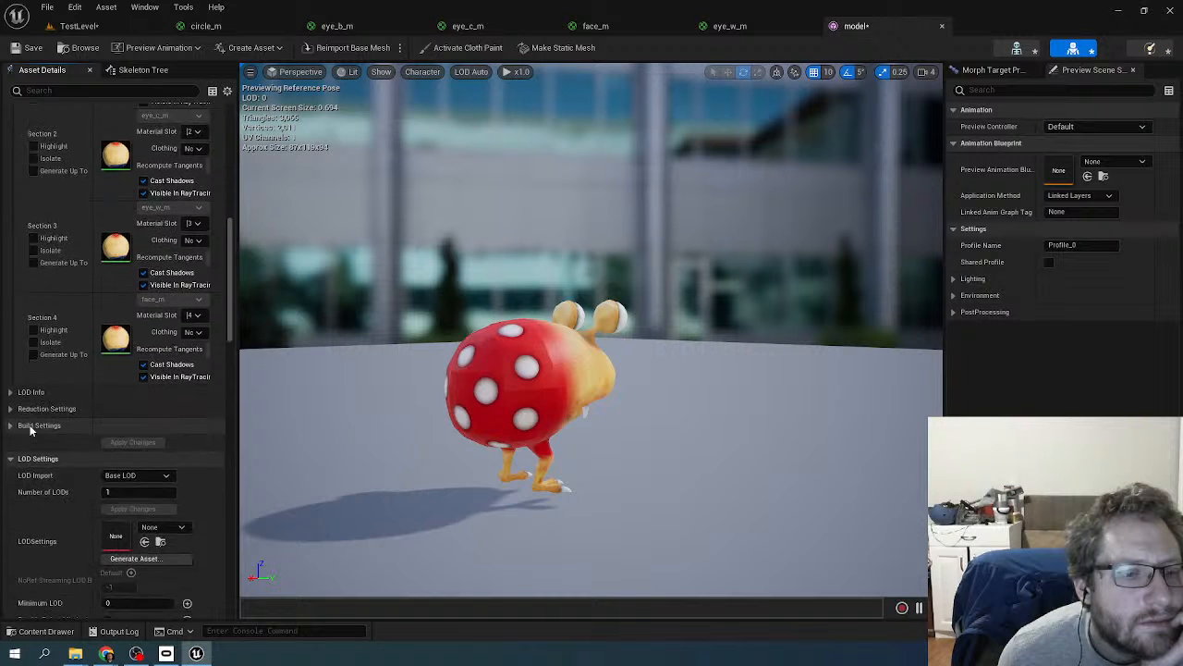
{"action": "scroll", "coordinate": [33, 427], "scroll_direction": "down", "scroll_amount": 6}
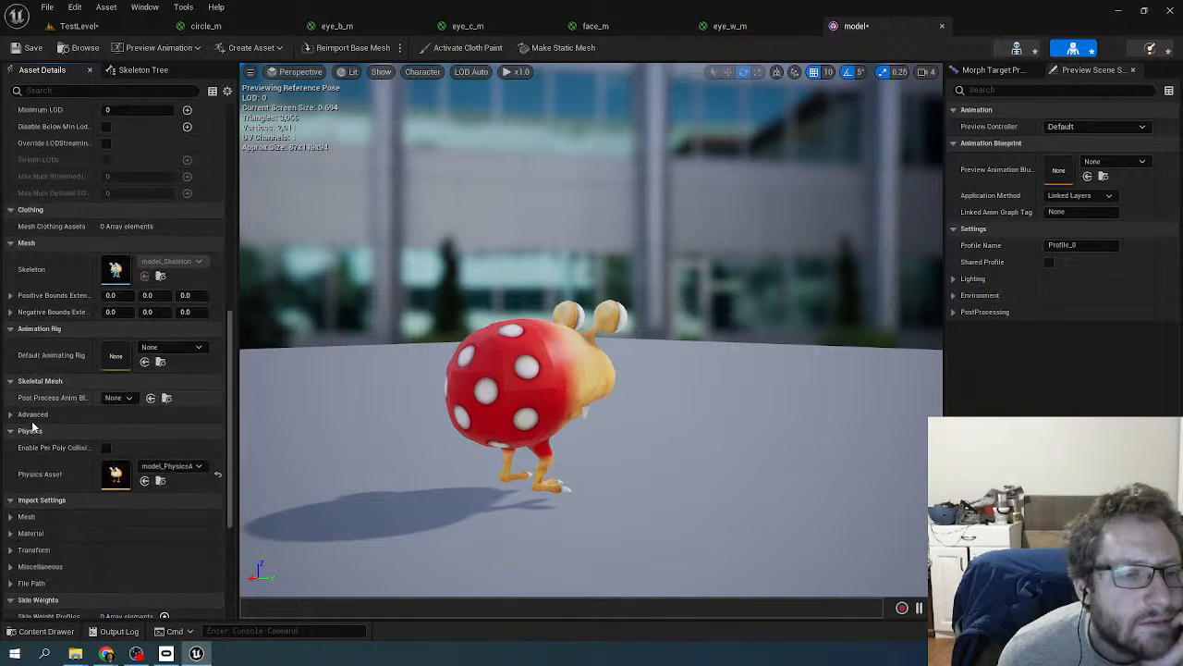
{"action": "scroll", "coordinate": [33, 426], "scroll_direction": "down", "scroll_amount": 1}
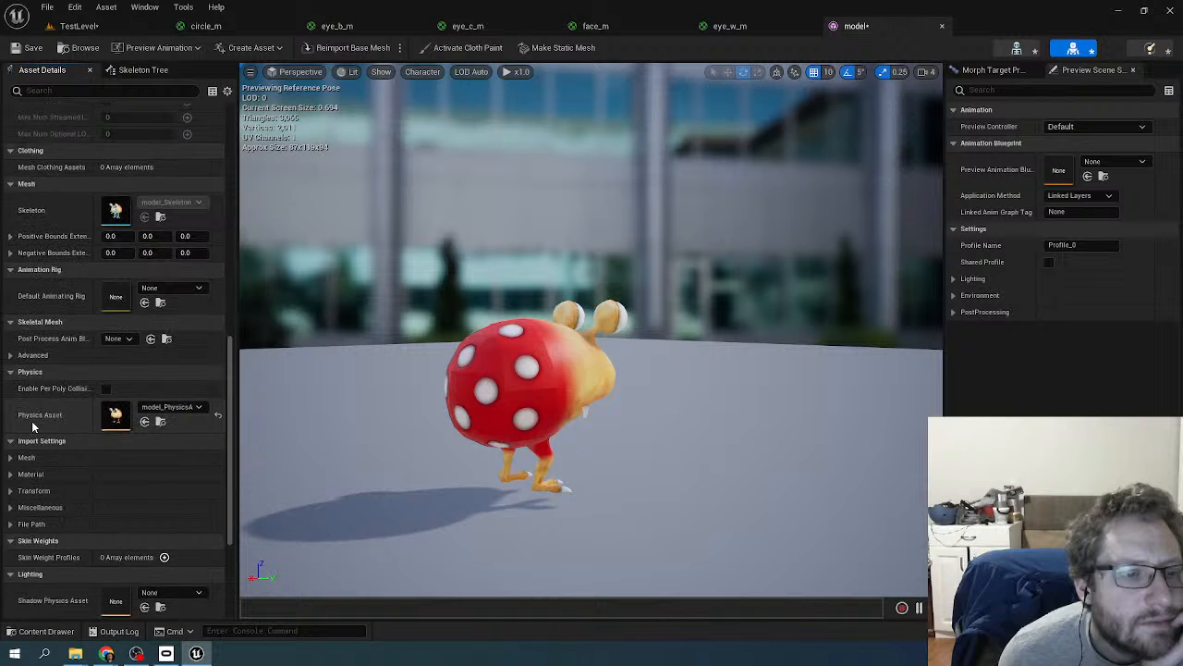
{"action": "scroll", "coordinate": [32, 426], "scroll_direction": "down", "scroll_amount": 8}
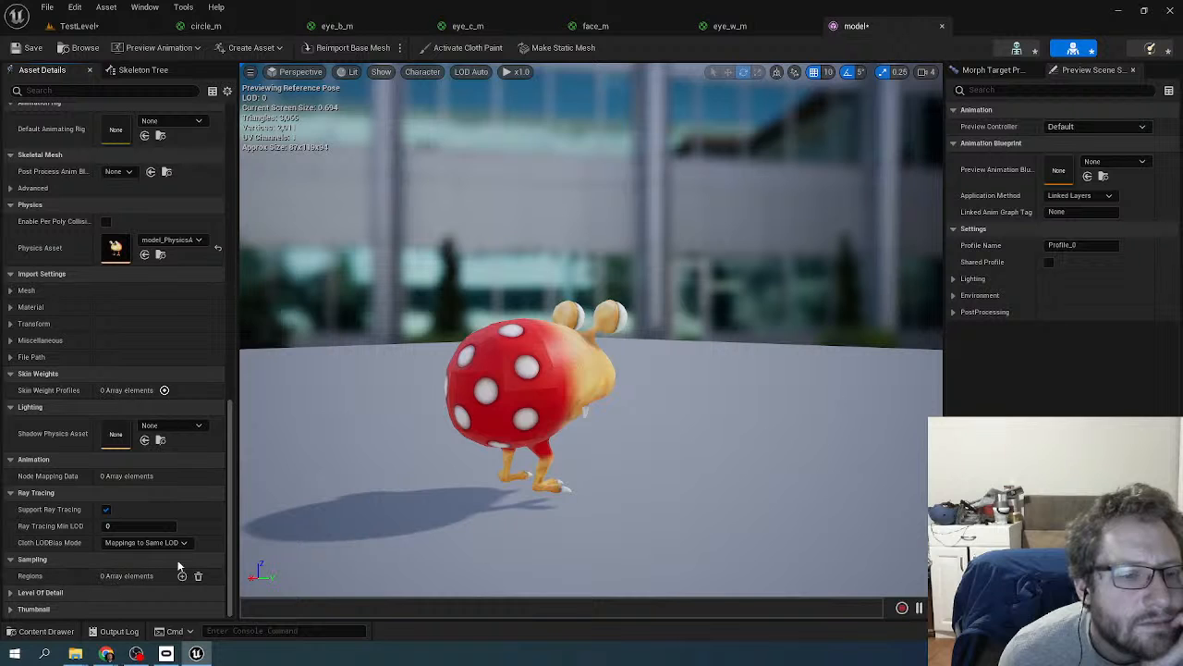
- Examine the preview scene's lighting settings and the model's head and eyes up close before returning to TestLevel
{"action": "left_click", "coordinate": [954, 278]}
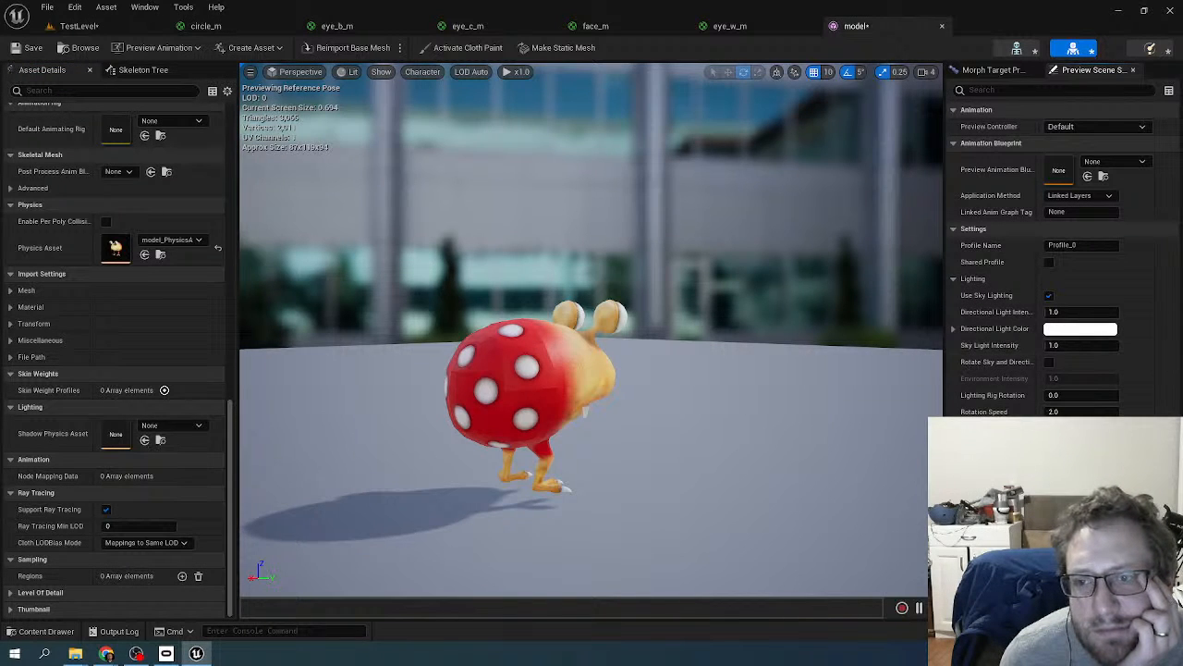
{"action": "right_click_drag", "start_coordinate": [641, 440], "coordinate": [646, 426]}
{"action": "scroll", "coordinate": [646, 426], "scroll_direction": "down", "scroll_amount": 5}
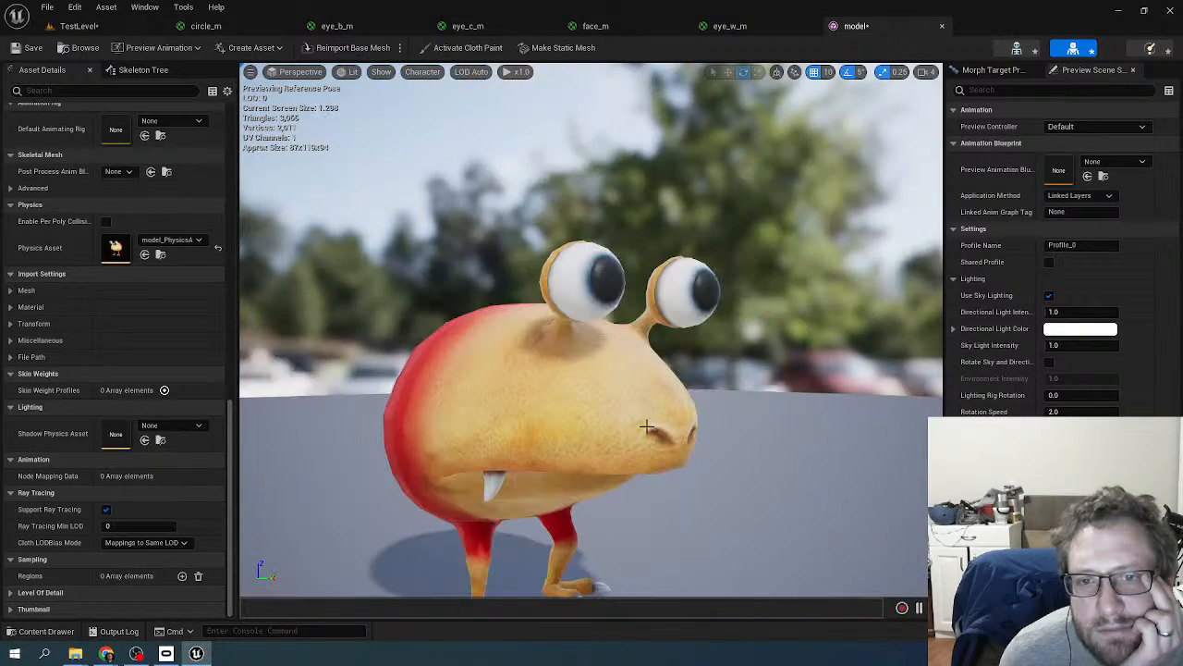
{"action": "scroll", "coordinate": [646, 426], "scroll_direction": "up", "scroll_amount": 5}
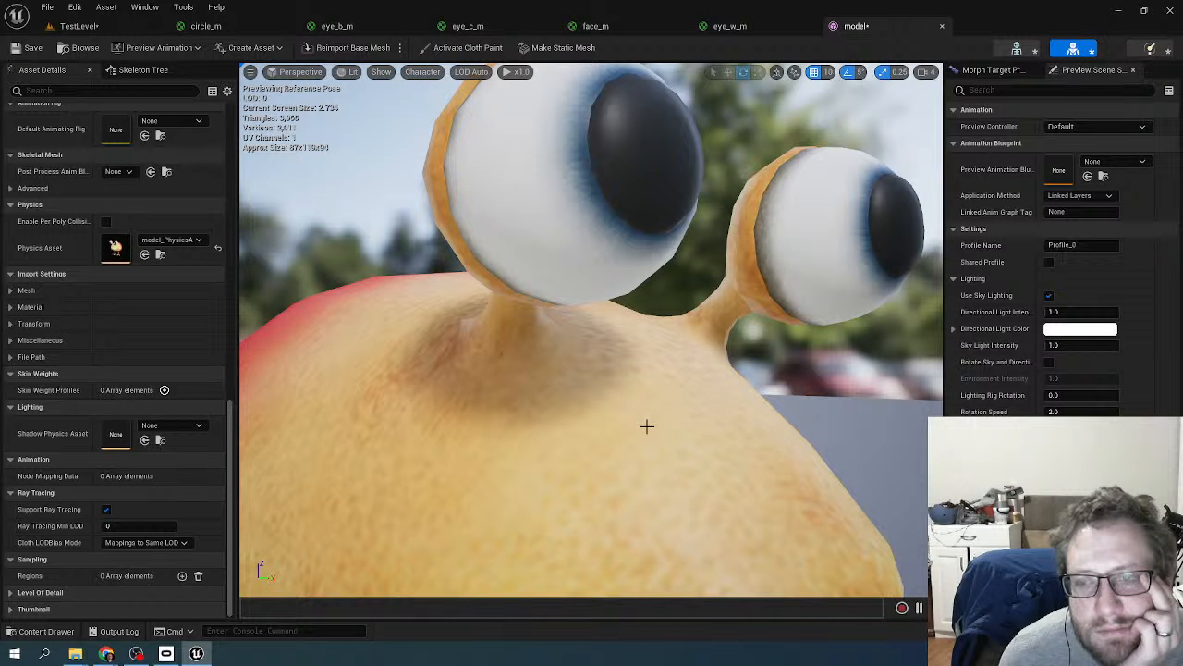
{"action": "right_click_drag", "start_coordinate": [646, 427], "coordinate": [671, 420]}
{"action": "scroll", "coordinate": [649, 426], "scroll_direction": "down", "scroll_amount": 5}
{"action": "scroll", "coordinate": [645, 423], "scroll_direction": "down", "scroll_amount": 3}
{"action": "scroll", "coordinate": [647, 426], "scroll_direction": "up", "scroll_amount": 3}
{"action": "scroll", "coordinate": [669, 421], "scroll_direction": "up", "scroll_amount": 5}
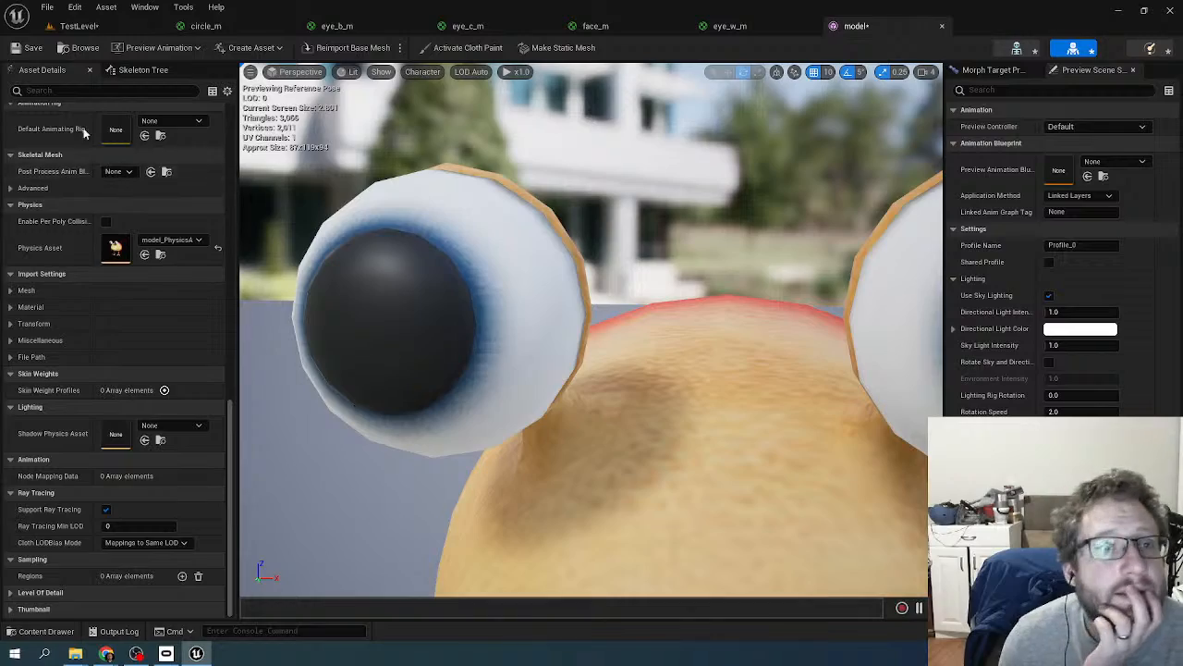
{"action": "left_click", "coordinate": [79, 26]}
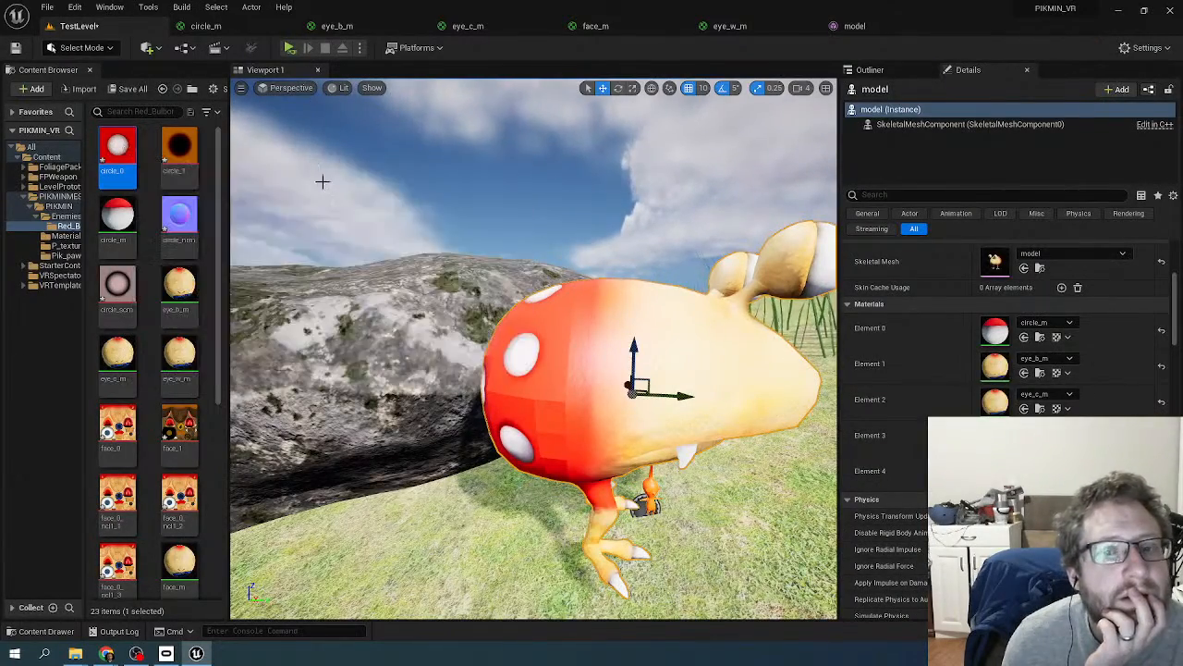
- Inspect the Red Bulborb in front of the rock in TestLevel, from a distance and closer up
{"action": "right_click_drag", "start_coordinate": [322, 183], "coordinate": [322, 180]}
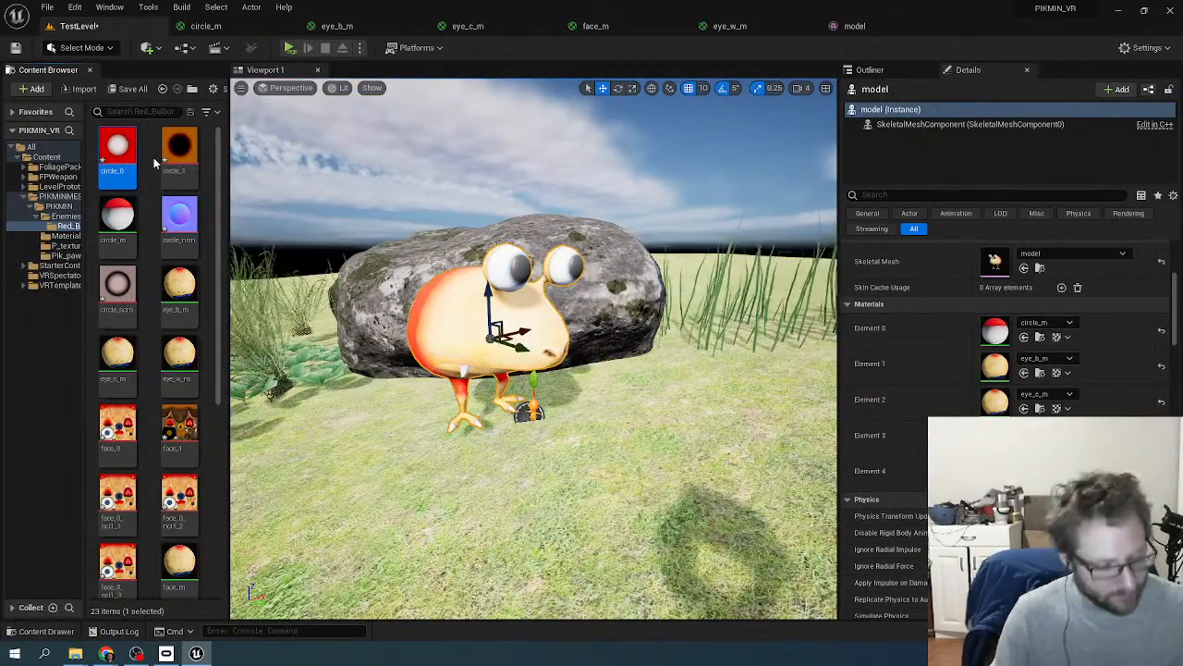
{"action": "left_click", "coordinate": [47, 8]}
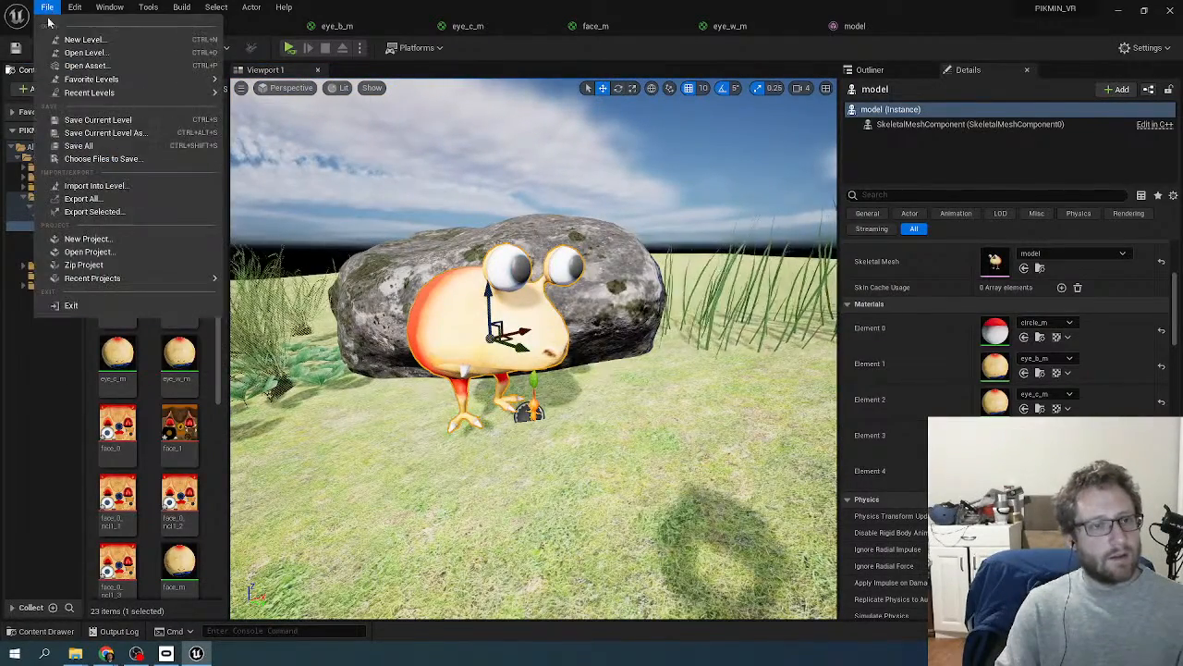
{"action": "left_click", "coordinate": [83, 154]}
{"action": "right_click_drag", "start_coordinate": [343, 262], "coordinate": [344, 262]}
{"action": "key", "text": "w"}
{"action": "key", "text": "w"}
{"action": "right_click_drag", "start_coordinate": [434, 243], "coordinate": [430, 268]}
{"action": "key", "text": "w"}
{"action": "key", "text": "s"}
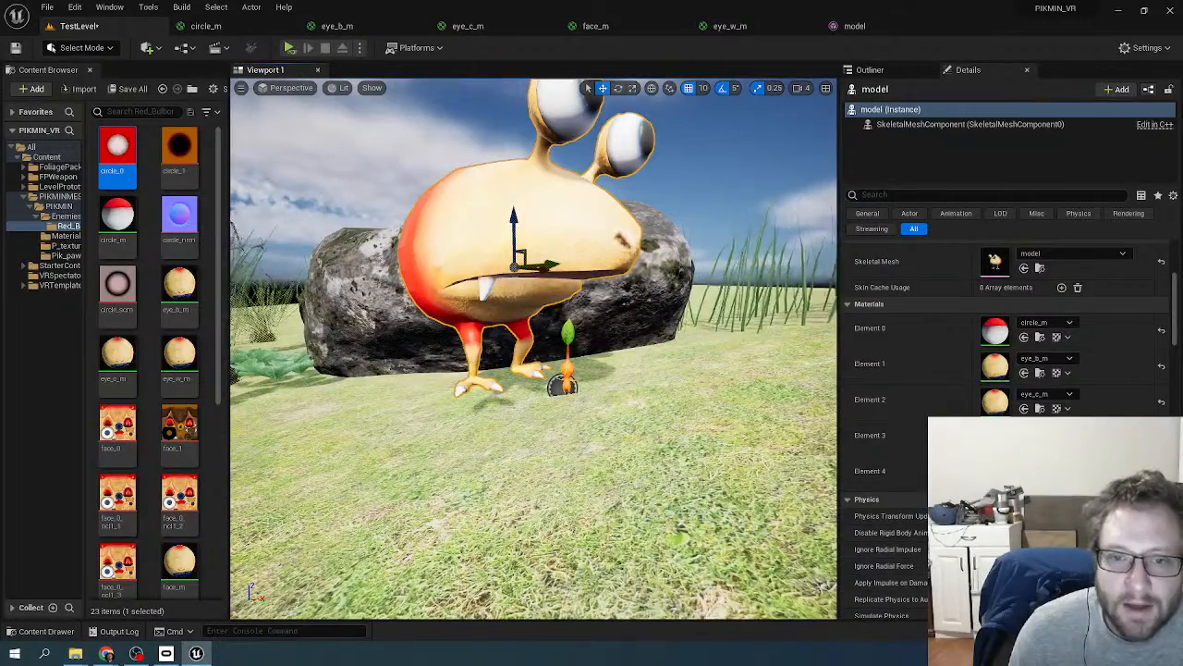
- Move the Pikmin_parent actor away from the Bulborb onto the open grass and view it up close
{"action": "left_click", "coordinate": [566, 365]}
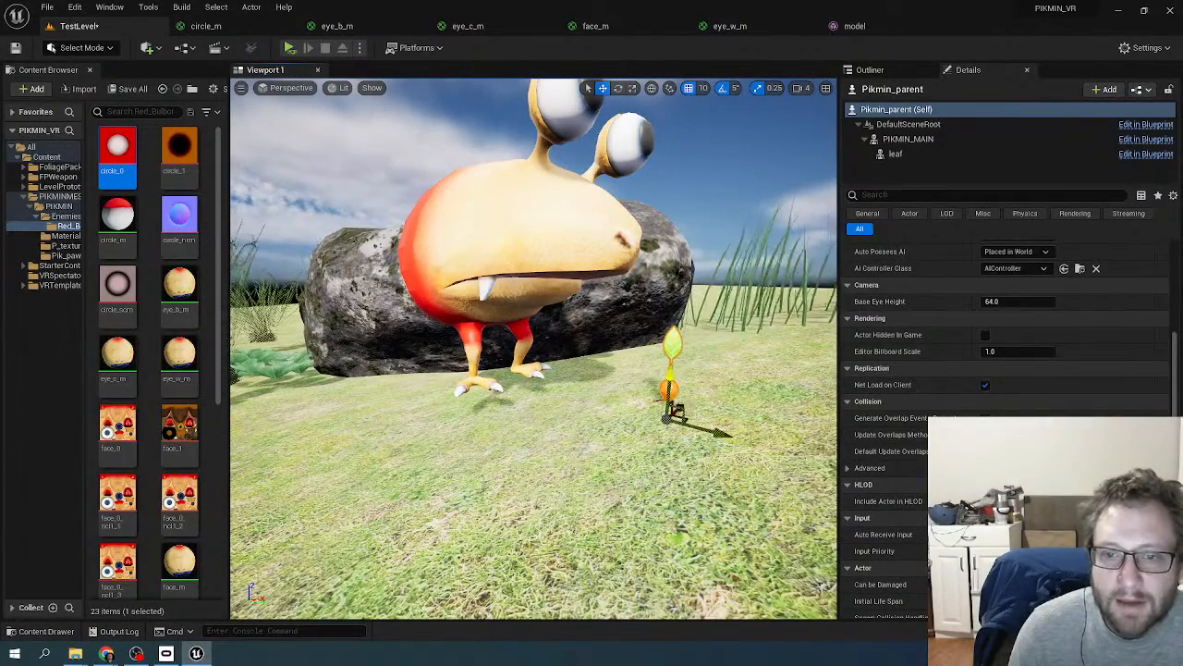
{"action": "left_click_drag", "start_coordinate": [679, 411], "coordinate": [747, 368]}
{"action": "mouse_move", "coordinate": [747, 368]}
{"action": "right_mouse_down"}
{"action": "mouse_move", "coordinate": [840, 367]}
{"action": "mouse_move", "coordinate": [716, 367]}
{"action": "mouse_move", "coordinate": [758, 370]}
{"action": "mouse_move", "coordinate": [764, 382]}
{"action": "right_mouse_up"}
{"action": "key", "text": "w"}
{"action": "key", "text": "w"}
{"action": "key", "text": "s"}
{"action": "key", "text": "w"}
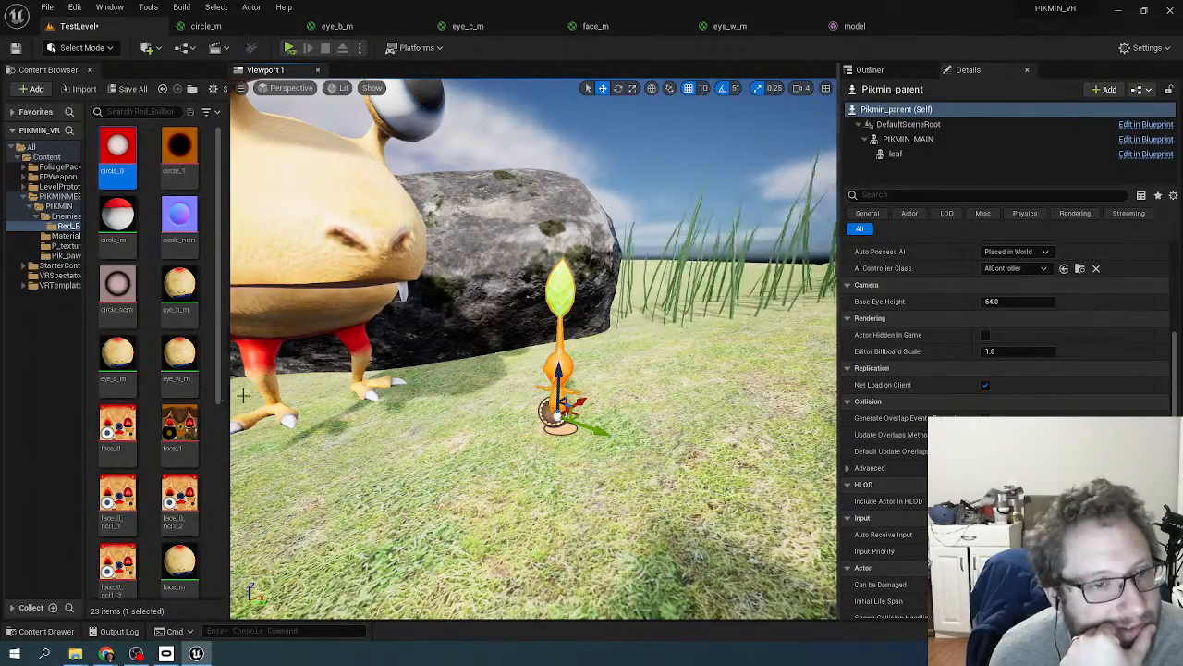
- Leave the Red Bulborb folder and open the P_textures folder inside PIKMIN
{"action": "scroll", "coordinate": [211, 397], "scroll_direction": "down", "scroll_amount": 2}
{"action": "scroll", "coordinate": [208, 413], "scroll_direction": "up", "scroll_amount": 2}
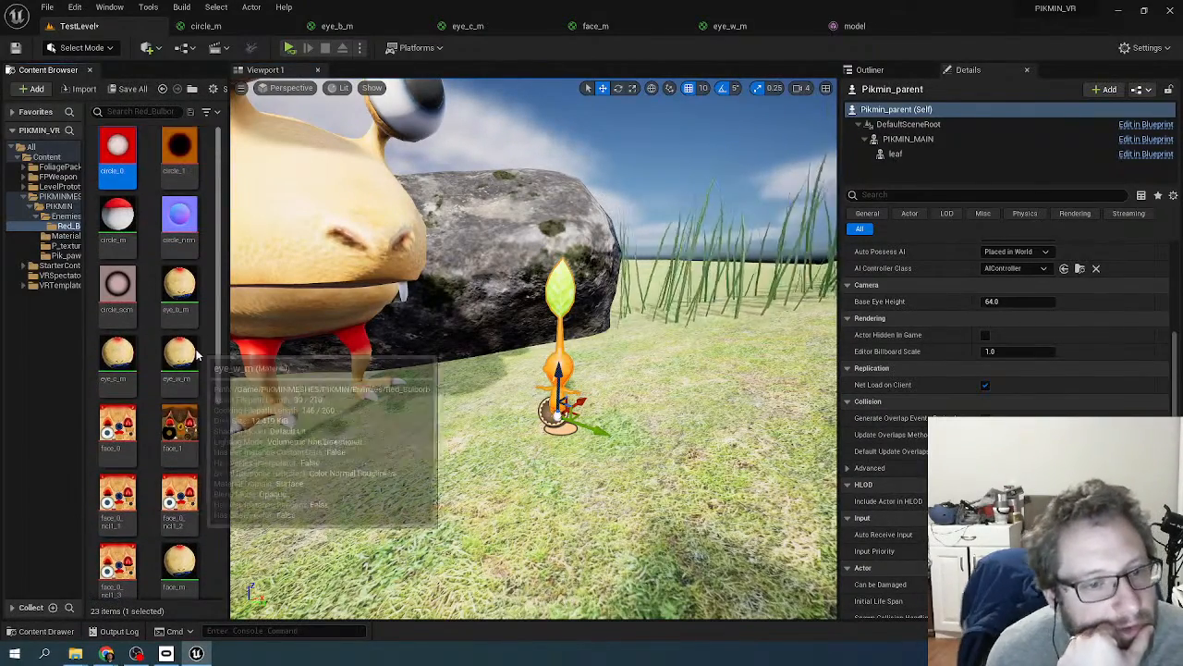
{"action": "left_click", "coordinate": [66, 226]}
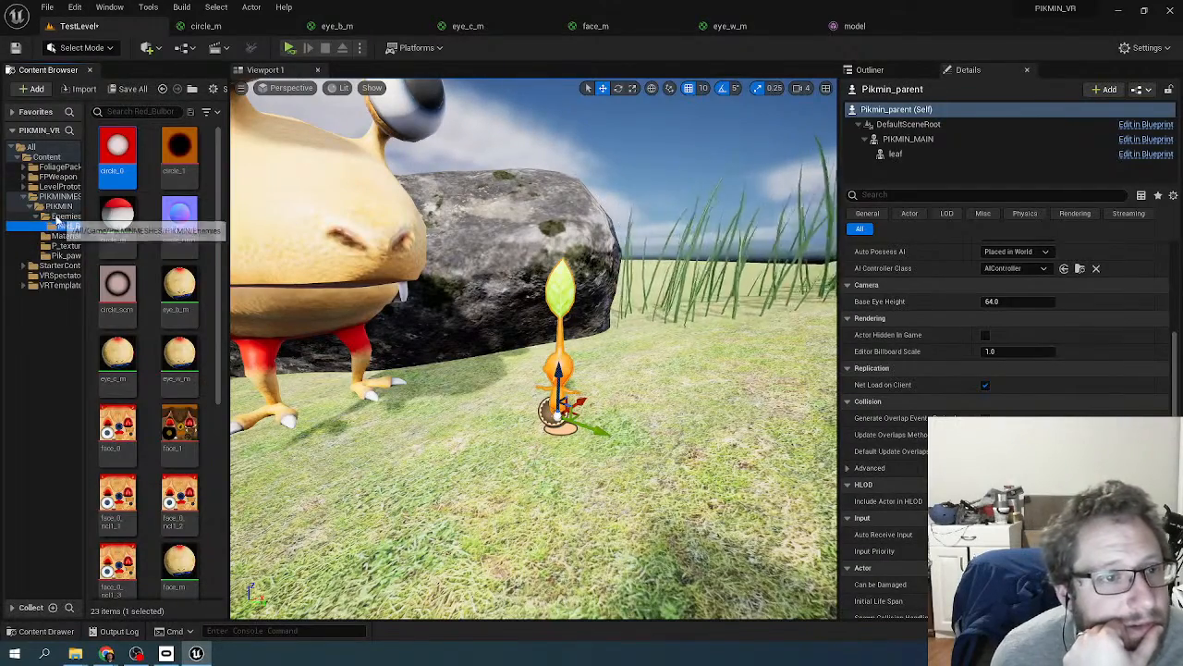
{"action": "left_click", "coordinate": [51, 217]}
{"action": "left_click", "coordinate": [37, 217]}
{"action": "left_click", "coordinate": [57, 206]}
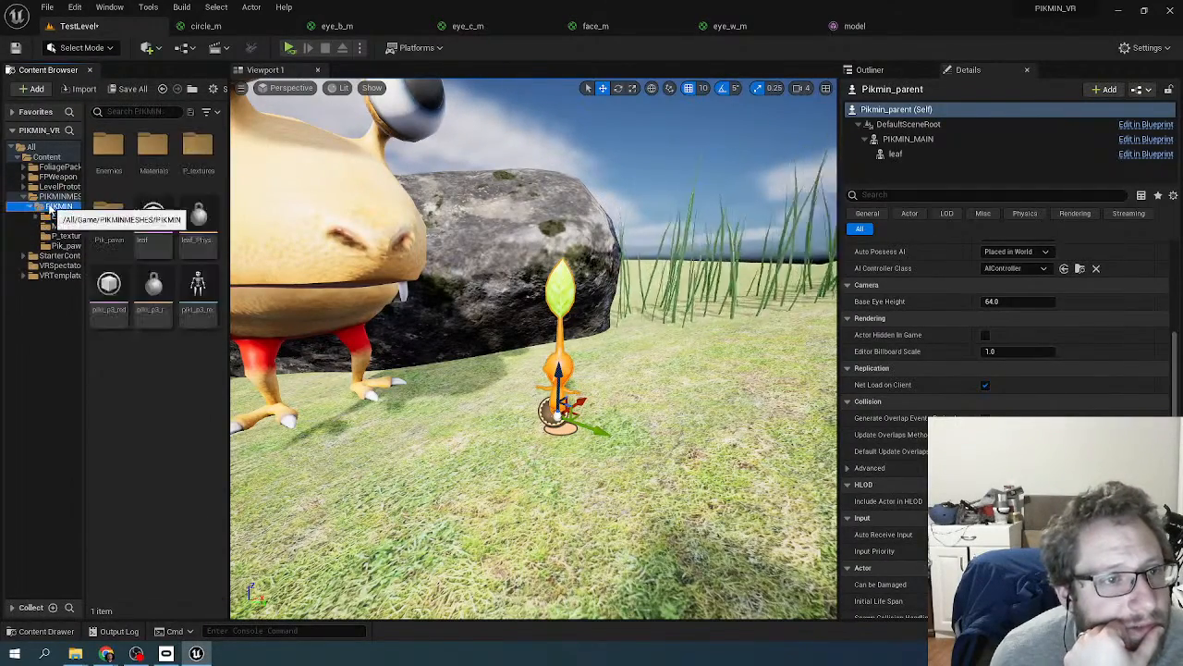
{"action": "left_click", "coordinate": [37, 206]}
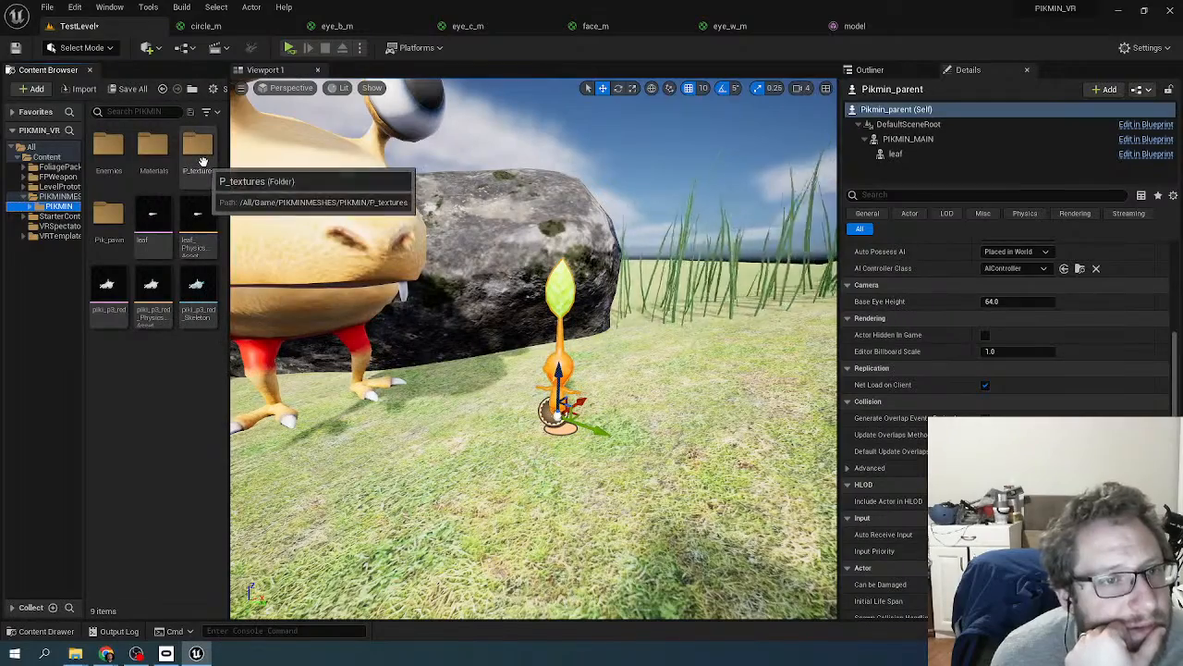
{"action": "double_click", "coordinate": [196, 155]}
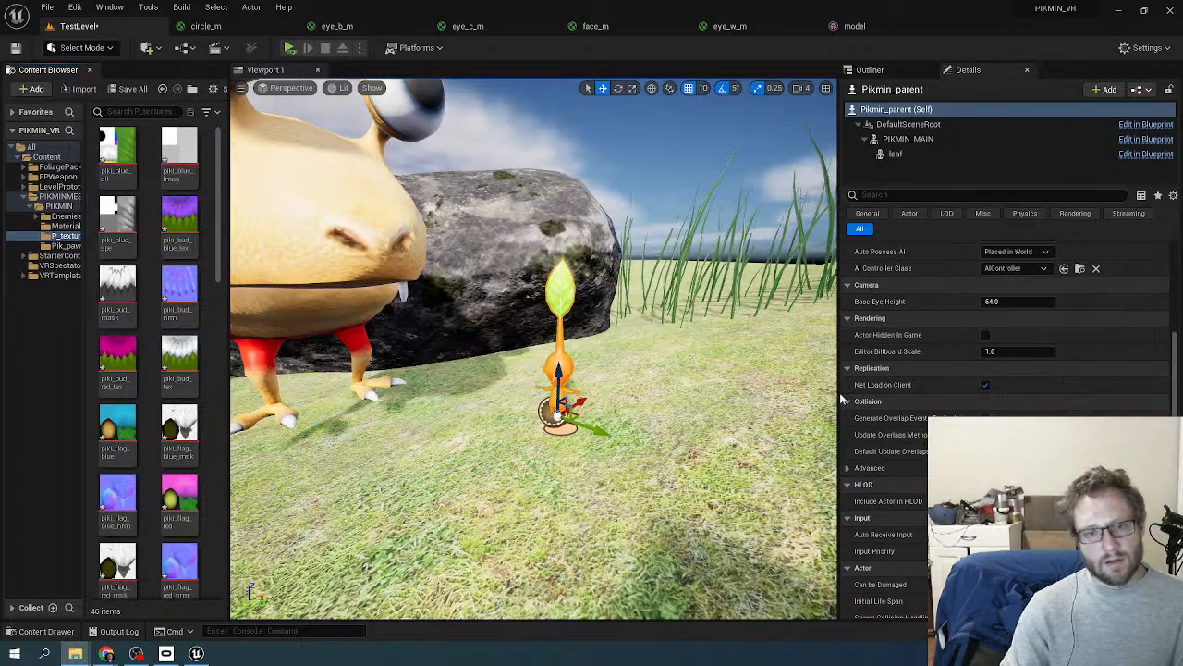
- Look through the Pikmin textures in P_textures, from the bud and flower maps to the white and yellow ones
{"action": "scroll", "coordinate": [160, 500], "scroll_direction": "down", "scroll_amount": 3}
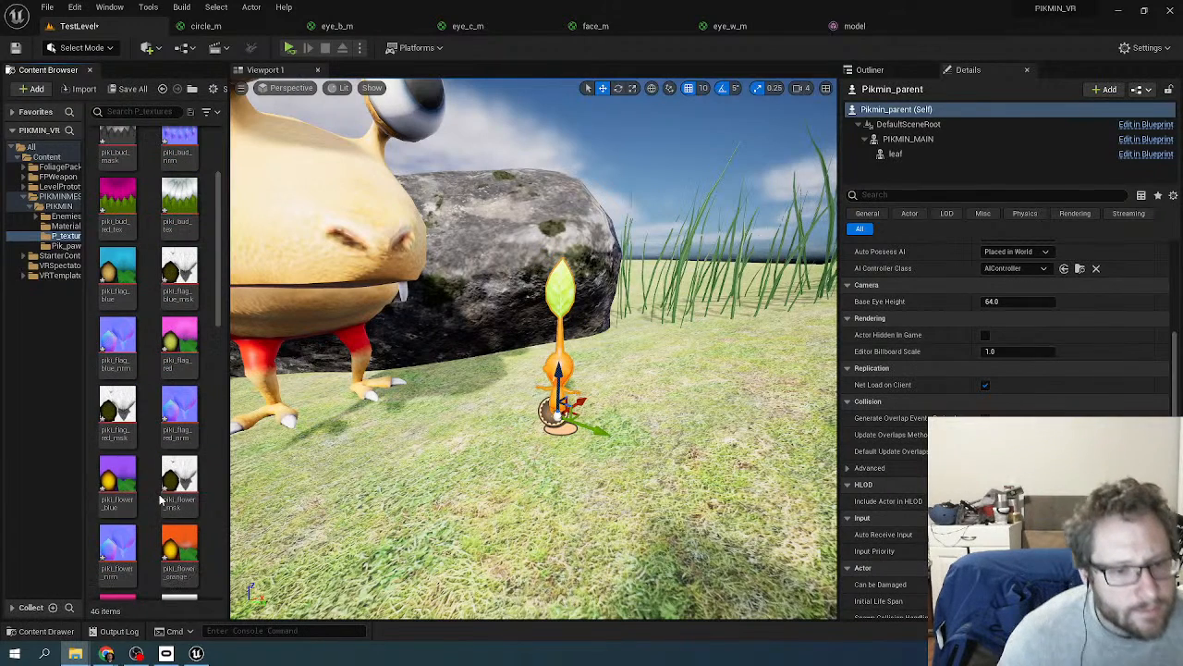
{"action": "scroll", "coordinate": [160, 500], "scroll_direction": "down", "scroll_amount": 6}
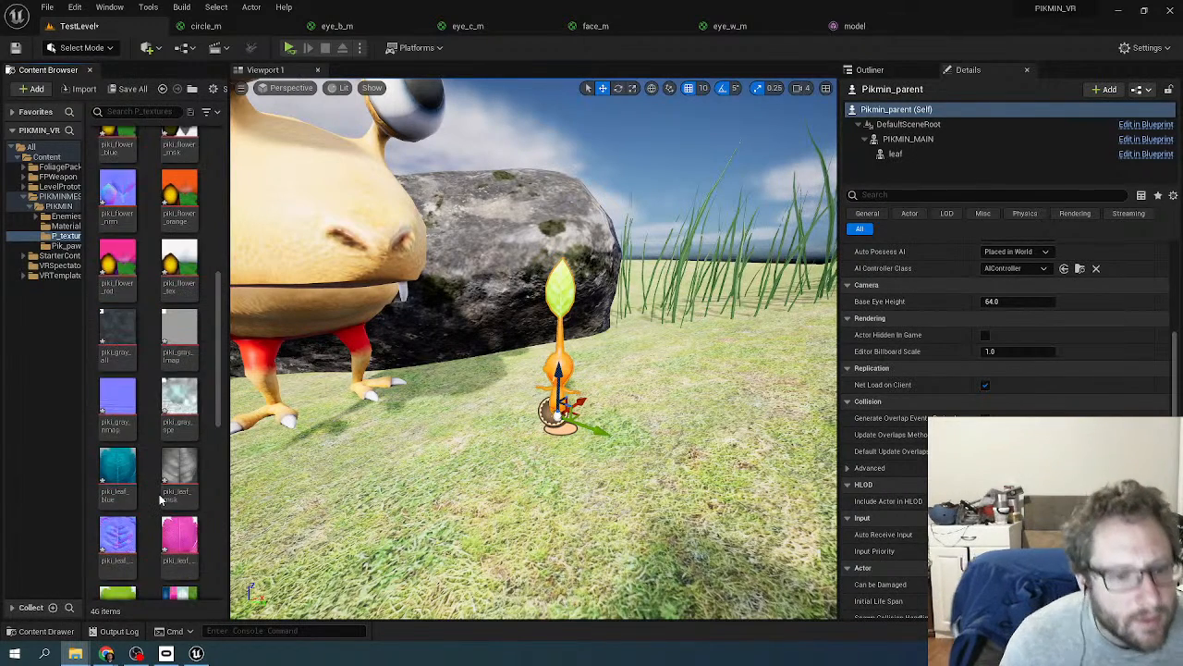
{"action": "mouse_move", "coordinate": [176, 414]}
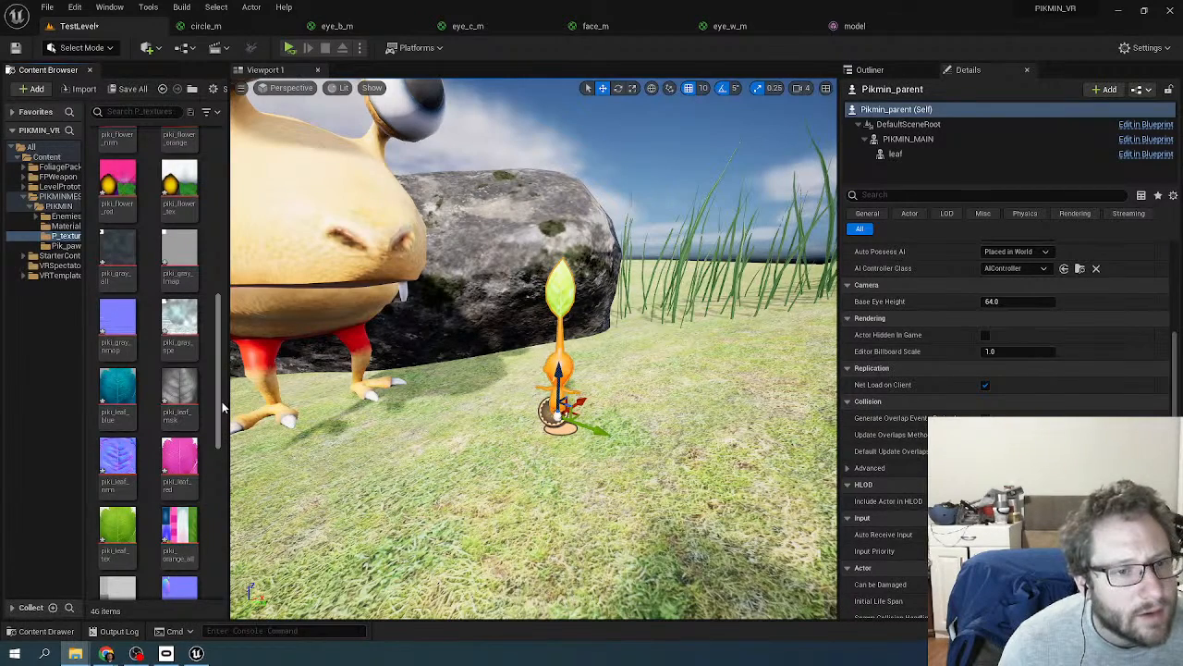
{"action": "scroll", "coordinate": [171, 413], "scroll_direction": "down", "scroll_amount": 3}
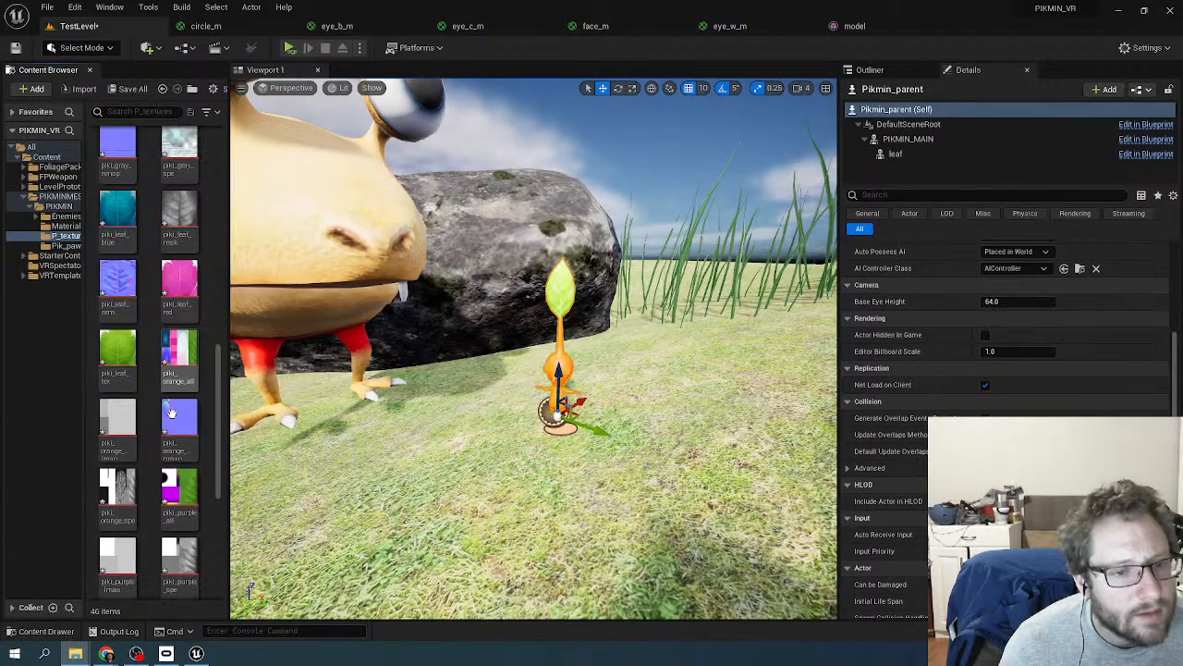
{"action": "scroll", "coordinate": [171, 413], "scroll_direction": "down", "scroll_amount": 1}
{"action": "scroll", "coordinate": [171, 413], "scroll_direction": "down", "scroll_amount": 3}
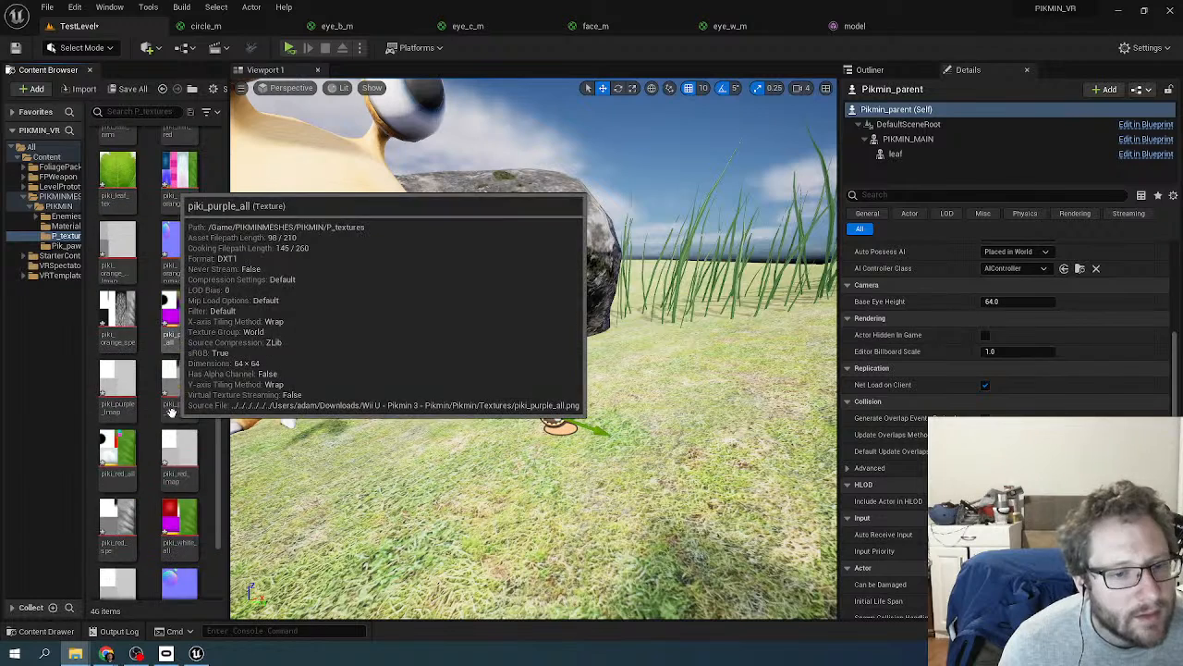
{"action": "scroll", "coordinate": [171, 413], "scroll_direction": "down", "scroll_amount": 2}
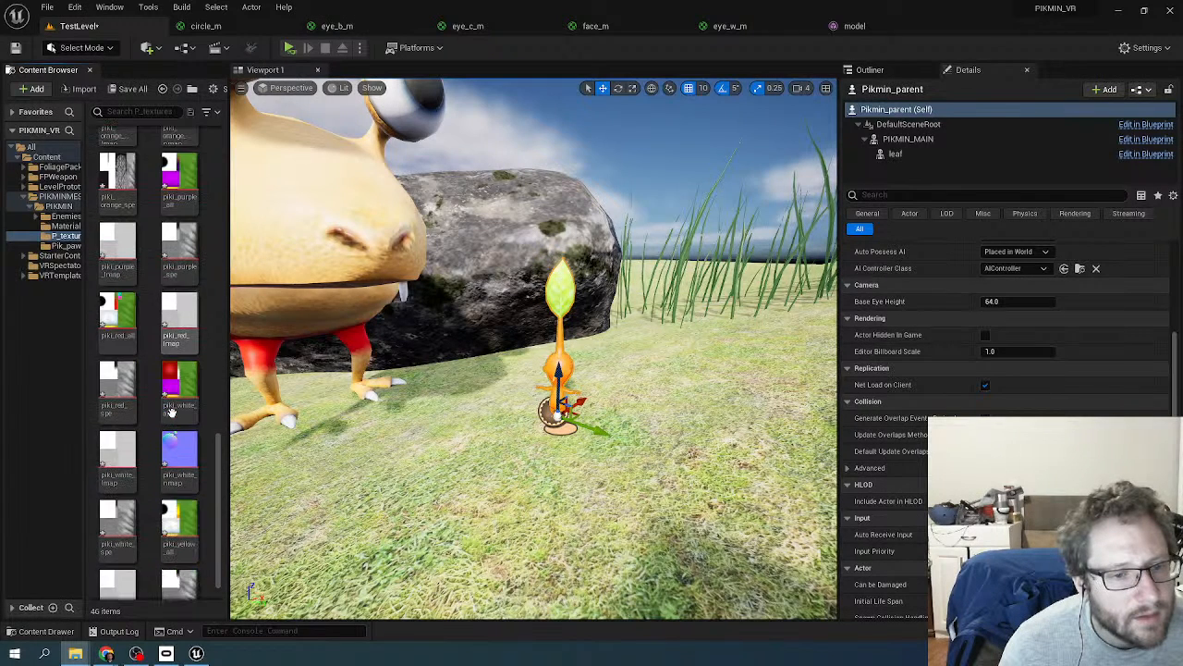
- Review the leaf, flower, flag and bud textures again, including the details of piki_flower_tex and piki_flag_blue_msk
{"action": "scroll", "coordinate": [171, 413], "scroll_direction": "up", "scroll_amount": 2}
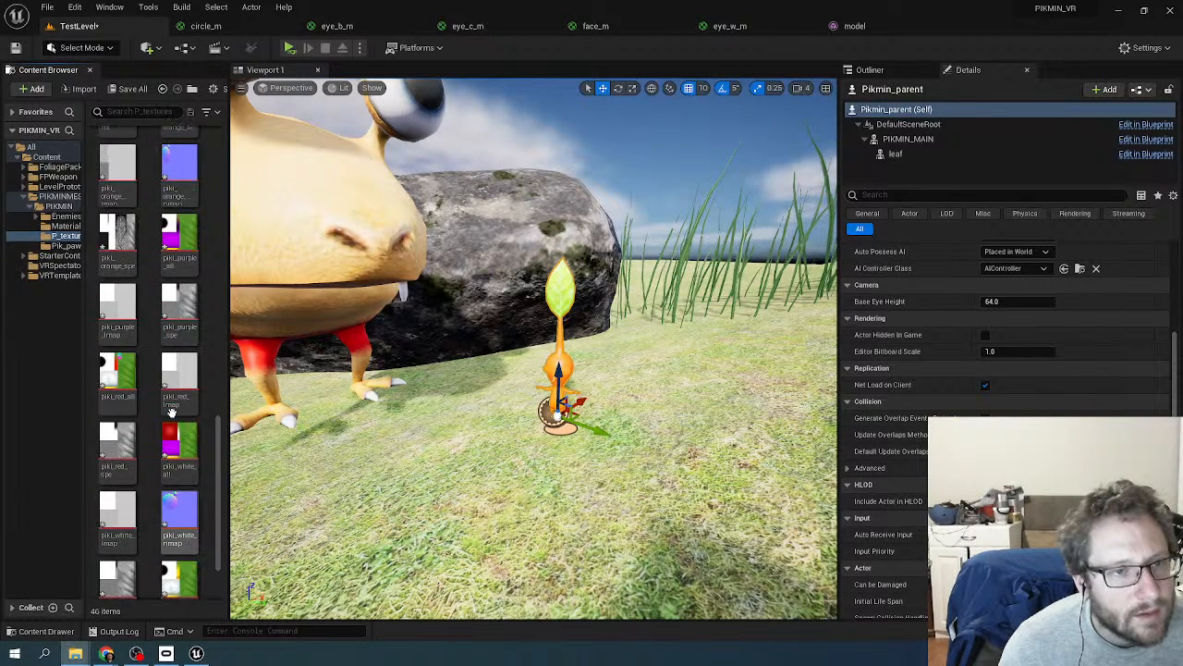
{"action": "scroll", "coordinate": [171, 414], "scroll_direction": "up", "scroll_amount": 6}
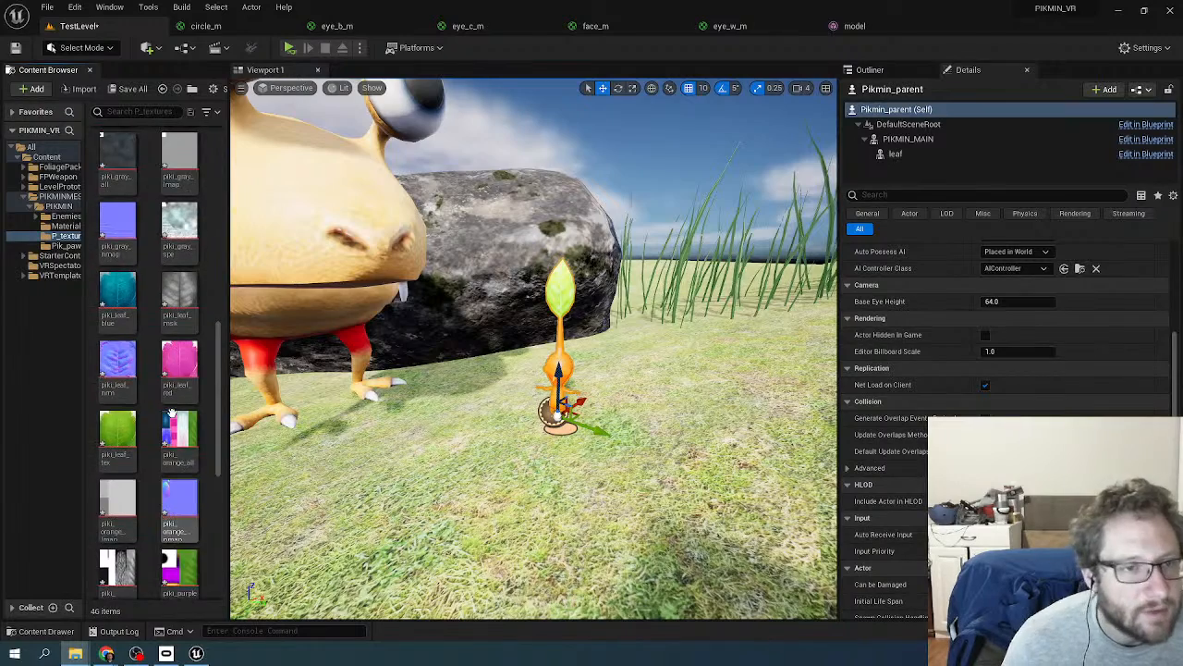
{"action": "scroll", "coordinate": [171, 414], "scroll_direction": "up", "scroll_amount": 4}
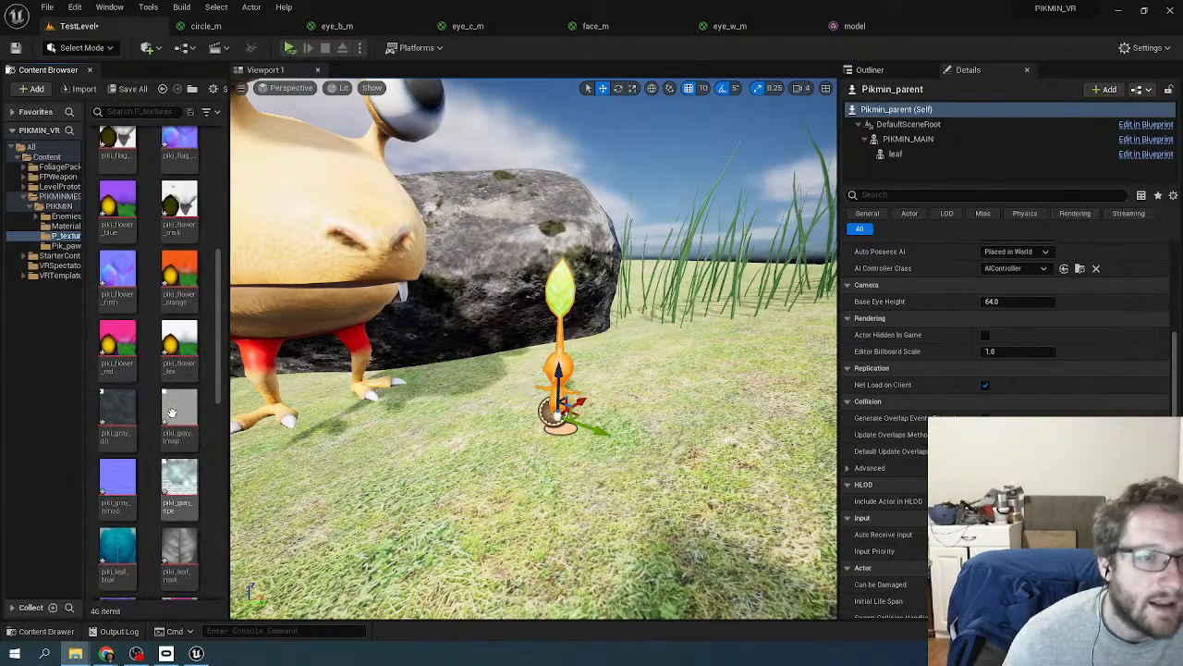
{"action": "scroll", "coordinate": [171, 413], "scroll_direction": "up", "scroll_amount": 1}
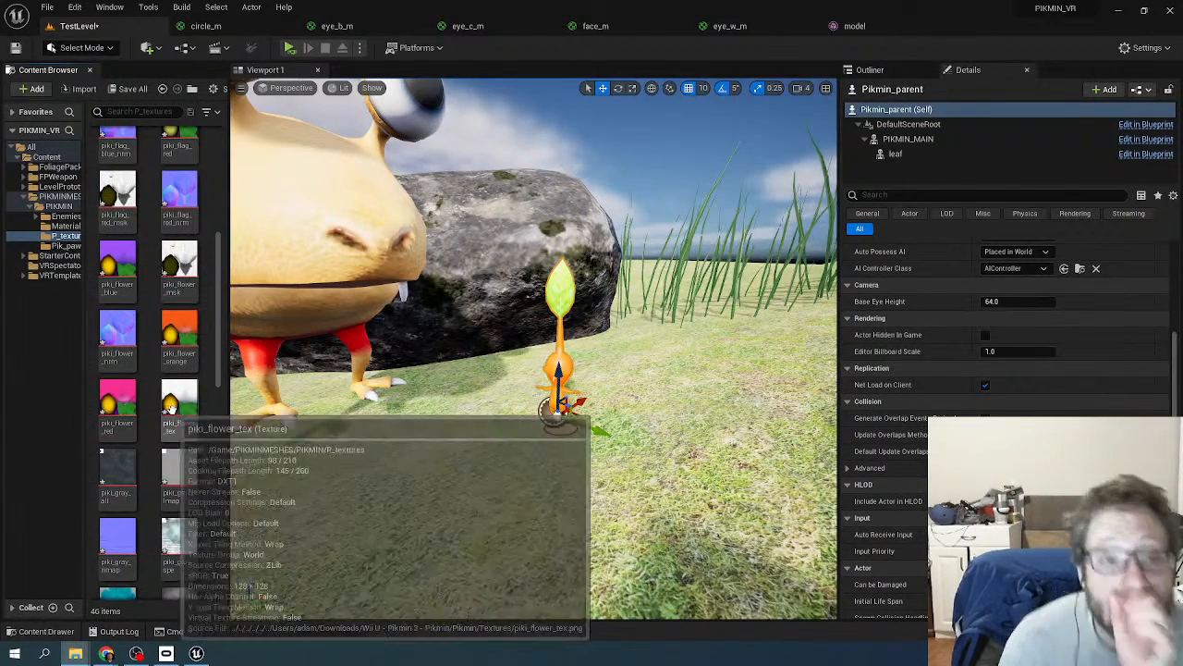
{"action": "scroll", "coordinate": [171, 407], "scroll_direction": "up", "scroll_amount": 2}
{"action": "scroll", "coordinate": [172, 391], "scroll_direction": "up", "scroll_amount": 3}
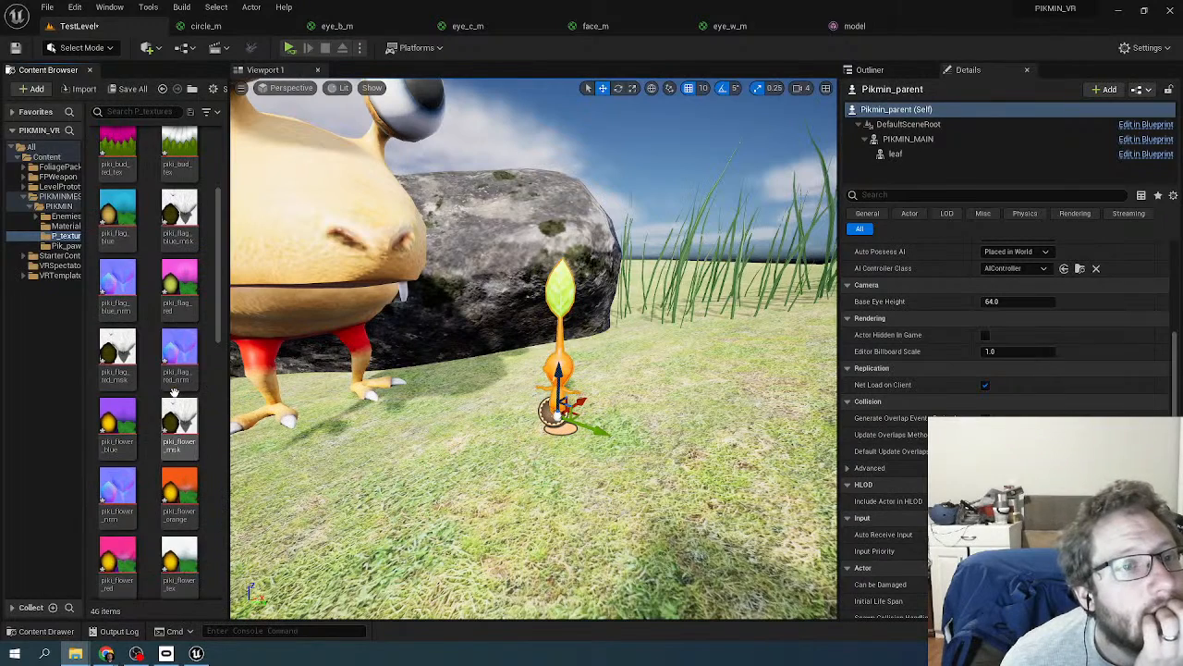
{"action": "scroll", "coordinate": [174, 392], "scroll_direction": "up", "scroll_amount": 1}
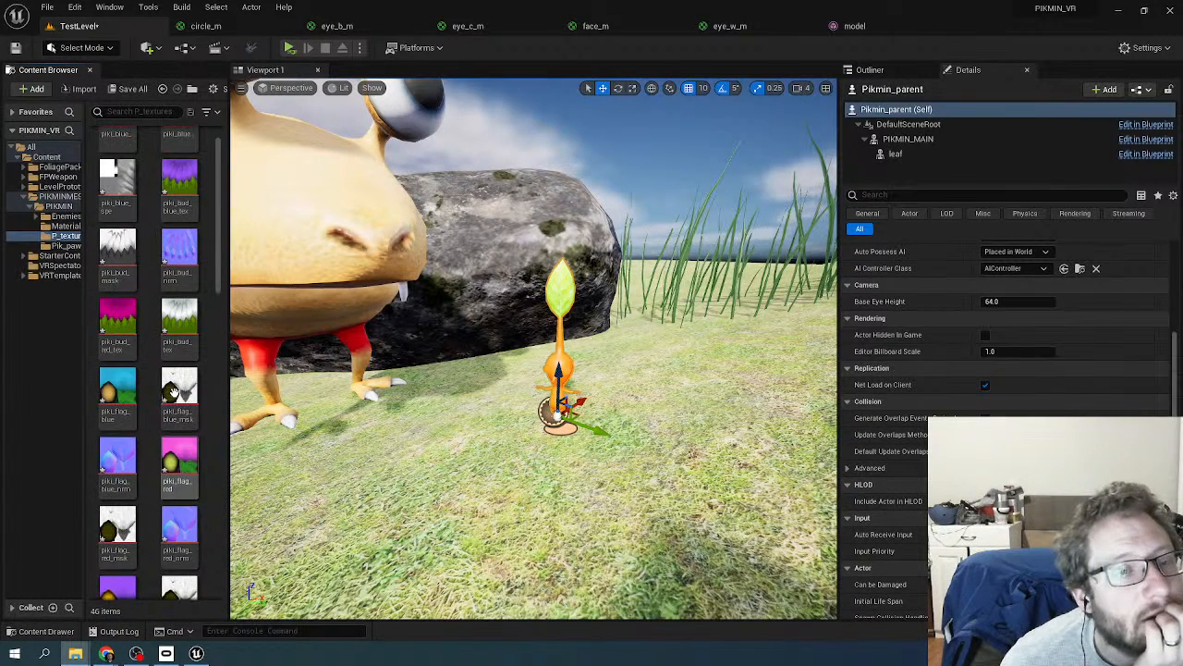
{"action": "scroll", "coordinate": [173, 392], "scroll_direction": "down", "scroll_amount": 1}
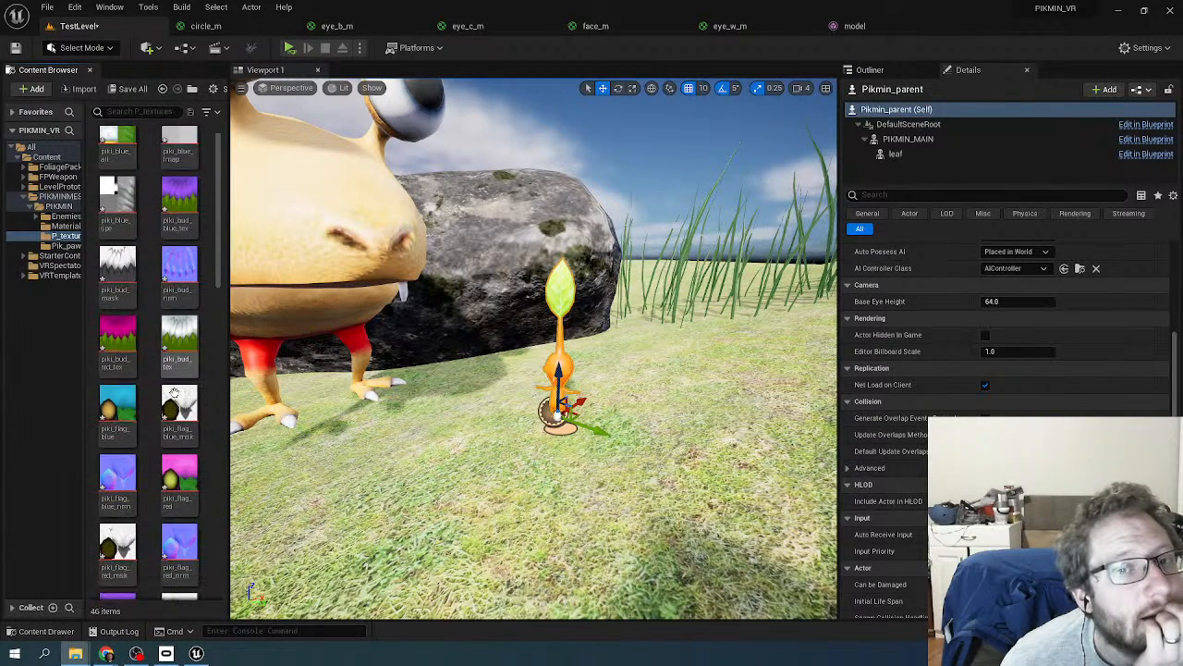
{"action": "scroll", "coordinate": [174, 392], "scroll_direction": "down", "scroll_amount": 1}
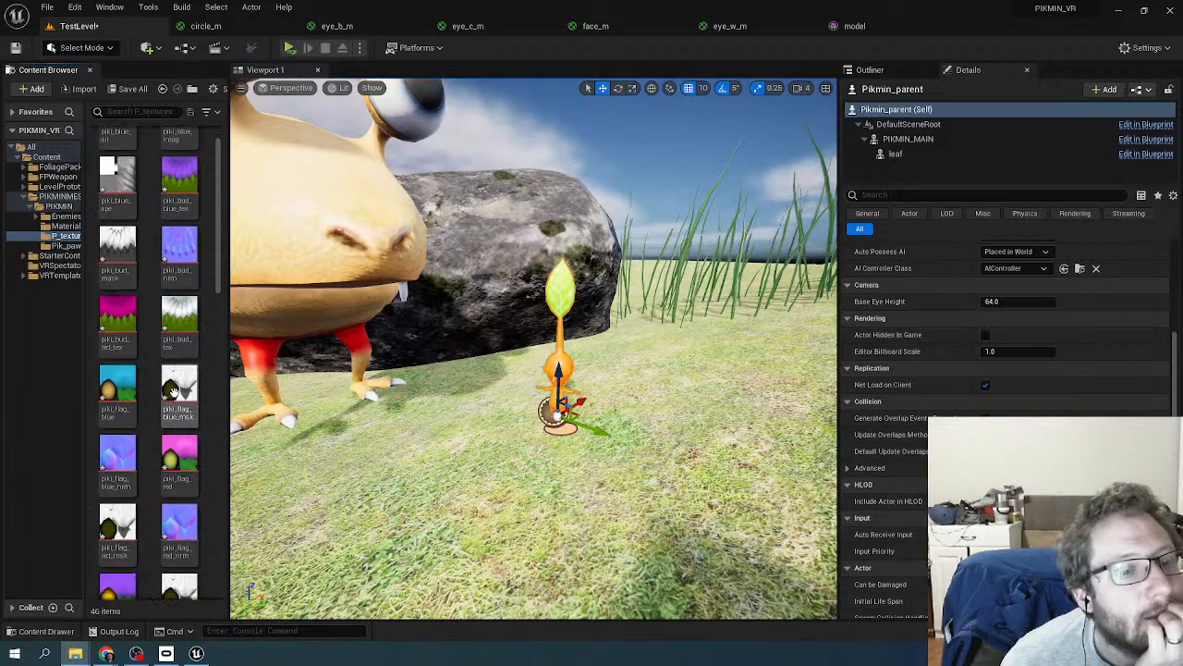
{"action": "mouse_move", "coordinate": [170, 386]}
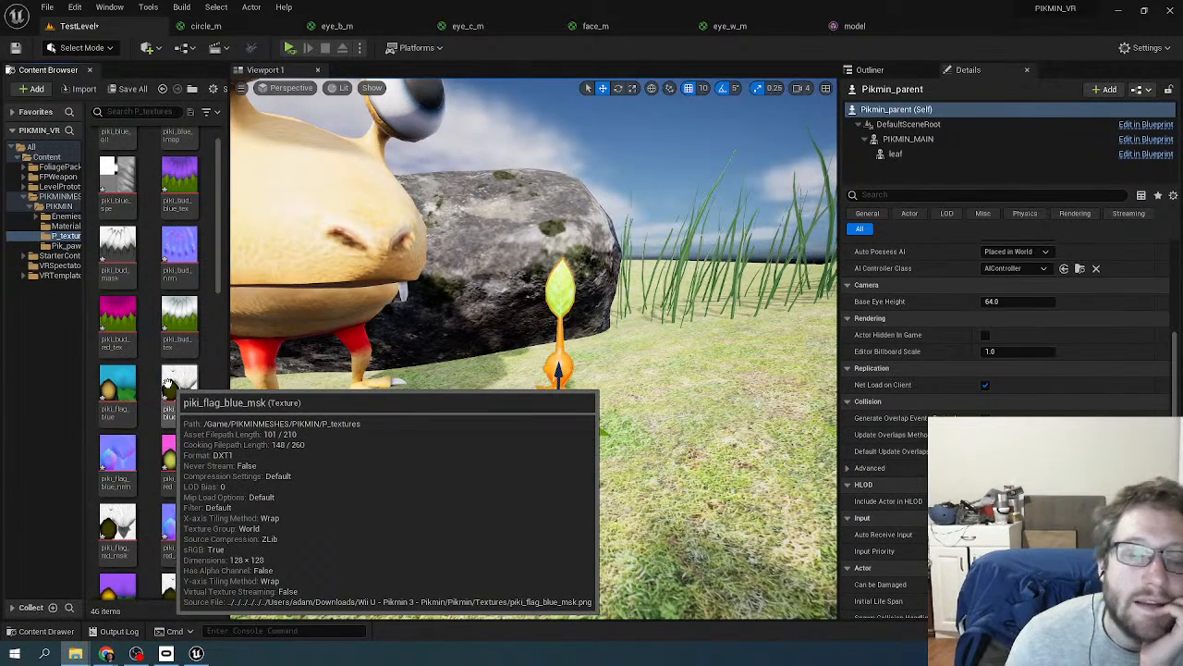
{"action": "scroll", "coordinate": [152, 451], "scroll_direction": "down", "scroll_amount": 1}
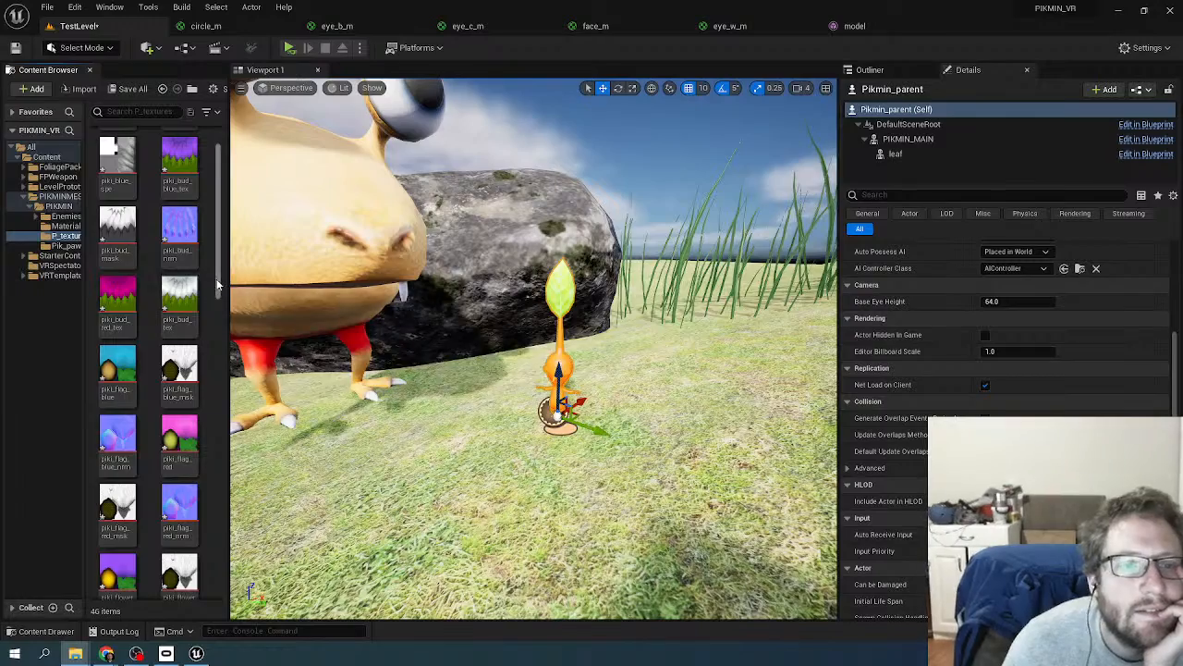
{"action": "left_click_drag", "start_coordinate": [219, 281], "coordinate": [220, 225]}
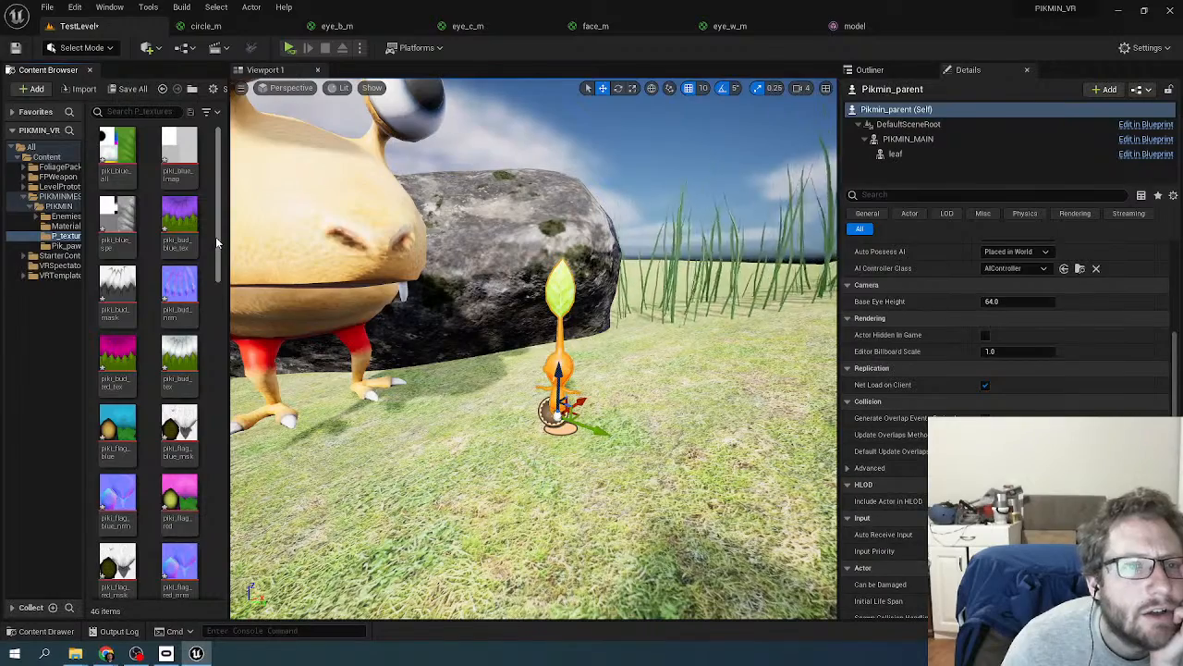
{"action": "left_click_drag", "start_coordinate": [214, 267], "coordinate": [191, 601]}
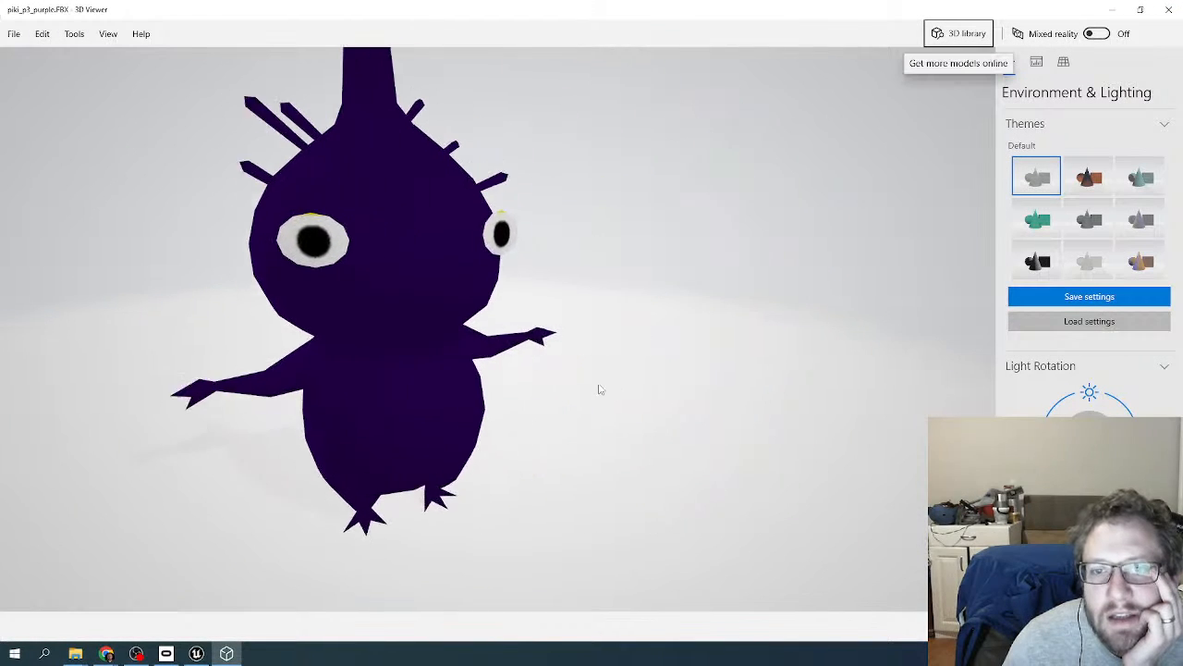
- View the piki_p3_purple.FBX and piki_p3_red.FBX models in 3D Viewer, then close them and return to Unreal Engine
{"action": "left_click", "coordinate": [1169, 9]}
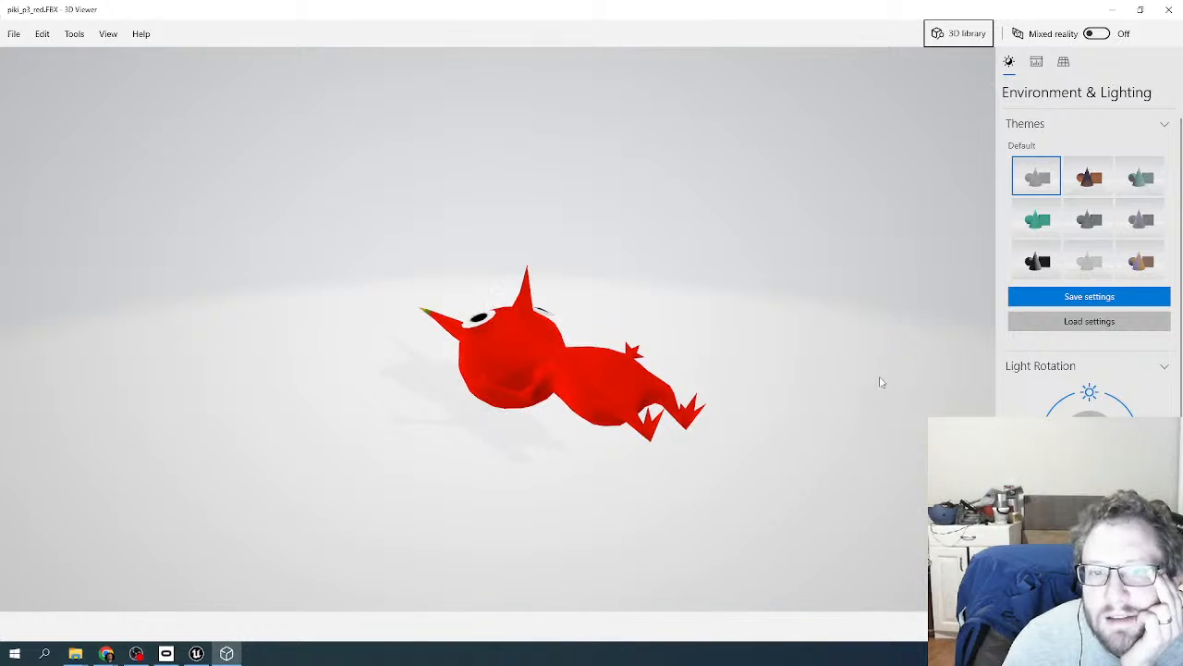
{"action": "right_click_drag", "start_coordinate": [881, 381], "coordinate": [872, 455]}
{"action": "right_click_drag", "start_coordinate": [740, 435], "coordinate": [693, 451]}
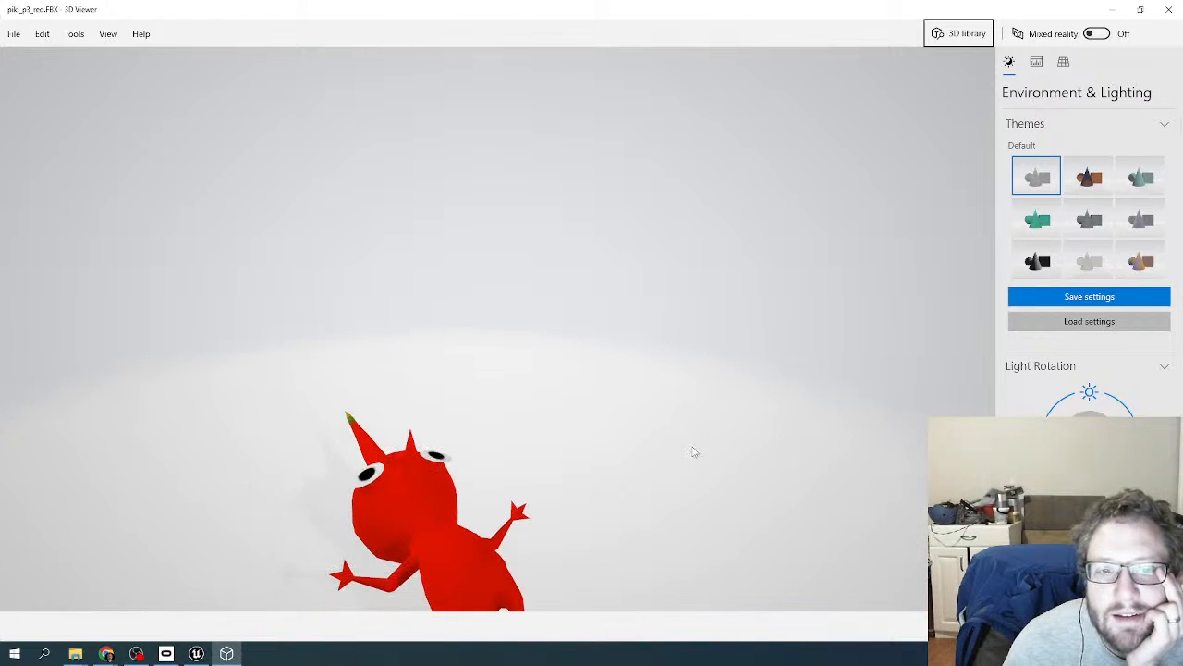
{"action": "left_click", "coordinate": [1172, 10]}
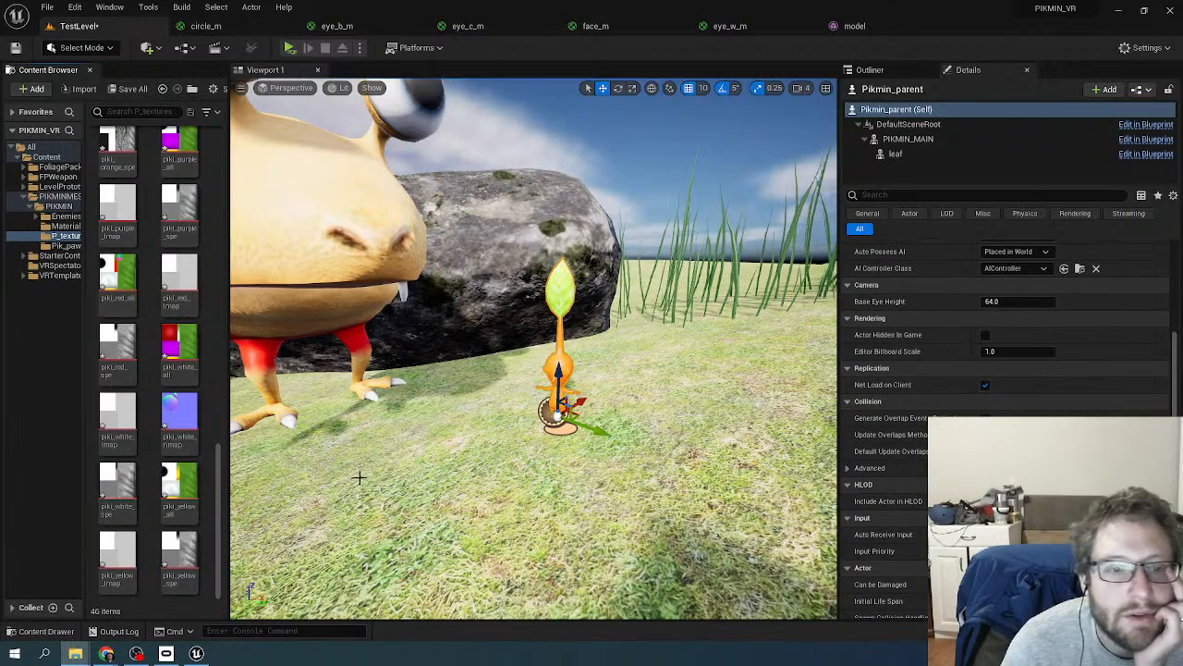
- Examine the texture details of piki_white_nmap and piki_purple_all in P_textures
{"action": "mouse_move", "coordinate": [189, 416]}
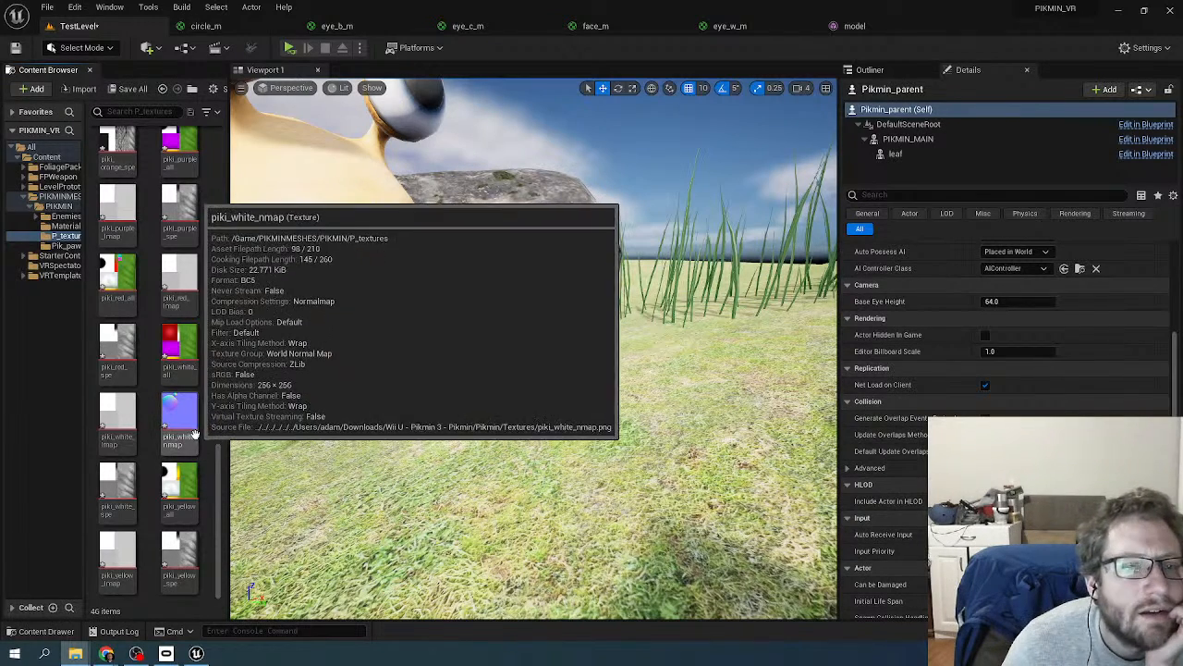
{"action": "scroll", "coordinate": [192, 415], "scroll_direction": "up", "scroll_amount": 1}
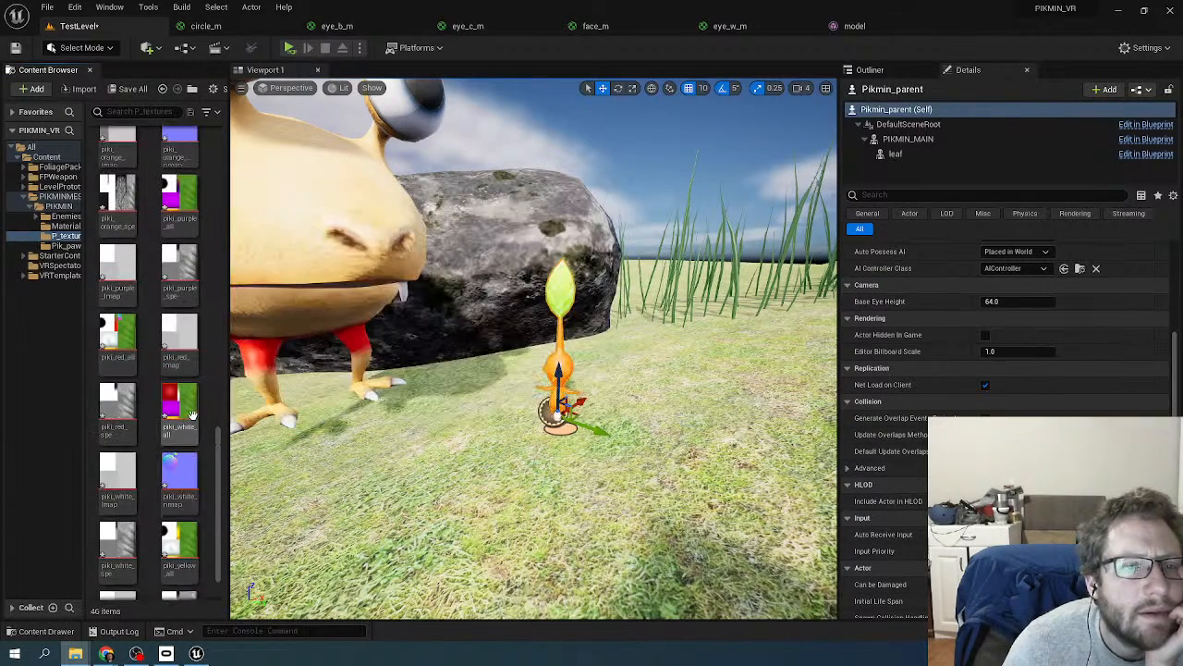
{"action": "scroll", "coordinate": [191, 415], "scroll_direction": "up", "scroll_amount": 1}
{"action": "scroll", "coordinate": [192, 415], "scroll_direction": "up", "scroll_amount": 1}
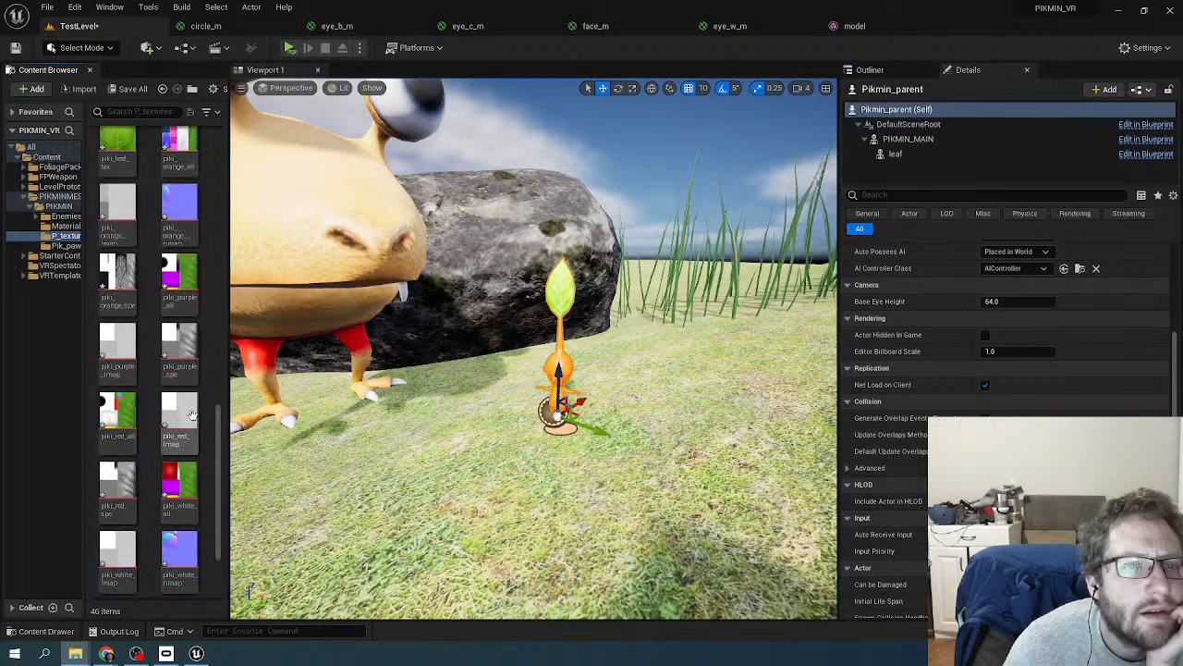
{"action": "scroll", "coordinate": [181, 368], "scroll_direction": "up", "scroll_amount": 1}
{"action": "mouse_move", "coordinate": [183, 305]}
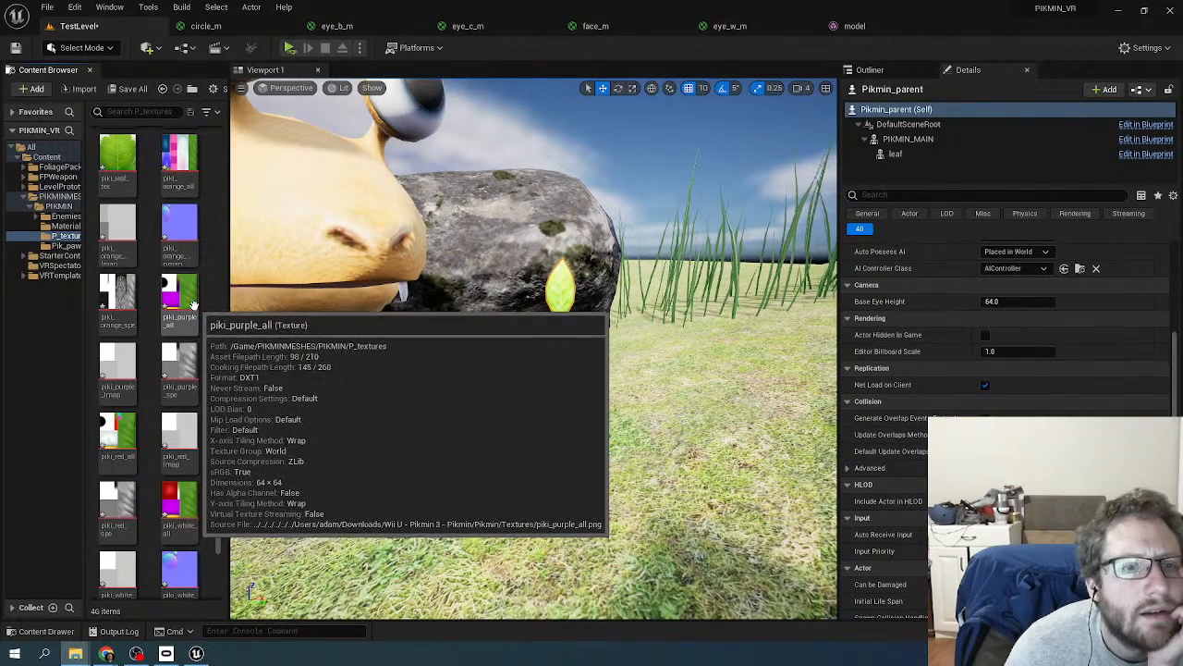
- Open the Pikmin_parent blueprint, inspect the _red material instance on its PIKMIN_MAIN mesh, and return to TestLevel
{"action": "scroll", "coordinate": [194, 315], "scroll_direction": "up", "scroll_amount": 1}
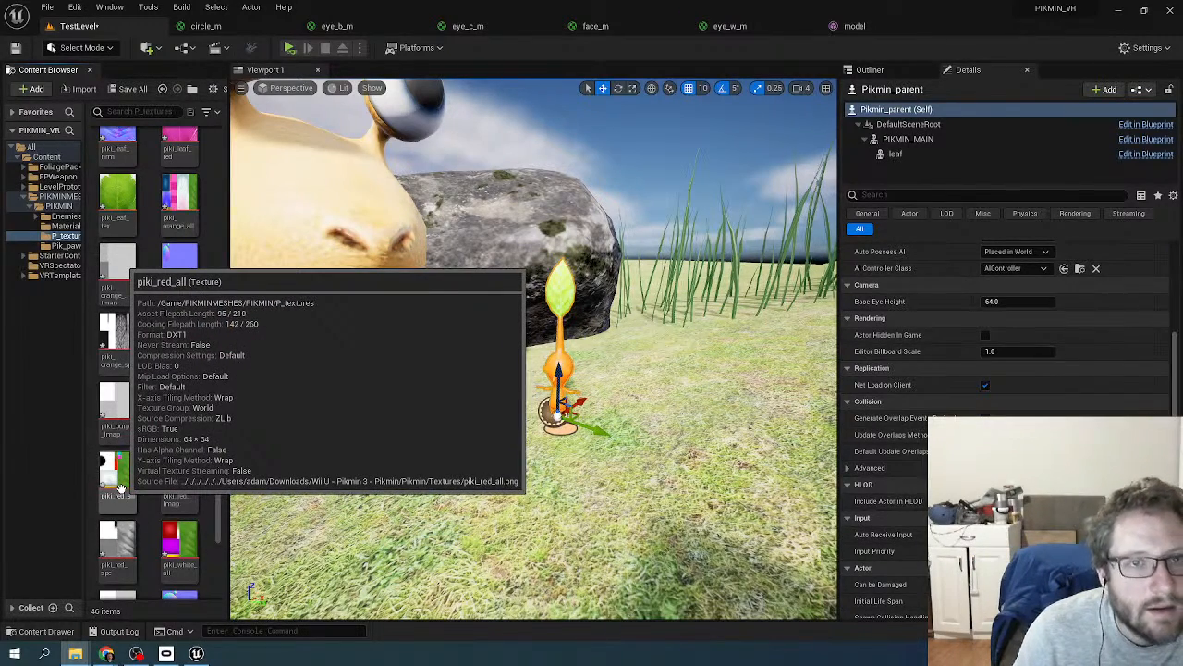
{"action": "left_click", "coordinate": [917, 144]}
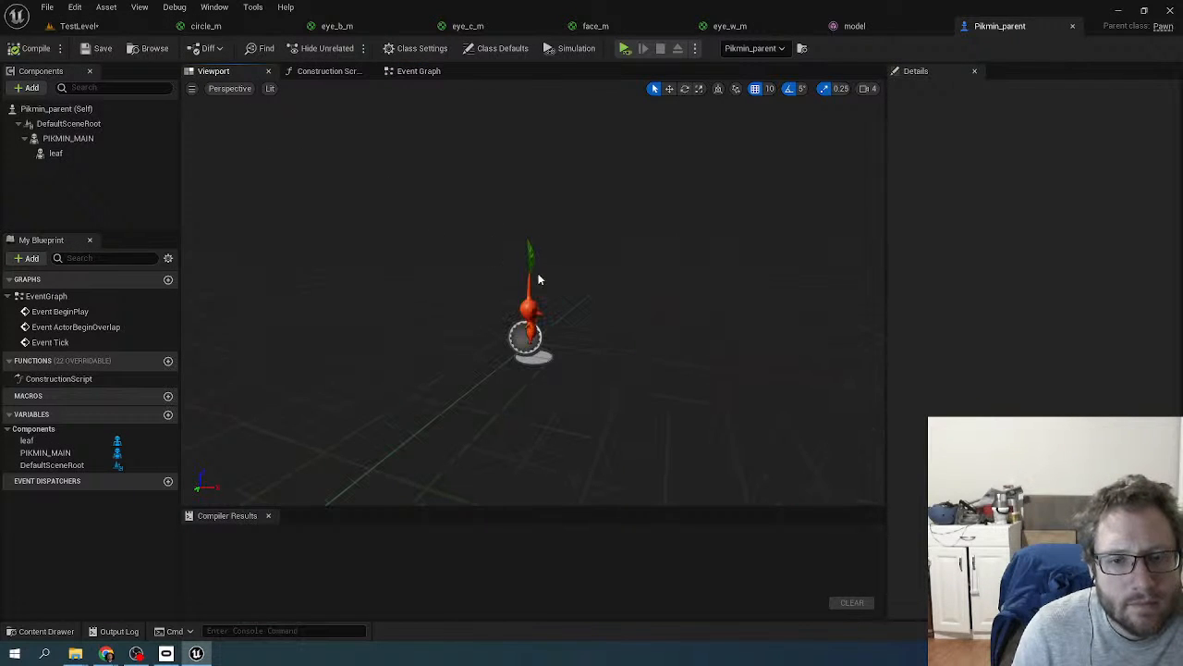
{"action": "left_click", "coordinate": [527, 310]}
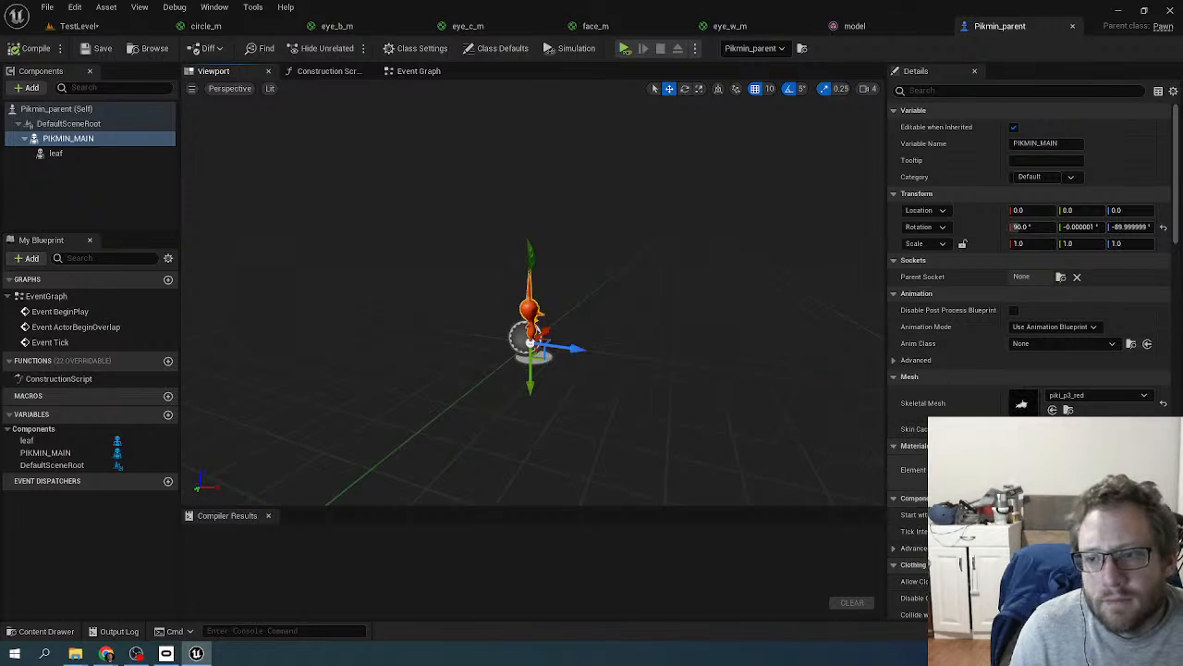
{"action": "double_click", "coordinate": [1023, 469]}
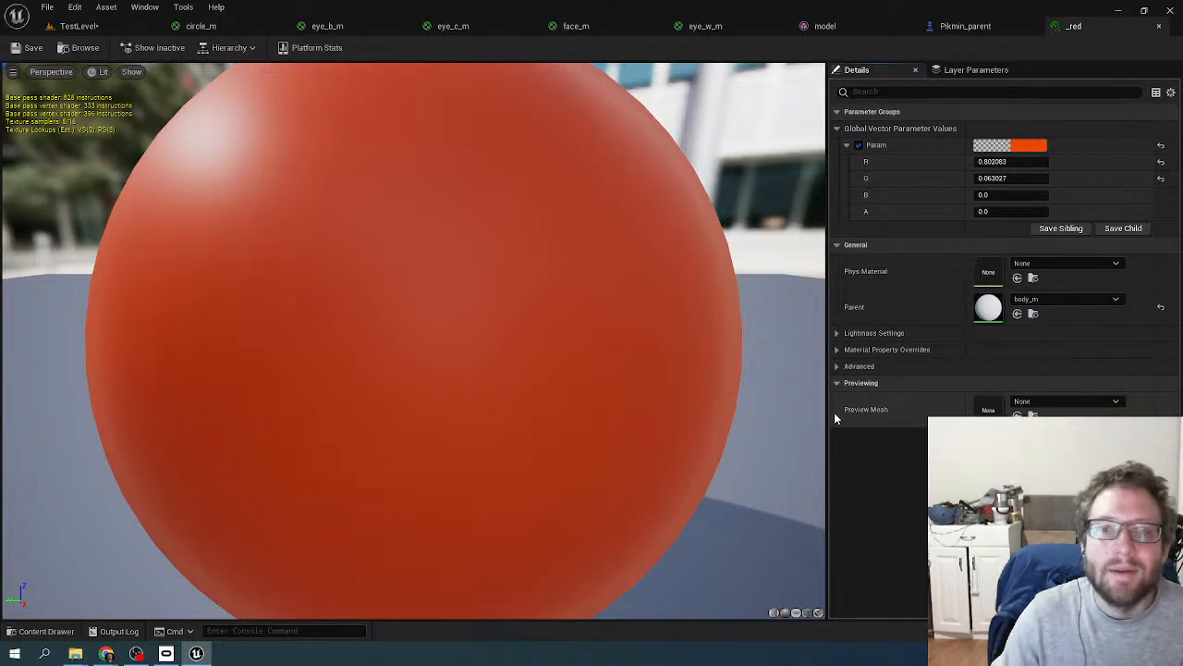
{"action": "left_click", "coordinate": [83, 48]}
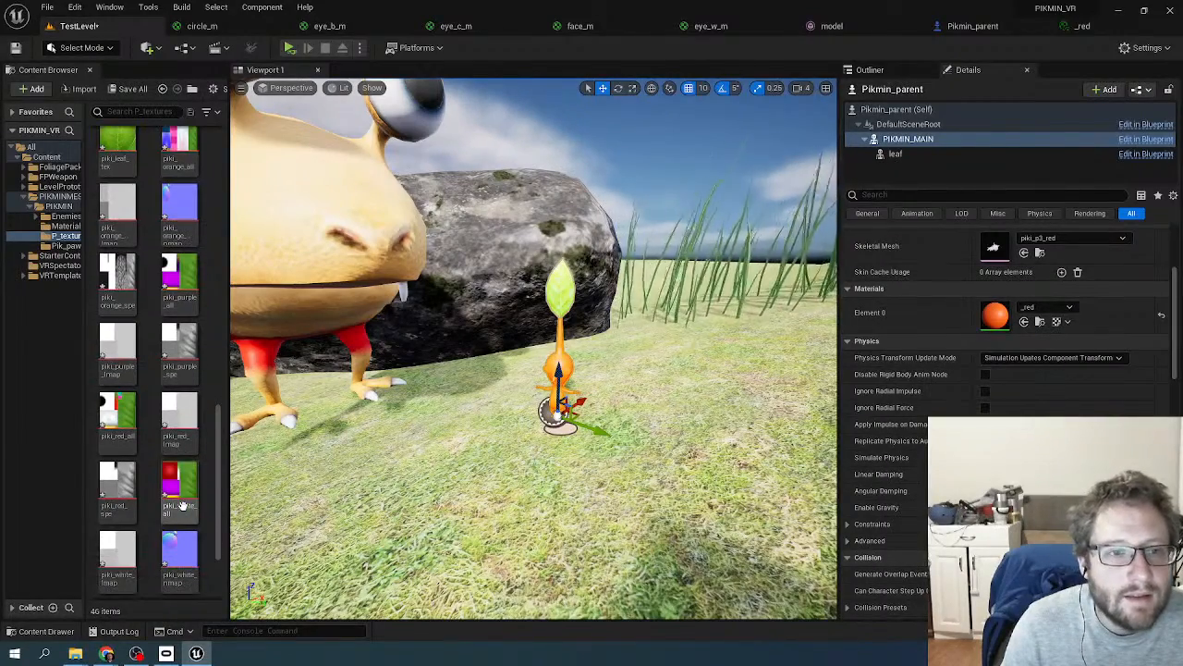
- Open the body_m material from the PIKMIN Materials folder and move its Param node farther from the output node
{"action": "scroll", "coordinate": [163, 246], "scroll_direction": "up", "scroll_amount": 2}
{"action": "scroll", "coordinate": [163, 234], "scroll_direction": "up", "scroll_amount": 3}
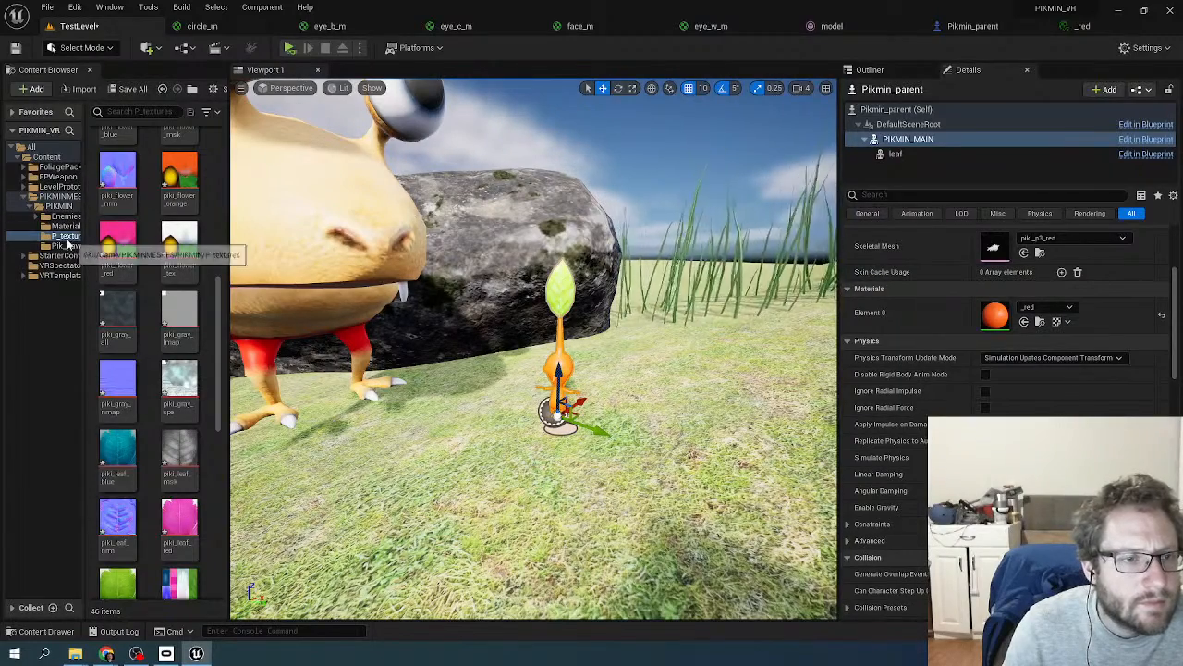
{"action": "left_click", "coordinate": [65, 226]}
{"action": "right_click", "coordinate": [100, 227]}
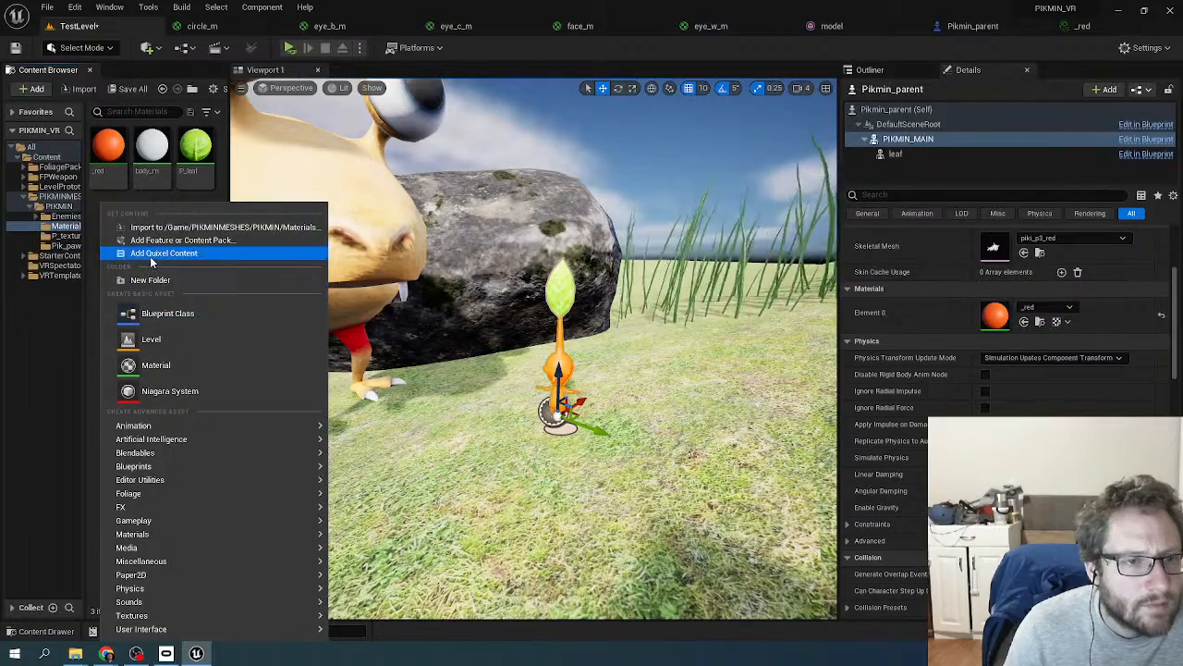
{"action": "left_click", "coordinate": [155, 201]}
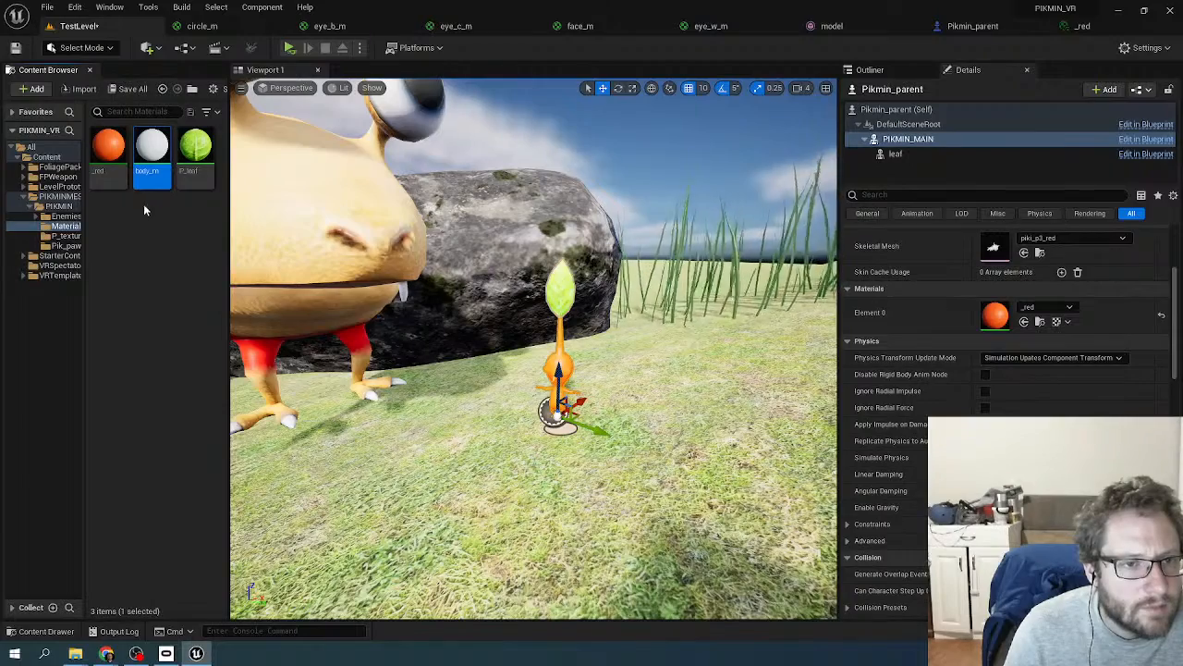
{"action": "right_click", "coordinate": [142, 207]}
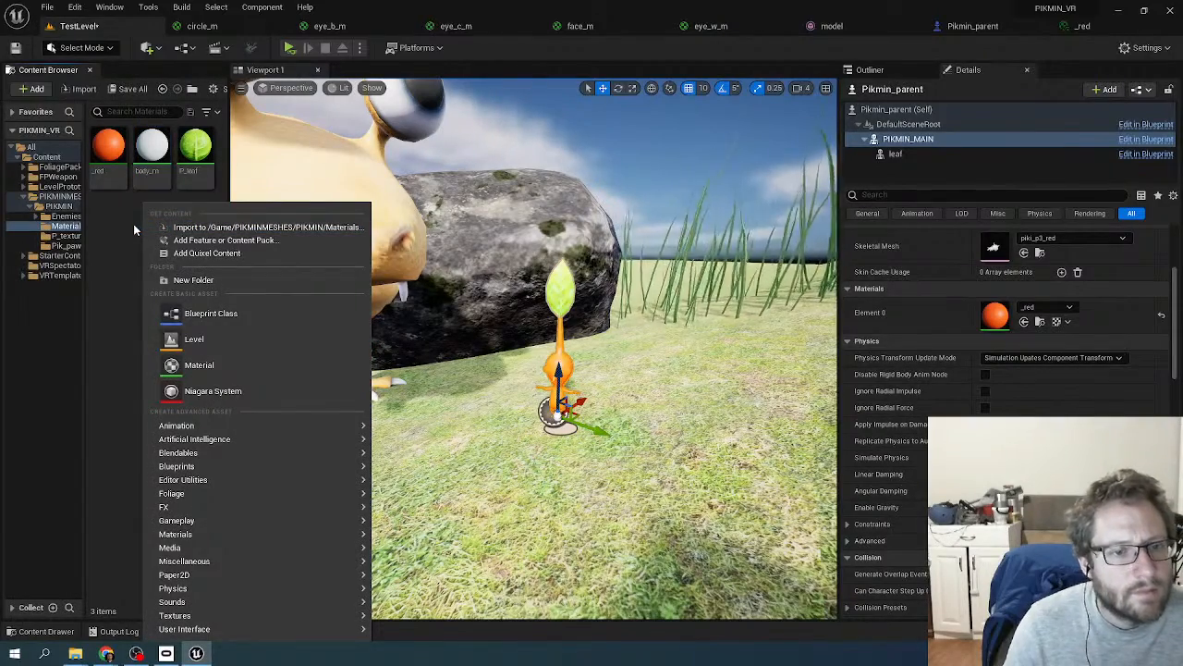
{"action": "left_click", "coordinate": [134, 222]}
{"action": "double_click", "coordinate": [152, 146]}
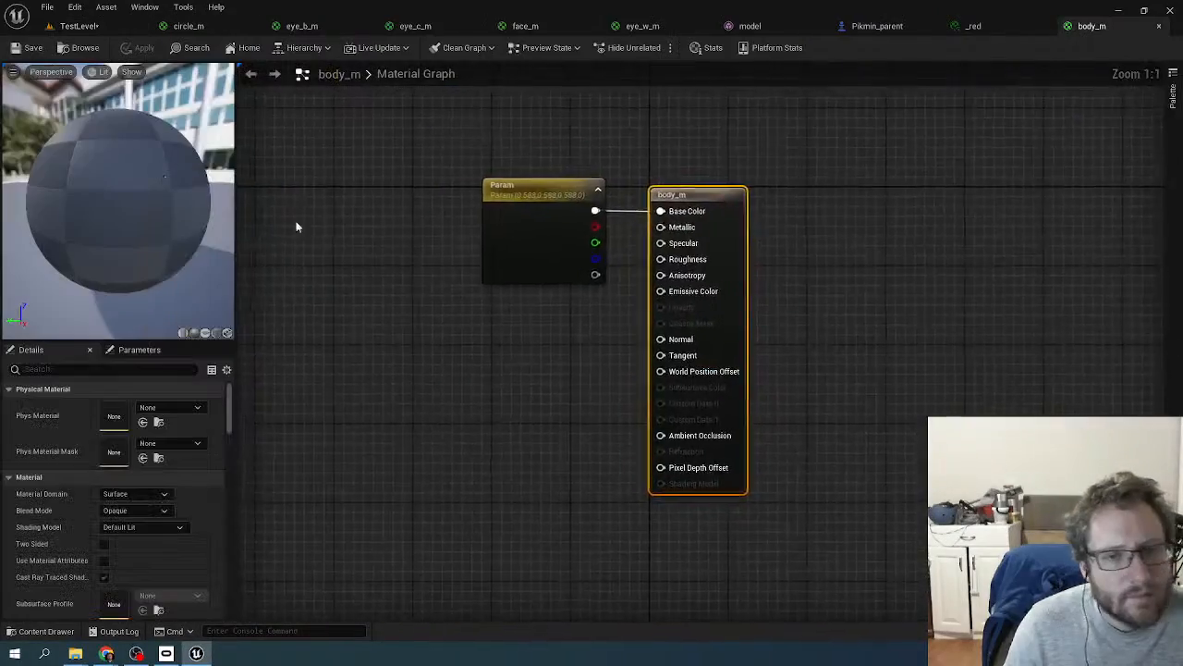
{"action": "left_click_drag", "start_coordinate": [553, 248], "coordinate": [363, 205]}
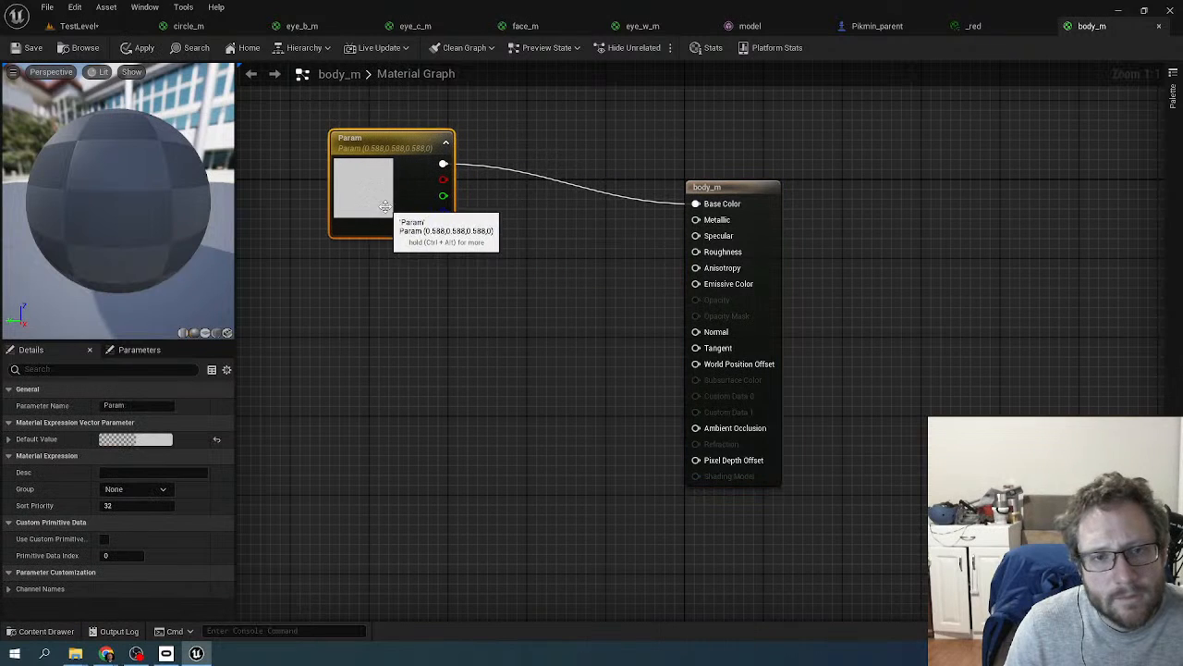
- Add a Texture Sample node to body_m, look through its texture choices and search them for "body"
{"action": "left_click", "coordinate": [340, 355]}
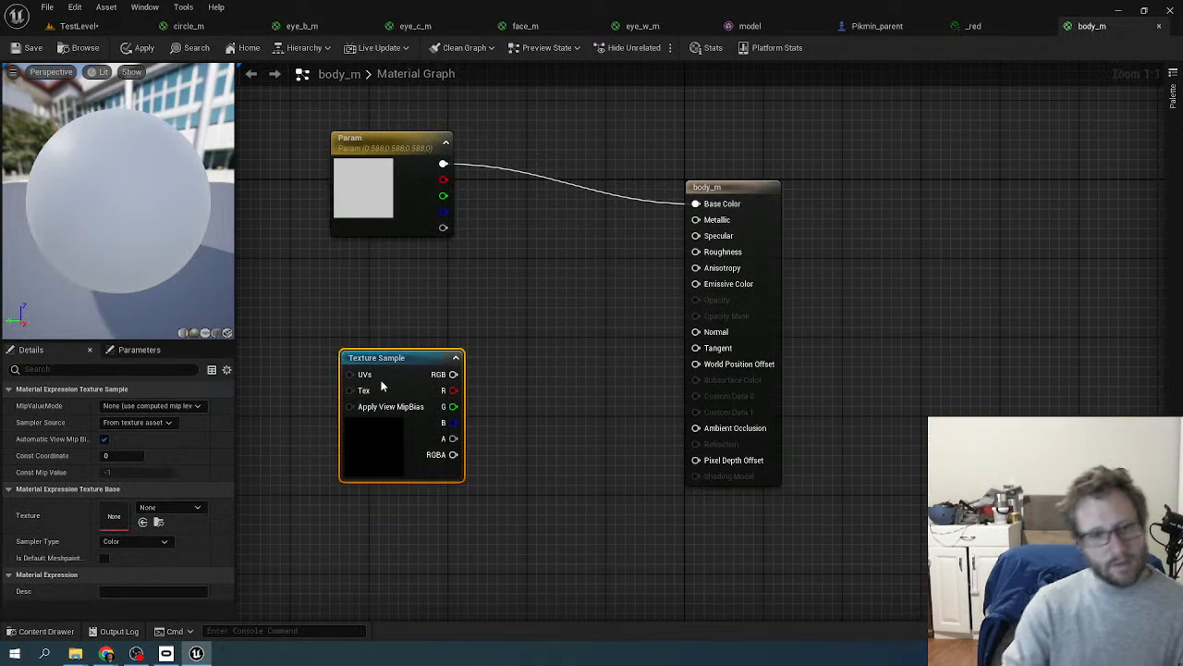
{"action": "left_click", "coordinate": [180, 506]}
{"action": "scroll", "coordinate": [197, 426], "scroll_direction": "down", "scroll_amount": 5}
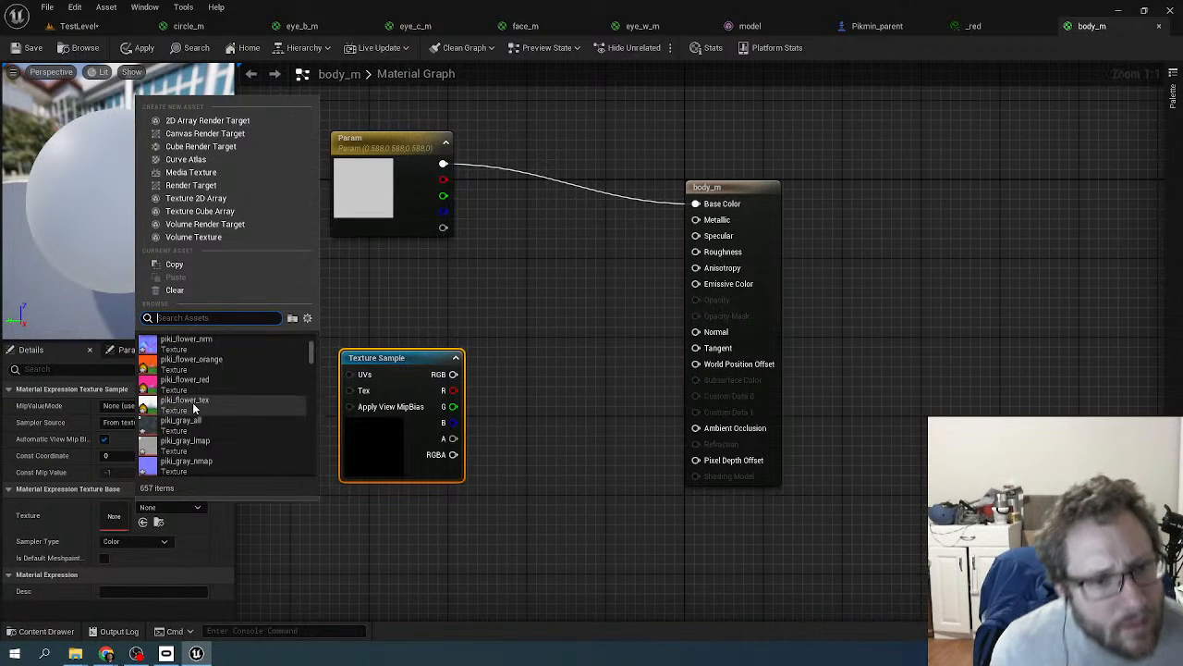
{"action": "scroll", "coordinate": [200, 406], "scroll_direction": "down", "scroll_amount": 3}
{"action": "scroll", "coordinate": [200, 407], "scroll_direction": "down", "scroll_amount": 4}
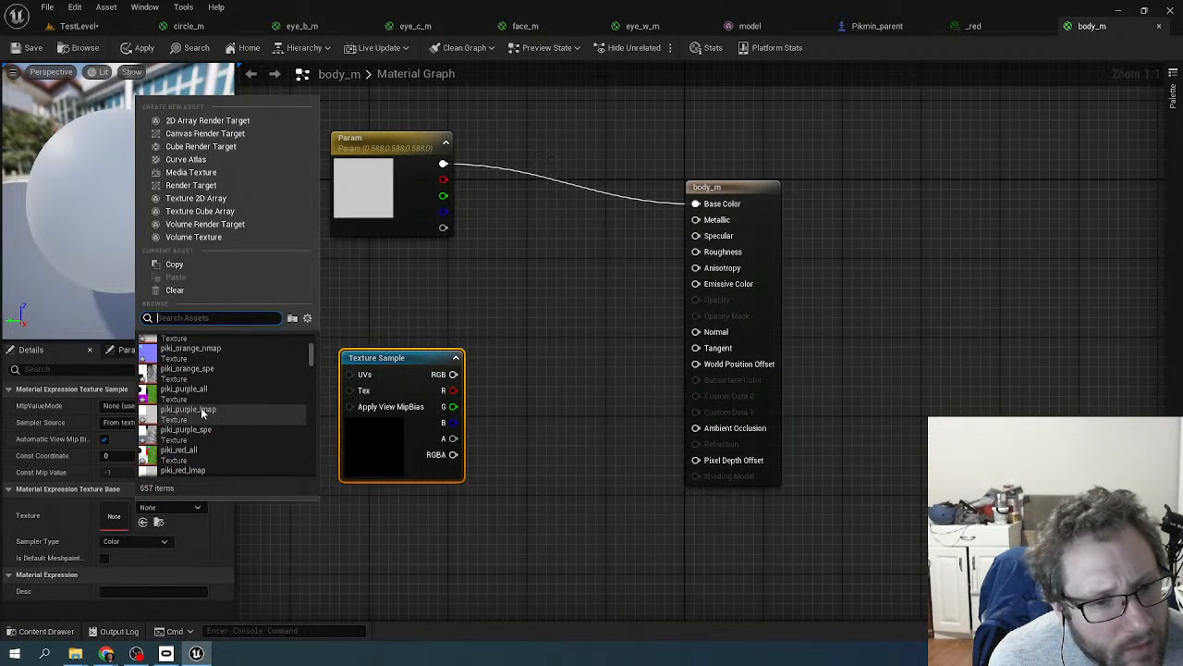
{"action": "scroll", "coordinate": [201, 411], "scroll_direction": "down", "scroll_amount": 2}
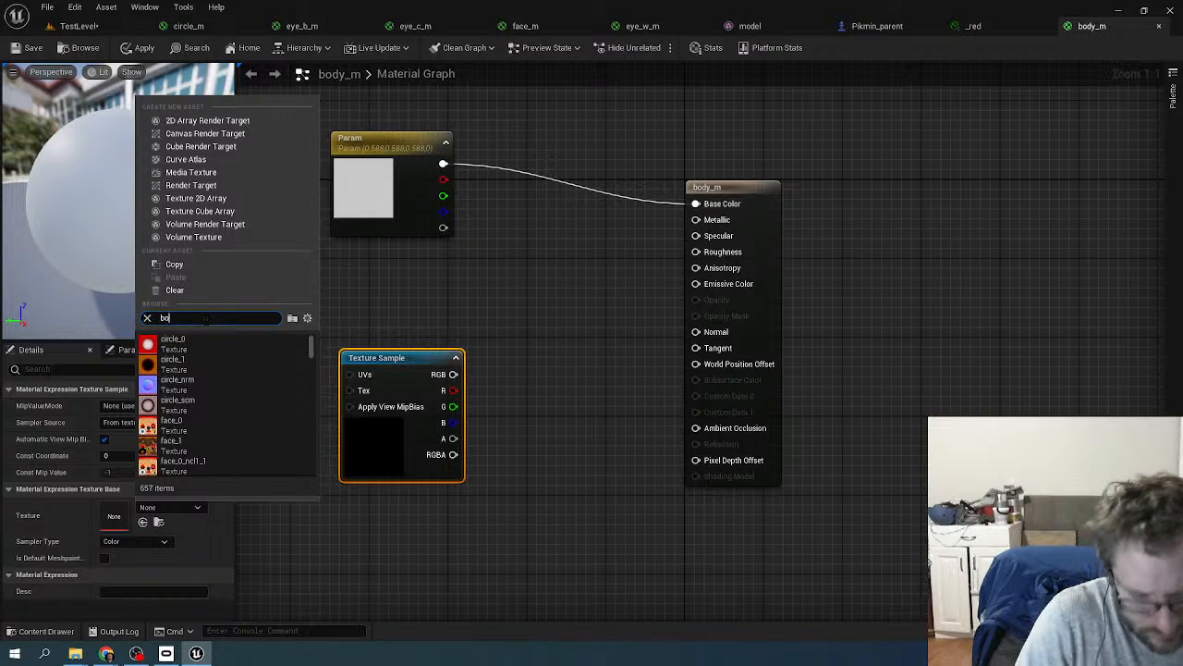
{"action": "type", "text": "dy"}
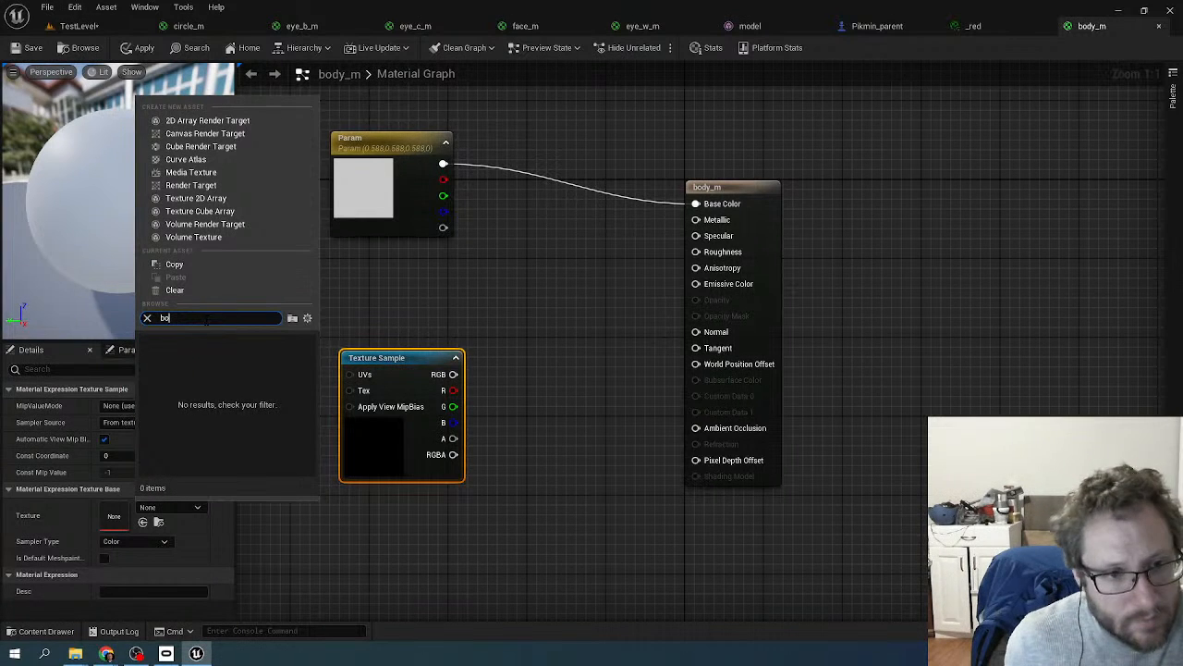
{"action": "key", "text": "BackSpace"}
{"action": "key", "text": "BackSpace"}
- Try piki_flag_red_nrm as the Texture Sample's texture, then delete the node
{"action": "scroll", "coordinate": [235, 426], "scroll_direction": "down", "scroll_amount": 1}
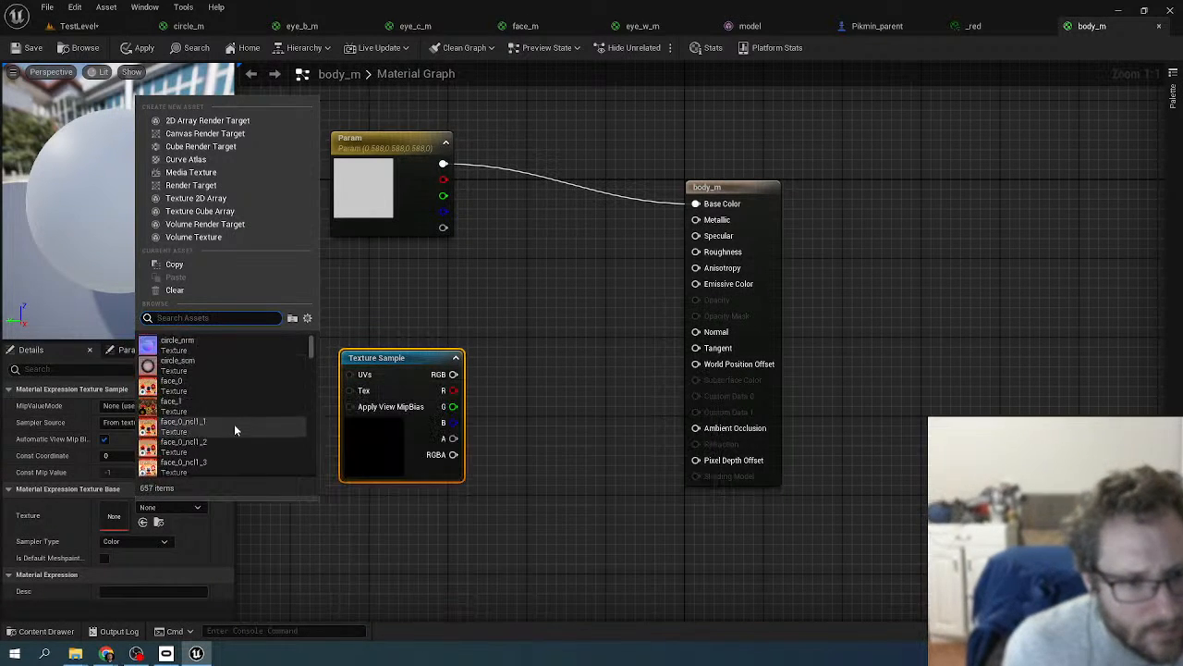
{"action": "scroll", "coordinate": [234, 423], "scroll_direction": "down", "scroll_amount": 8}
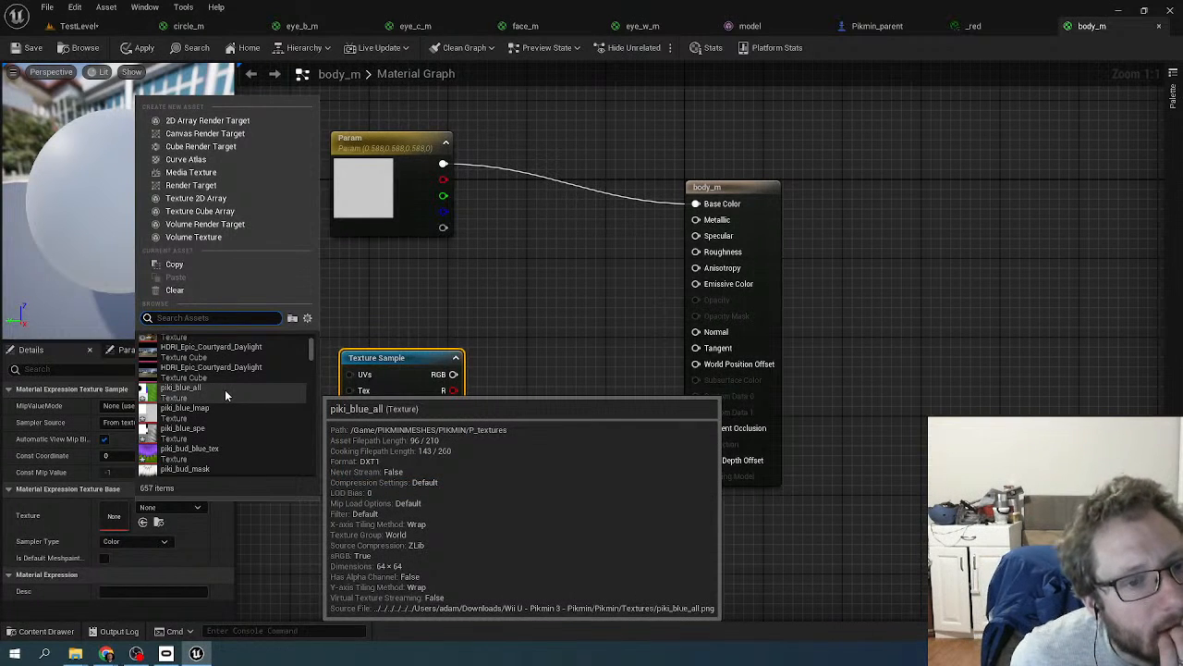
{"action": "scroll", "coordinate": [241, 422], "scroll_direction": "down", "scroll_amount": 3}
{"action": "scroll", "coordinate": [241, 421], "scroll_direction": "down", "scroll_amount": 2}
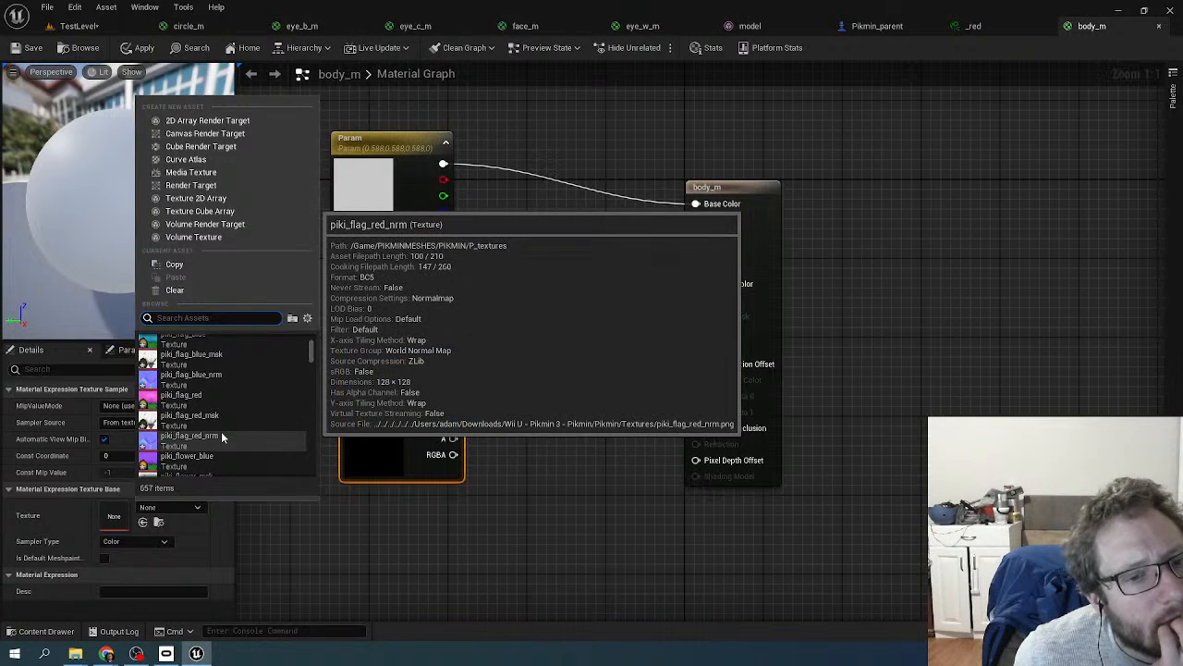
{"action": "left_click", "coordinate": [220, 434]}
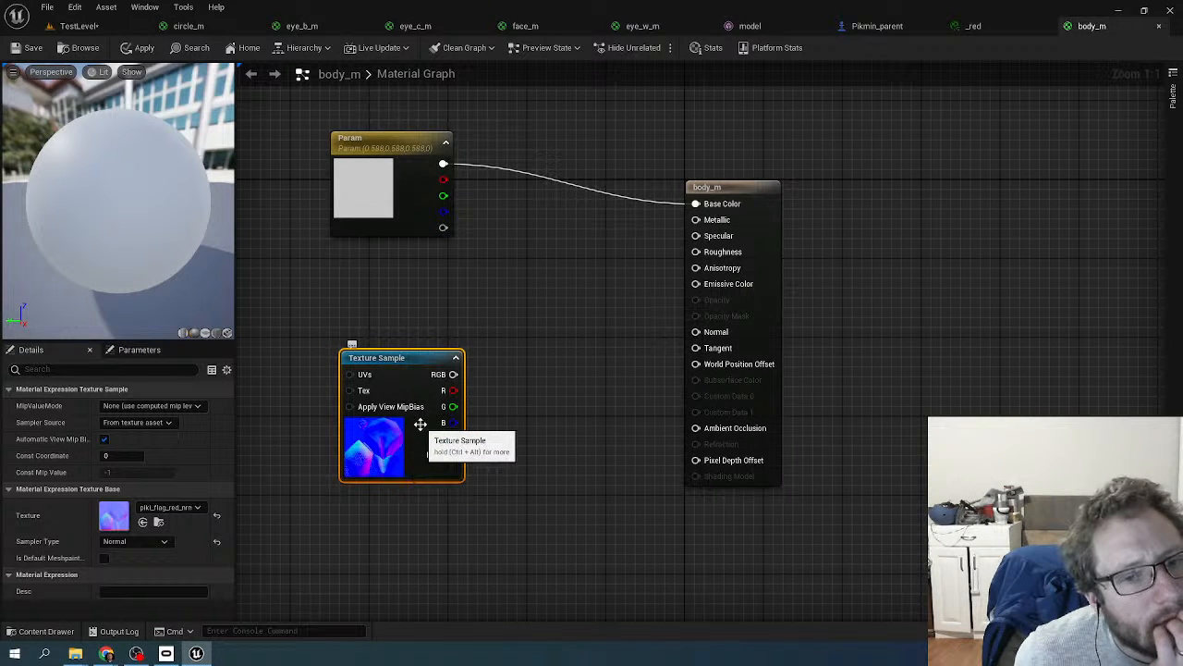
{"action": "key", "text": "Delete"}
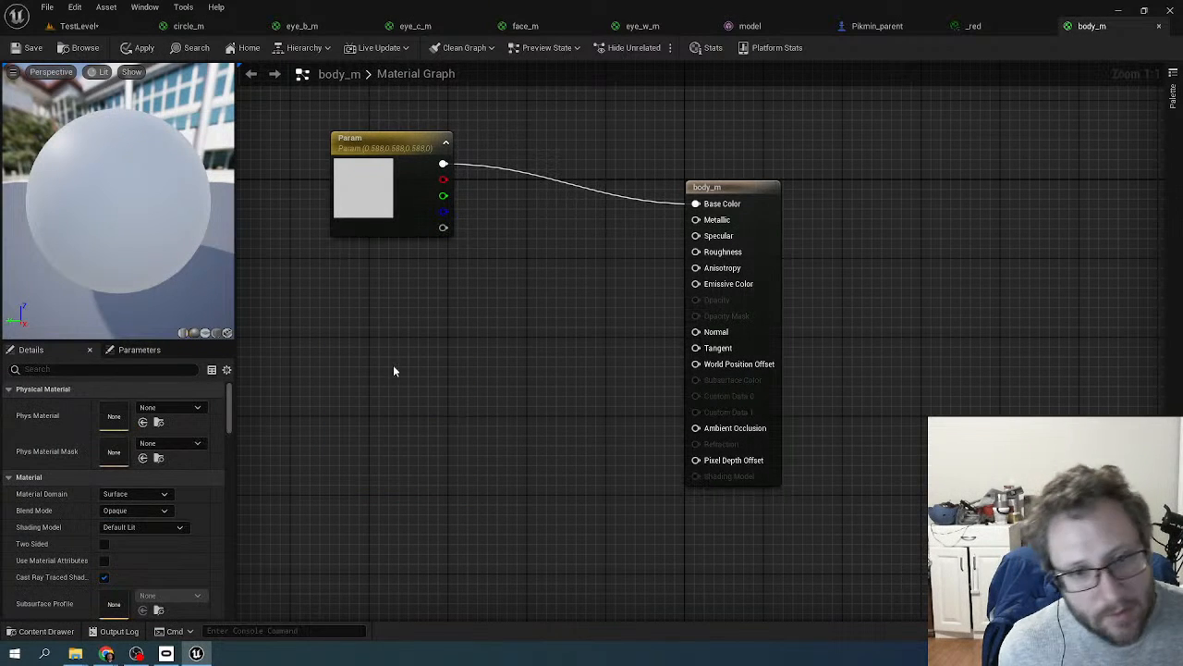
- Add a new Texture Sample node below Param in body_m and assign it the piki_flag_red texture
{"action": "left_click", "coordinate": [391, 369]}
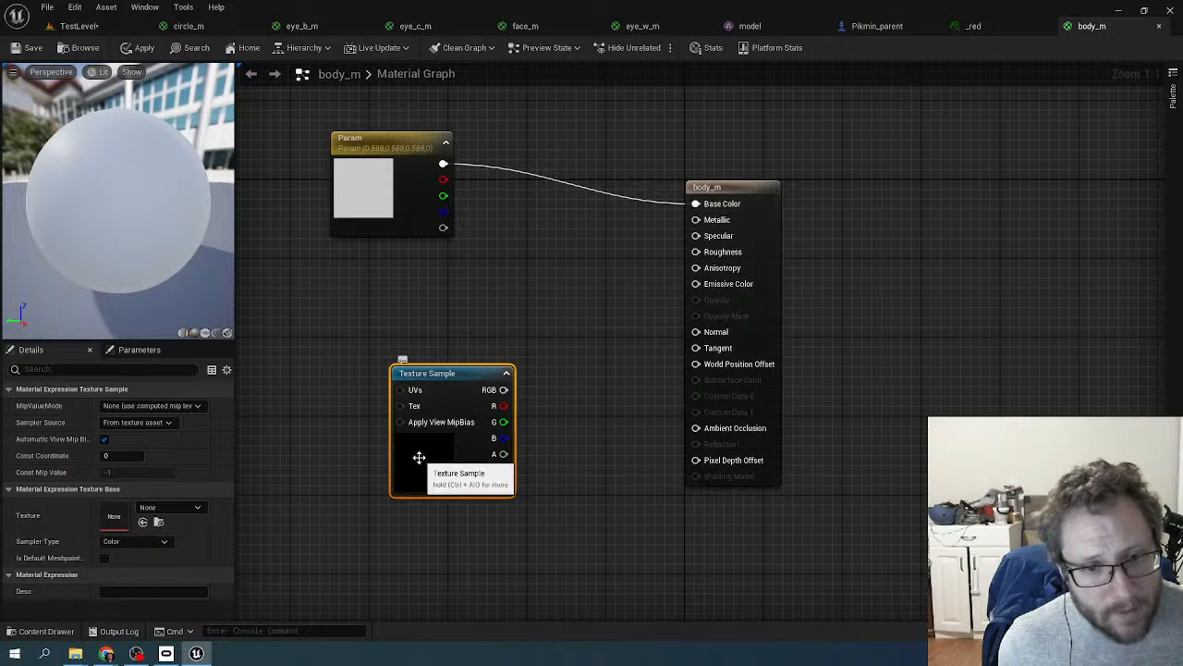
{"action": "left_click", "coordinate": [181, 511]}
{"action": "type", "text": "pik"}
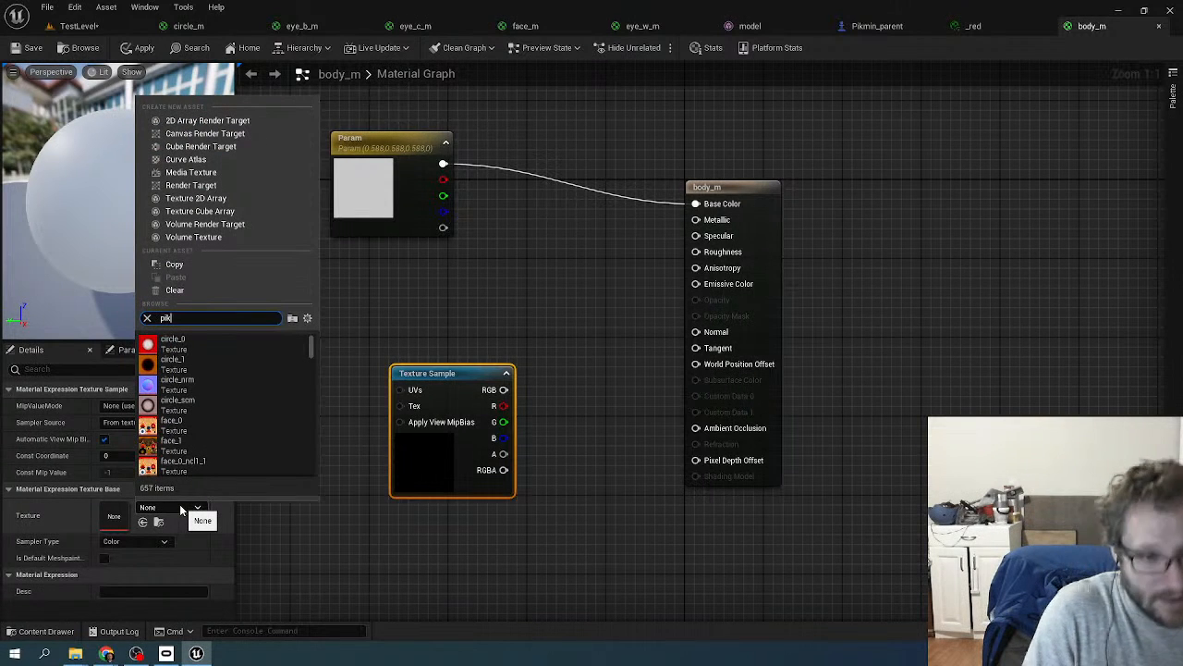
{"action": "type", "text": "i"}
{"action": "scroll", "coordinate": [244, 388], "scroll_direction": "down", "scroll_amount": 4}
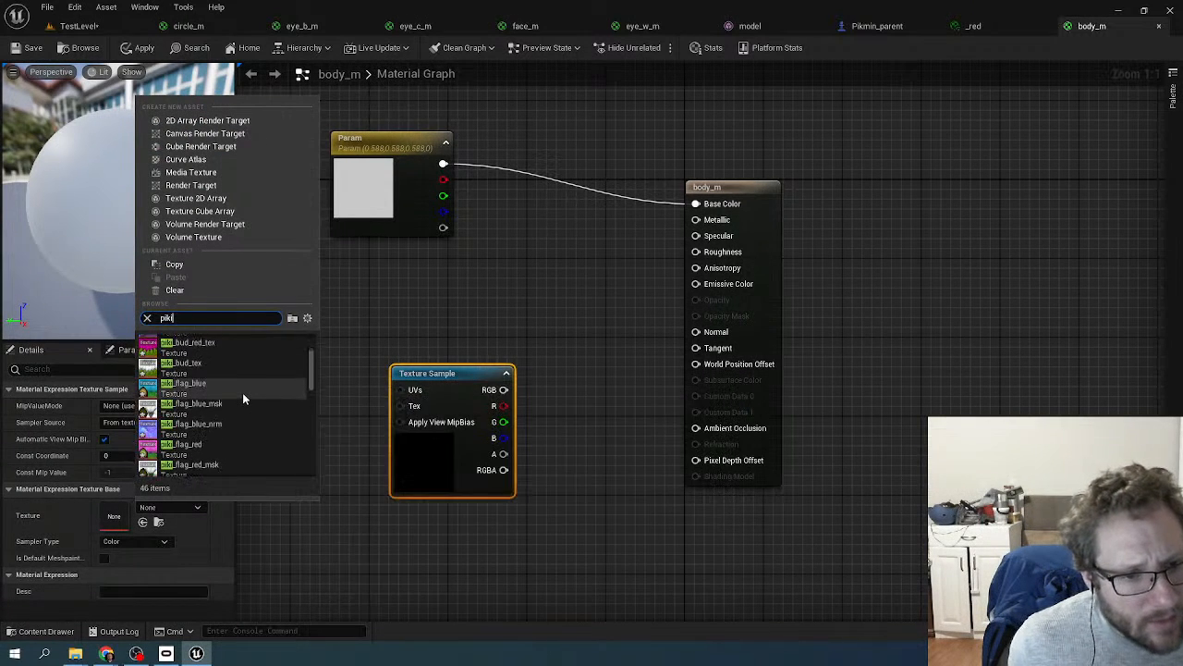
{"action": "scroll", "coordinate": [242, 392], "scroll_direction": "down", "scroll_amount": 3}
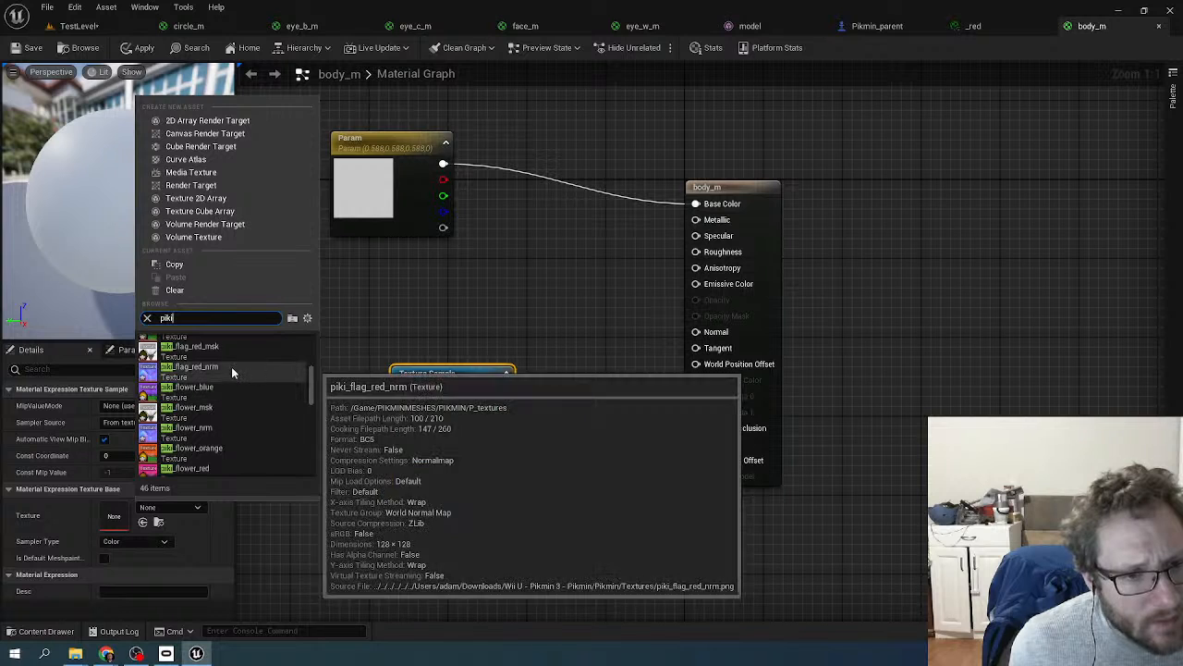
{"action": "scroll", "coordinate": [240, 364], "scroll_direction": "up", "scroll_amount": 1}
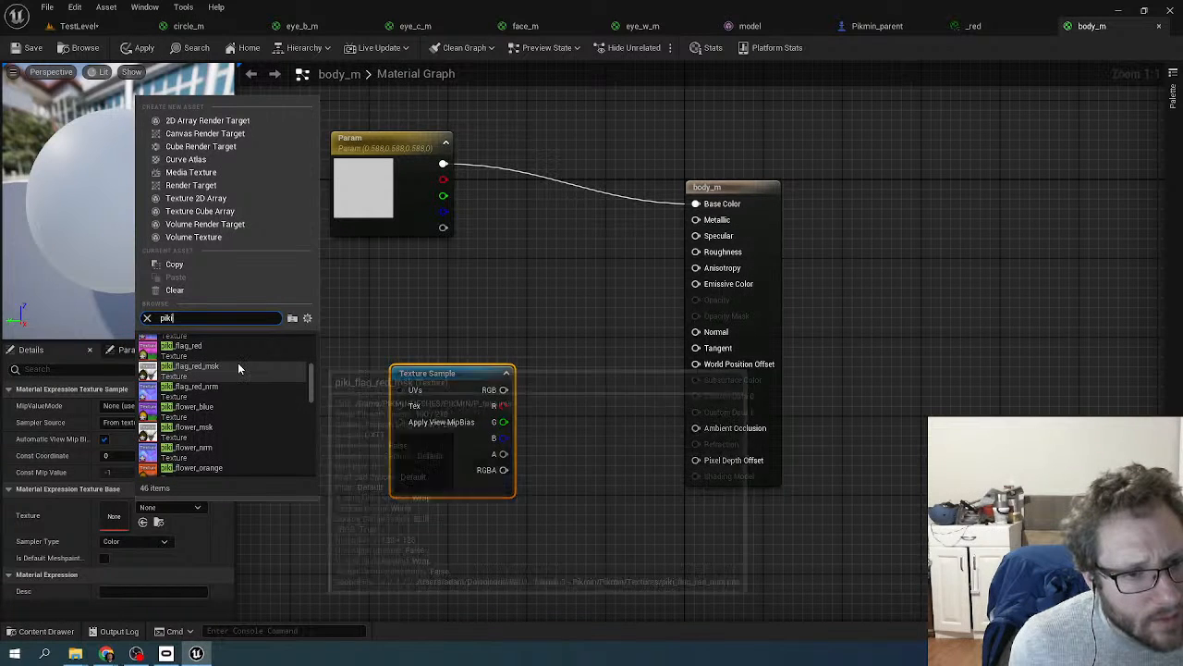
{"action": "scroll", "coordinate": [239, 368], "scroll_direction": "up", "scroll_amount": 1}
{"action": "left_click", "coordinate": [238, 370]}
{"action": "left_click", "coordinate": [239, 370]}
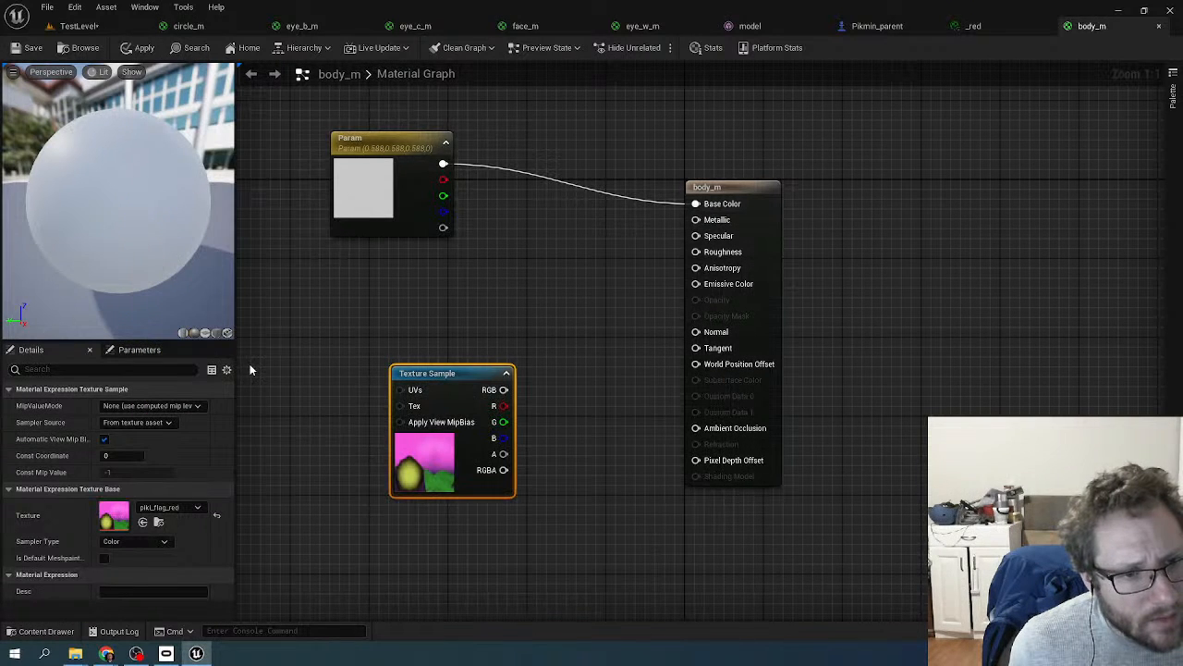
{"action": "left_click", "coordinate": [302, 373]}
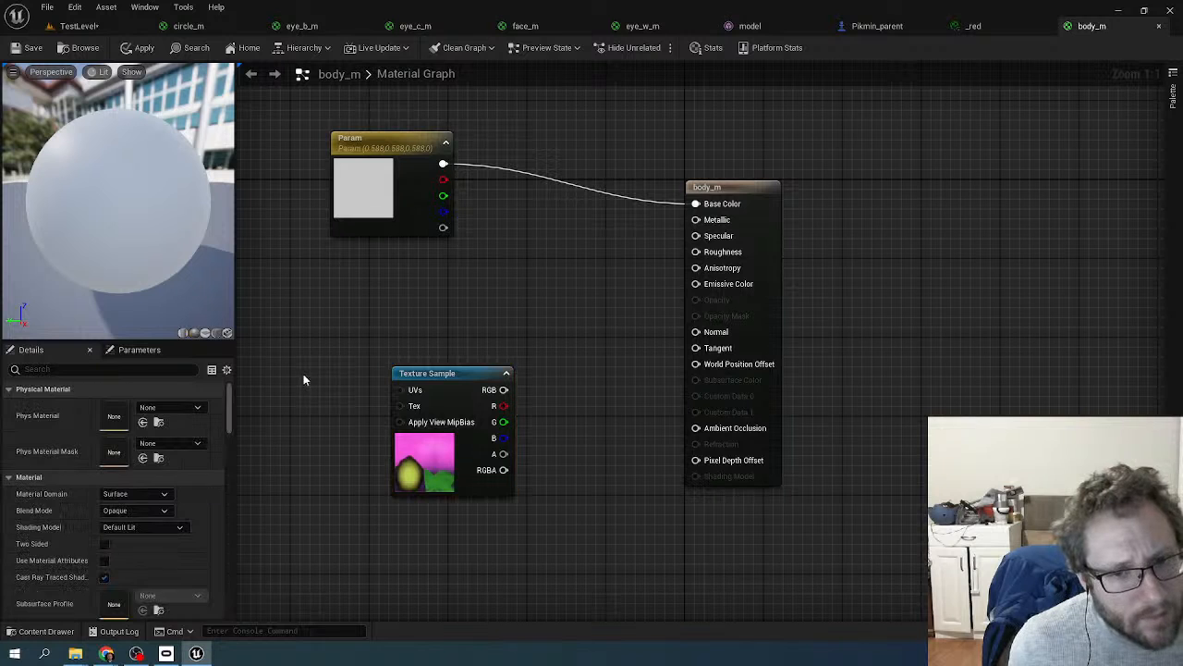
- Assign the piki_red_all texture to the Texture Sample in body_m and connect its RGB output to Base Color, replacing Param
{"action": "left_click", "coordinate": [427, 451]}
{"action": "left_click", "coordinate": [196, 509]}
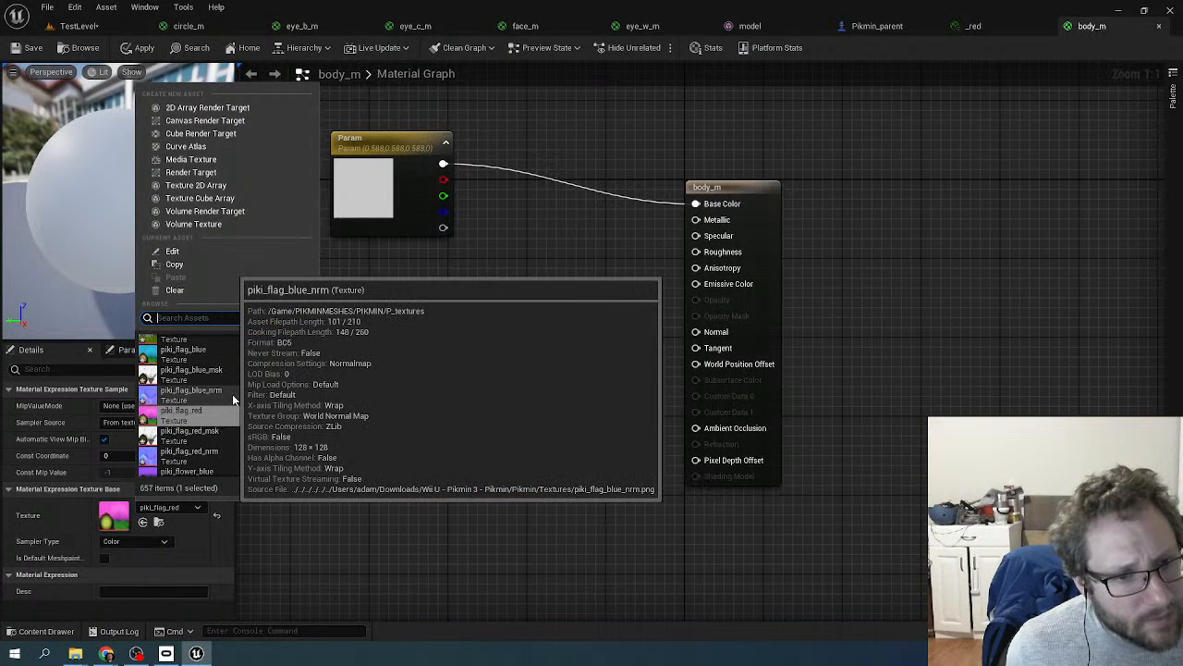
{"action": "scroll", "coordinate": [236, 398], "scroll_direction": "down", "scroll_amount": 4}
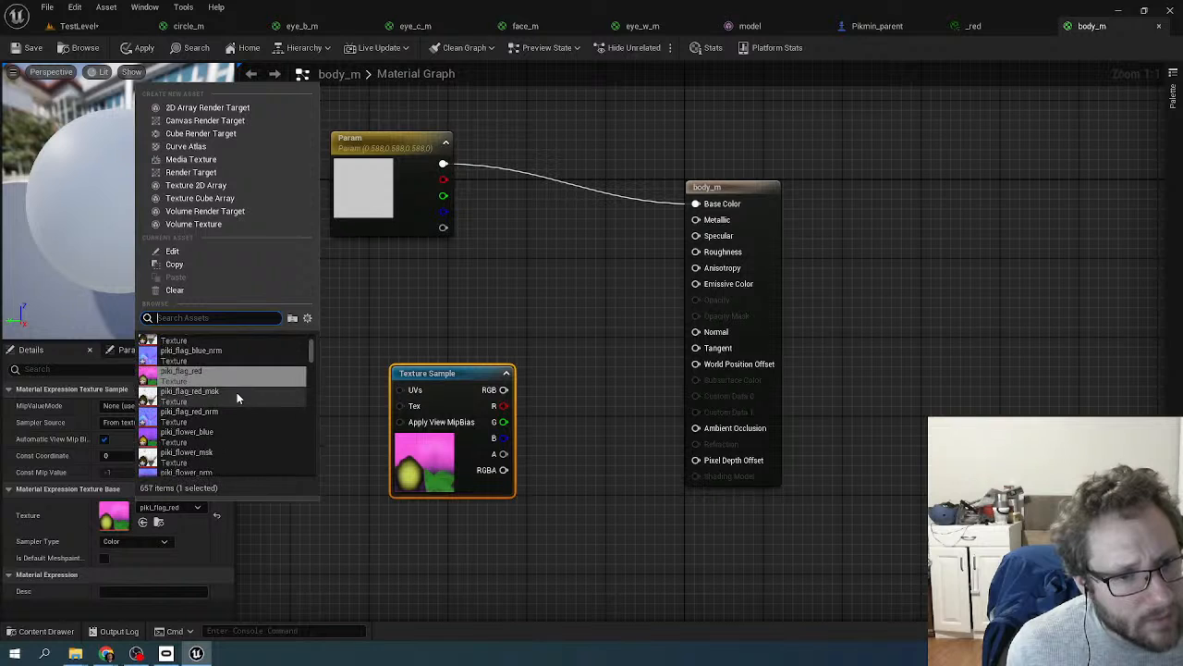
{"action": "scroll", "coordinate": [237, 398], "scroll_direction": "down", "scroll_amount": 5}
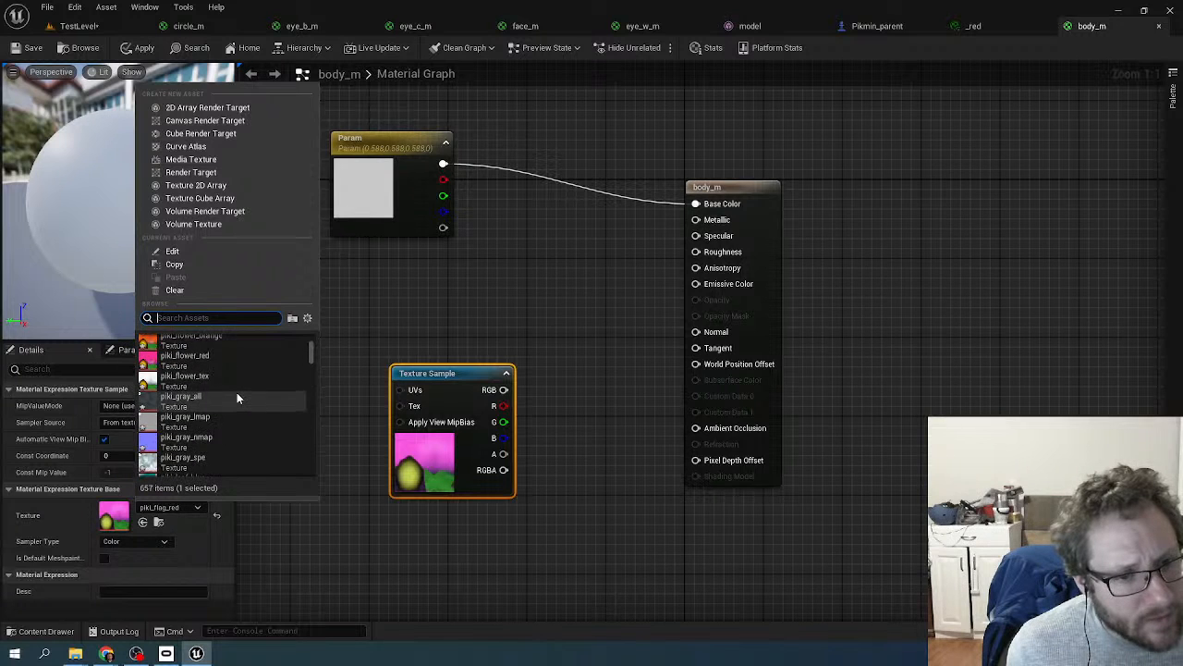
{"action": "scroll", "coordinate": [236, 398], "scroll_direction": "down", "scroll_amount": 5}
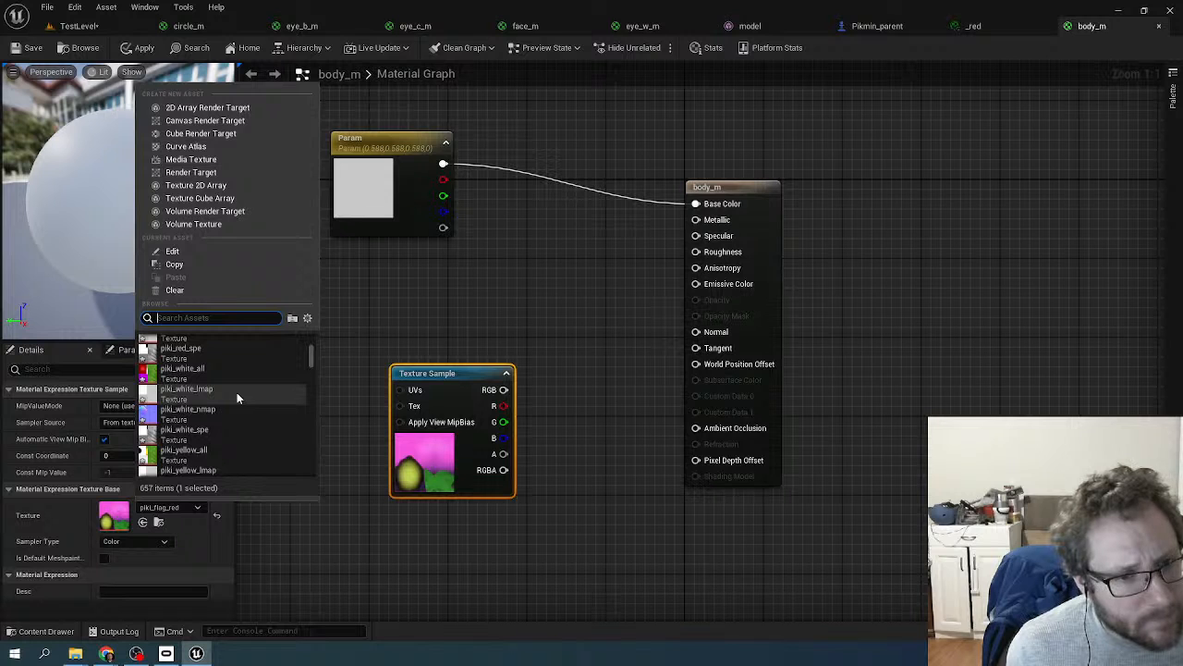
{"action": "mouse_move", "coordinate": [232, 409]}
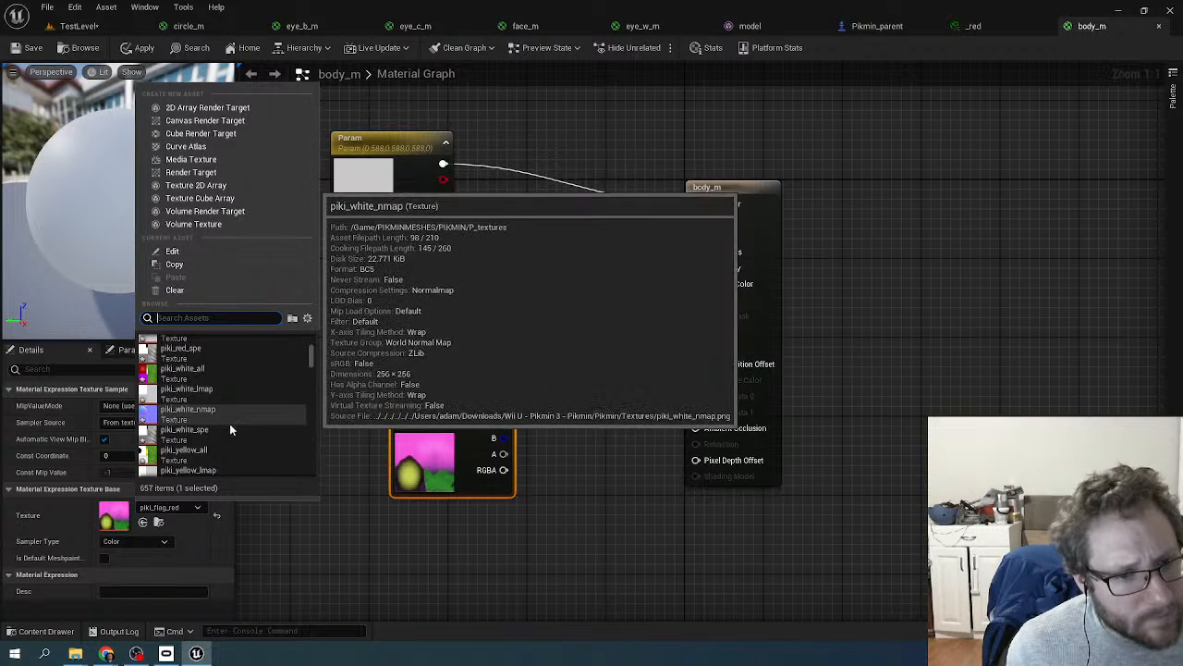
{"action": "type", "text": "ik"}
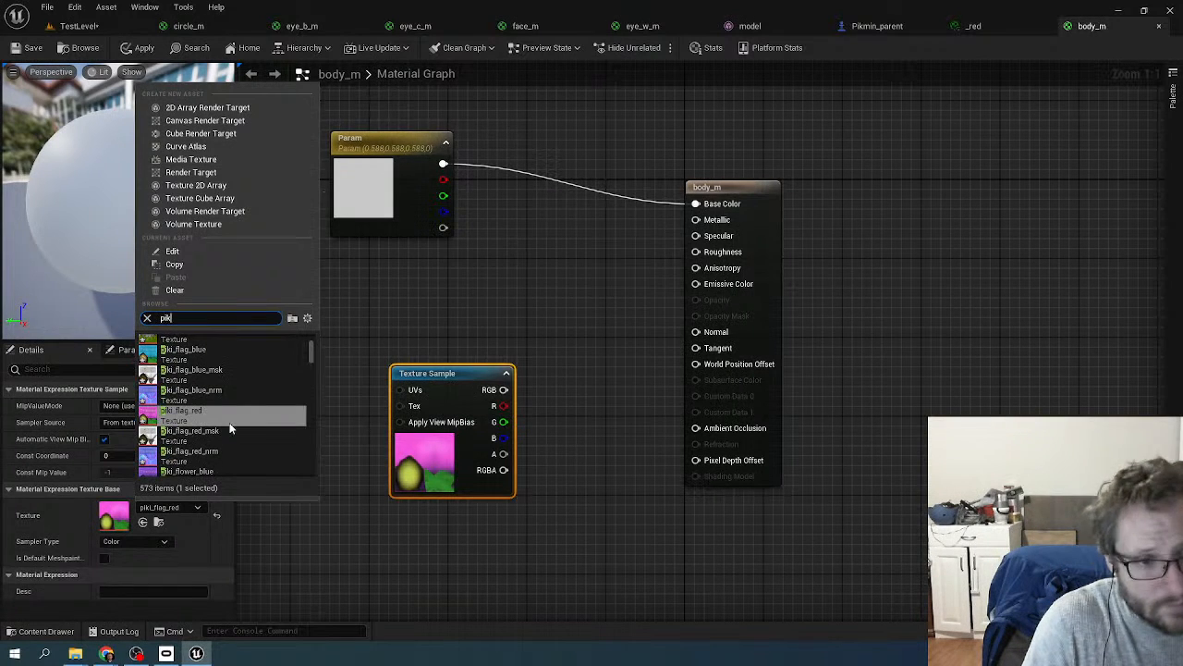
{"action": "type", "text": "i red"}
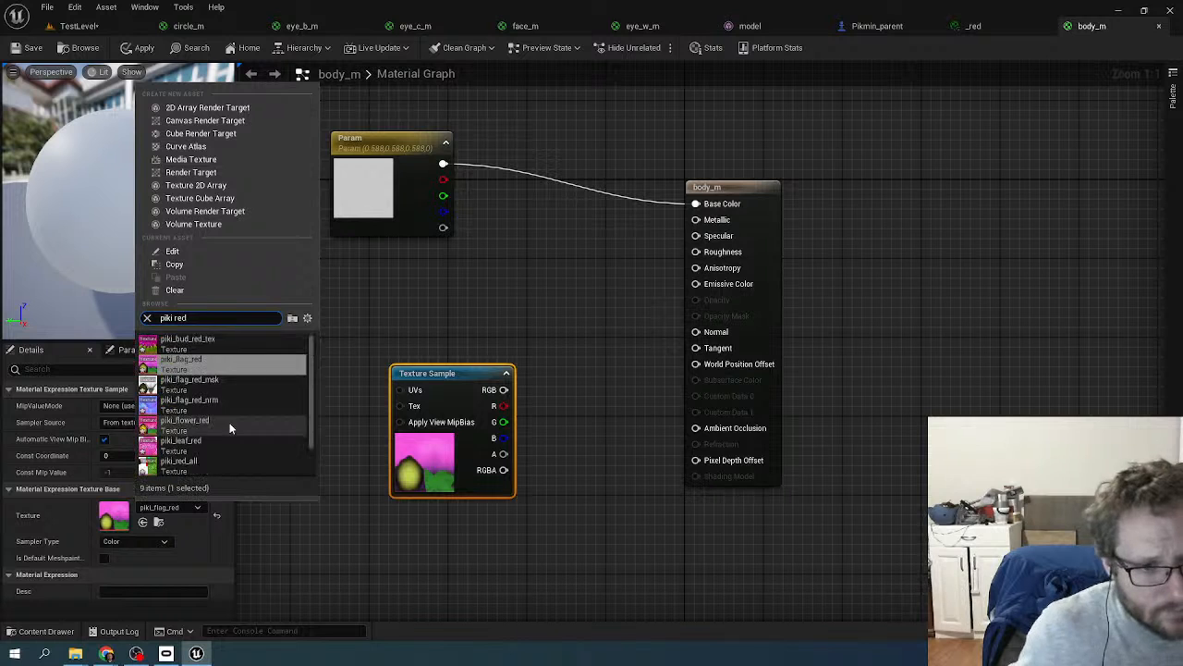
{"action": "scroll", "coordinate": [278, 369], "scroll_direction": "down", "scroll_amount": 1}
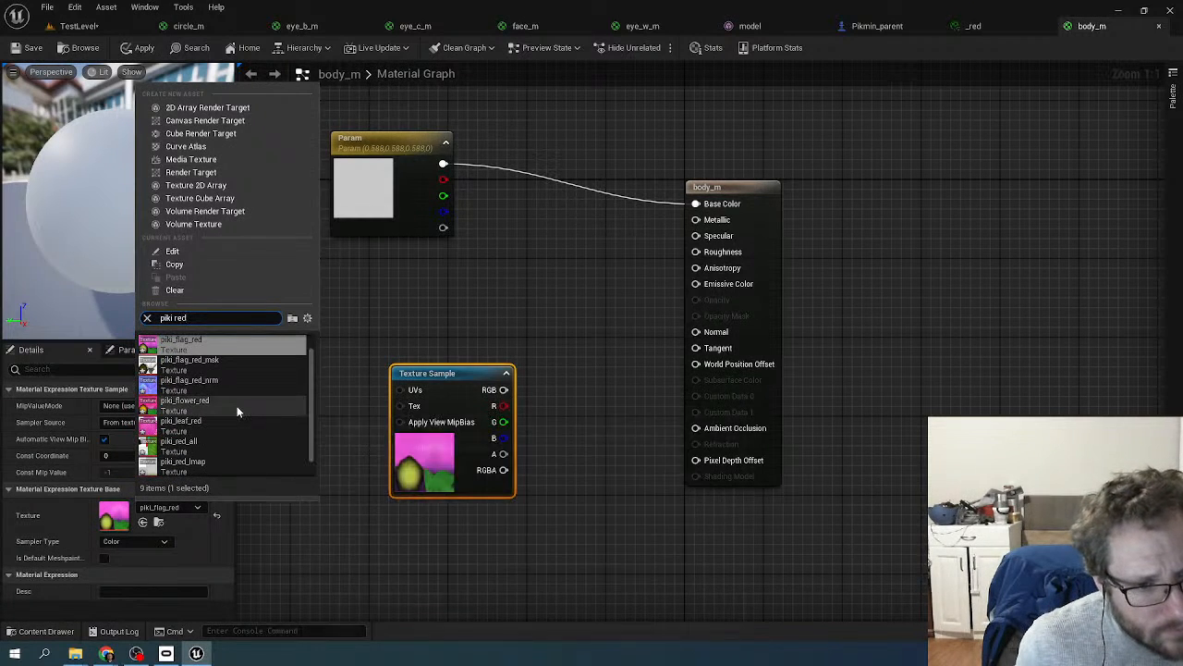
{"action": "left_click", "coordinate": [225, 441]}
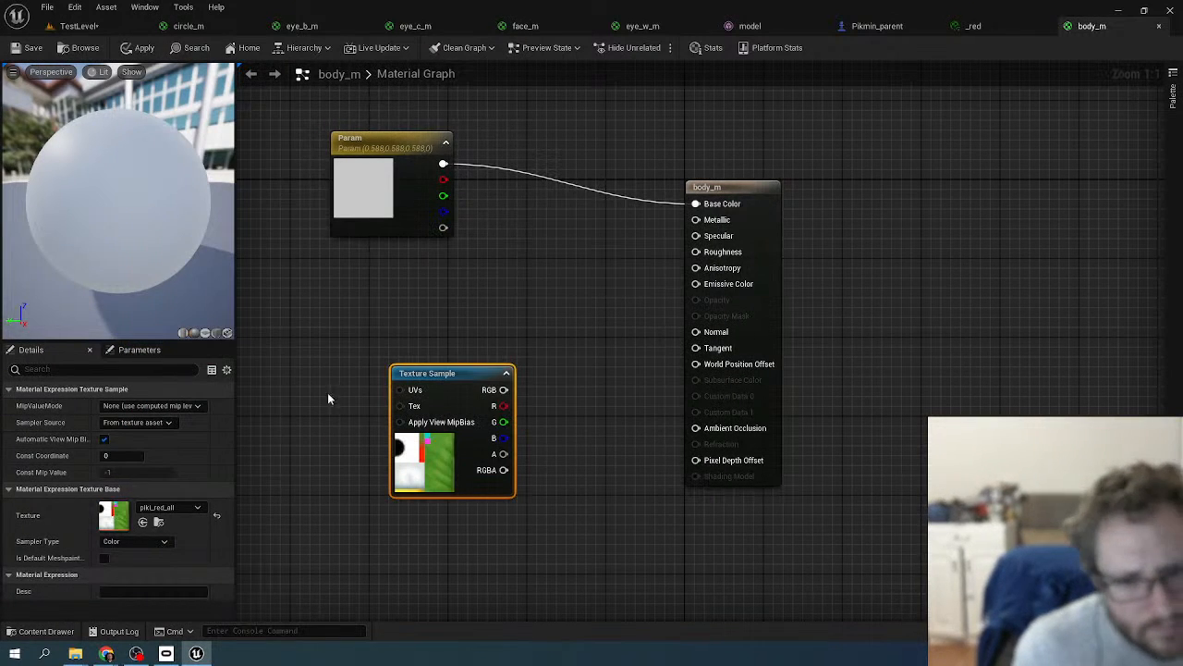
{"action": "left_click_drag", "start_coordinate": [446, 383], "coordinate": [645, 244]}
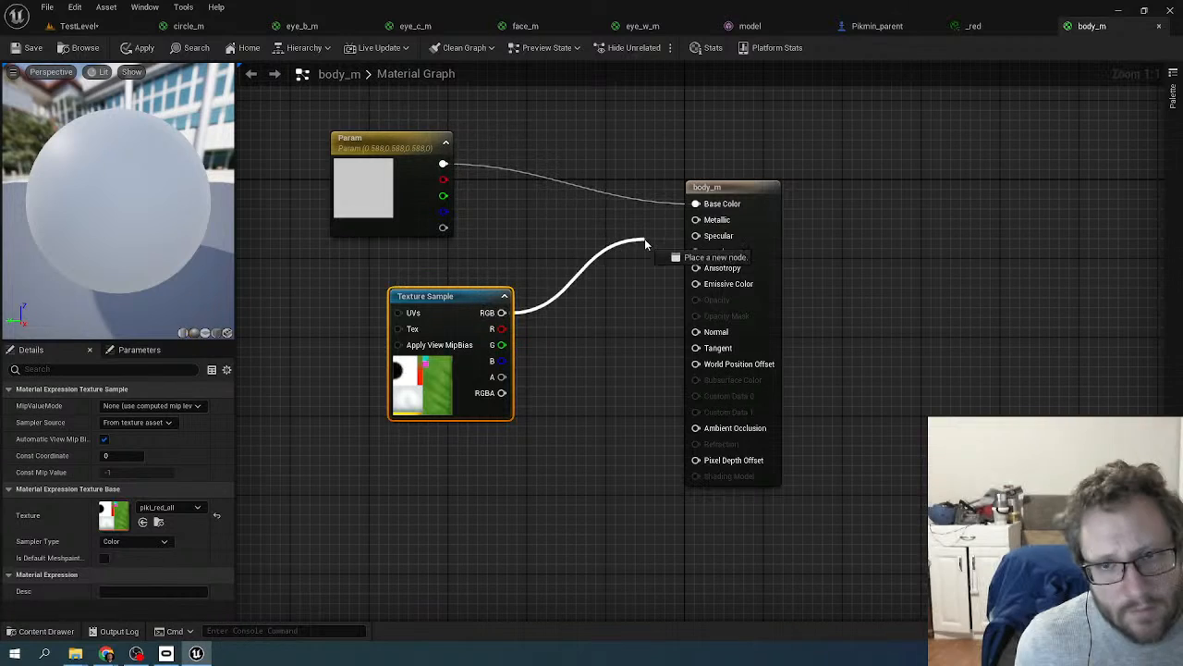
{"action": "left_click_drag", "start_coordinate": [704, 212], "coordinate": [703, 207]}
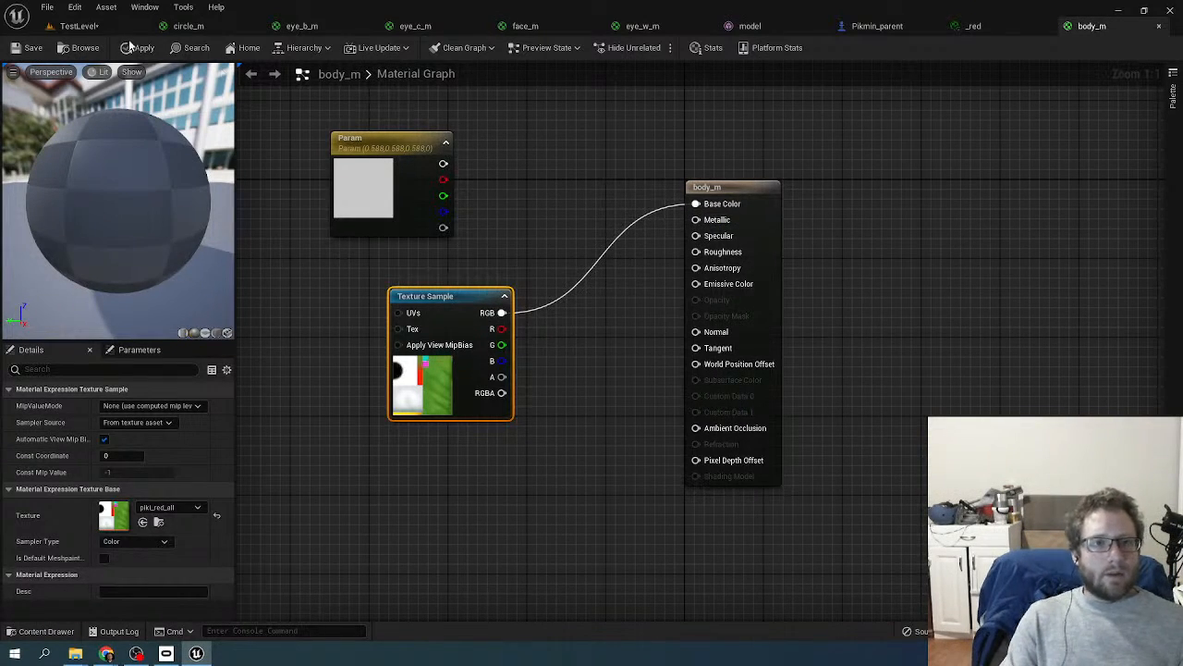
- Open the PIKMIN content folder in TestLevel and look through the open _red, Pikmin_parent, model and eye_b_m assets
{"action": "left_click", "coordinate": [99, 28]}
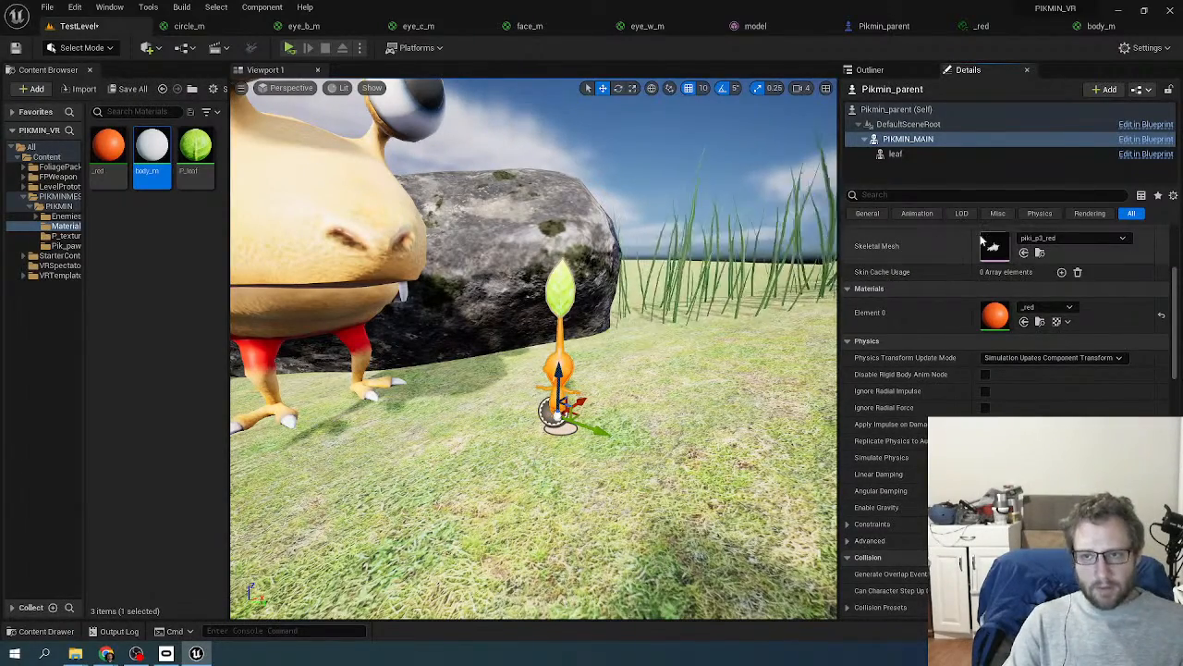
{"action": "left_click", "coordinate": [60, 207]}
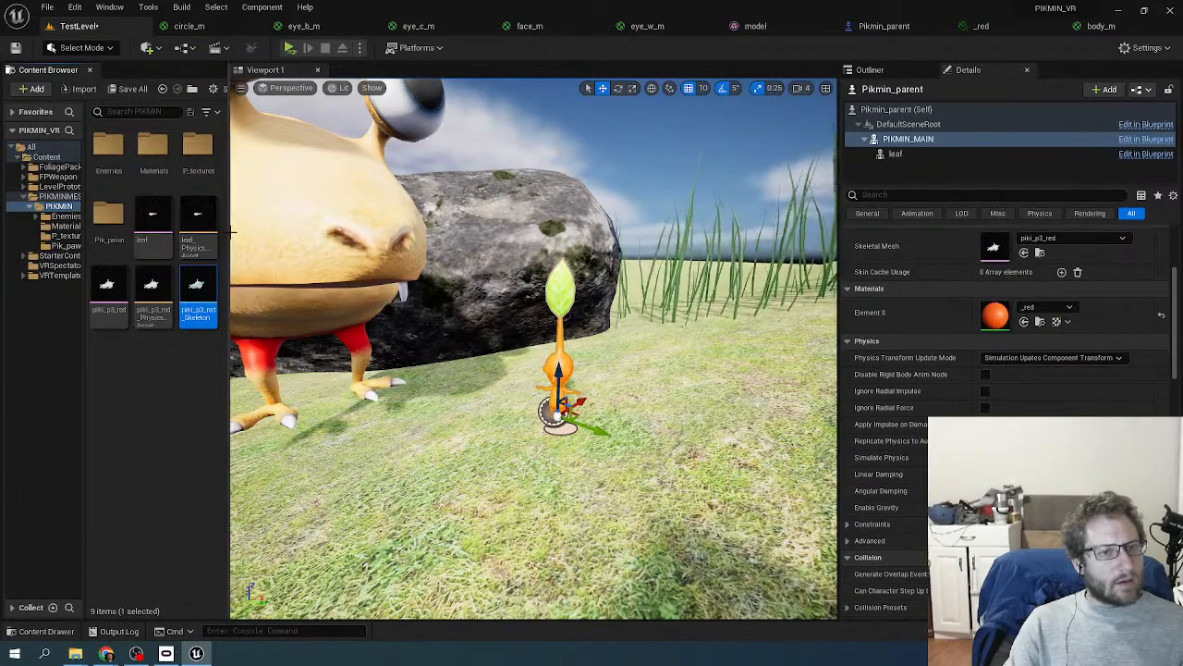
{"action": "left_click", "coordinate": [971, 28]}
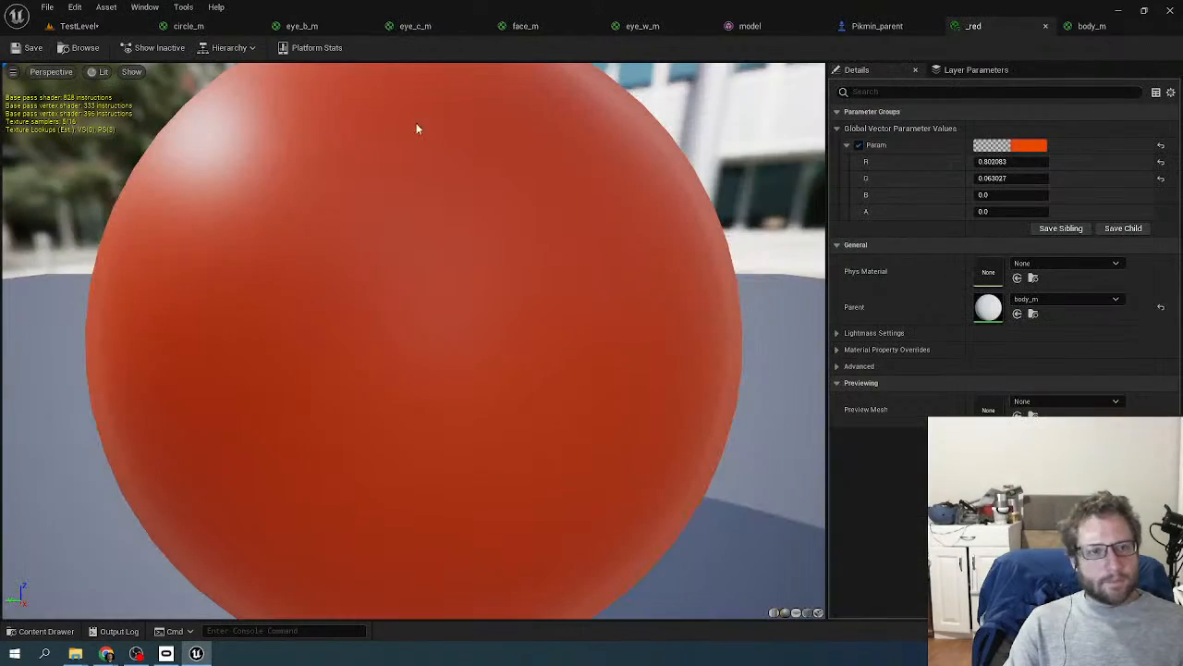
{"action": "left_click", "coordinate": [866, 27]}
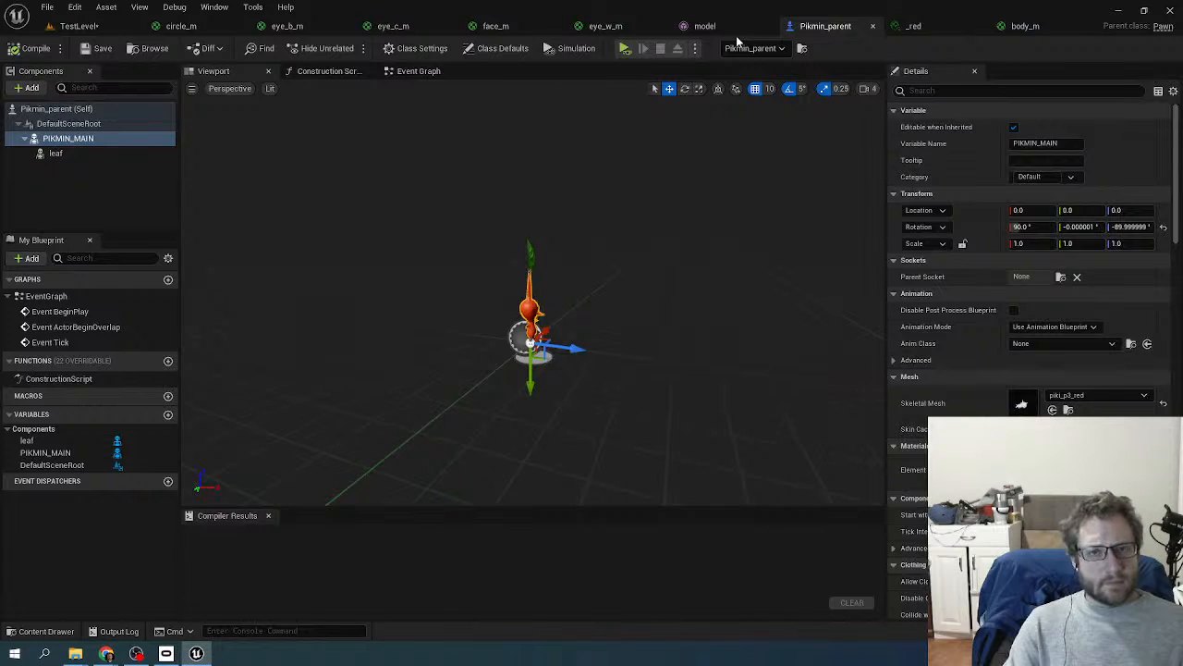
{"action": "left_click", "coordinate": [705, 27]}
{"action": "left_click", "coordinate": [305, 26]}
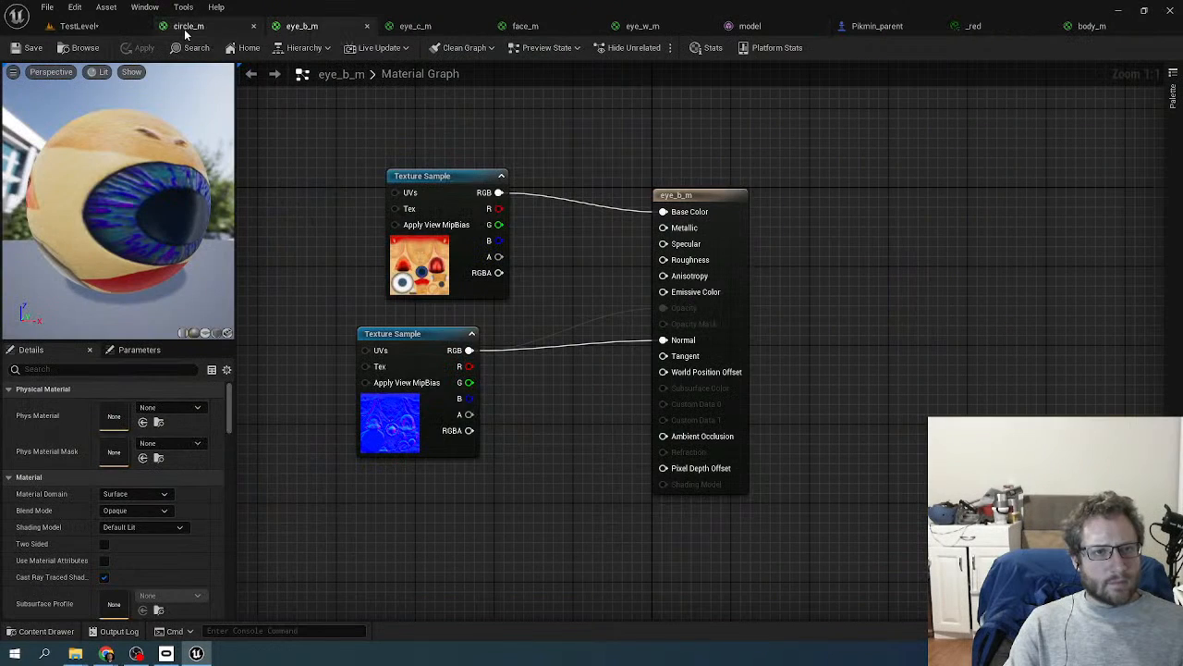
- Close the circle_m material with its changes applied, and close the eye_b_m, eye_c_m, face_m and eye_w_m materials
{"action": "left_click", "coordinate": [191, 28]}
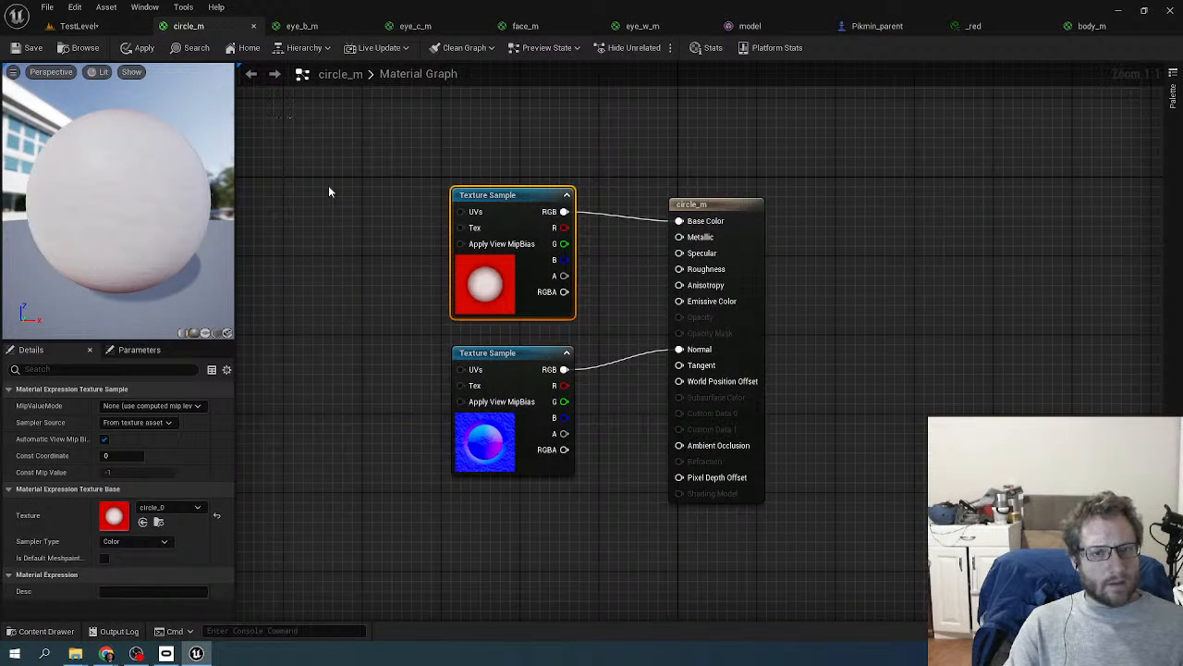
{"action": "left_click", "coordinate": [256, 27]}
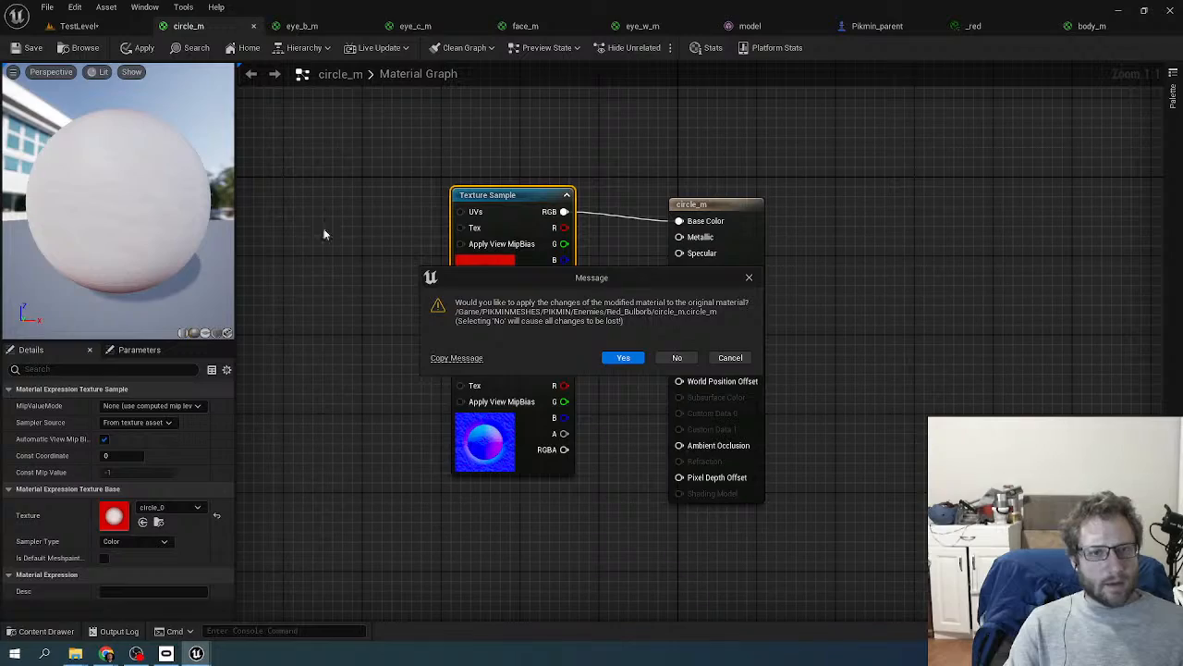
{"action": "left_click", "coordinate": [623, 358]}
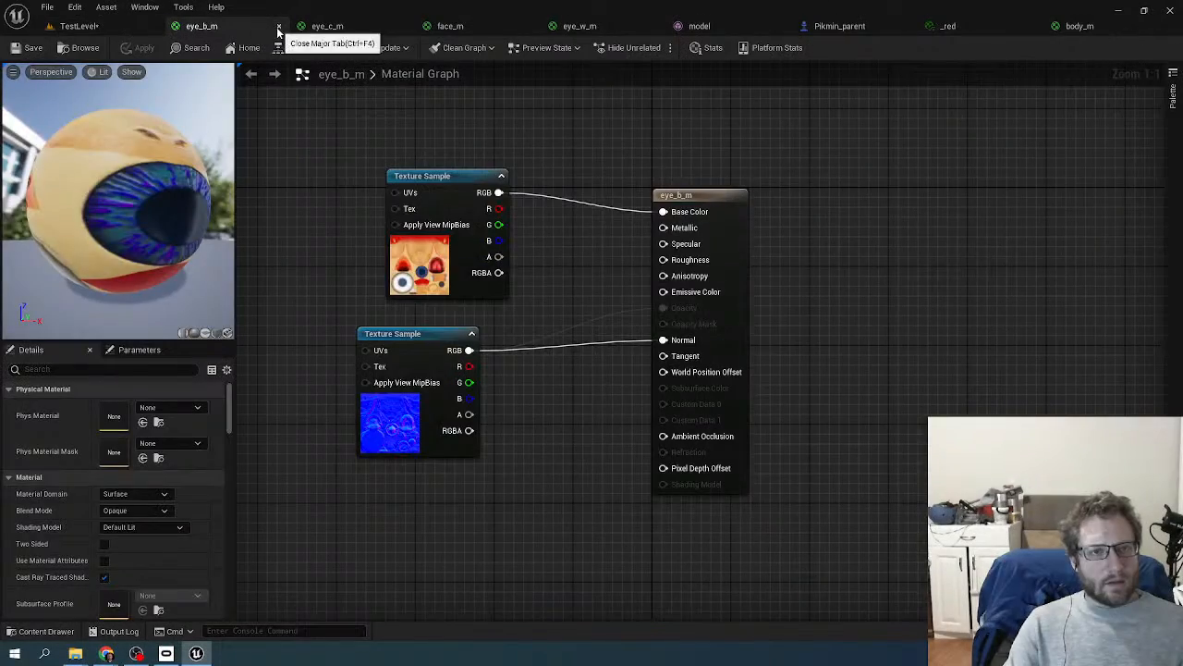
{"action": "left_click", "coordinate": [278, 27]}
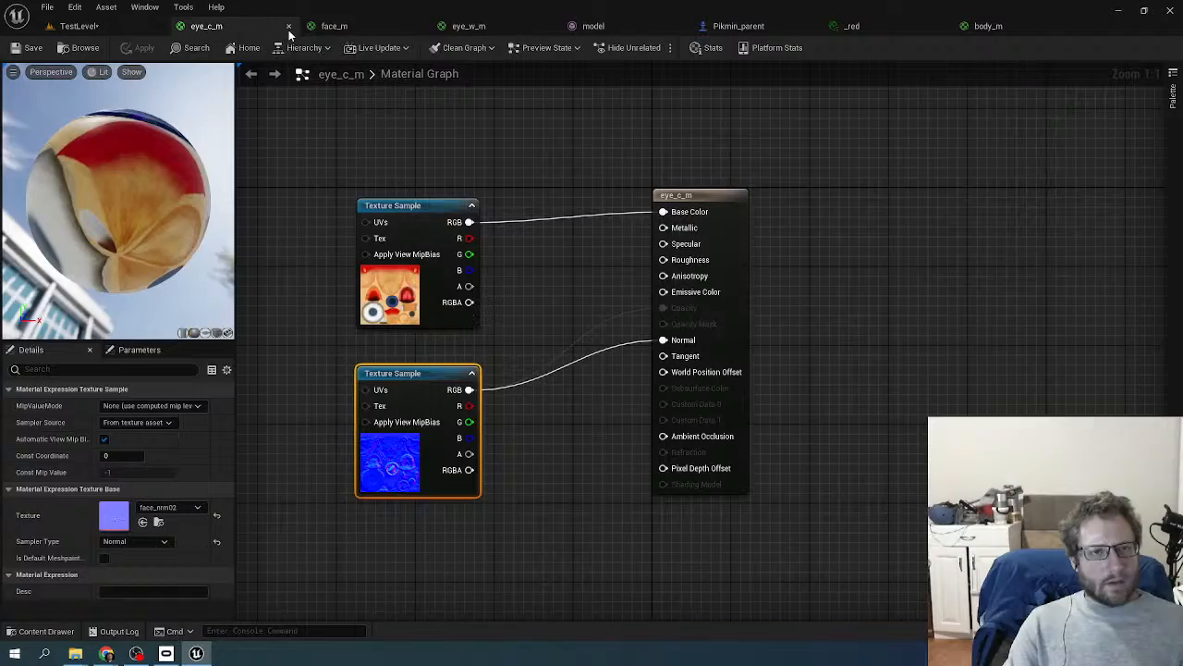
{"action": "left_click", "coordinate": [288, 28]}
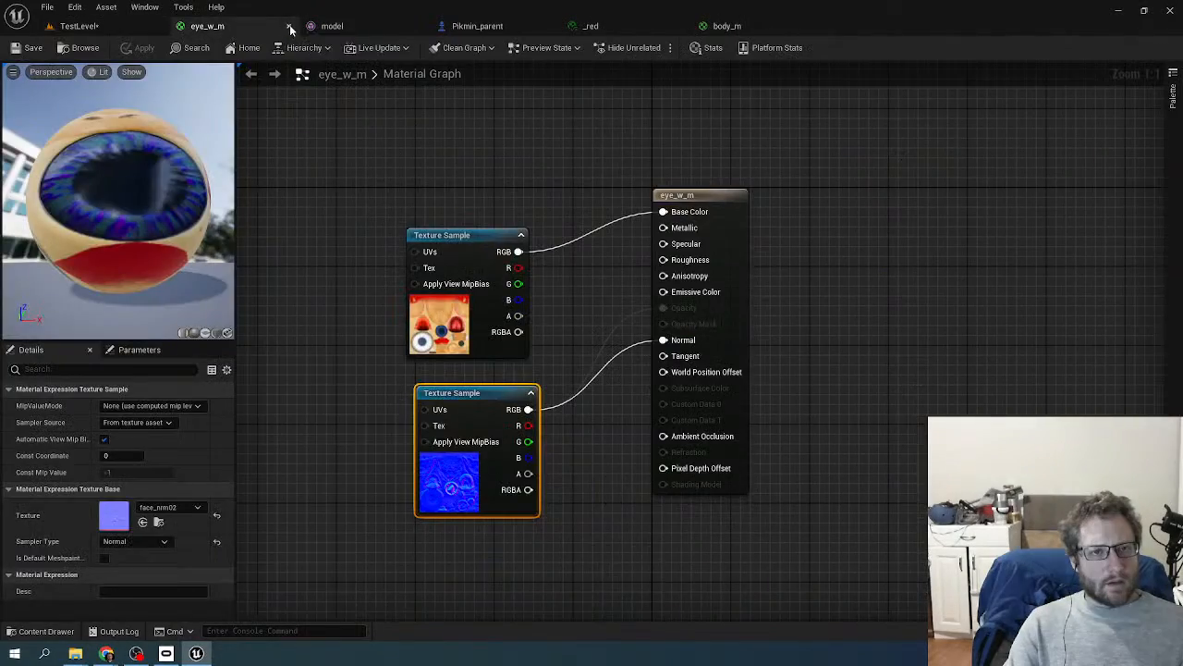
{"action": "left_click", "coordinate": [288, 28]}
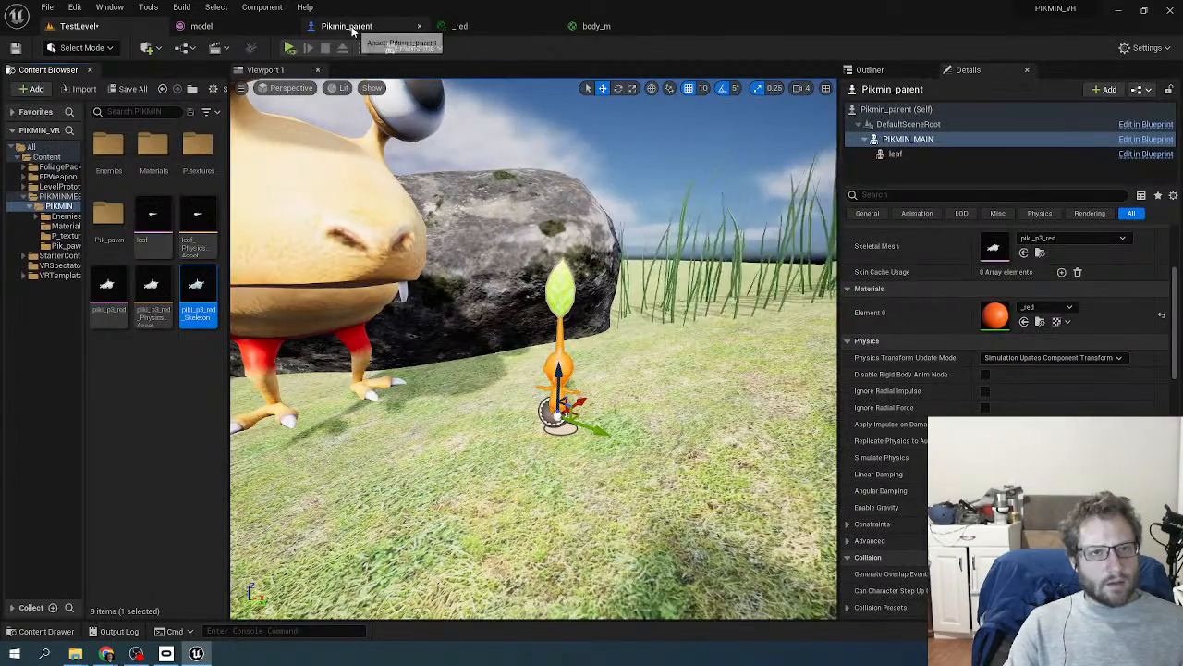
- Check the Pikmin_parent and _red assets, then try to preview body_m on the currently selected content asset
{"action": "left_click", "coordinate": [350, 28]}
{"action": "left_click", "coordinate": [466, 27]}
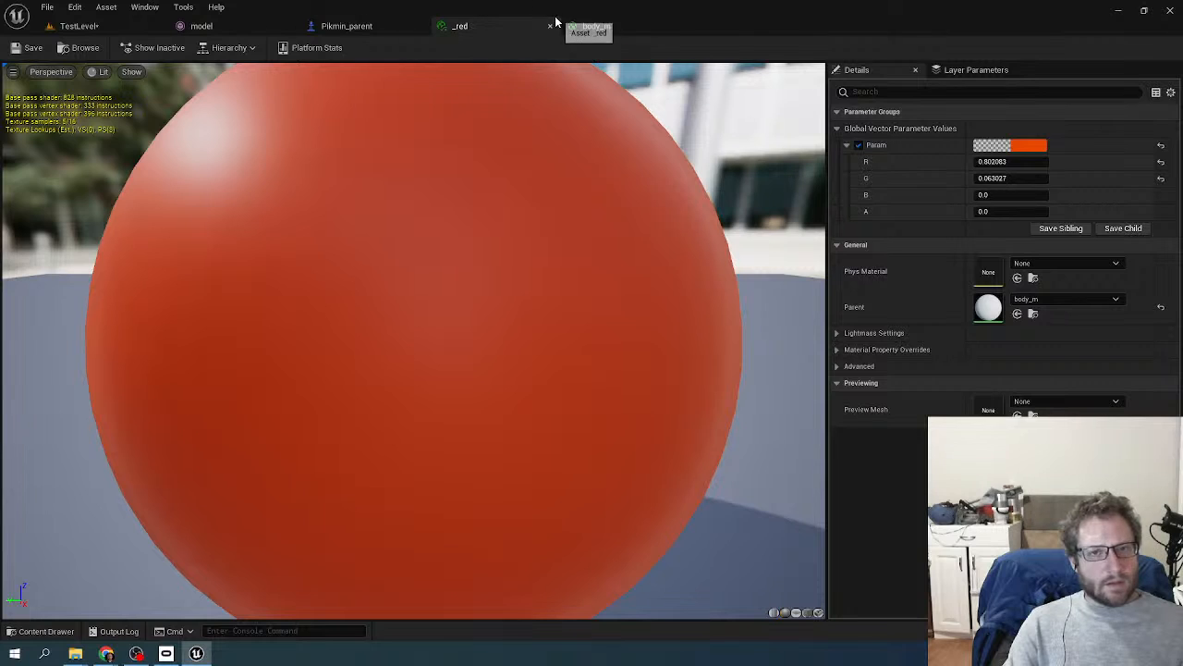
{"action": "left_click", "coordinate": [584, 25]}
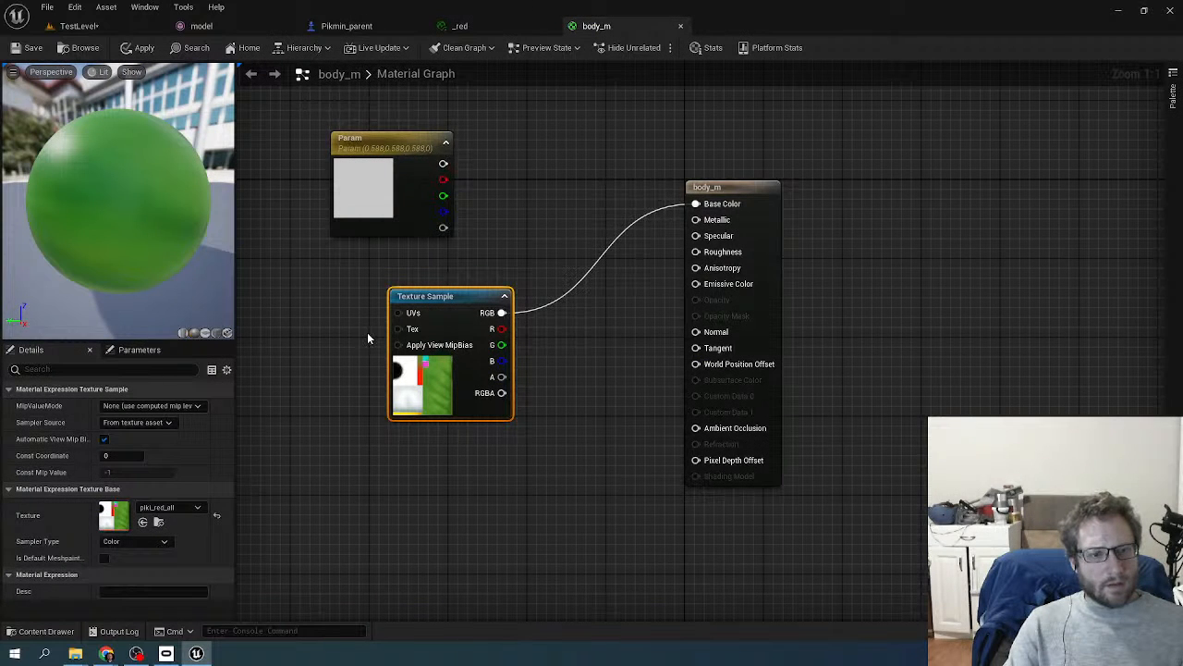
{"action": "left_click", "coordinate": [227, 334]}
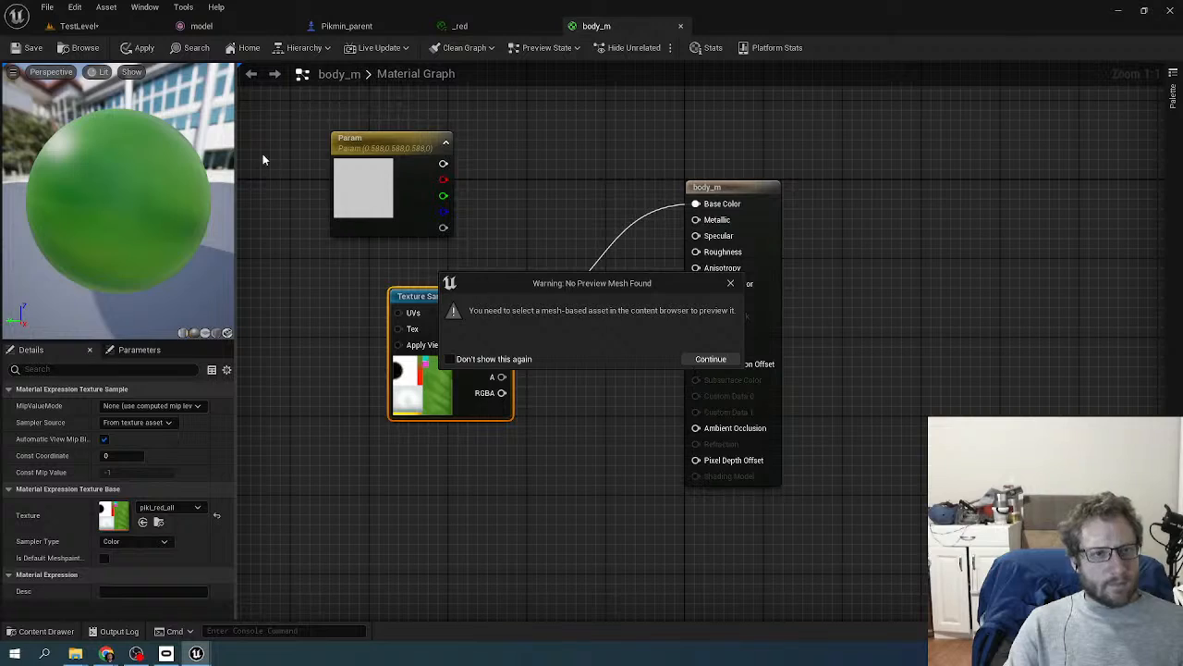
{"action": "left_click", "coordinate": [710, 360]}
- Select piki_p3_red_Skeleton in the PIKMIN folder and try to use it as the preview mesh for body_m
{"action": "left_click", "coordinate": [80, 26]}
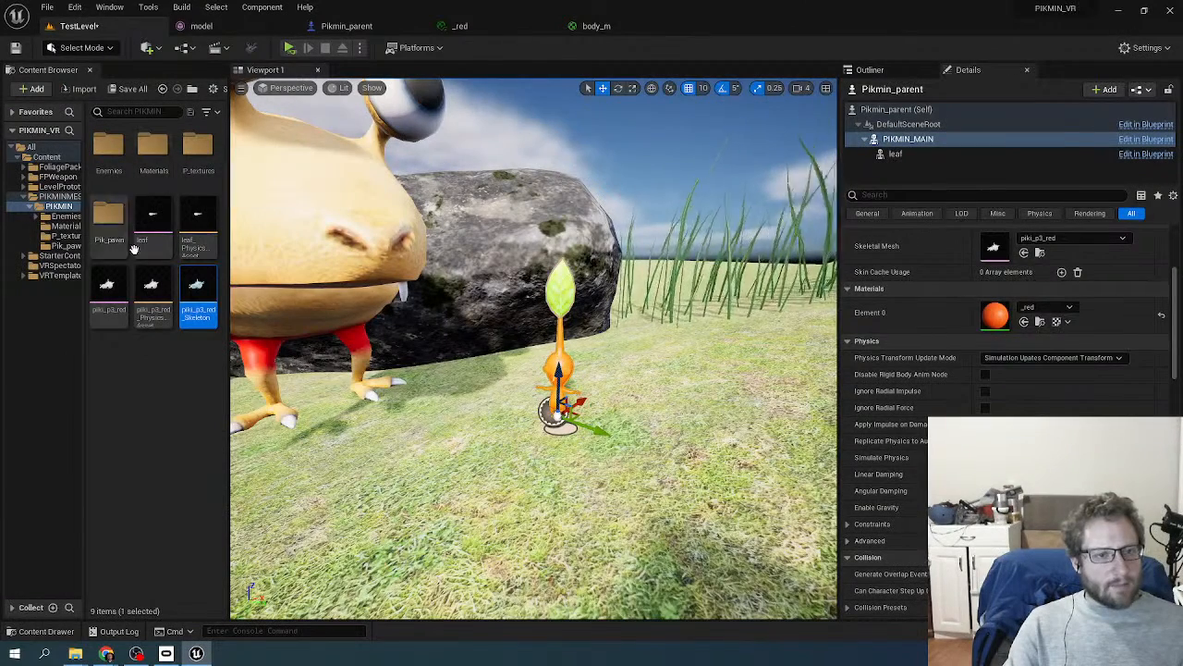
{"action": "left_click", "coordinate": [198, 311]}
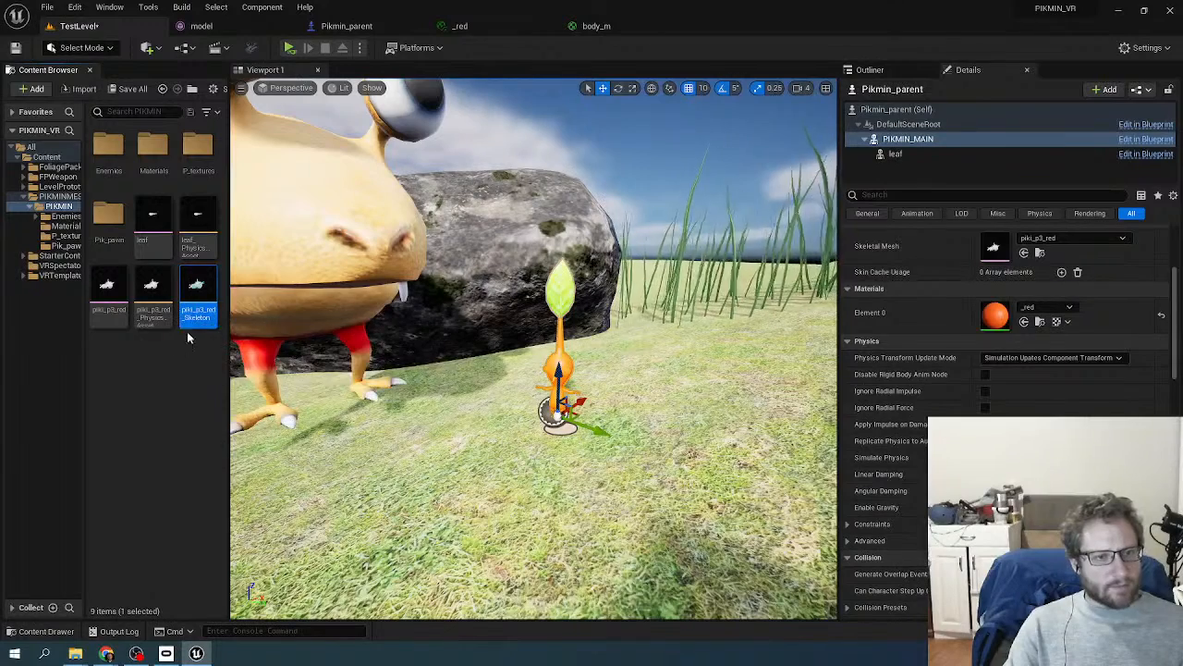
{"action": "left_click", "coordinate": [576, 29]}
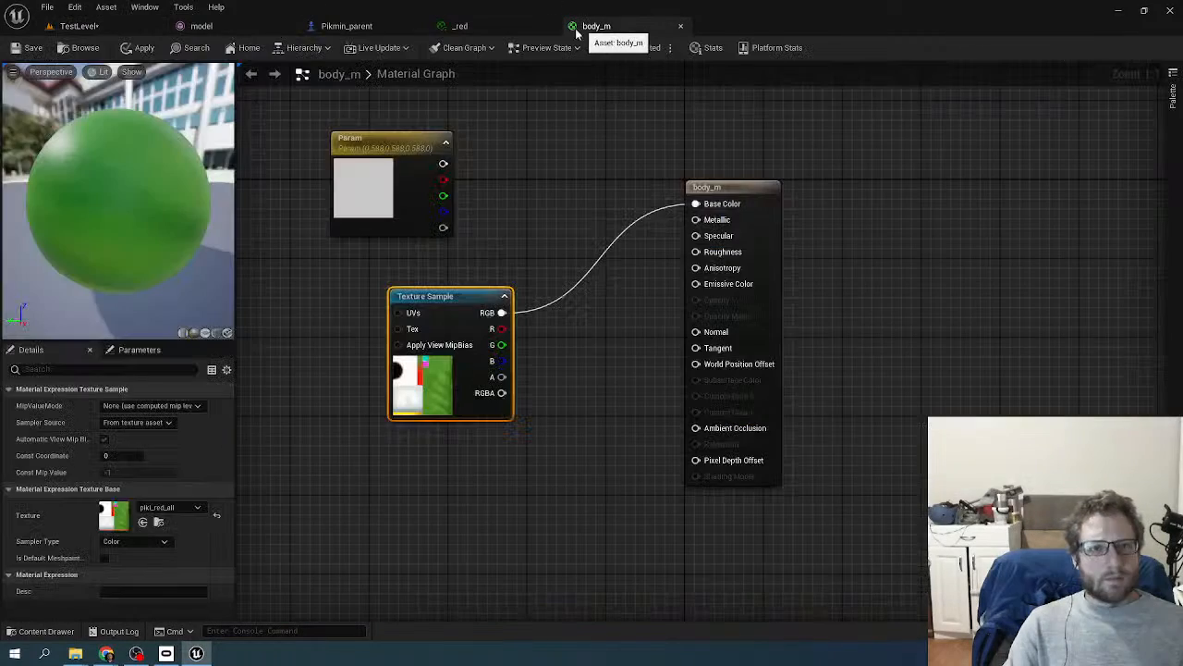
{"action": "left_click", "coordinate": [227, 333]}
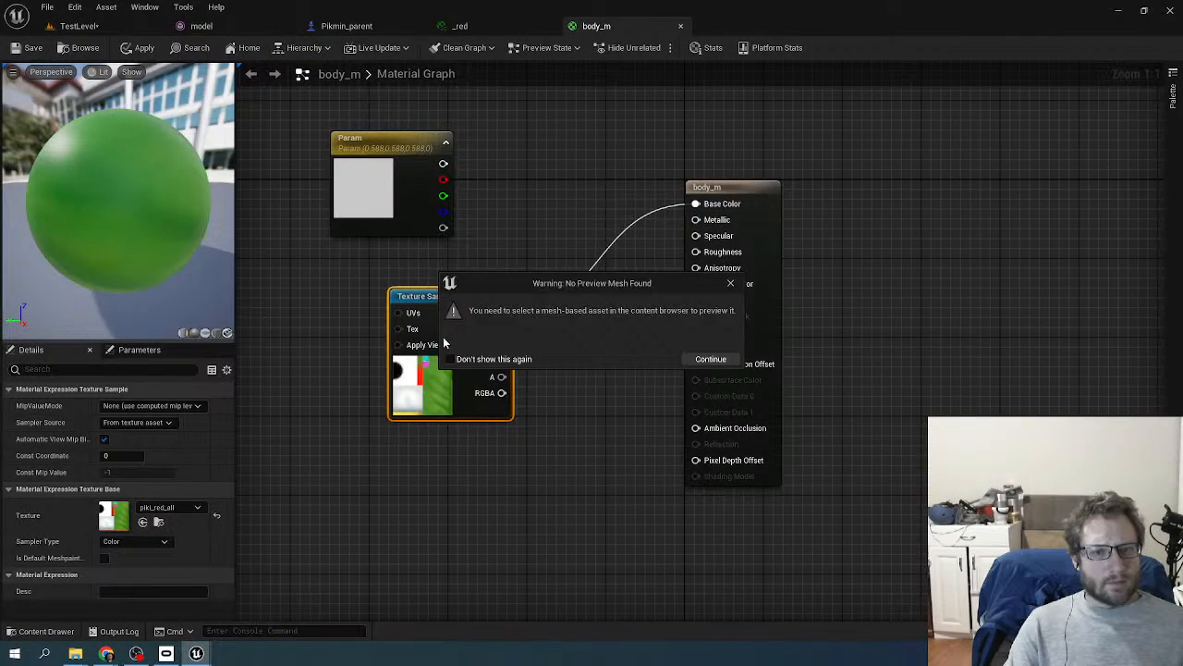
{"action": "left_click", "coordinate": [709, 360]}
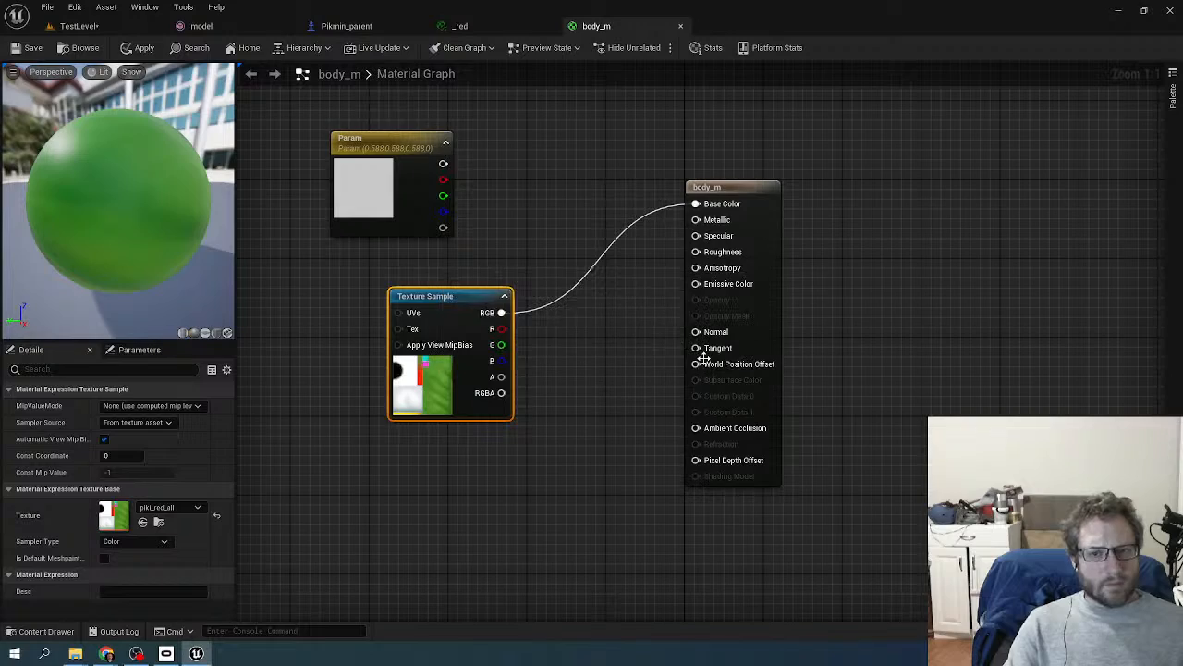
- Copy the PIKMIN_MAIN component of the Pikmin_parent actor in TestLevel
{"action": "left_click", "coordinate": [89, 26]}
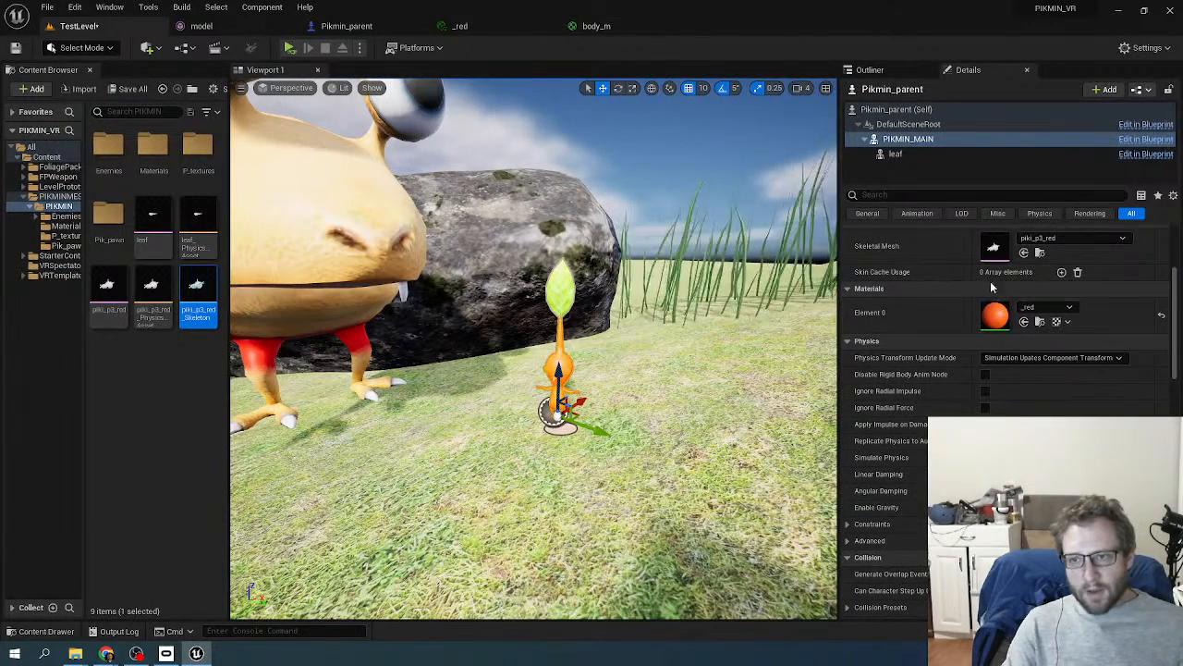
{"action": "right_click", "coordinate": [899, 140]}
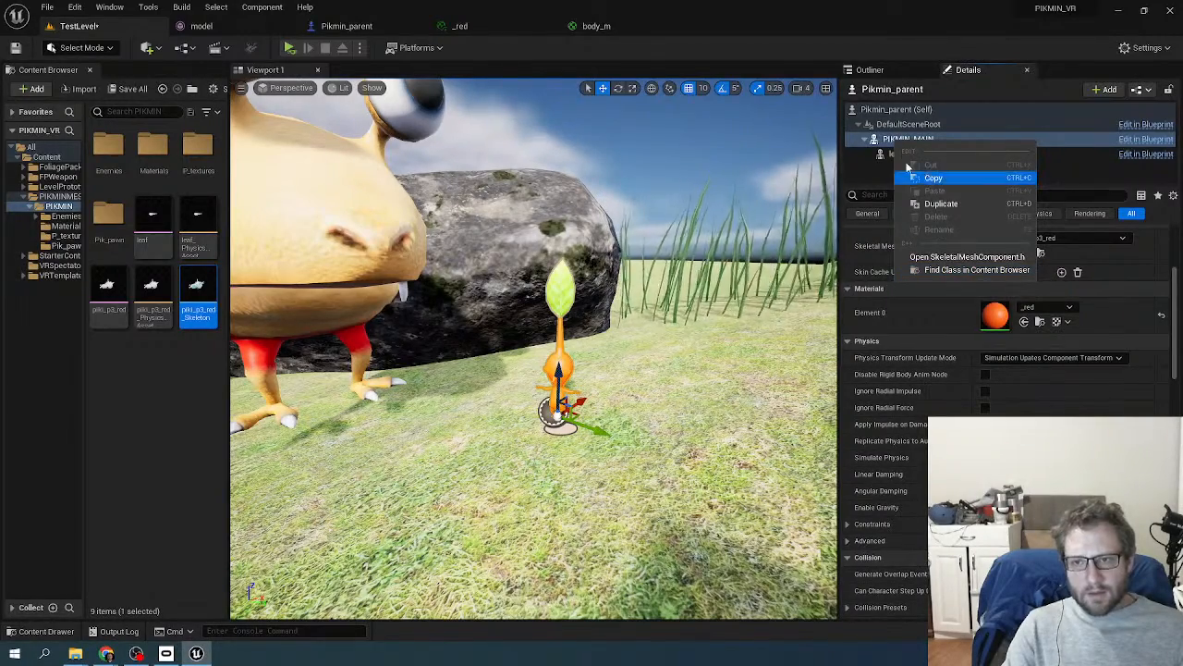
{"action": "left_click", "coordinate": [936, 178]}
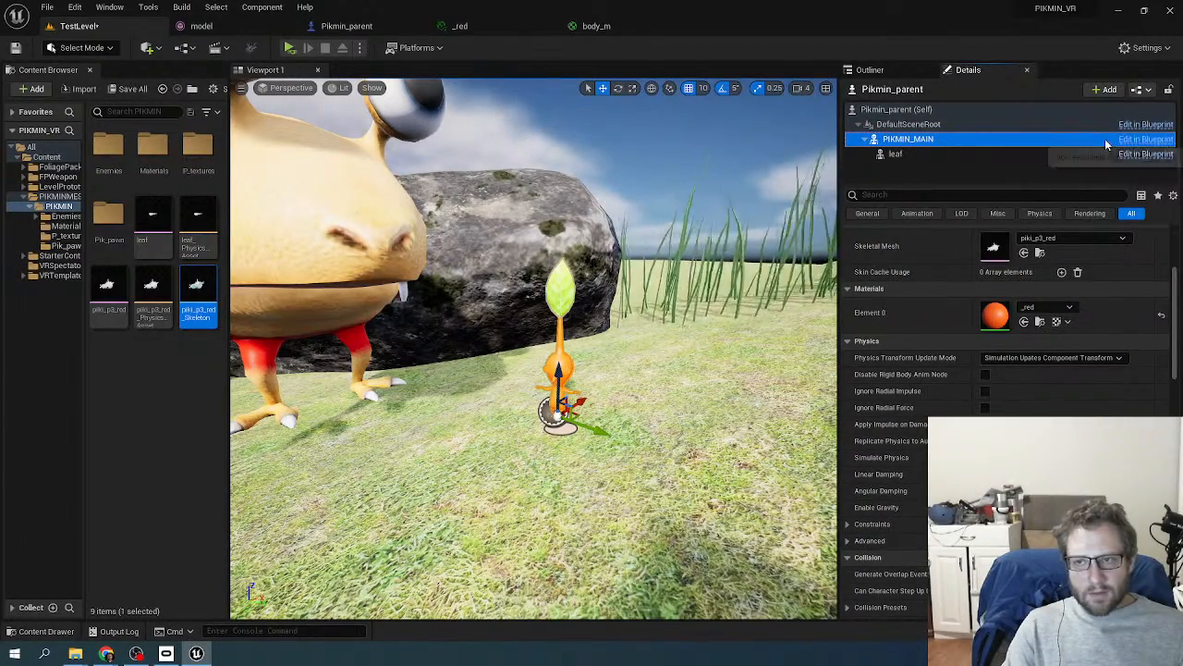
- Select the piki_p3_red_Skeleton actor lying on the ground by the Bulborb's foot
{"action": "right_click", "coordinate": [557, 370]}
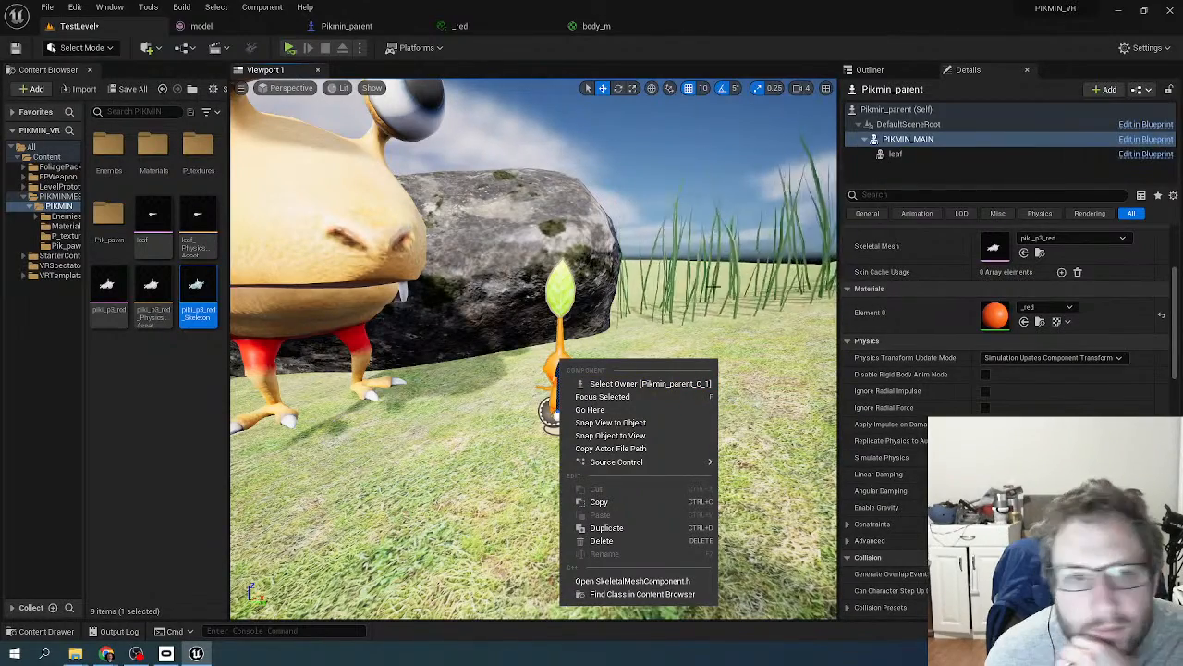
{"action": "left_click", "coordinate": [387, 402]}
{"action": "left_click", "coordinate": [388, 397]}
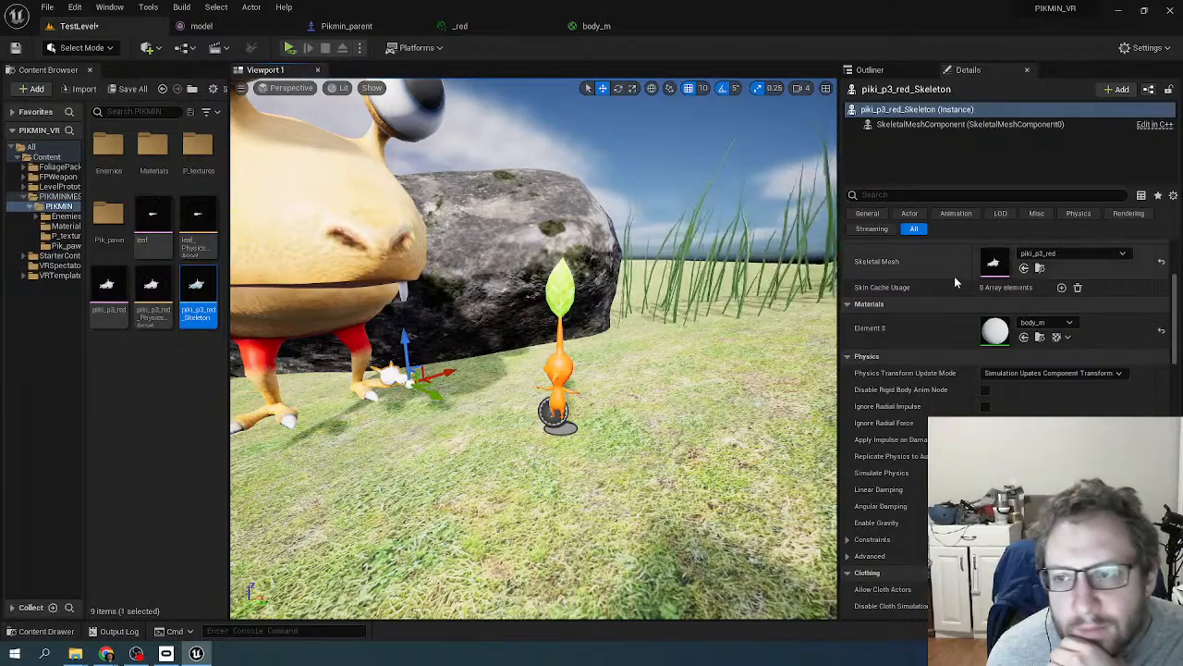
- Examine the actions available for the skeletal mesh component and the piki_p3_red_Skeleton and Pikmin_parent actors in the level
{"action": "right_click", "coordinate": [909, 123]}
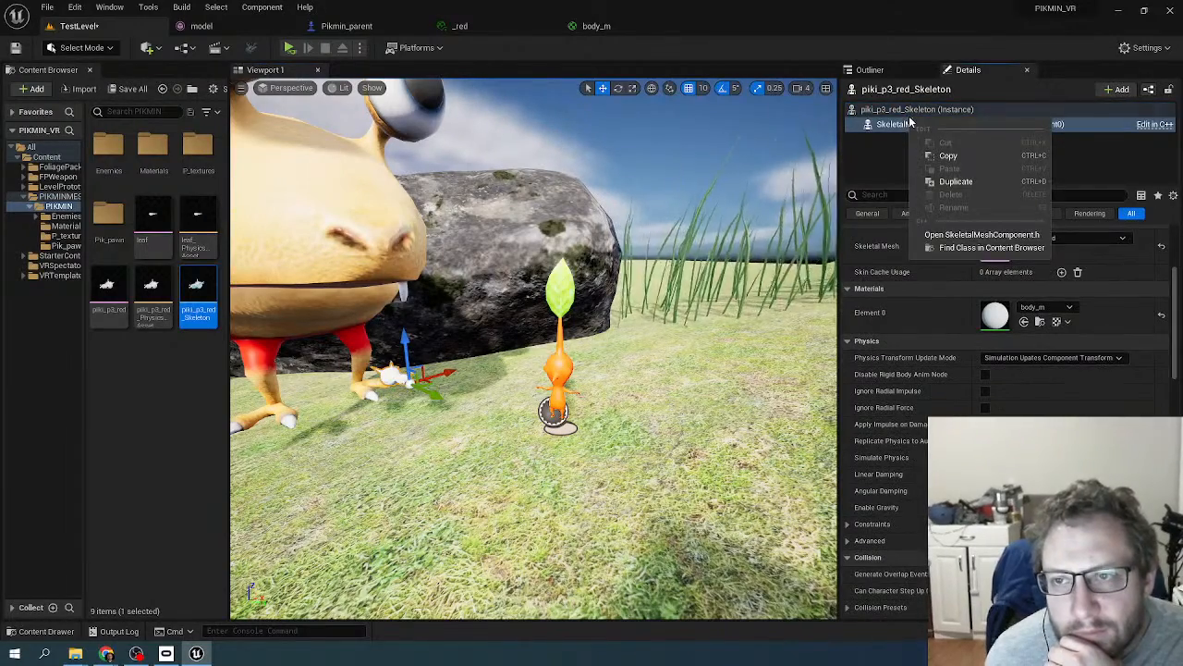
{"action": "left_click", "coordinate": [906, 123]}
{"action": "left_click", "coordinate": [895, 70]}
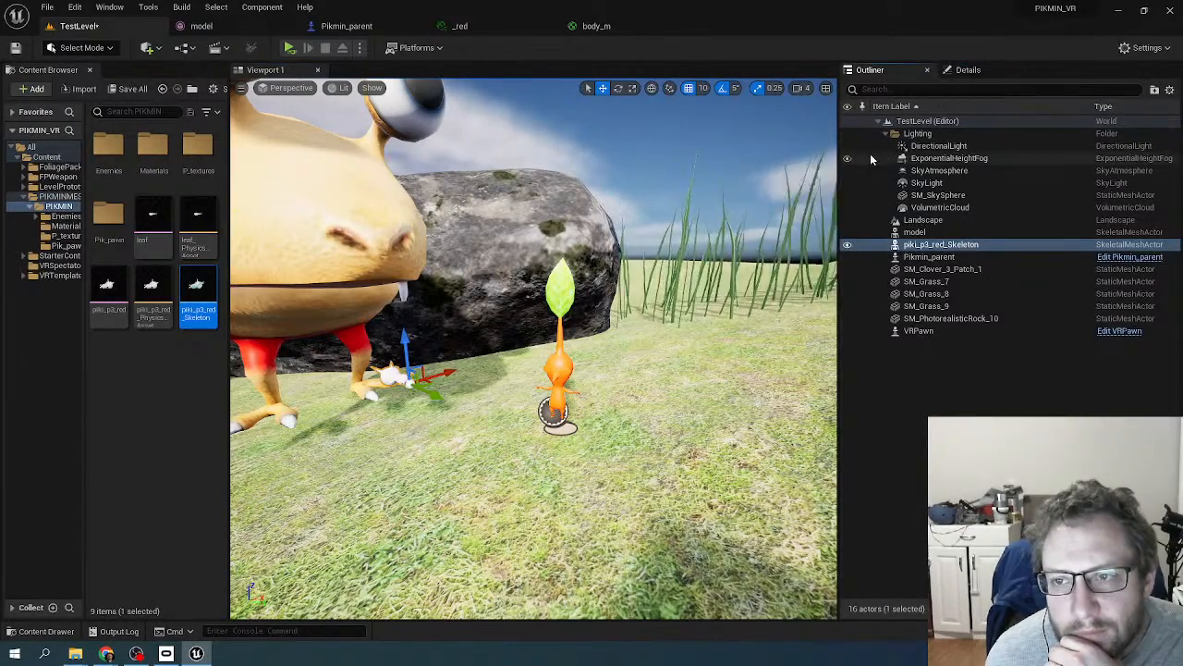
{"action": "right_click", "coordinate": [933, 246]}
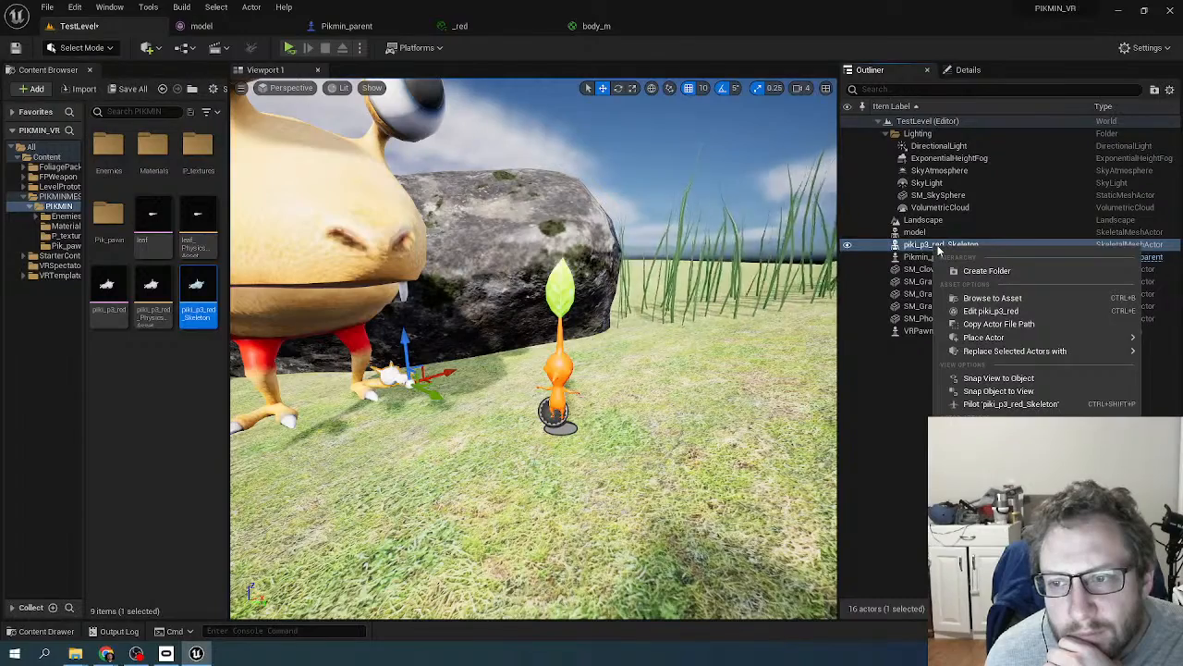
{"action": "left_click", "coordinate": [926, 257]}
{"action": "right_click", "coordinate": [928, 258]}
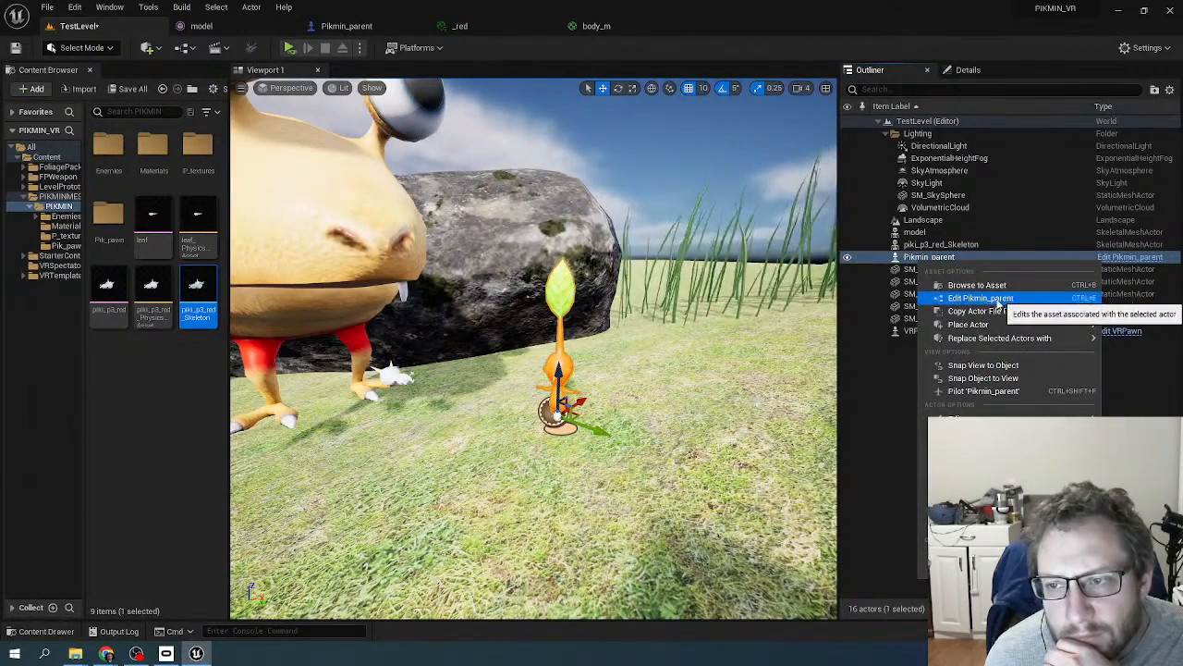
{"action": "mouse_move", "coordinate": [980, 477]}
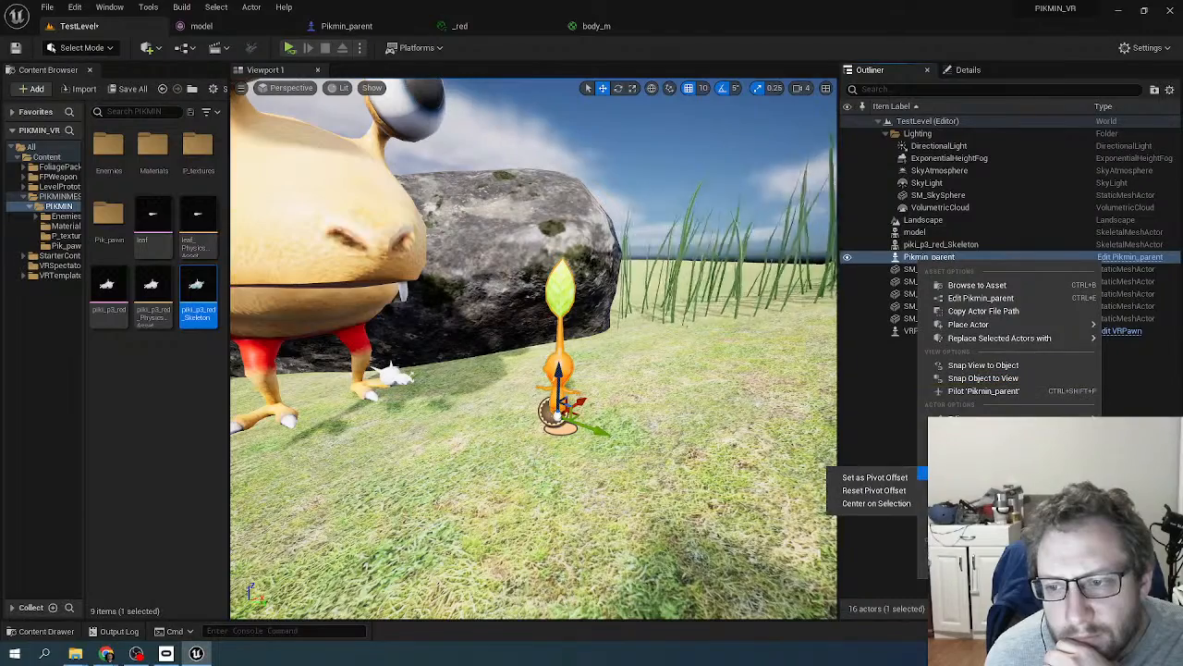
{"action": "mouse_move", "coordinate": [990, 416]}
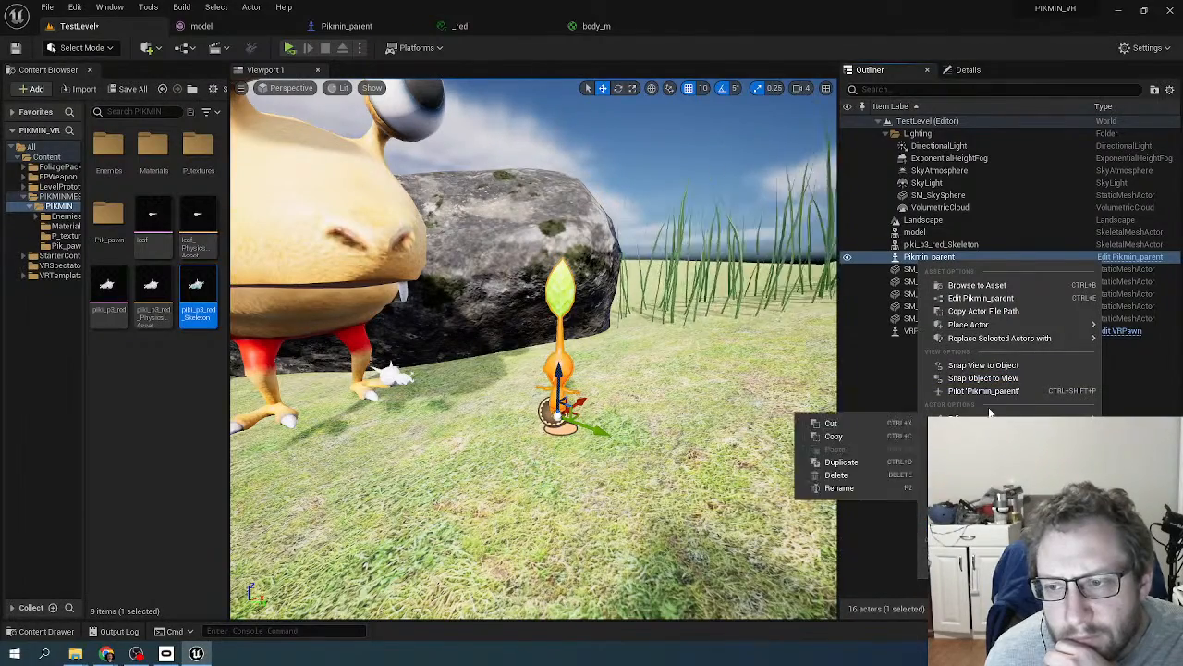
{"action": "mouse_move", "coordinate": [999, 339]}
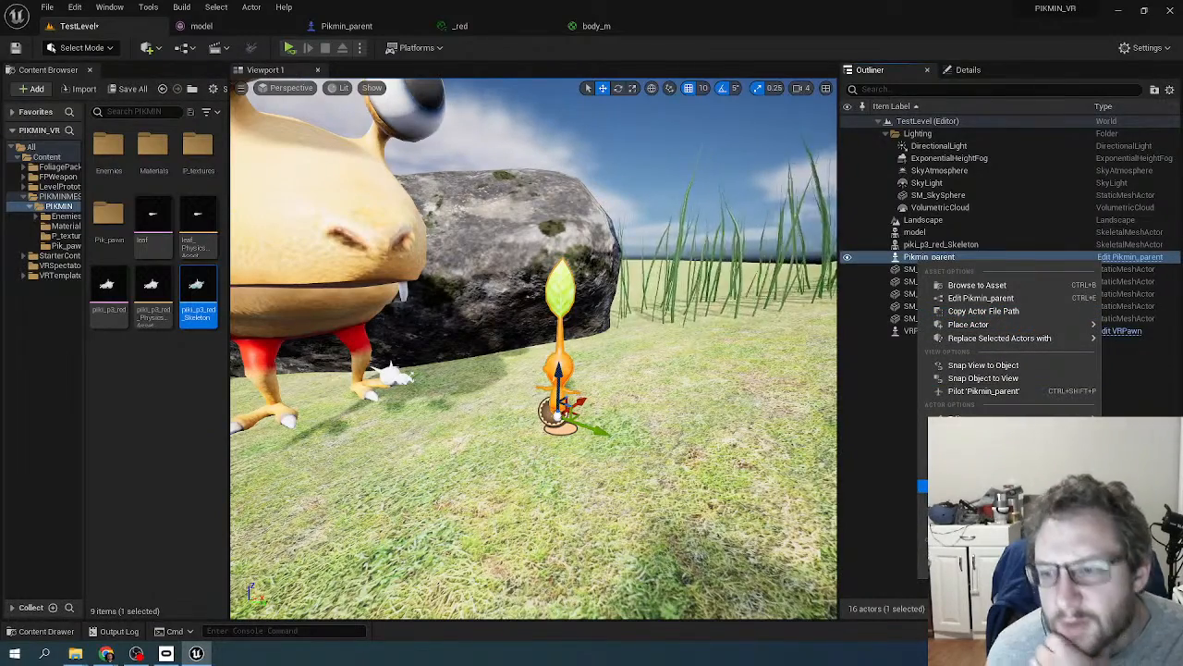
{"action": "mouse_move", "coordinate": [980, 485]}
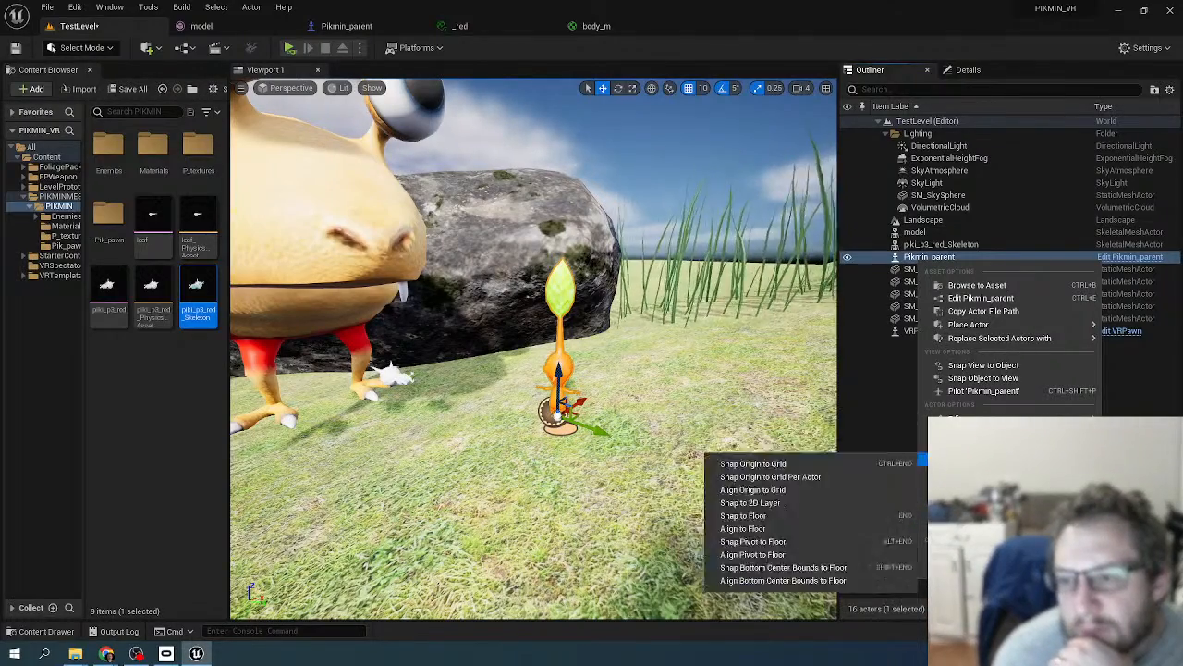
{"action": "mouse_move", "coordinate": [997, 333]}
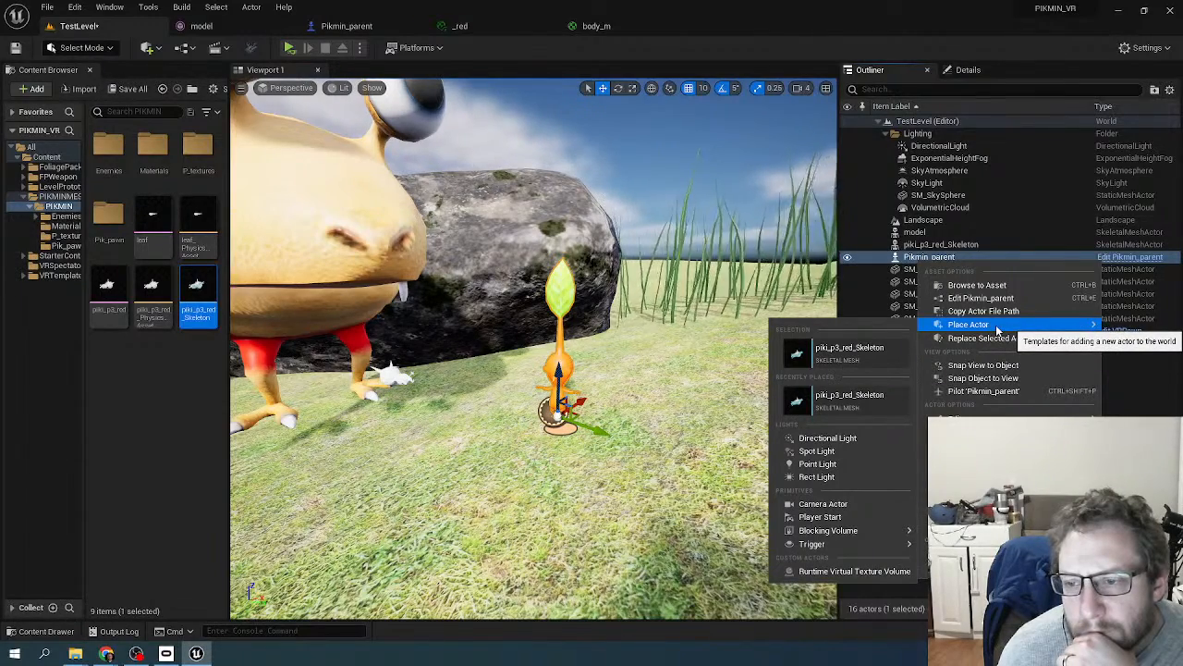
{"action": "mouse_move", "coordinate": [961, 445]}
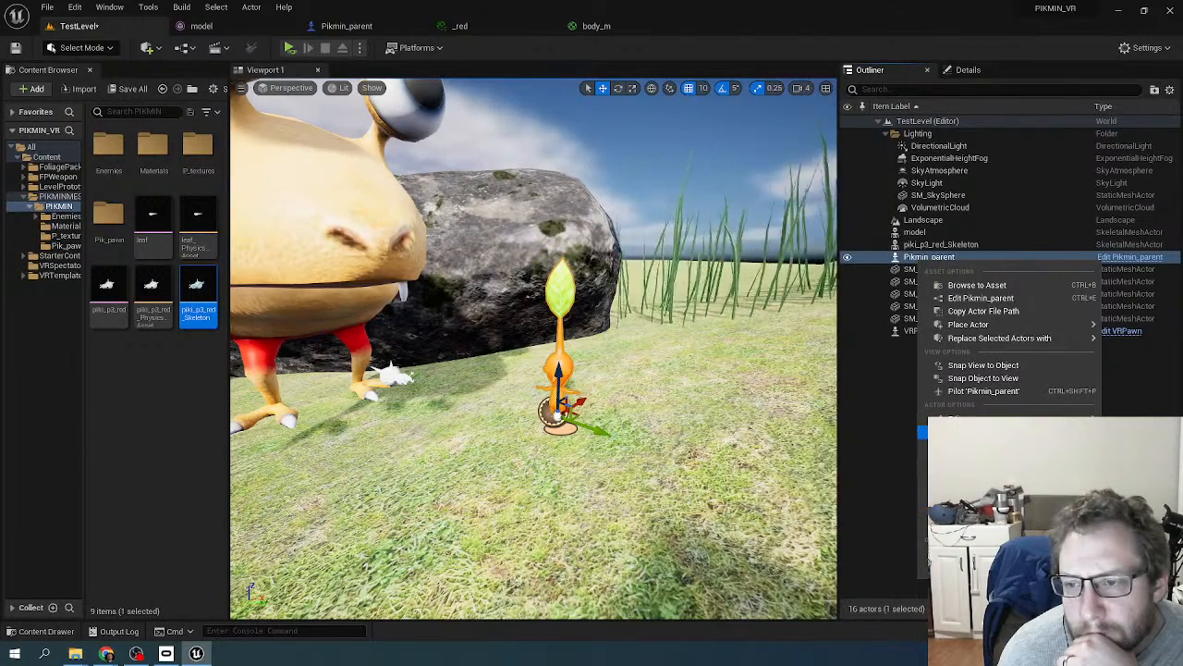
{"action": "mouse_move", "coordinate": [961, 419]}
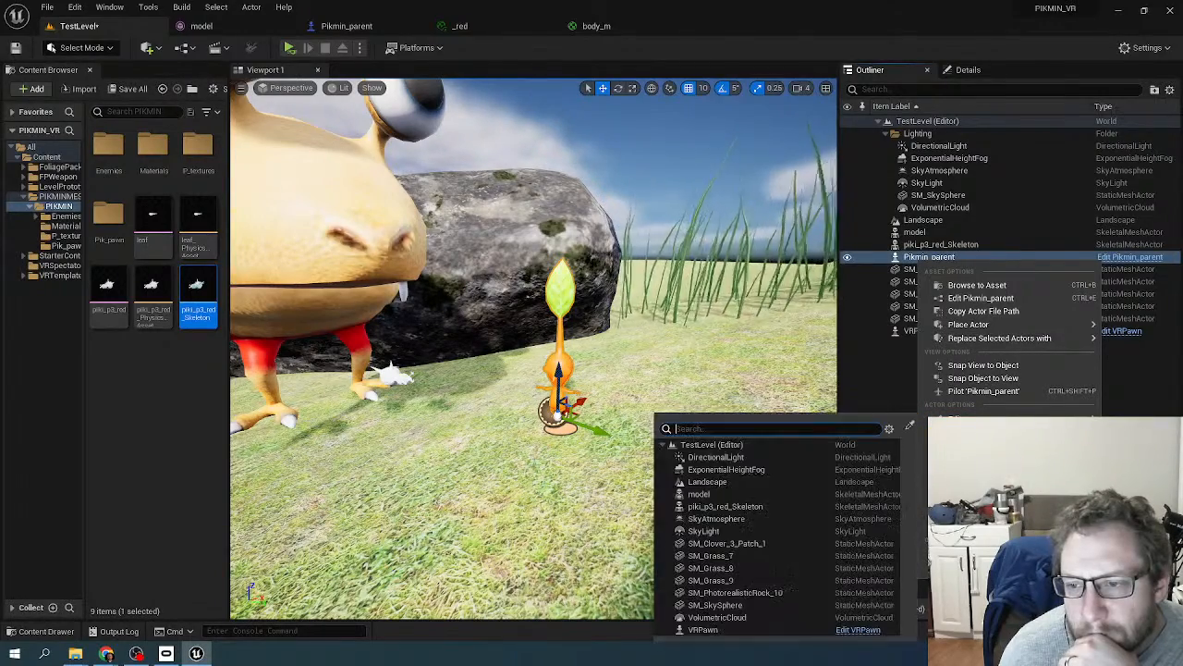
{"action": "mouse_move", "coordinate": [962, 552]}
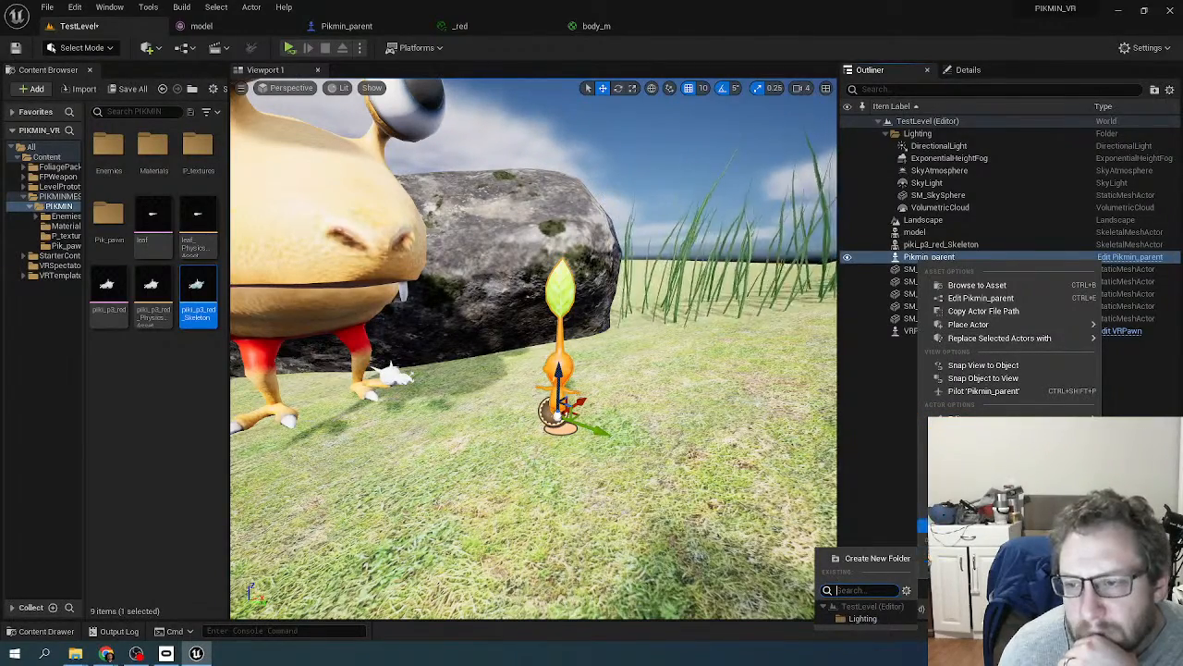
{"action": "left_click", "coordinate": [885, 387]}
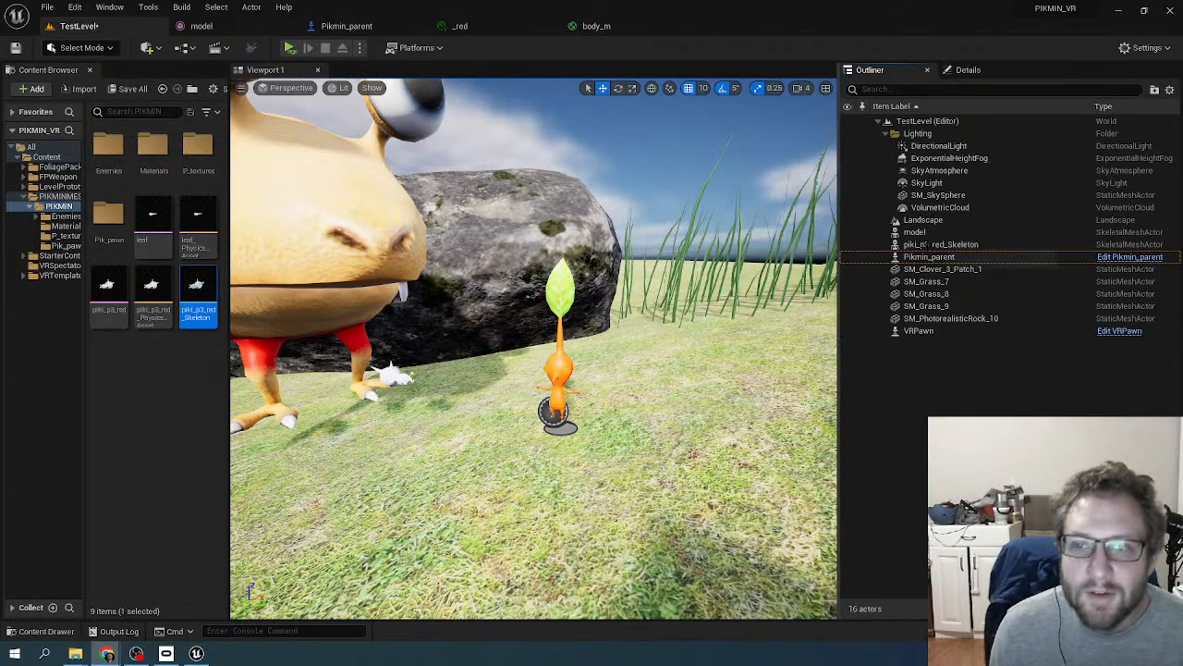
{"action": "left_click", "coordinate": [929, 256]}
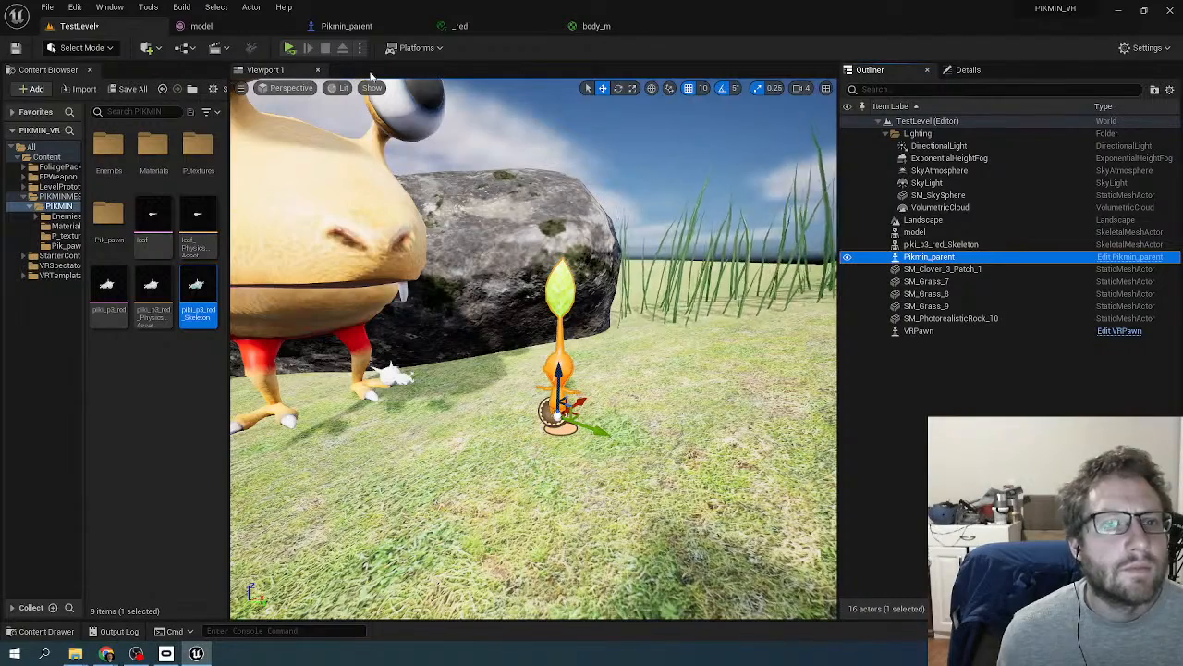
{"action": "left_click", "coordinate": [436, 50]}
{"action": "left_click", "coordinate": [436, 50]}
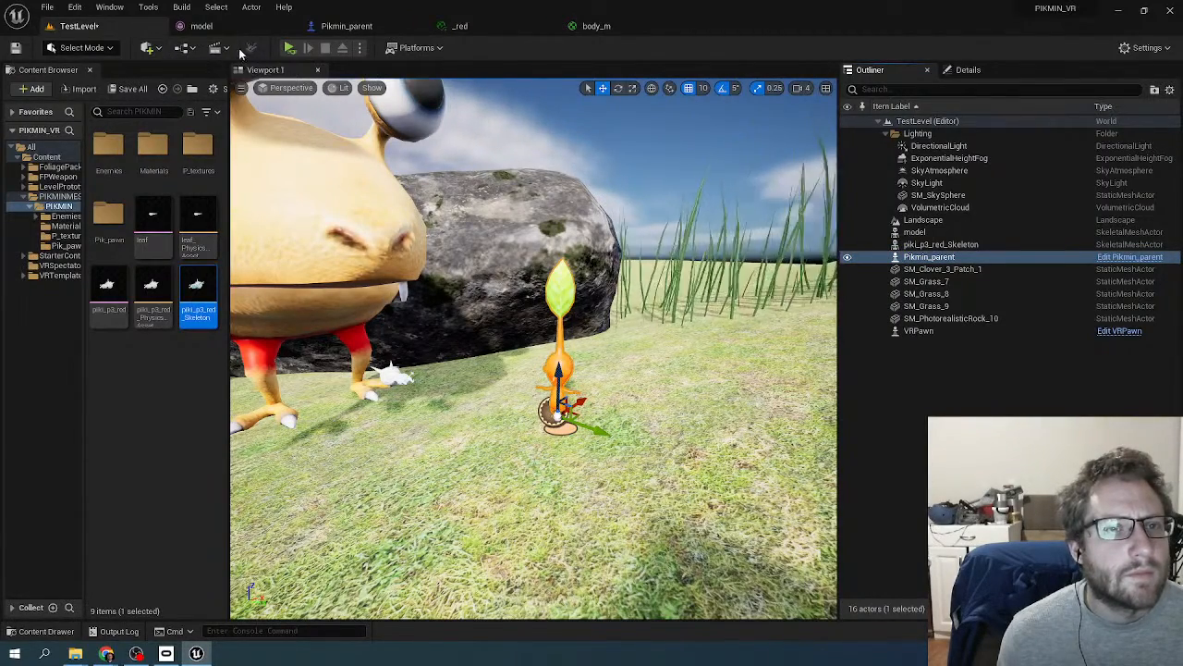
{"action": "left_click", "coordinate": [106, 52]}
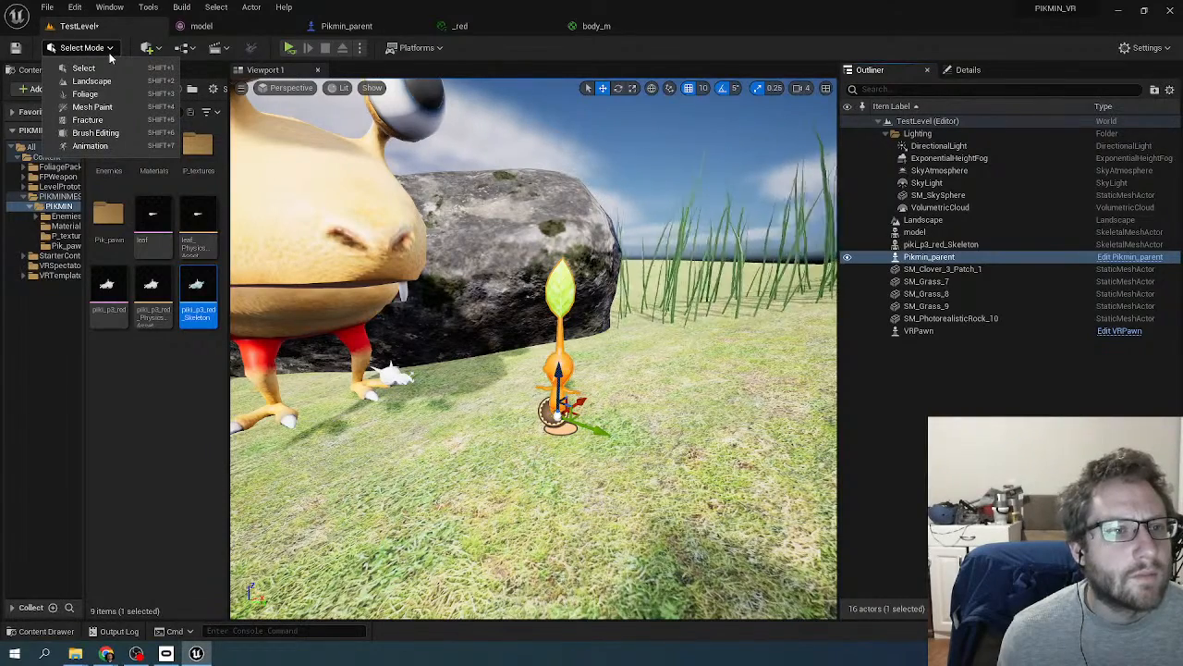
{"action": "left_click", "coordinate": [109, 56]}
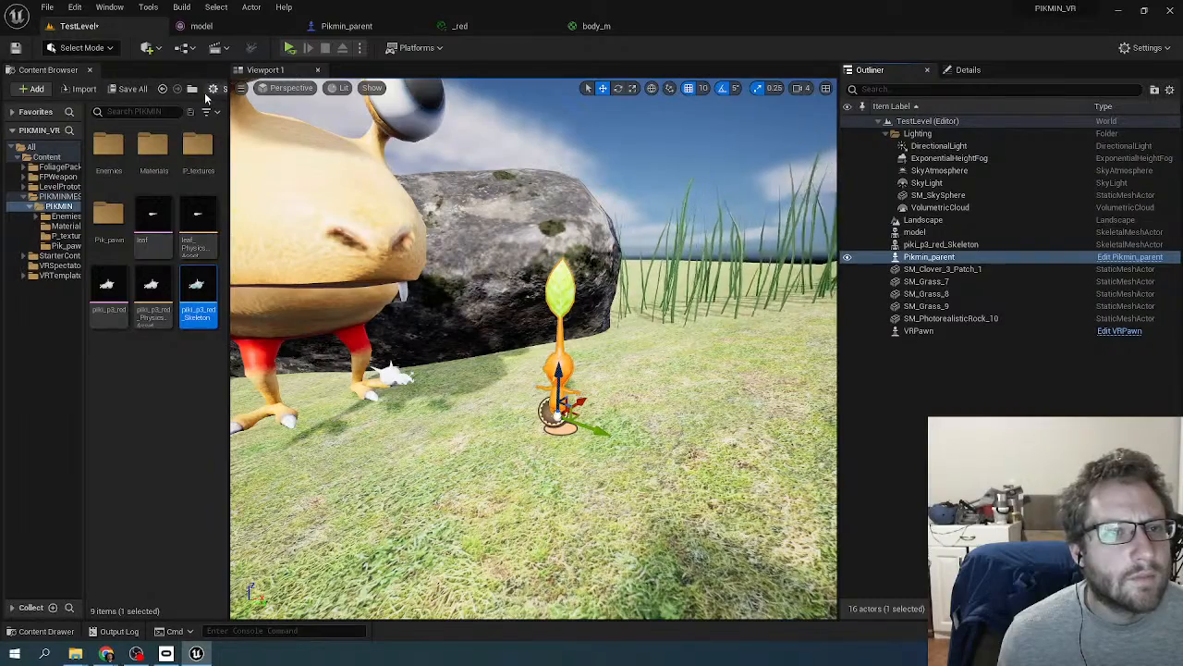
- Open the piki_p3_red_Skeleton asset and regenerate its skeleton from the preview mesh hierarchy
{"action": "right_click", "coordinate": [203, 315]}
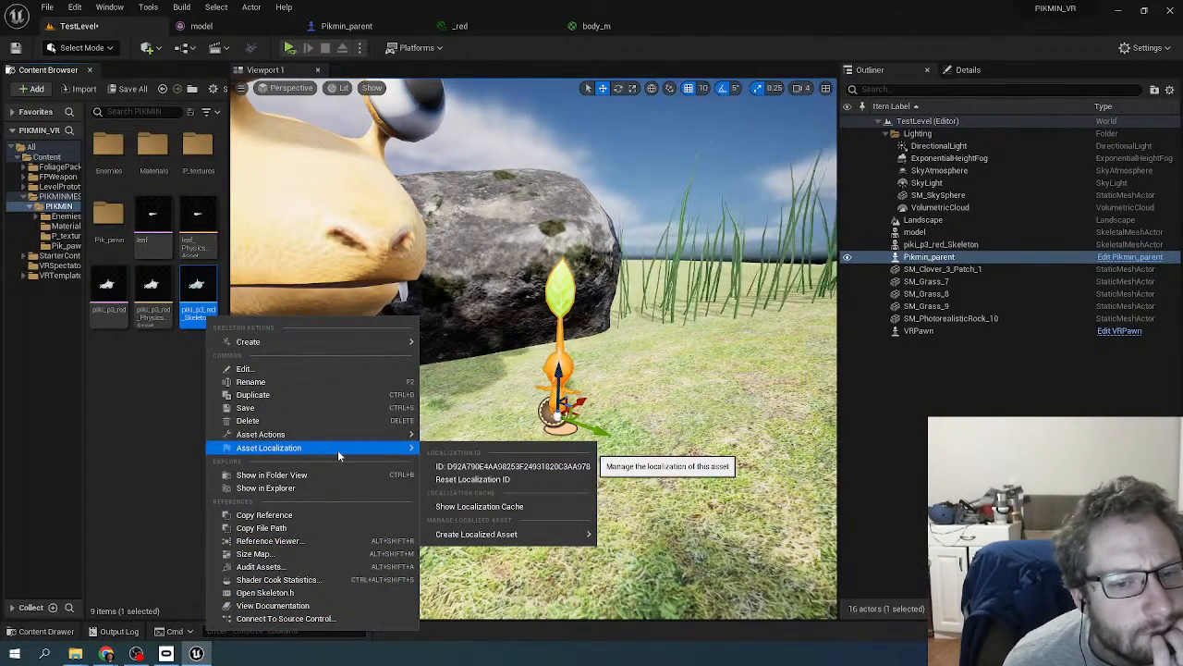
{"action": "mouse_move", "coordinate": [344, 434]}
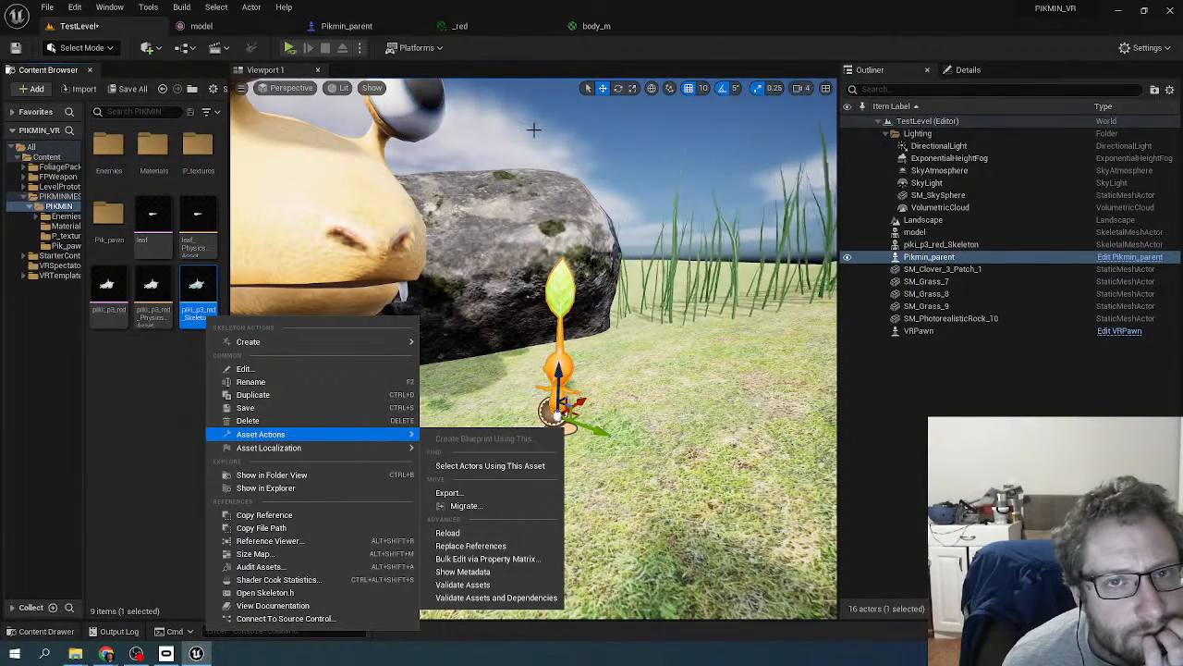
{"action": "left_click", "coordinate": [448, 533]}
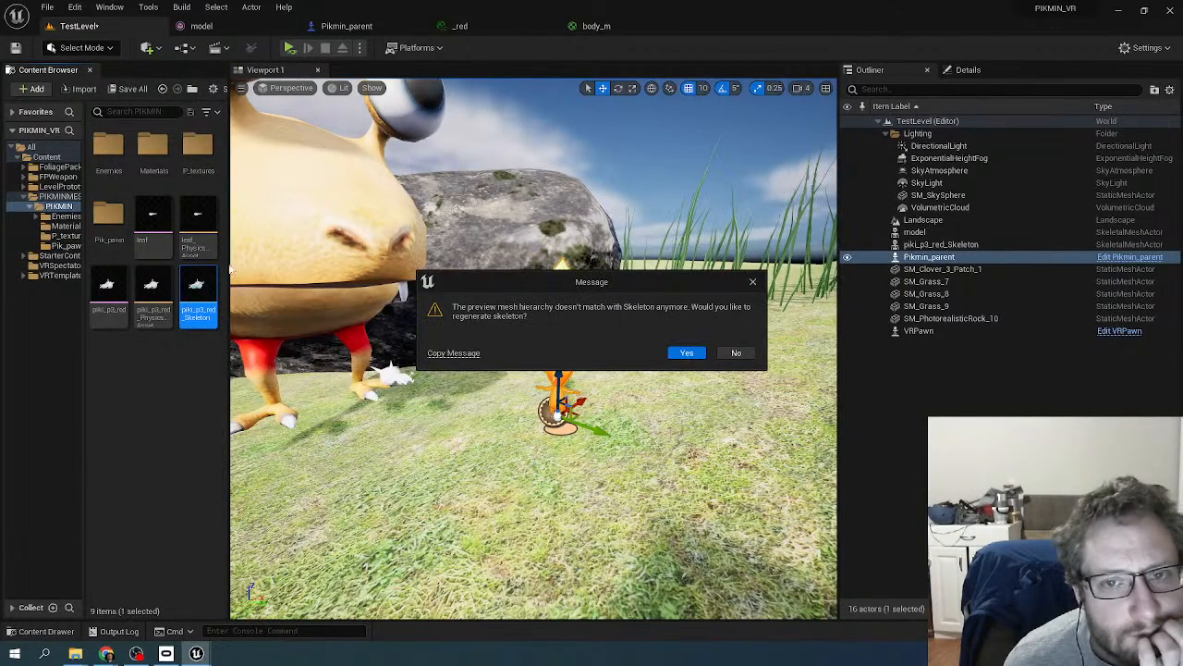
{"action": "left_click", "coordinate": [687, 352]}
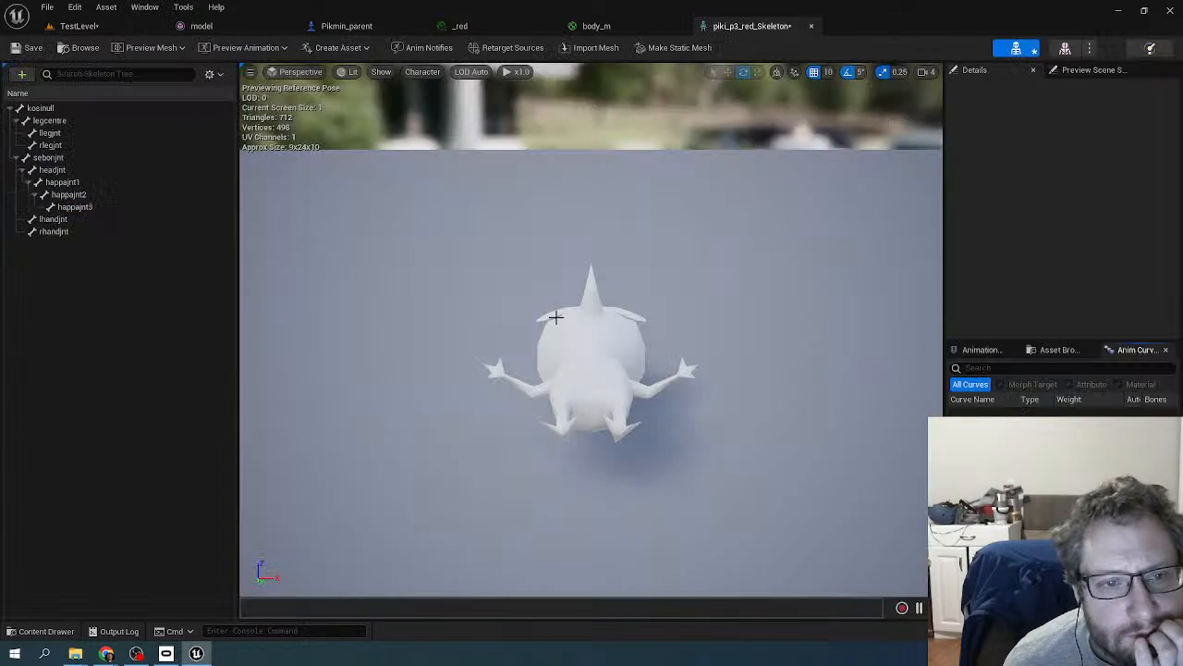
- Convert the previewed Pikmin mesh into a static mesh named pikistatictestmesh, saved in the Meshes folder
{"action": "right_click_drag", "start_coordinate": [588, 306], "coordinate": [588, 444]}
{"action": "scroll", "coordinate": [590, 299], "scroll_direction": "down", "scroll_amount": 5}
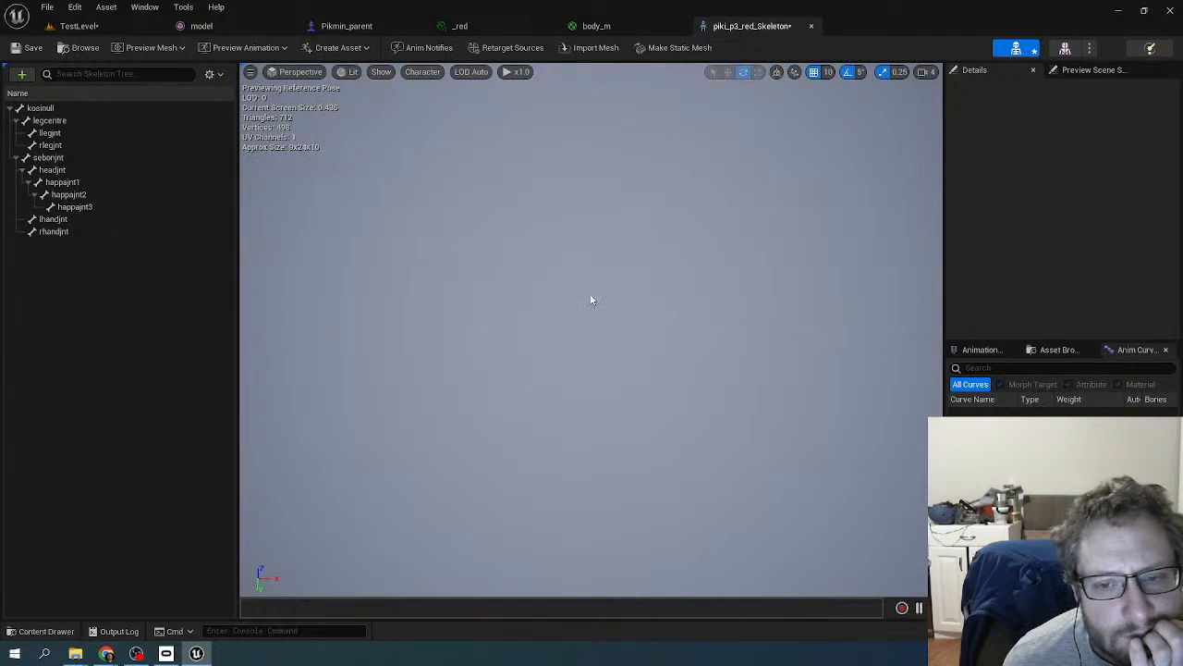
{"action": "scroll", "coordinate": [589, 391], "scroll_direction": "up", "scroll_amount": 2}
{"action": "mouse_move", "coordinate": [589, 392]}
{"action": "right_mouse_down"}
{"action": "mouse_move", "coordinate": [586, 438]}
{"action": "mouse_move", "coordinate": [569, 400]}
{"action": "right_mouse_up"}
{"action": "scroll", "coordinate": [592, 407], "scroll_direction": "up", "scroll_amount": 4}
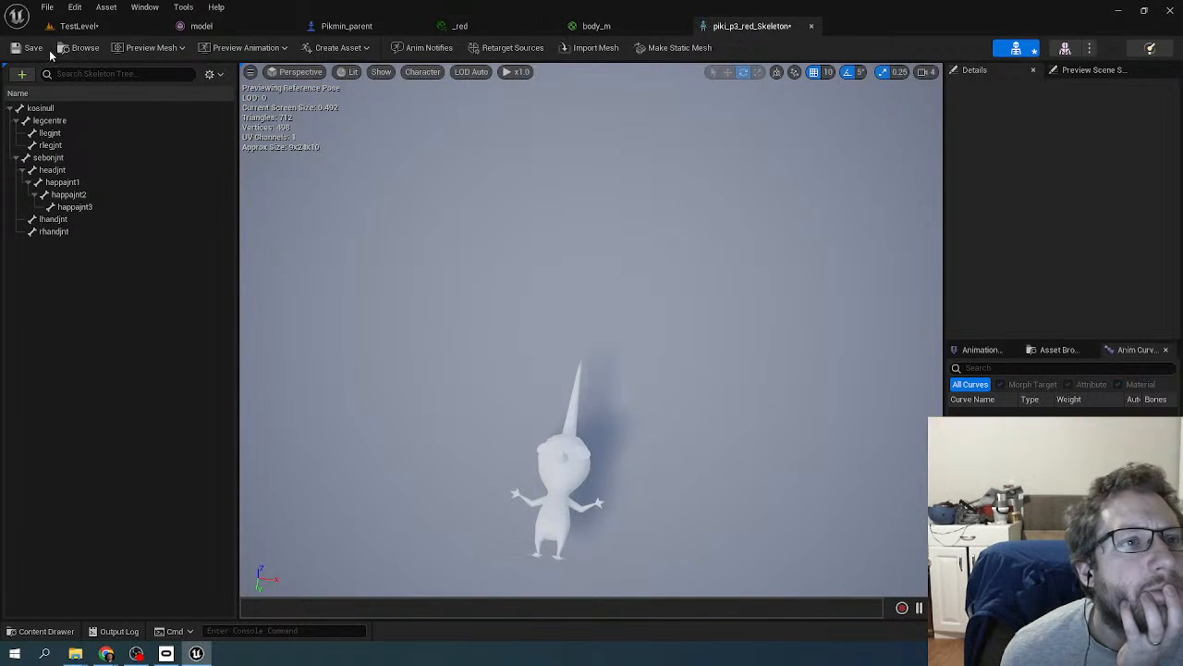
{"action": "left_click", "coordinate": [168, 52]}
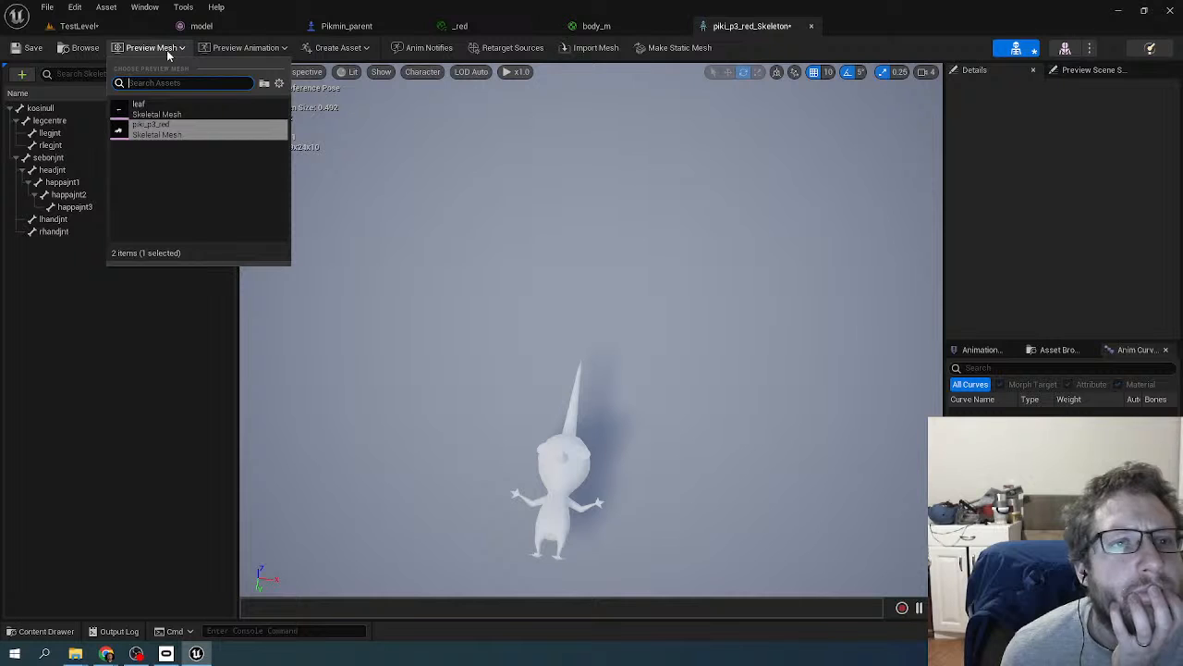
{"action": "left_click", "coordinate": [168, 52]}
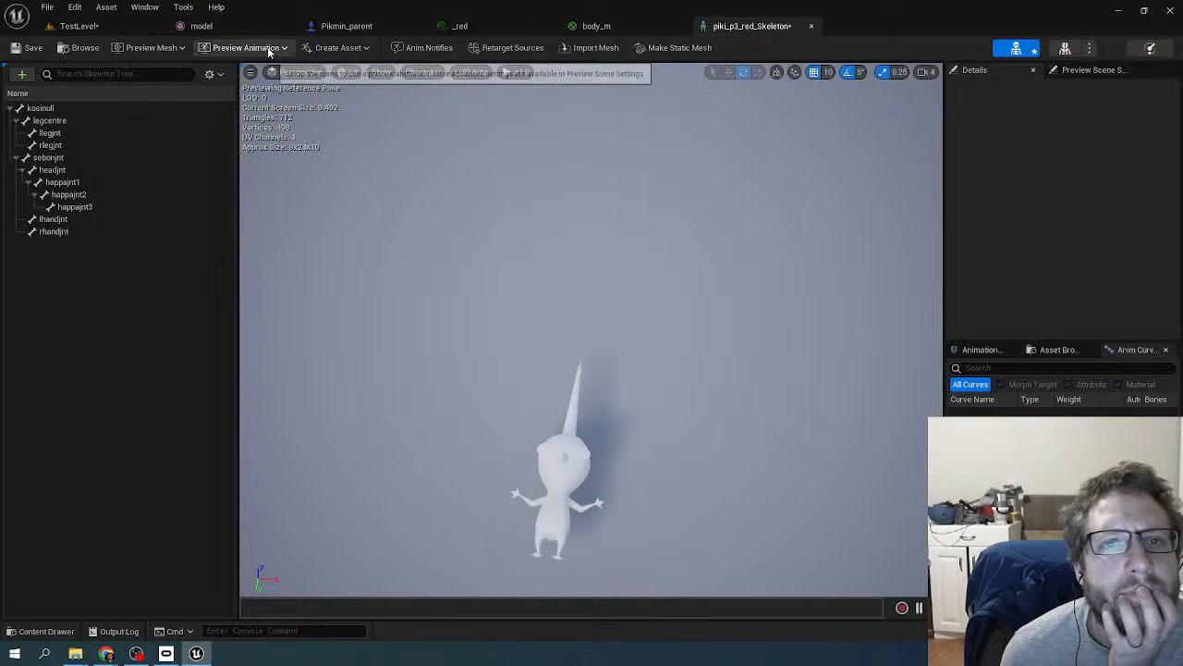
{"action": "left_click", "coordinate": [675, 48]}
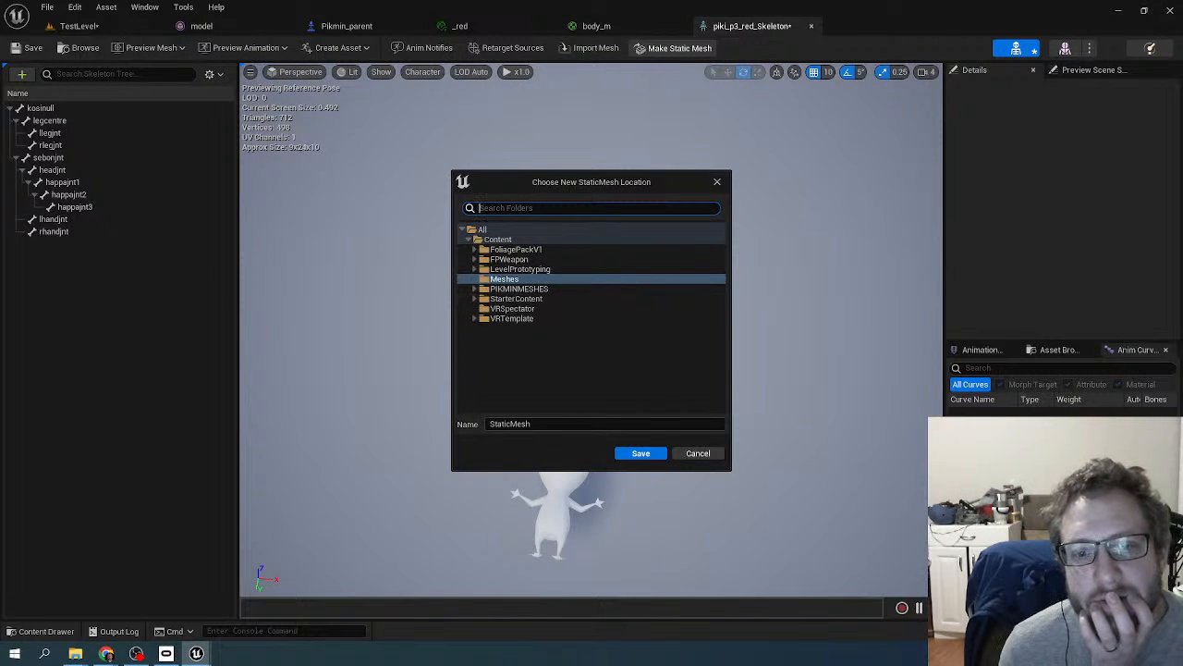
{"action": "left_click", "coordinate": [570, 422]}
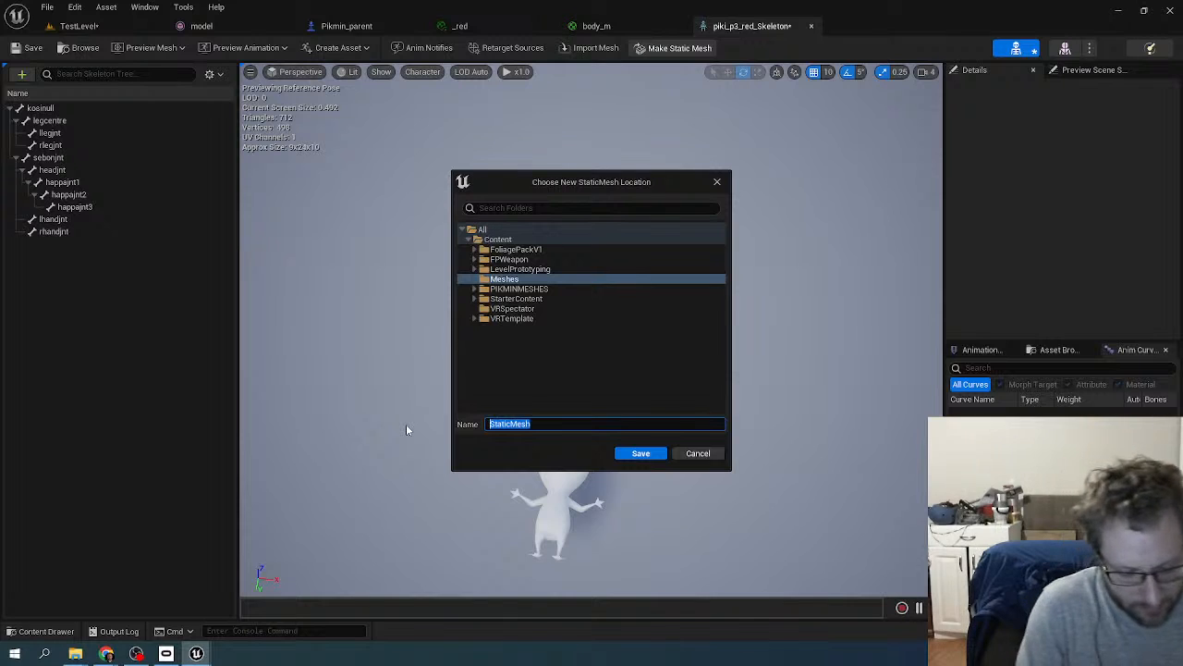
{"action": "type", "text": "pikstatictest"}
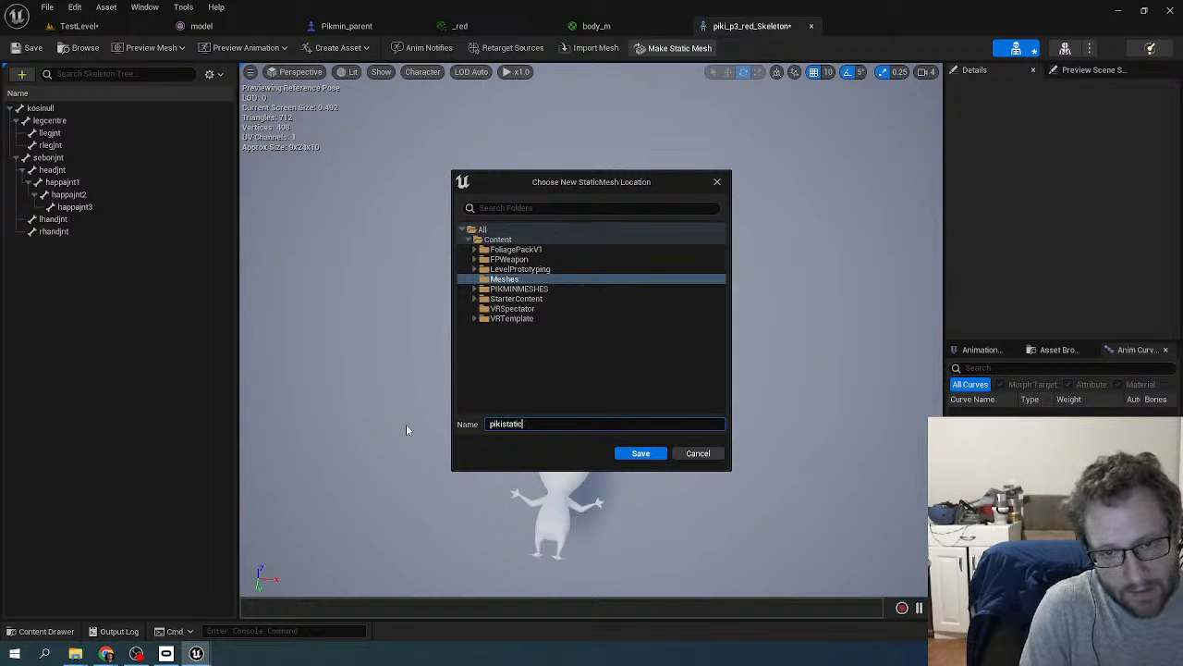
{"action": "type", "text": "mesh"}
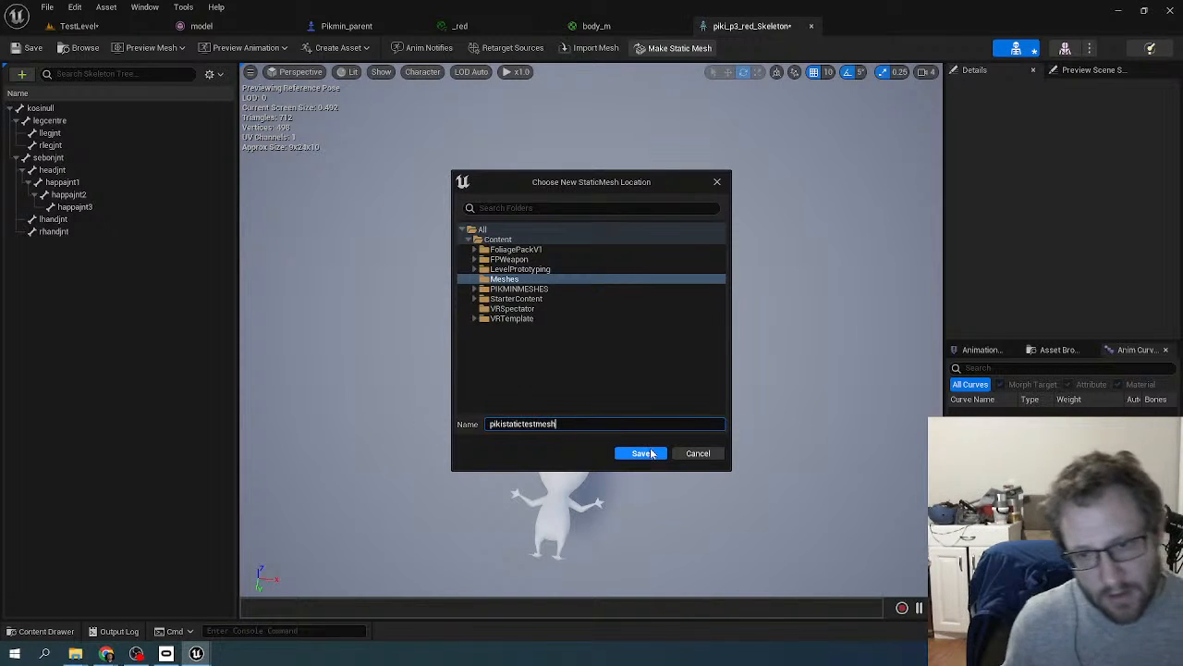
{"action": "left_click", "coordinate": [649, 452]}
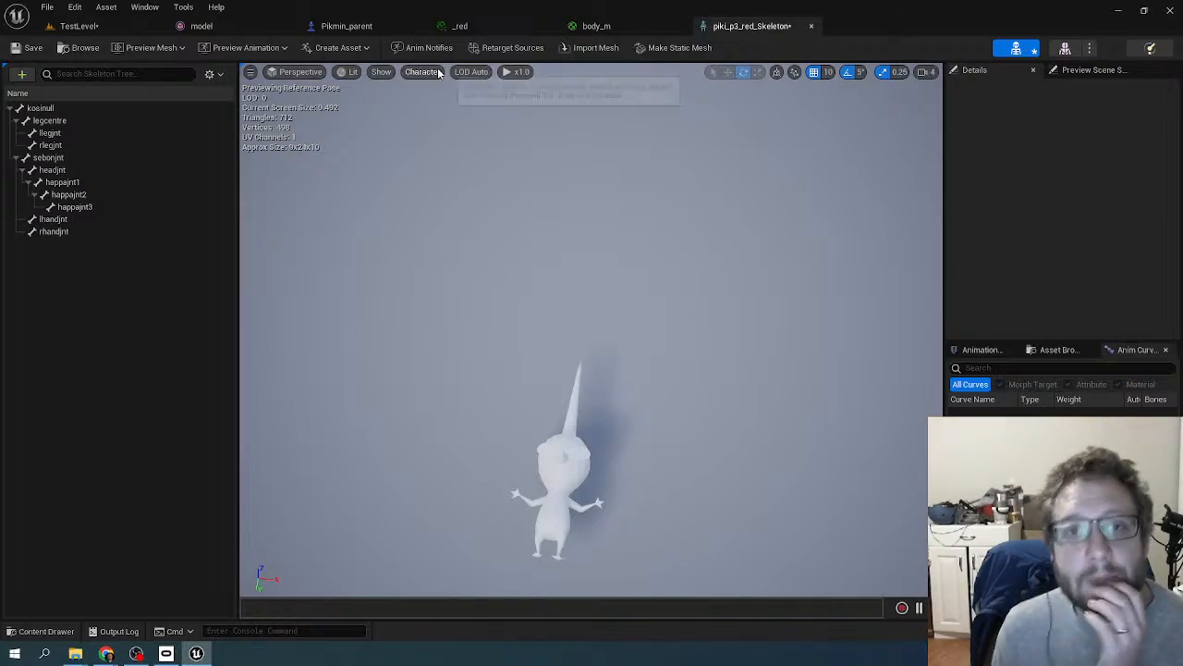
- Save TestLevel and check the body_m material graph
{"action": "left_click", "coordinate": [335, 26]}
{"action": "left_click", "coordinate": [268, 26]}
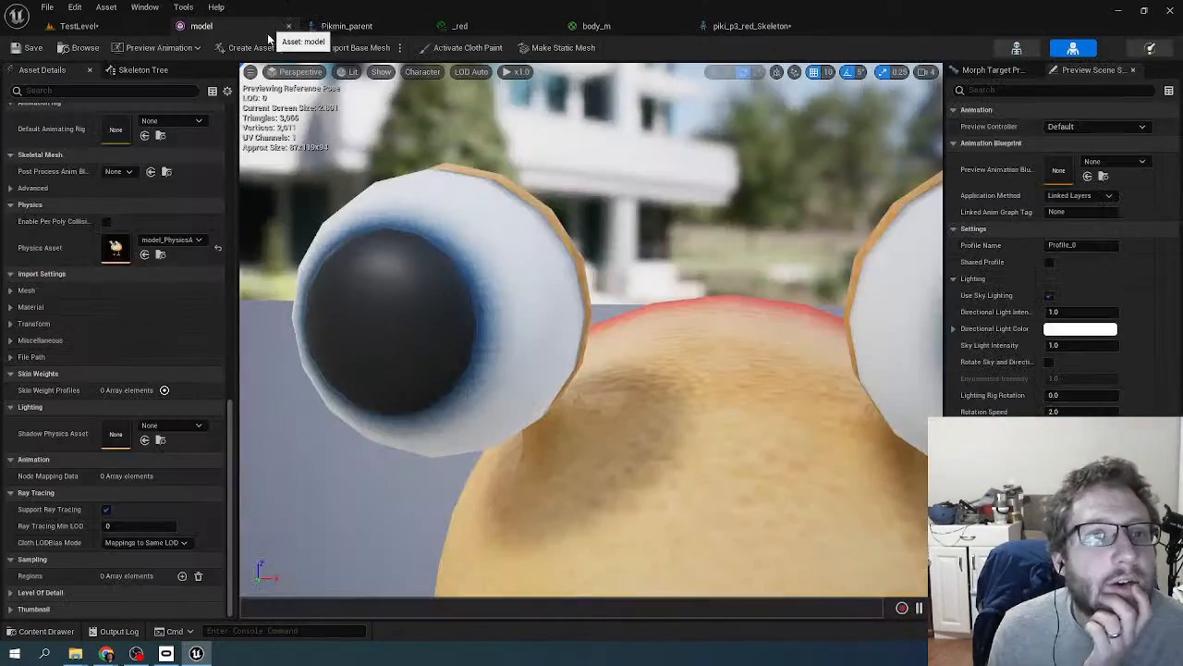
{"action": "left_click", "coordinate": [74, 26]}
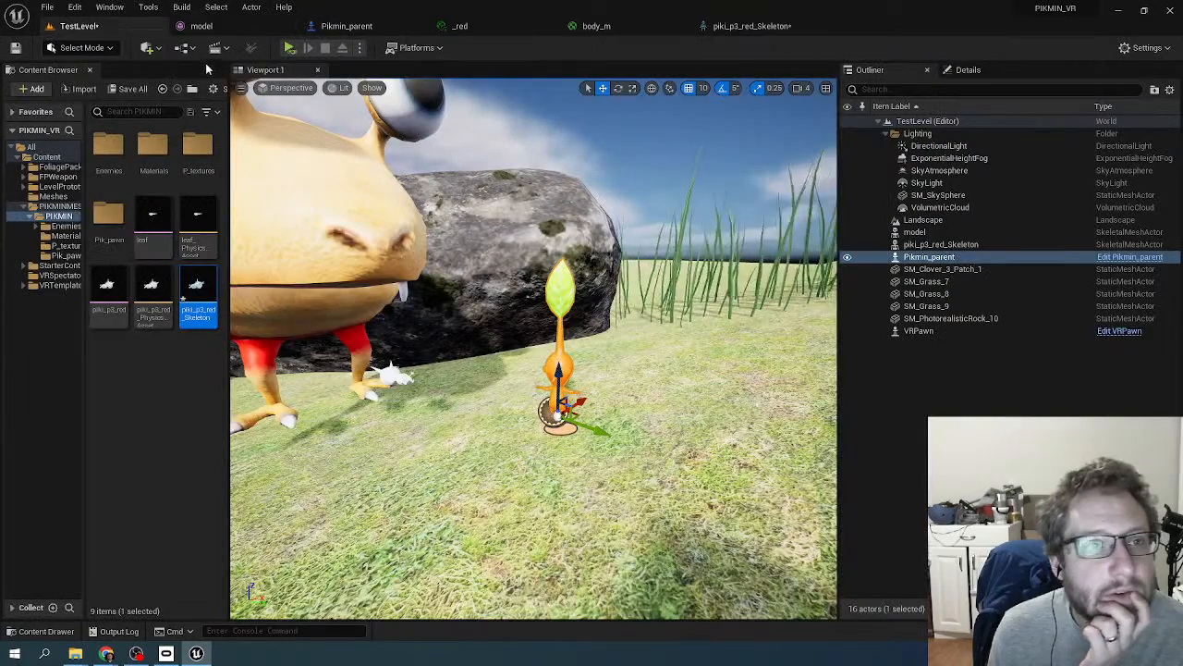
{"action": "left_click", "coordinate": [15, 48]}
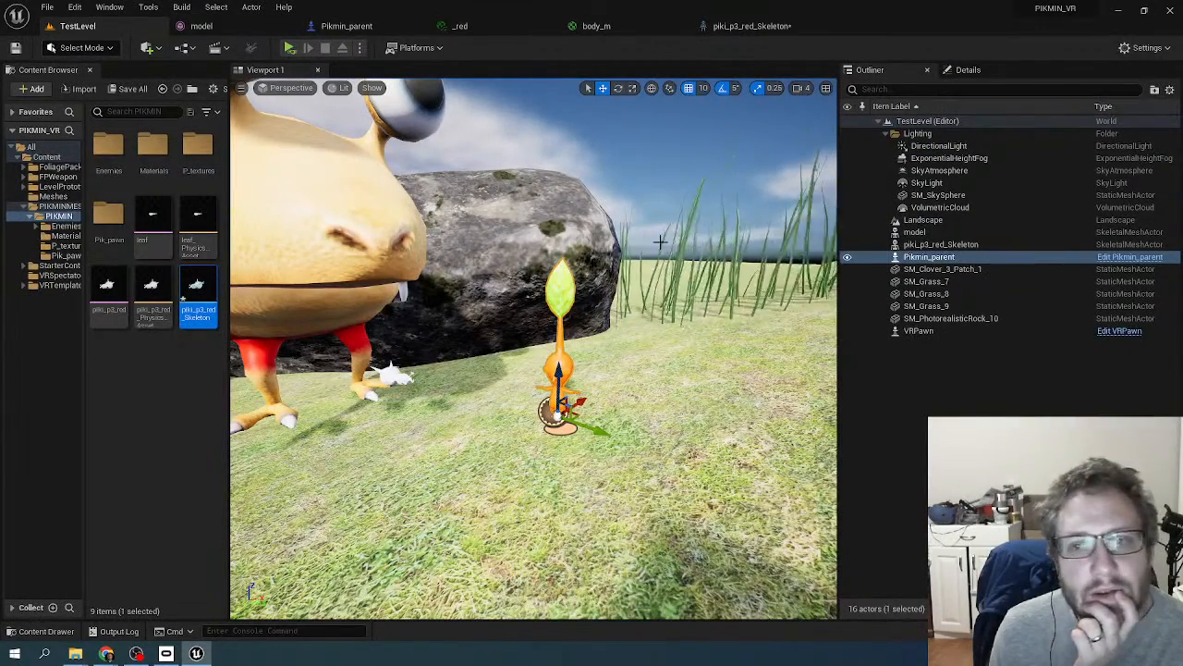
{"action": "left_click", "coordinate": [624, 27]}
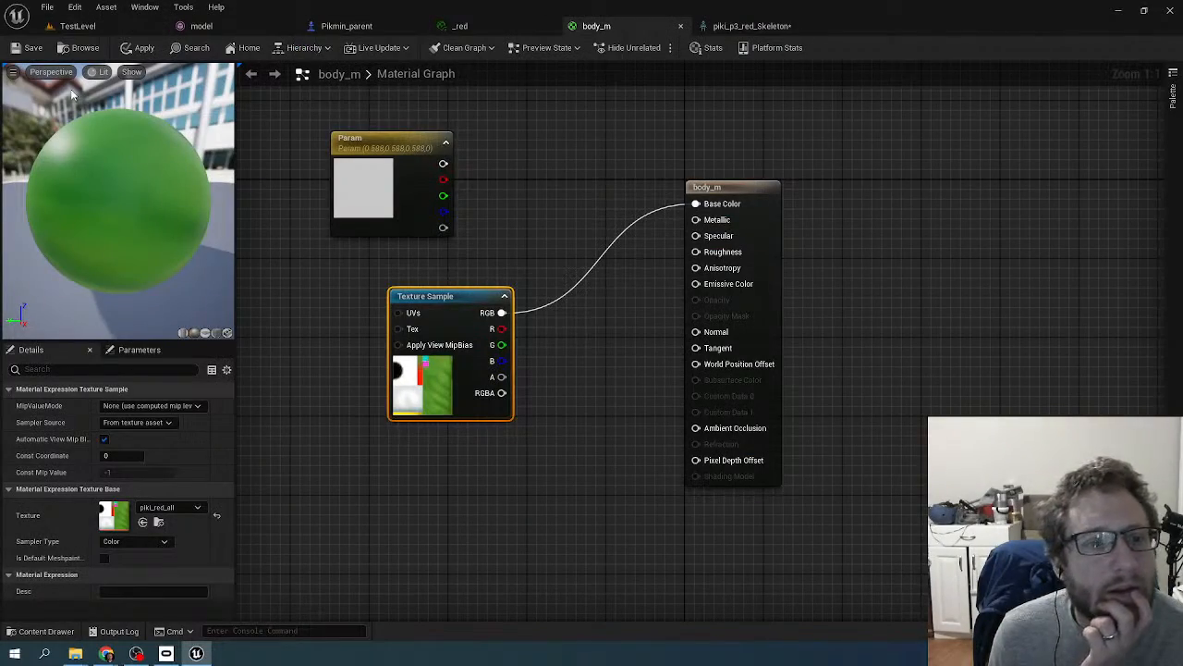
{"action": "left_click", "coordinate": [73, 27]}
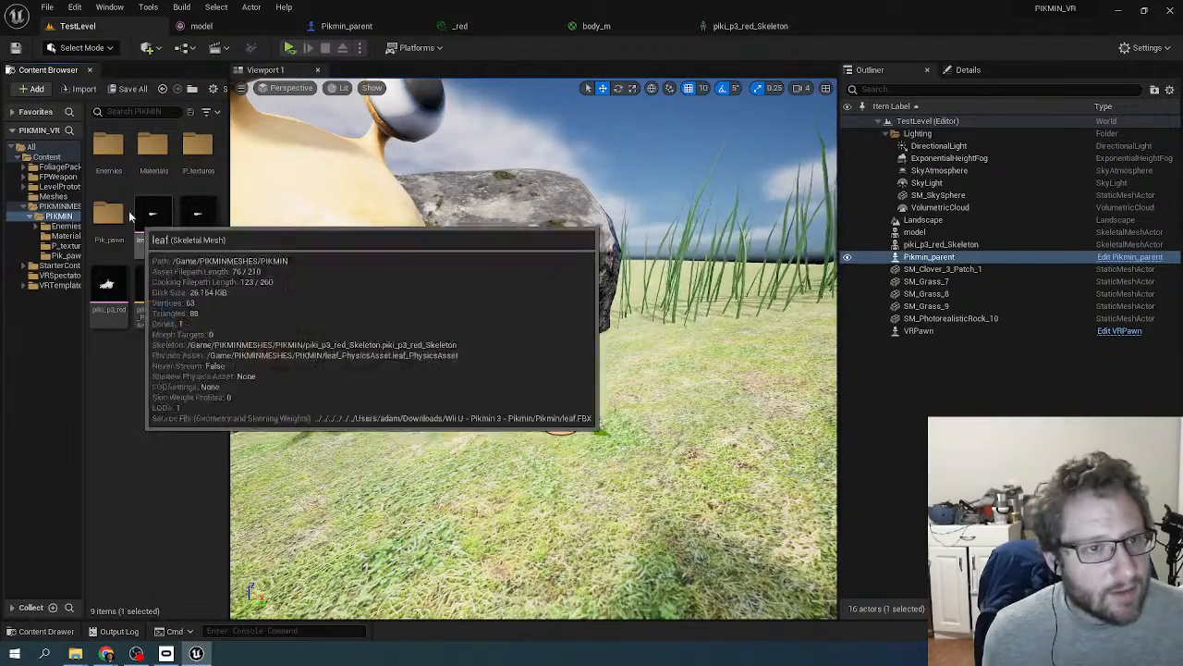
- Find the static mesh pikistatictestmesh by searching all project content for "pikista" and select it
{"action": "double_click", "coordinate": [153, 146]}
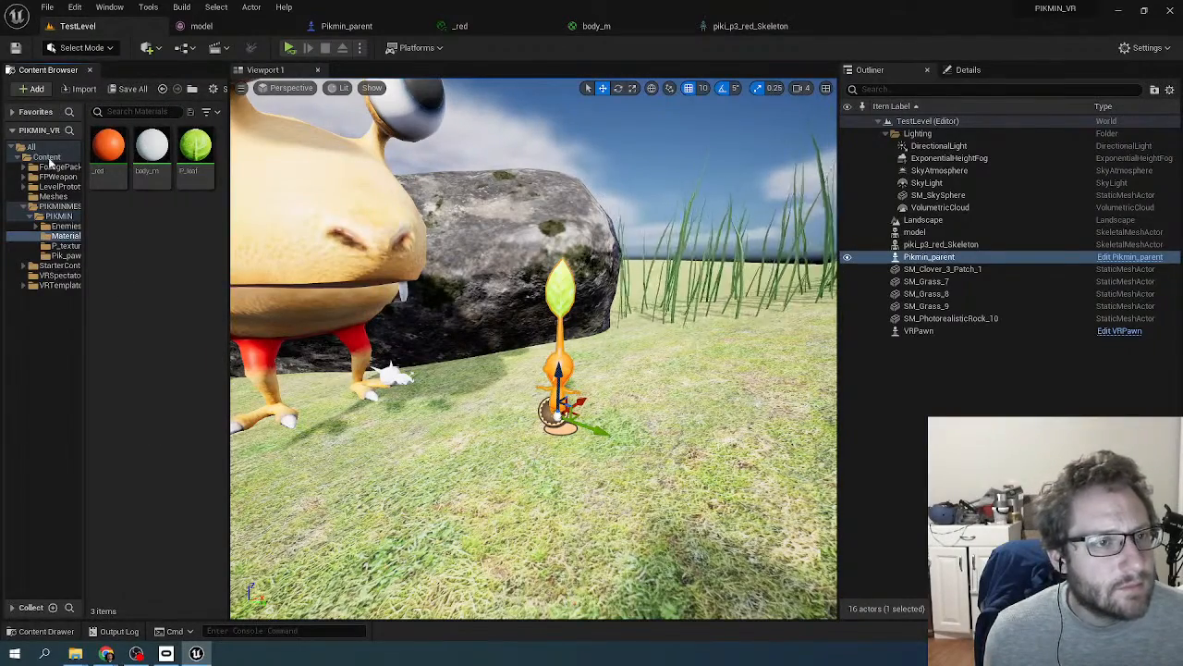
{"action": "left_click", "coordinate": [59, 218]}
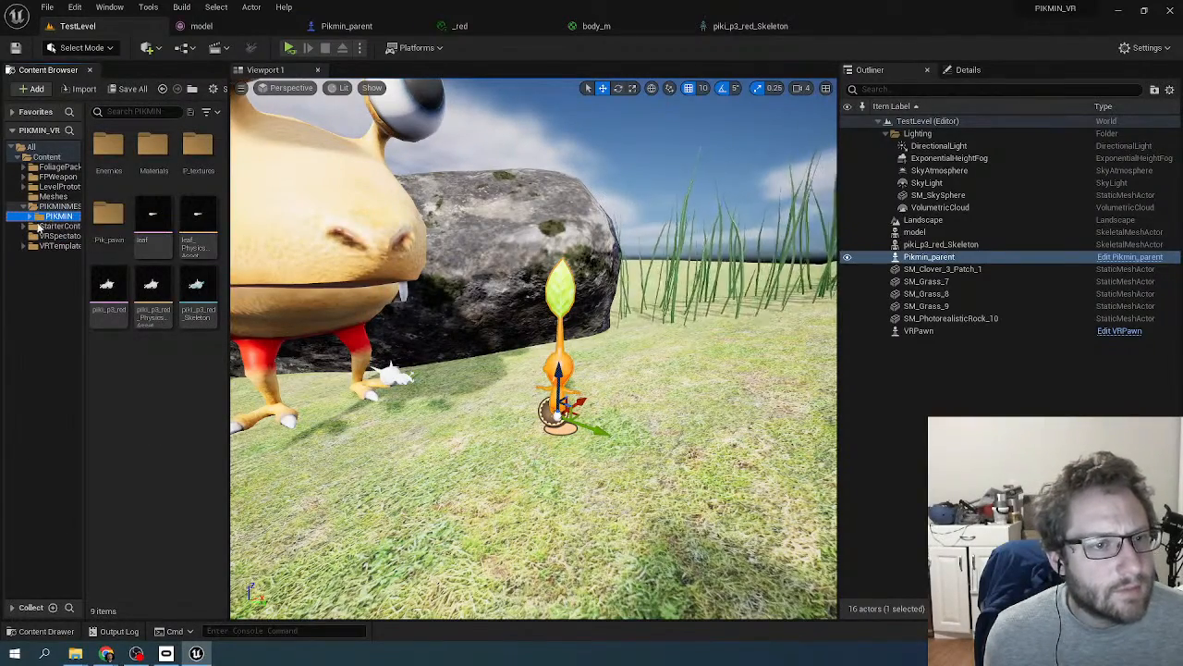
{"action": "left_click", "coordinate": [46, 157]}
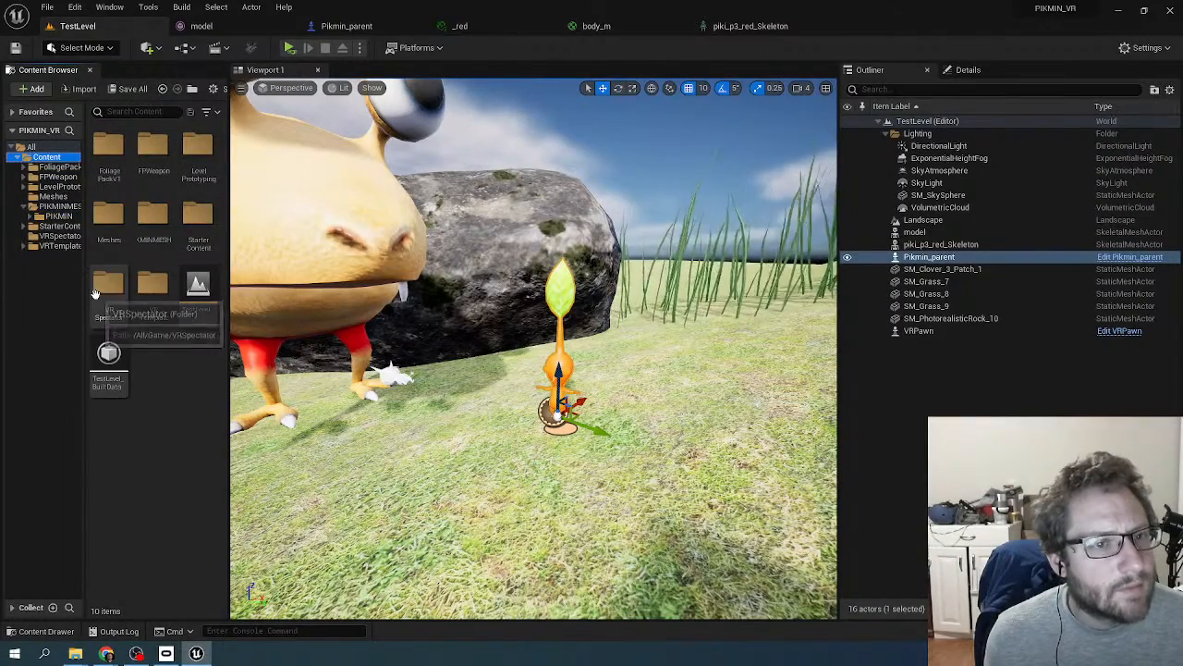
{"action": "left_click", "coordinate": [111, 112]}
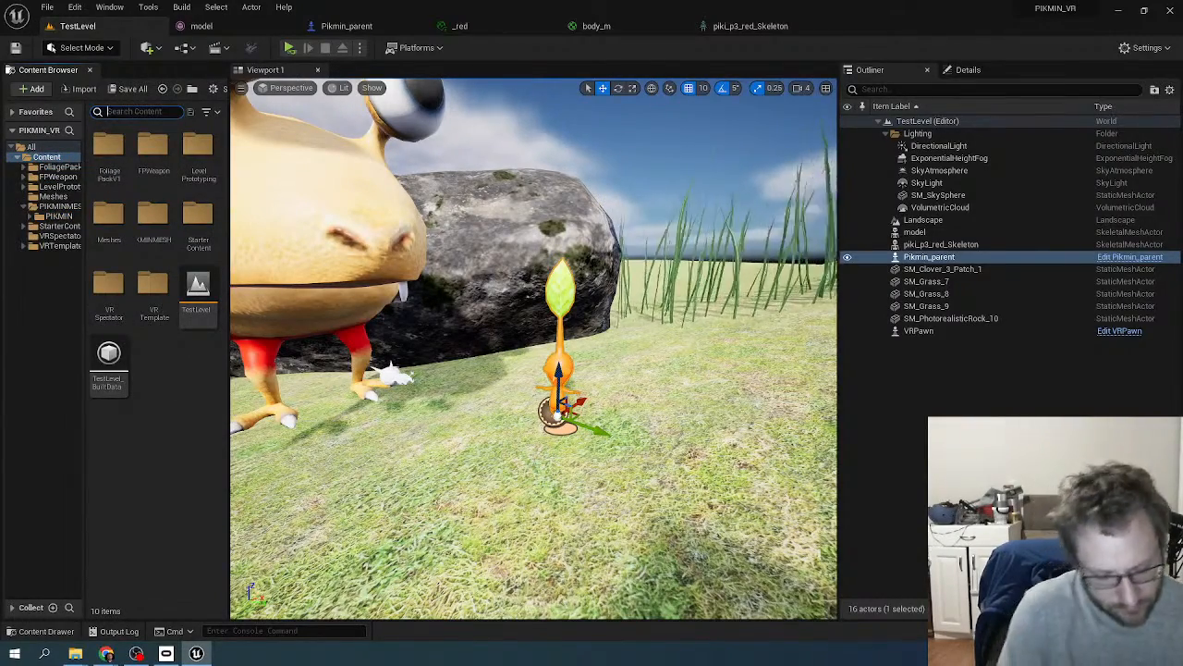
{"action": "type", "text": "pikis"}
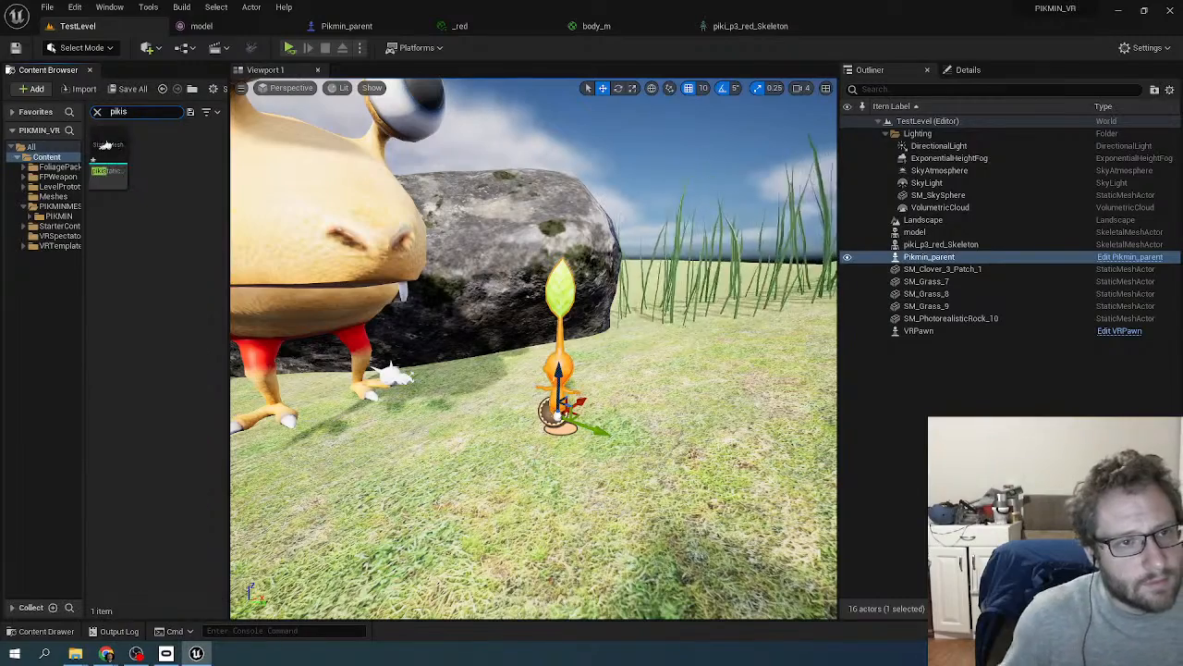
{"action": "key", "text": "BackSpace"}
{"action": "key", "text": "BackSpace"}
{"action": "type", "text": "sta"}
{"action": "left_click", "coordinate": [124, 168]}
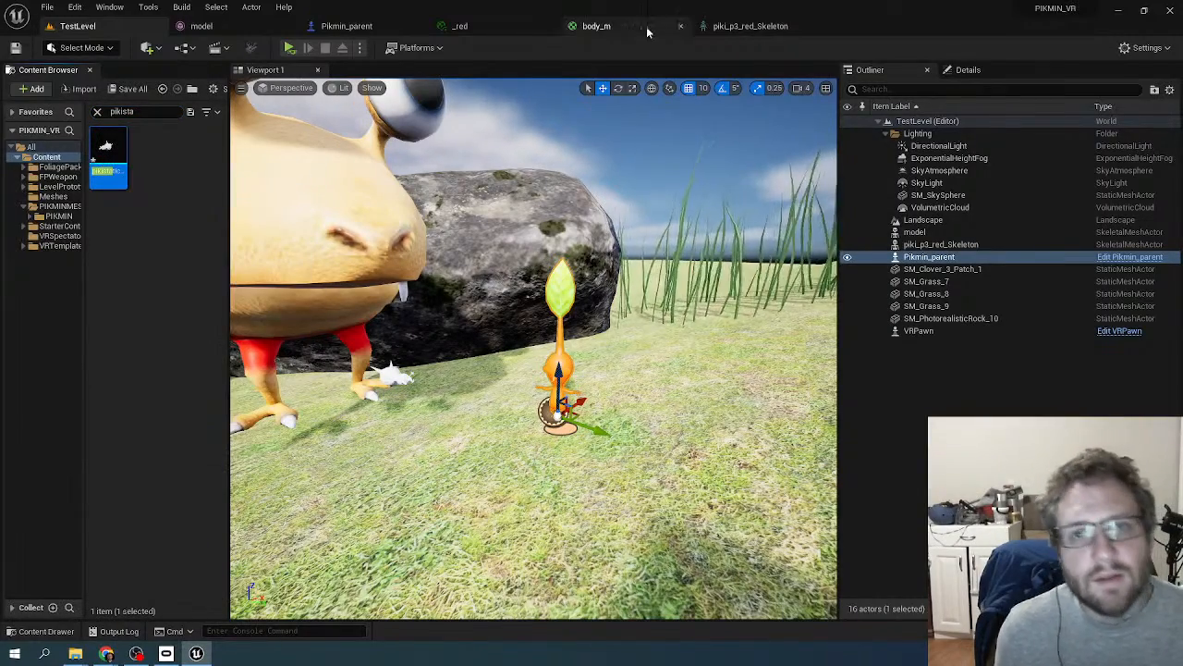
- Preview the body_m material on the selected static Pikmin mesh and turn the preview to face the Pikmin
{"action": "left_click", "coordinate": [393, 28]}
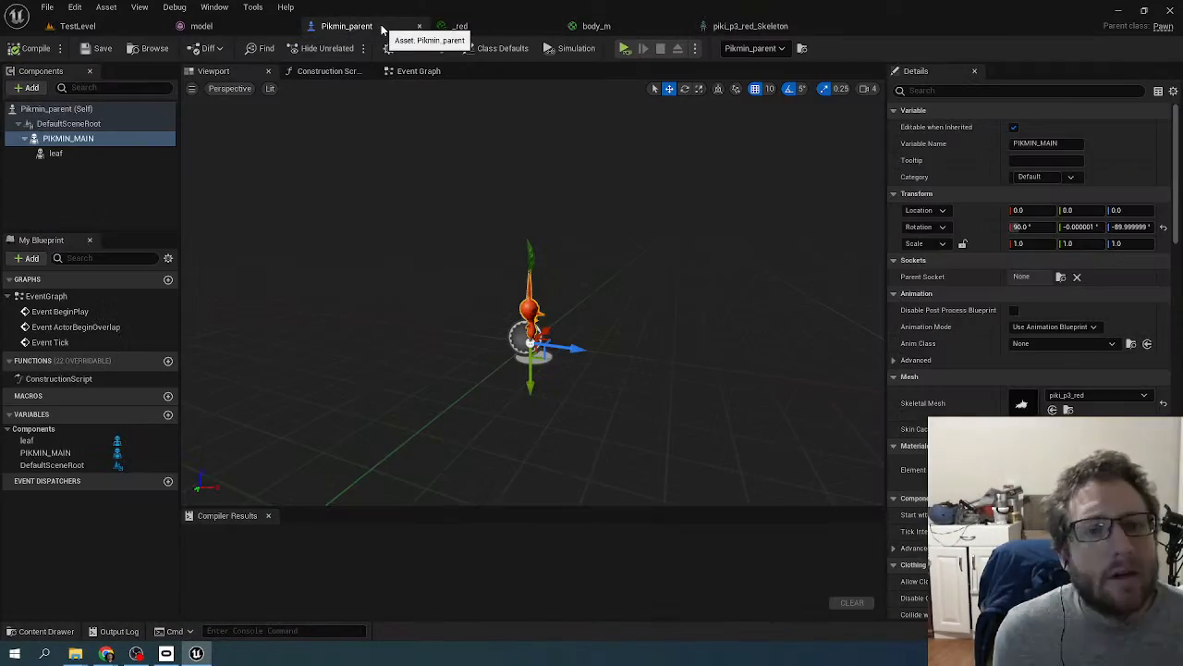
{"action": "left_click", "coordinate": [508, 30]}
{"action": "left_click", "coordinate": [597, 27]}
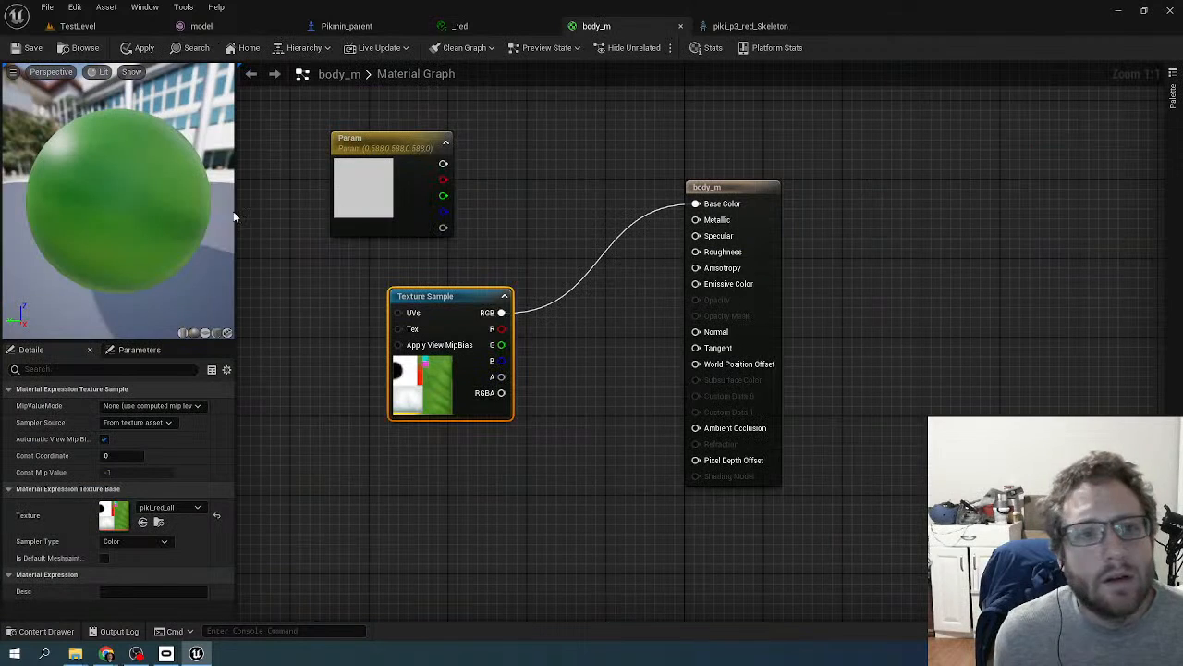
{"action": "left_click", "coordinate": [226, 332]}
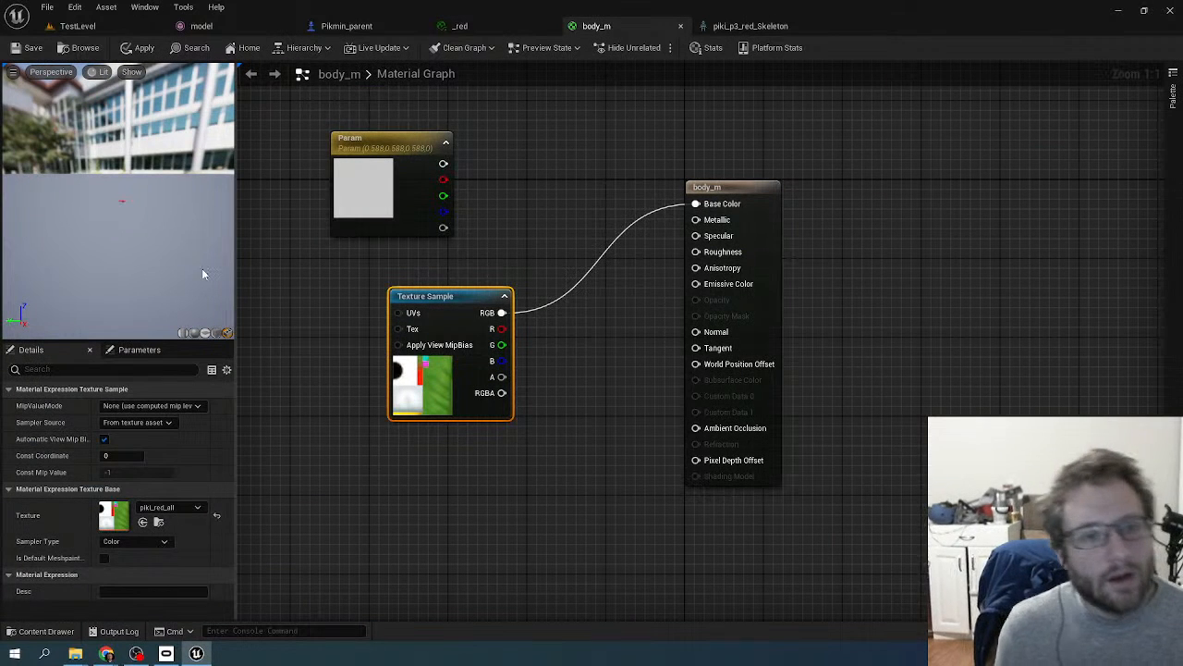
{"action": "scroll", "coordinate": [129, 206], "scroll_direction": "up", "scroll_amount": 5}
{"action": "scroll", "coordinate": [129, 205], "scroll_direction": "down", "scroll_amount": 3}
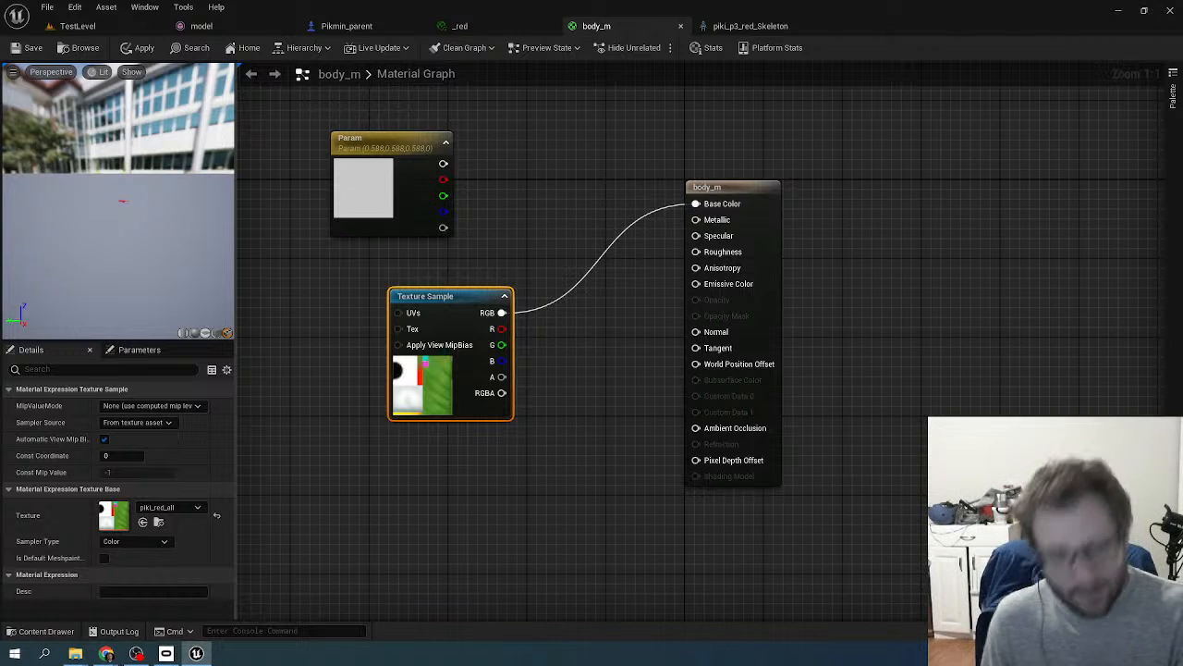
{"action": "scroll", "coordinate": [111, 220], "scroll_direction": "up", "scroll_amount": 3}
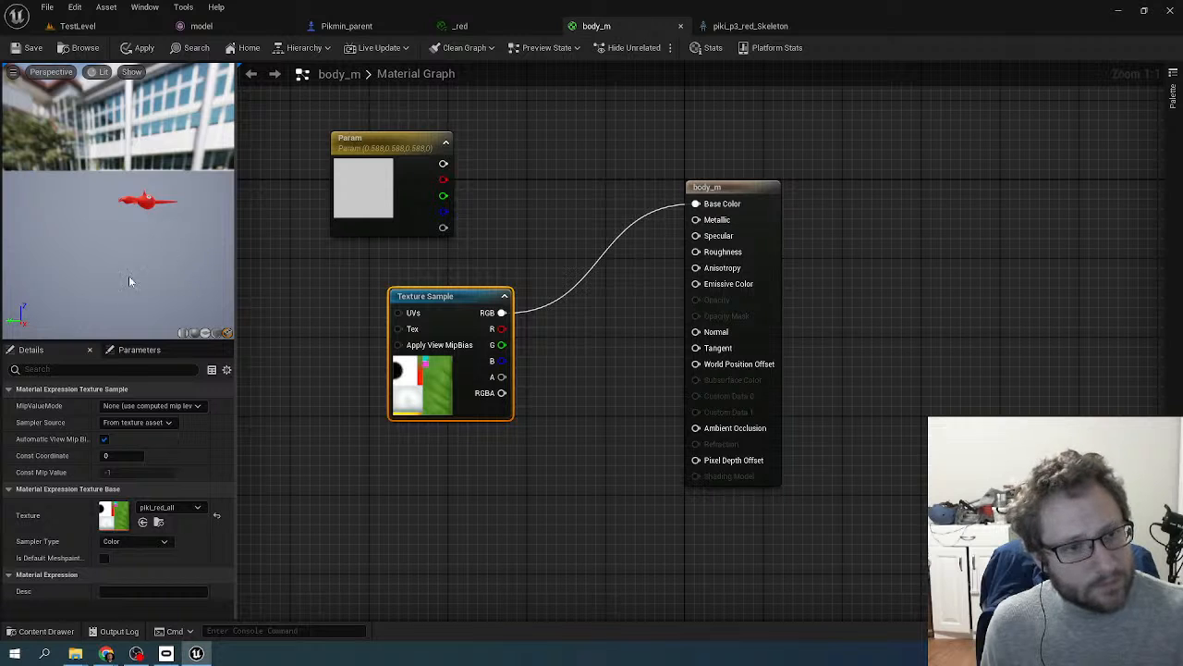
{"action": "mouse_move", "coordinate": [119, 248]}
{"action": "left_mouse_down"}
{"action": "mouse_move", "coordinate": [120, 278]}
{"action": "mouse_move", "coordinate": [119, 244]}
{"action": "left_mouse_up"}
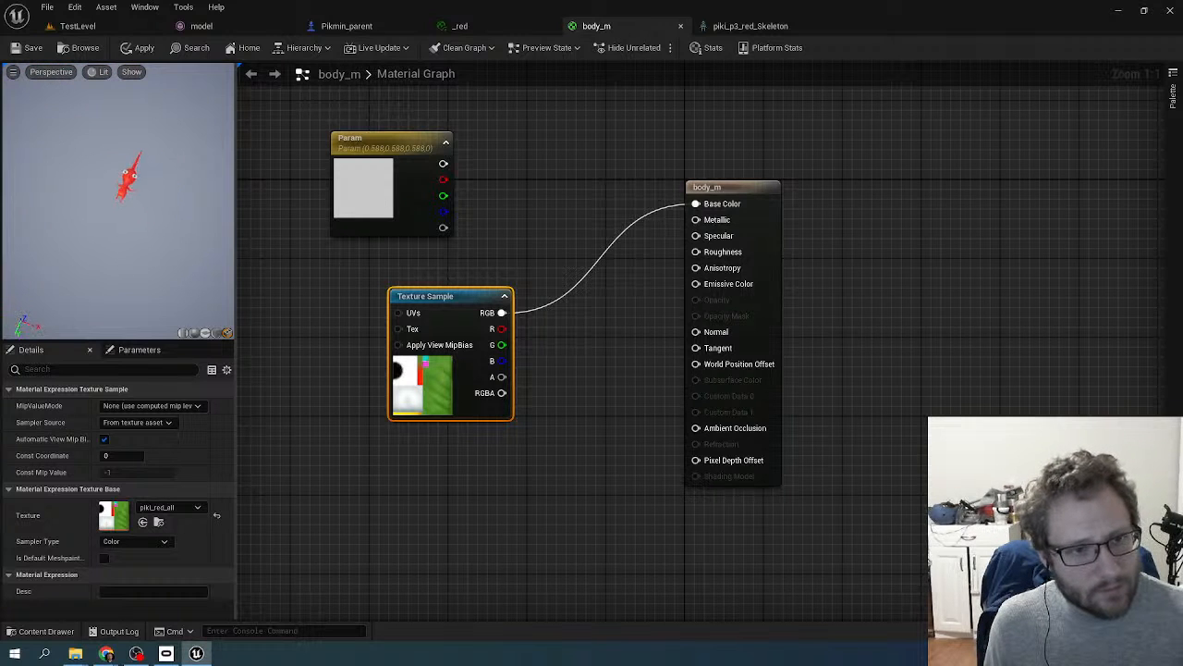
- Add a second Texture Sample node below the piki_red_all sample in body_m and delete the unused Param node
{"action": "left_click_drag", "start_coordinate": [476, 296], "coordinate": [487, 207]}
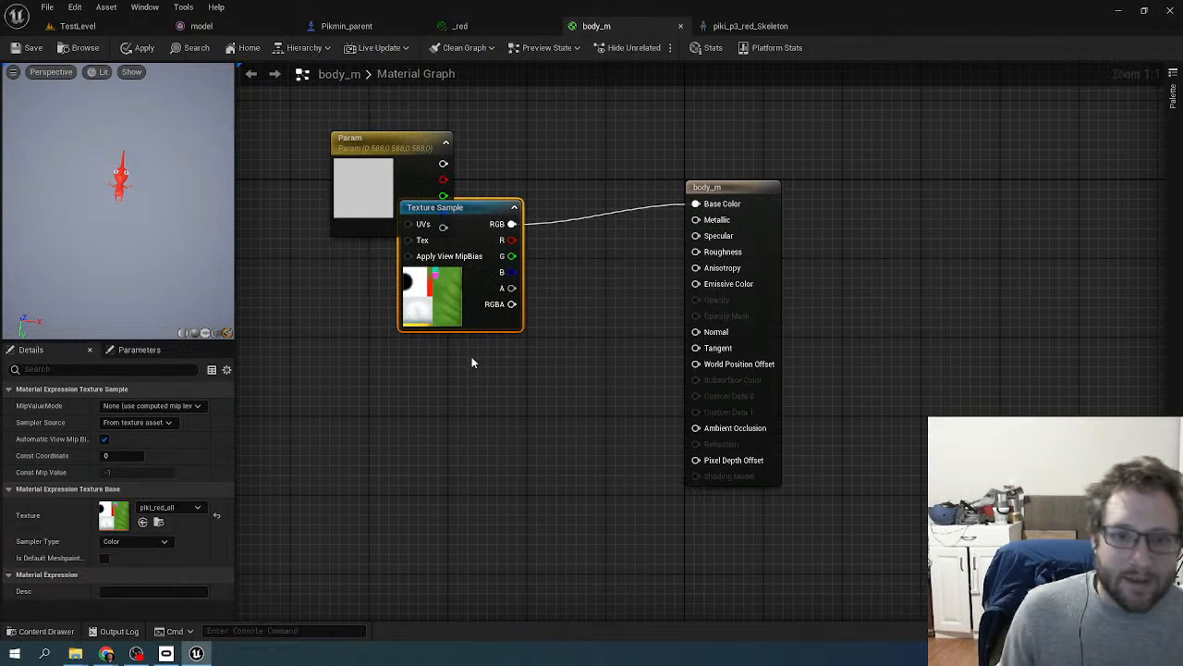
{"action": "left_click", "coordinate": [467, 394]}
{"action": "left_click", "coordinate": [467, 394]}
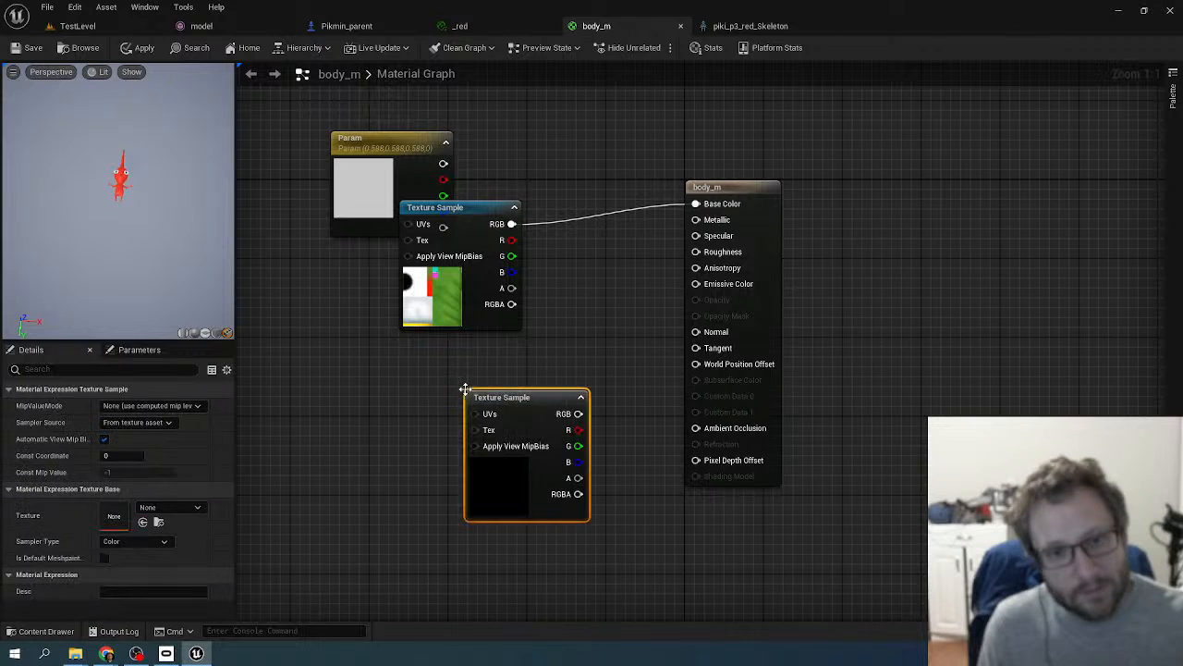
{"action": "left_click", "coordinate": [412, 160]}
{"action": "key", "text": "Delete"}
- Assign the piki_flag_red_nrm texture to the new Texture Sample and move the node closer to the piki_red_all sample
{"action": "left_click", "coordinate": [488, 490]}
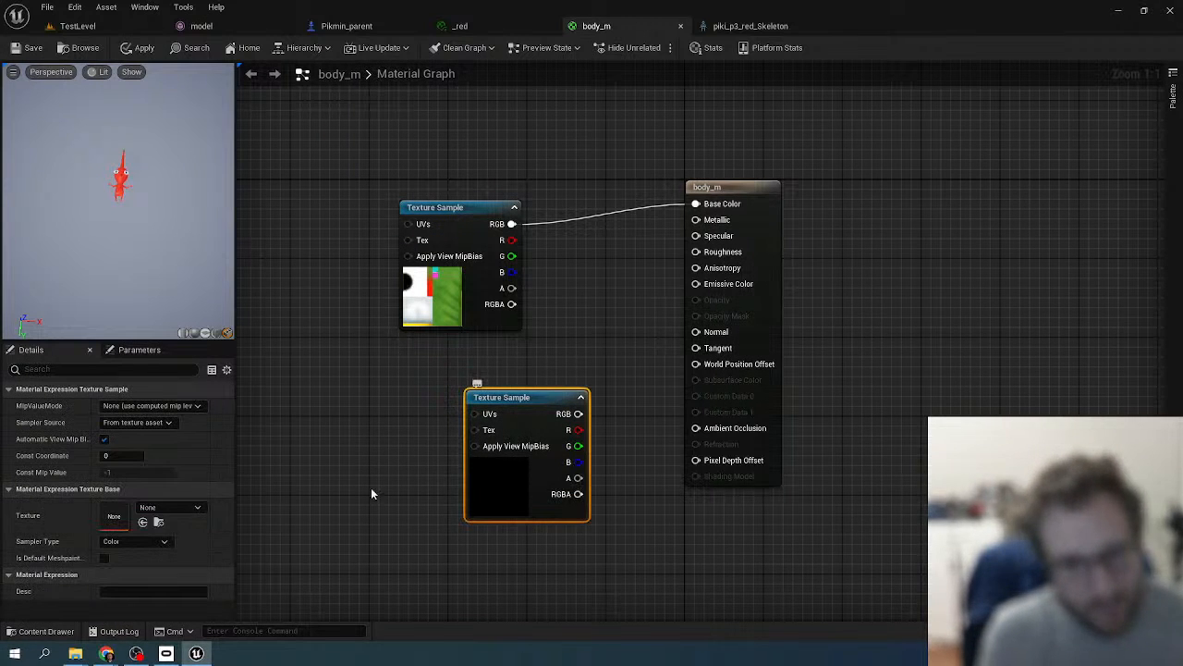
{"action": "left_click", "coordinate": [182, 507]}
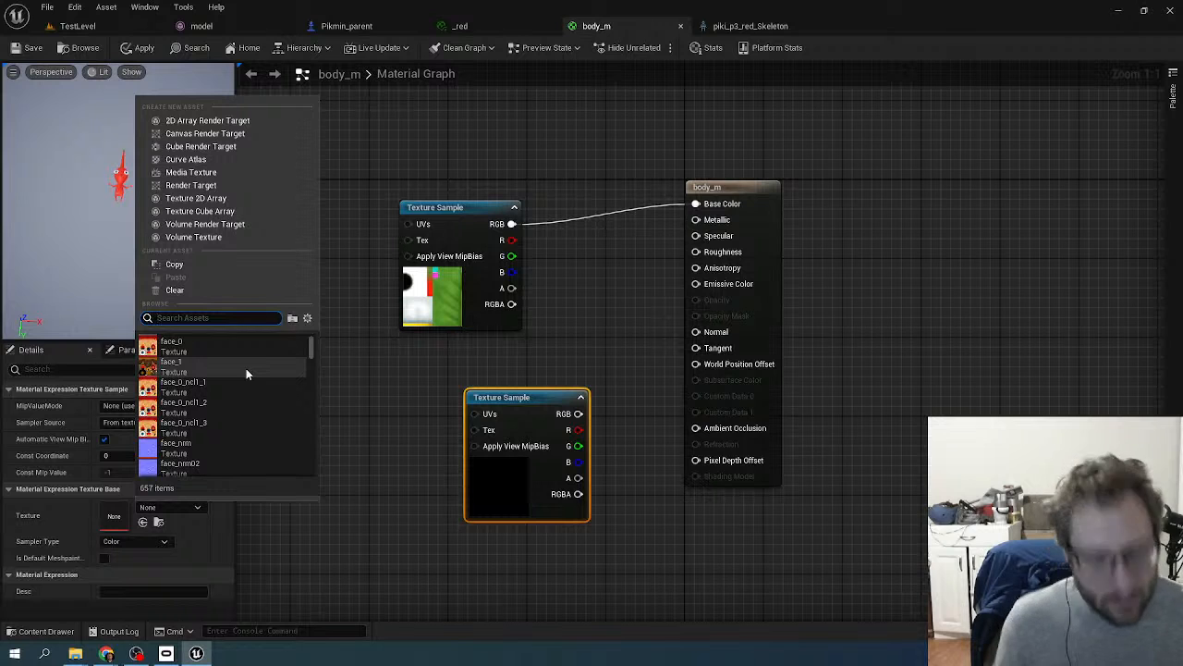
{"action": "type", "text": "piki red"}
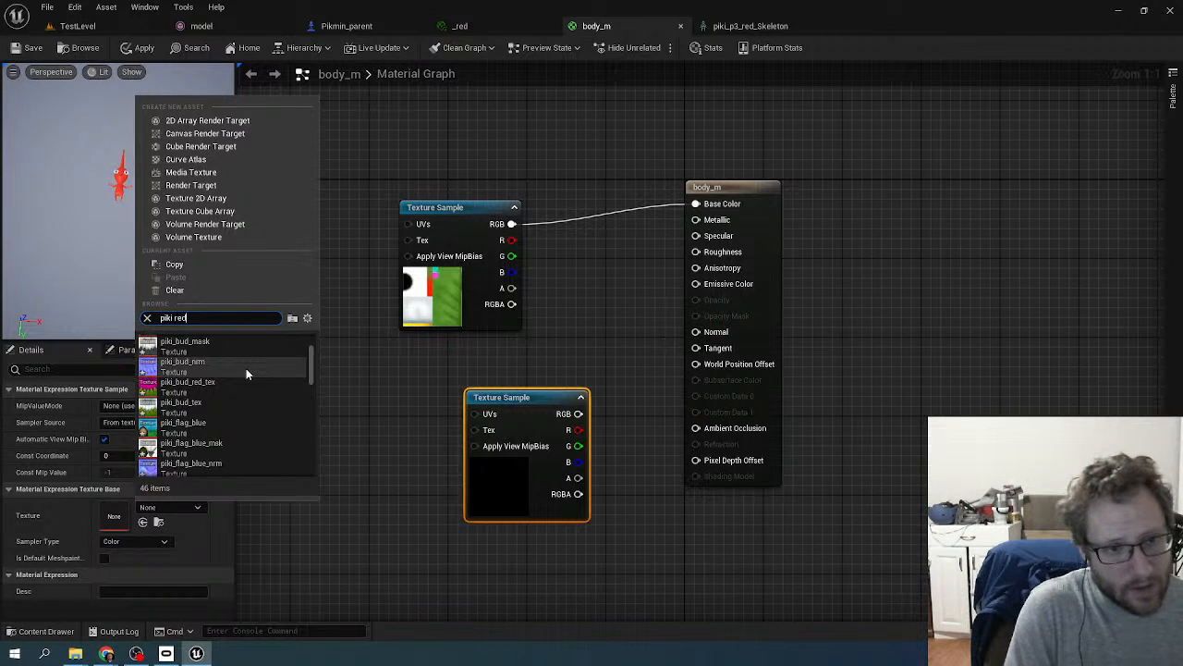
{"action": "scroll", "coordinate": [245, 368], "scroll_direction": "down", "scroll_amount": 3}
{"action": "left_click", "coordinate": [245, 367]}
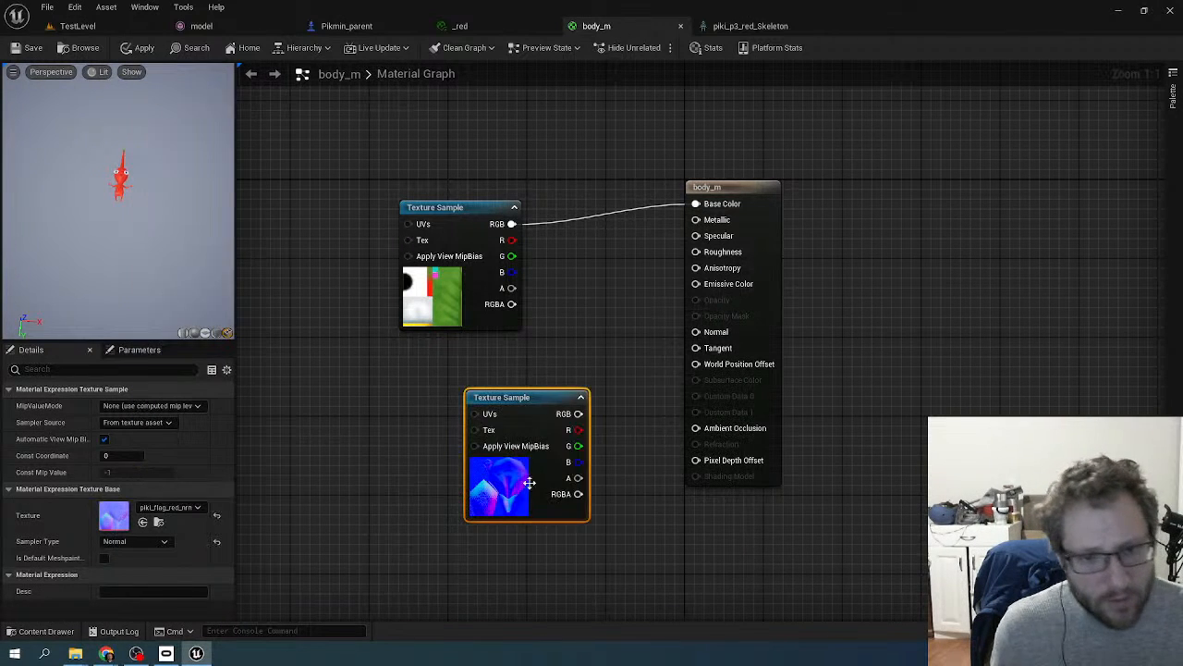
{"action": "left_click_drag", "start_coordinate": [551, 423], "coordinate": [514, 411]}
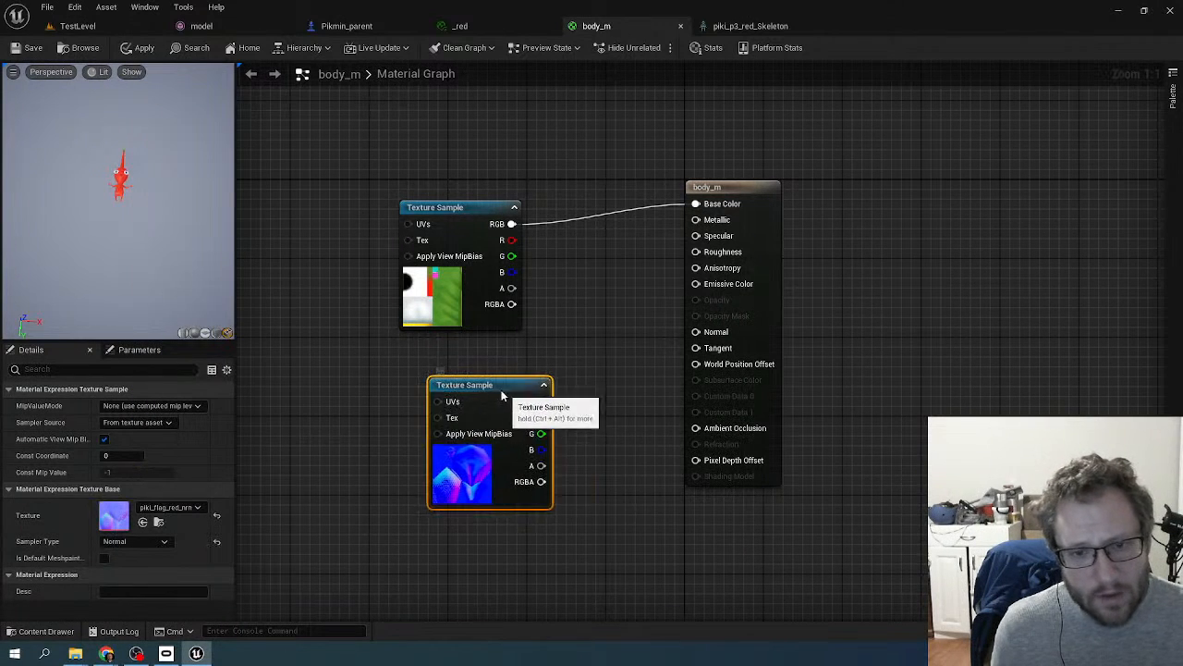
- Look through the "piki red" textures and assign piki_red_spe to the second Texture Sample
{"action": "left_click", "coordinate": [186, 514]}
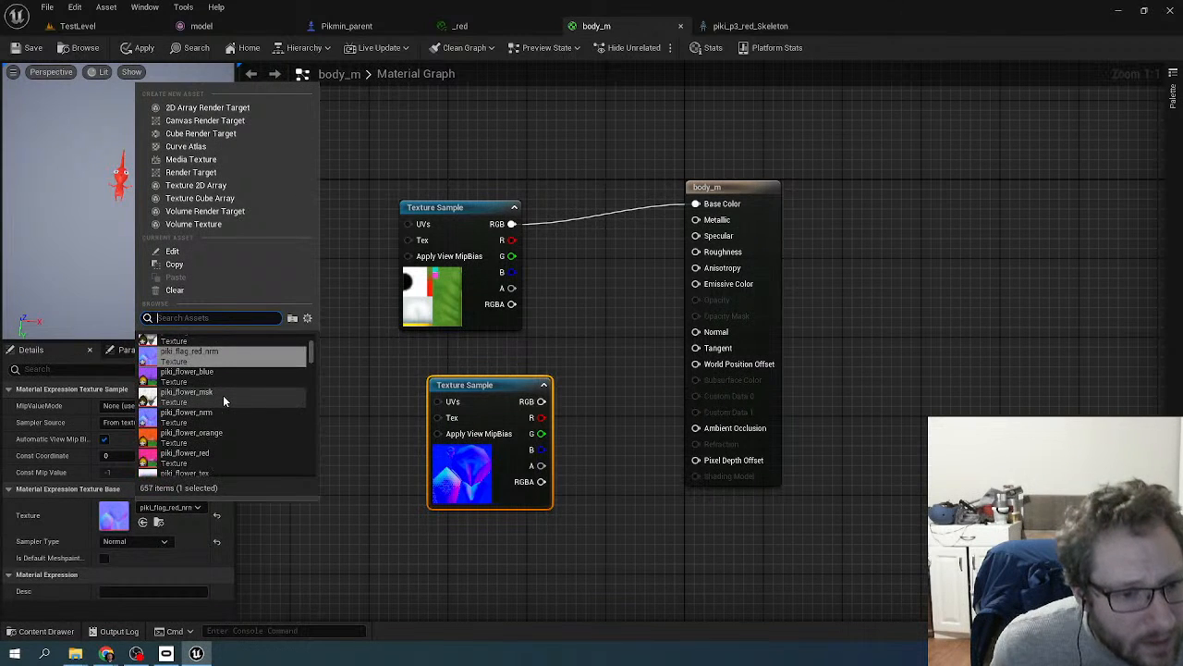
{"action": "scroll", "coordinate": [223, 395], "scroll_direction": "down", "scroll_amount": 3}
{"action": "scroll", "coordinate": [222, 394], "scroll_direction": "down", "scroll_amount": 3}
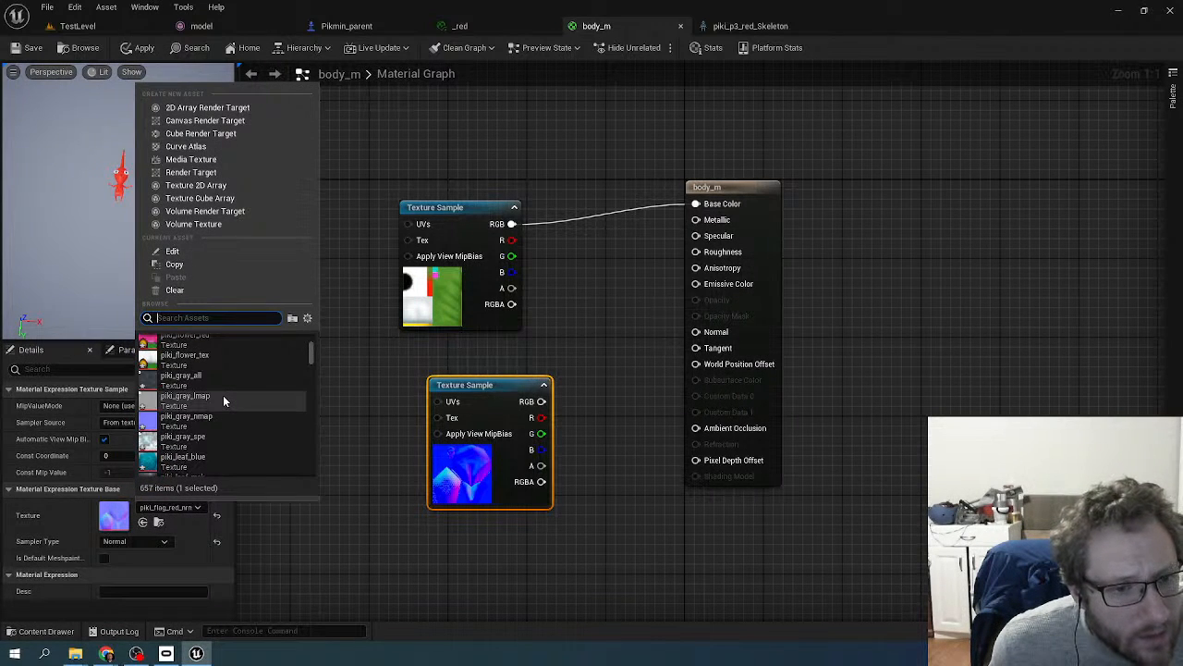
{"action": "scroll", "coordinate": [223, 400], "scroll_direction": "up", "scroll_amount": 6}
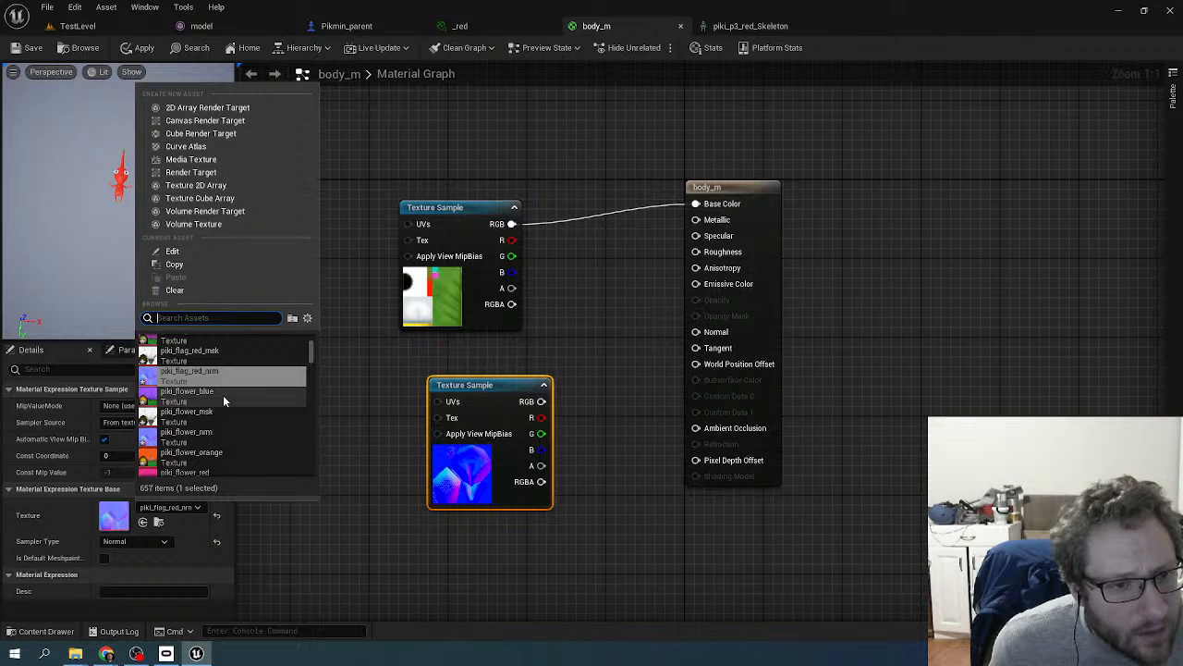
{"action": "scroll", "coordinate": [223, 395], "scroll_direction": "up", "scroll_amount": 3}
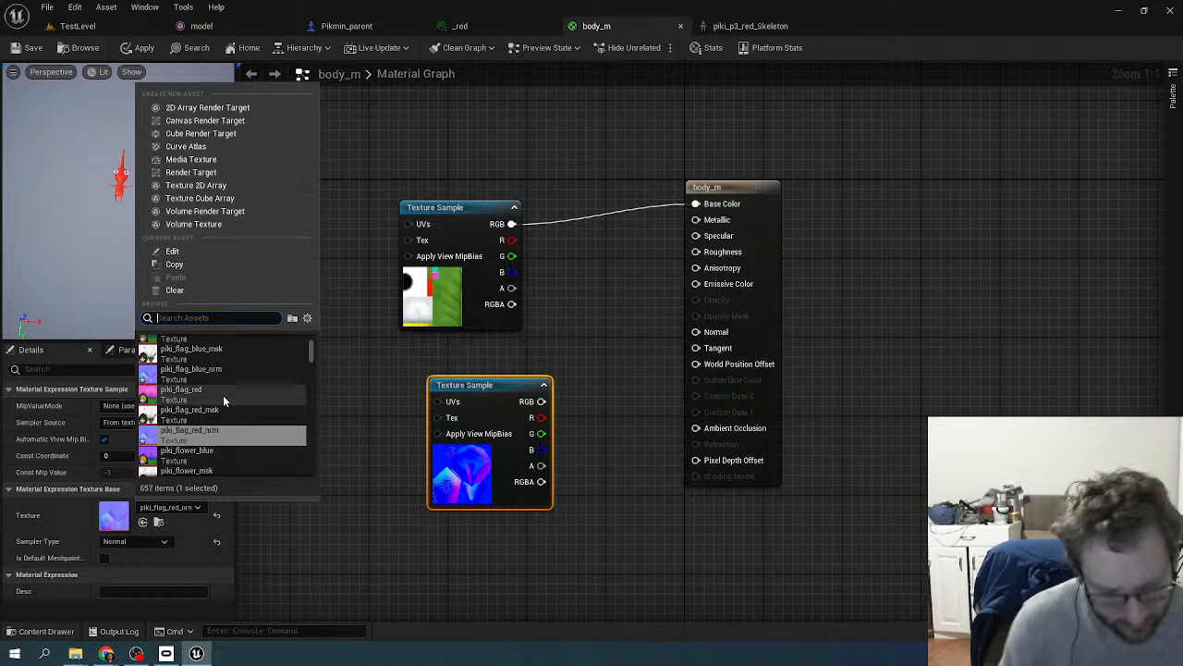
{"action": "type", "text": "piki red"}
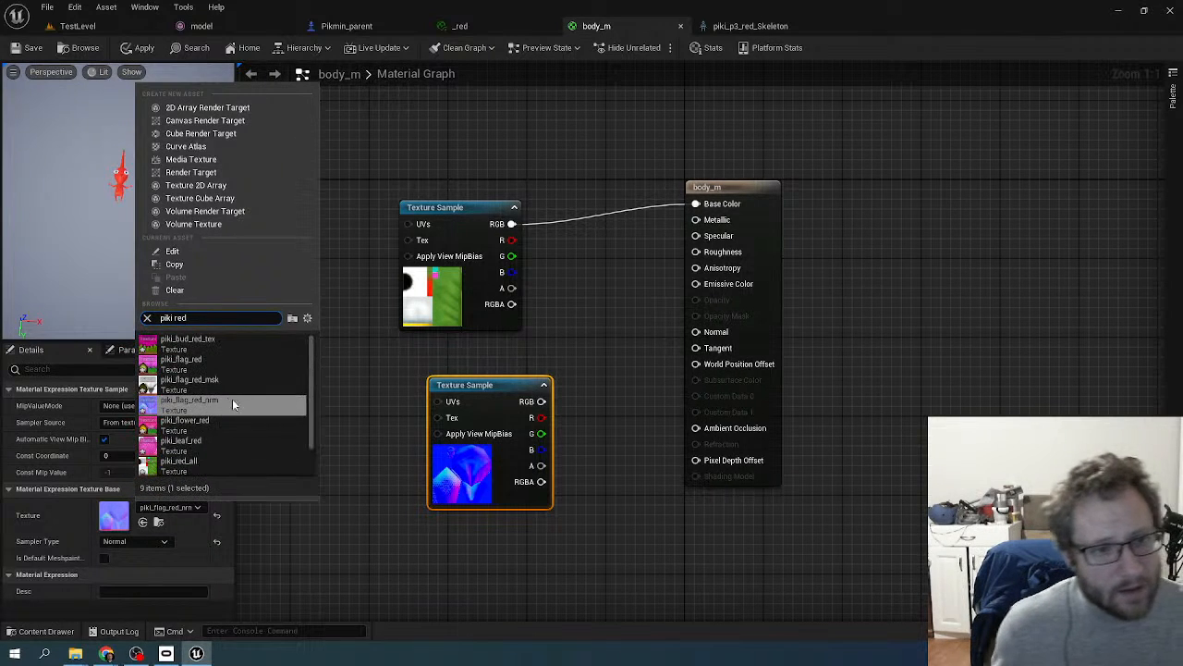
{"action": "scroll", "coordinate": [232, 398], "scroll_direction": "down", "scroll_amount": 2}
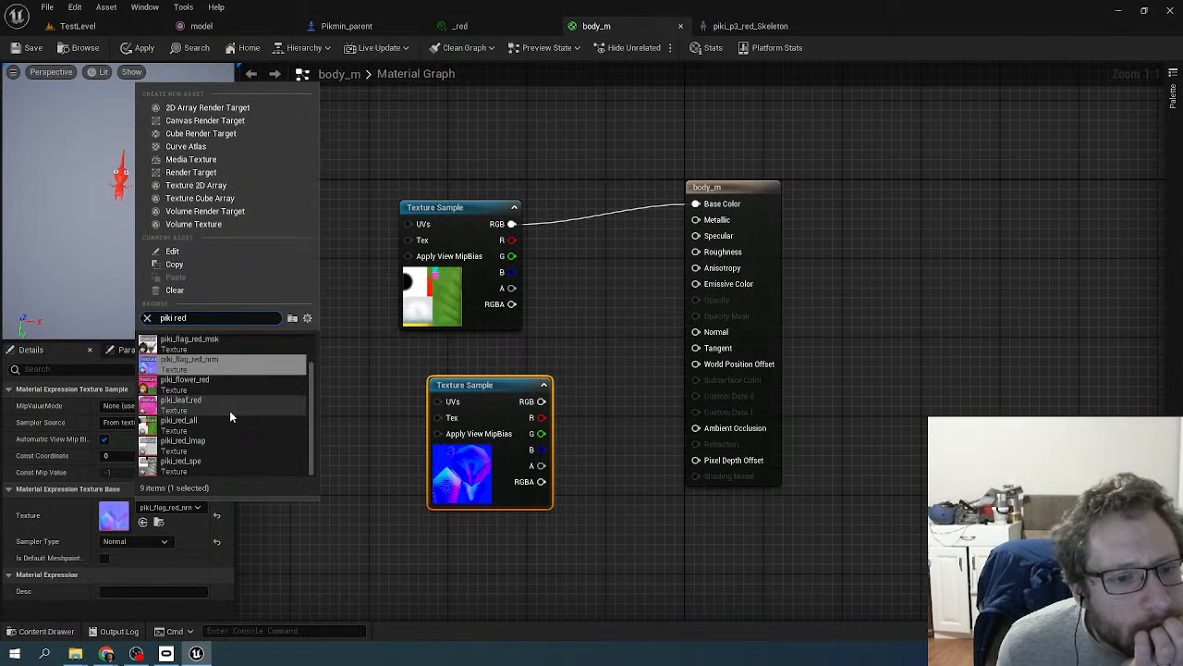
{"action": "scroll", "coordinate": [206, 459], "scroll_direction": "up", "scroll_amount": 2}
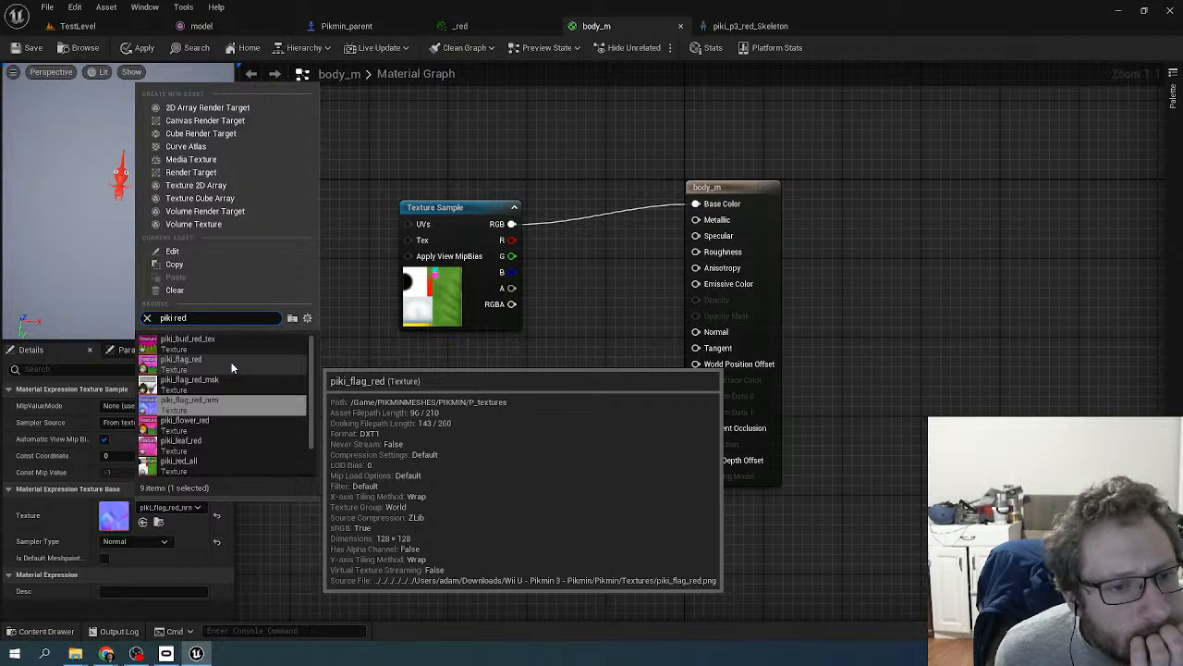
{"action": "scroll", "coordinate": [233, 361], "scroll_direction": "down", "scroll_amount": 2}
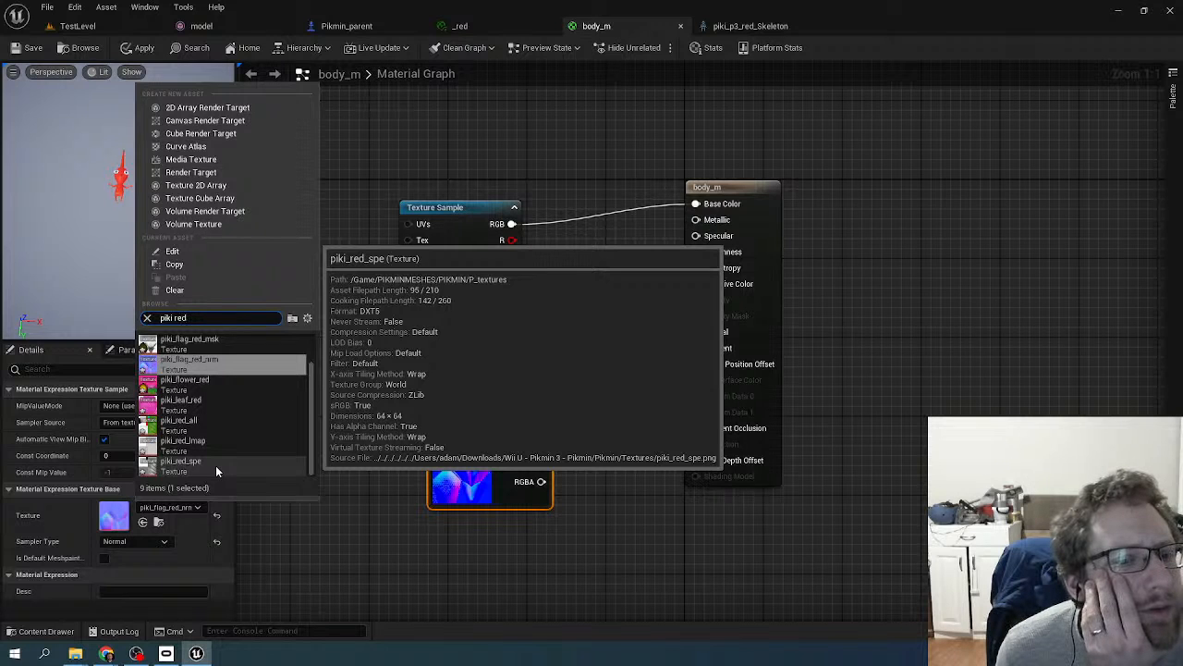
{"action": "scroll", "coordinate": [215, 465], "scroll_direction": "up", "scroll_amount": 2}
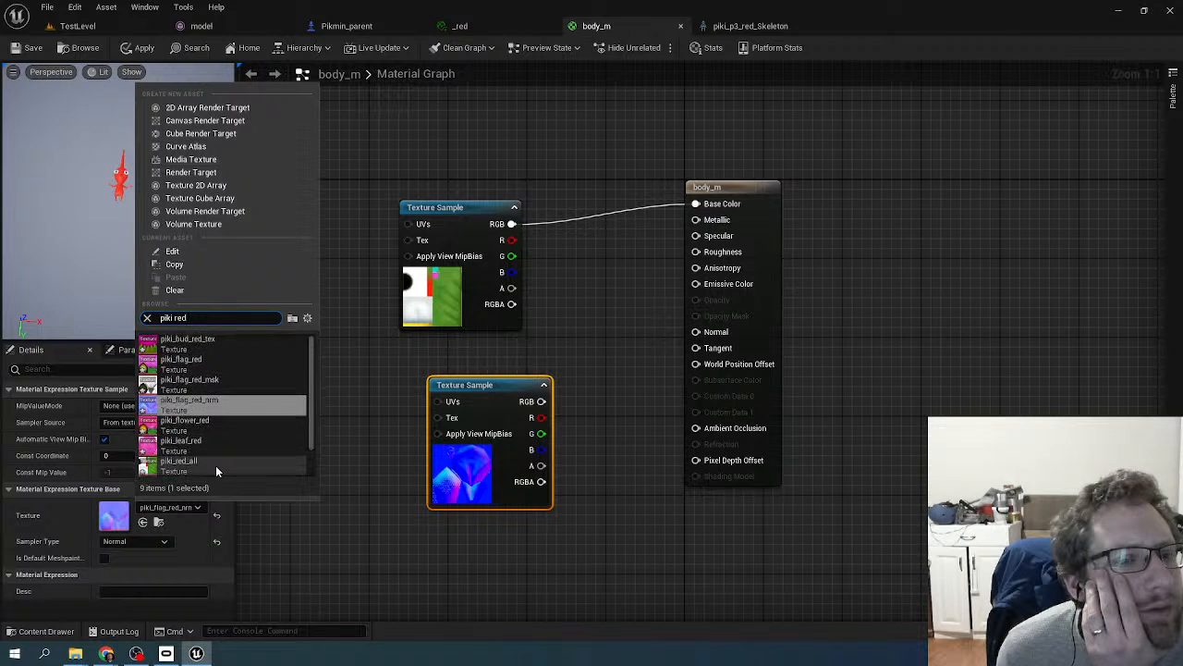
{"action": "scroll", "coordinate": [215, 465], "scroll_direction": "down", "scroll_amount": 2}
{"action": "left_click", "coordinate": [212, 468]}
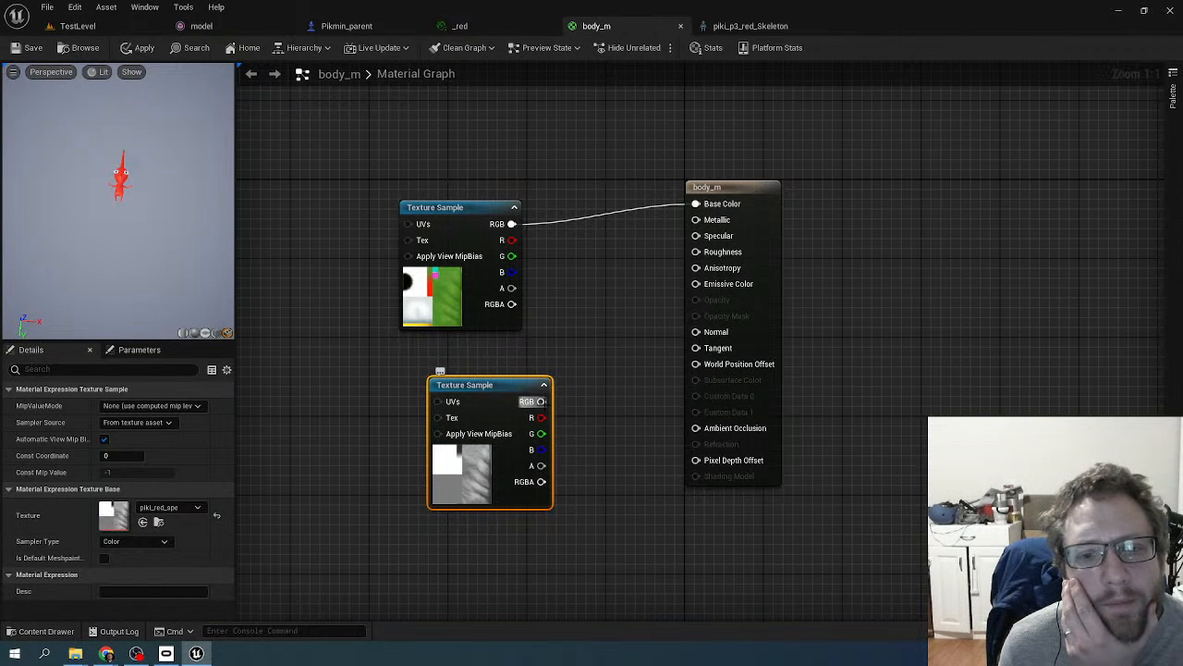
- Connect the piki_red_spe sample's RGB output to Specular and align the node beneath the piki_red_all sample
{"action": "left_click_drag", "start_coordinate": [542, 402], "coordinate": [696, 236]}
{"action": "left_click_drag", "start_coordinate": [480, 386], "coordinate": [450, 367]}
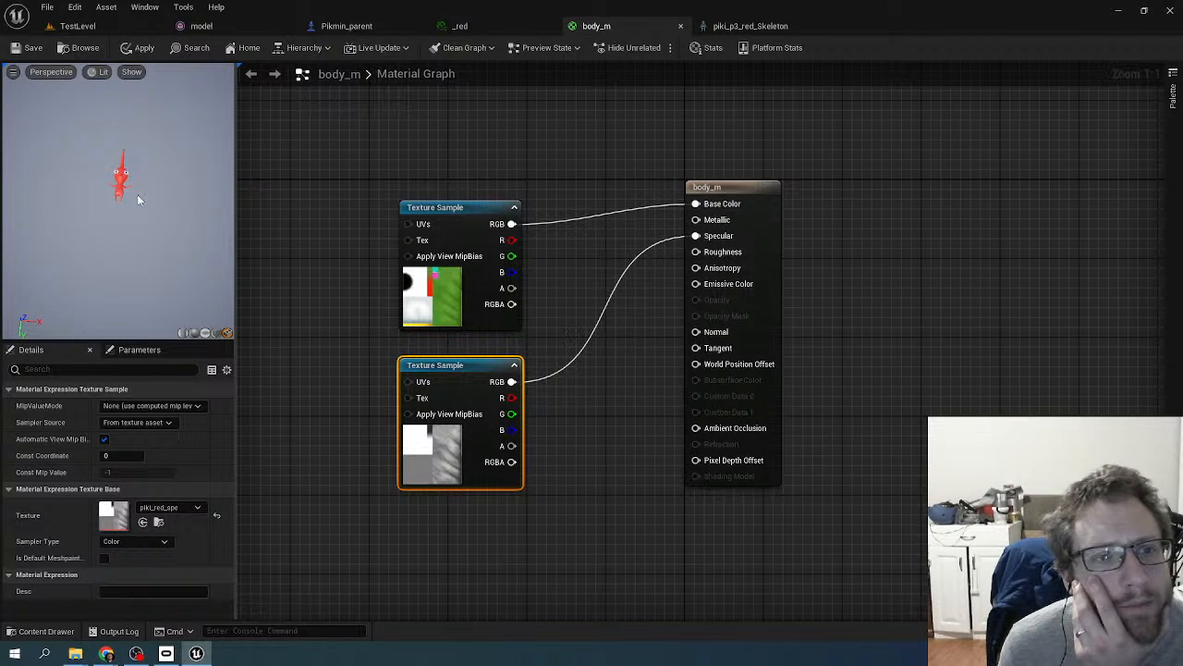
{"action": "left_click_drag", "start_coordinate": [132, 192], "coordinate": [133, 191]}
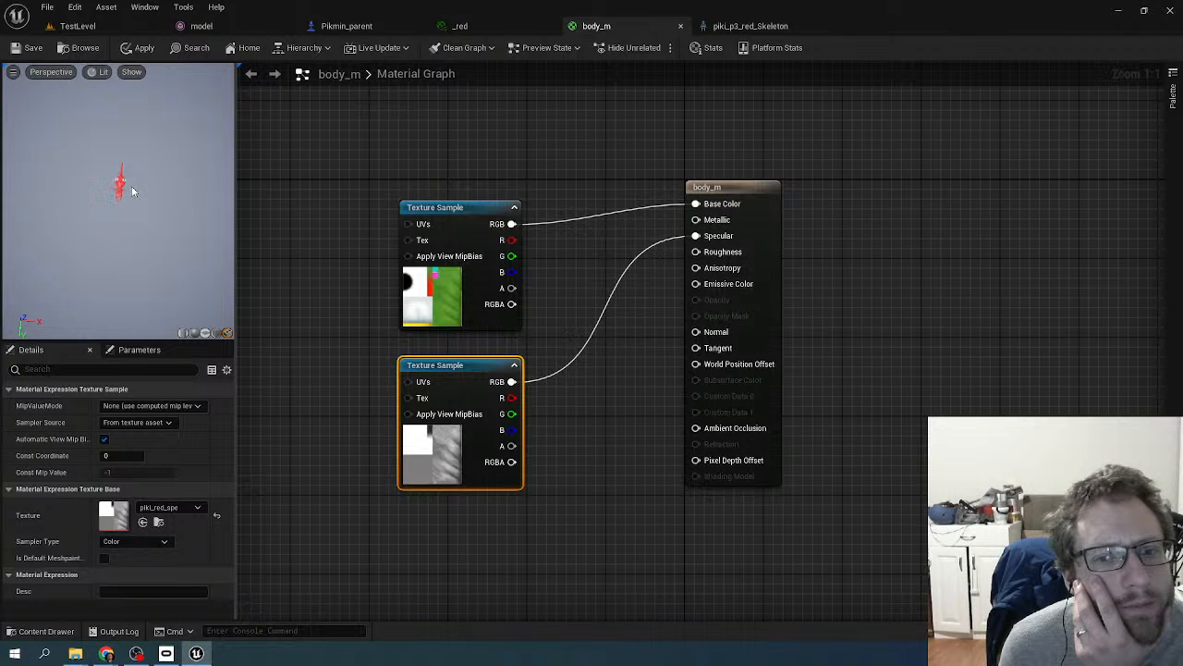
- Add a Constant node with value 1 and connect it to the Roughness input of body_m
{"action": "left_click", "coordinate": [638, 279]}
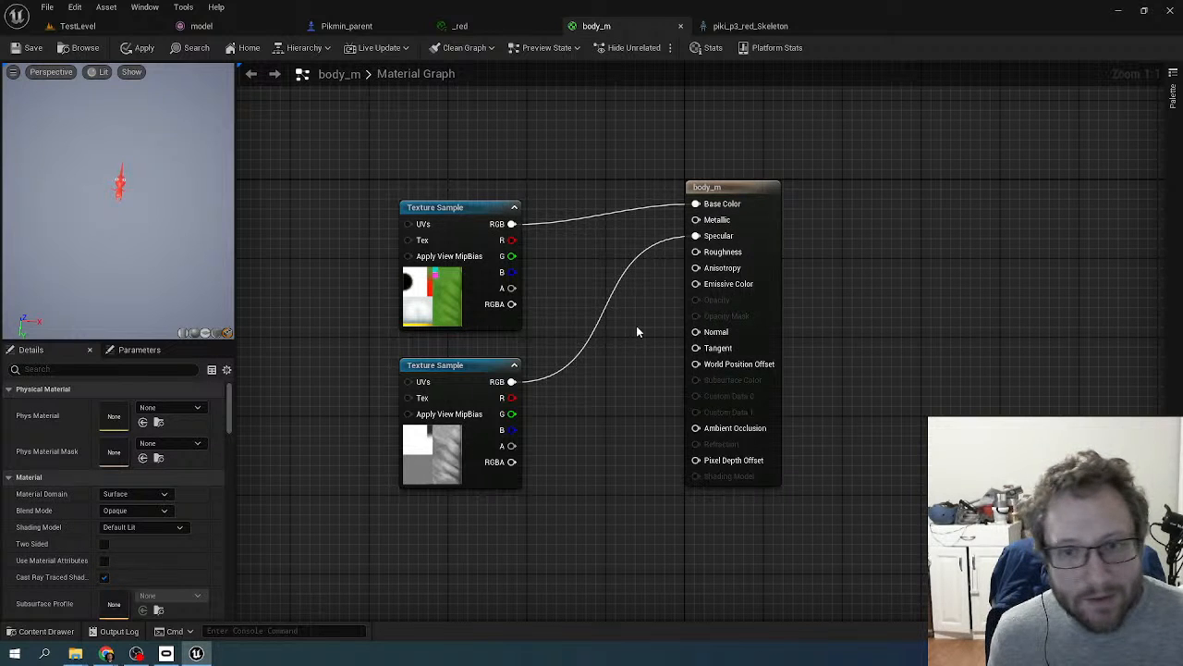
{"action": "left_click", "coordinate": [634, 322]}
{"action": "left_click_drag", "start_coordinate": [658, 348], "coordinate": [624, 345]}
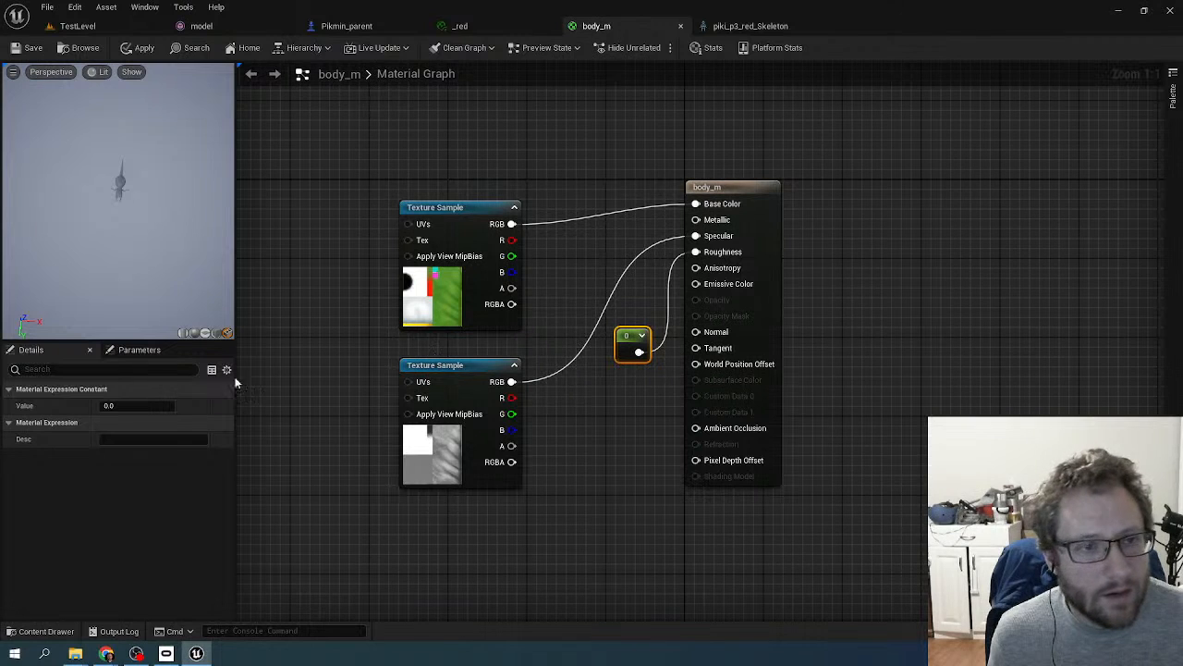
{"action": "left_click", "coordinate": [114, 404]}
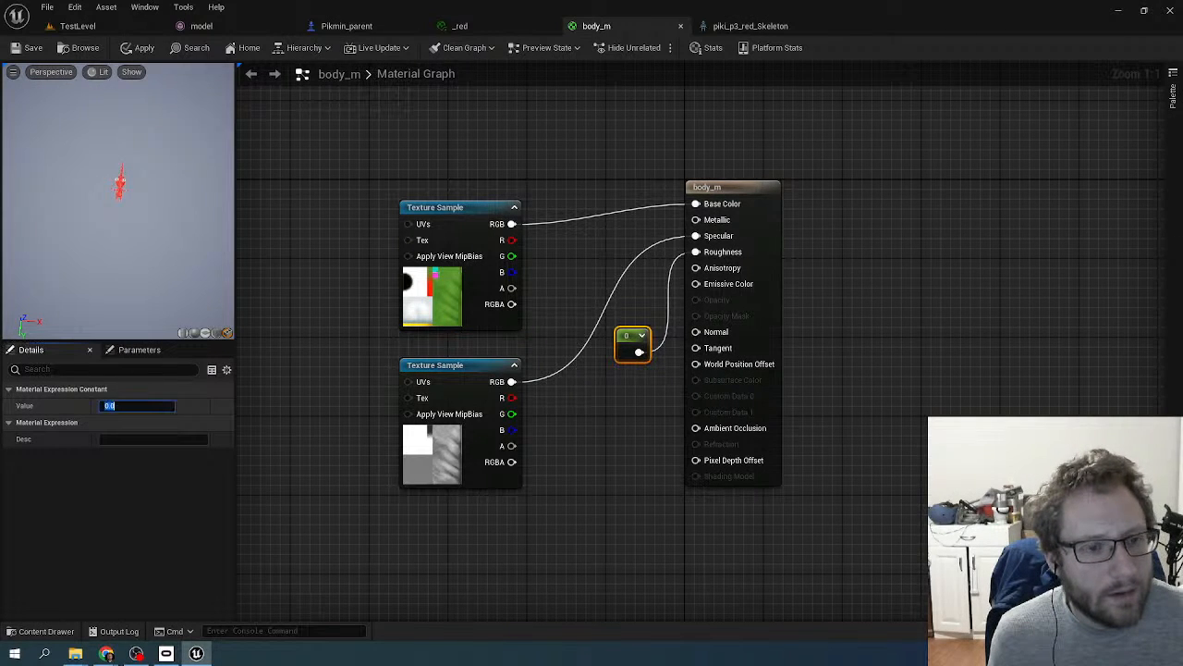
{"action": "type", "text": "1"}
{"action": "key", "text": "Return"}
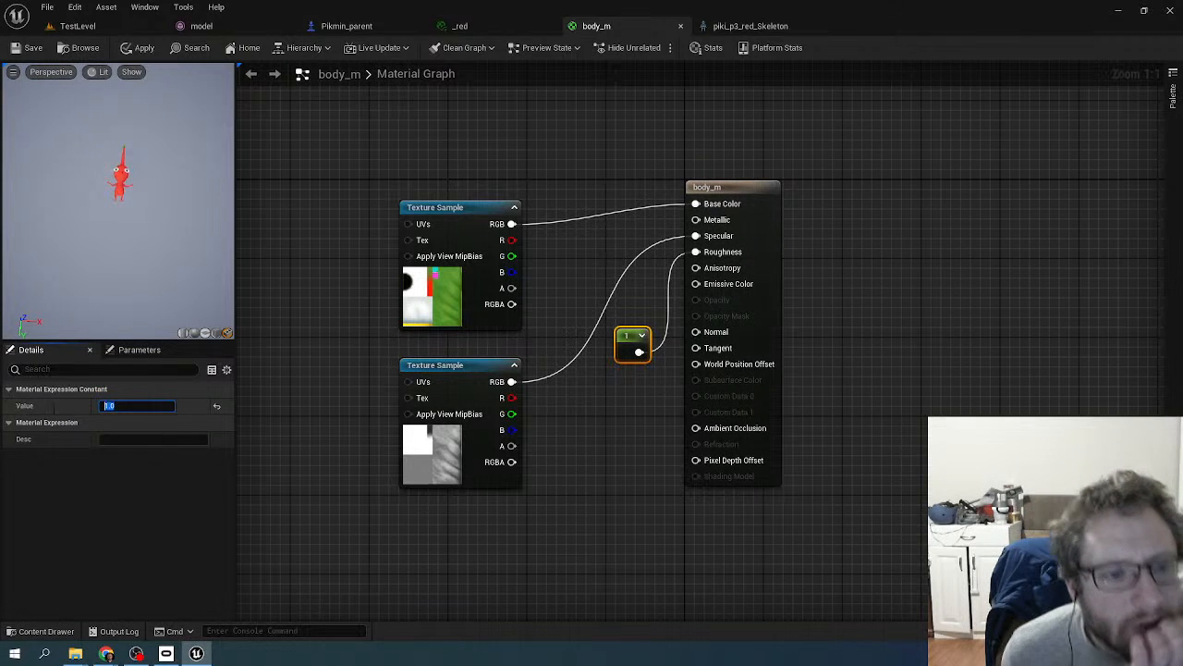
- Set the Constant feeding Roughness to 0.5 and save the body_m material
{"action": "type", "text": "0.5"}
{"action": "key", "text": "Return"}
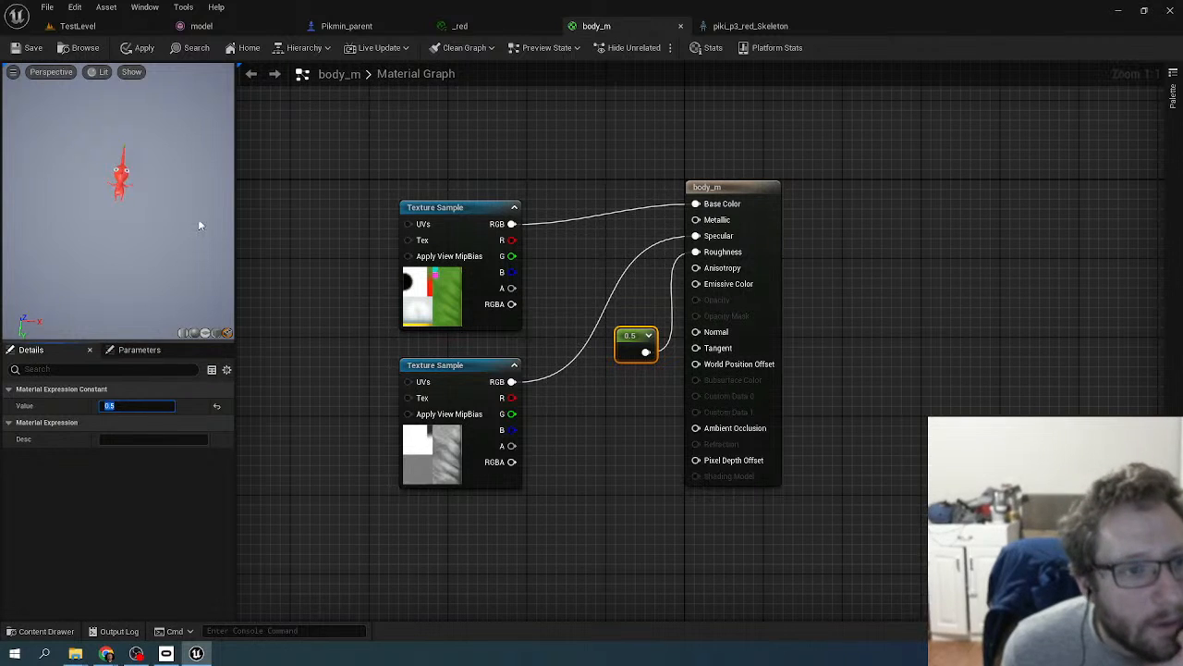
{"action": "left_click", "coordinate": [20, 50]}
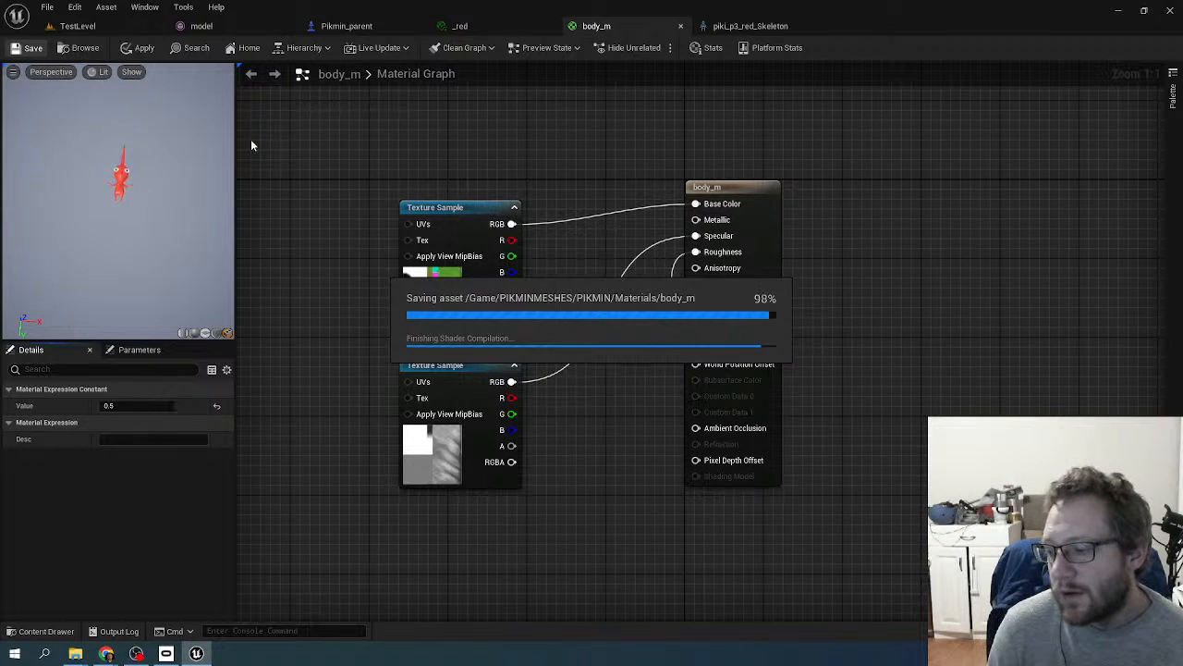
- Delete the piki_p3_red_Skeleton actor lying beside the Bulborb in TestLevel and save the level
{"action": "left_click", "coordinate": [93, 27]}
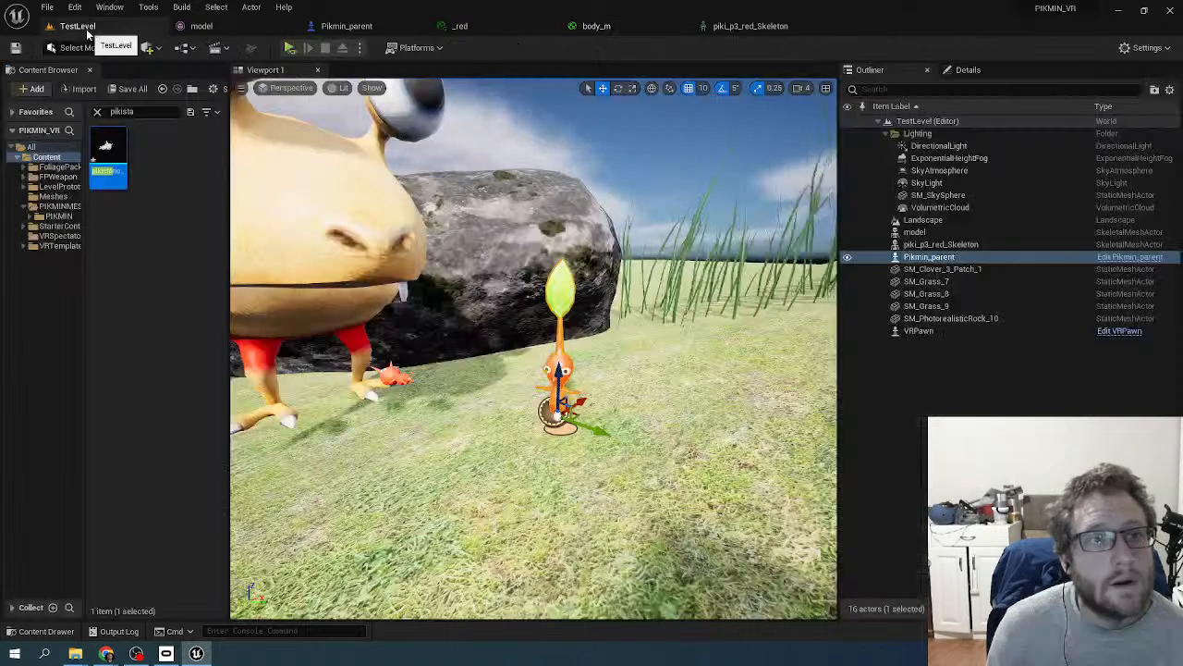
{"action": "left_click", "coordinate": [412, 371]}
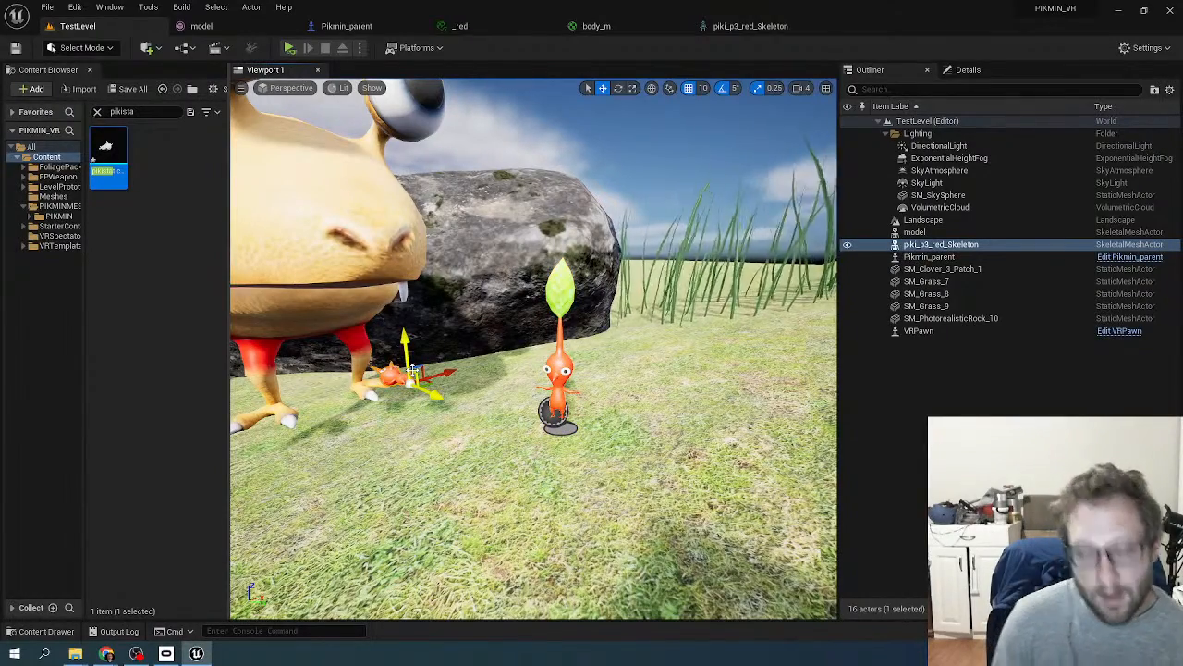
{"action": "key", "text": "Delete"}
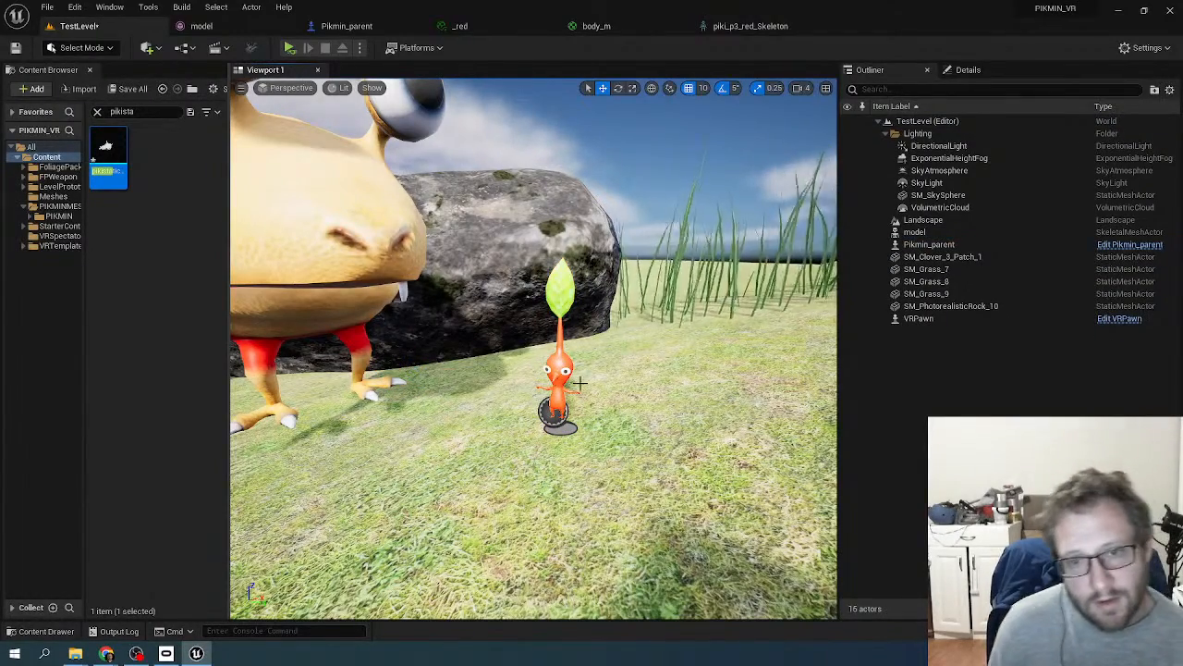
{"action": "scroll", "coordinate": [578, 383], "scroll_direction": "up", "scroll_amount": 1}
{"action": "scroll", "coordinate": [582, 383], "scroll_direction": "down", "scroll_amount": 1}
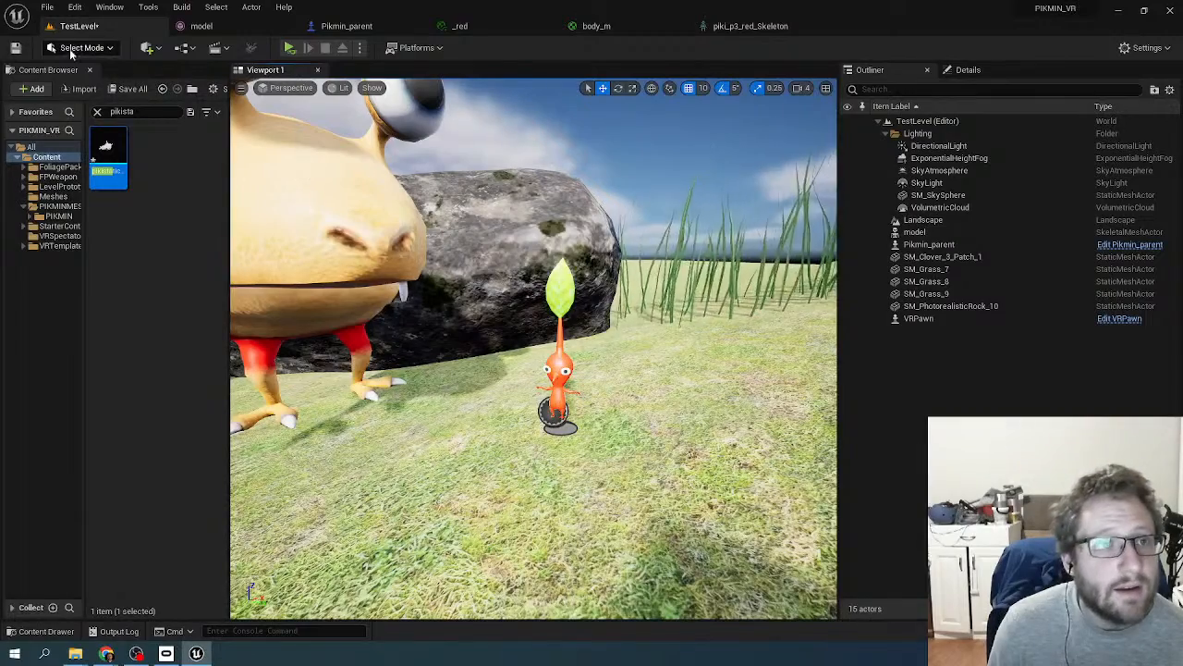
{"action": "right_click_drag", "start_coordinate": [330, 202], "coordinate": [274, 174]}
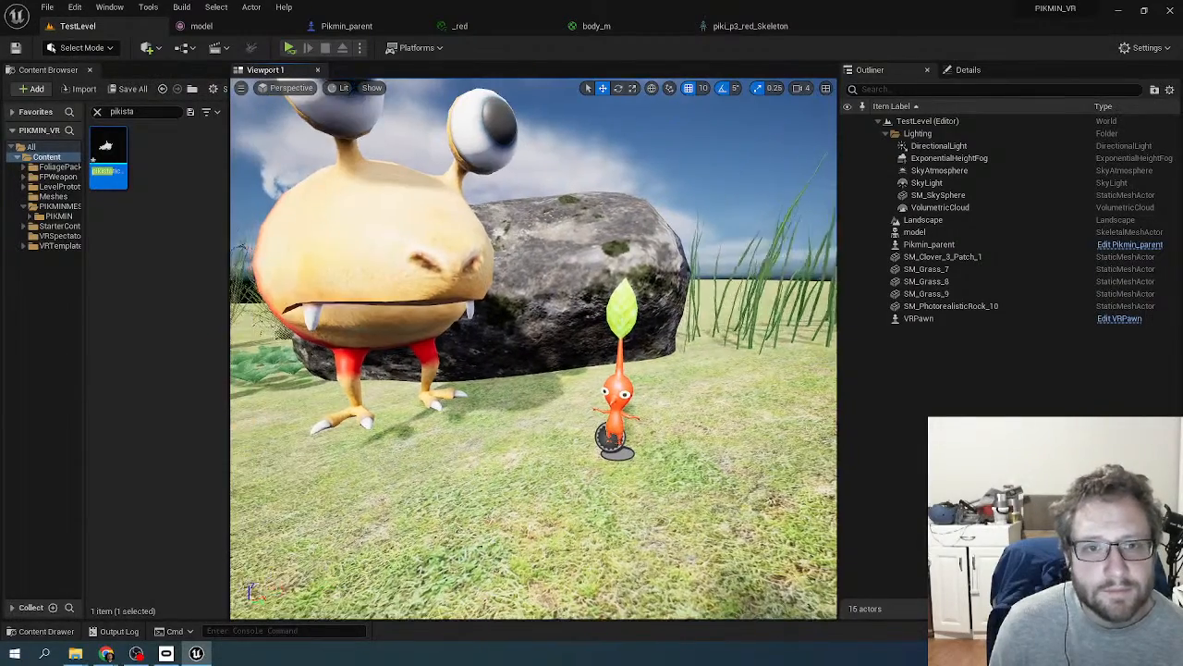
- Move the Bulborb model so it stands in front of the rock beside the Pikmin, and deselect it
{"action": "scroll", "coordinate": [330, 202], "scroll_direction": "up", "scroll_amount": 1}
{"action": "scroll", "coordinate": [330, 203], "scroll_direction": "down", "scroll_amount": 1}
{"action": "right_click_drag", "start_coordinate": [330, 203], "coordinate": [401, 225]}
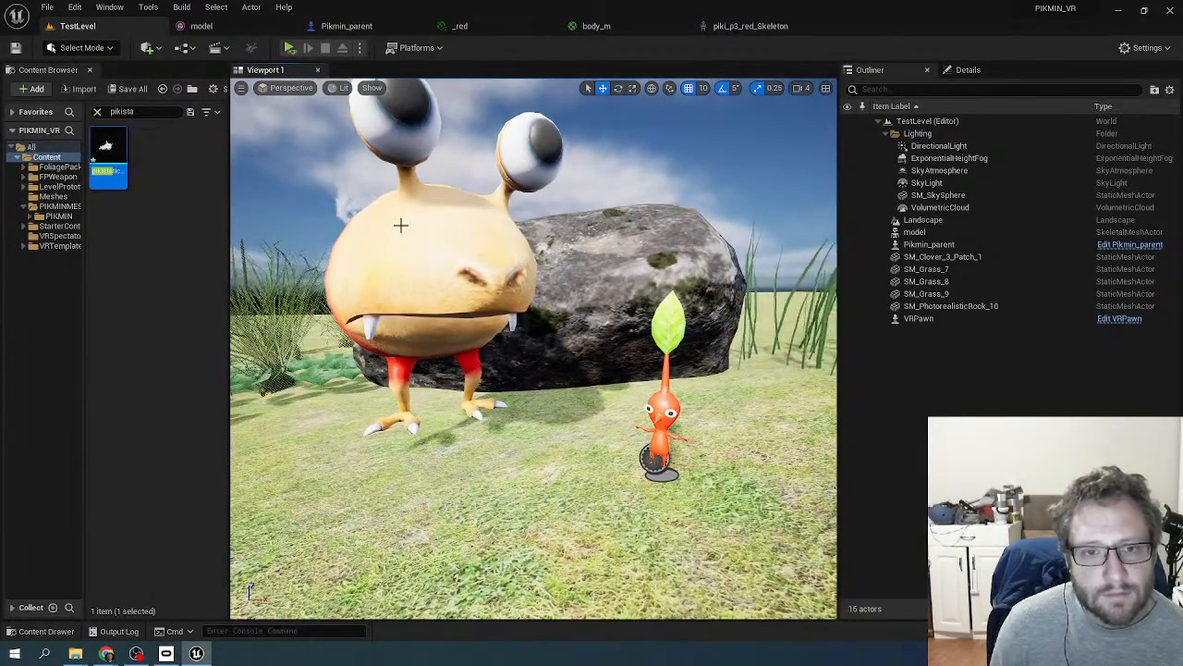
{"action": "scroll", "coordinate": [403, 225], "scroll_direction": "down", "scroll_amount": 3}
{"action": "scroll", "coordinate": [402, 224], "scroll_direction": "up", "scroll_amount": 1}
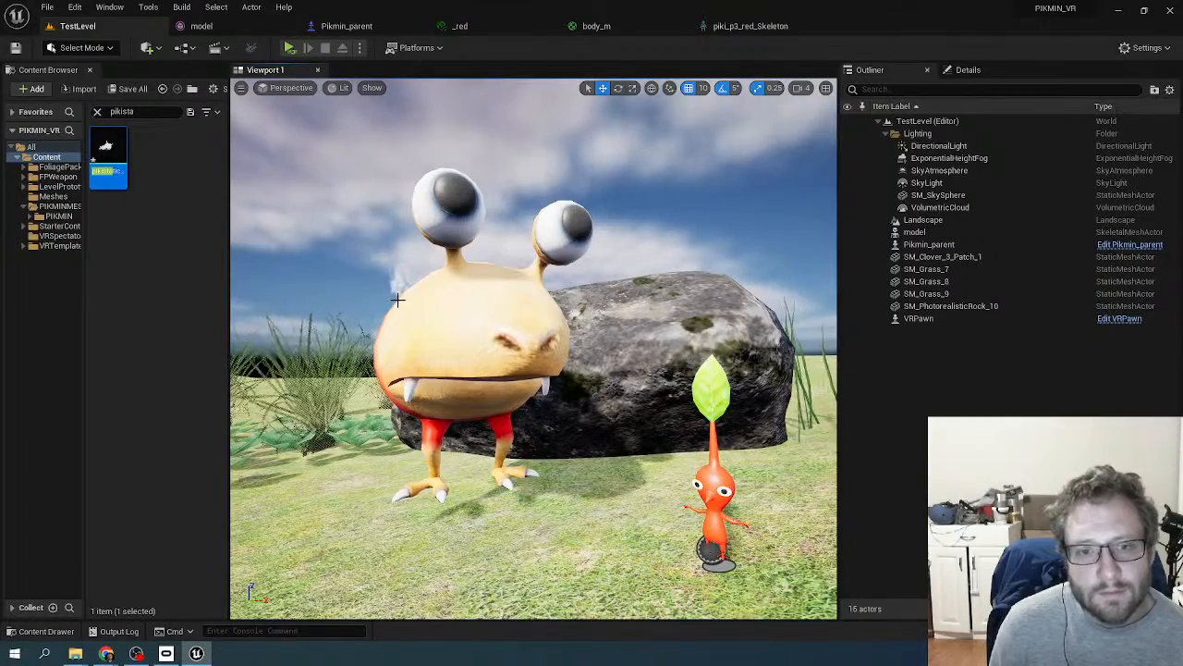
{"action": "left_click", "coordinate": [431, 322]}
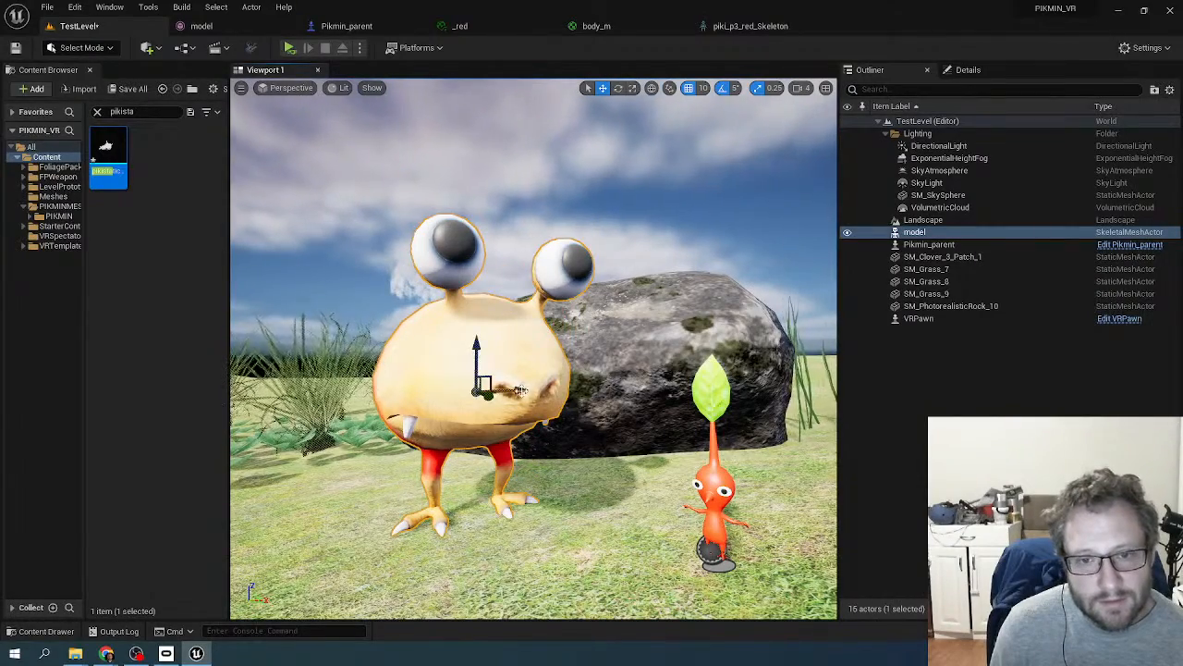
{"action": "left_click_drag", "start_coordinate": [519, 362], "coordinate": [490, 393]}
{"action": "right_click_drag", "start_coordinate": [490, 393], "coordinate": [585, 430]}
{"action": "key", "text": "s"}
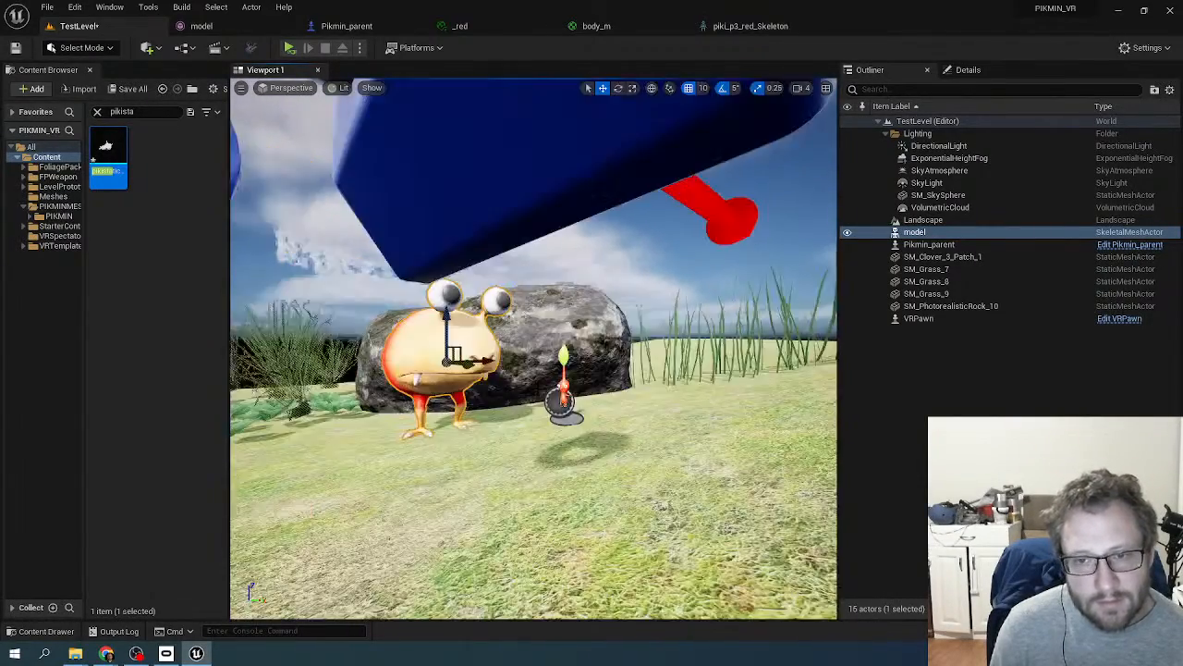
{"action": "right_click_drag", "start_coordinate": [545, 390], "coordinate": [538, 390]}
{"action": "key", "text": "w"}
{"action": "left_click", "coordinate": [531, 431]}
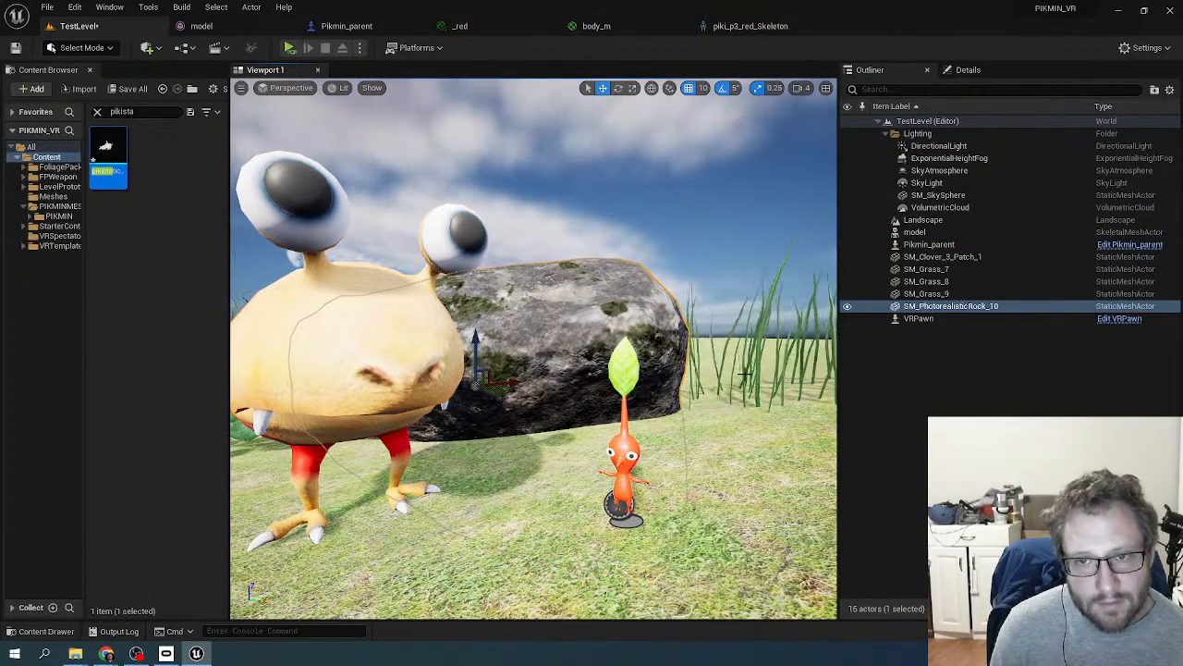
{"action": "left_click", "coordinate": [700, 421]}
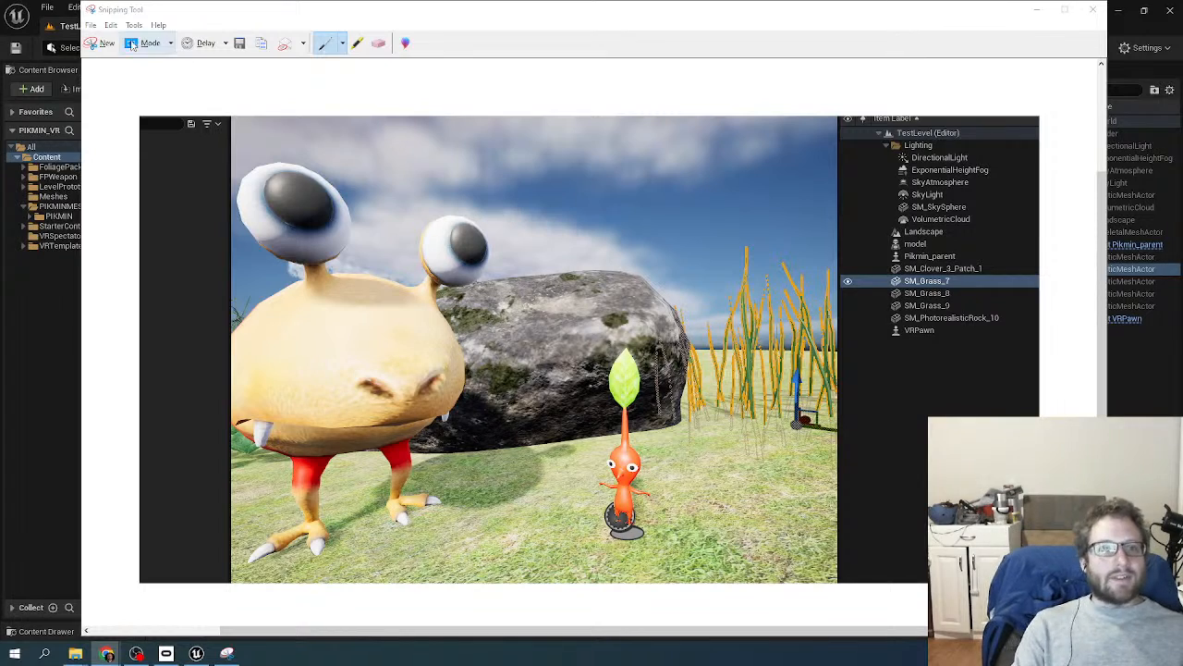
- Capture a new Snipping Tool screenshot of the Bulborb and Pikmin scene and save it as pikminhope in Pictures
{"action": "left_click", "coordinate": [101, 44]}
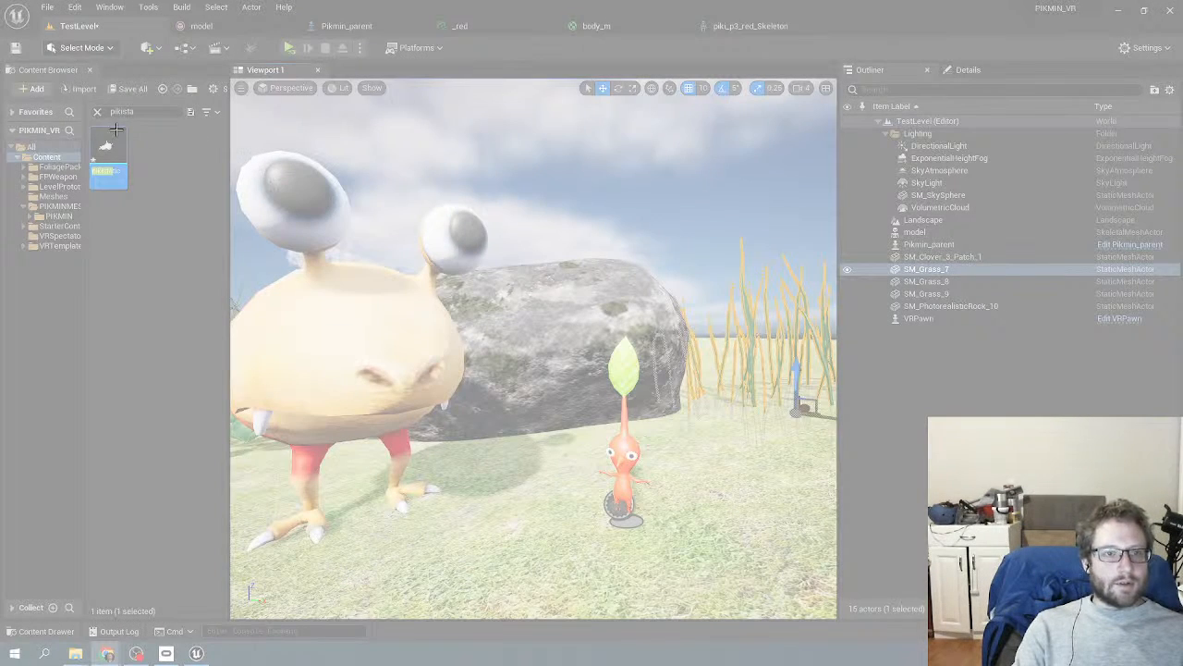
{"action": "left_click_drag", "start_coordinate": [91, 97], "coordinate": [988, 571]}
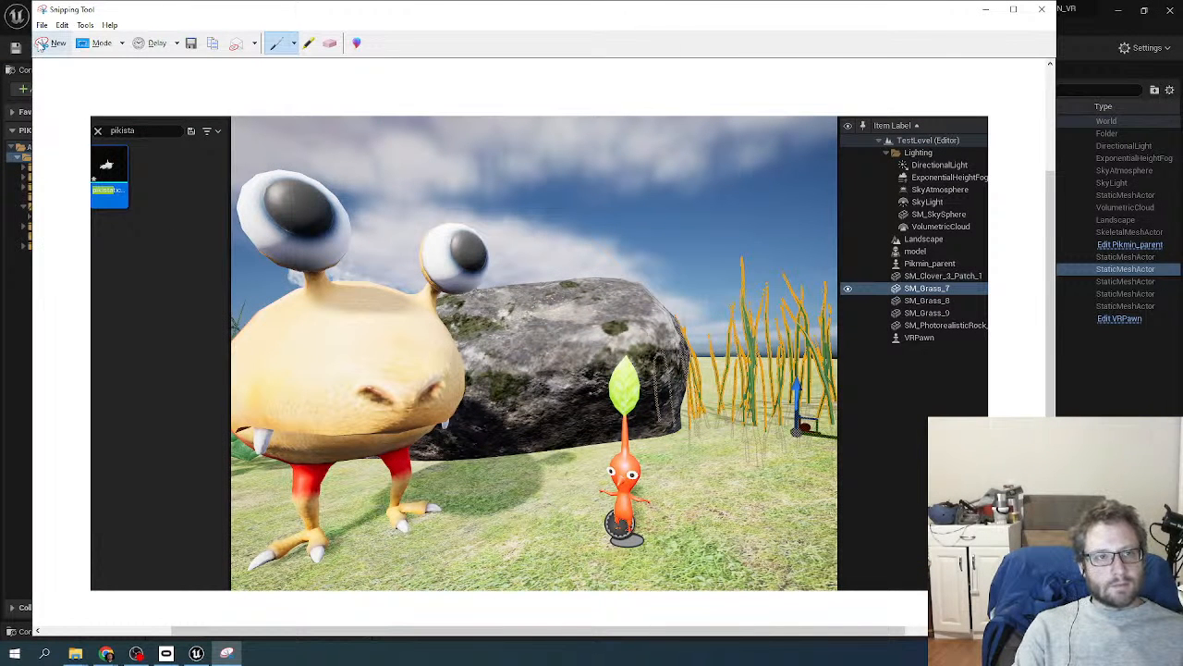
{"action": "left_click", "coordinate": [41, 25]}
{"action": "left_click", "coordinate": [69, 56]}
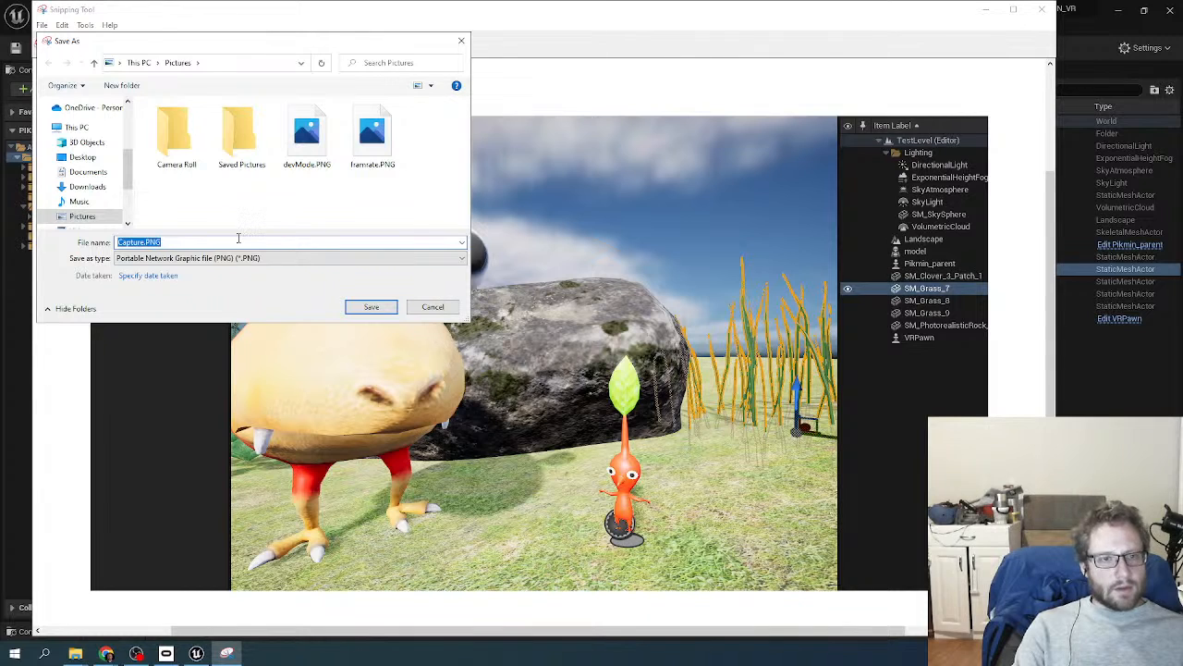
{"action": "key", "text": "BackSpace"}
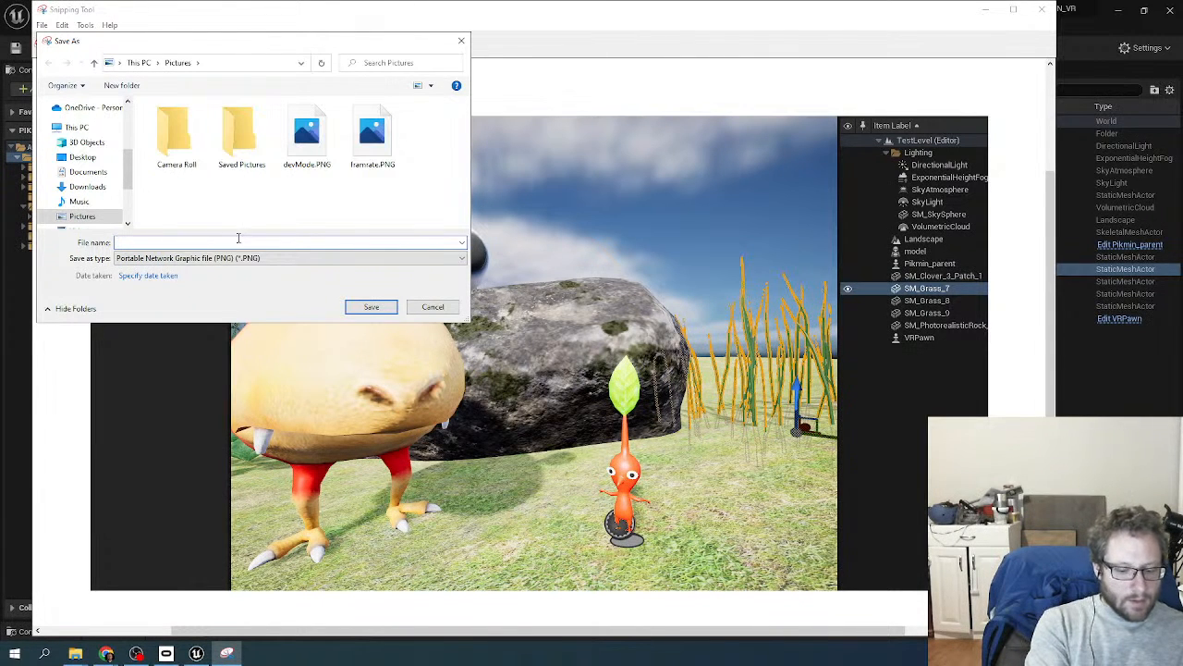
{"action": "type", "text": "pikmin"}
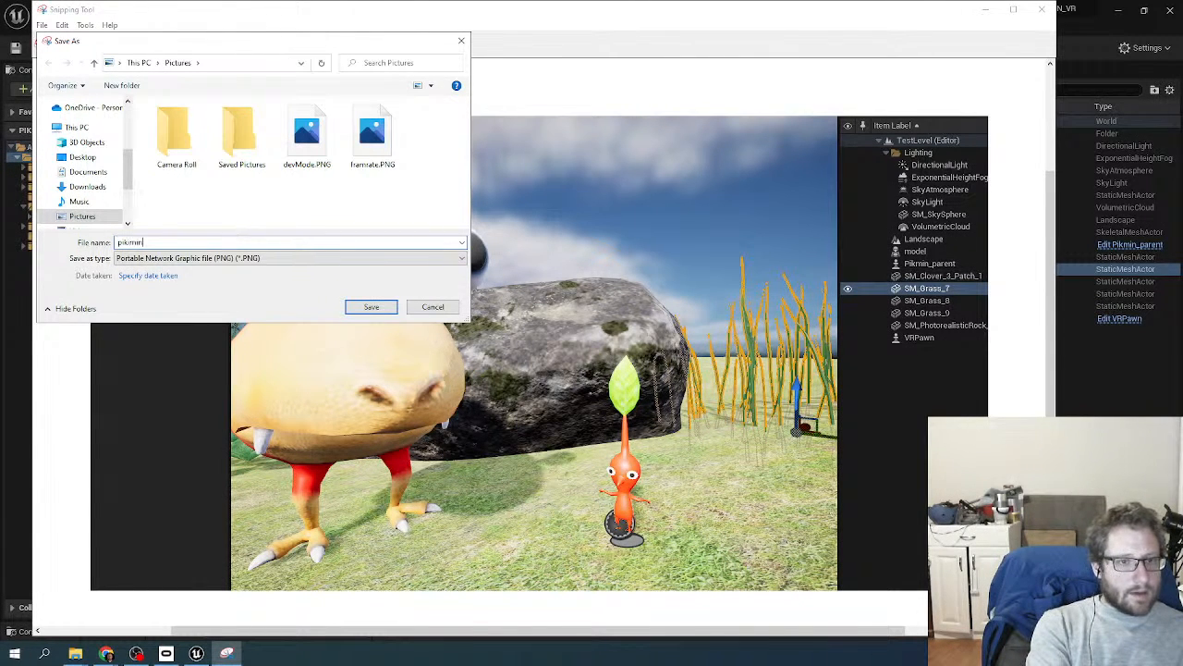
{"action": "type", "text": "hope"}
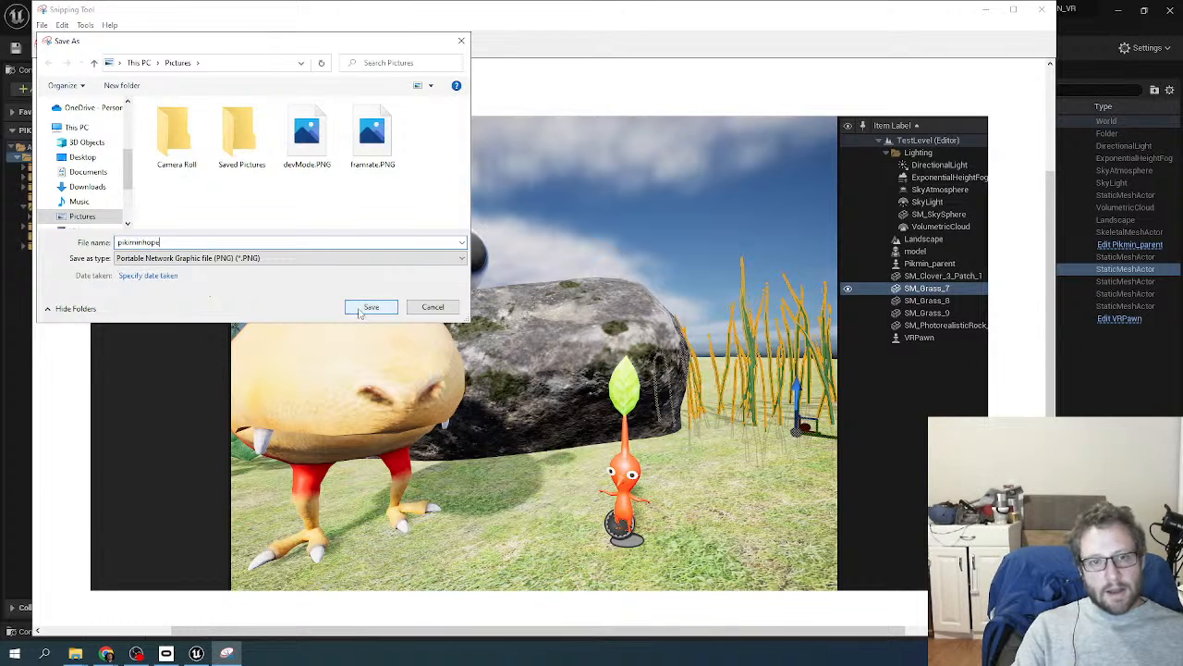
{"action": "left_click", "coordinate": [361, 313]}
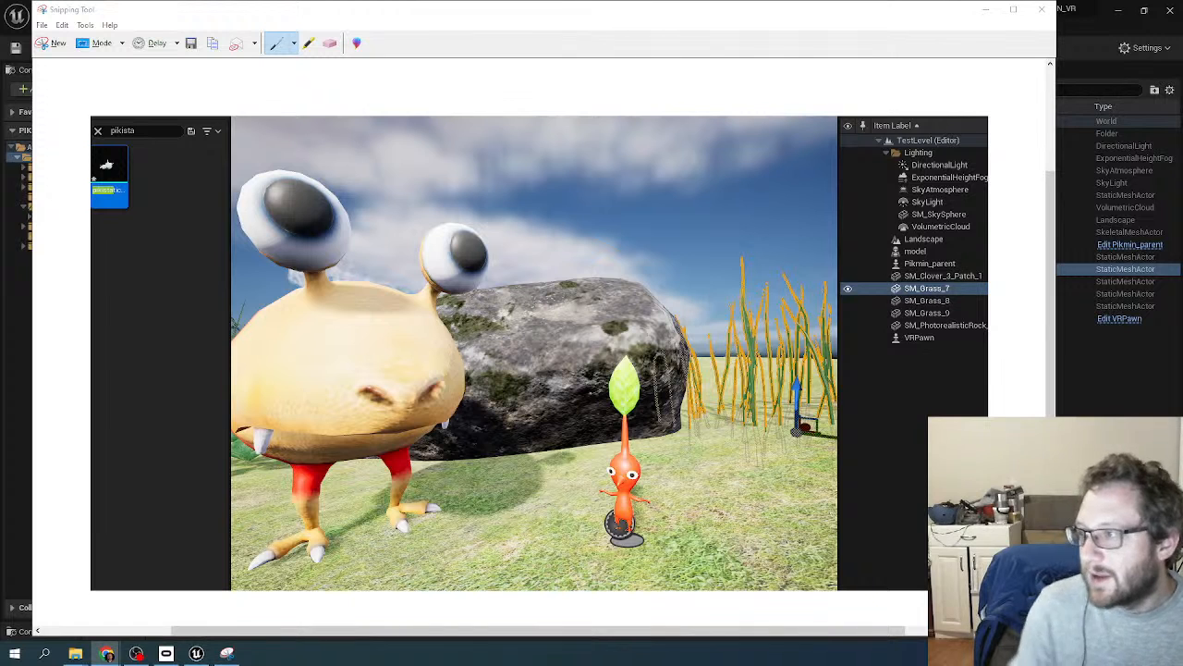
- Switch to the YouTube community post with the scene image and change its text to "PIKMIN VR is underway!"
{"action": "key", "text": "alt+Tab"}
{"action": "key", "text": "ctrl+v"}
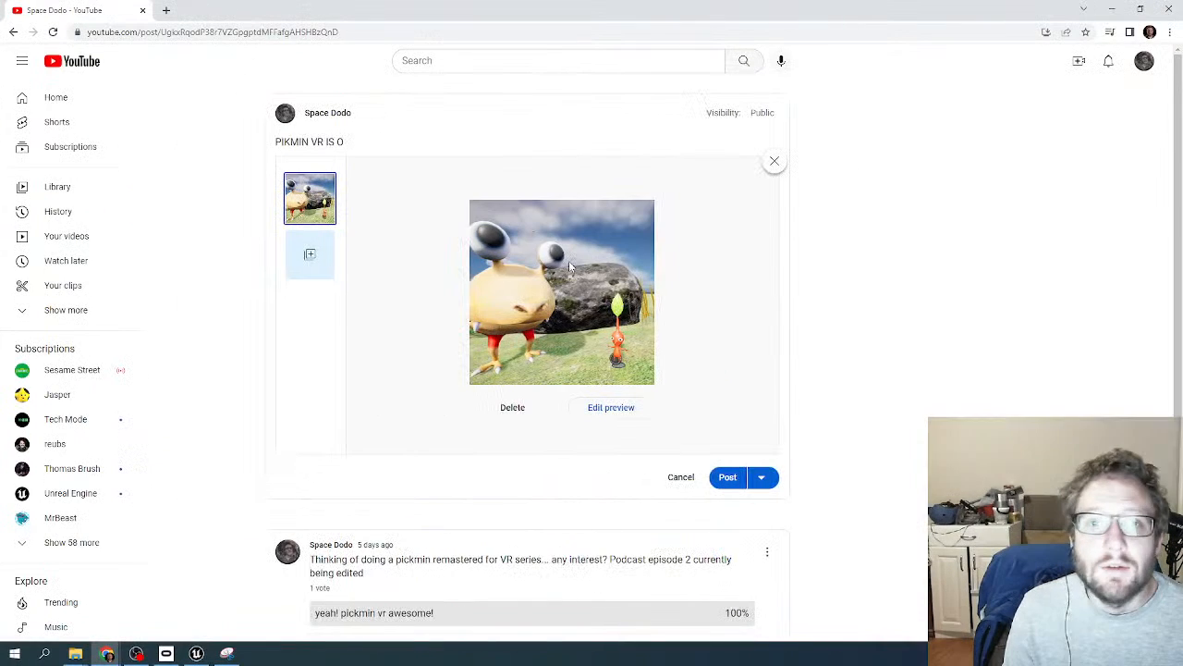
{"action": "key", "text": "BackSpace"}
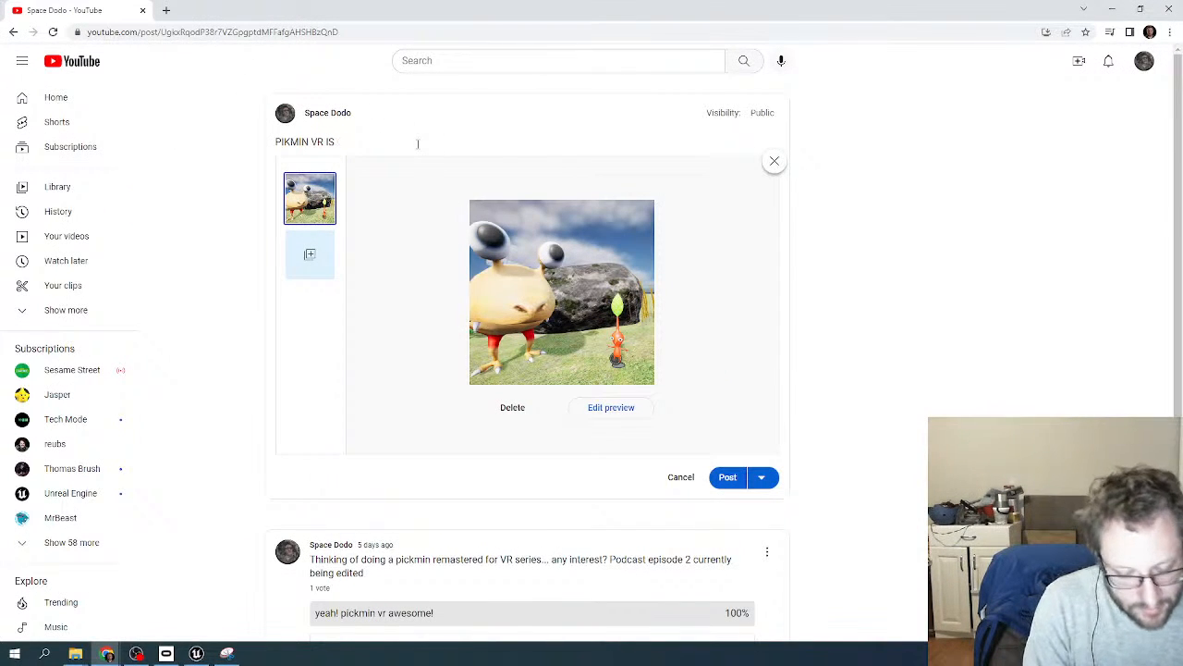
{"action": "type", "text": "UNDERS"}
{"action": "key", "text": "BackSpace"}
{"action": "key", "text": "BackSpace"}
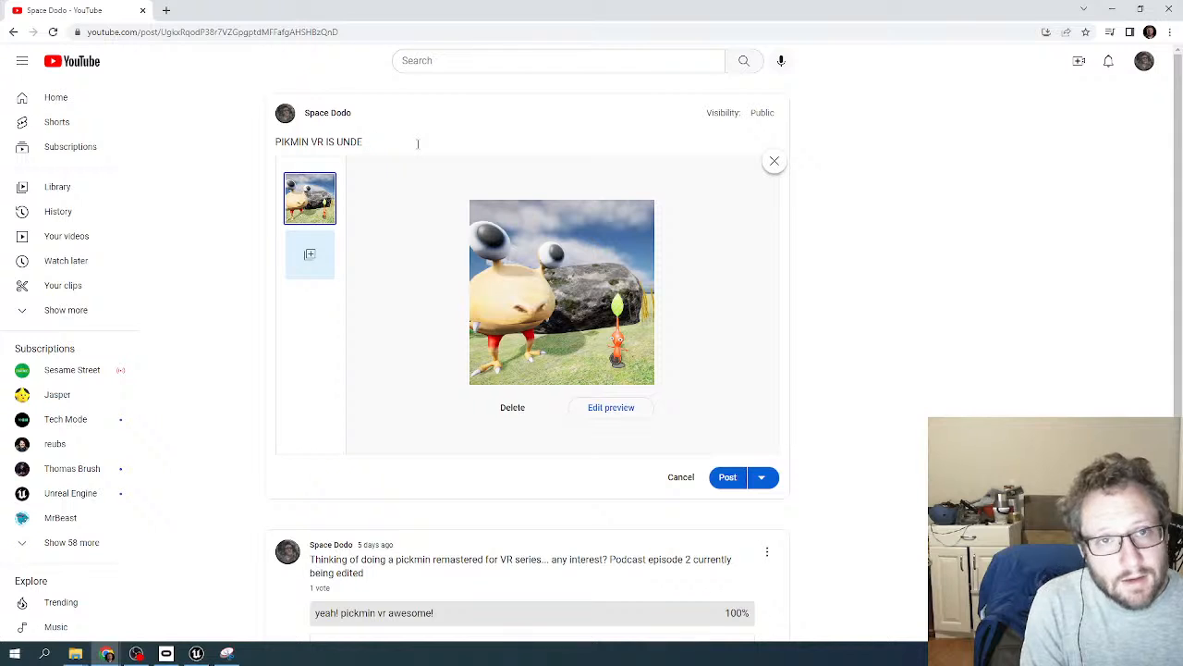
{"action": "key", "text": "BackSpace"}
{"action": "key", "text": "BackSpace"}
{"action": "key", "text": "BackSpace"}
{"action": "key", "text": "BackSpace"}
{"action": "key", "text": "BackSpace"}
{"action": "key", "text": "BackSpace"}
{"action": "key", "text": "BackSpace"}
{"action": "key", "text": "BackSpace"}
{"action": "key", "text": "BackSpace"}
{"action": "type", "text": "VR is und"}
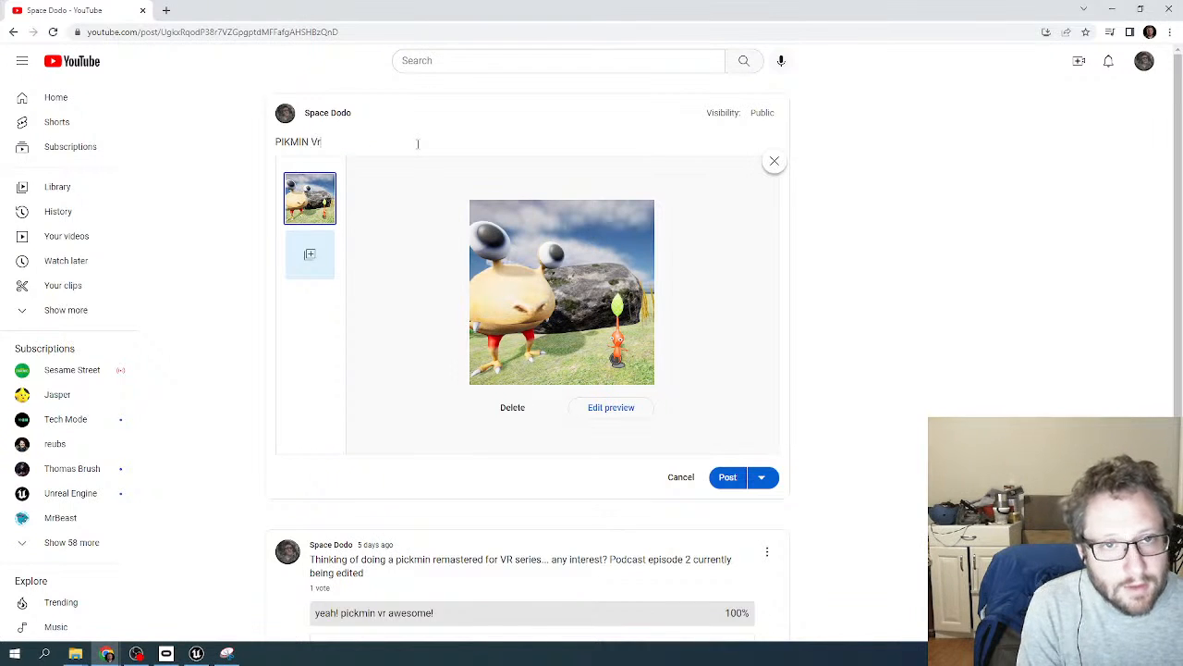
{"action": "type", "text": "erway!"}
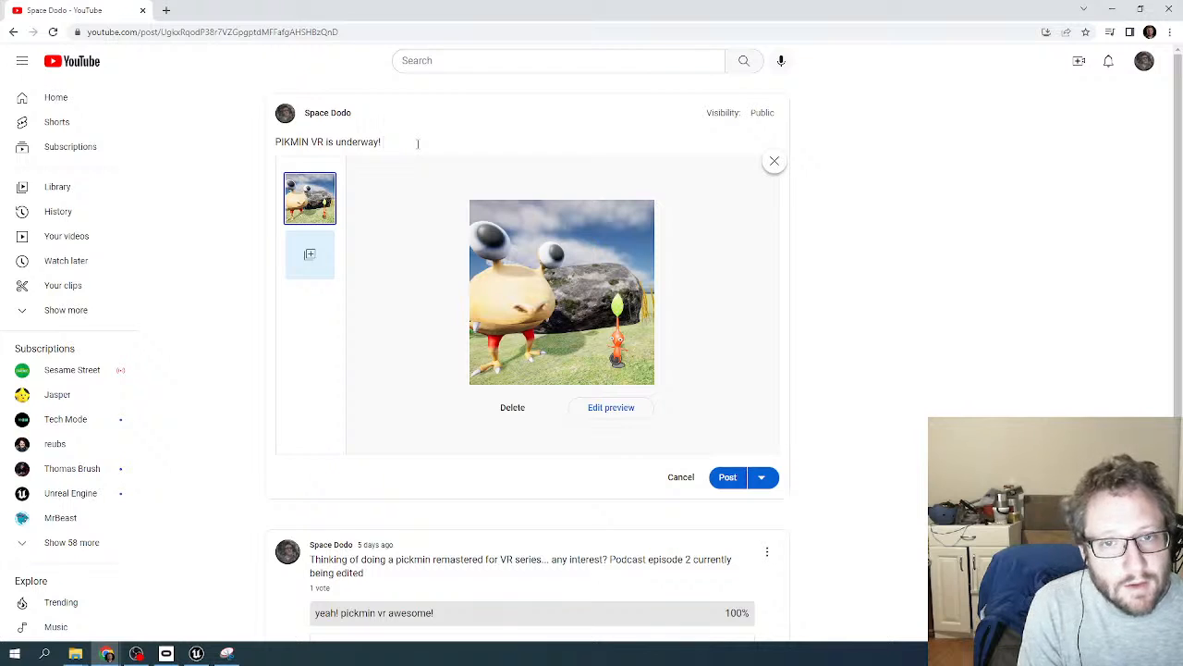
{"action": "type", "text": " I'm"}
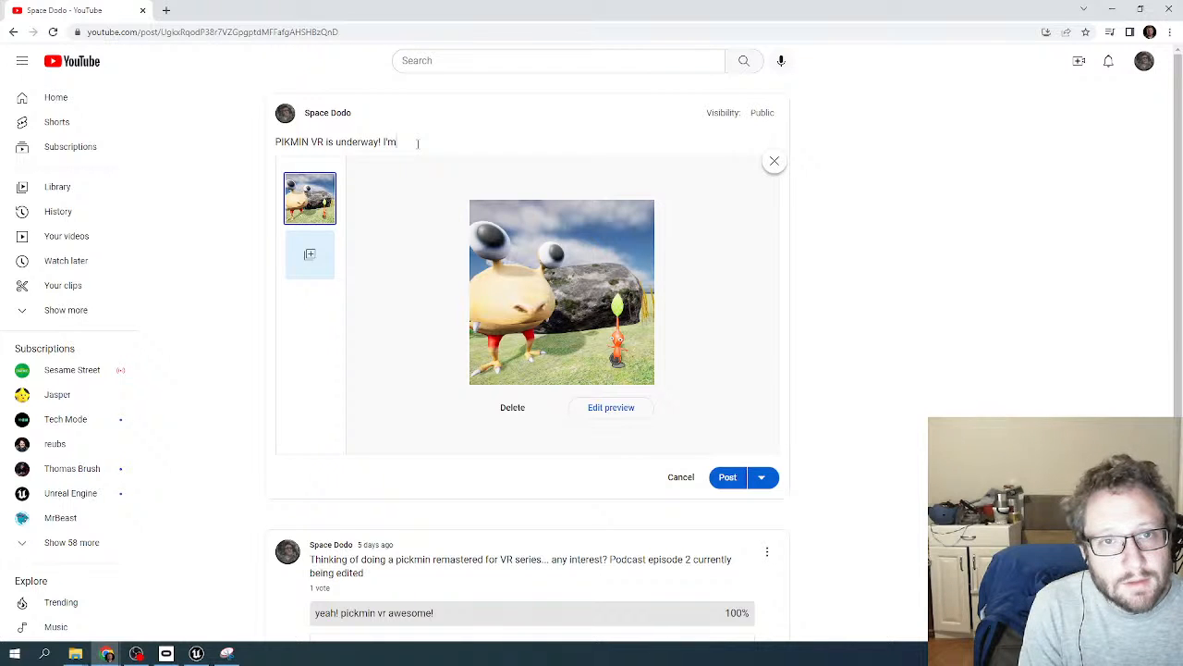
{"action": "key", "text": "BackSpace"}
{"action": "key", "text": "BackSpace"}
{"action": "key", "text": "BackSpace"}
{"action": "key", "text": "BackSpace"}
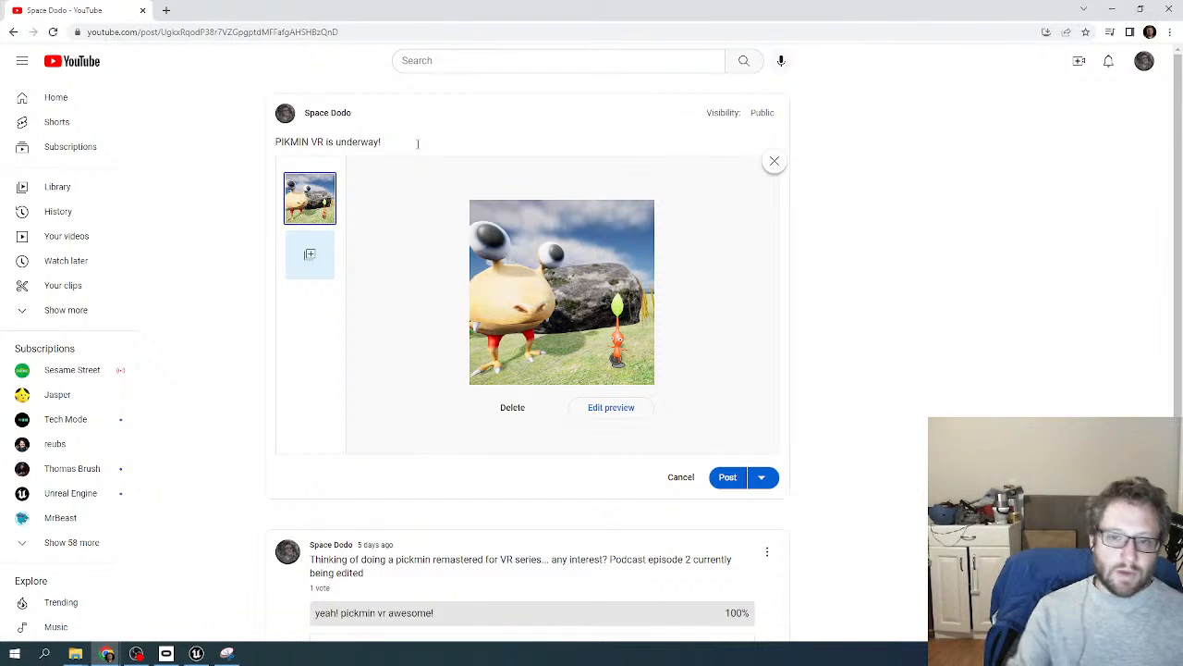
- Publish the YouTube post and close the Snipping Tool
{"action": "left_click", "coordinate": [727, 476]}
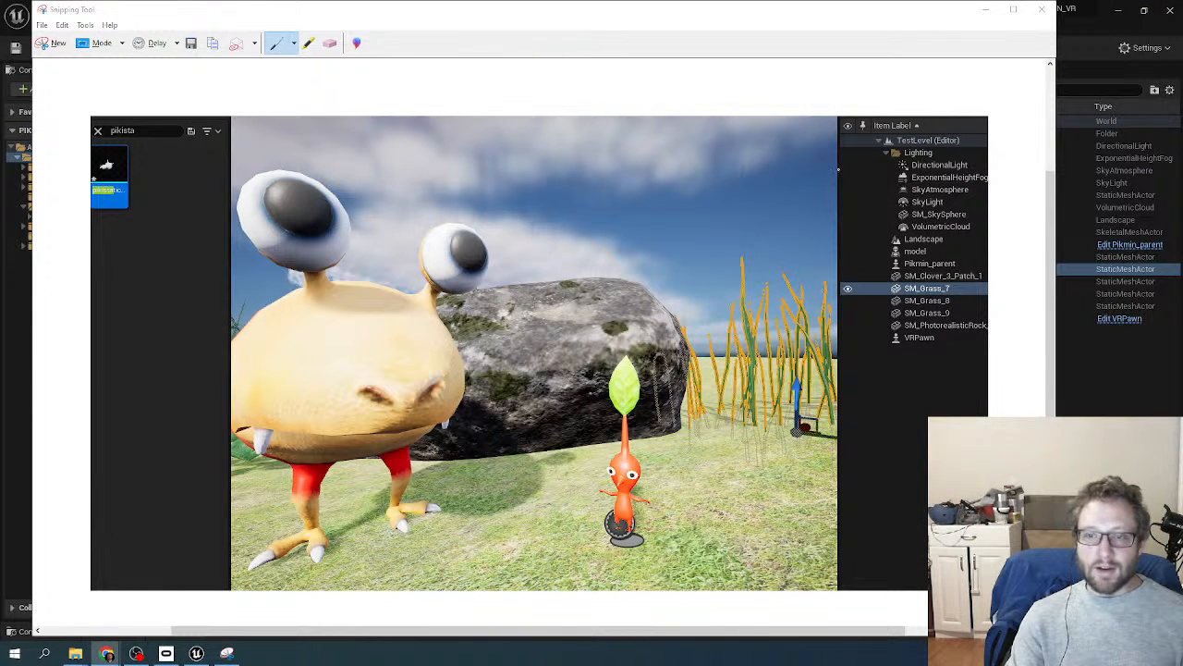
{"action": "left_click", "coordinate": [1042, 9]}
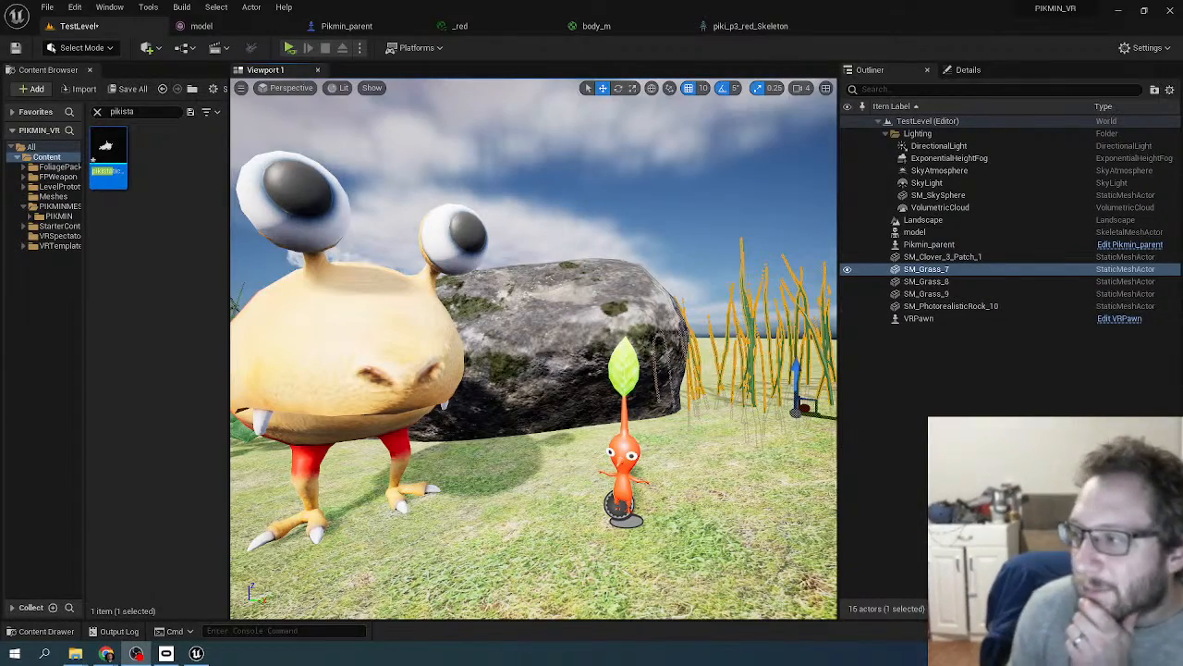
{"action": "mouse_move", "coordinate": [702, 343]}
{"action": "right_mouse_down"}
{"action": "mouse_move", "coordinate": [537, 344]}
{"action": "mouse_move", "coordinate": [721, 344]}
{"action": "right_mouse_up"}
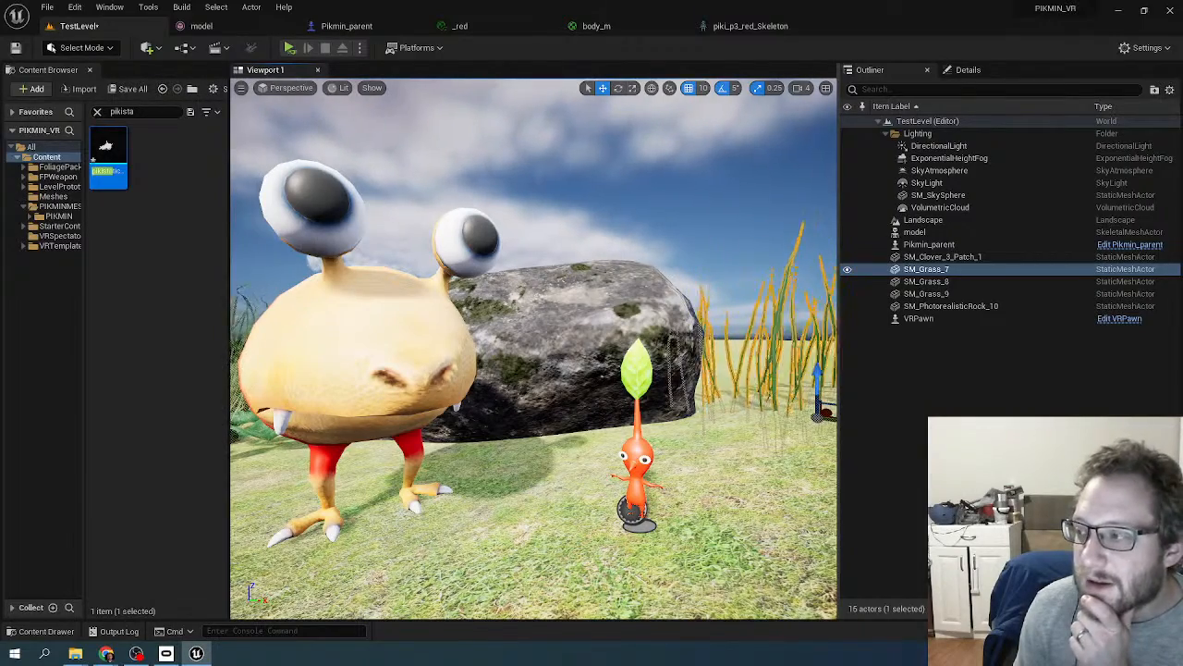
{"action": "mouse_move", "coordinate": [533, 348]}
{"action": "right_mouse_down"}
{"action": "mouse_move", "coordinate": [556, 343]}
{"action": "mouse_move", "coordinate": [527, 345]}
{"action": "right_mouse_up"}
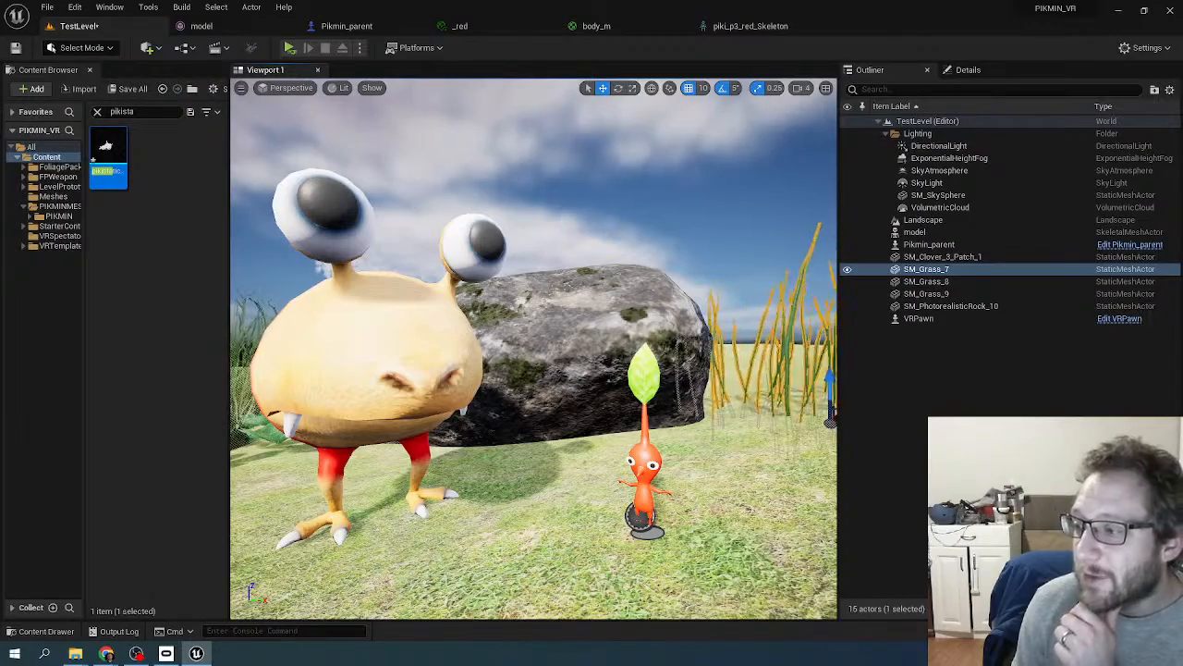